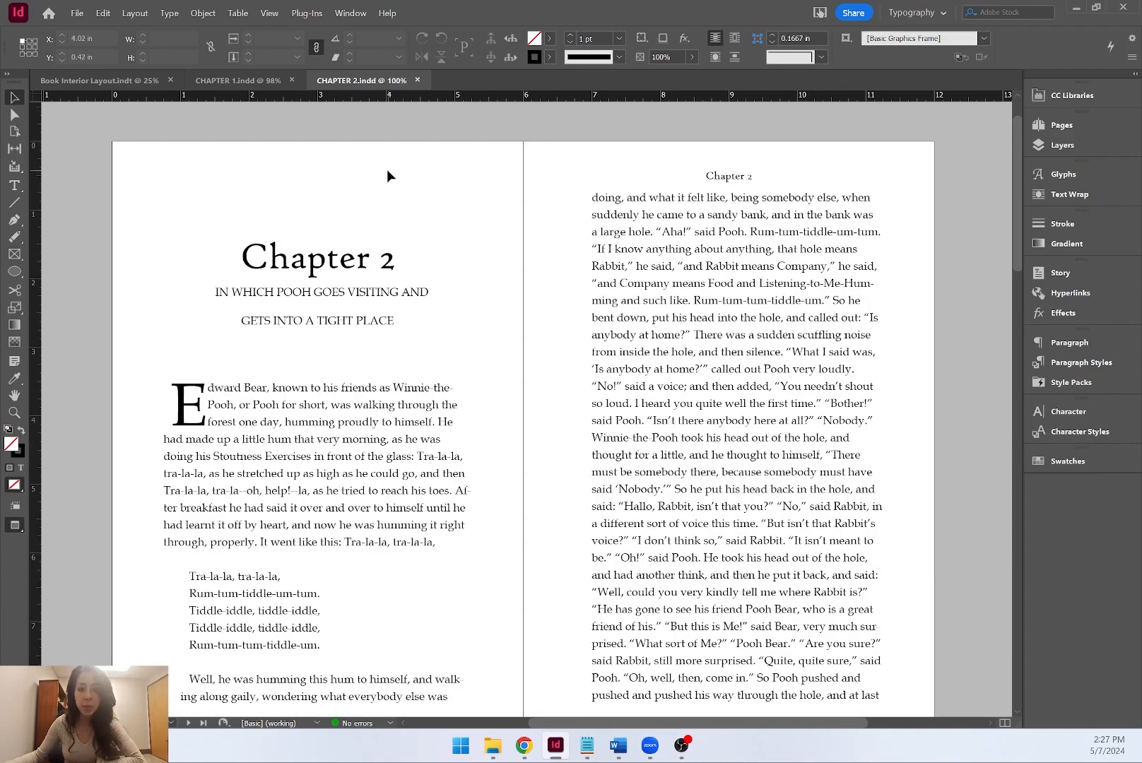
Review the open chapter documents CHAPTER 1 and CHAPTER 2 and the Book Interior Layout template.
click(266, 82)
click(122, 82)
click(233, 83)
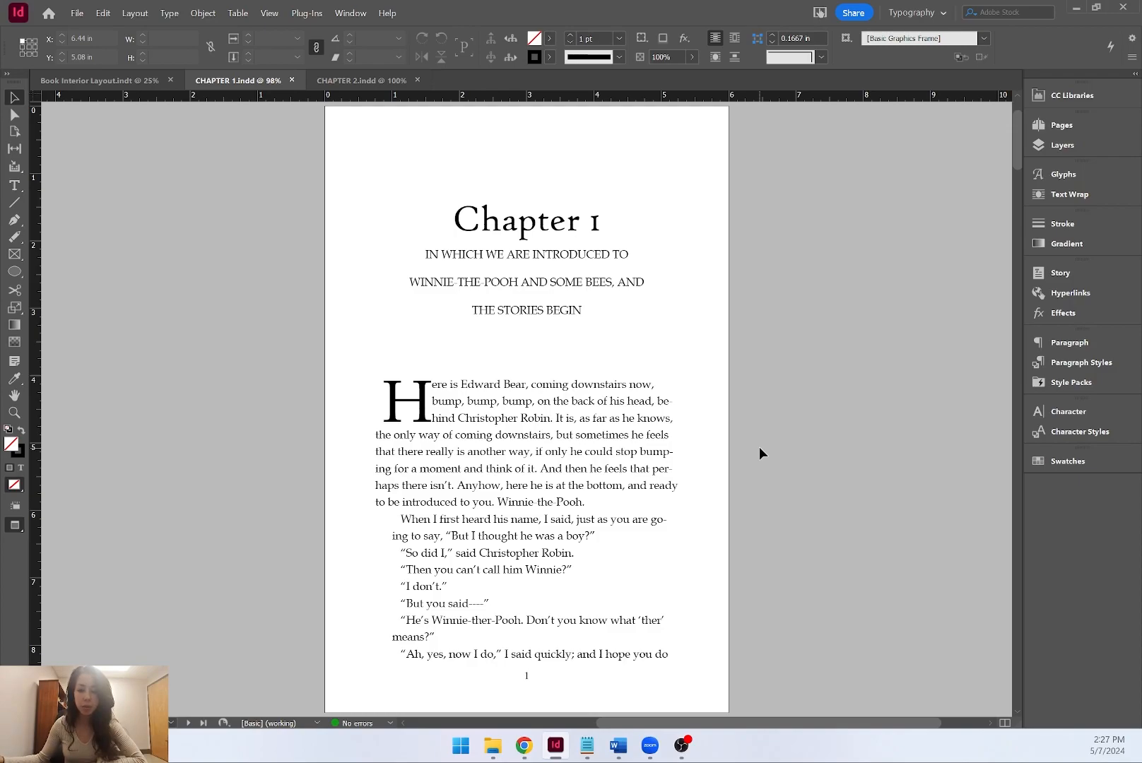
click(367, 83)
click(280, 83)
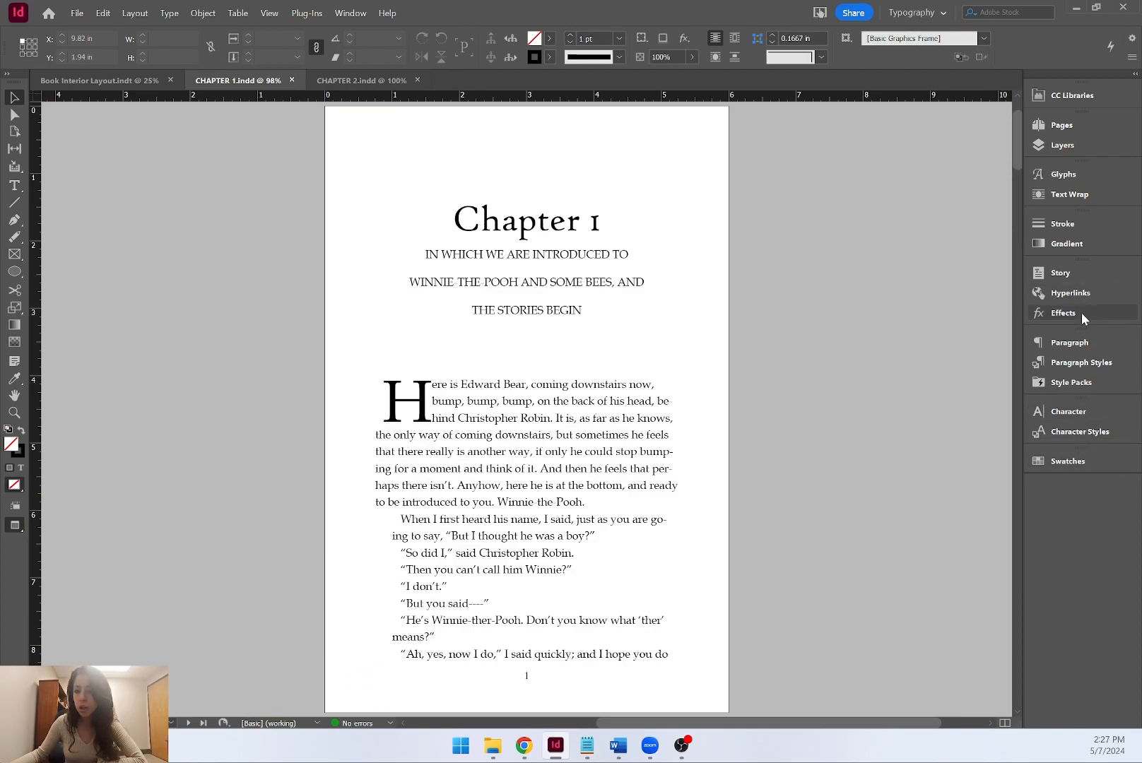
Change the workspace from Typography to Book and bring up the Book 1.indb book file.
click(901, 17)
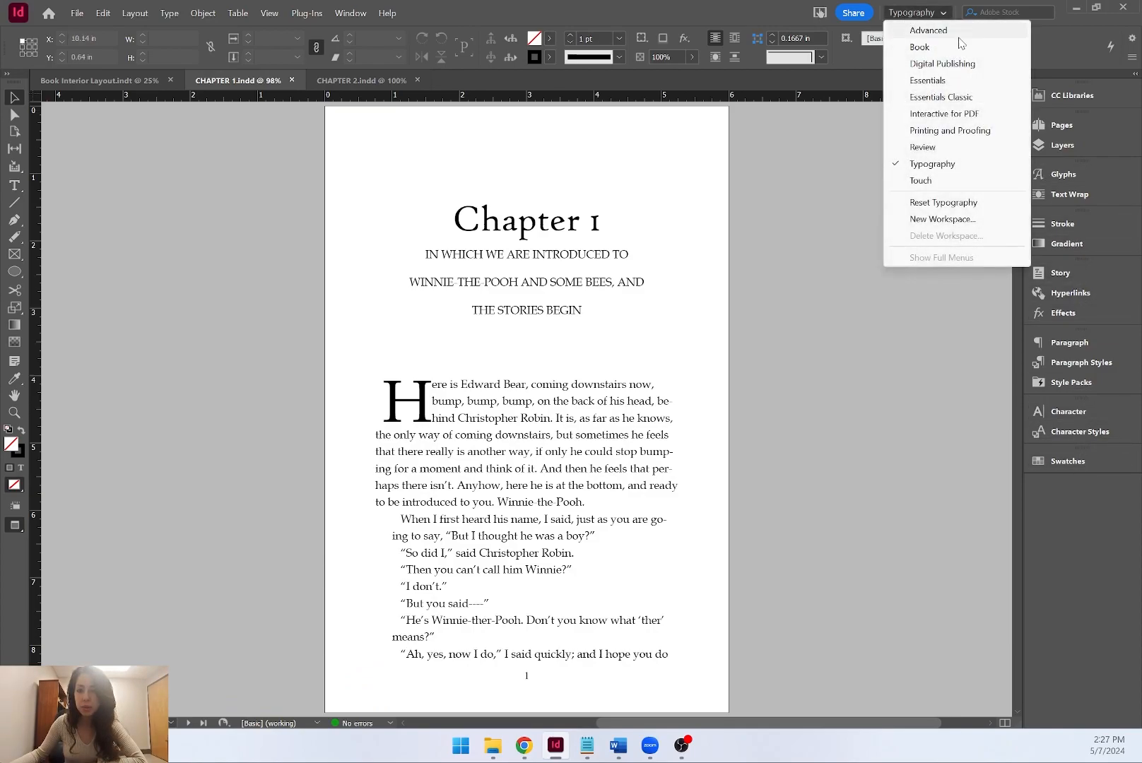
click(951, 45)
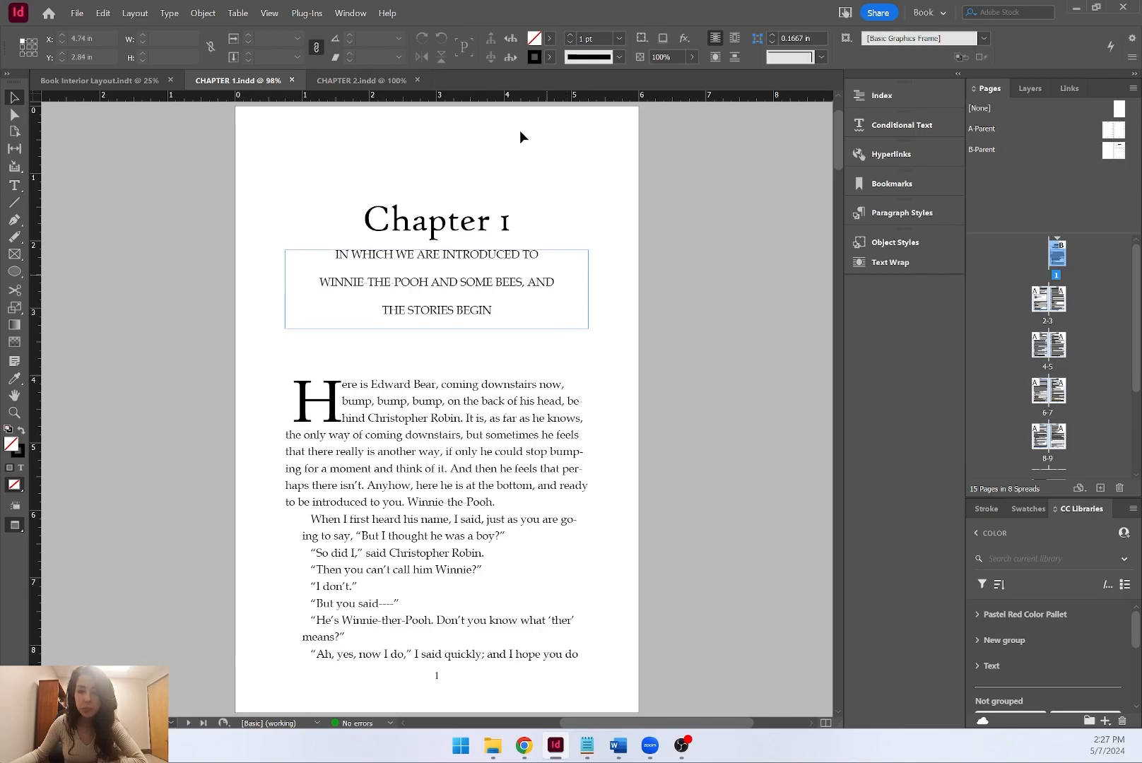
click(360, 14)
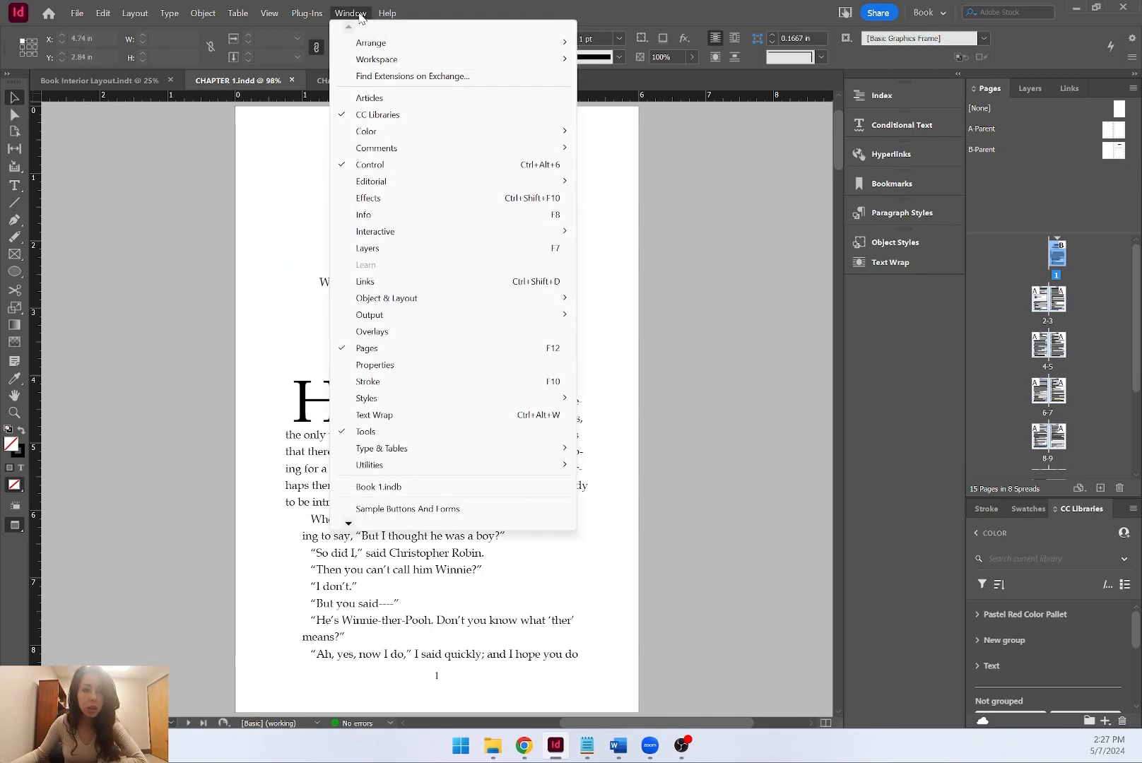
click(424, 490)
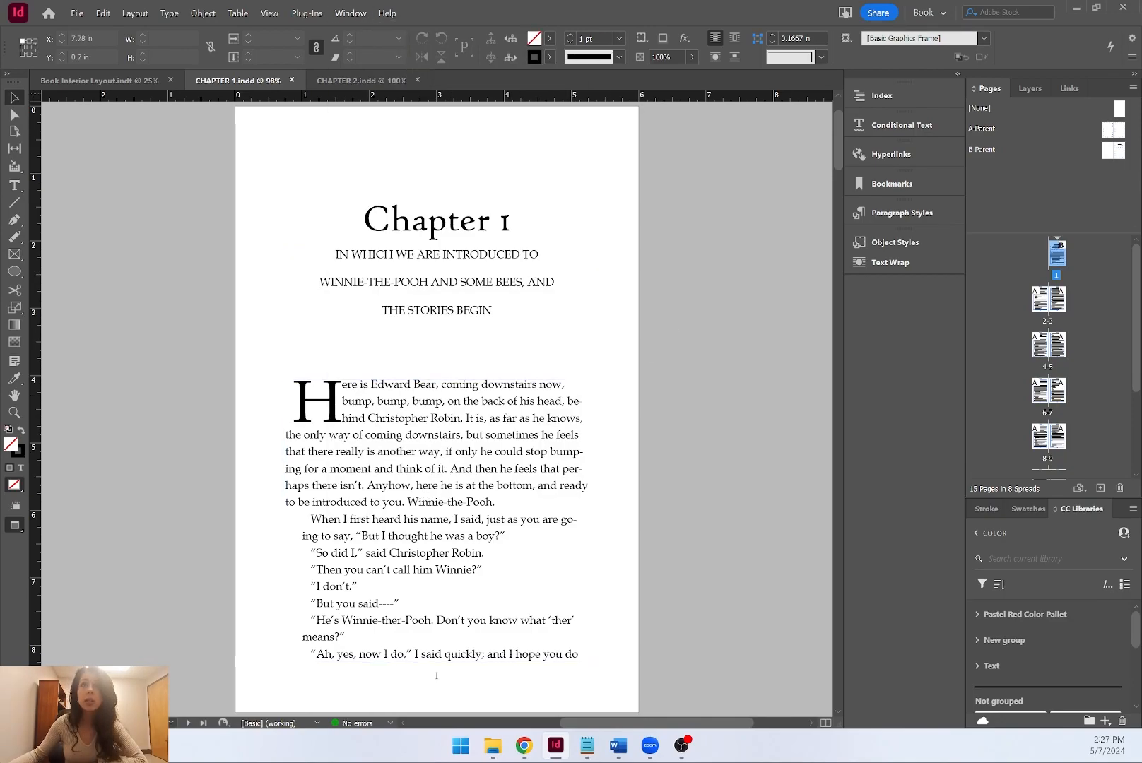
drag(569, 225, 134, 214)
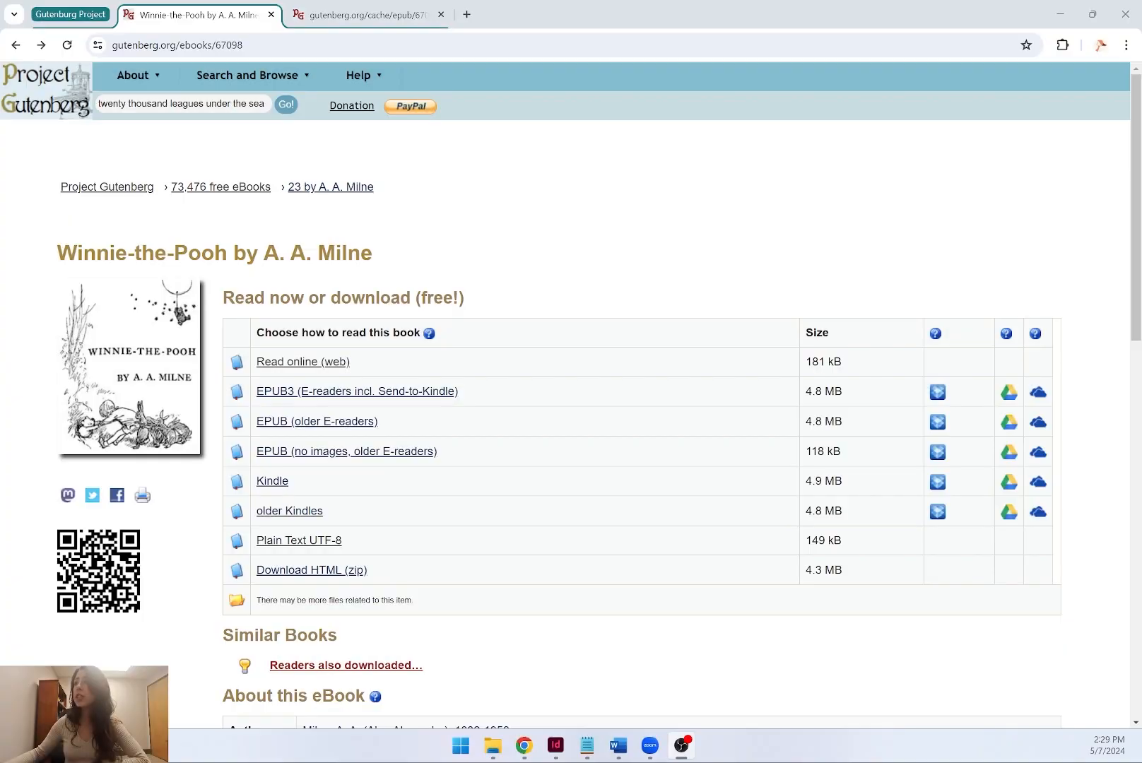
Switch to Word and review the assignment's topic selection instructions about retrieving the plain text from Project Gutenberg.
click(618, 745)
drag(1138, 4, 811, 116)
double_click(747, 125)
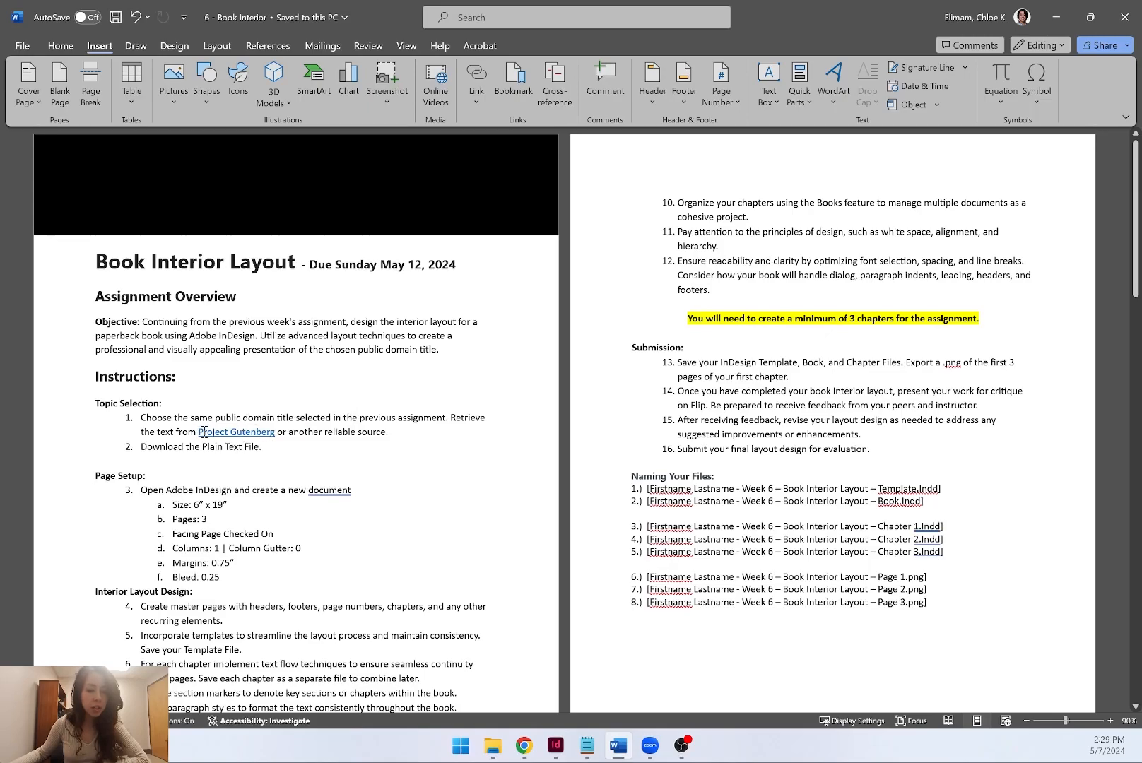
drag(200, 433, 275, 432)
click(284, 457)
drag(870, 22, 1137, 1)
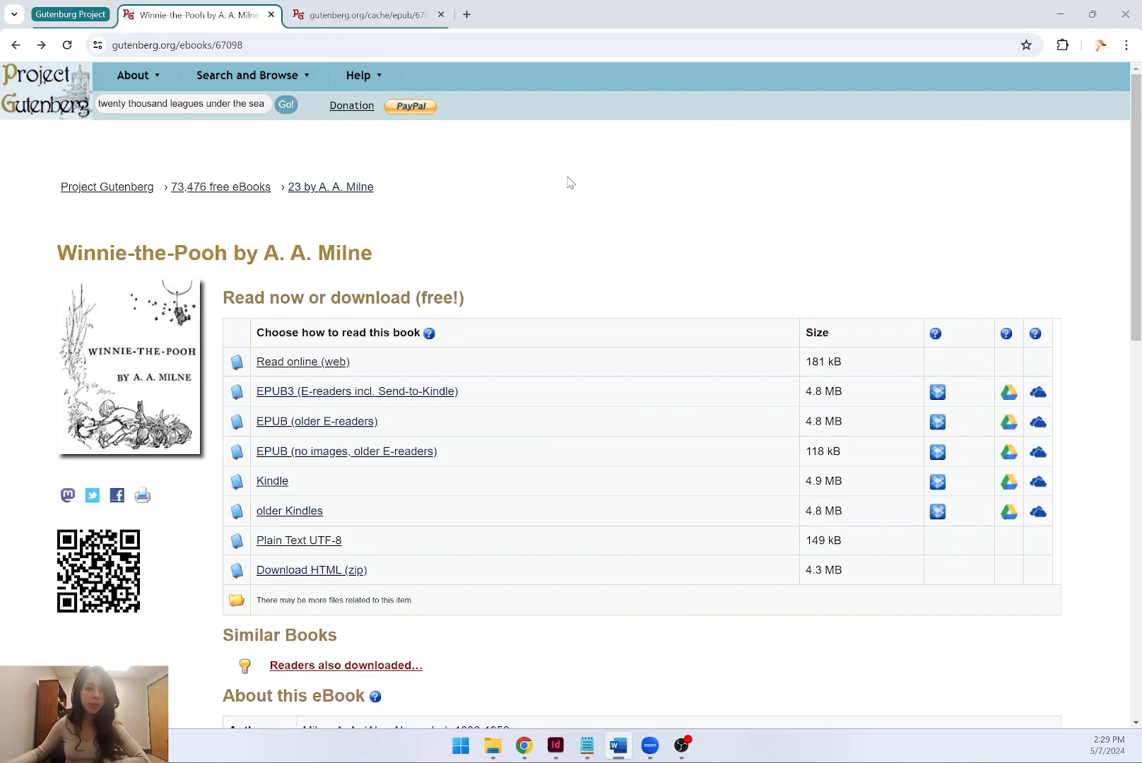
Open the Plain Text UTF-8 version of Winnie-the-Pooh from its Project Gutenberg page.
click(176, 106)
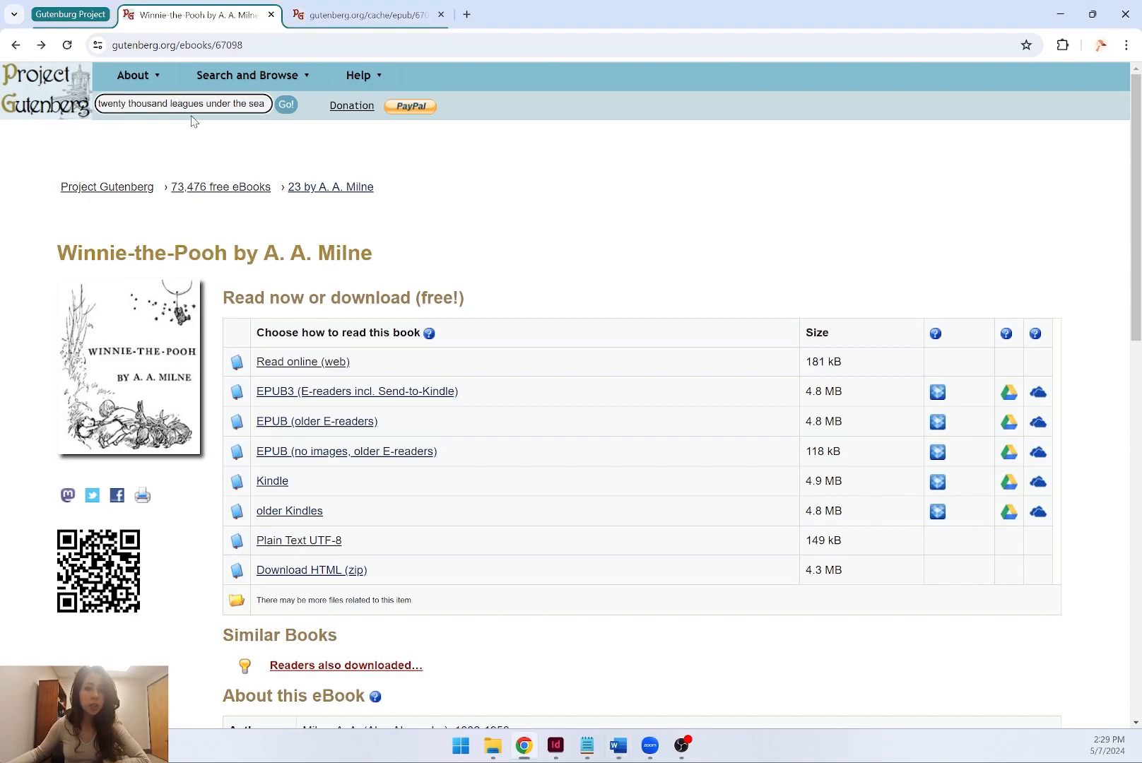
drag(112, 104, 207, 105)
click(205, 105)
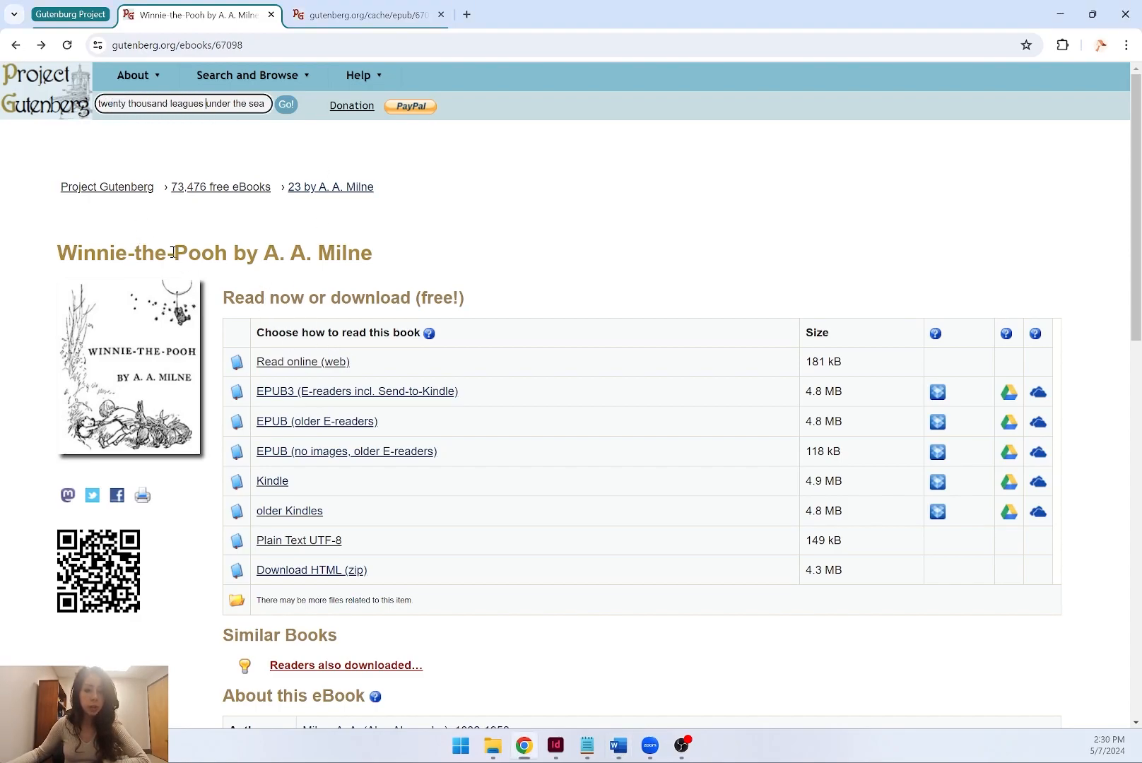
click(326, 542)
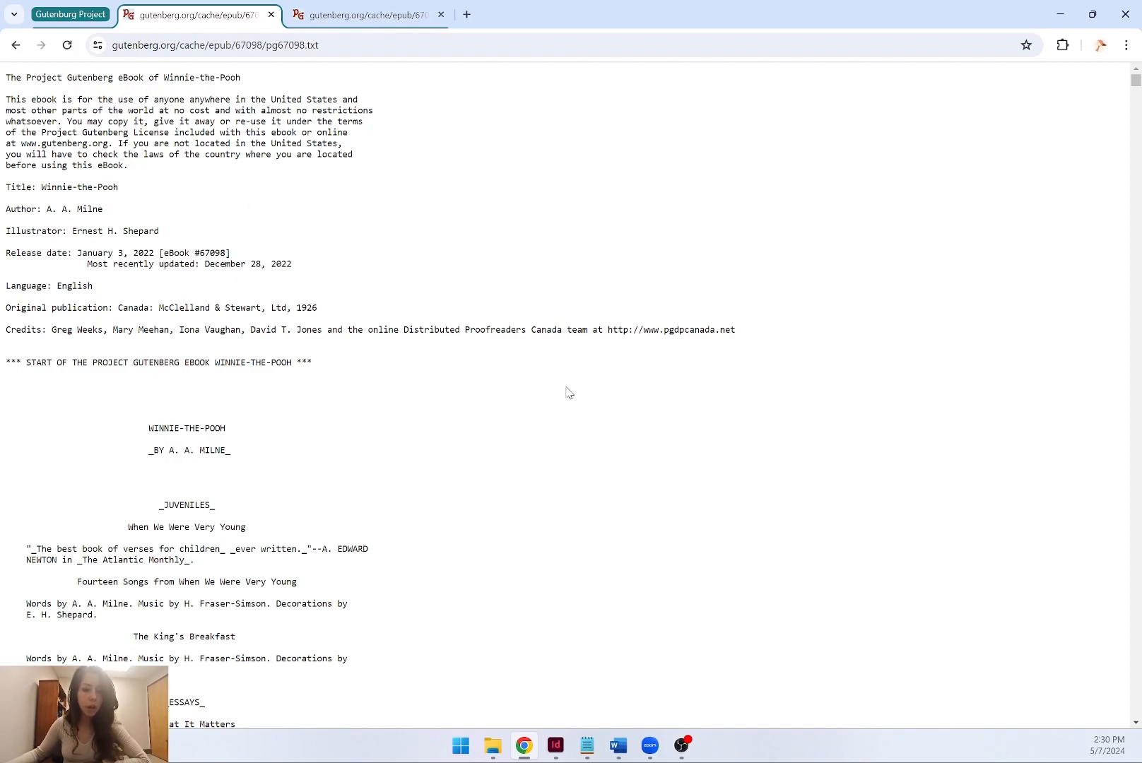
scroll(141, 226, down, 1)
scroll(18, 160, up, 1)
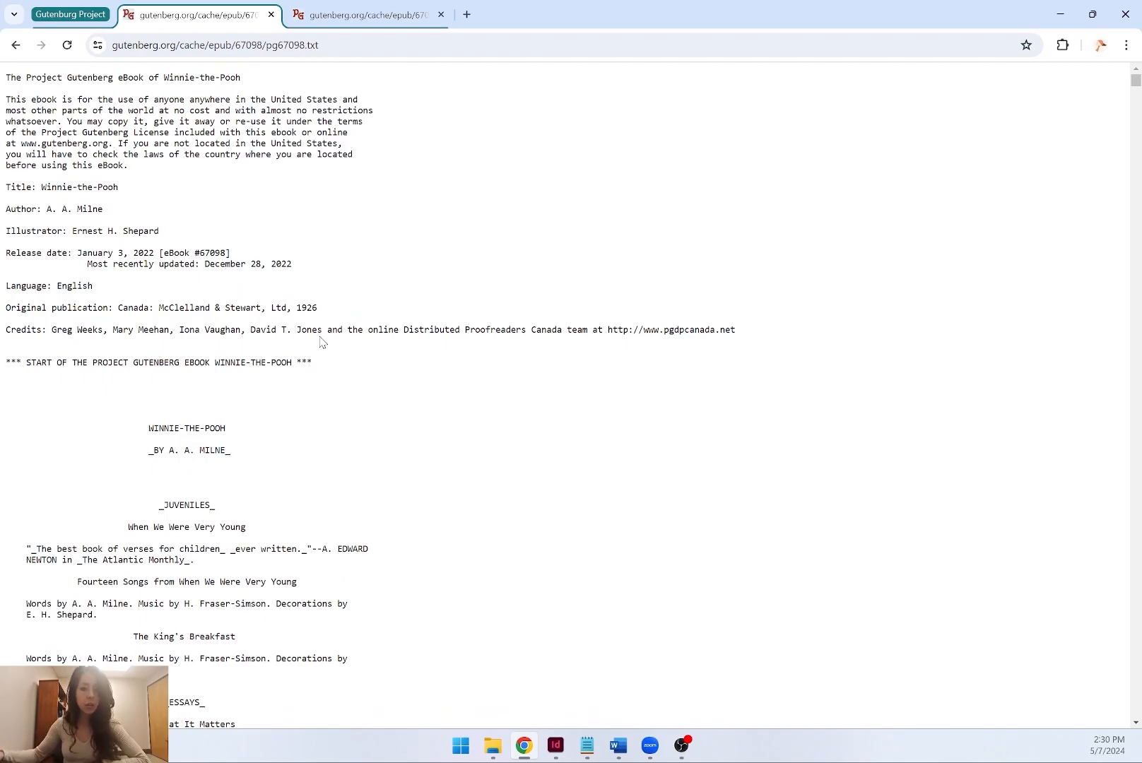
Examine how chapters are laid out in the plain text, including the Chapter X heading and its subtitle.
drag(1138, 90, 1137, 612)
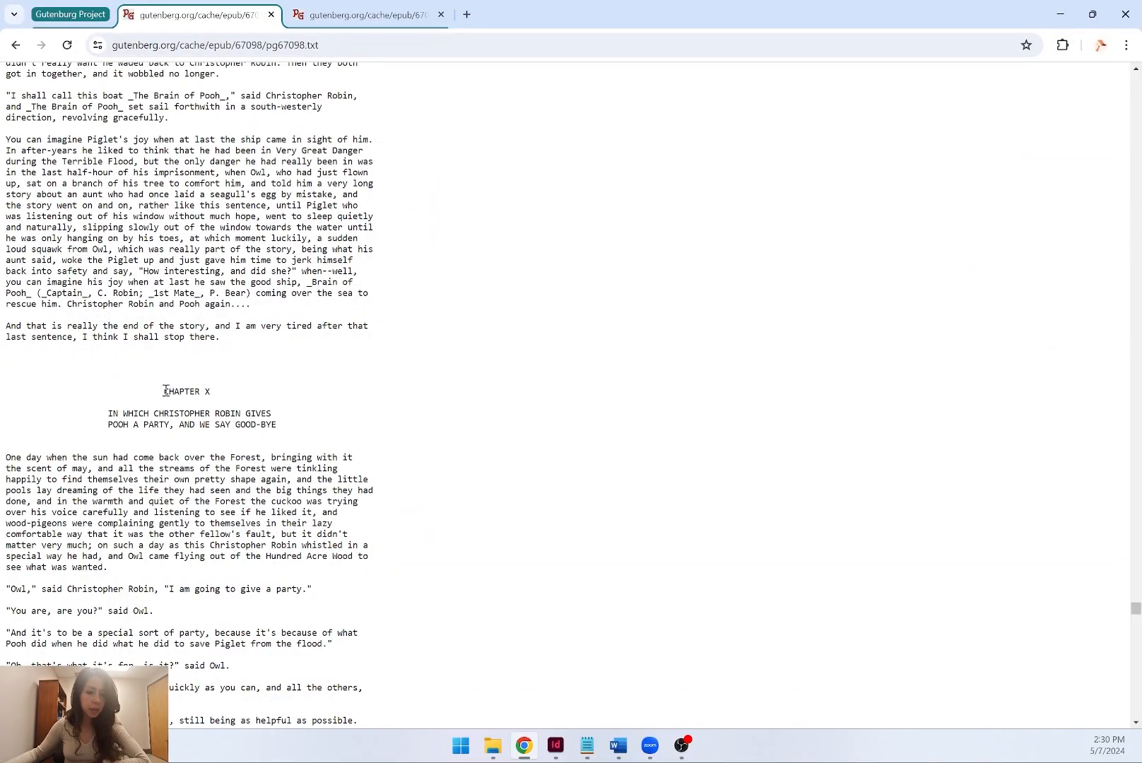
drag(165, 391, 279, 427)
click(291, 429)
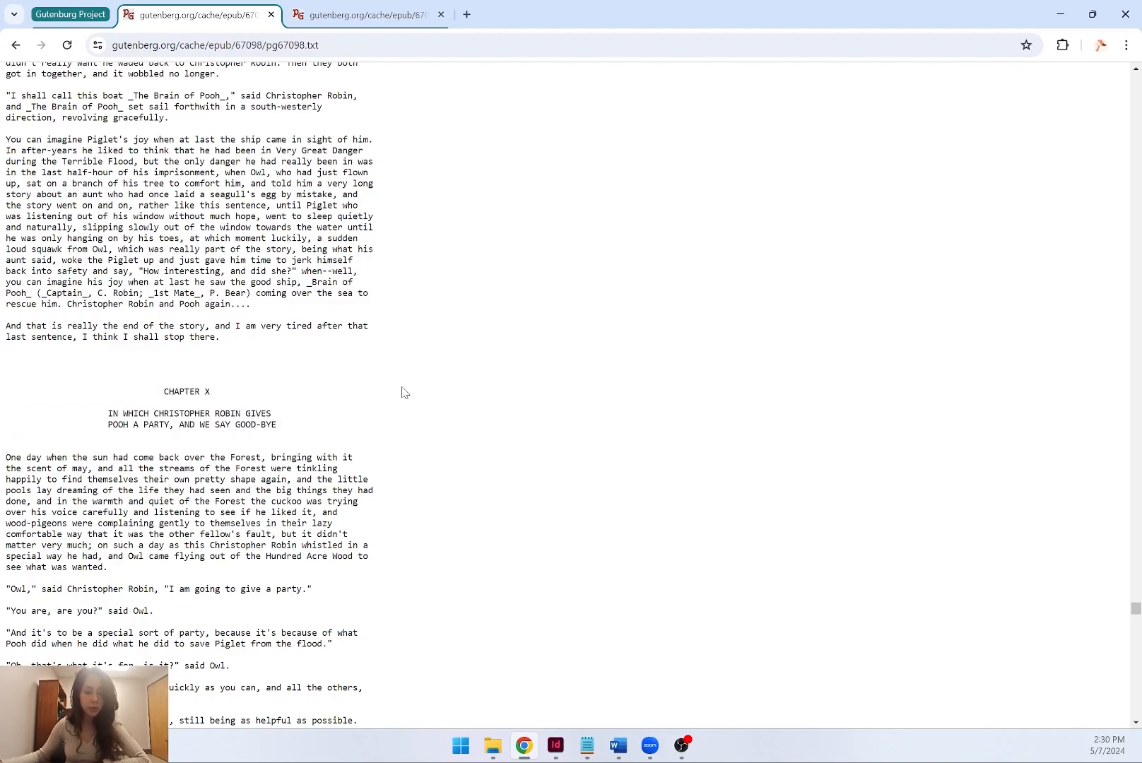
scroll(441, 293, up, 15)
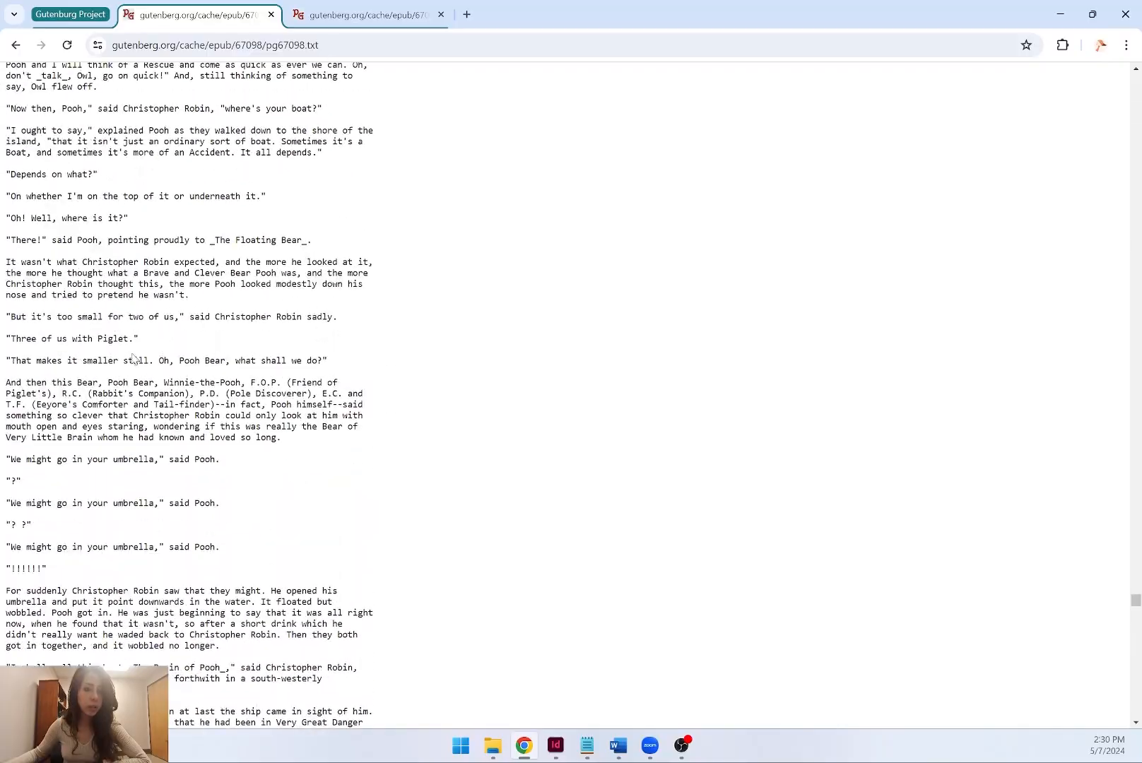
scroll(191, 359, up, 20)
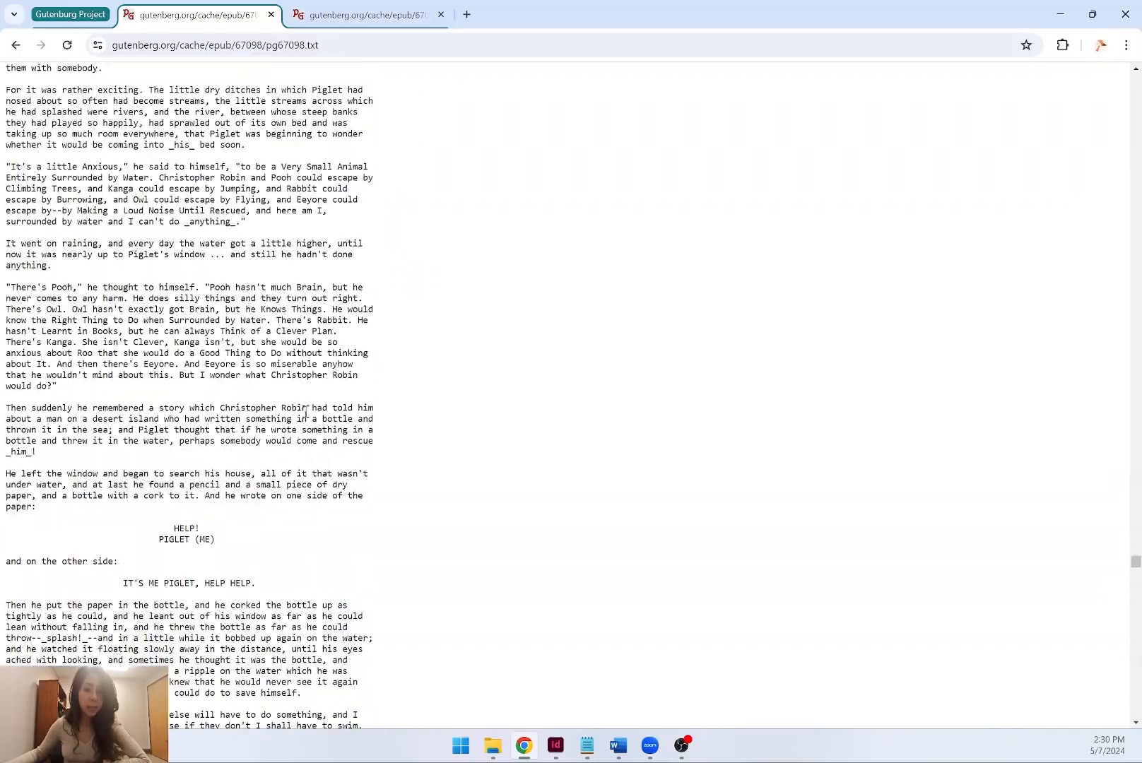
scroll(315, 412, up, 8)
drag(1138, 540, 1140, 69)
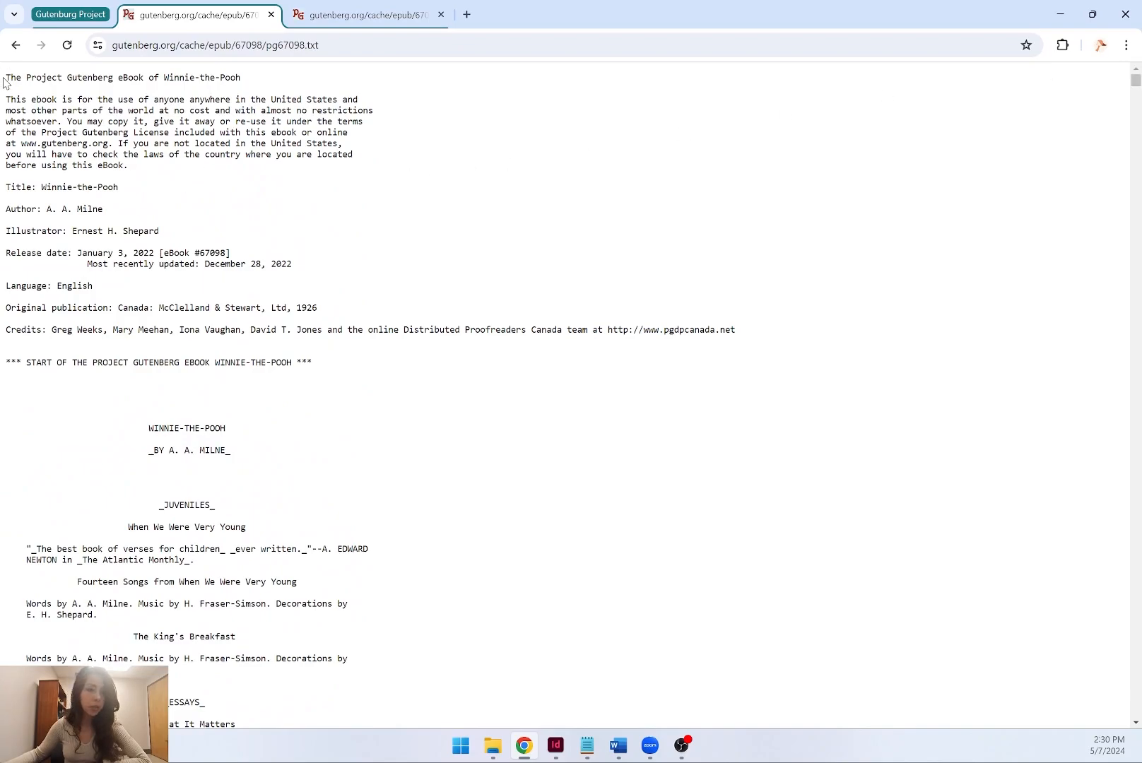
Examine the opening Project Gutenberg notice of the ebook text and its table of contents.
drag(4, 78, 386, 358)
click(206, 186)
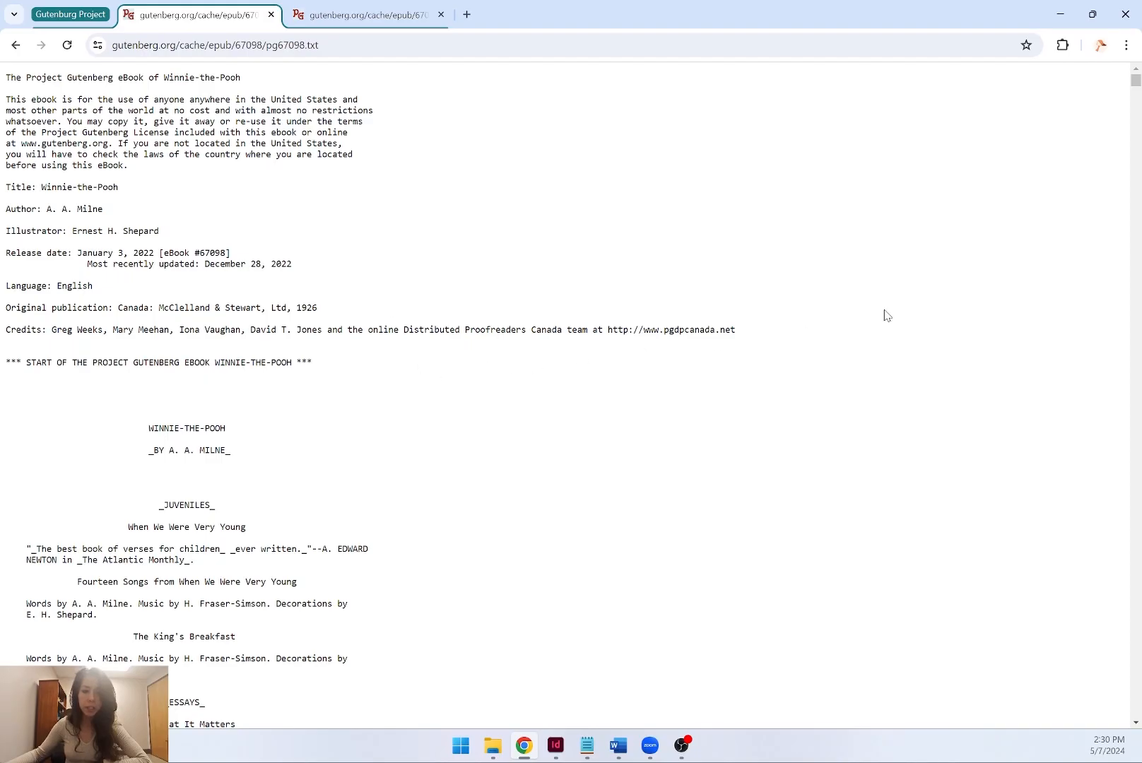
drag(1136, 82, 1135, 135)
scroll(680, 272, up, 4)
scroll(677, 272, up, 20)
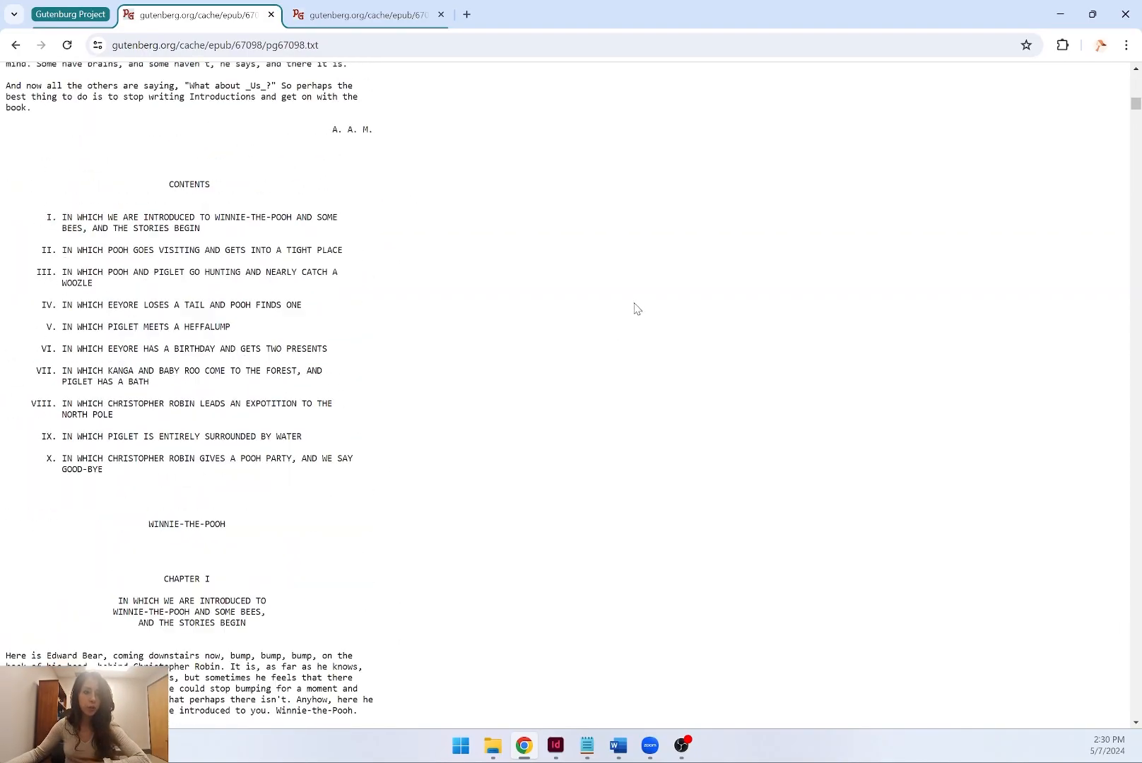
scroll(420, 321, up, 10)
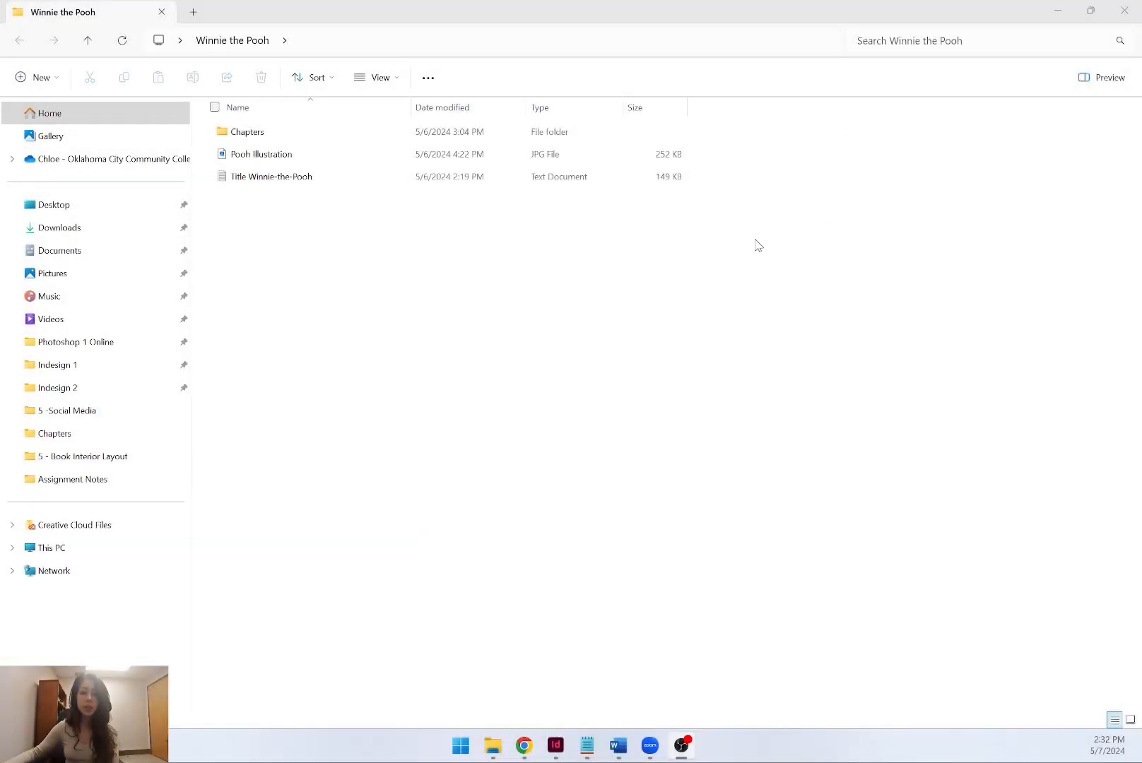
Skim the Title Winnie-the-Pooh text file and view the separate text files in the Chapters folder.
double_click(288, 178)
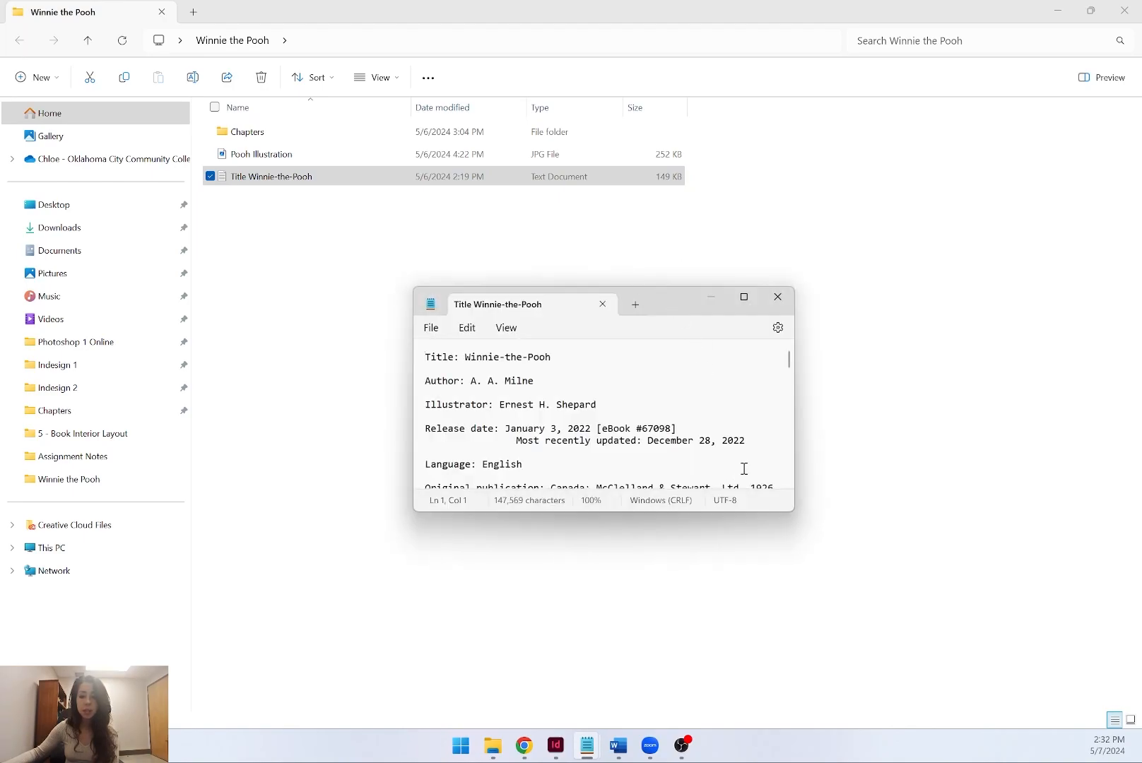
drag(795, 510, 1001, 682)
scroll(755, 473, down, 10)
scroll(755, 472, down, 20)
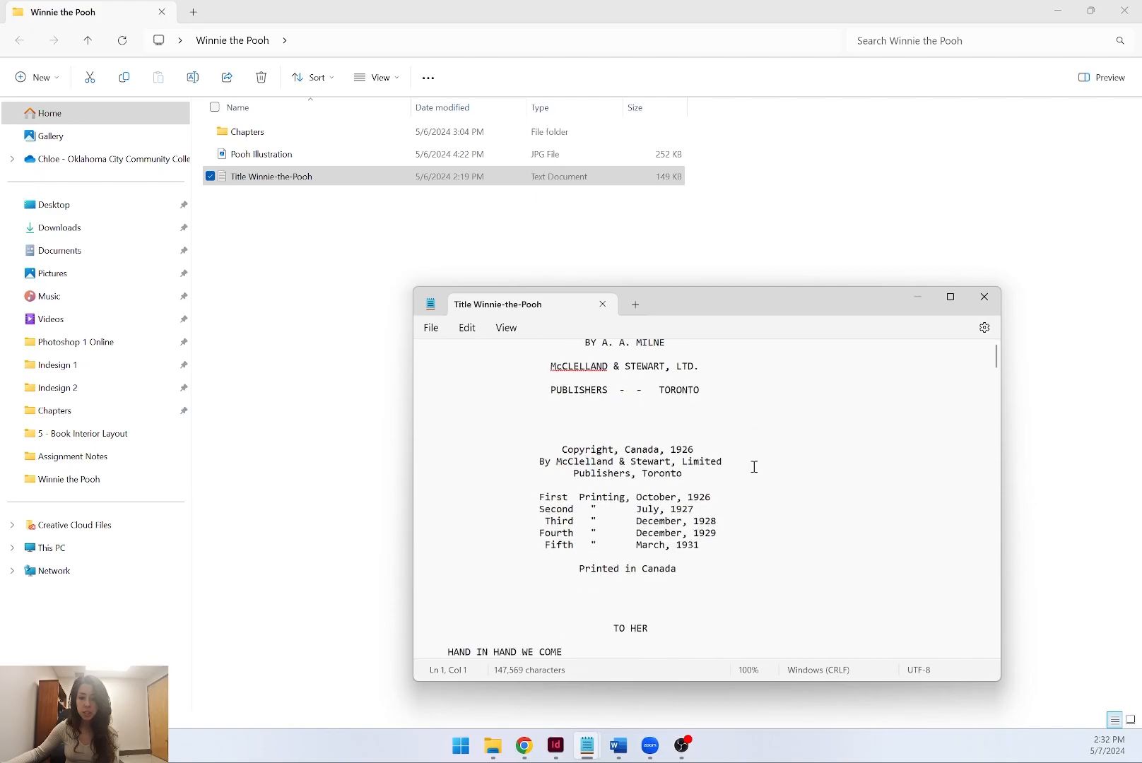
scroll(750, 454, down, 10)
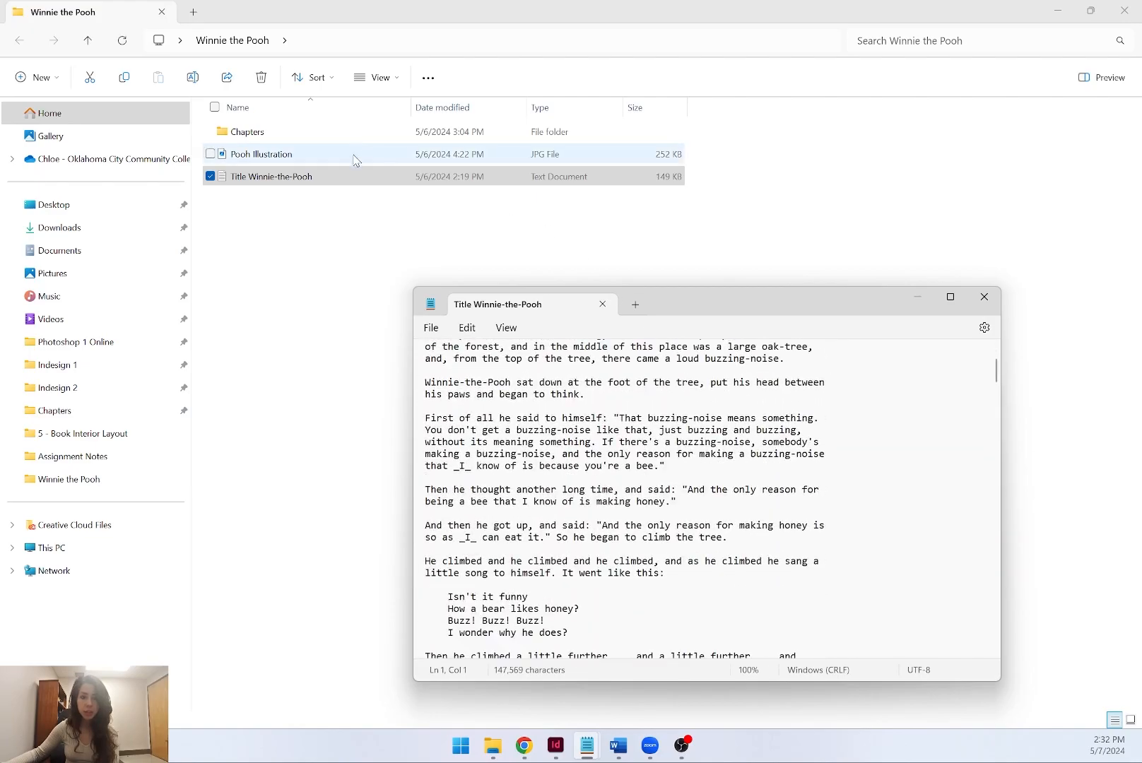
click(984, 297)
double_click(249, 131)
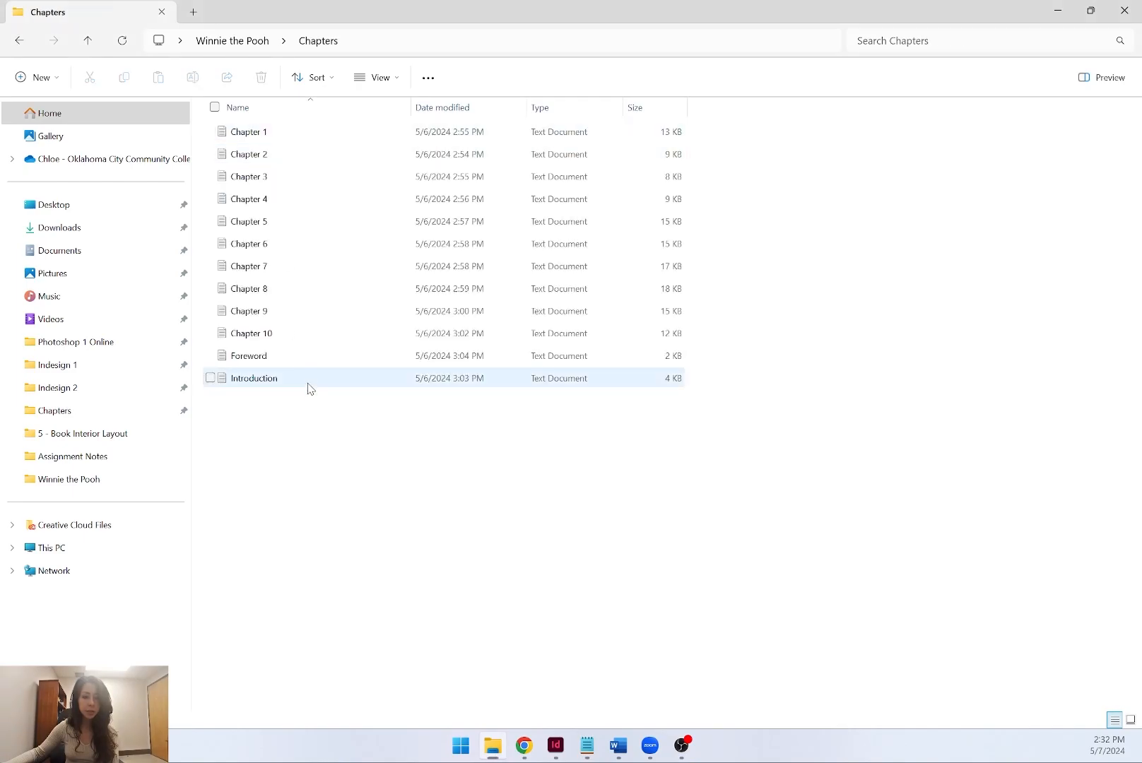
click(263, 44)
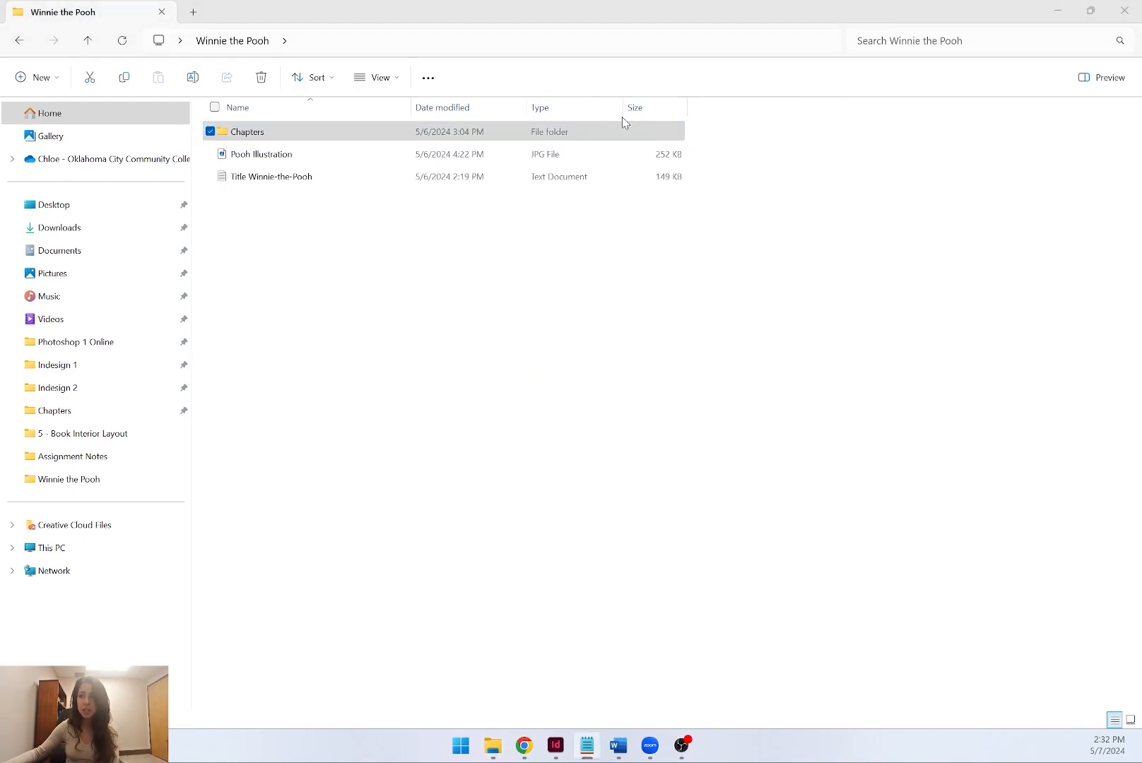
Bring up the Title Winnie-the-Pooh text in Notepad and enlarge its window to fit more of the text.
drag(1141, 3, 540, 285)
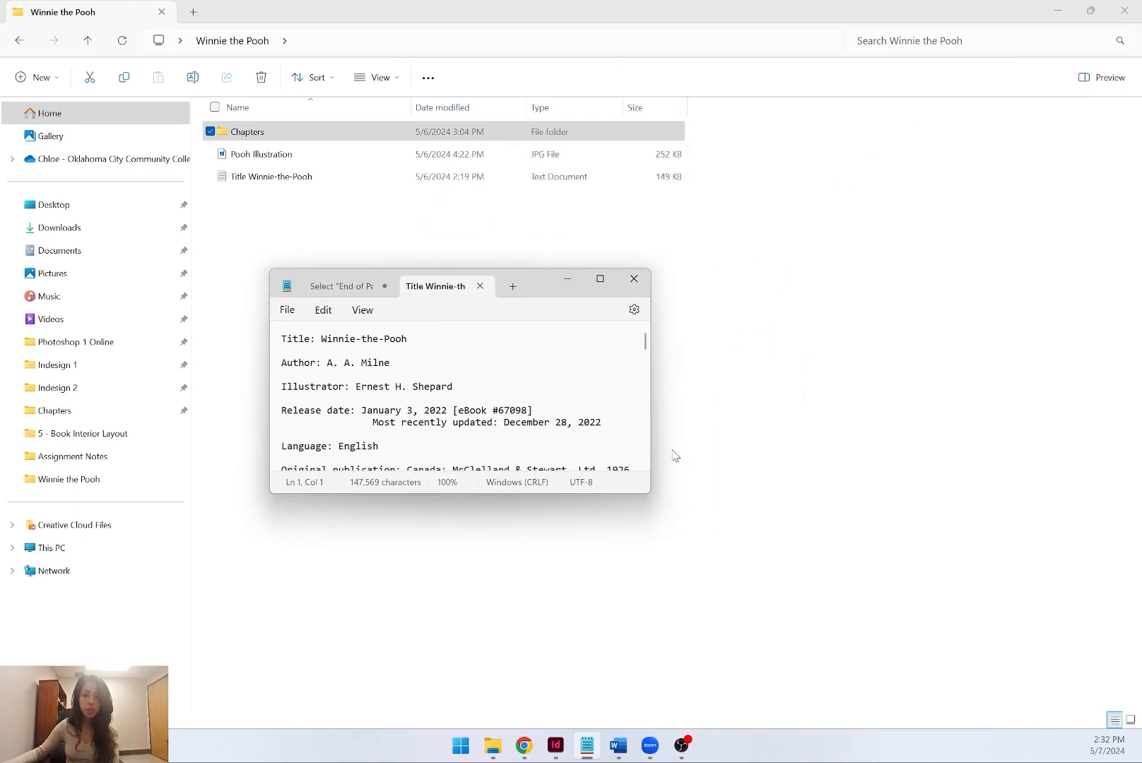
drag(650, 493, 973, 673)
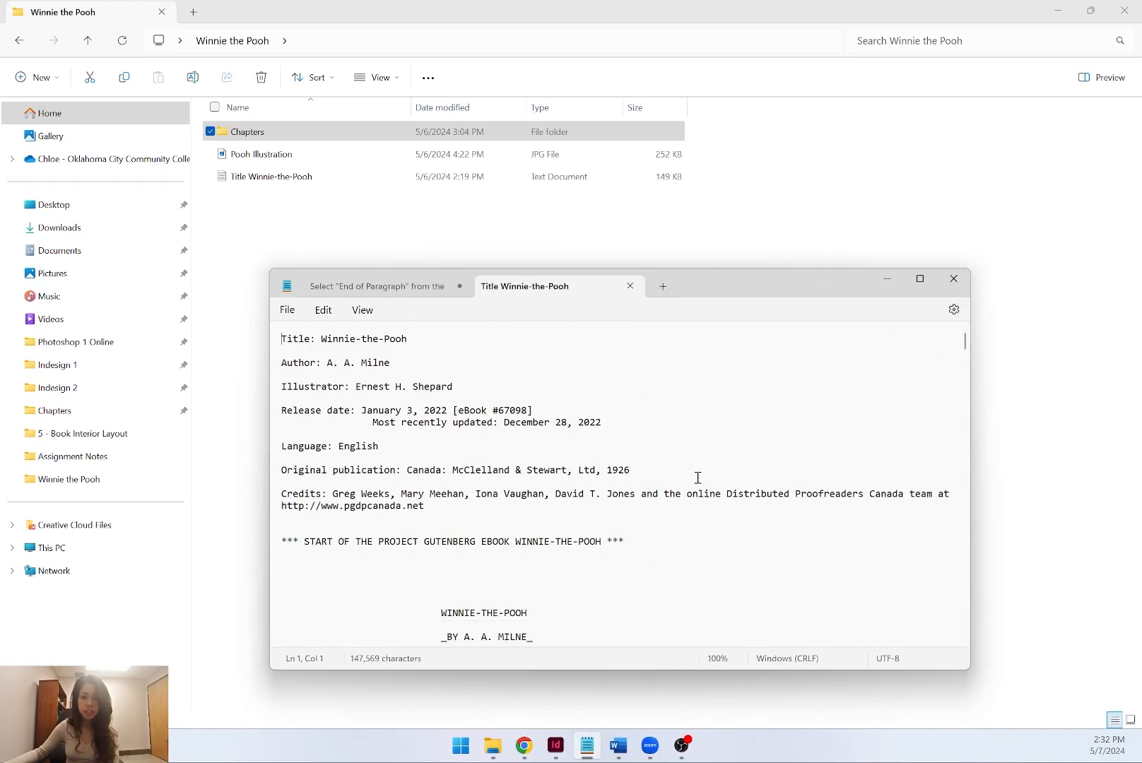
scroll(700, 475, down, 7)
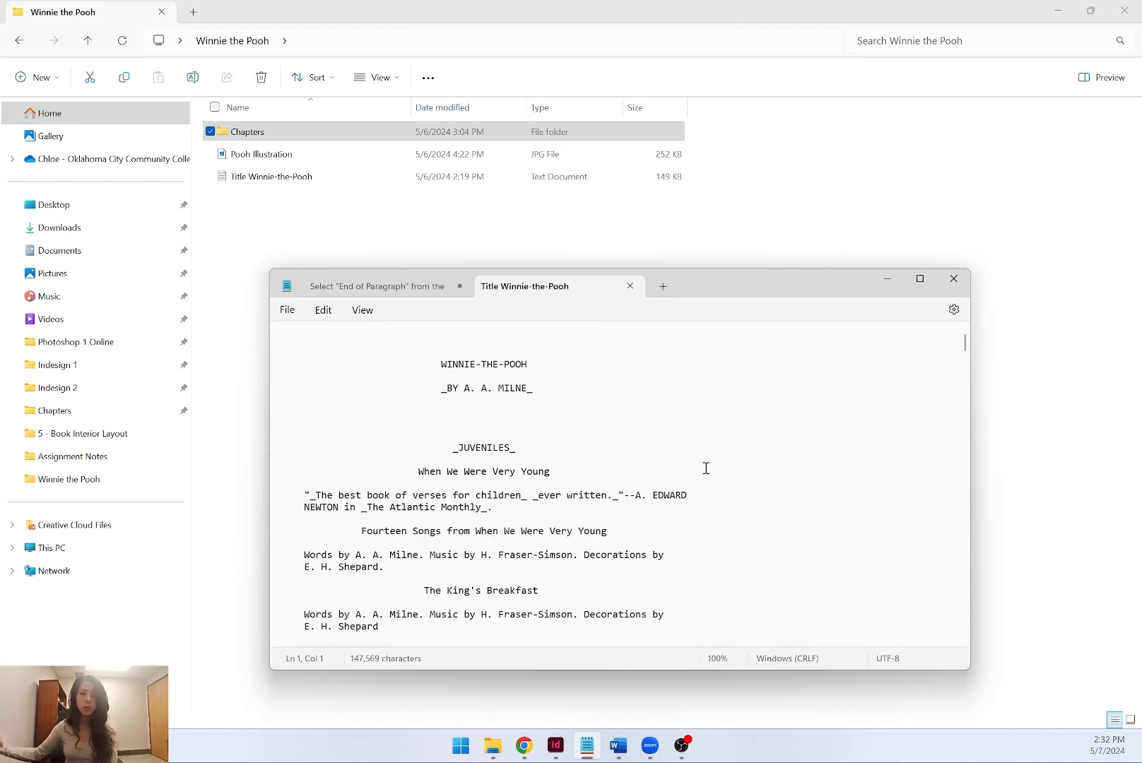
scroll(690, 421, up, 1)
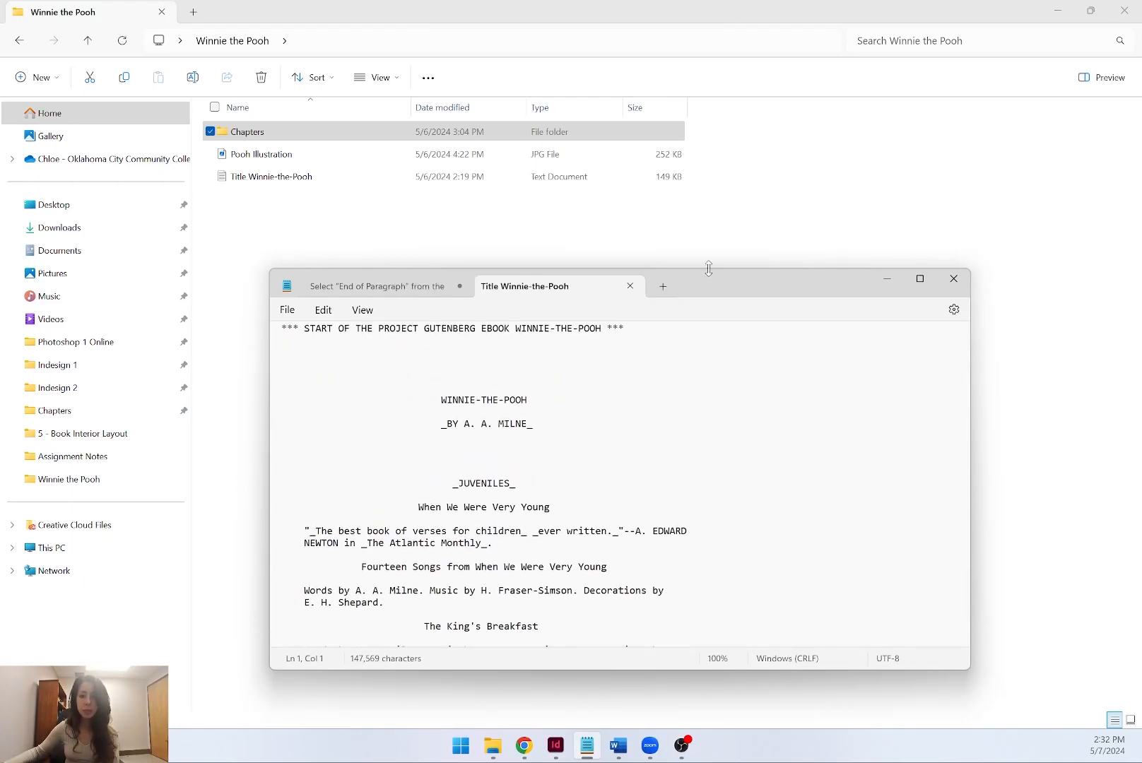
drag(709, 269, 709, 133)
click(709, 129)
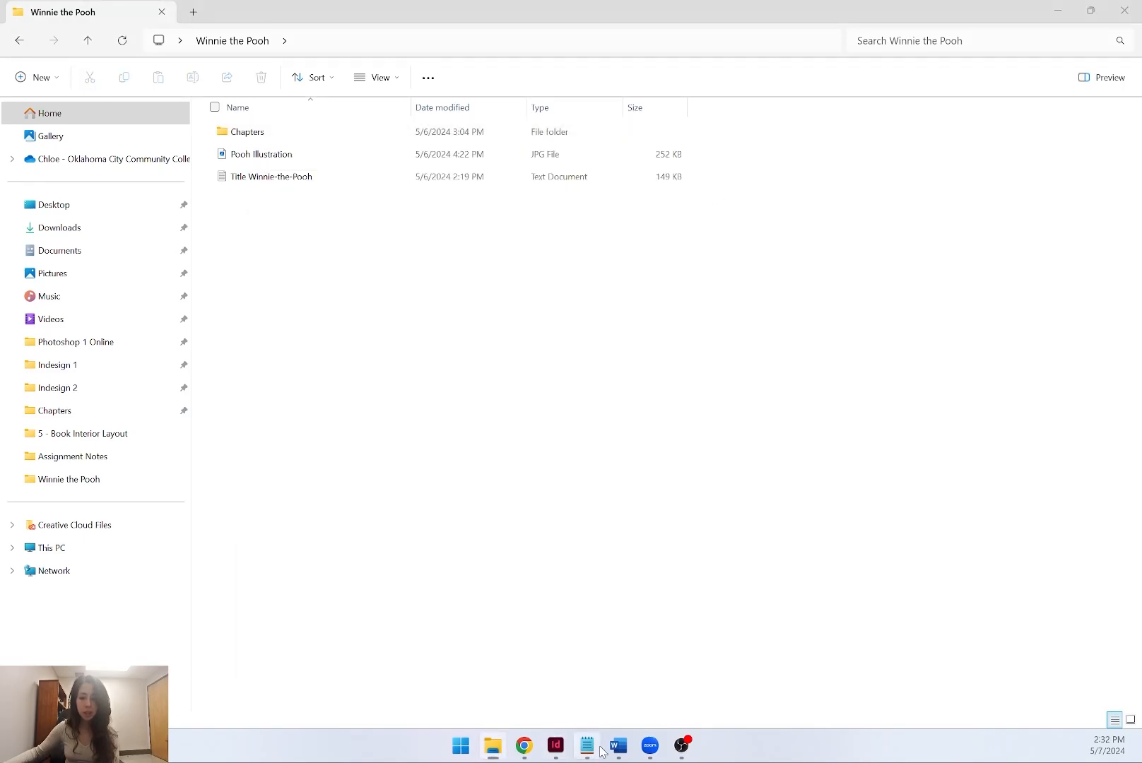
click(598, 748)
drag(794, 143, 806, 50)
scroll(631, 486, up, 2)
scroll(631, 487, up, 1)
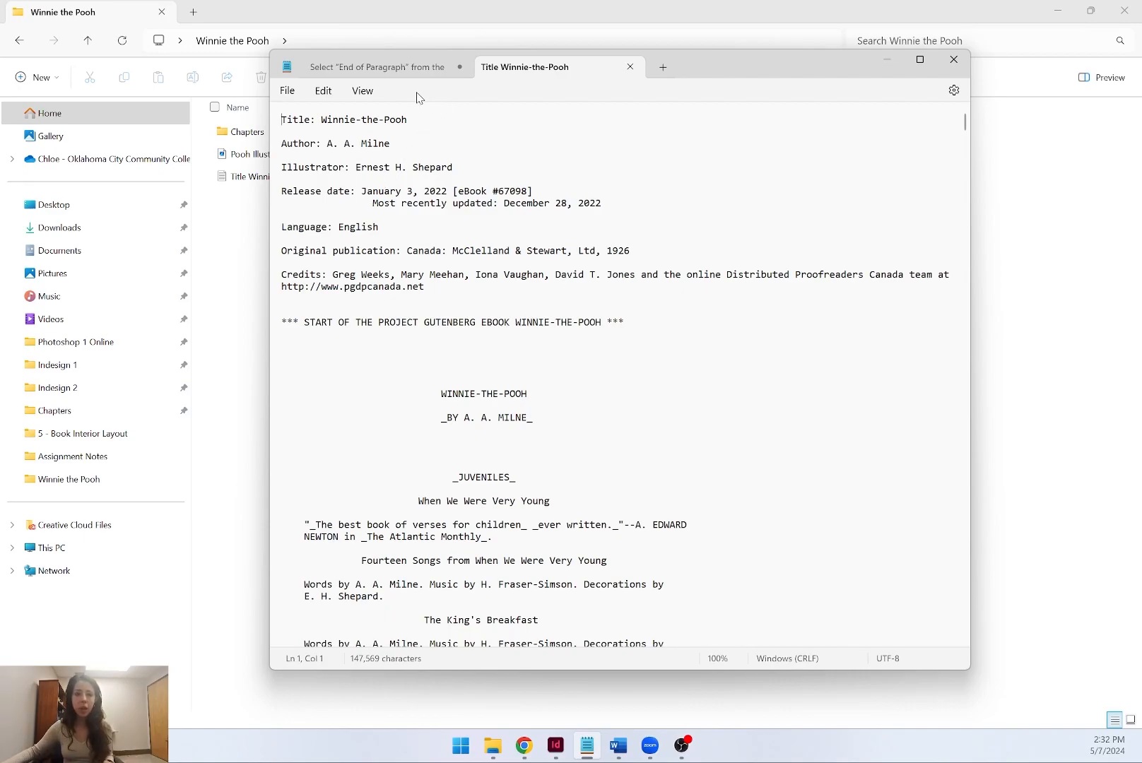
Search the Title Winnie-the-Pooh text for "Chapter I" and go to that chapter heading.
click(431, 205)
key(ctrl+f)
click(491, 129)
mouse_move(501, 129)
mouse_down()
mouse_move(436, 128)
mouse_move(481, 129)
mouse_up()
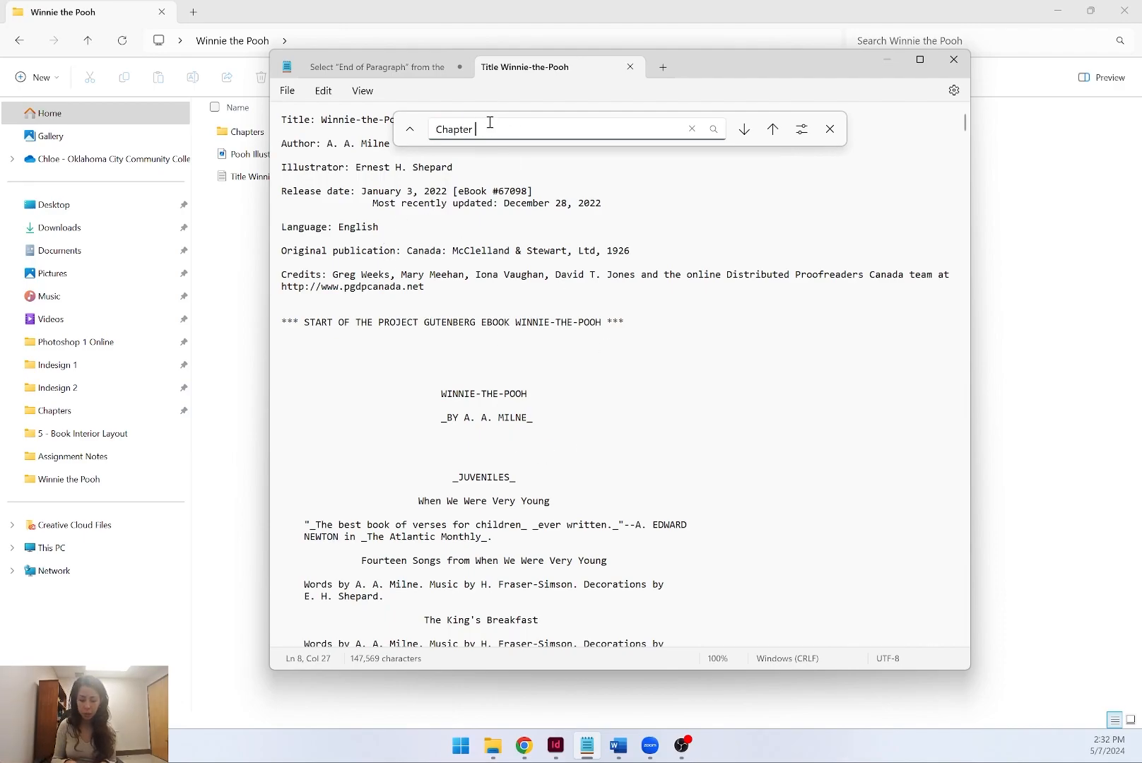
key(Return)
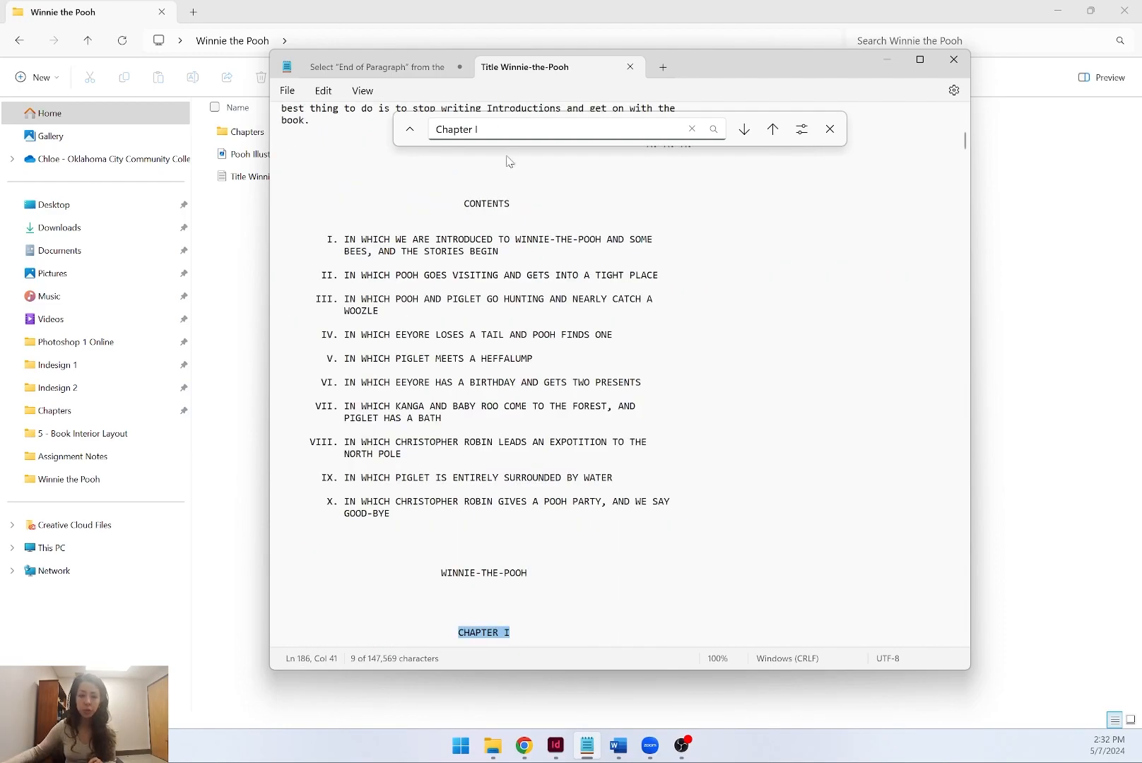
scroll(569, 294, down, 5)
click(595, 288)
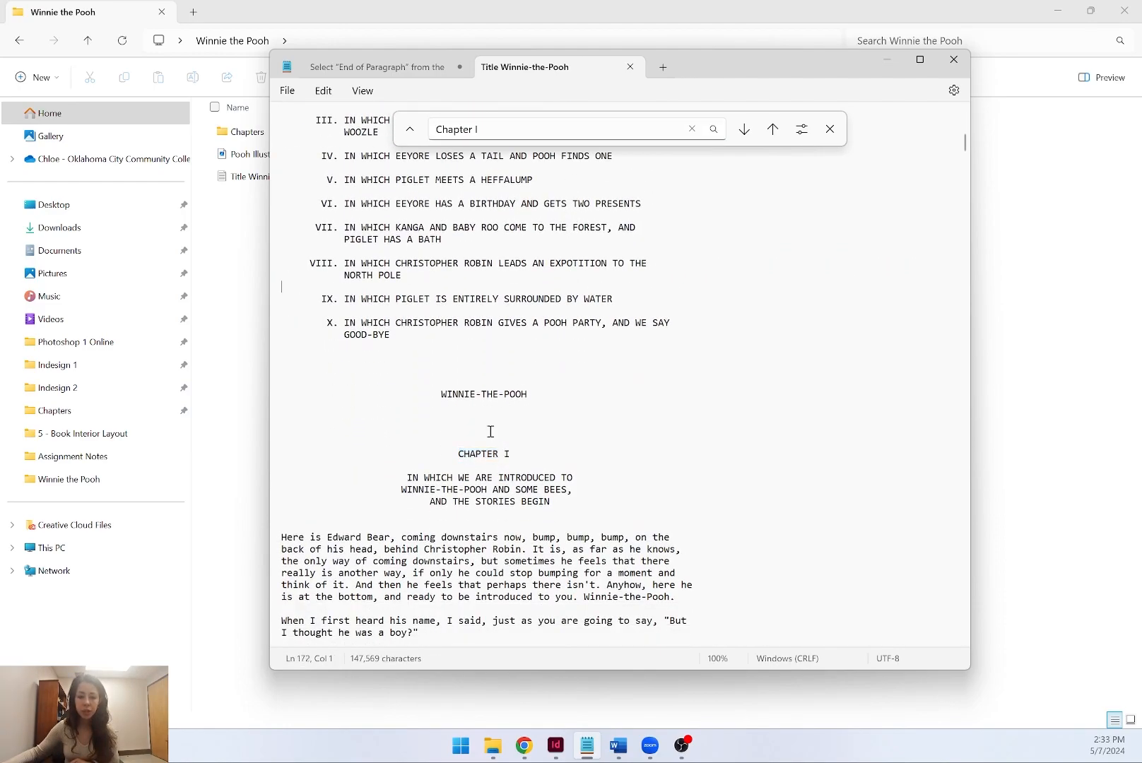
triple_click(283, 456)
drag(280, 454, 578, 539)
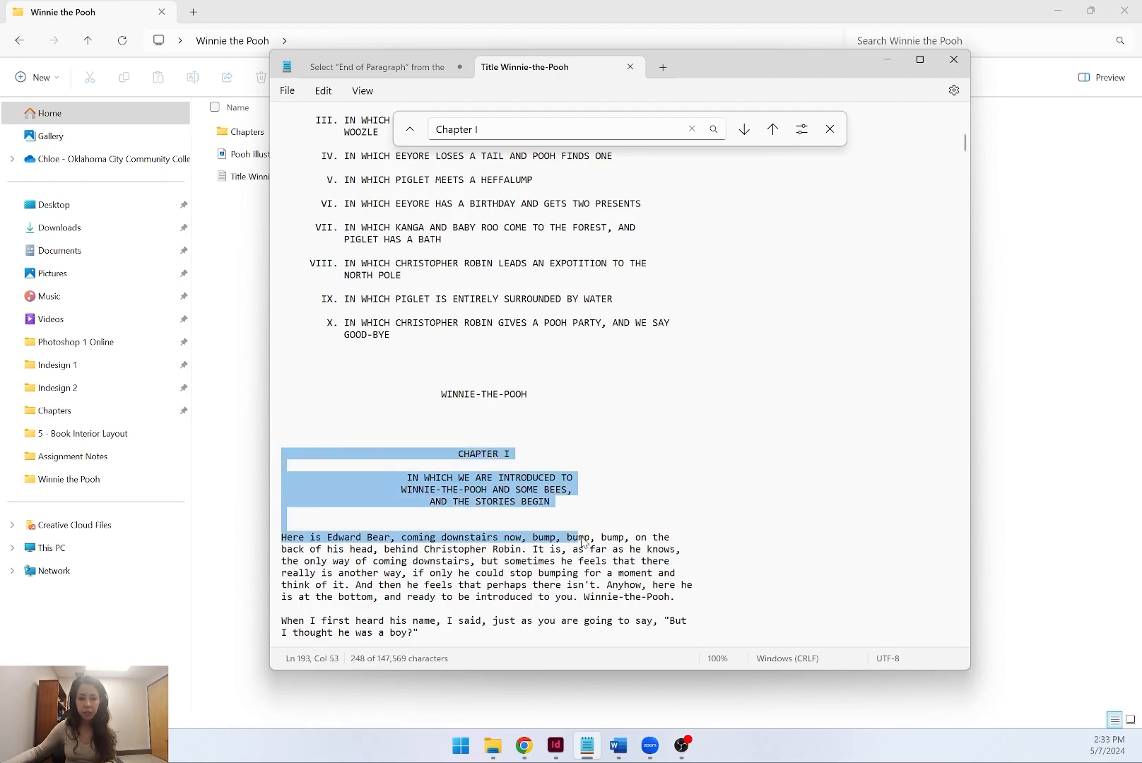
scroll(584, 543, down, 12)
shift+click(581, 521)
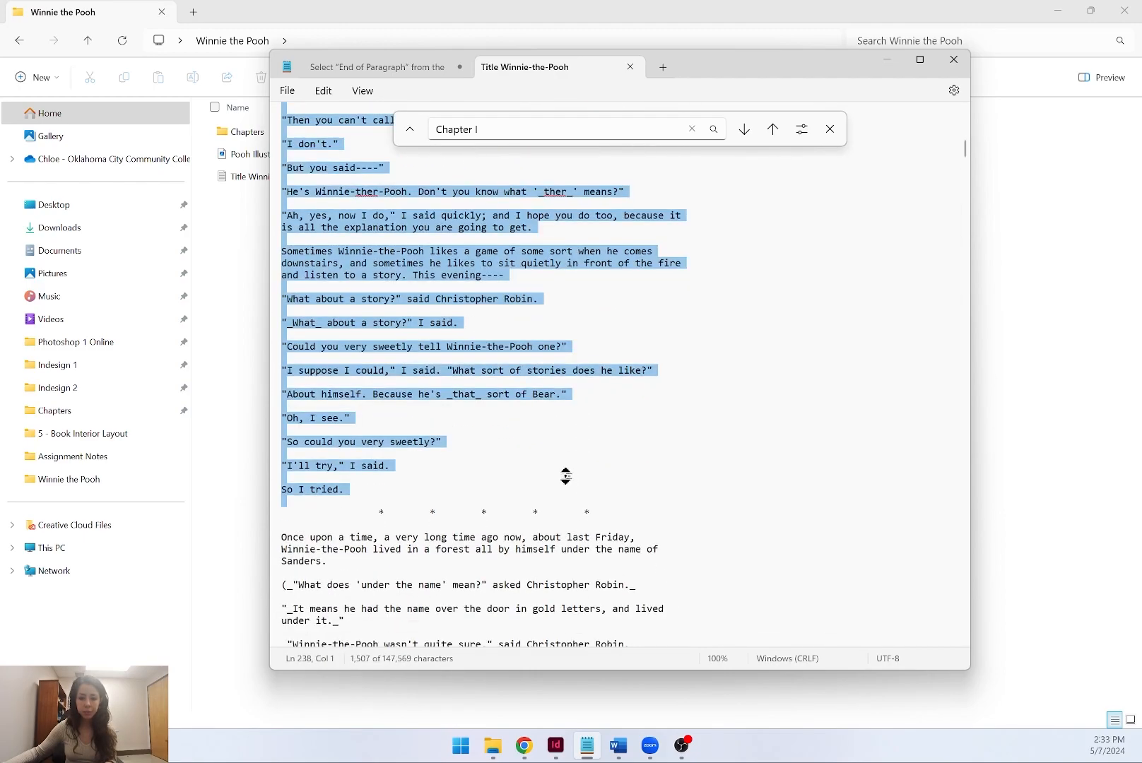
click(536, 470)
scroll(536, 470, up, 3)
scroll(543, 466, down, 20)
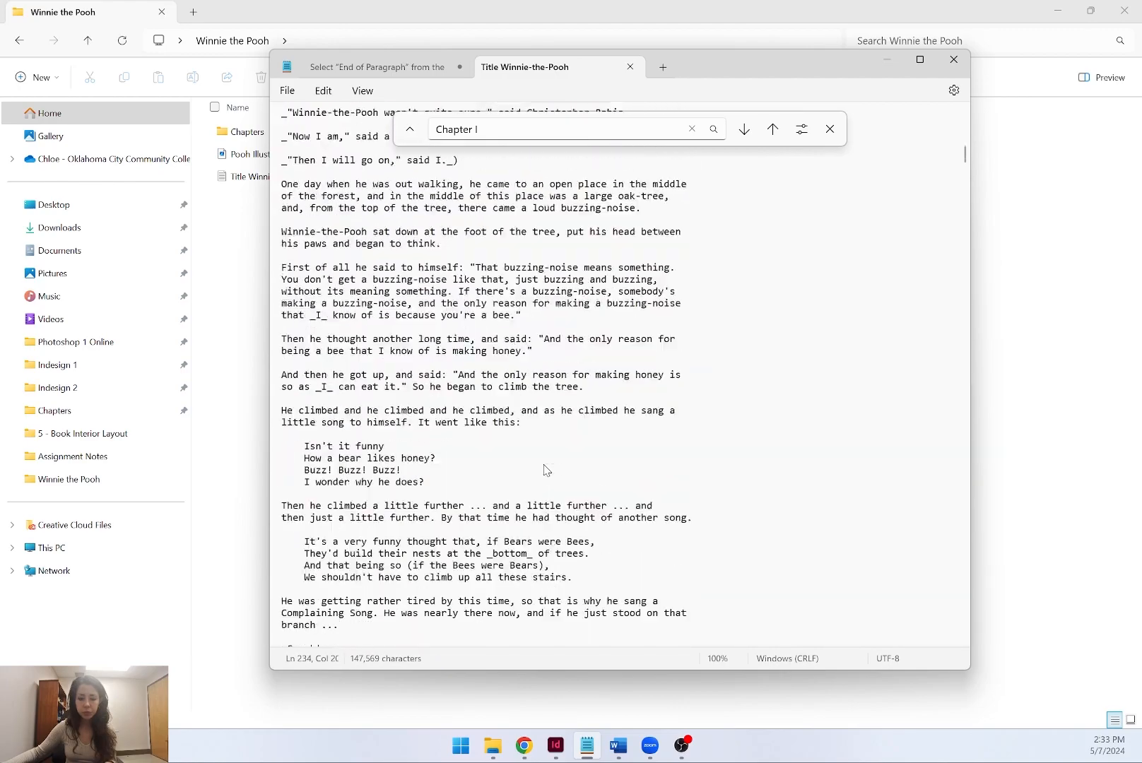
Search for "Chapter II" and copy the whole of Chapter I, heading included, into a new document.
click(489, 126)
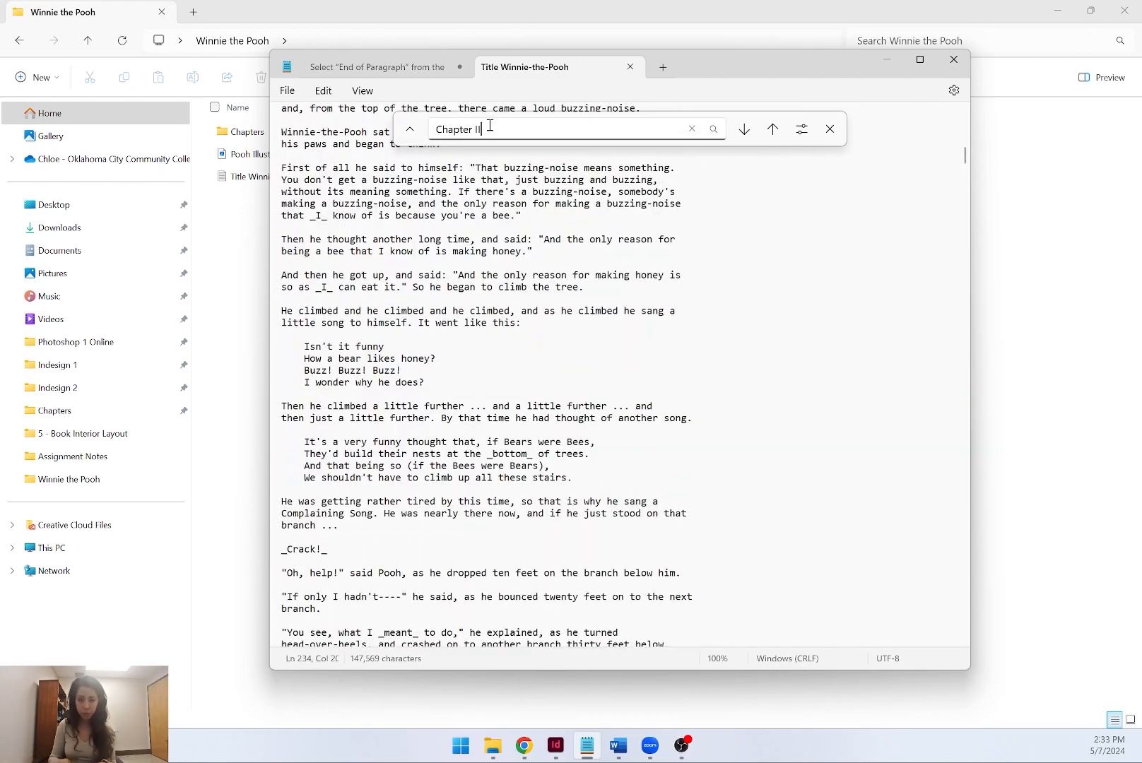
text(I)
drag(533, 573, 295, 392)
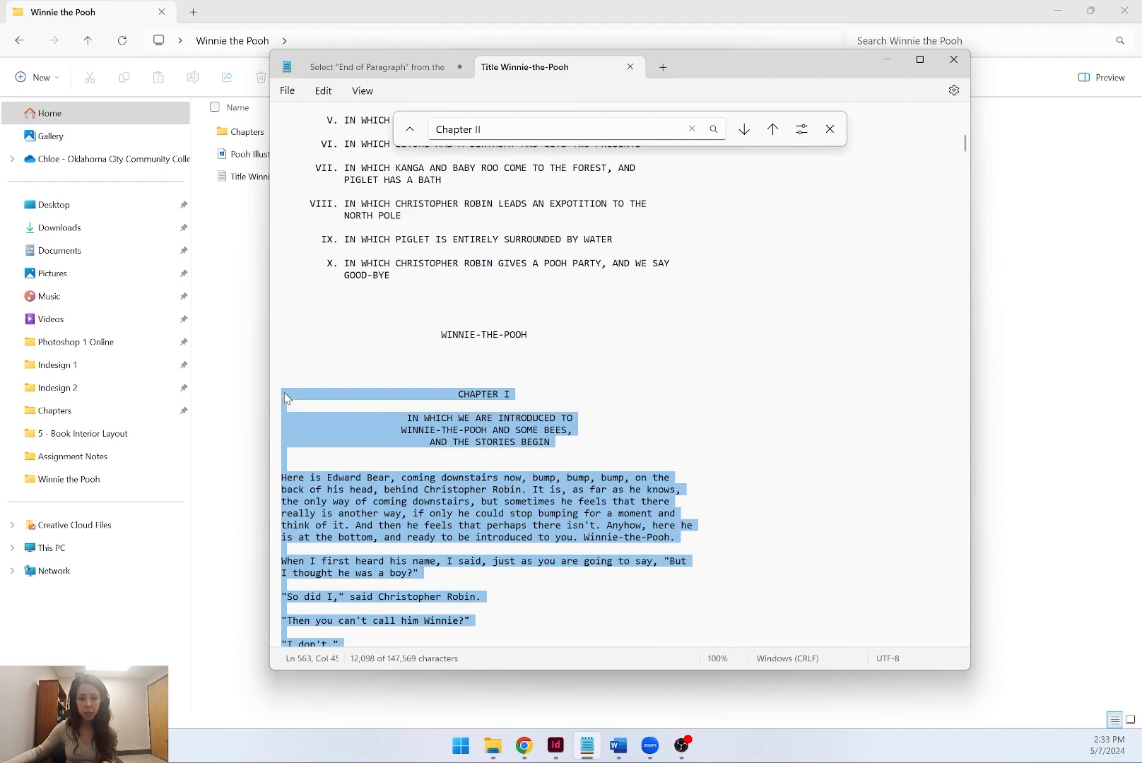
click(663, 66)
key(ctrl+v)
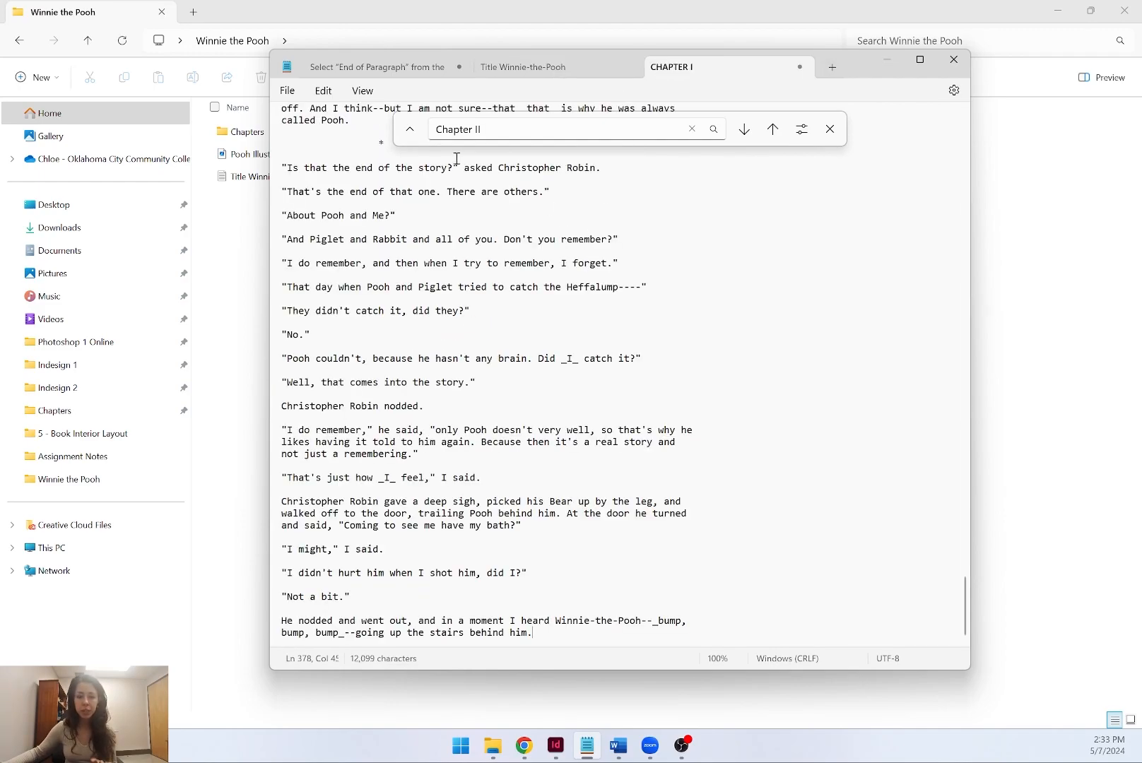
Close the search and review the pasted Chapter I text from its end back to the chapter heading.
click(621, 320)
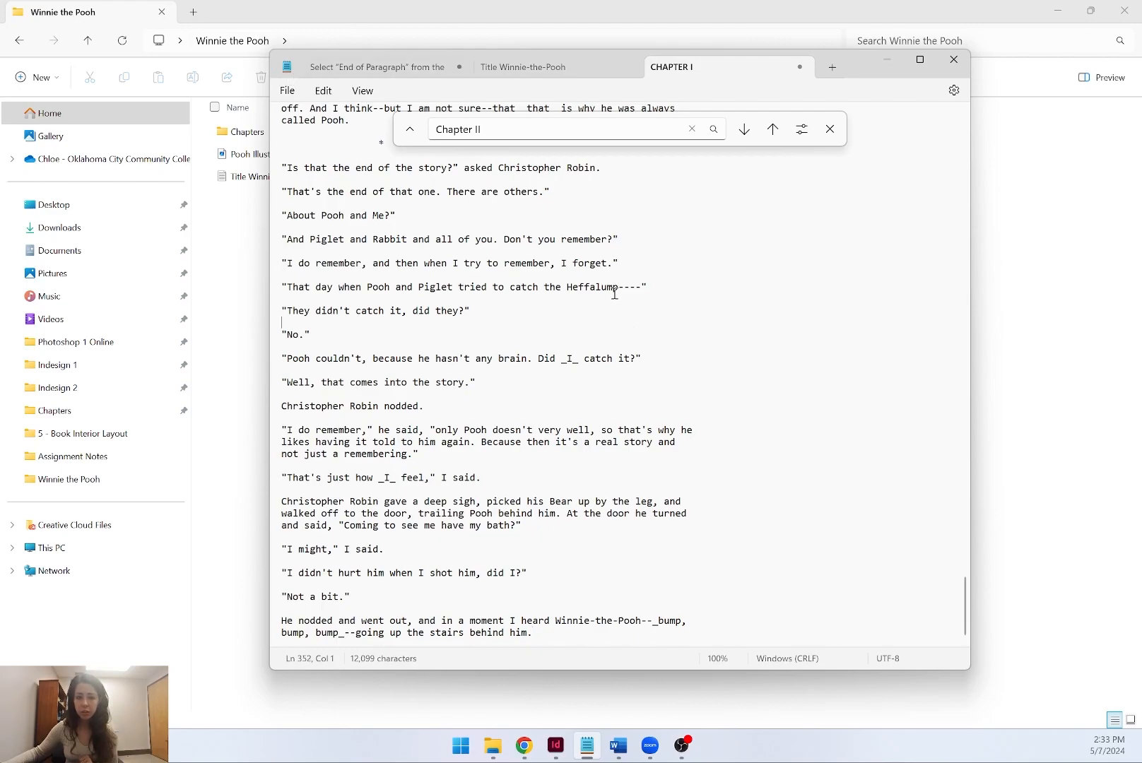
click(692, 129)
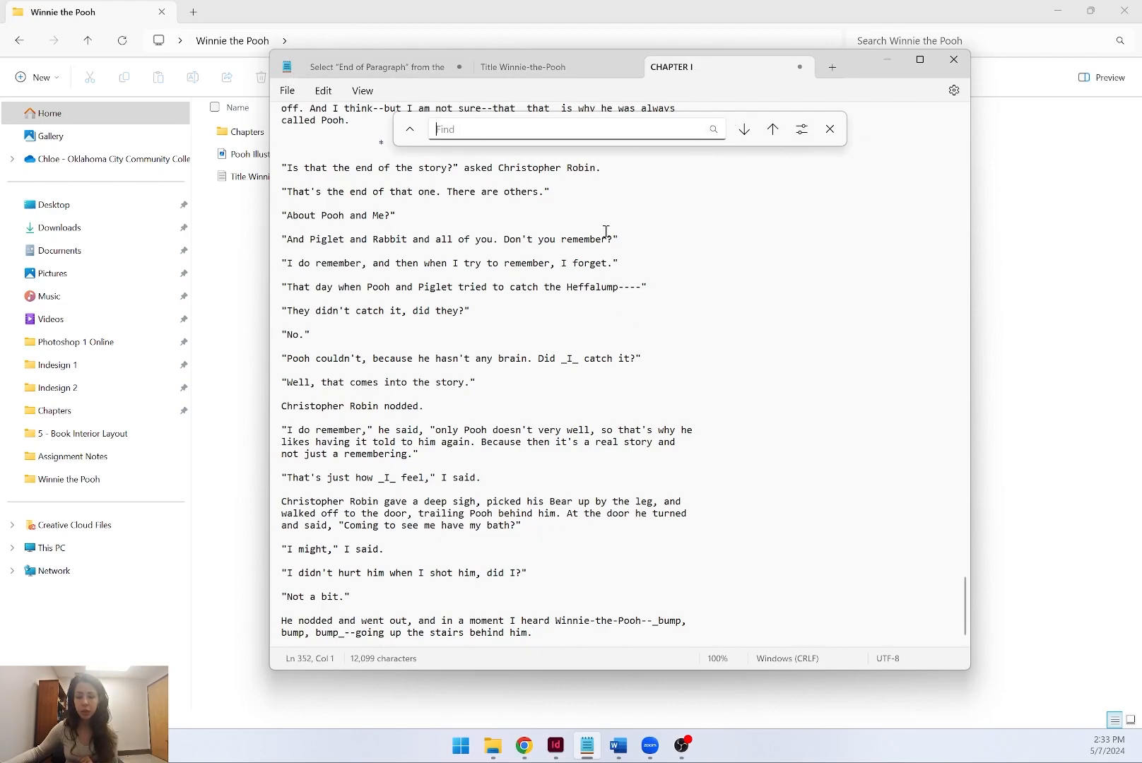
click(830, 129)
scroll(583, 217, up, 12)
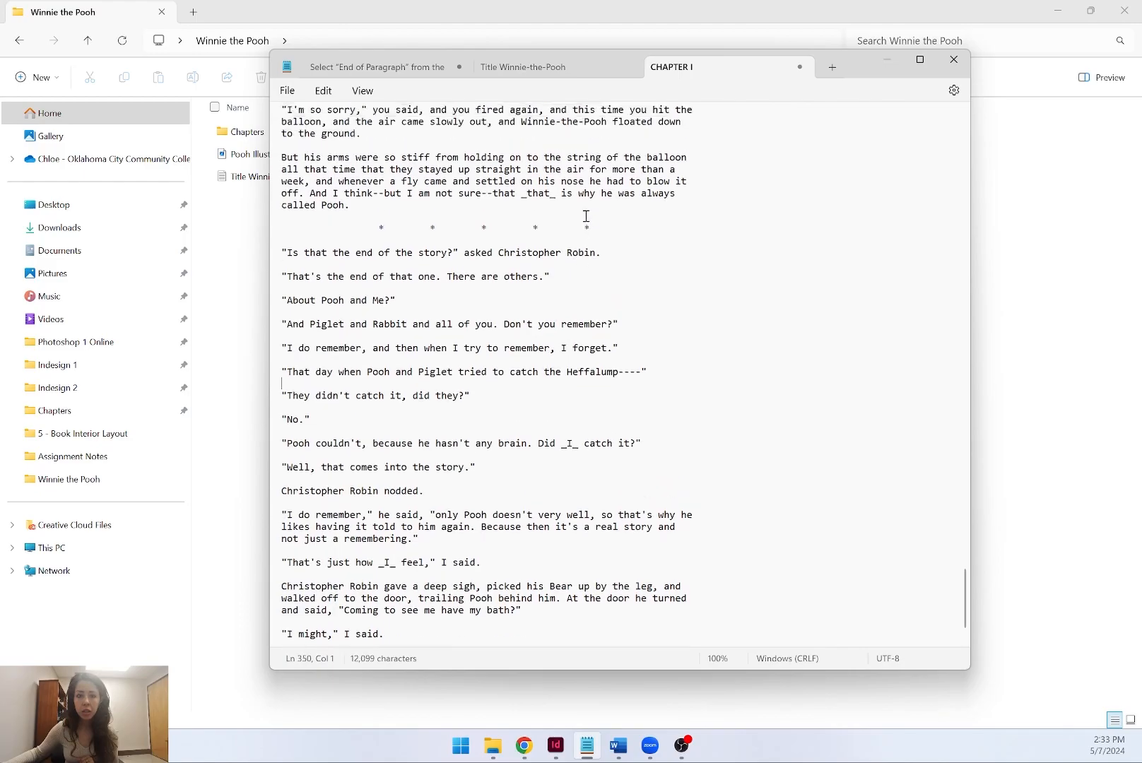
scroll(623, 252, up, 20)
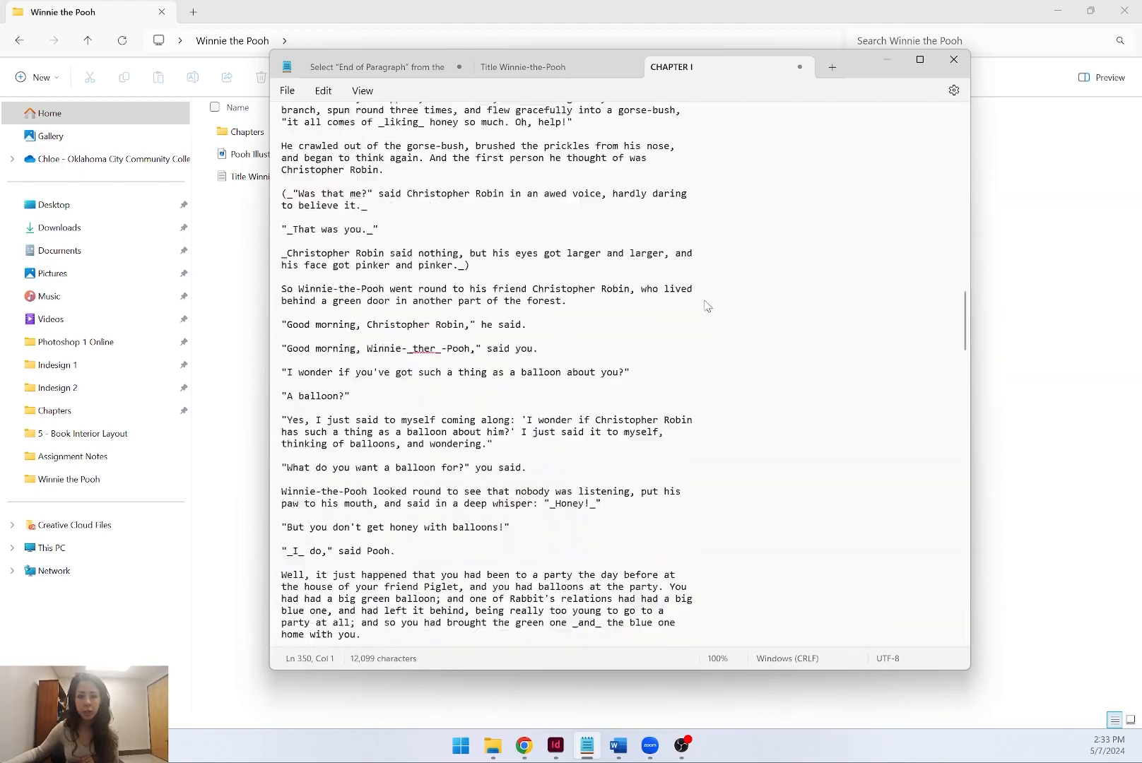
scroll(564, 303, up, 15)
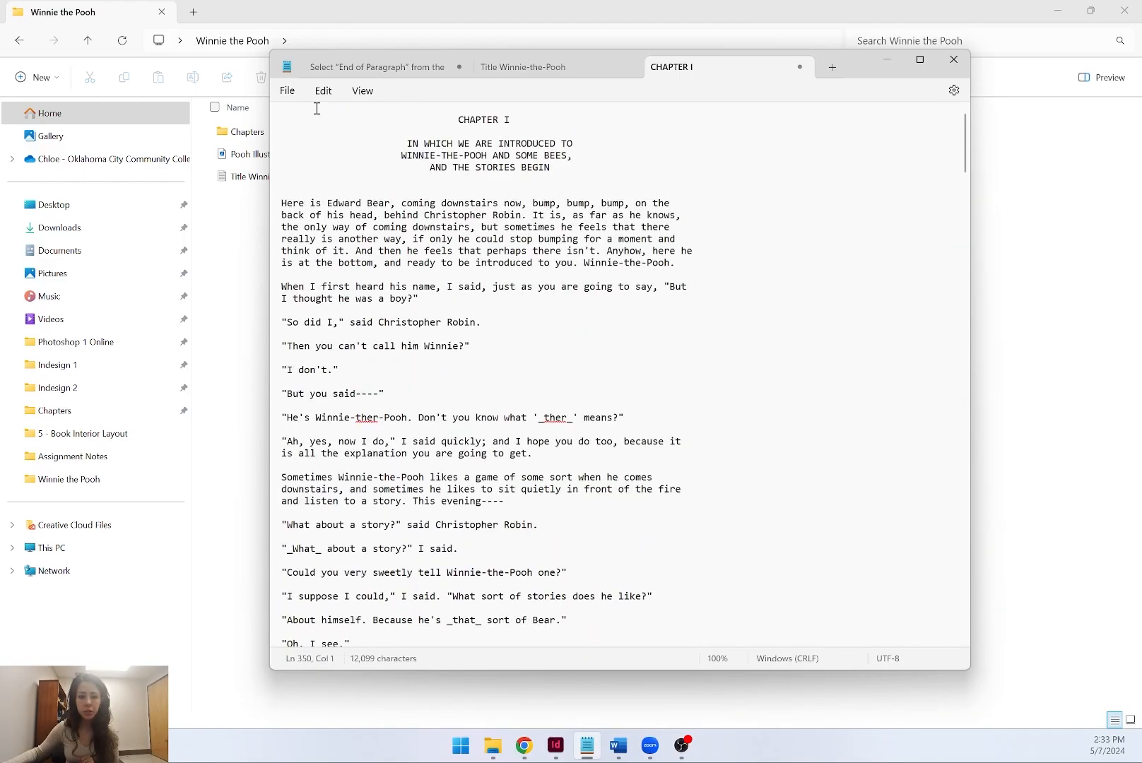
click(286, 90)
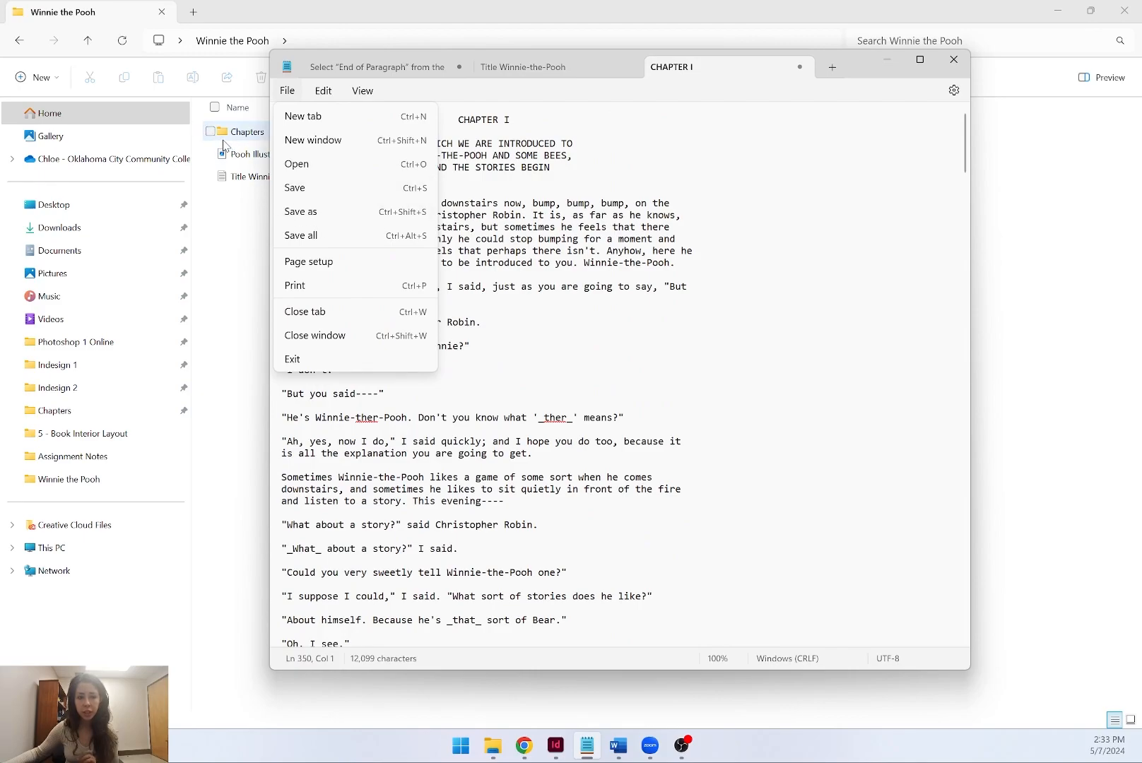
click(311, 211)
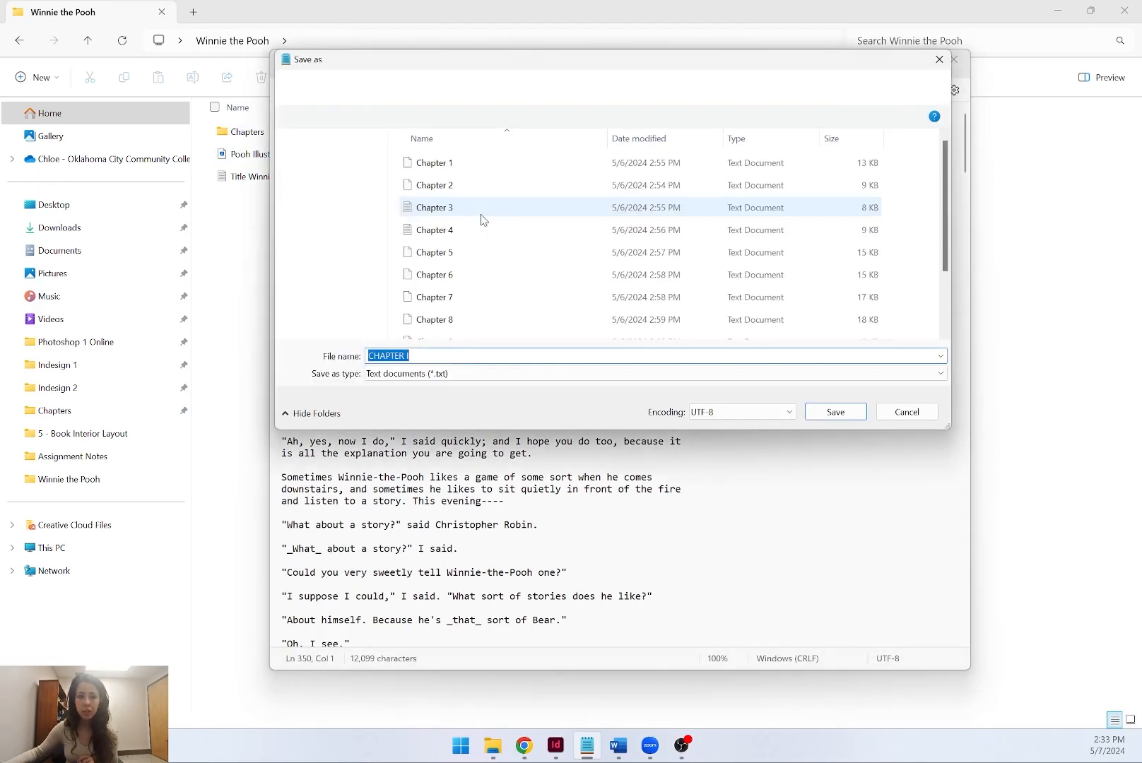
click(487, 164)
click(906, 411)
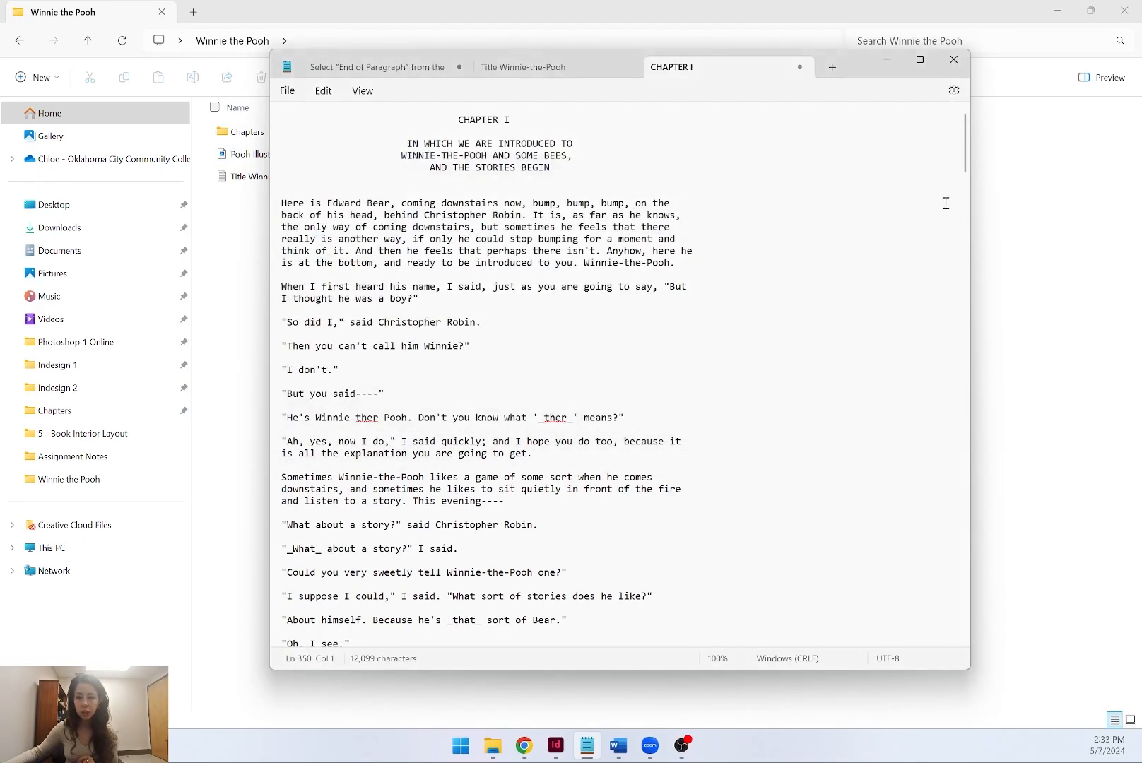
Return to the Title Winnie-the-Pooh text and search it for "Chapter III" to locate the end of Chapter II.
click(535, 69)
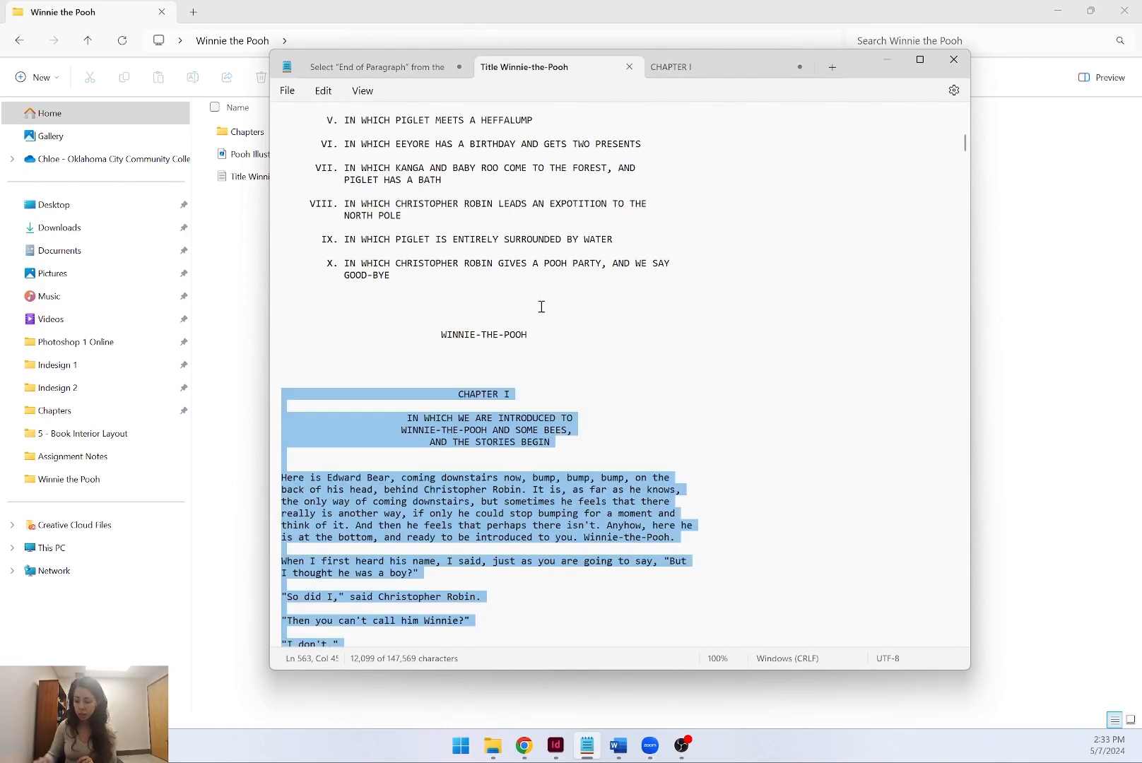
scroll(617, 283, down, 5)
click(620, 289)
key(ctrl+f)
text(Cha)
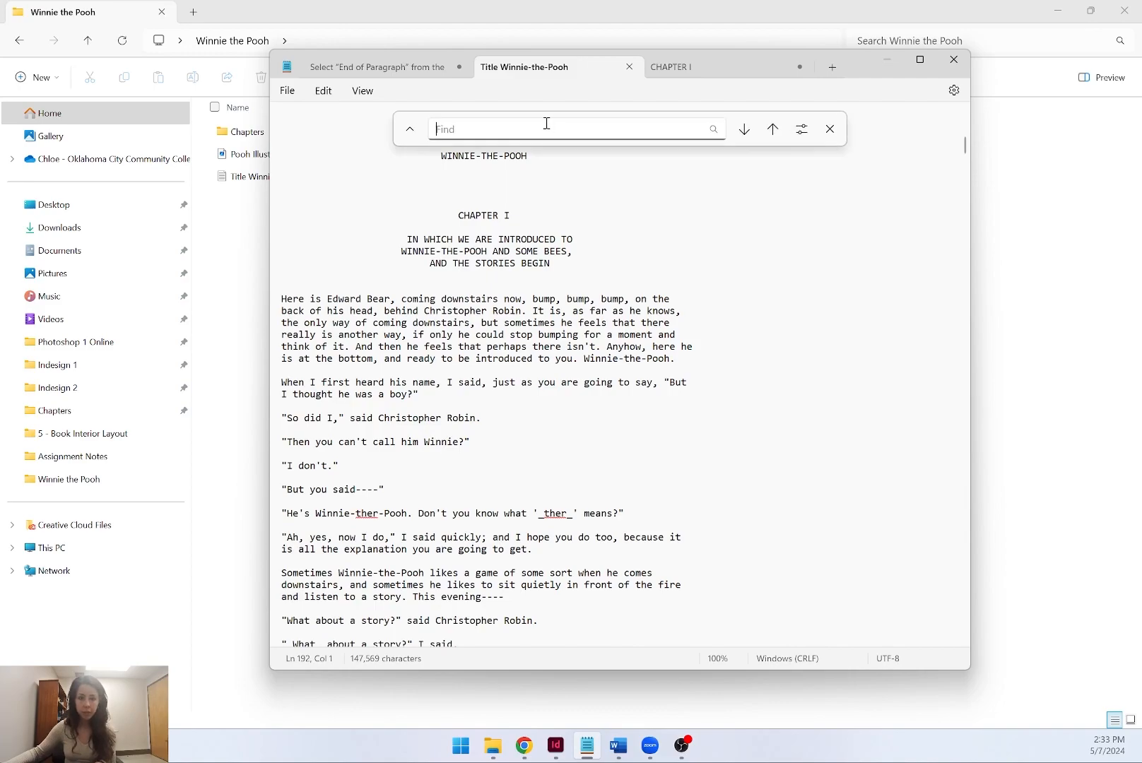
text(pter )
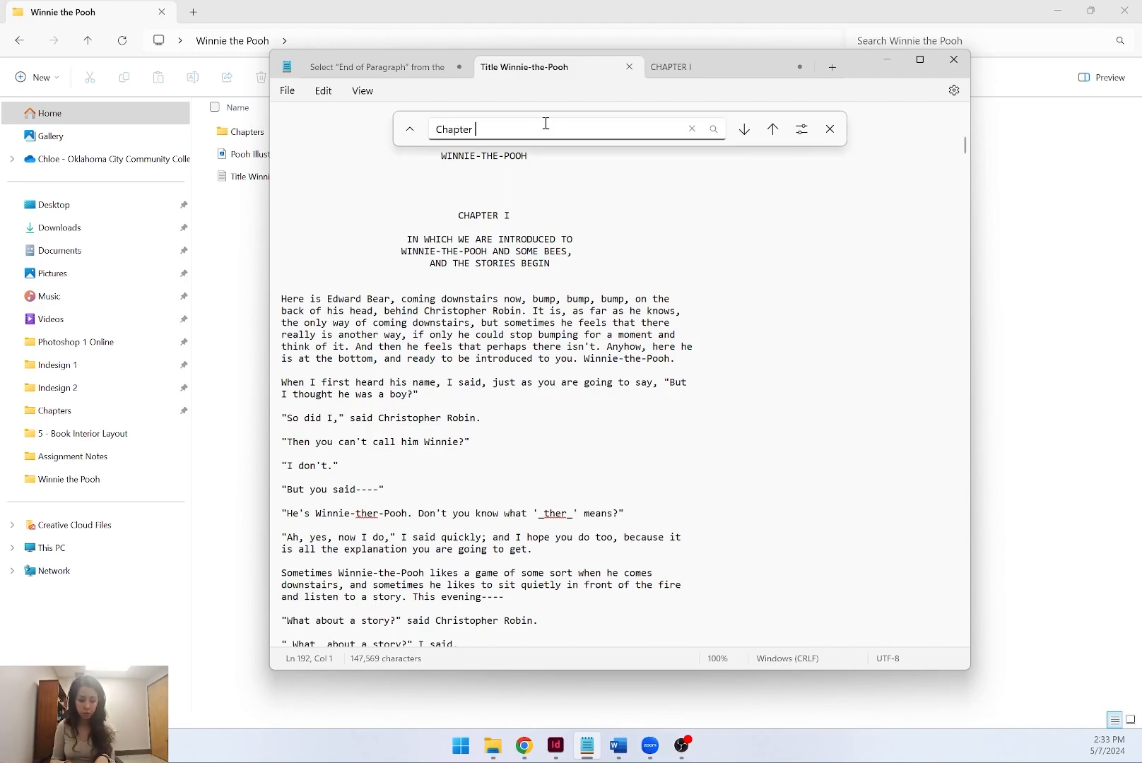
text(III)
key(Return)
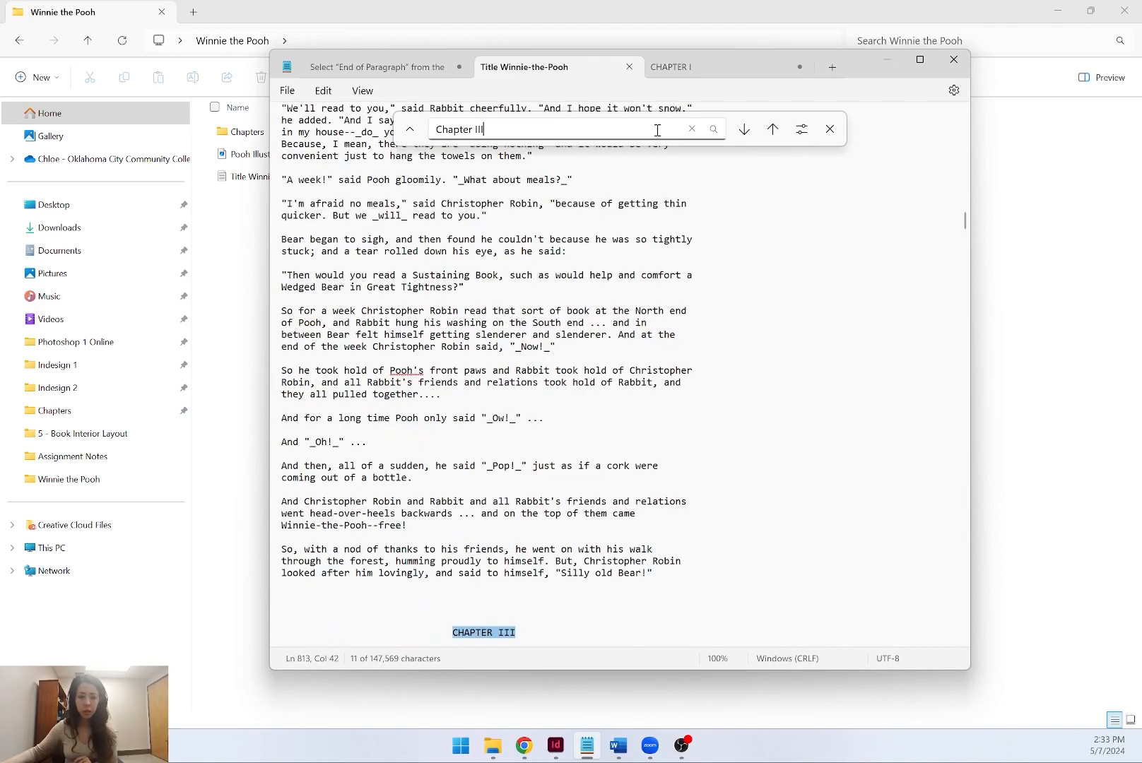
Copy the whole of Chapter II, heading included, into a new document and return to the Title Winnie-the-Pooh text.
drag(677, 579, 268, 445)
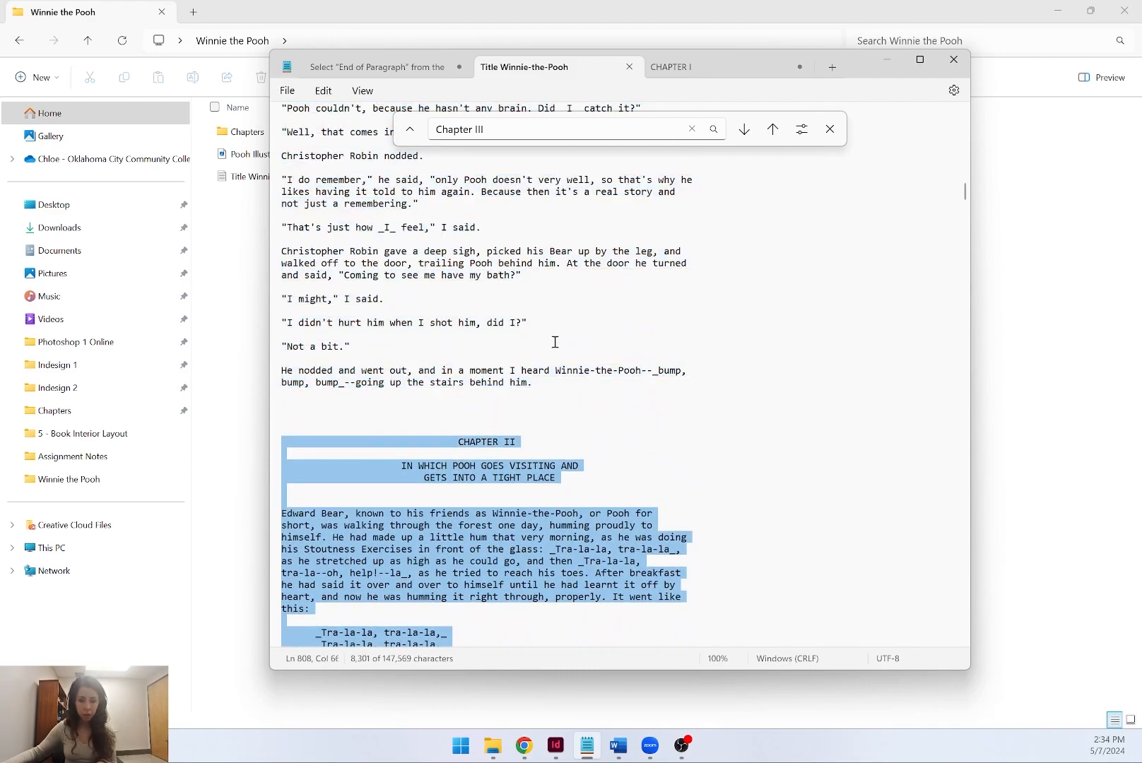
click(831, 67)
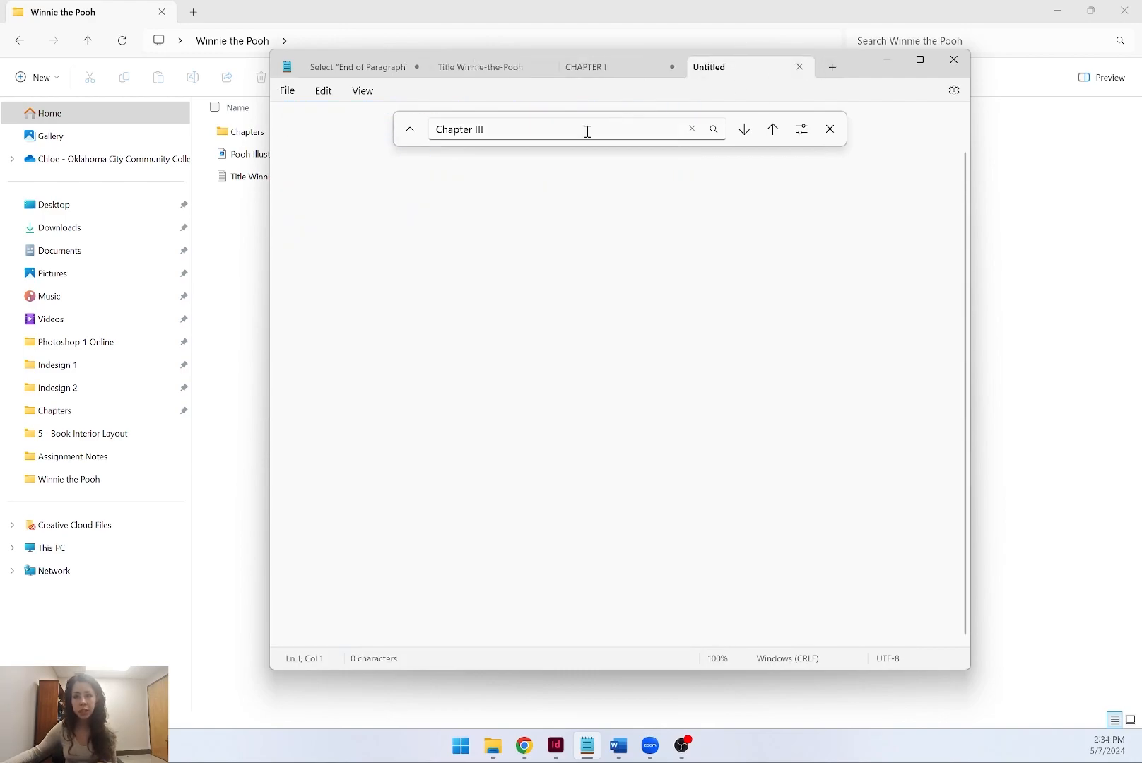
key(ctrl+v)
scroll(669, 204, up, 20)
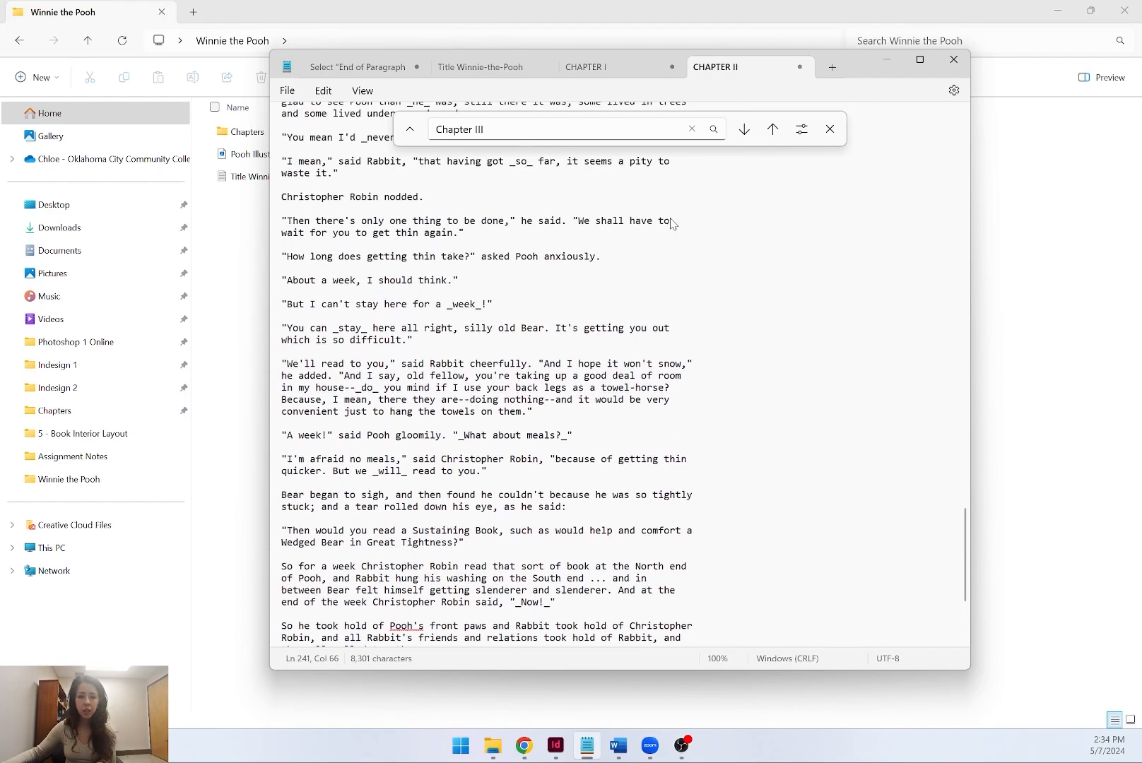
scroll(695, 246, up, 3)
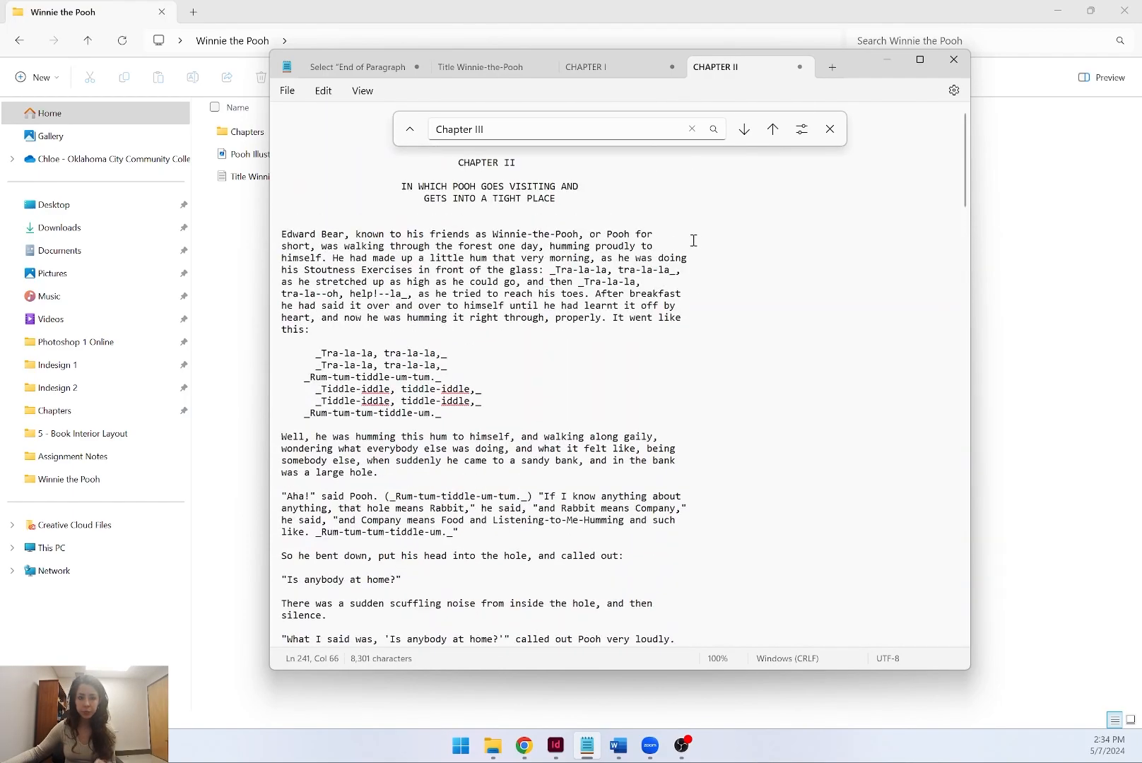
click(644, 235)
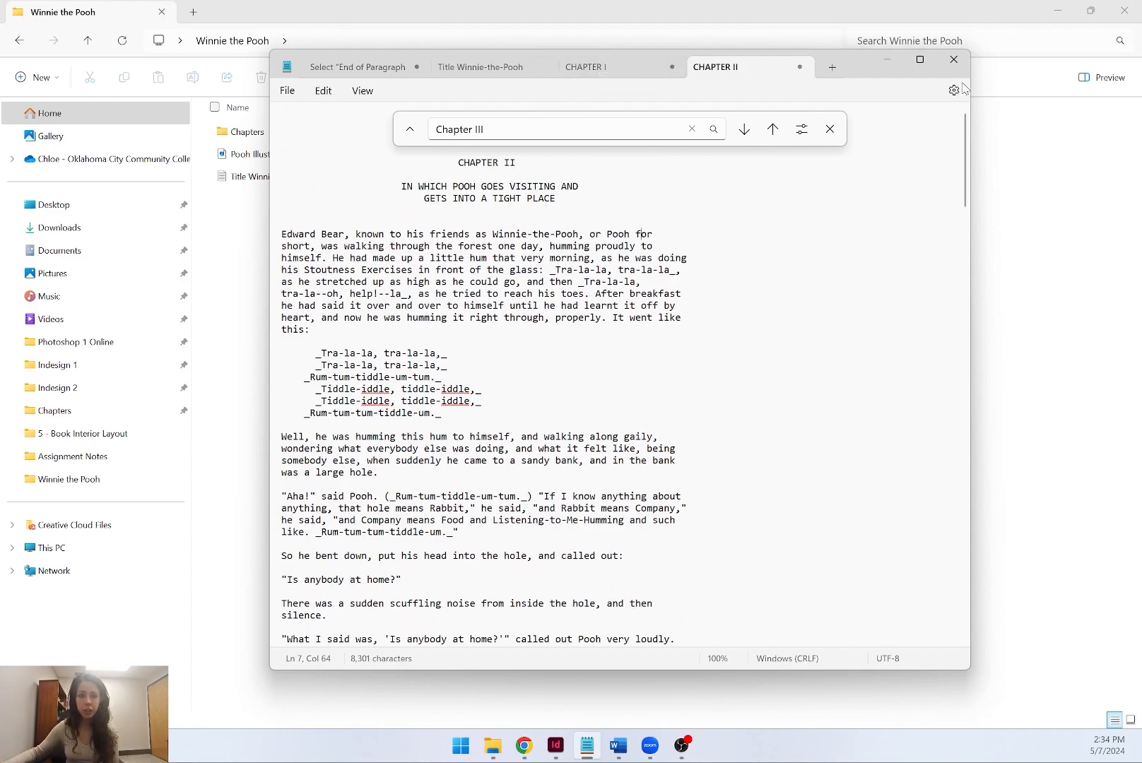
click(488, 67)
click(541, 193)
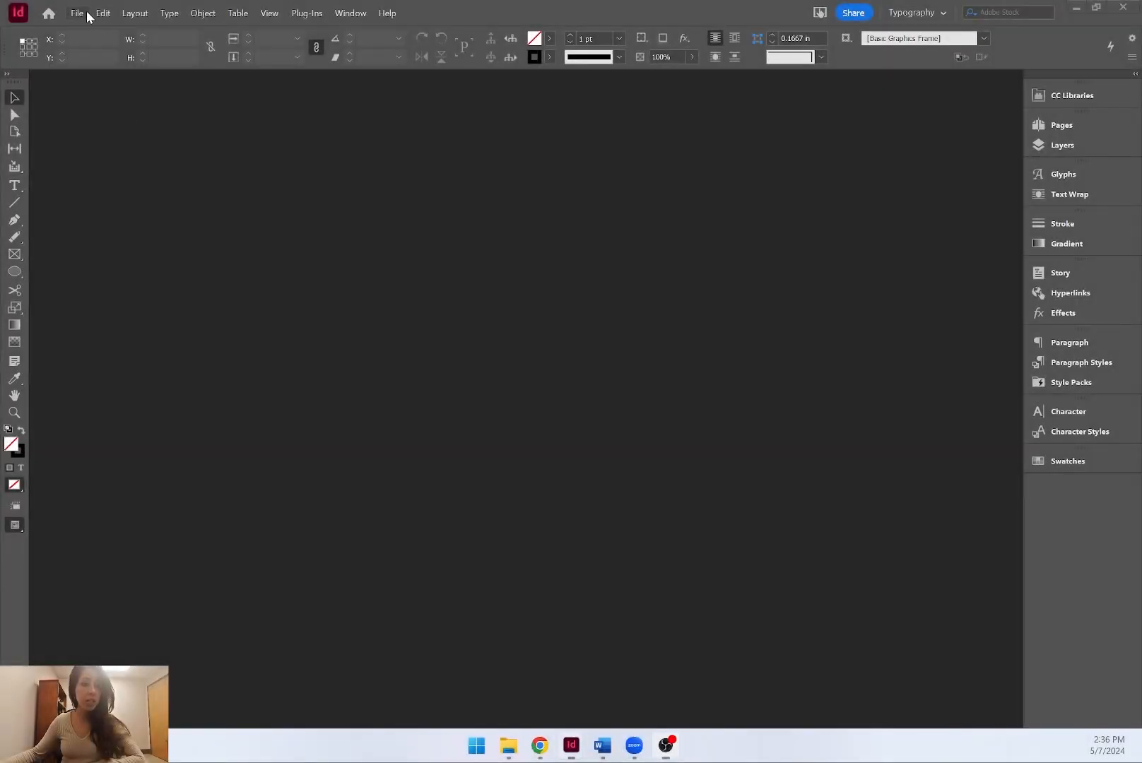
Start a new document in InDesign with its units set to inches and a page size of 6 by 9 in.
click(84, 11)
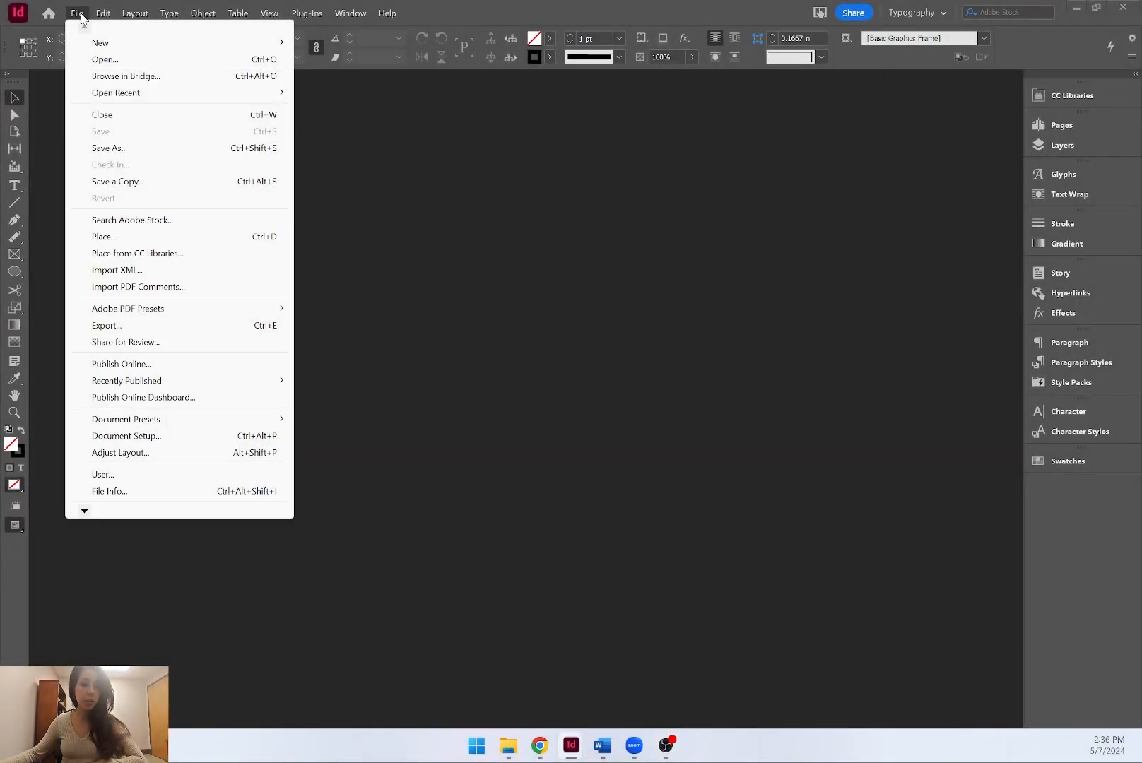
mouse_move(106, 48)
click(311, 48)
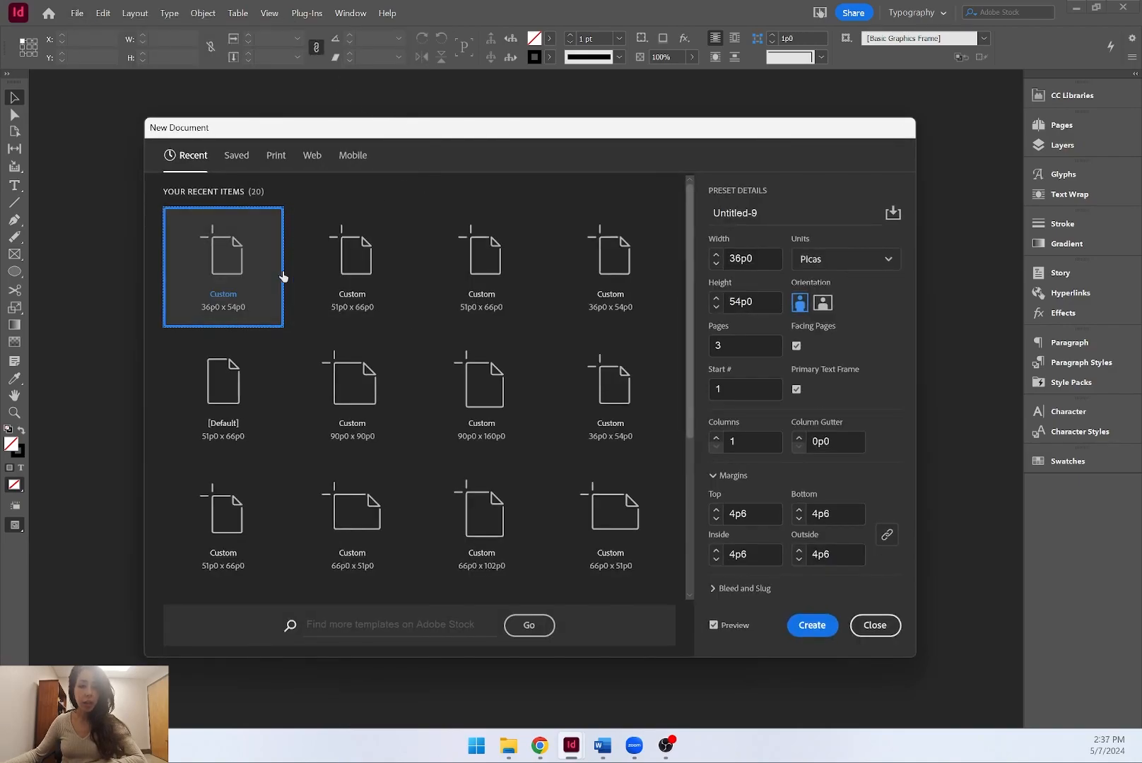
click(762, 256)
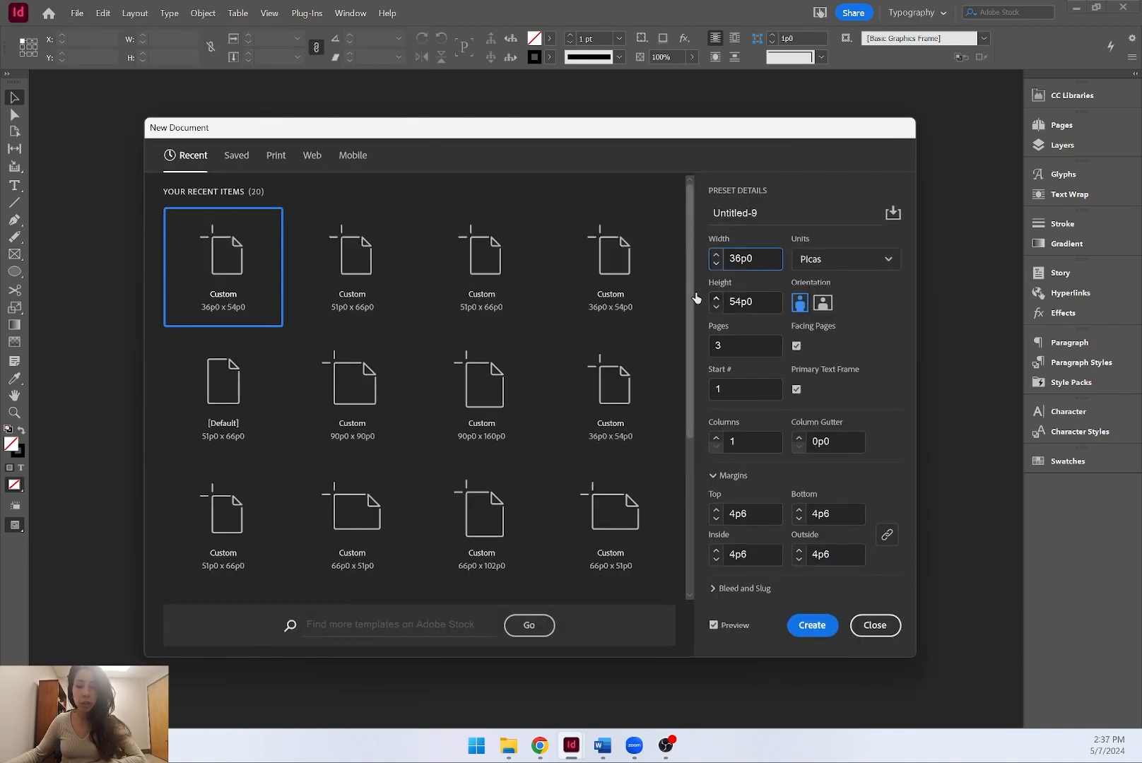
click(877, 260)
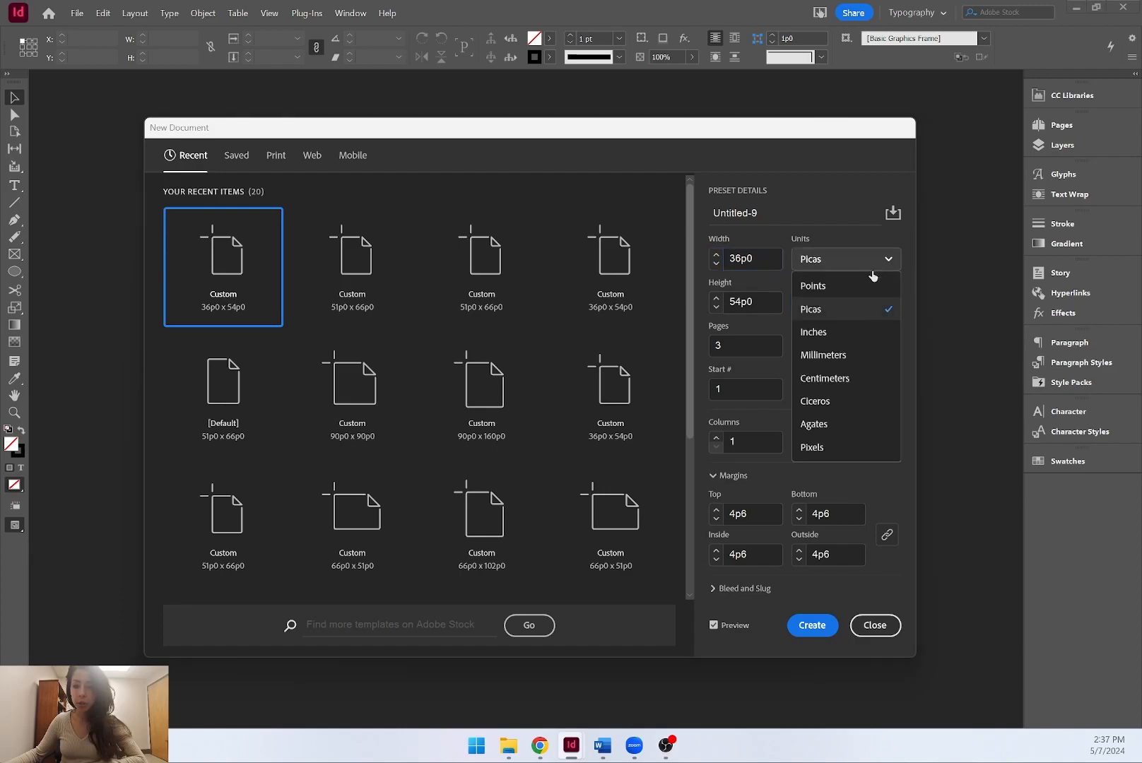
click(841, 332)
mouse_move(758, 259)
mouse_down()
mouse_move(734, 261)
mouse_move(755, 258)
mouse_up()
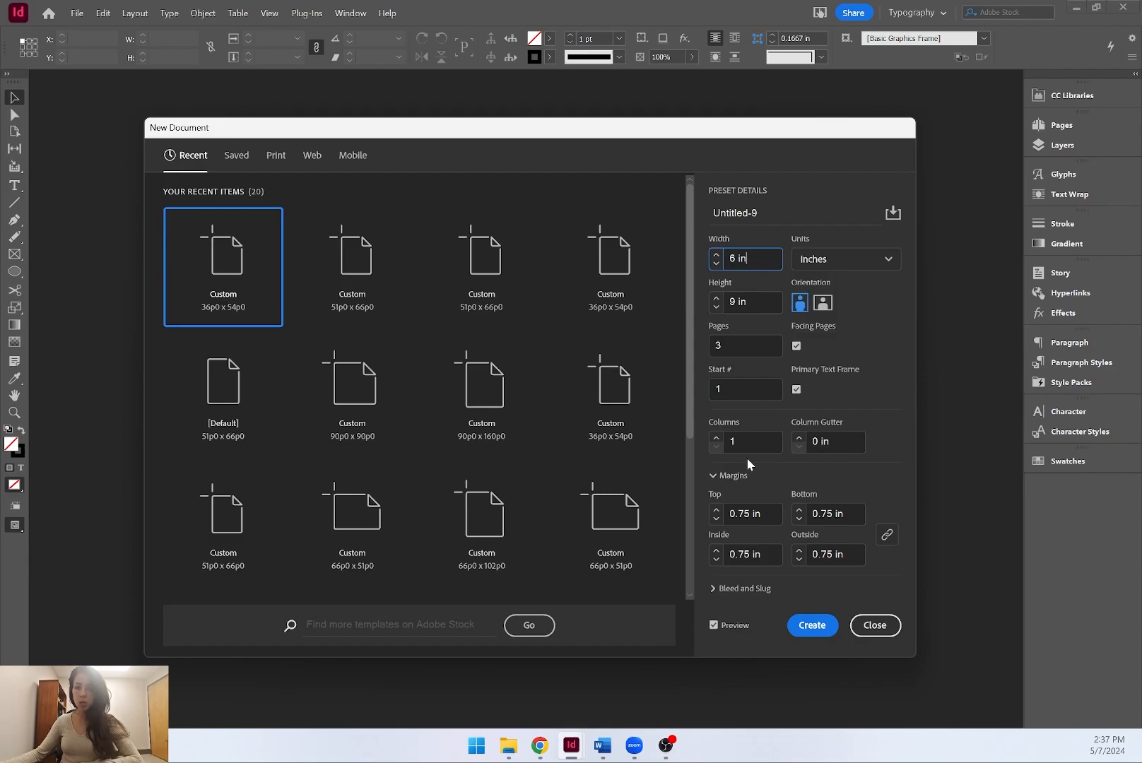
click(758, 440)
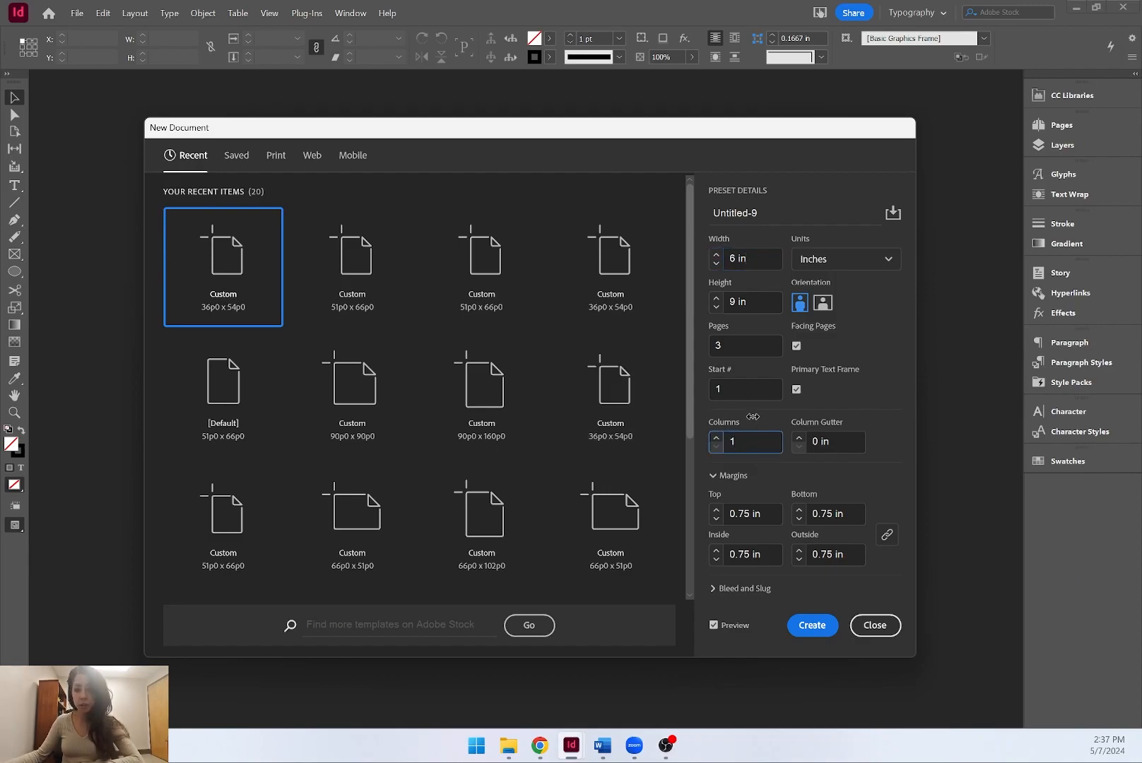
click(752, 512)
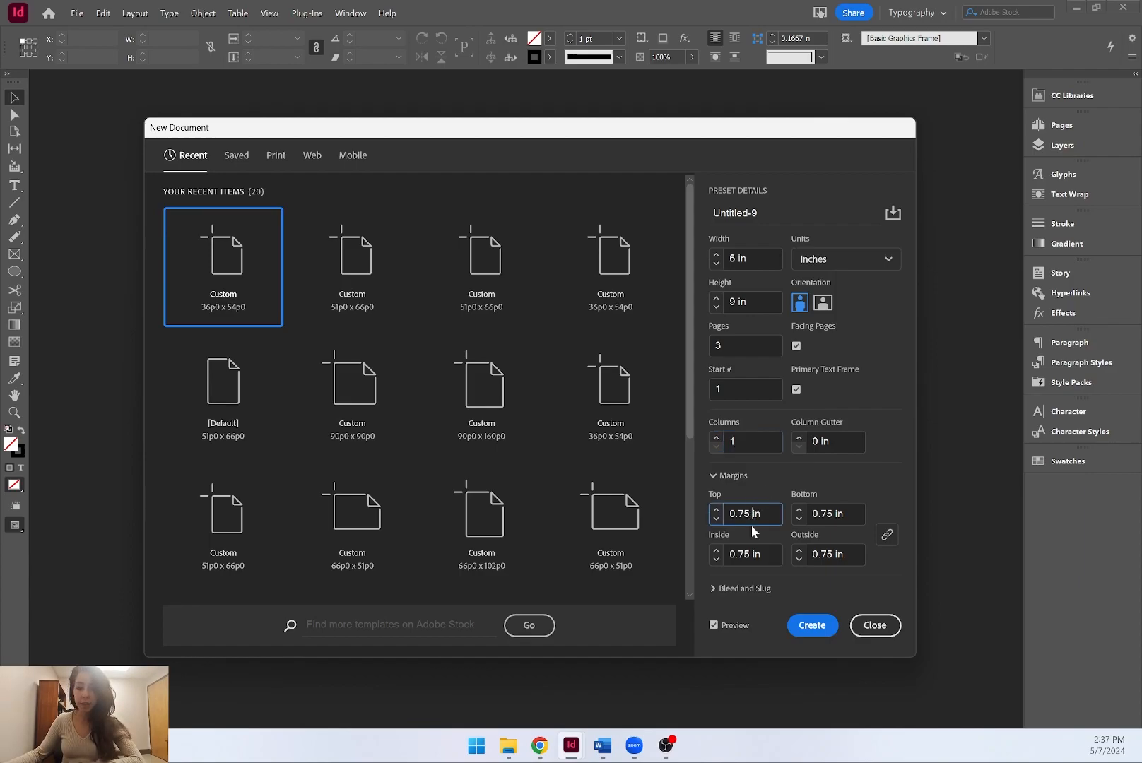
Set the bleed to 0.25 in on all sides and create the document.
click(737, 590)
click(730, 443)
drag(728, 443, 748, 443)
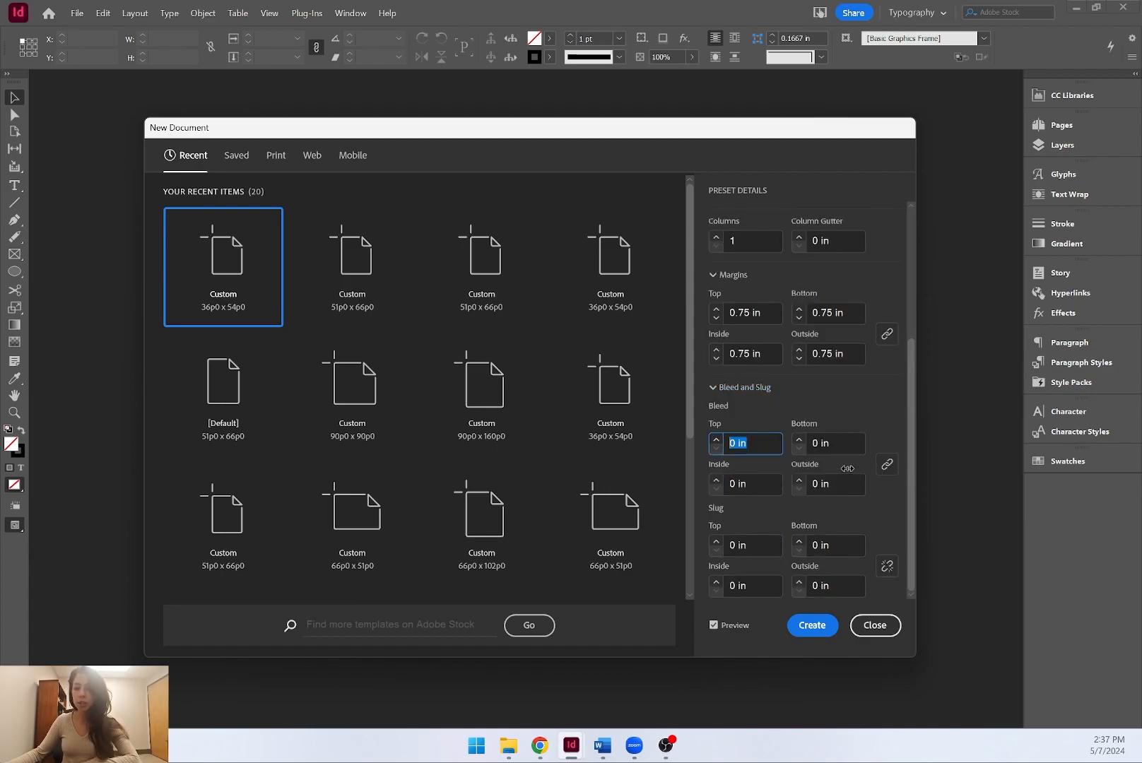
text(.2)
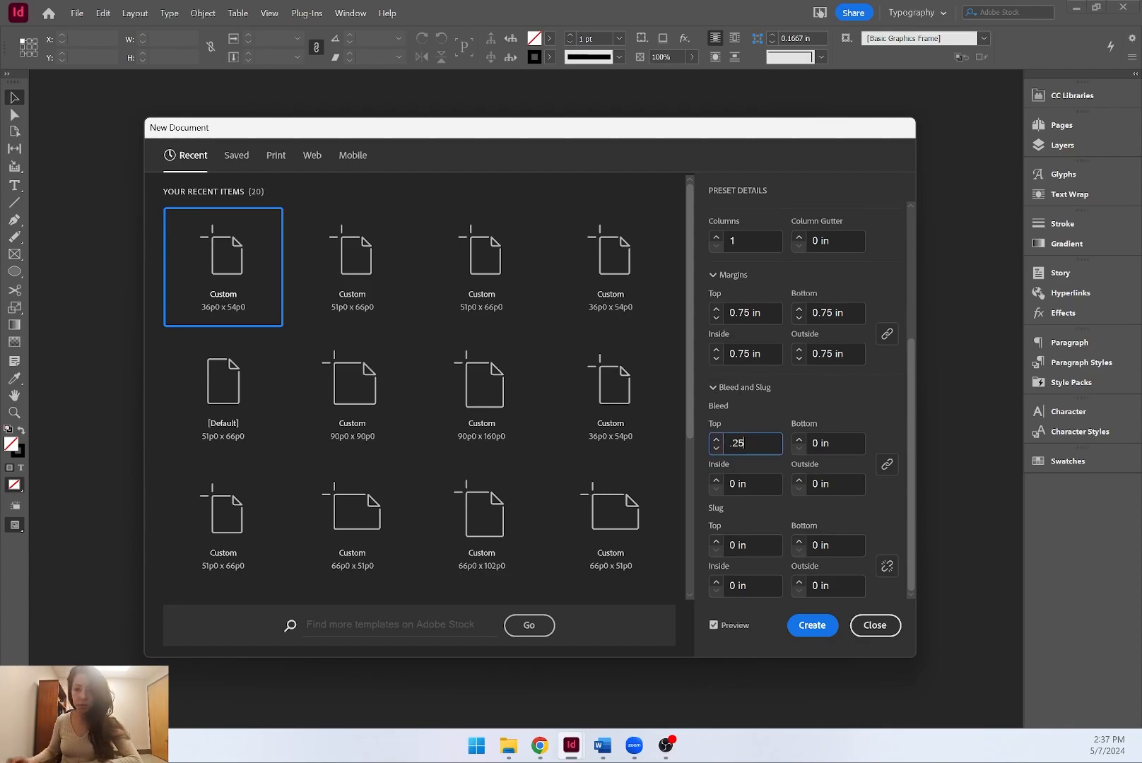
text(5)
click(857, 442)
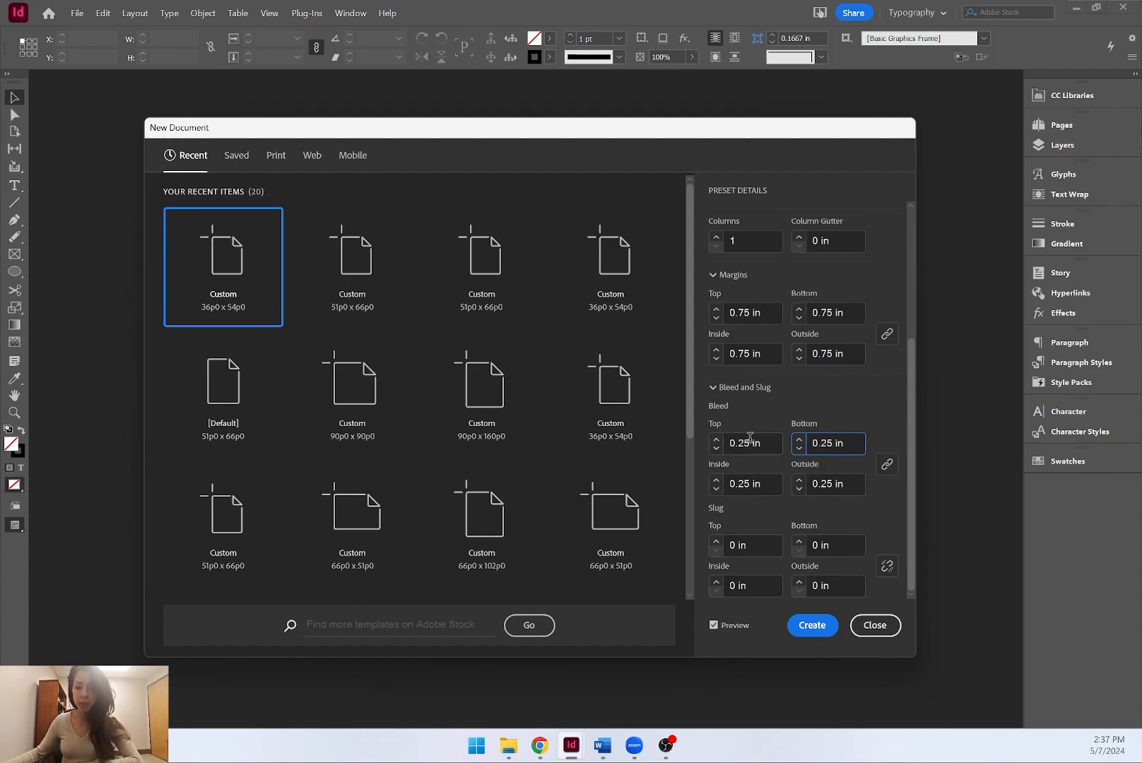
click(813, 627)
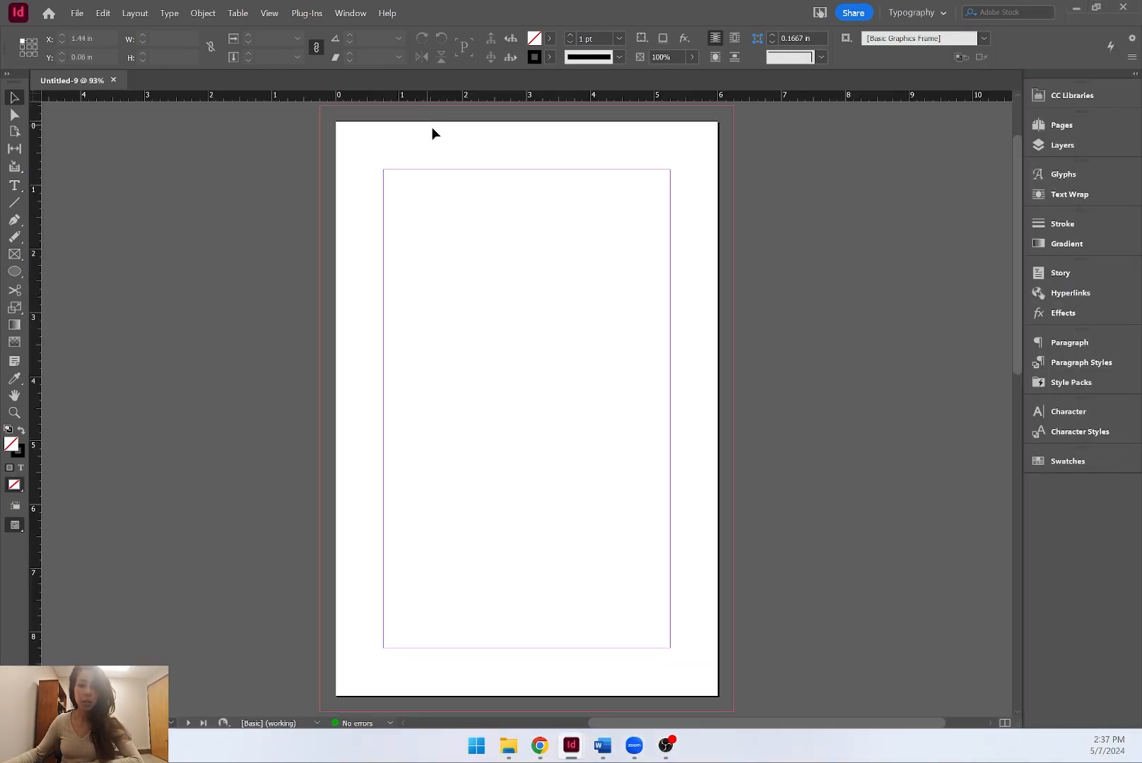
Open the A-Parent spread for editing and bring both of its facing pages into view.
click(1097, 125)
click(949, 337)
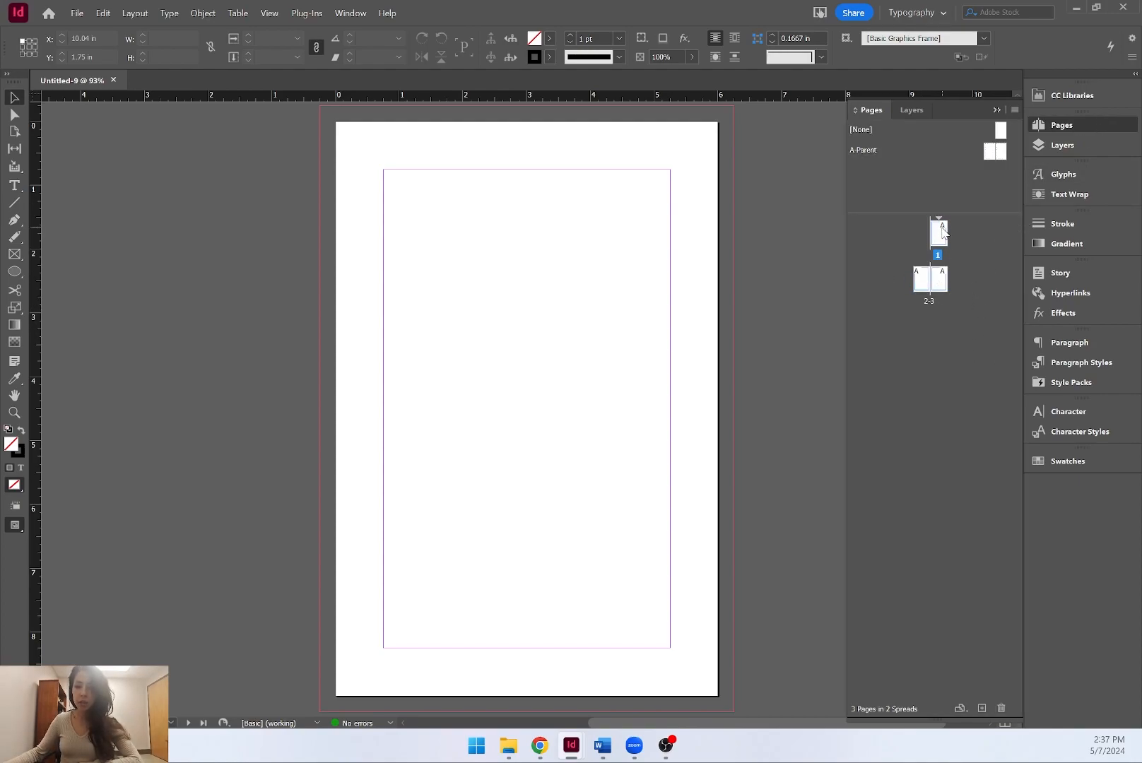
click(923, 280)
click(939, 241)
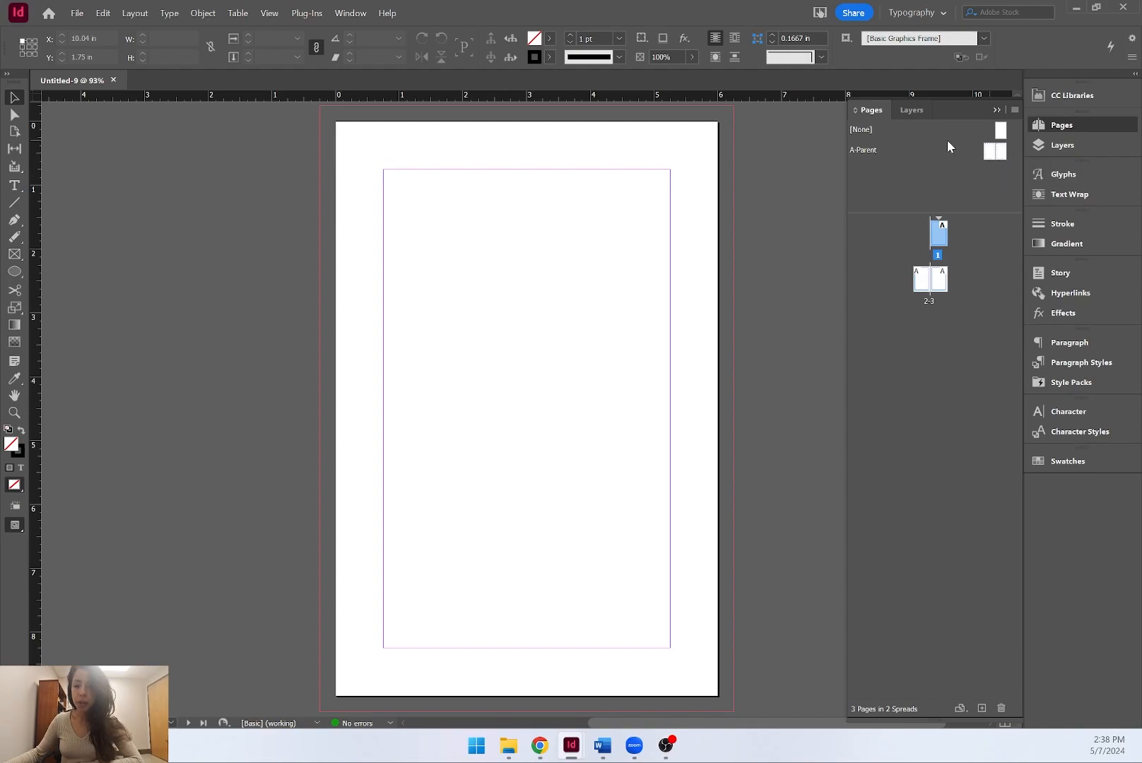
double_click(993, 154)
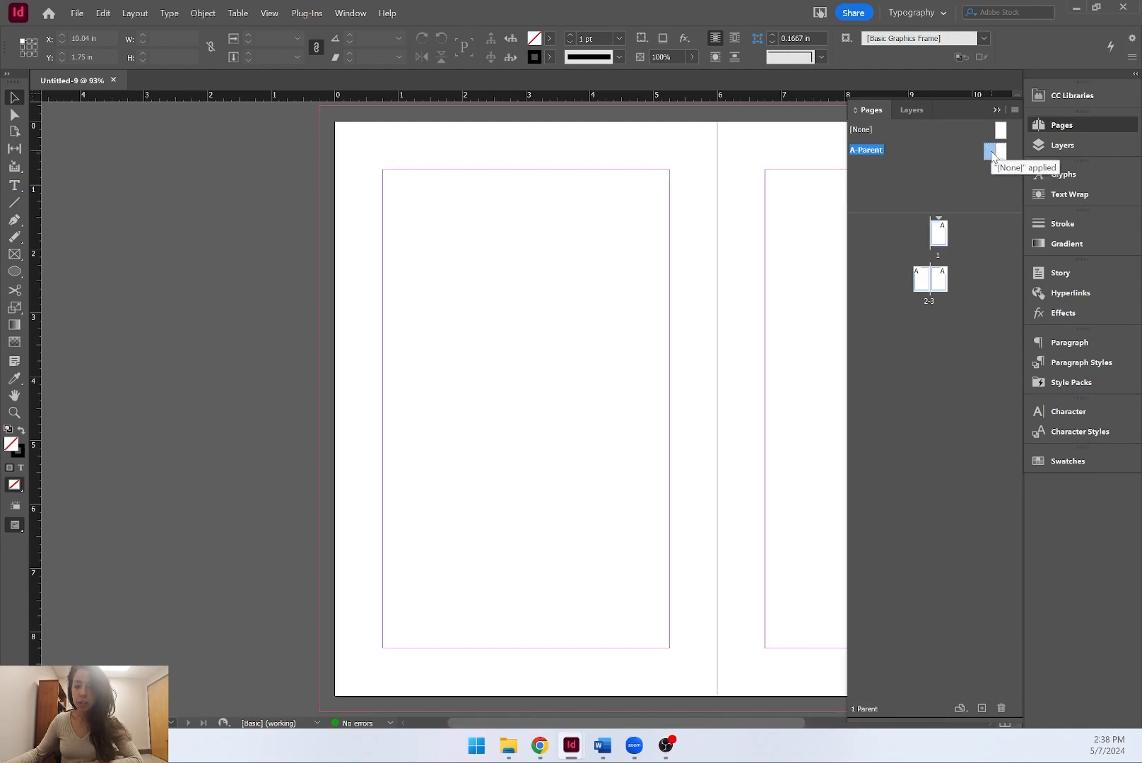
drag(557, 238, 258, 227)
key(ctrl+minus)
key(ctrl+minus)
key(ctrl+equal)
drag(634, 225, 429, 219)
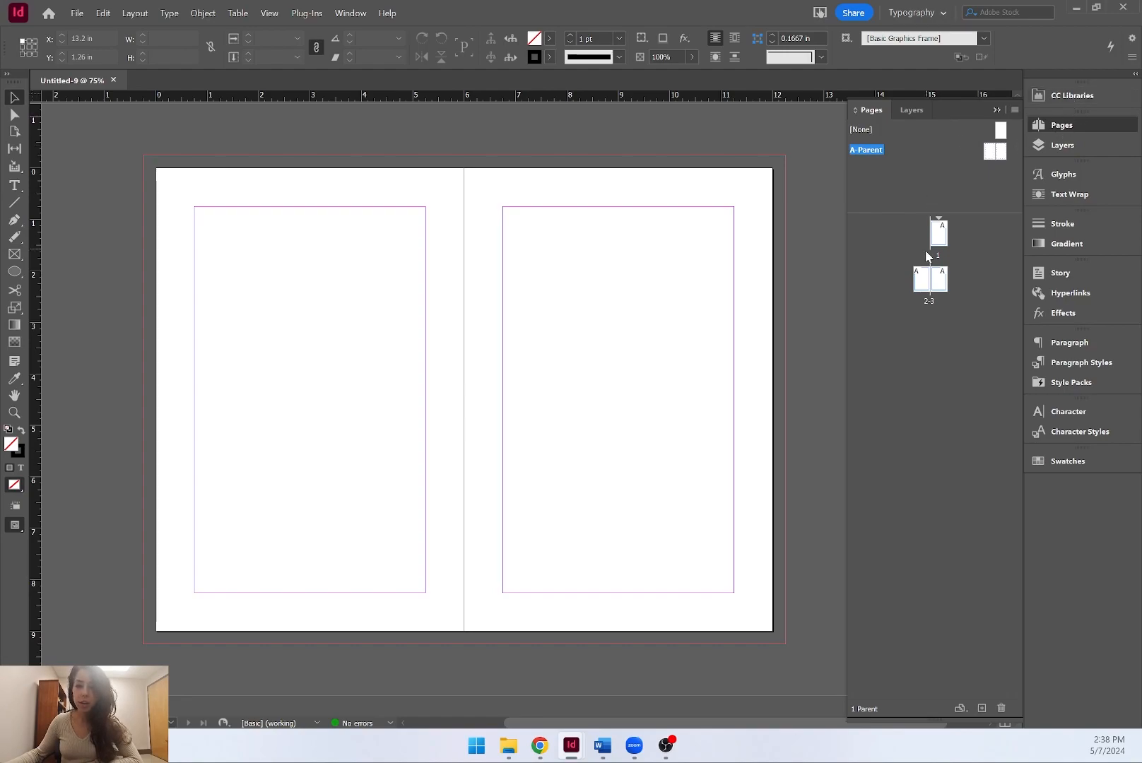
Reset the Typography workspace and check the A-Parent spread in the page overview.
click(925, 15)
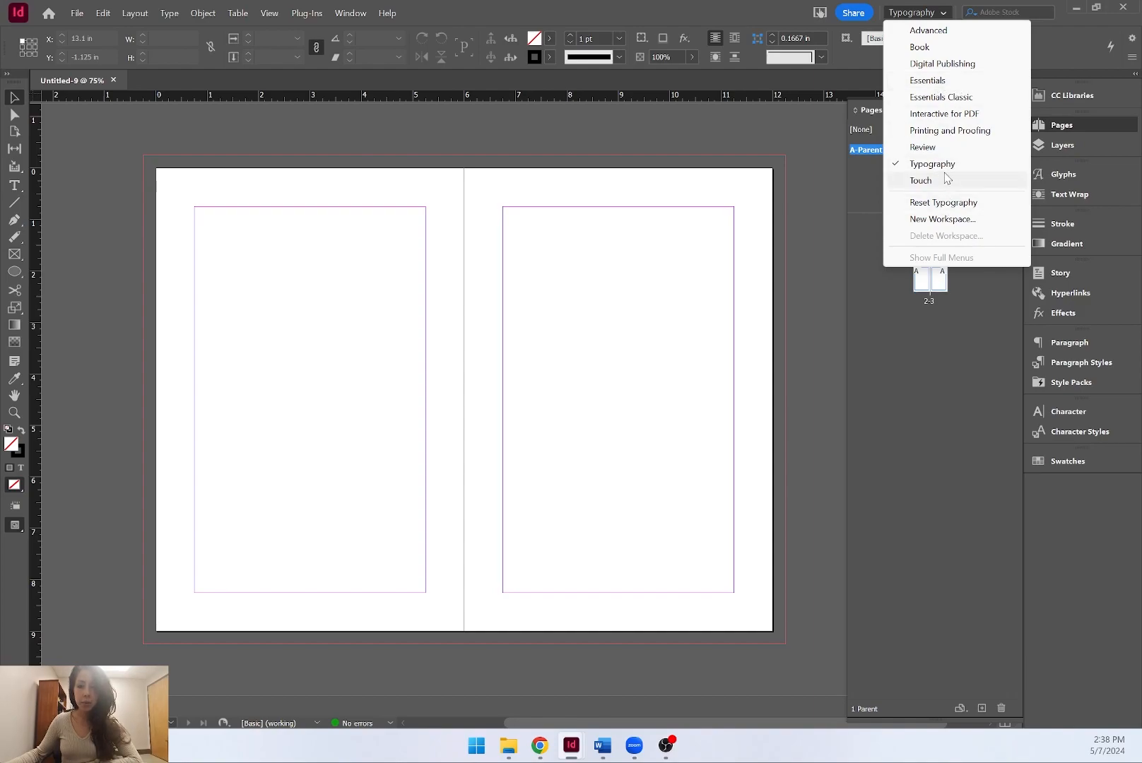
click(966, 203)
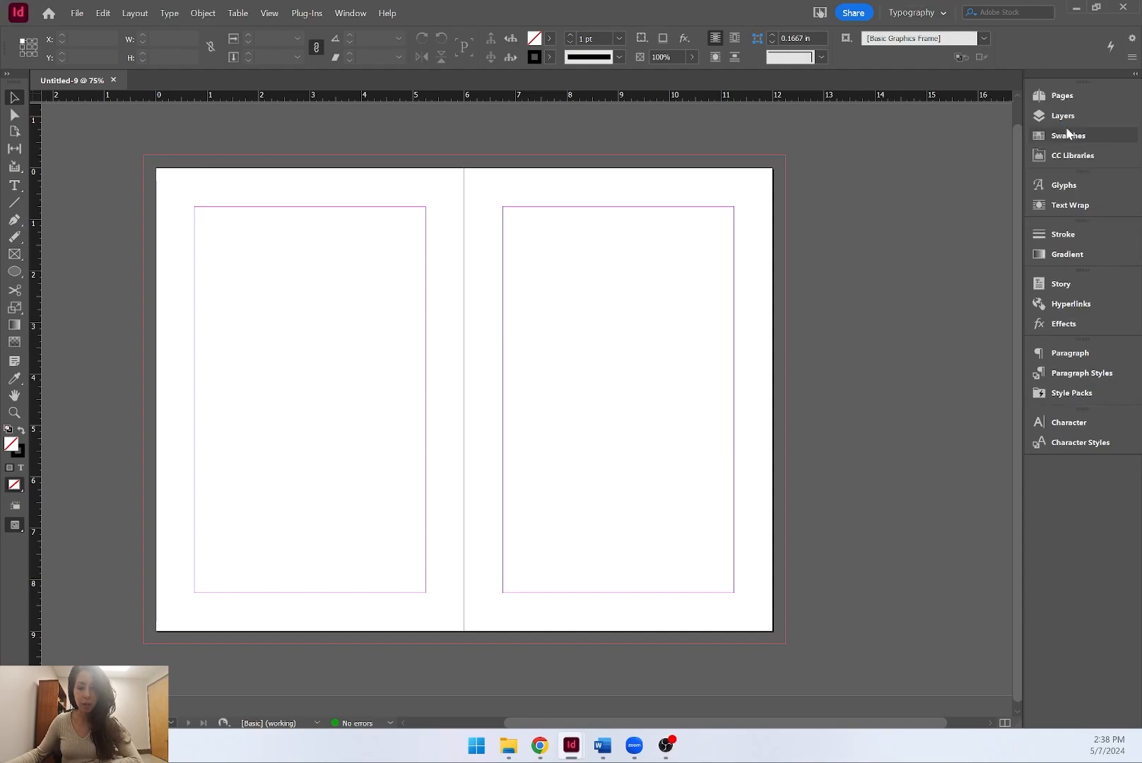
click(1071, 96)
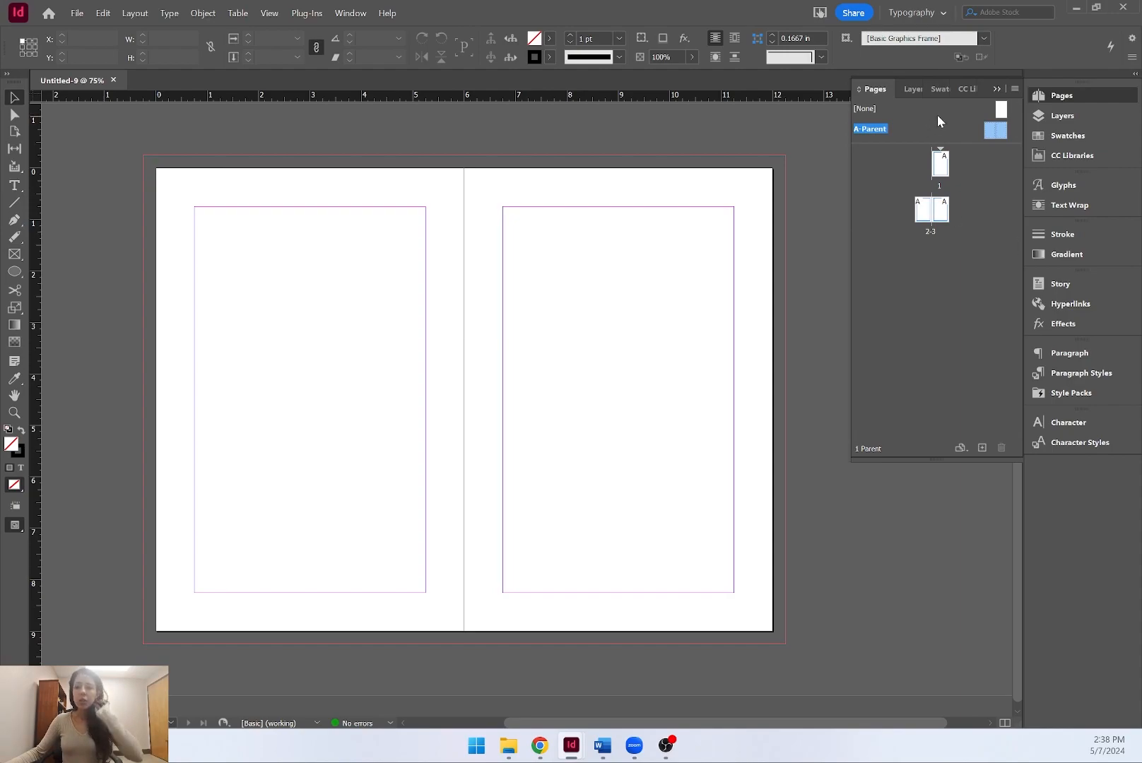
drag(995, 130, 697, 229)
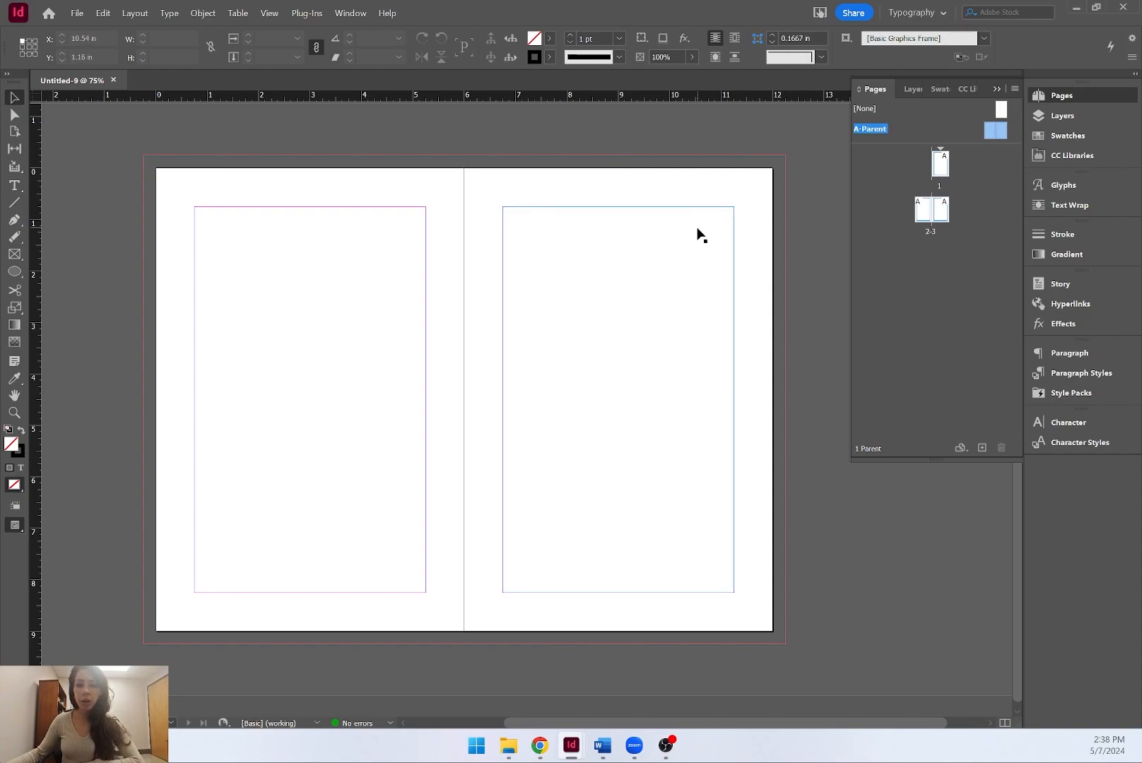
click(996, 89)
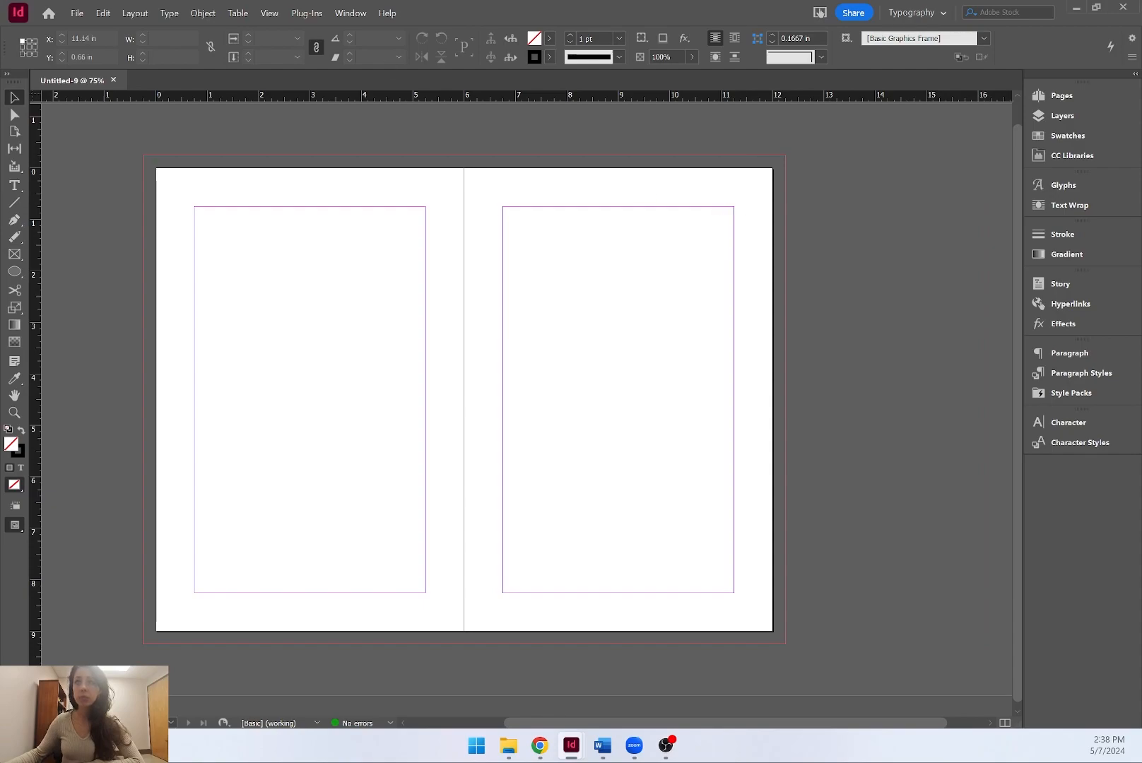
Open CHAPTER 1.indd, examine its chapter-opening layout with frame edges shown, and close it again.
key(ctrl+d)
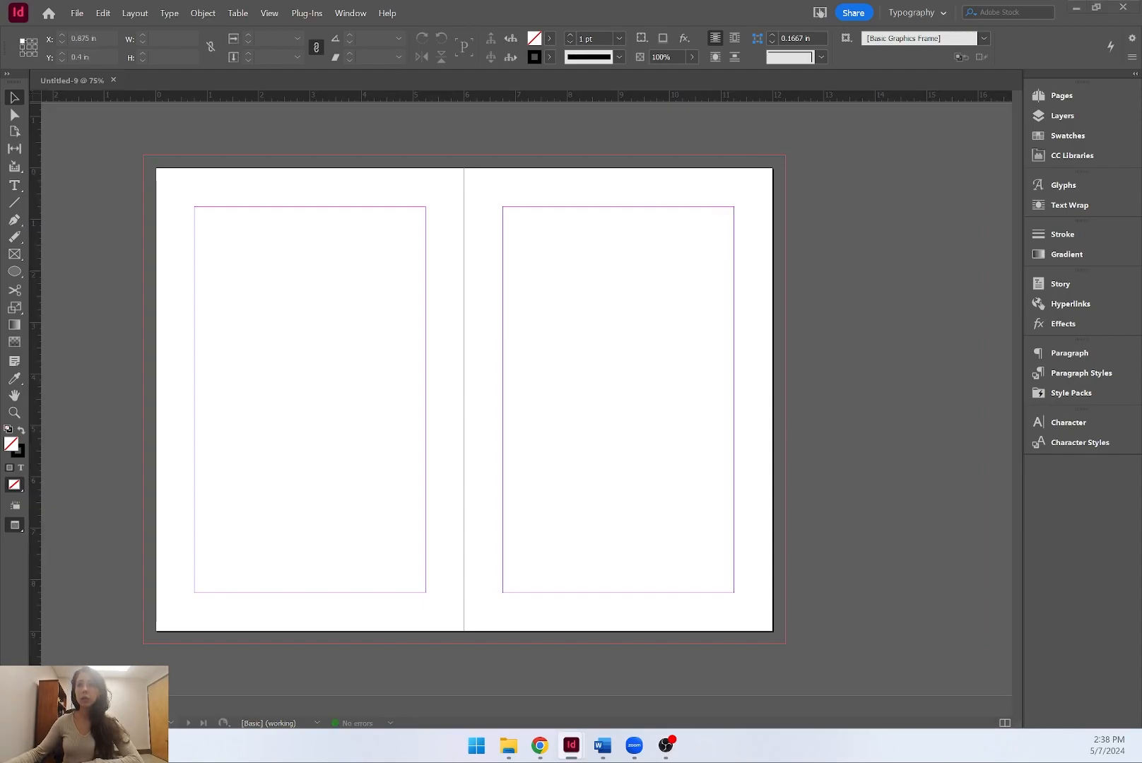
drag(1140, 14, 395, 76)
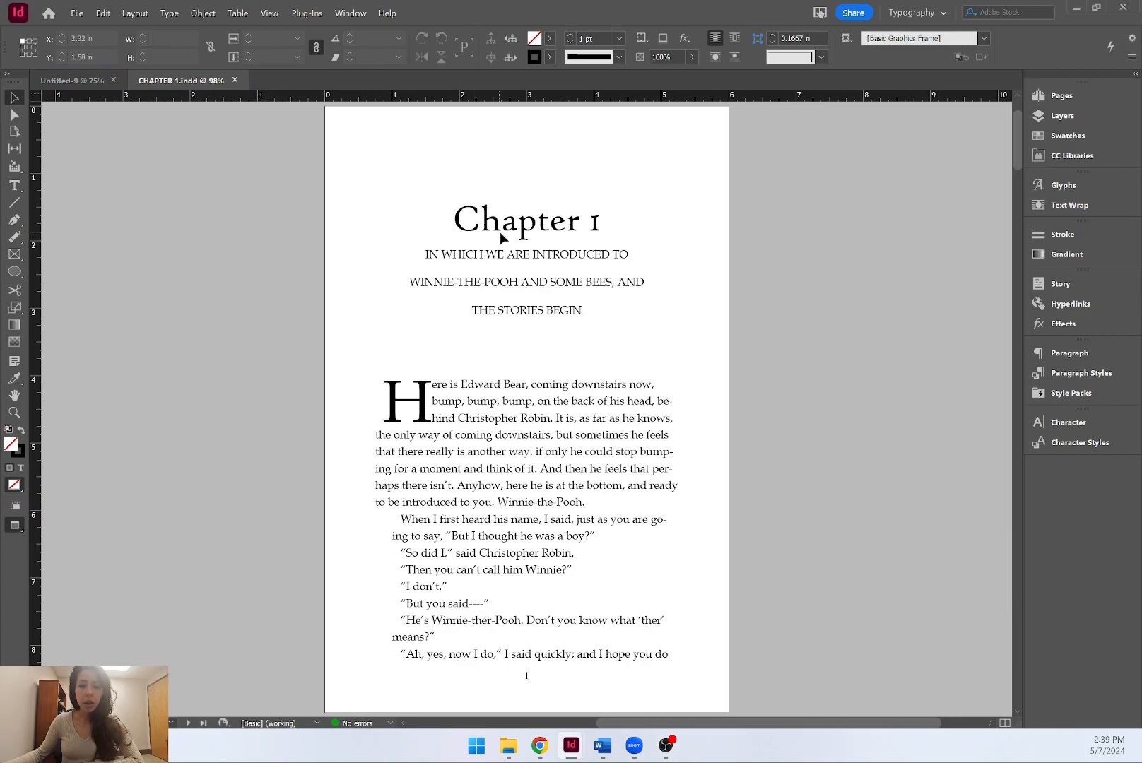
key(w)
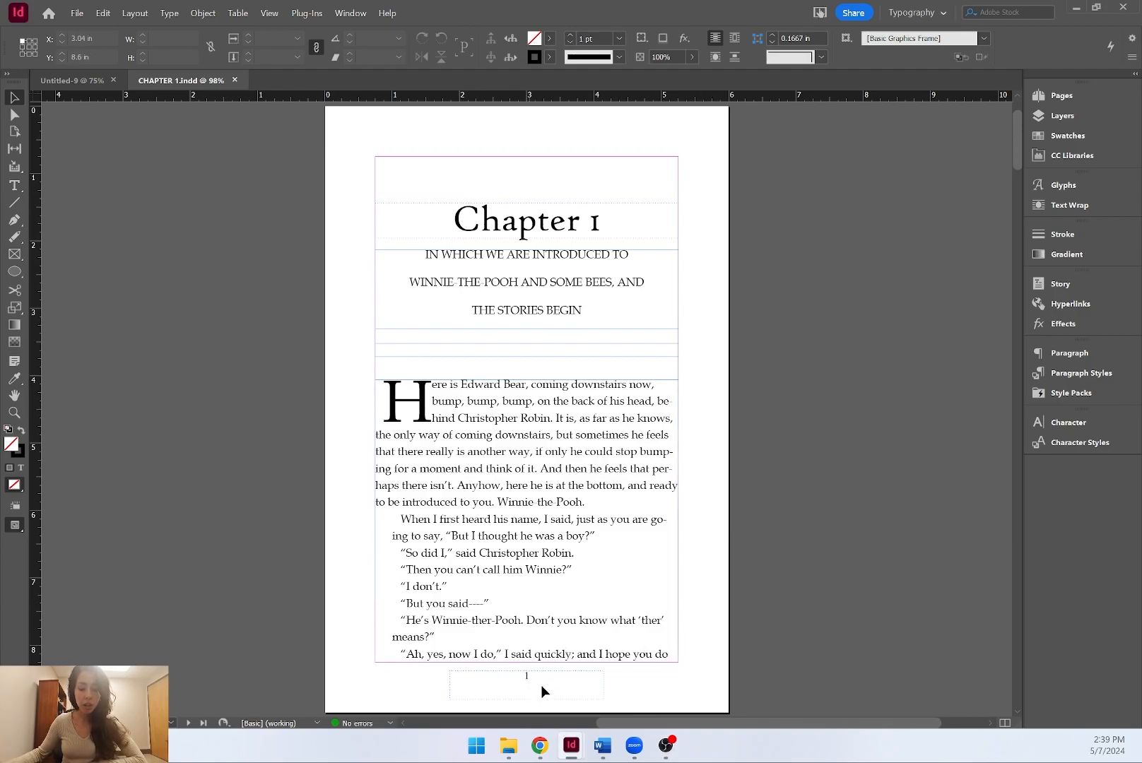
drag(199, 85, 777, 0)
click(503, 227)
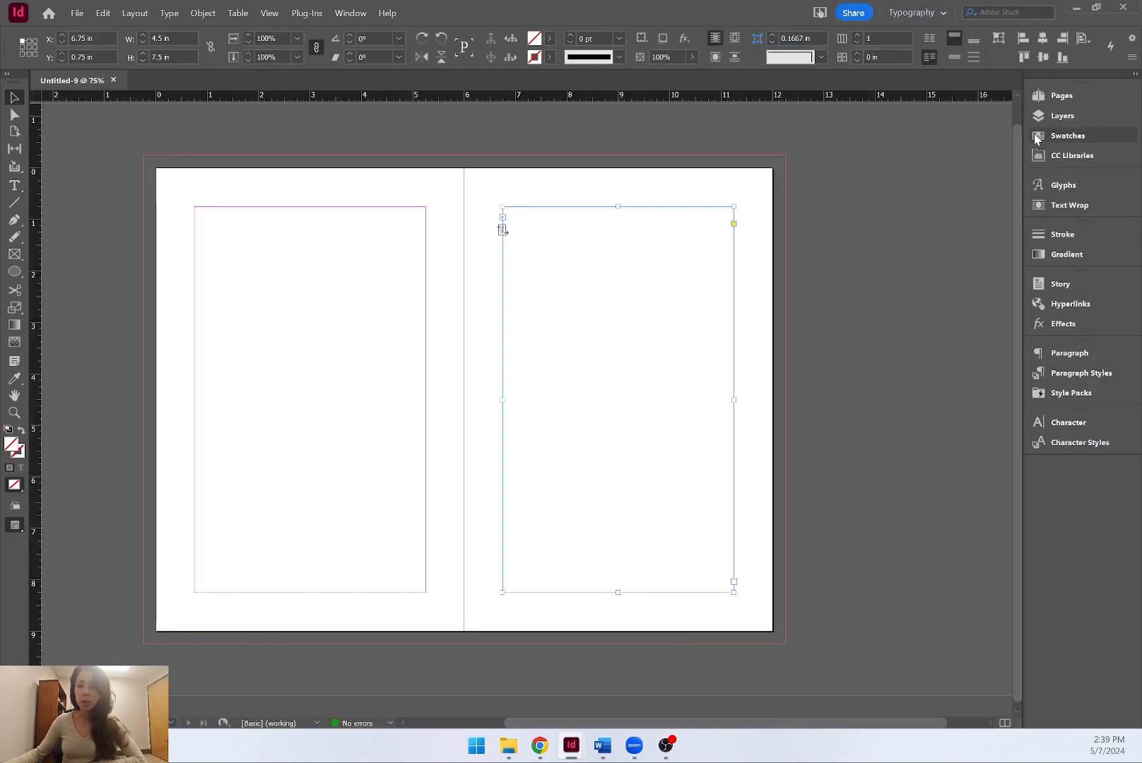
click(424, 170)
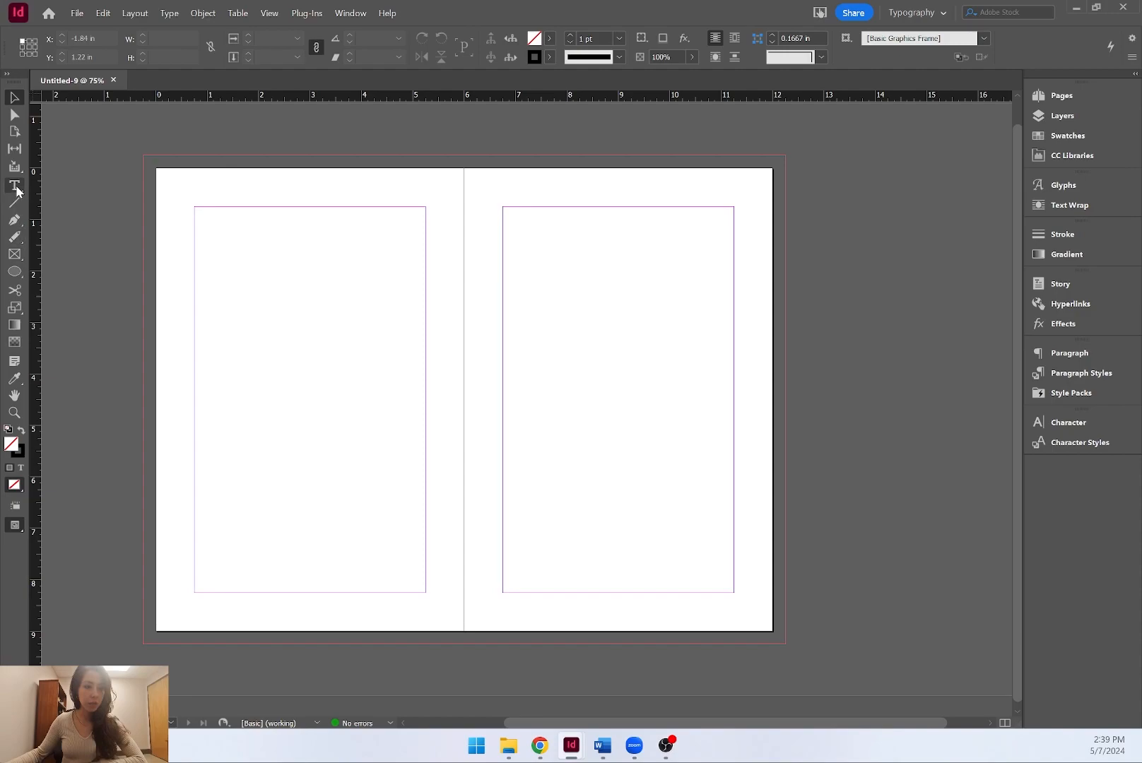
Draw a text frame 0.5 in high below the left parent page's bottom margin, spanning the full 4.5 in margin width.
drag(205, 619, 427, 595)
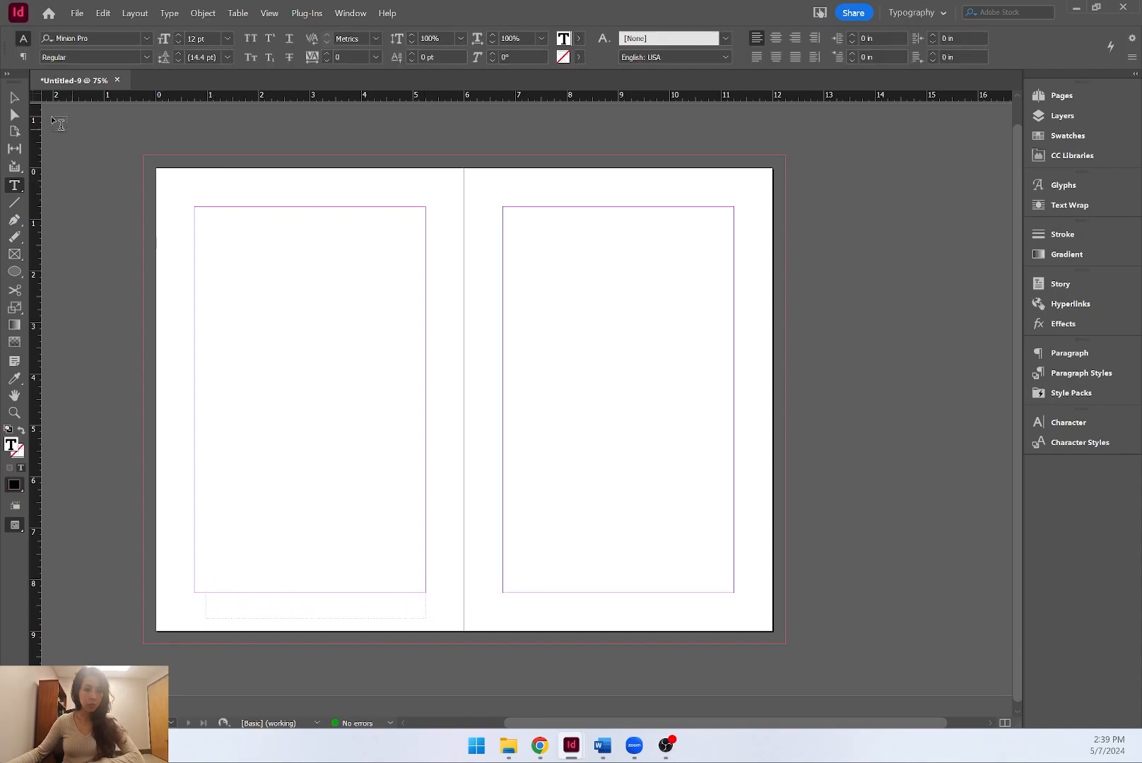
click(18, 100)
scroll(211, 622, up, 5)
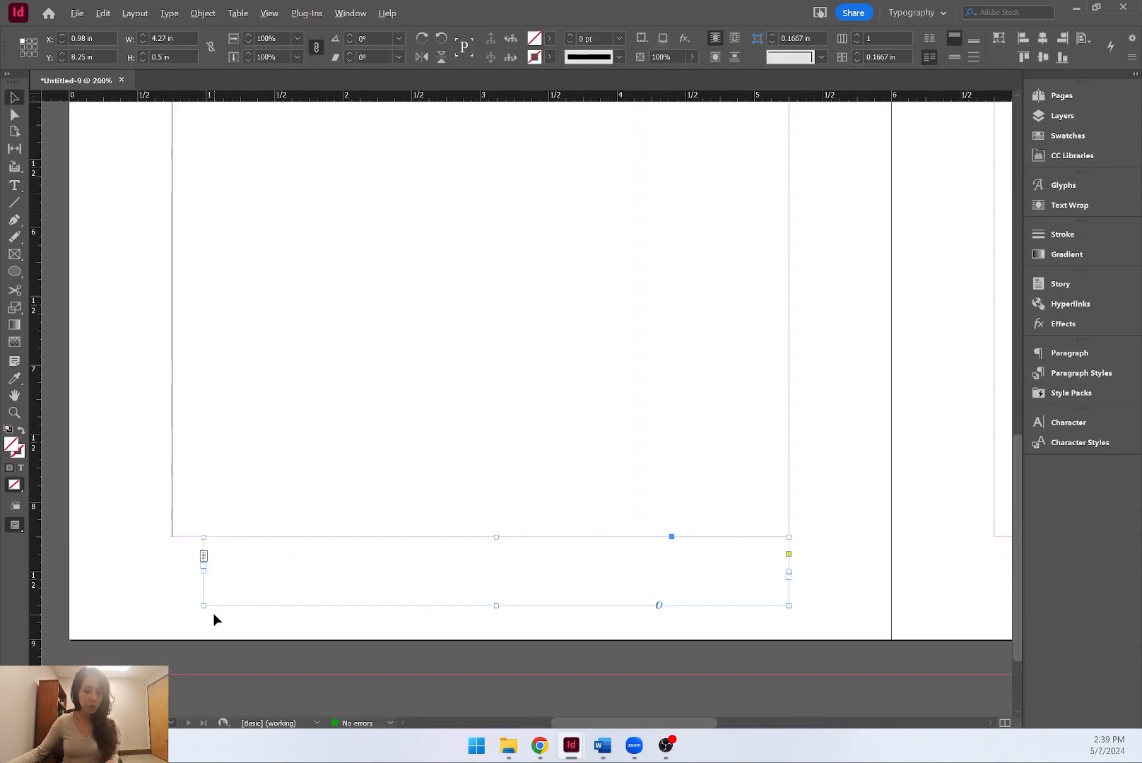
drag(192, 532, 127, 530)
scroll(643, 527, down, 1)
scroll(643, 526, down, 1)
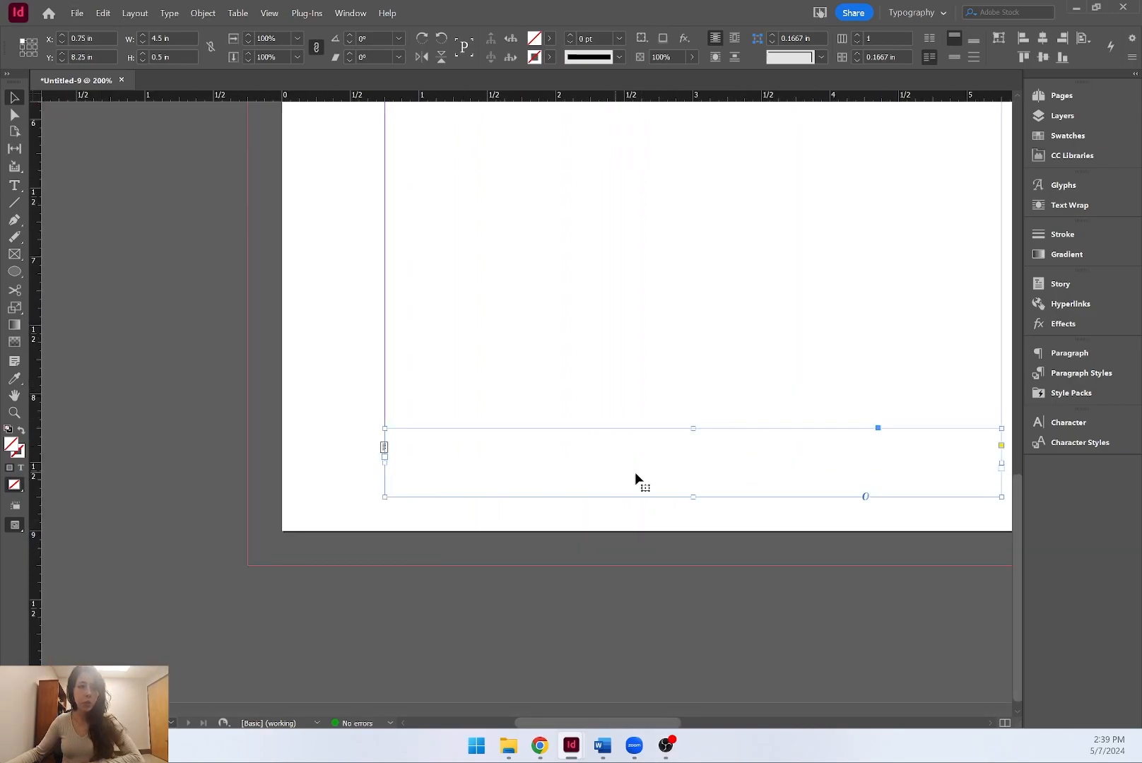
Insert a current page number marker into the frame below the left parent page's margin.
double_click(692, 456)
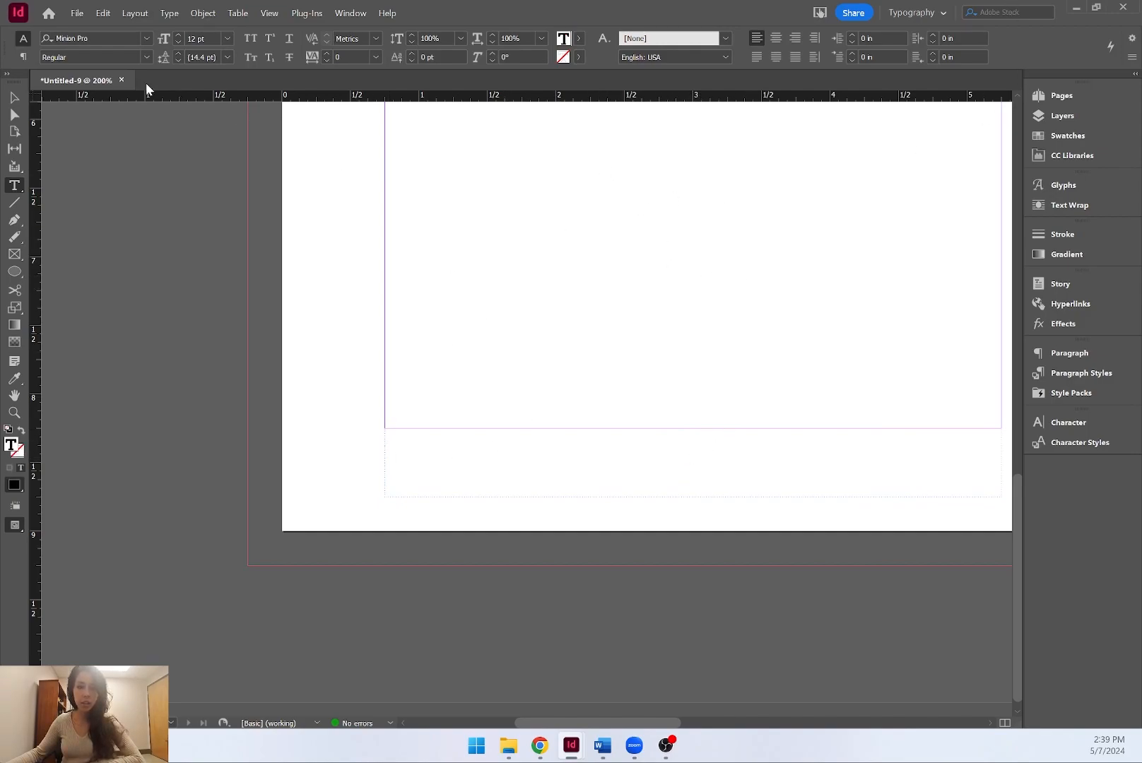
click(170, 14)
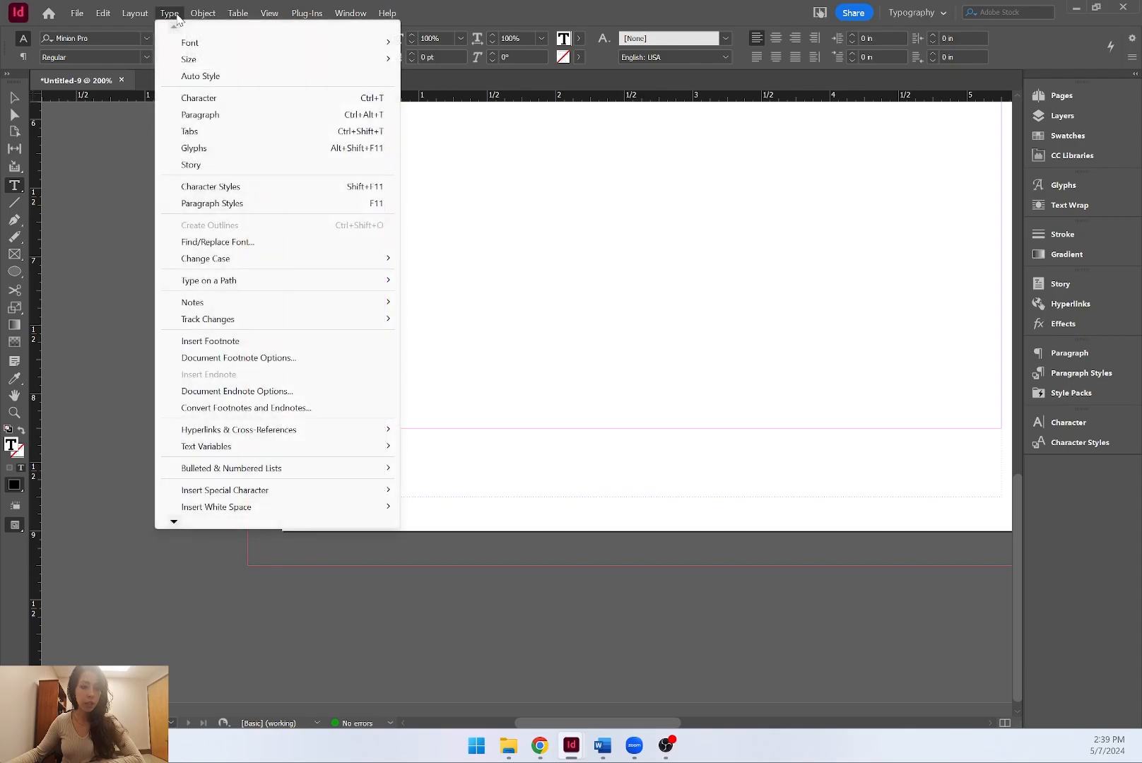
mouse_move(233, 490)
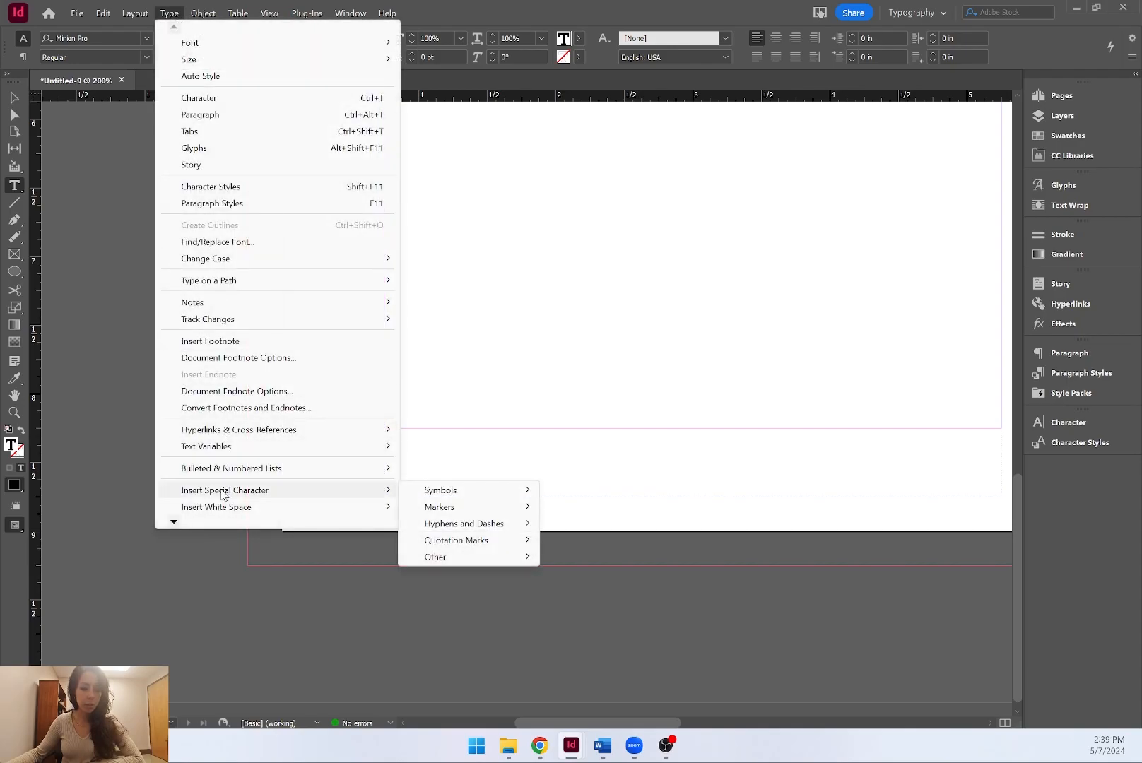
mouse_move(453, 509)
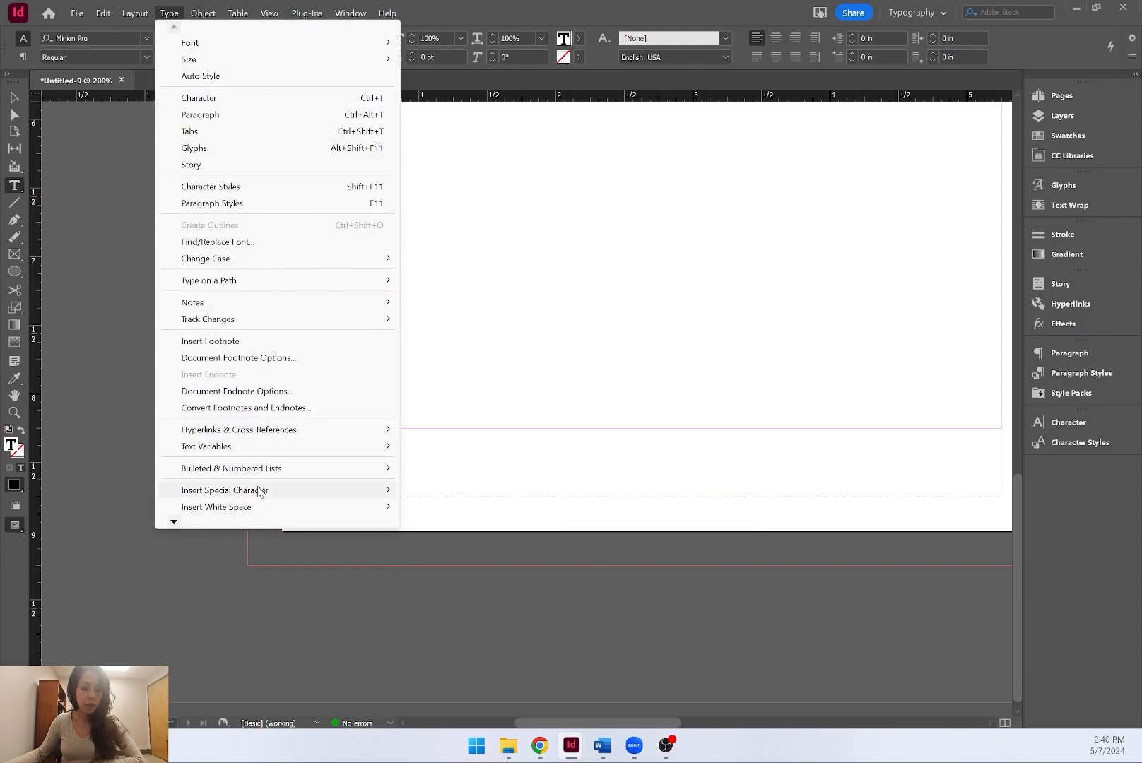
mouse_move(268, 489)
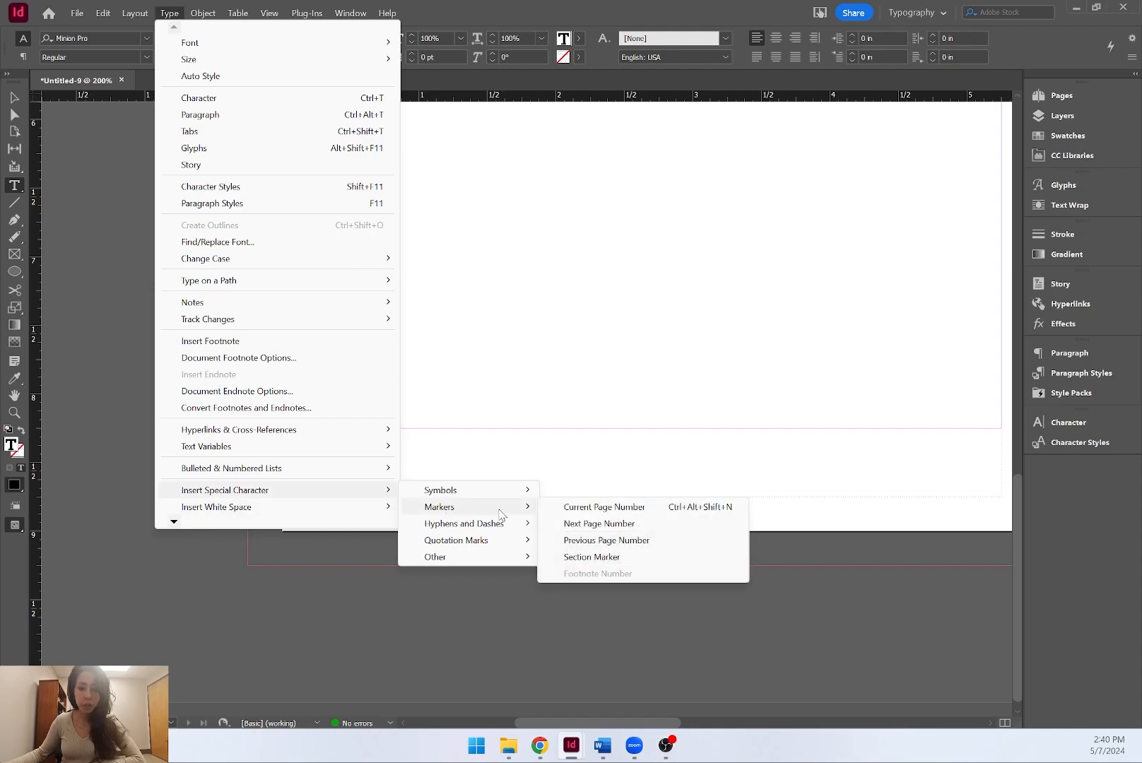
click(604, 507)
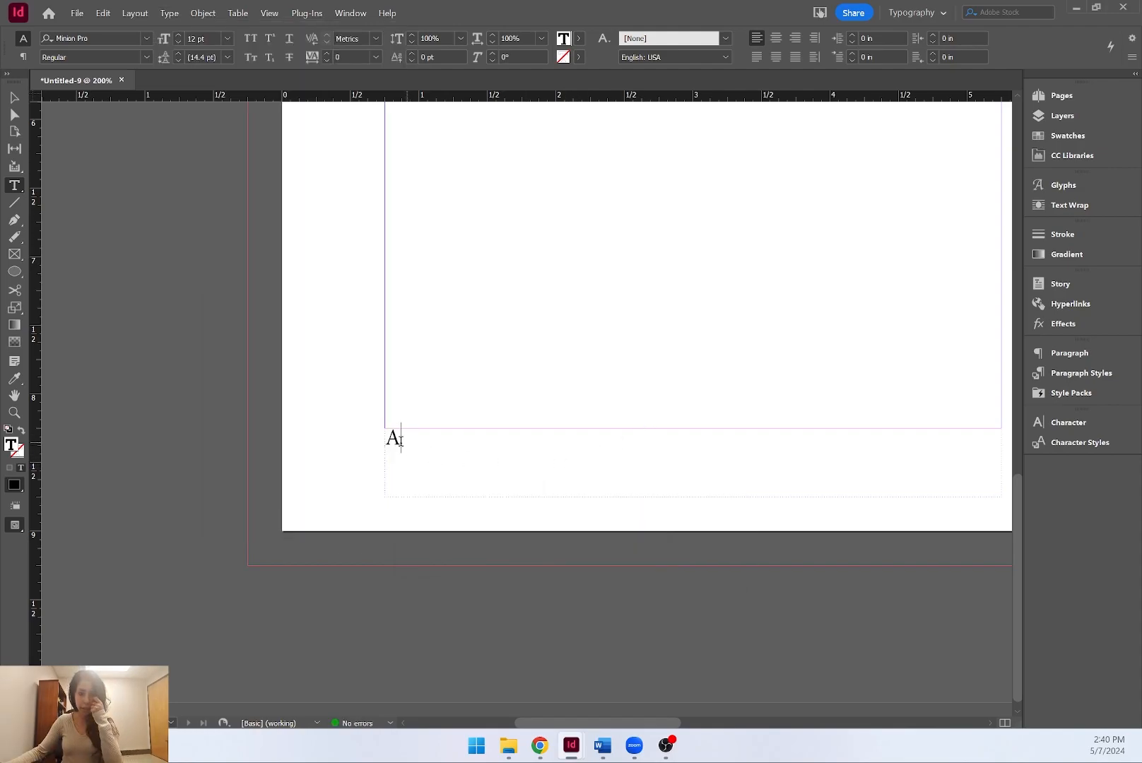
Centre the page number marker horizontally in its frame.
scroll(736, 372, down, 1)
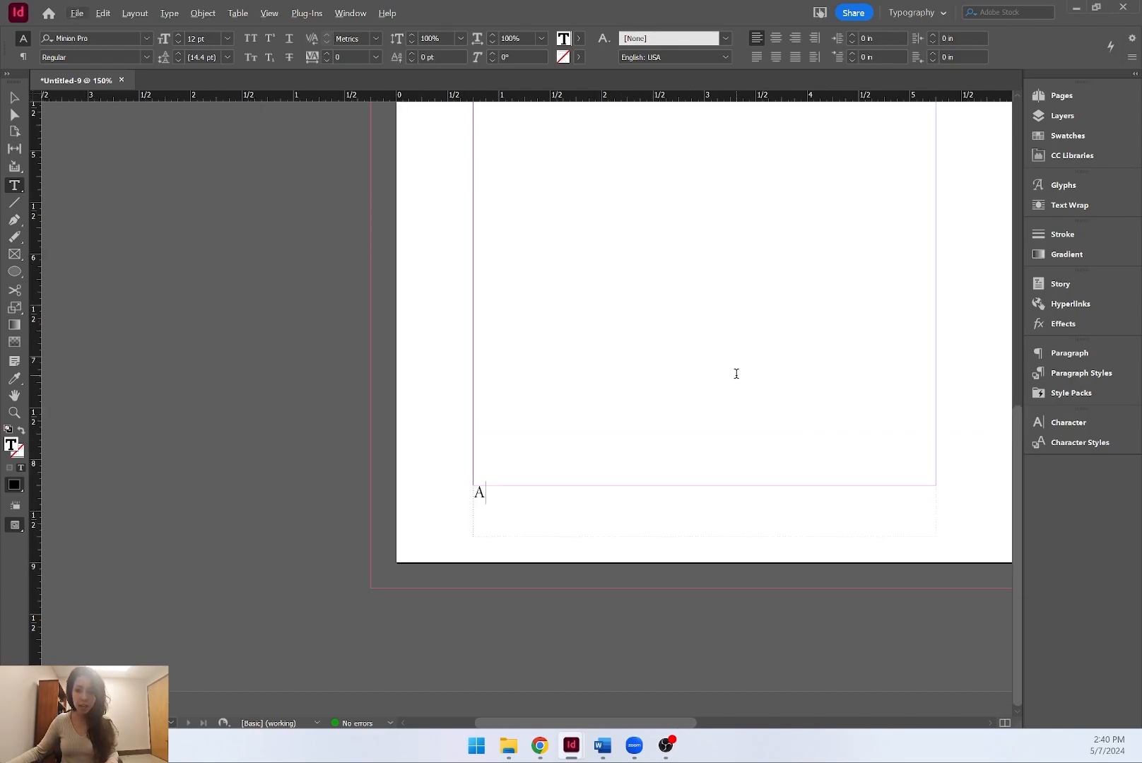
drag(537, 493, 462, 495)
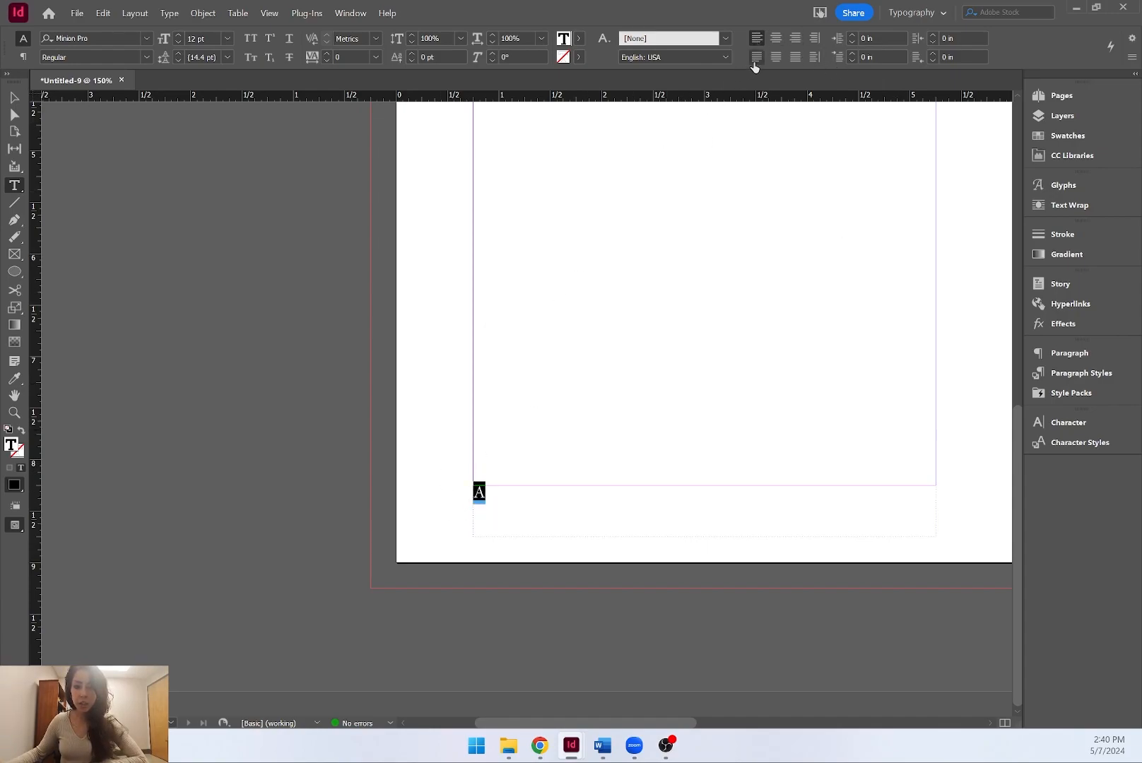
click(774, 40)
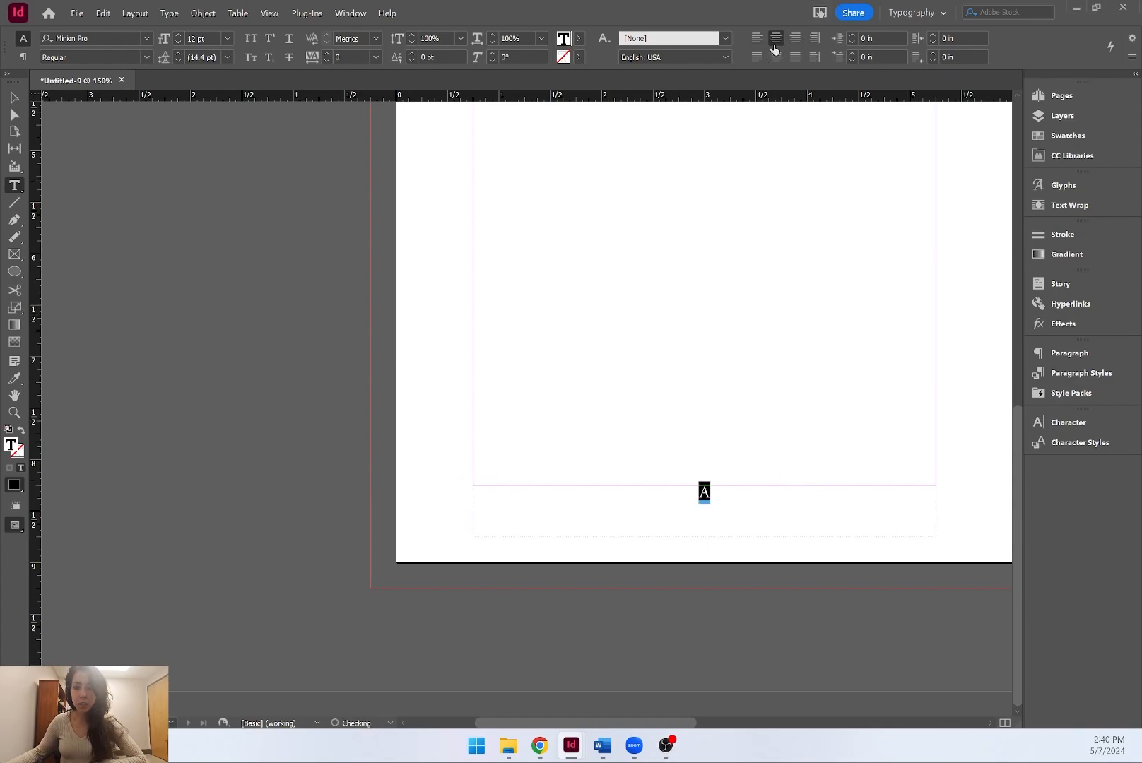
Shrink the left page's page-number frame to about 0.17 in high, with its upper edge at about Y 8.42 in.
click(15, 96)
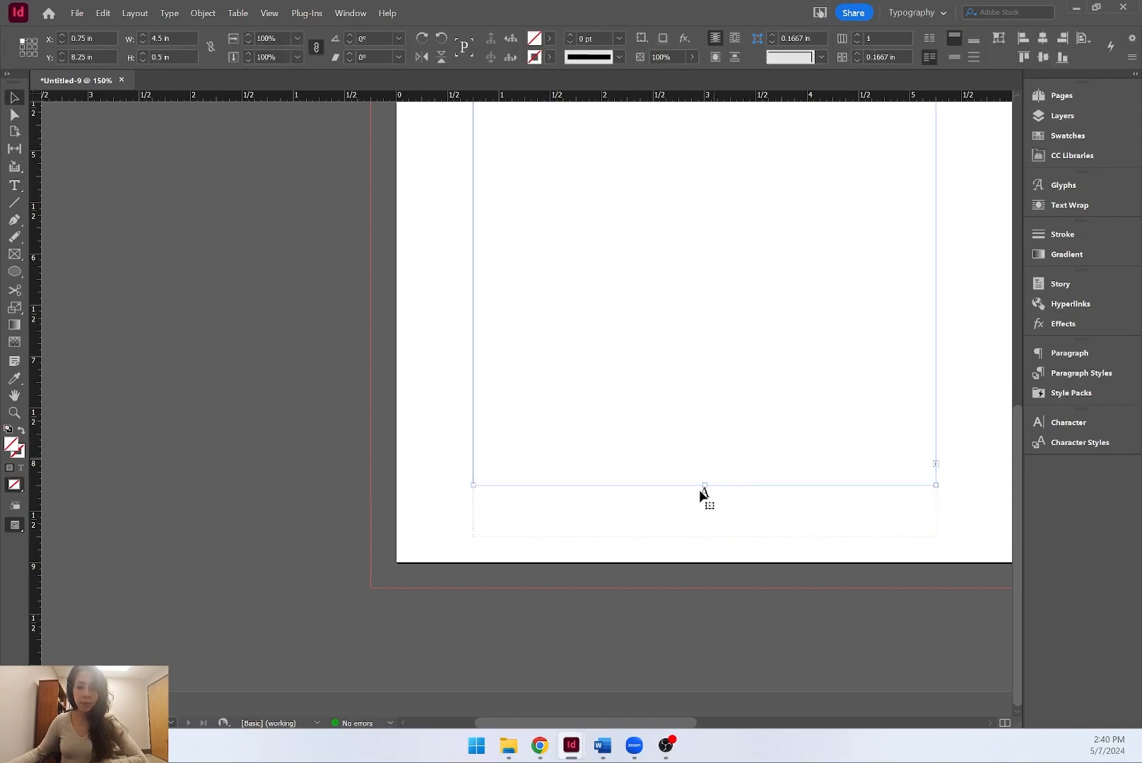
drag(703, 486, 704, 520)
click(700, 448)
click(718, 535)
click(721, 453)
Duplicate the page-number frame onto the right parent page at X 6.75 in, level with the original.
drag(854, 411, 453, 395)
key(ctrl+alt+0)
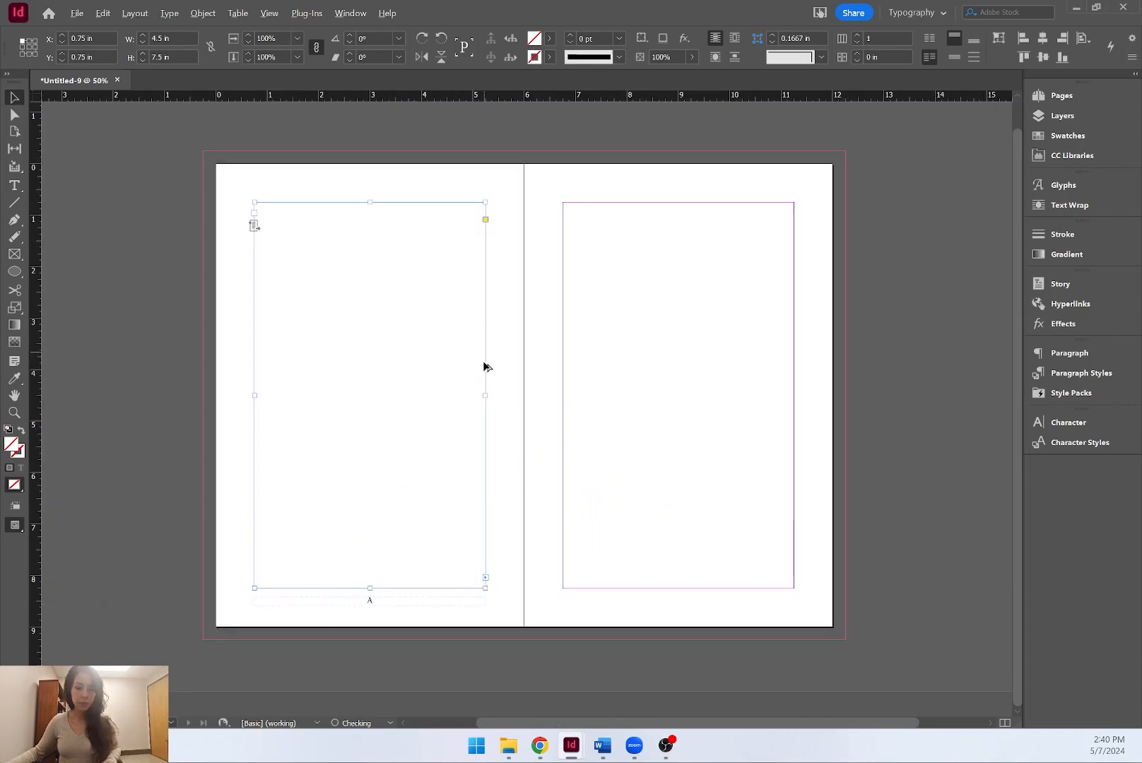
key(ctrl+minus)
click(445, 548)
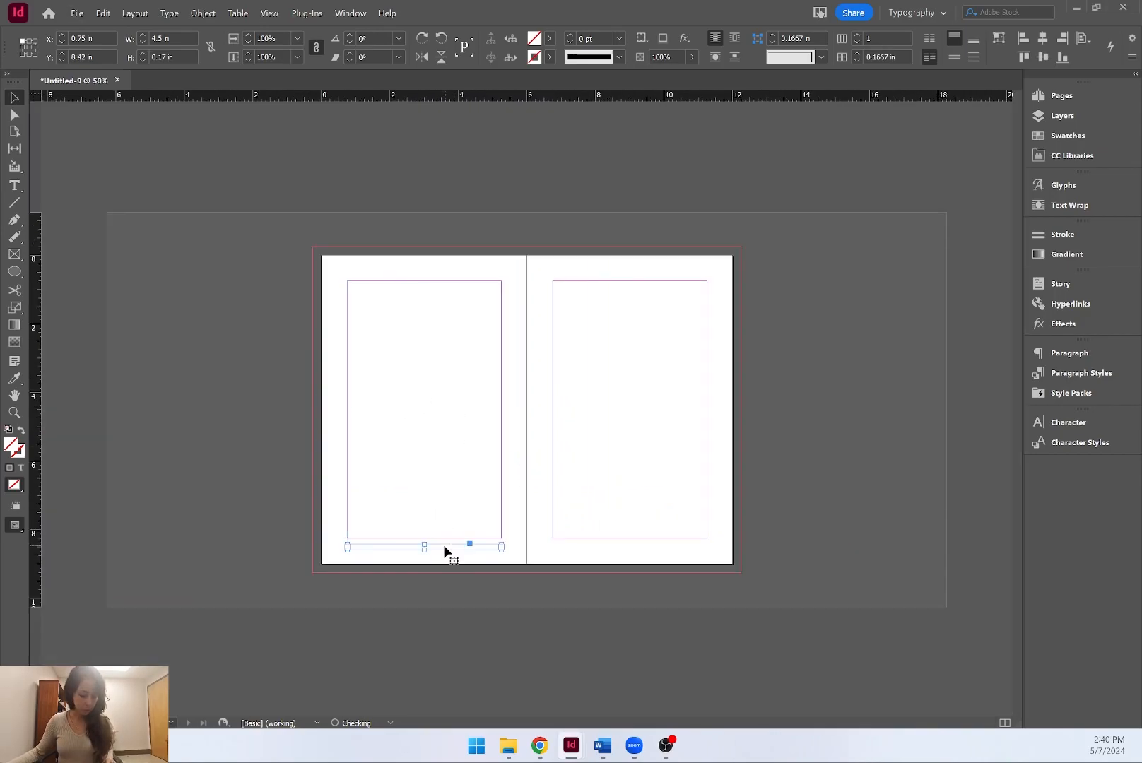
drag(445, 550, 651, 554)
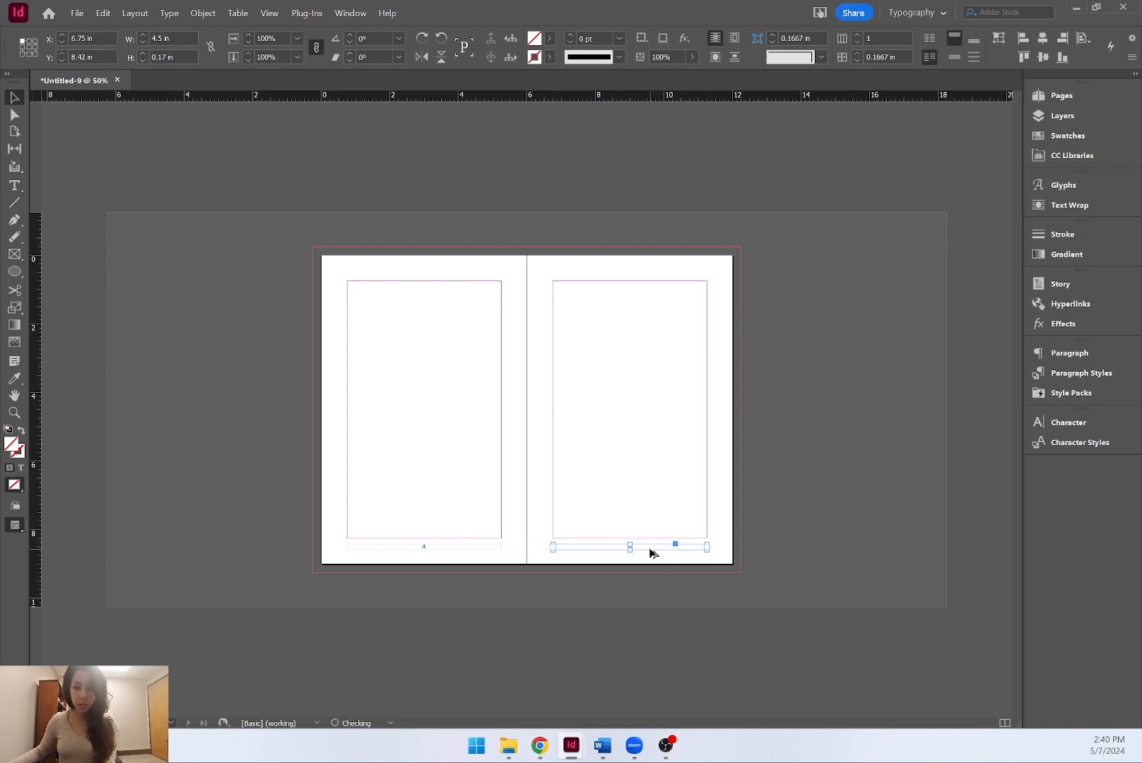
click(645, 586)
click(634, 382)
click(403, 390)
click(579, 385)
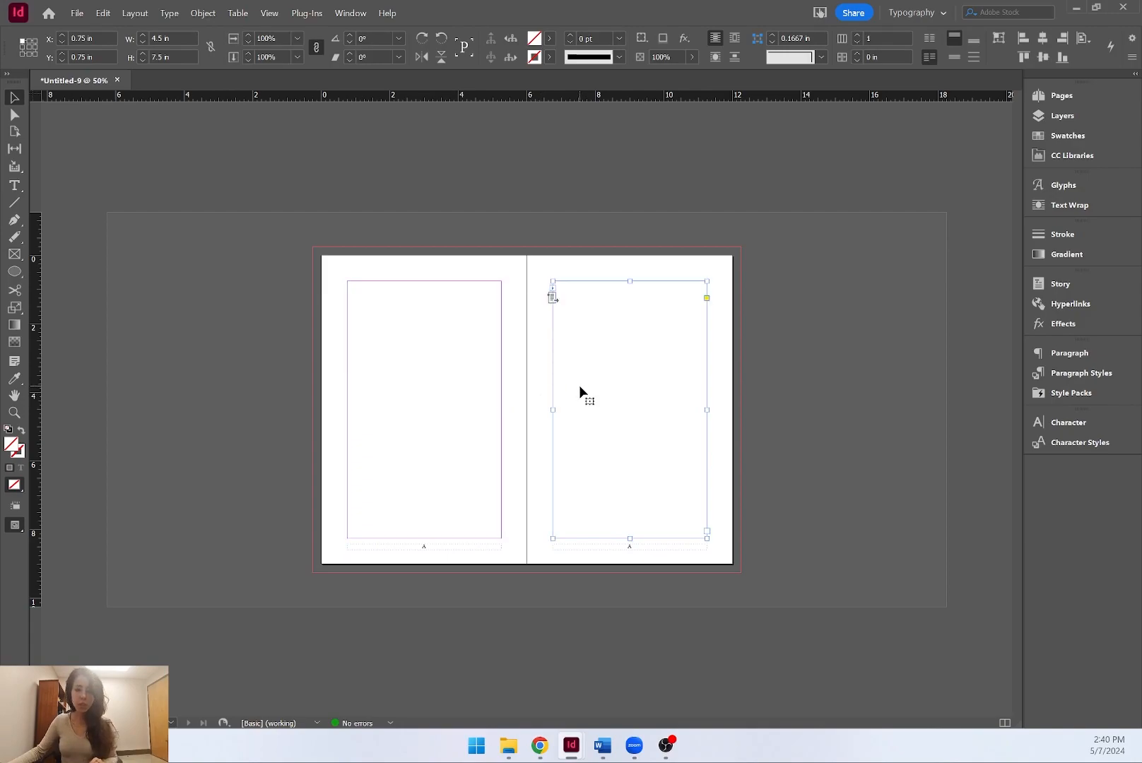
click(517, 358)
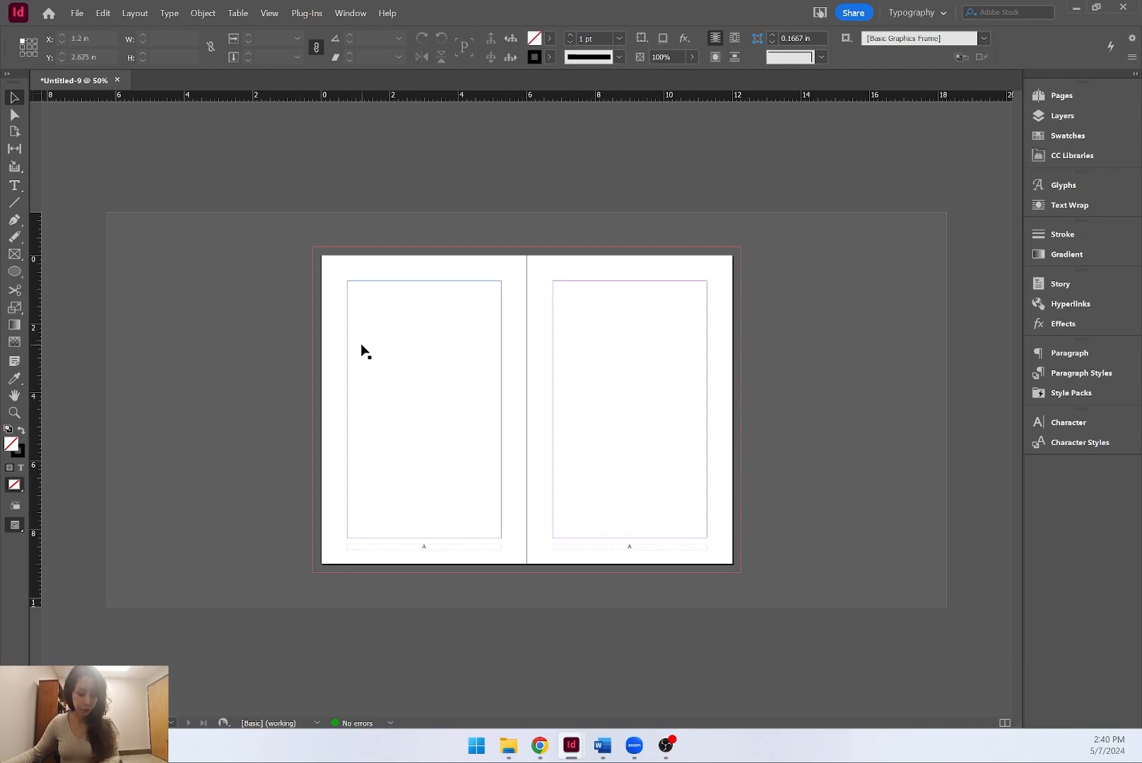
Lower the upper edge of the right parent page's main text frame to Y 3 in, making the frame 5.25 in high.
scroll(579, 347, up, 2)
scroll(578, 346, down, 1)
click(524, 302)
click(795, 271)
drag(754, 207, 779, 325)
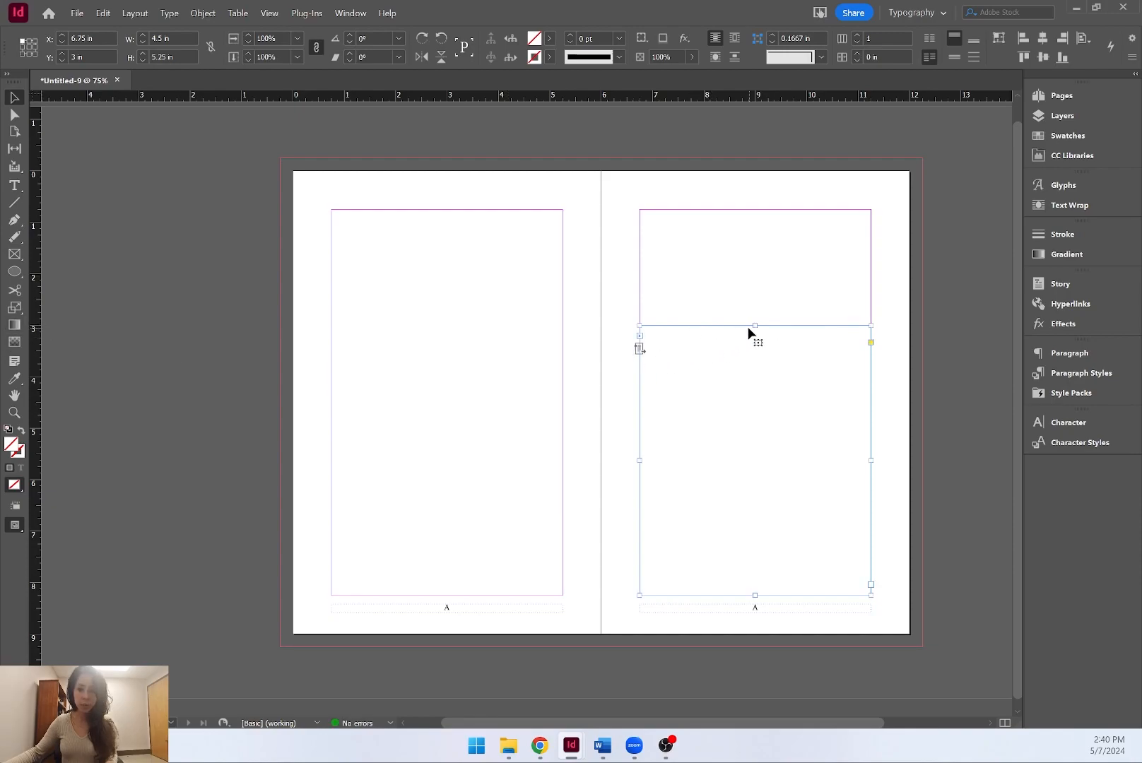
click(738, 296)
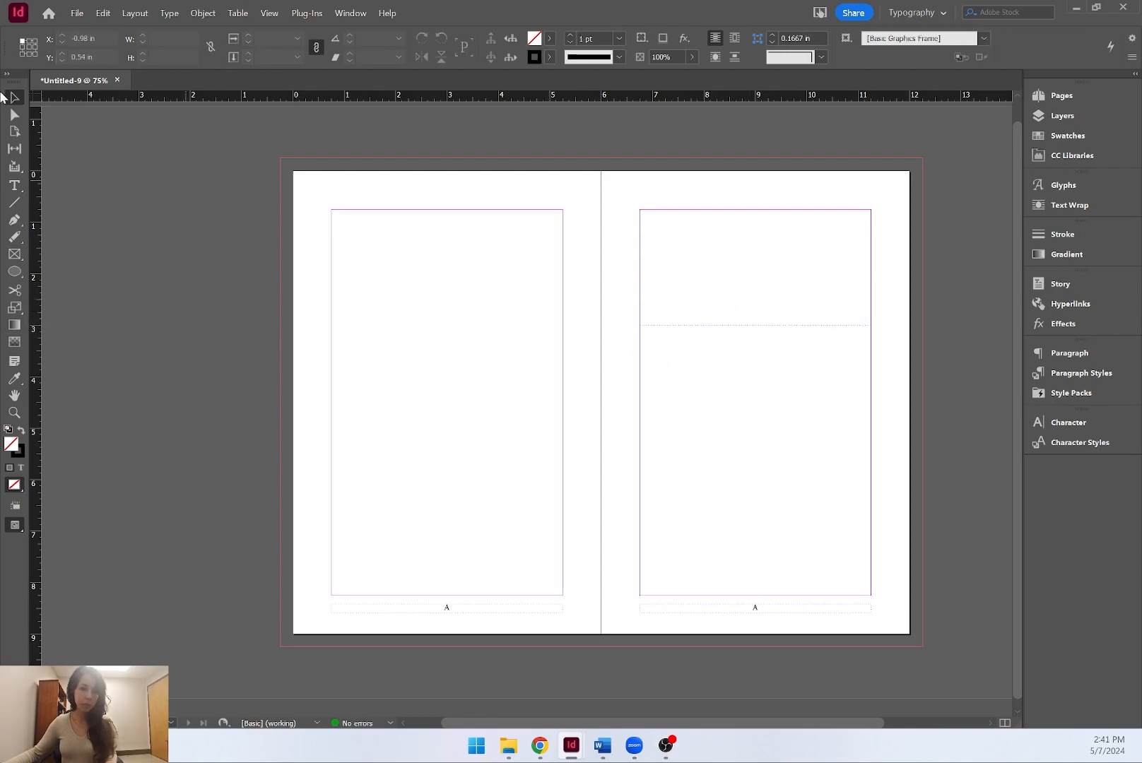
Draw a text frame above the right parent page's main frame, about 4.5 in wide and 0.74 in high, at about Y 1.64 in.
click(15, 186)
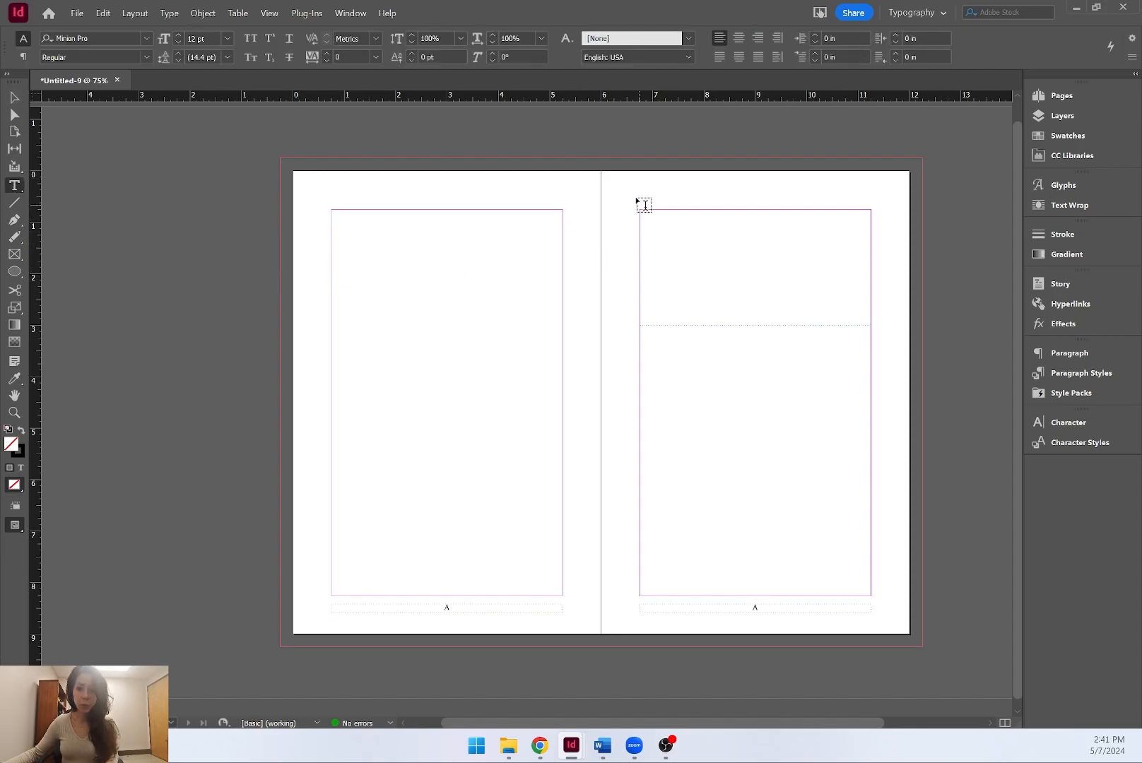
drag(648, 220, 871, 292)
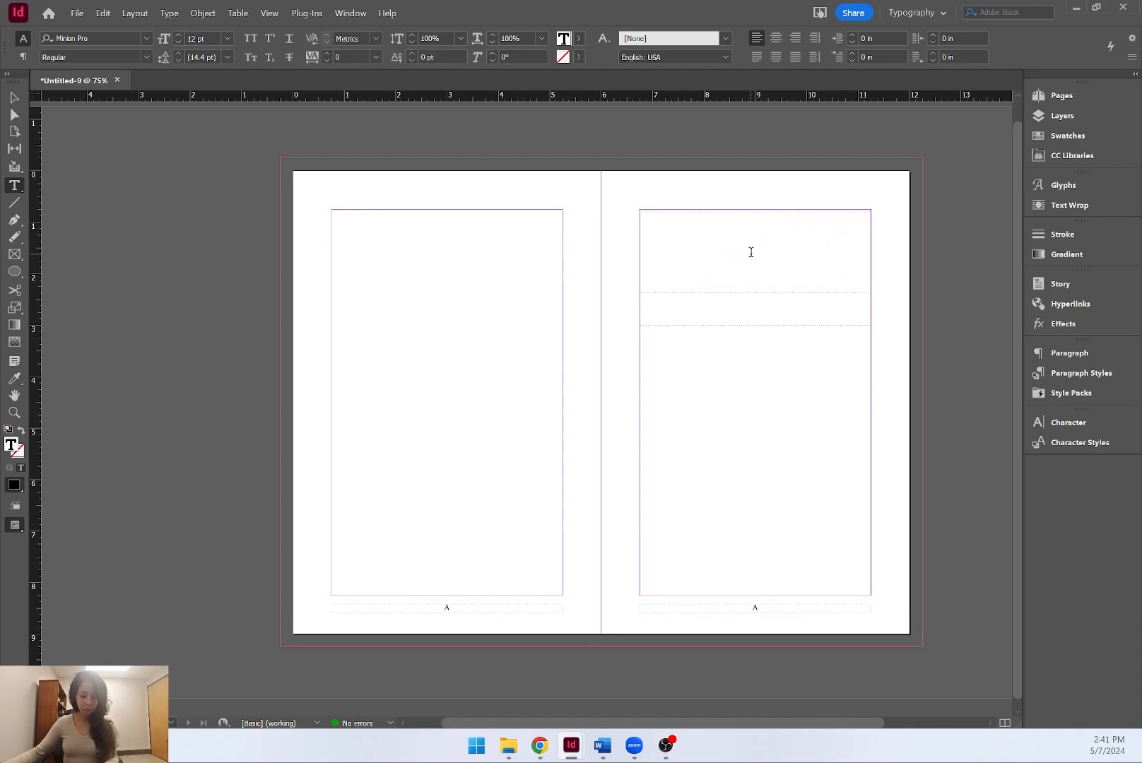
key(Escape)
drag(755, 212, 759, 254)
double_click(765, 272)
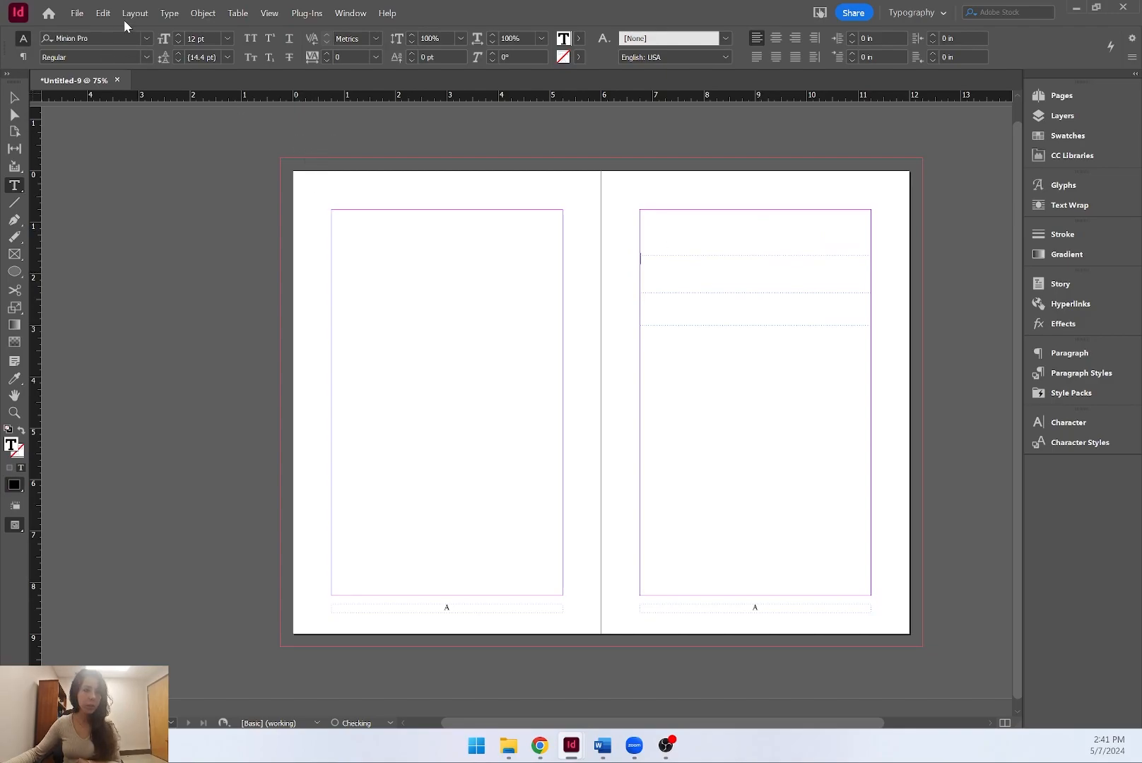
Insert a section marker in the new heading frame and centre it horizontally.
click(169, 13)
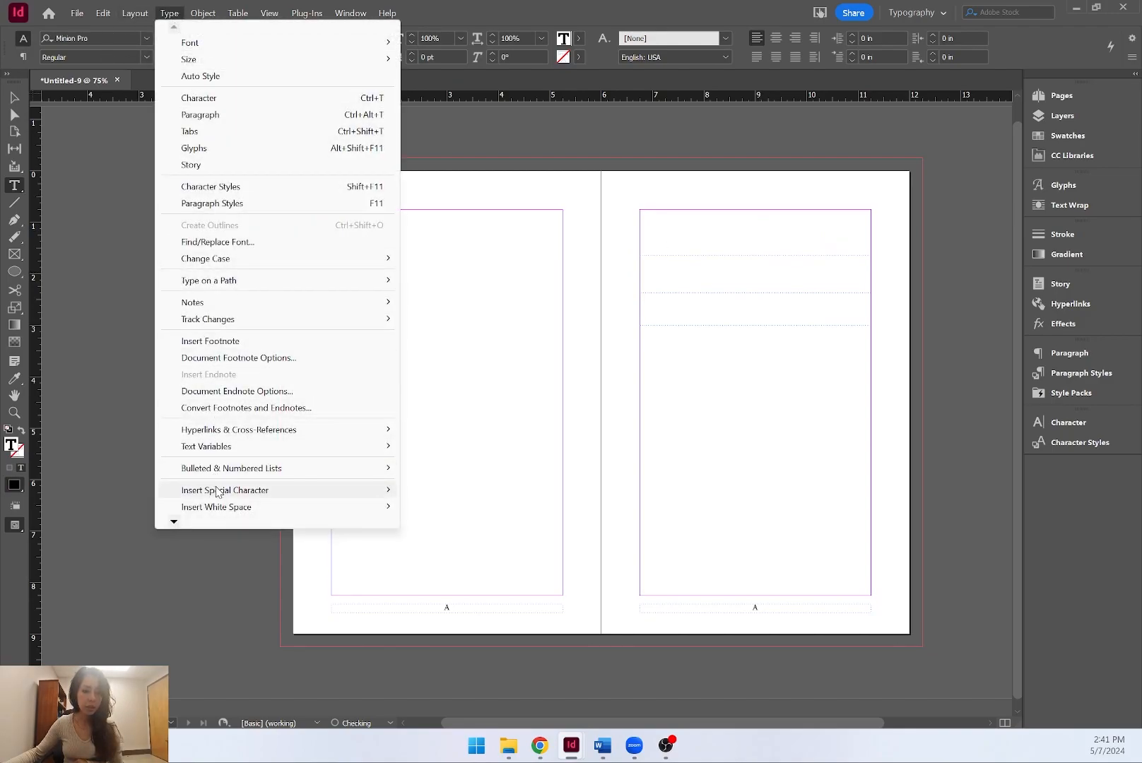
mouse_move(215, 489)
mouse_move(453, 514)
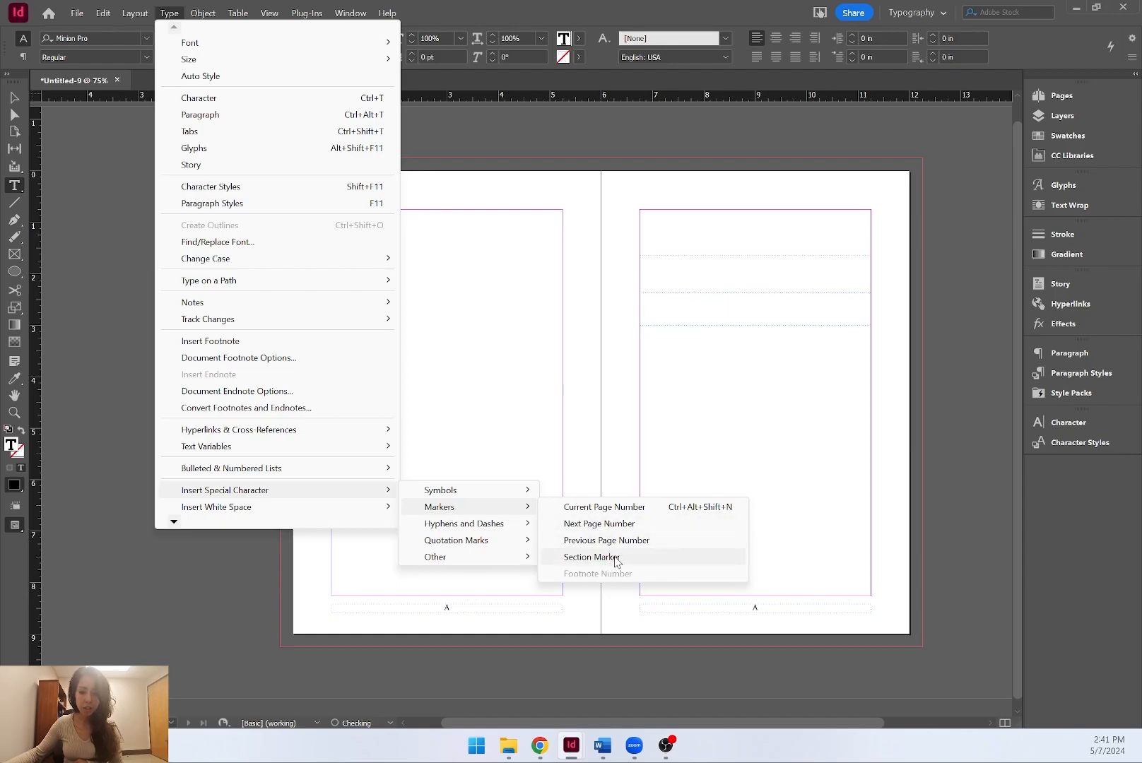
click(591, 557)
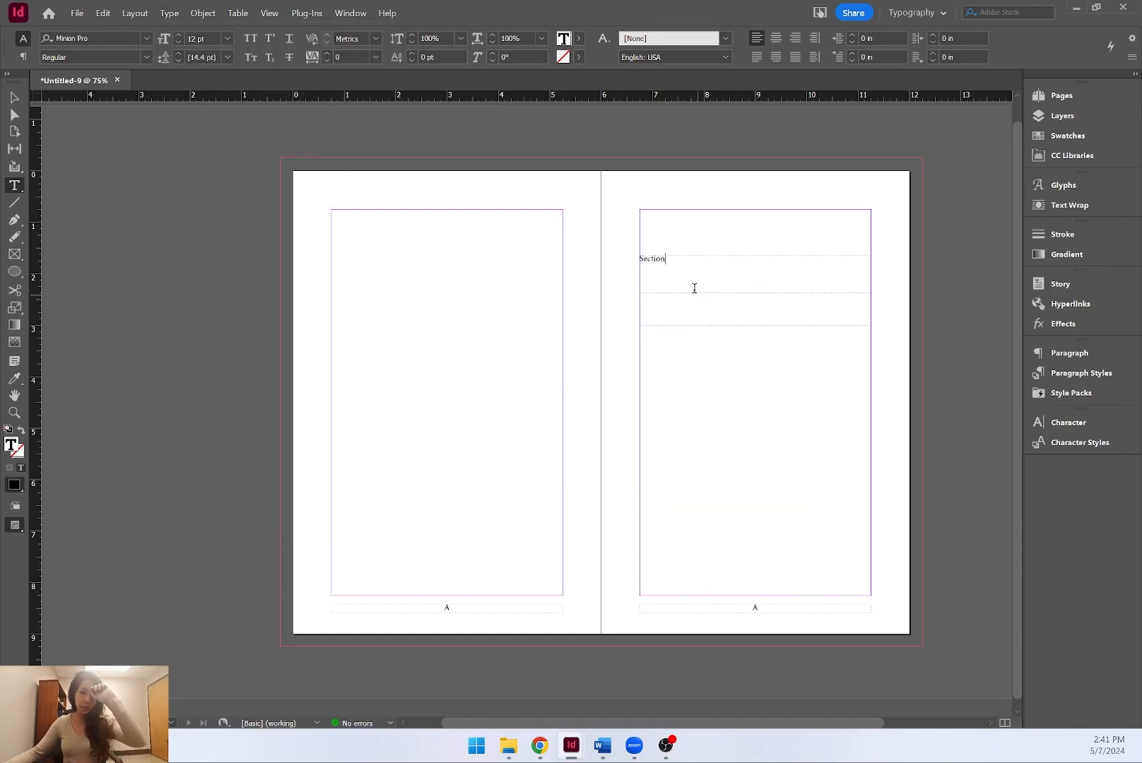
double_click(668, 262)
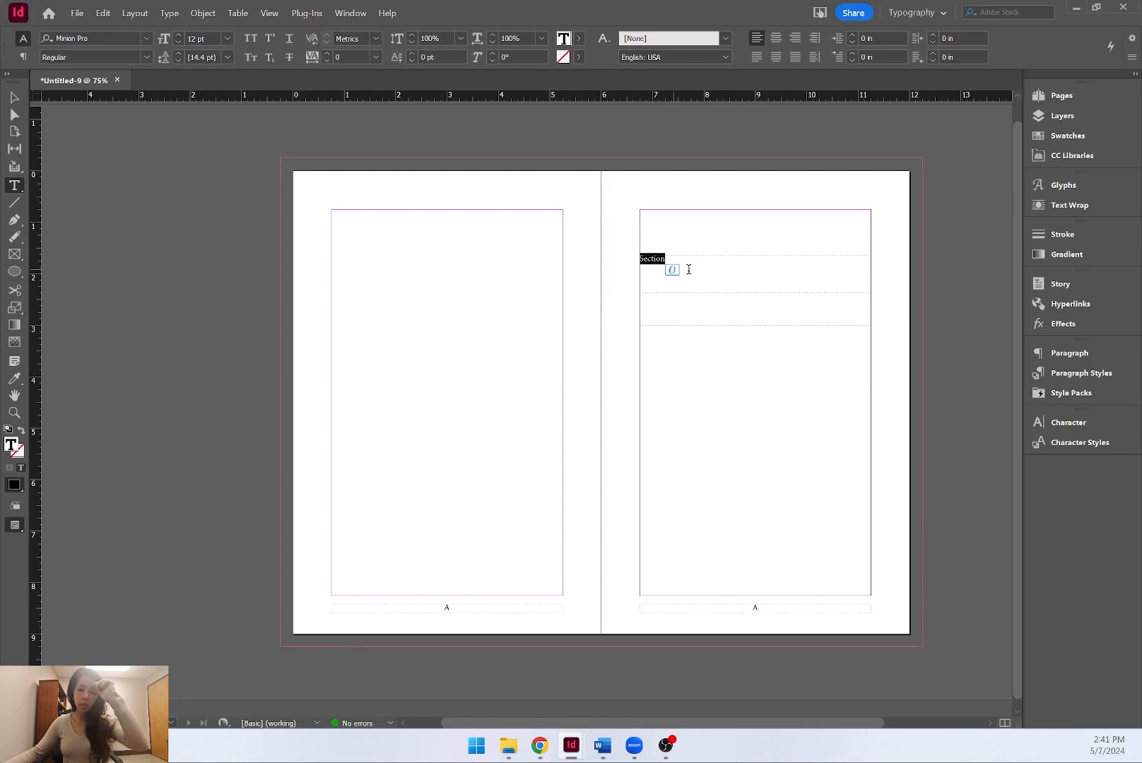
click(775, 39)
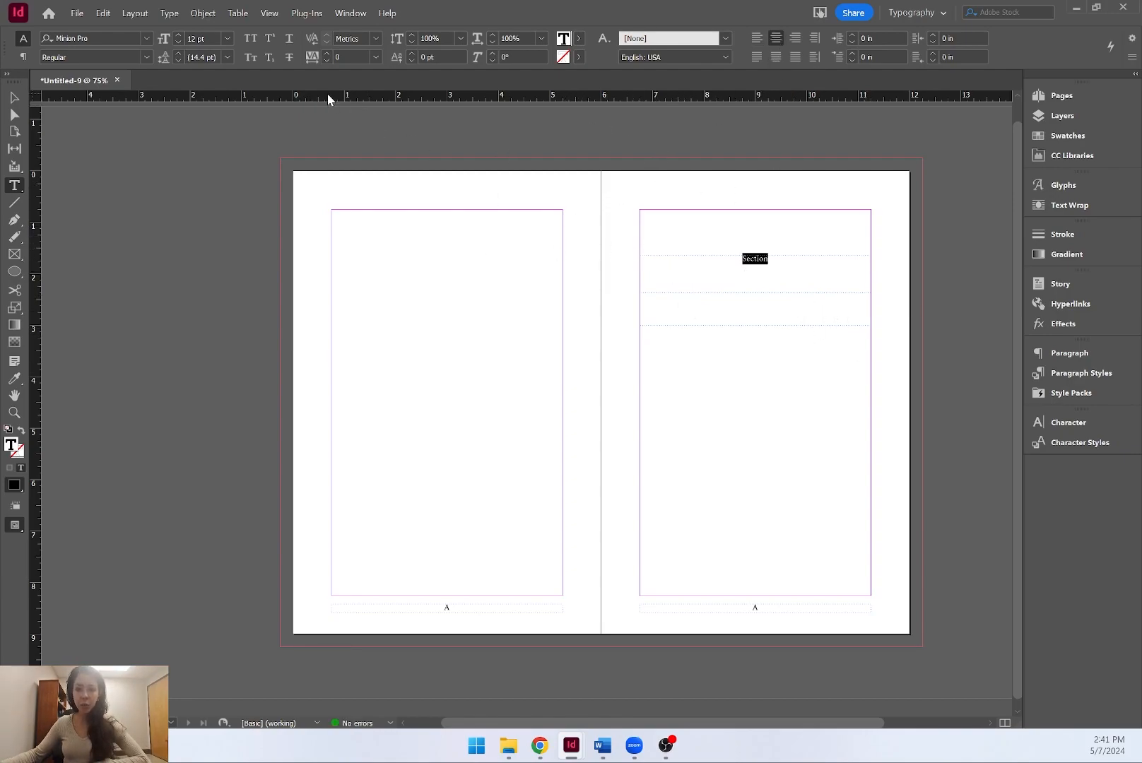
Format the section marker in High Tower Text at 50 pt.
click(147, 38)
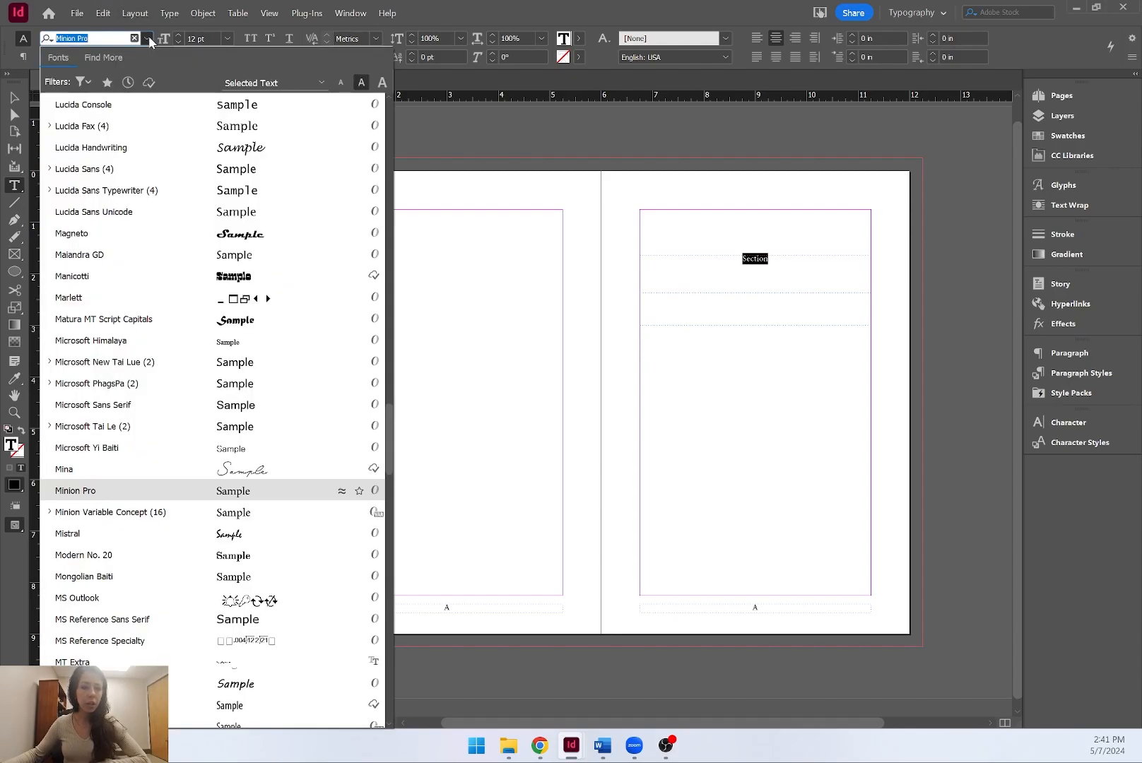
drag(393, 476, 401, 116)
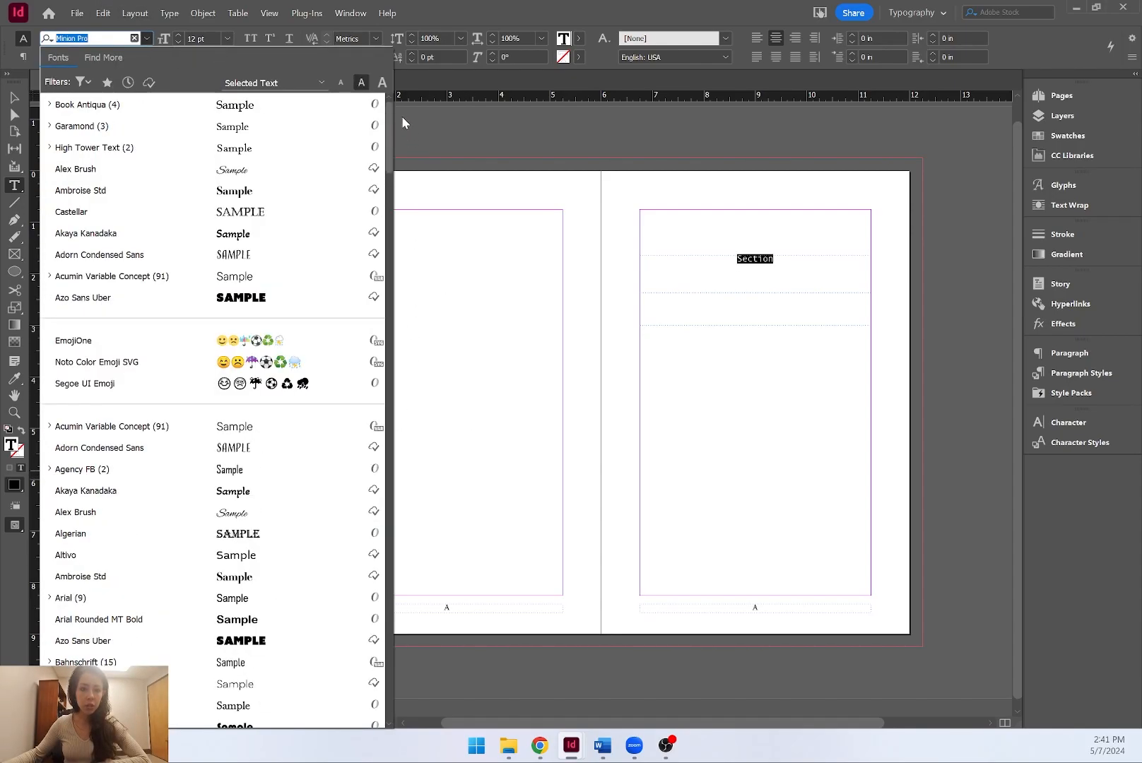
click(280, 106)
click(147, 39)
click(141, 147)
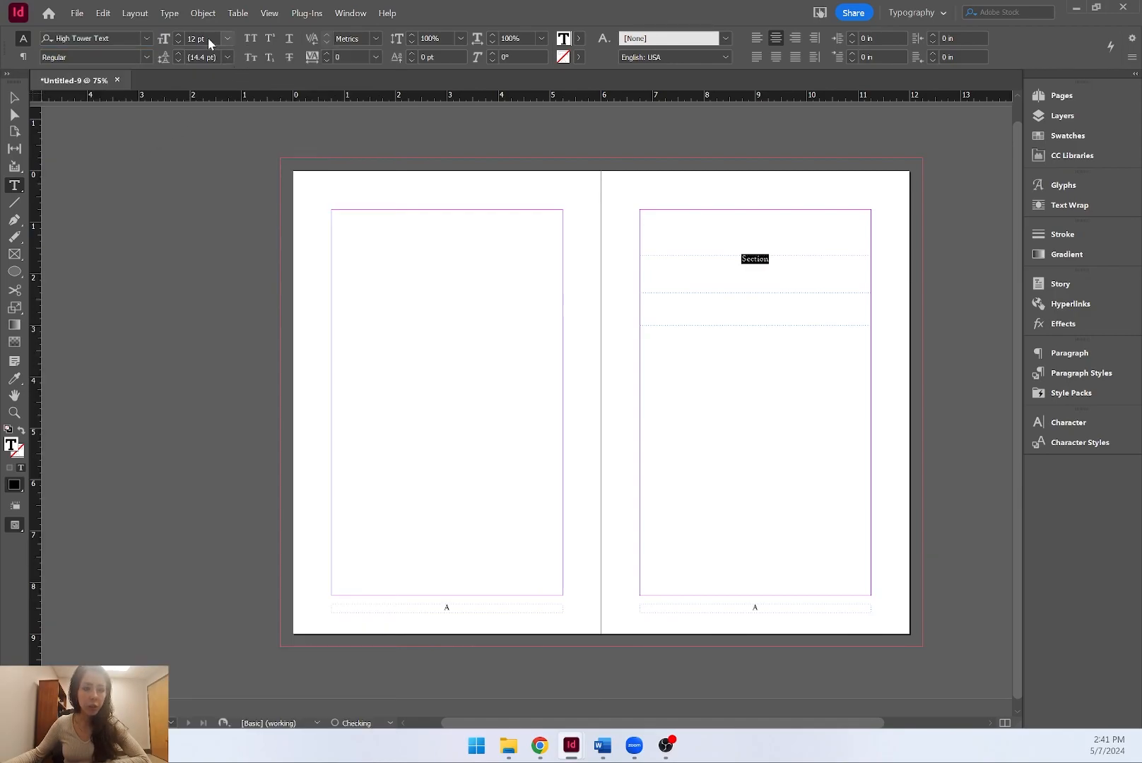
click(176, 36)
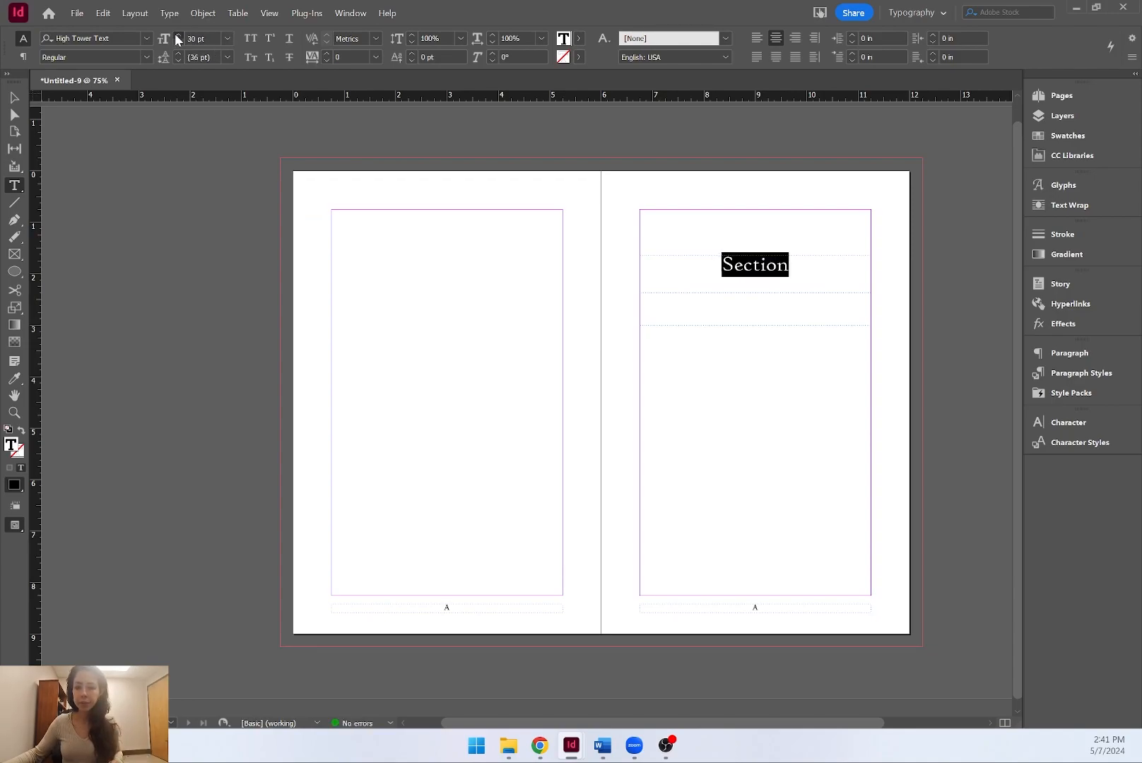
click(177, 35)
click(809, 274)
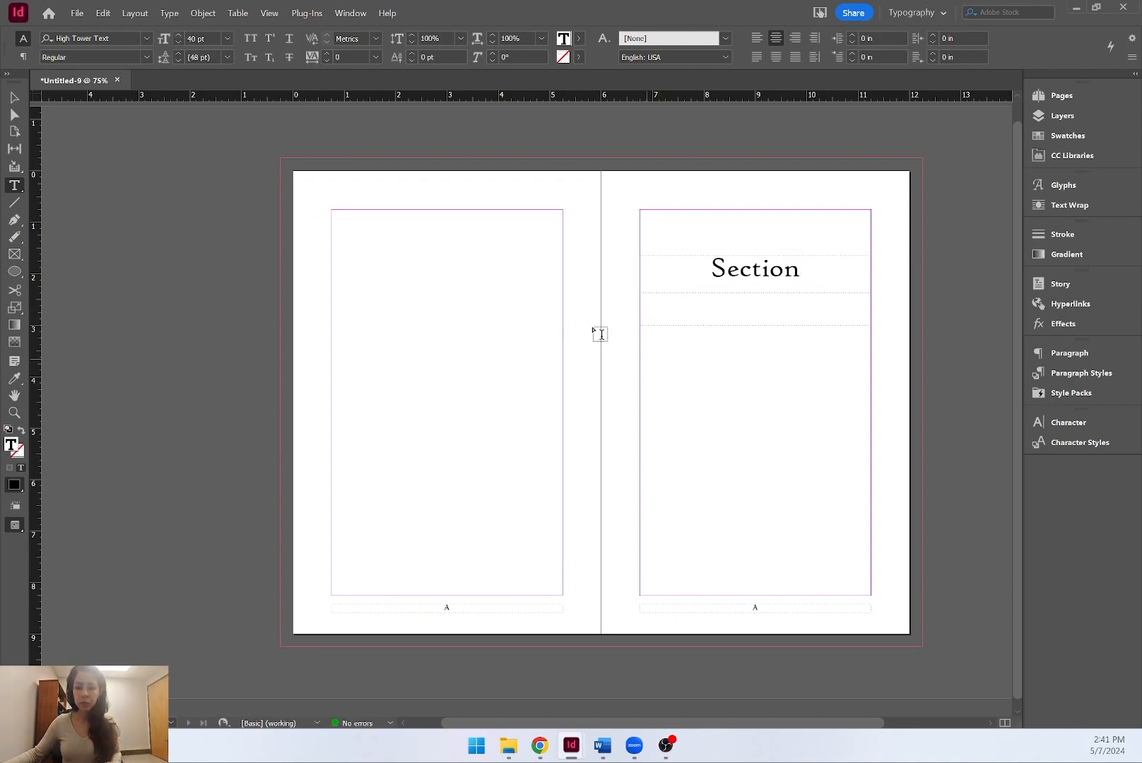
key(ctrl+a)
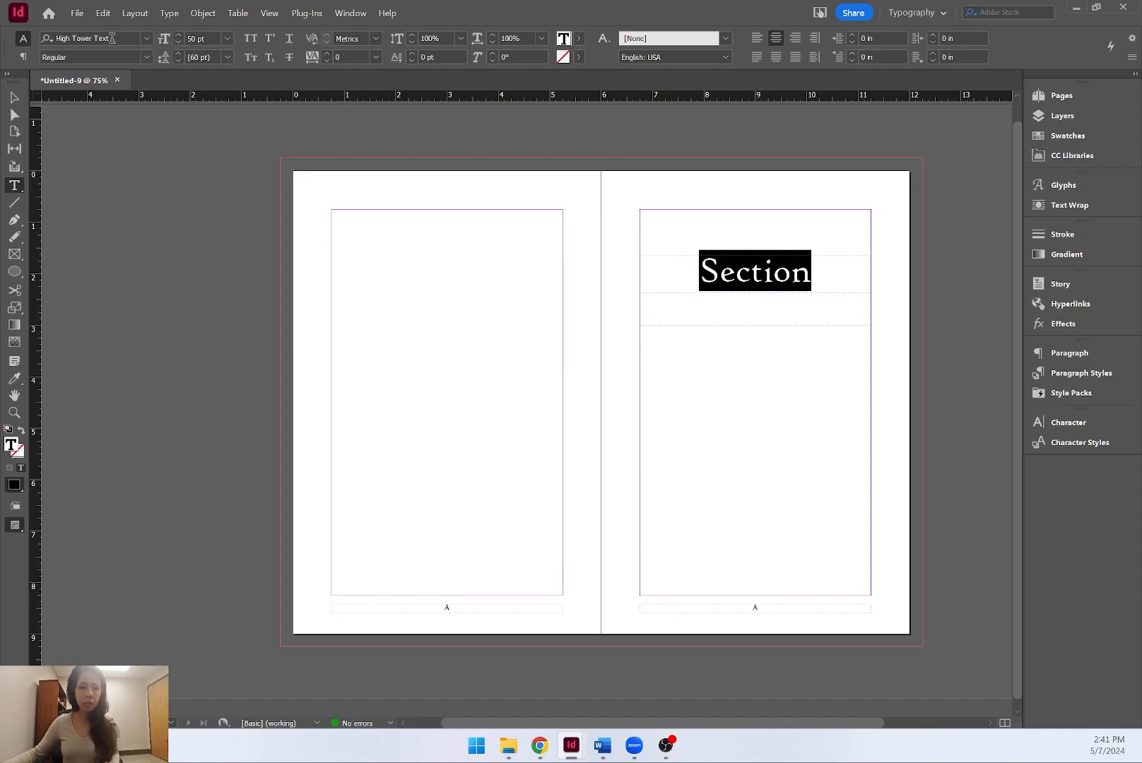
Duplicate the section heading frame onto the left parent page at X 0.75 in, level with the original.
click(16, 99)
click(768, 299)
click(776, 288)
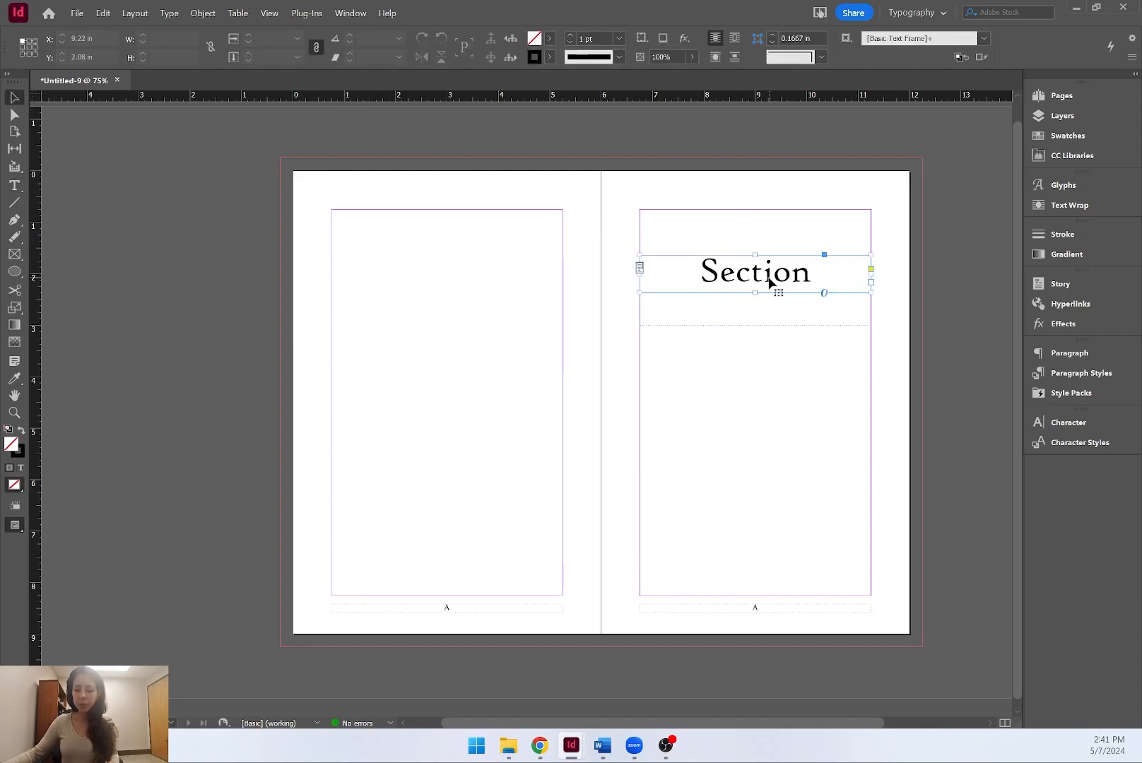
drag(769, 278, 460, 286)
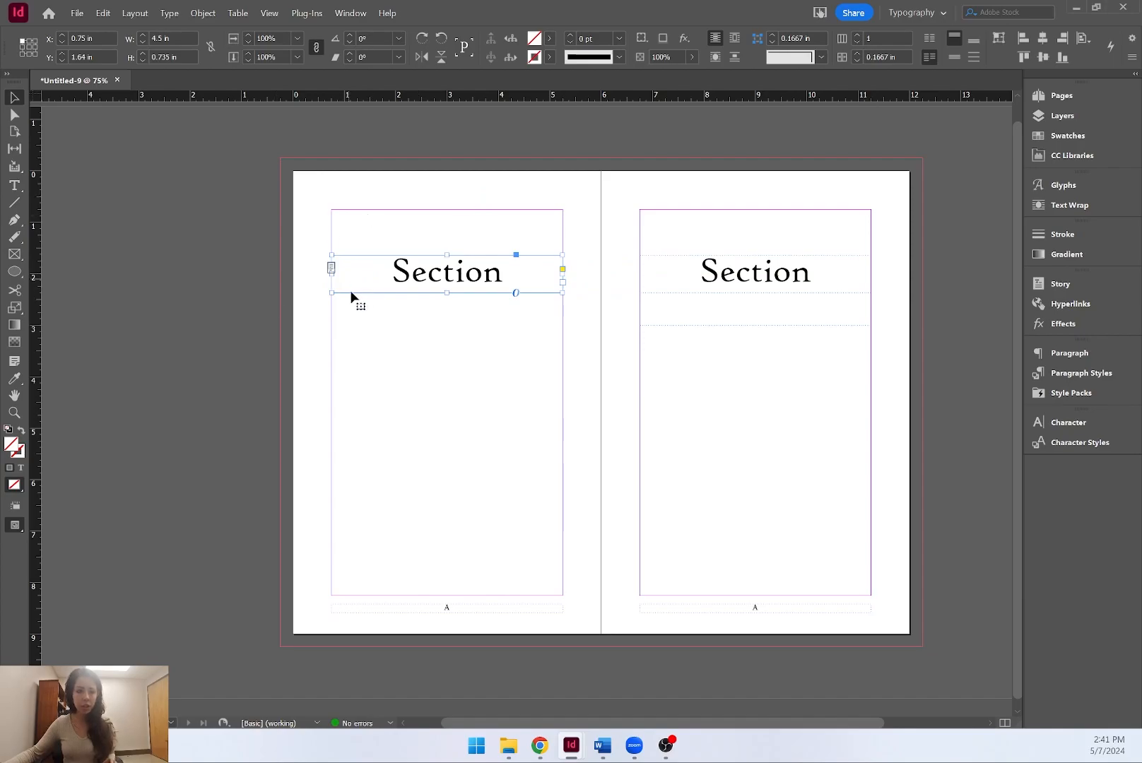
Lower the upper edge of the left parent page's main text frame to Y 3 in, making the frame 5.25 in high.
click(315, 311)
click(426, 232)
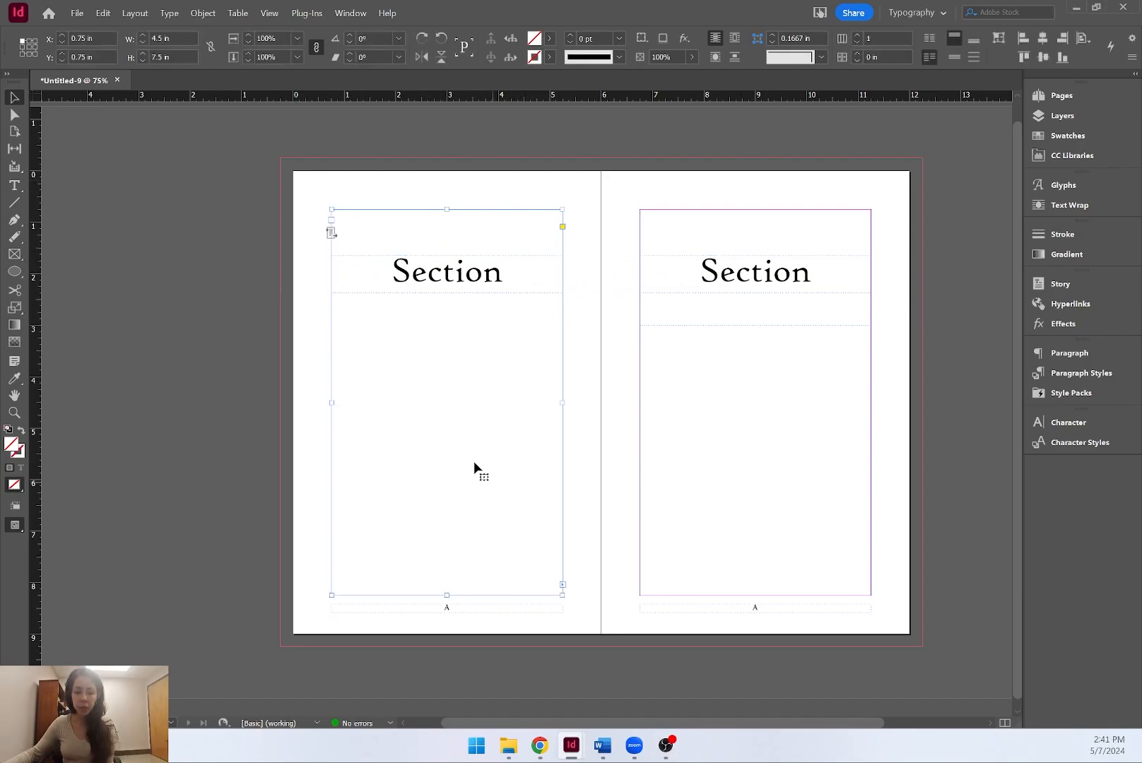
click(567, 176)
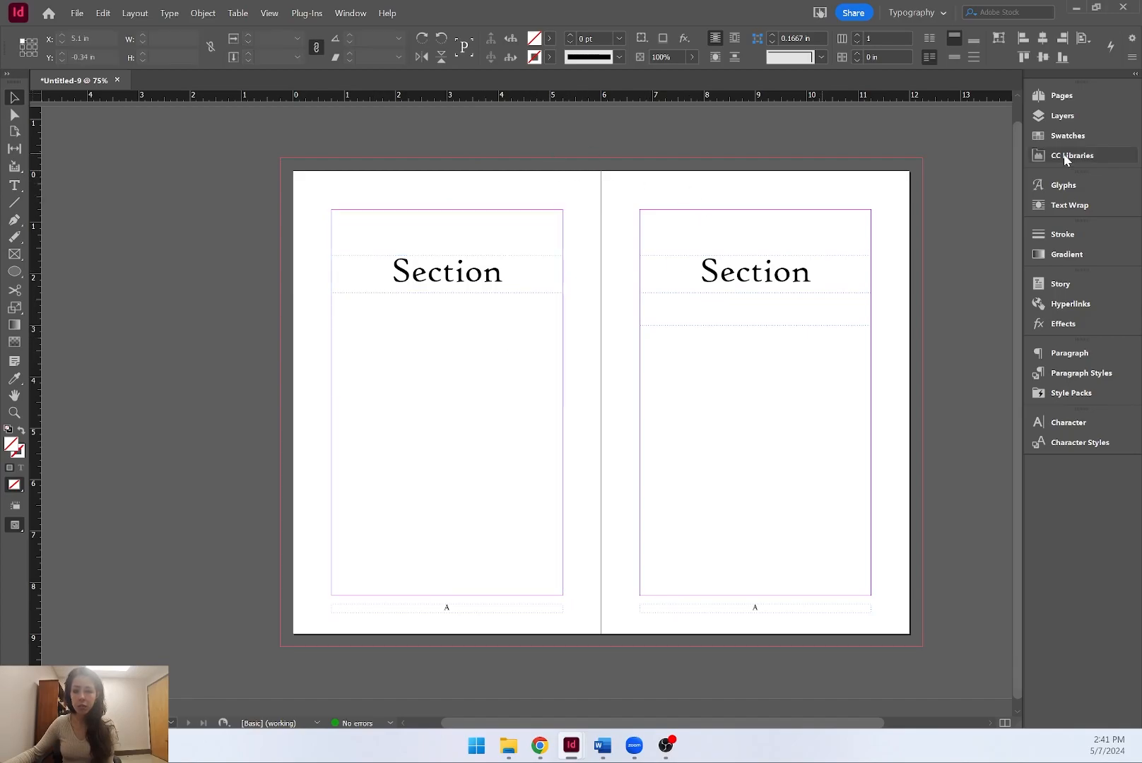
click(1082, 95)
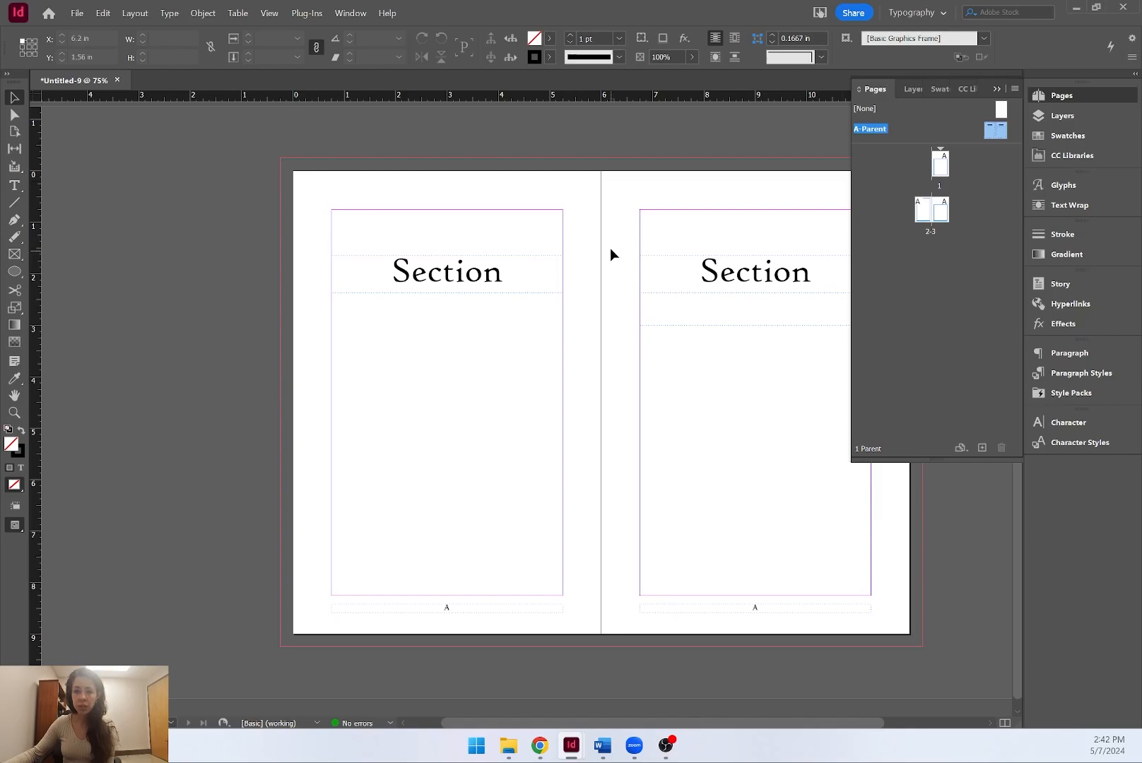
click(996, 88)
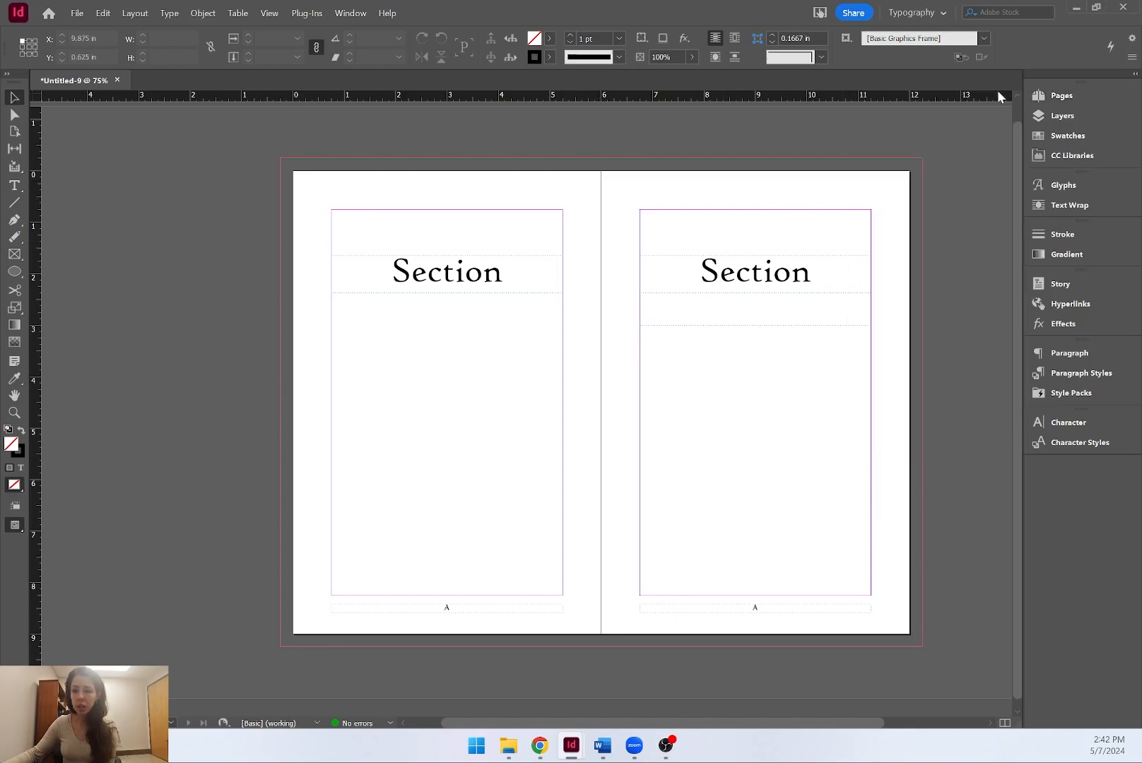
click(654, 410)
click(559, 391)
drag(451, 210, 458, 325)
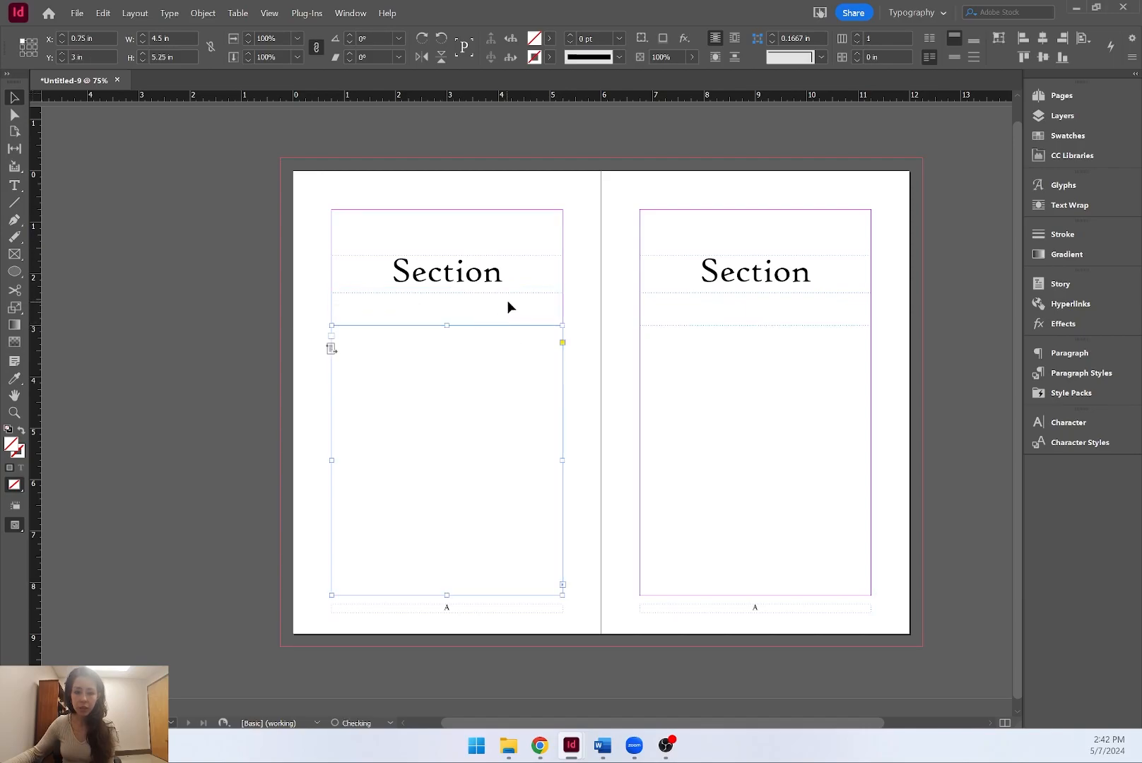
click(508, 300)
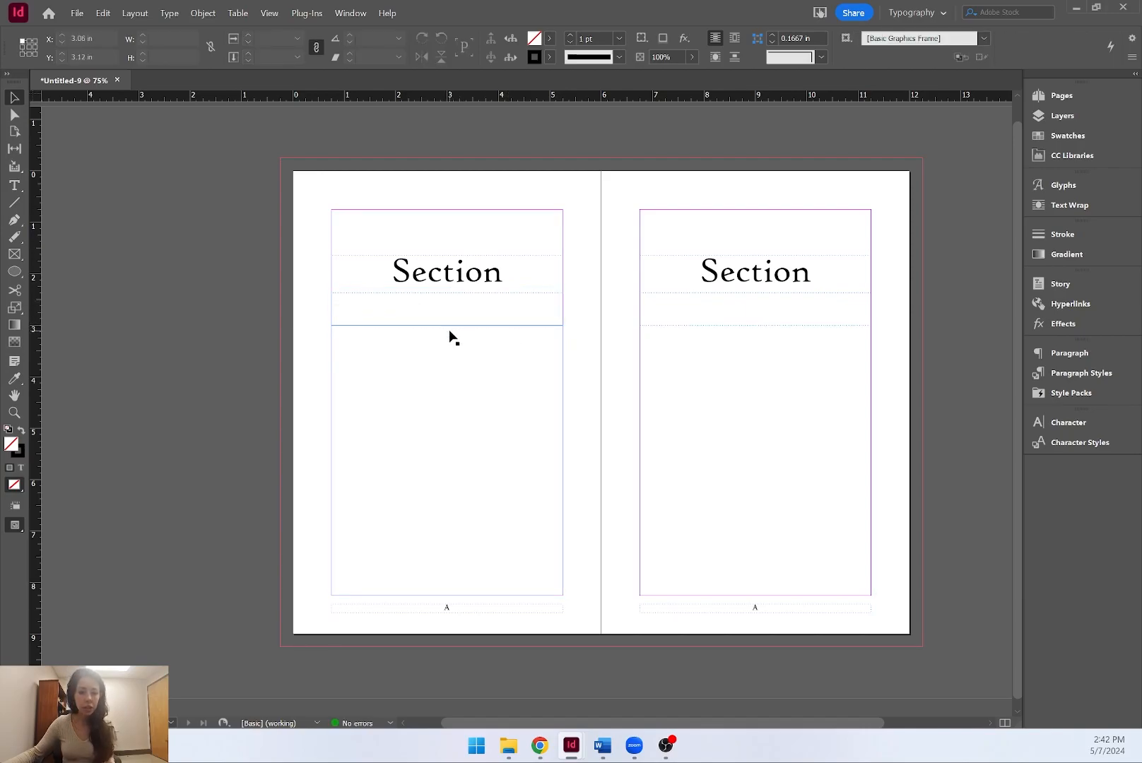
click(472, 287)
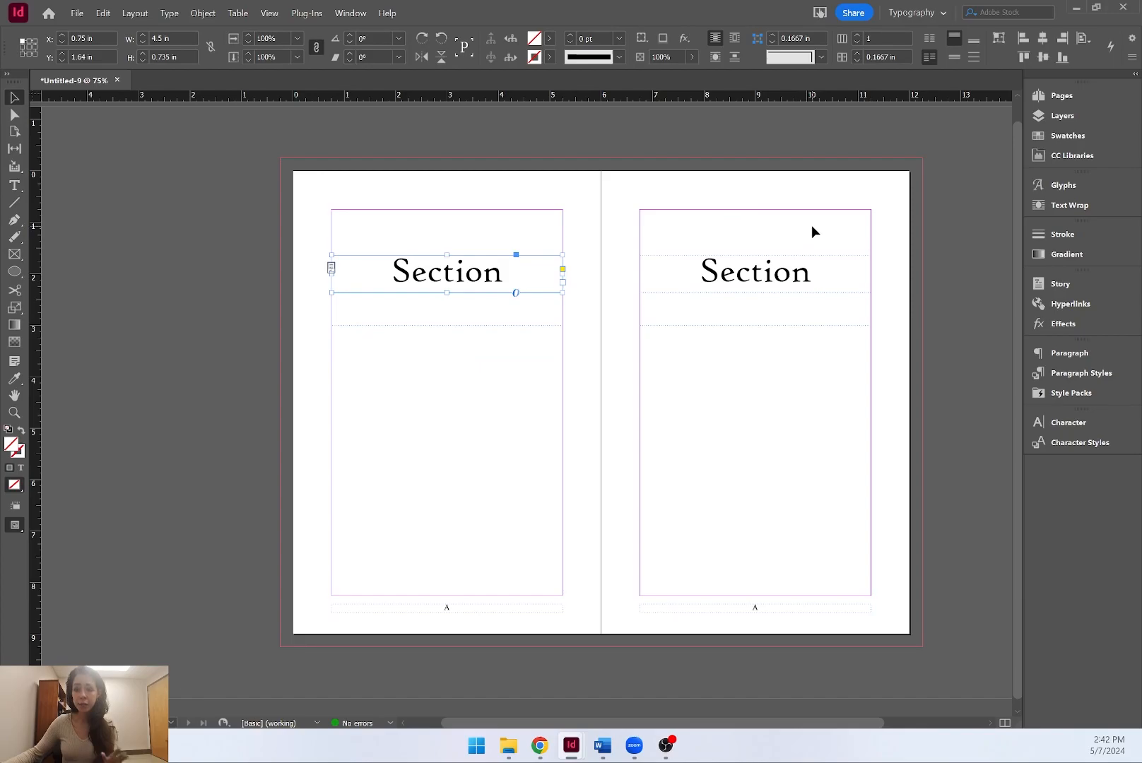
Lower the upper edges of the main text frames on both parent pages to about Y 3.5 in.
click(457, 342)
mouse_move(446, 327)
mouse_down()
mouse_move(449, 380)
mouse_move(457, 348)
mouse_up()
click(699, 350)
drag(753, 327, 752, 349)
click(500, 301)
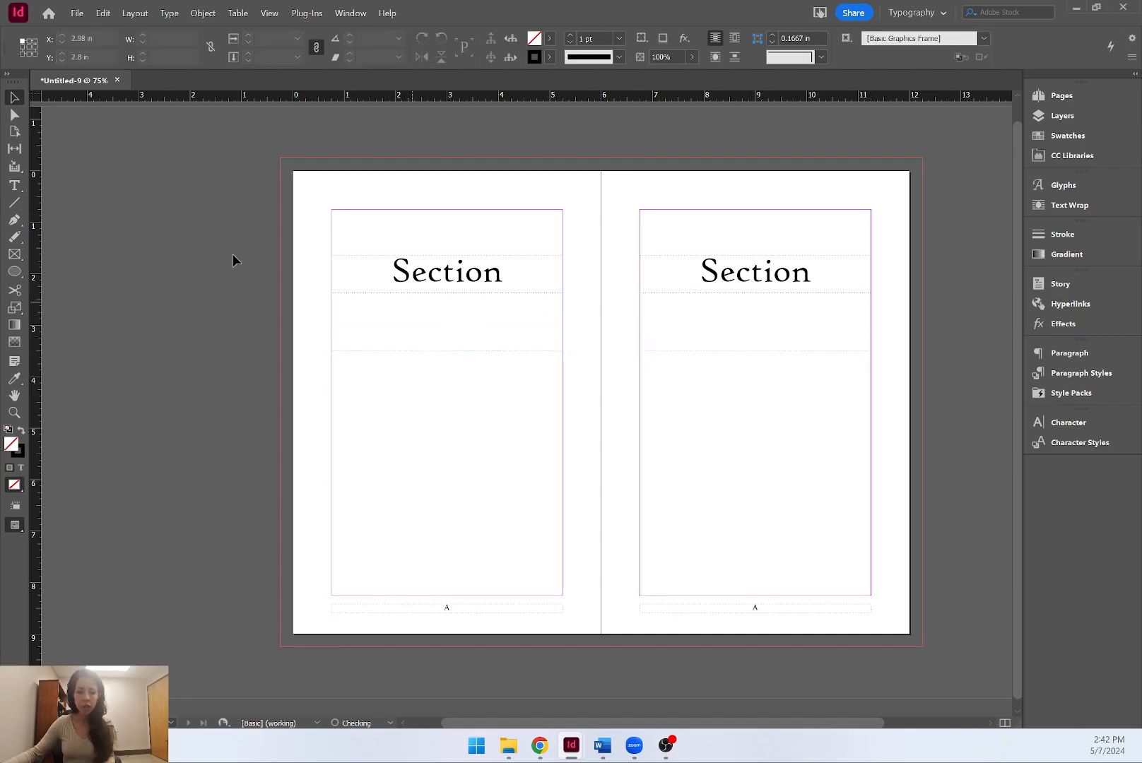
Draw a text frame between the left parent page's section heading and main frame, 4.5 in wide and about 0.98 in high.
click(14, 186)
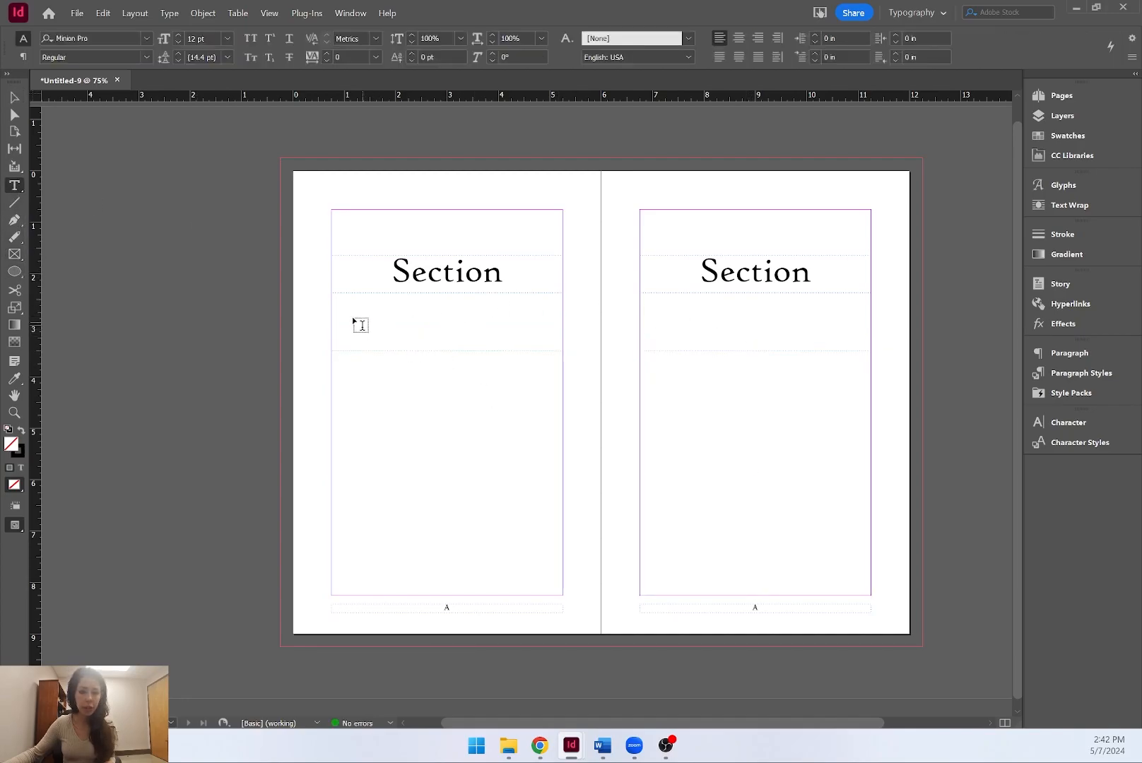
drag(332, 297, 563, 346)
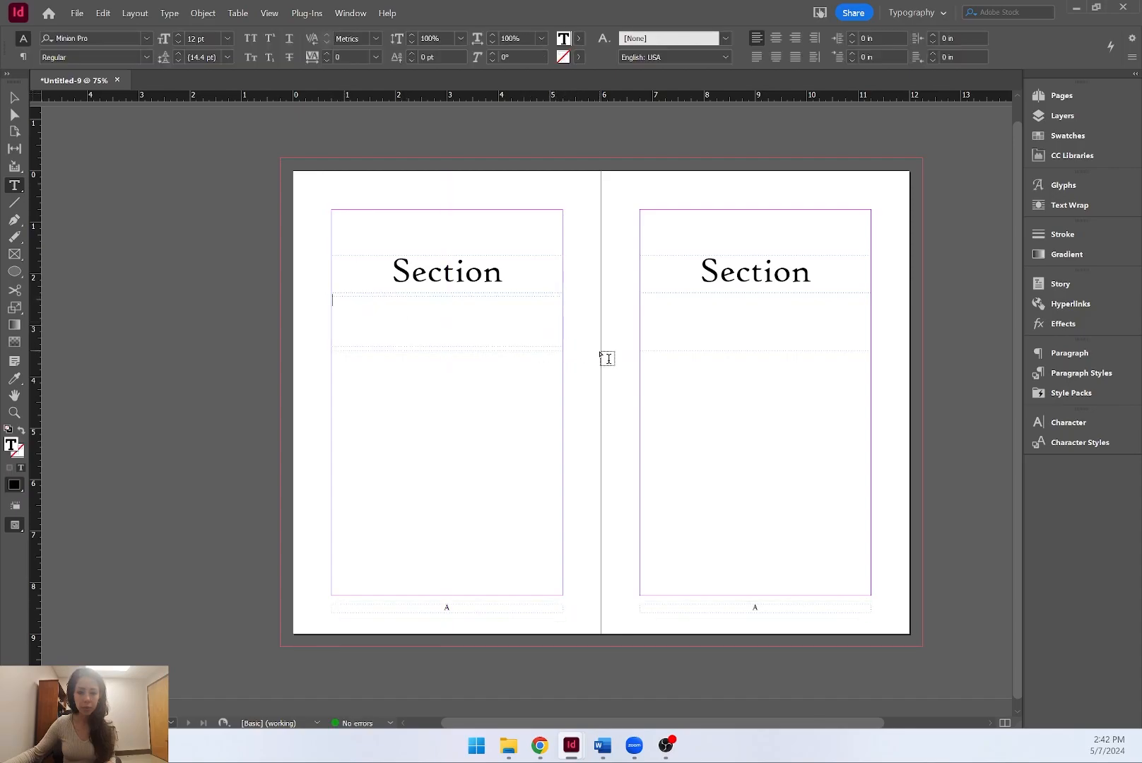
click(14, 97)
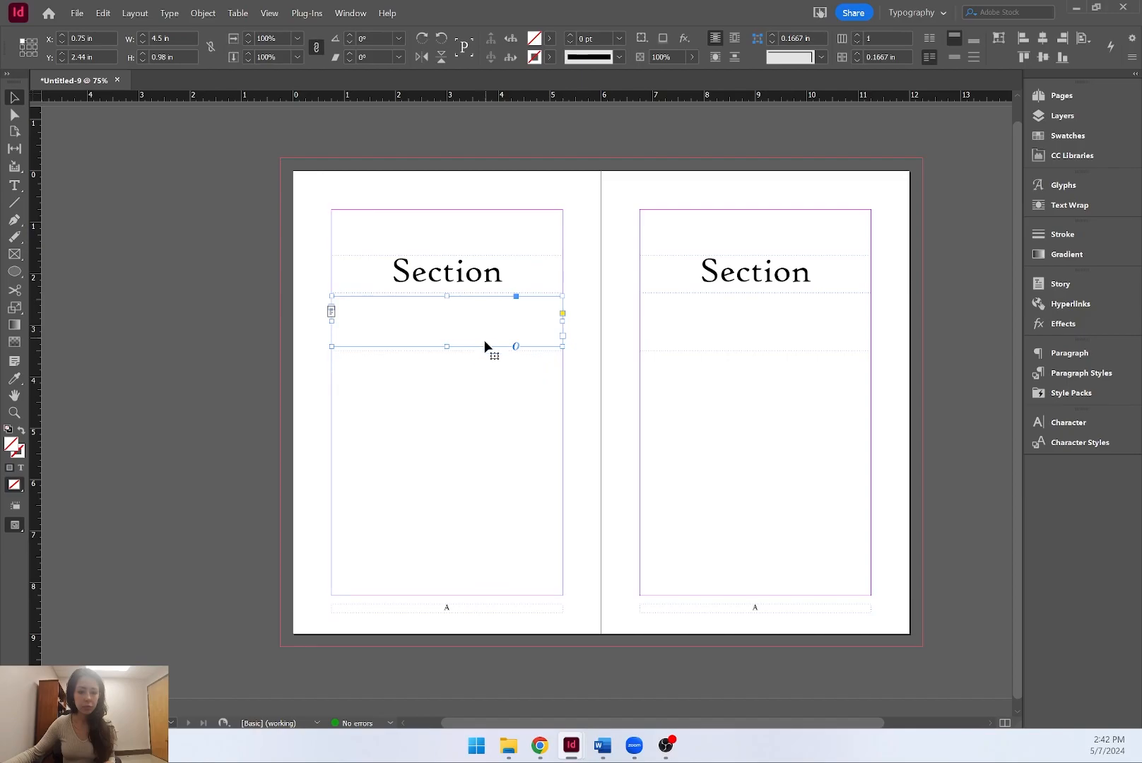
Raise the lower edges of the section heading frames on both parent pages to about Y 2.2 in.
scroll(448, 345, up, 3)
drag(455, 355, 455, 355)
click(159, 279)
click(400, 349)
click(142, 300)
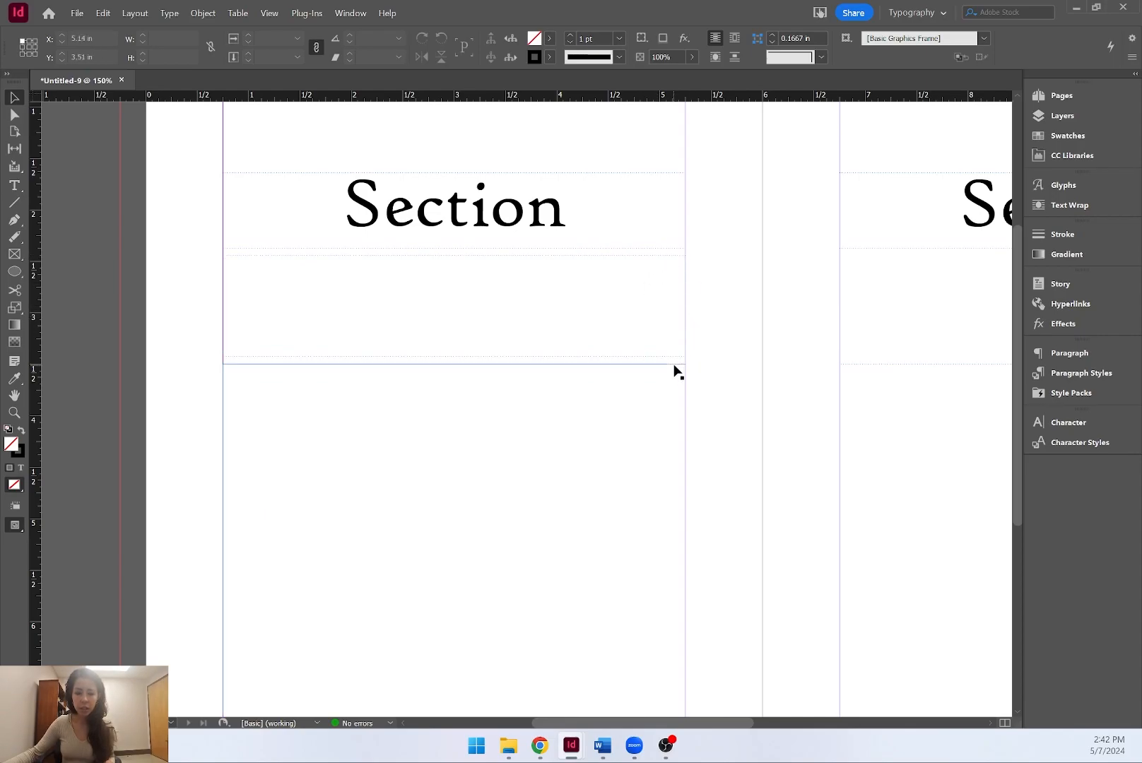
click(631, 252)
drag(454, 247, 461, 234)
click(903, 245)
click(711, 253)
drag(735, 247, 460, 252)
click(619, 257)
drag(788, 265, 797, 248)
Duplicate the empty text frame below the left section heading onto the right parent page, level with the original.
click(650, 308)
click(206, 322)
drag(206, 321, 816, 324)
click(372, 299)
click(459, 294)
scroll(628, 341, down, 3)
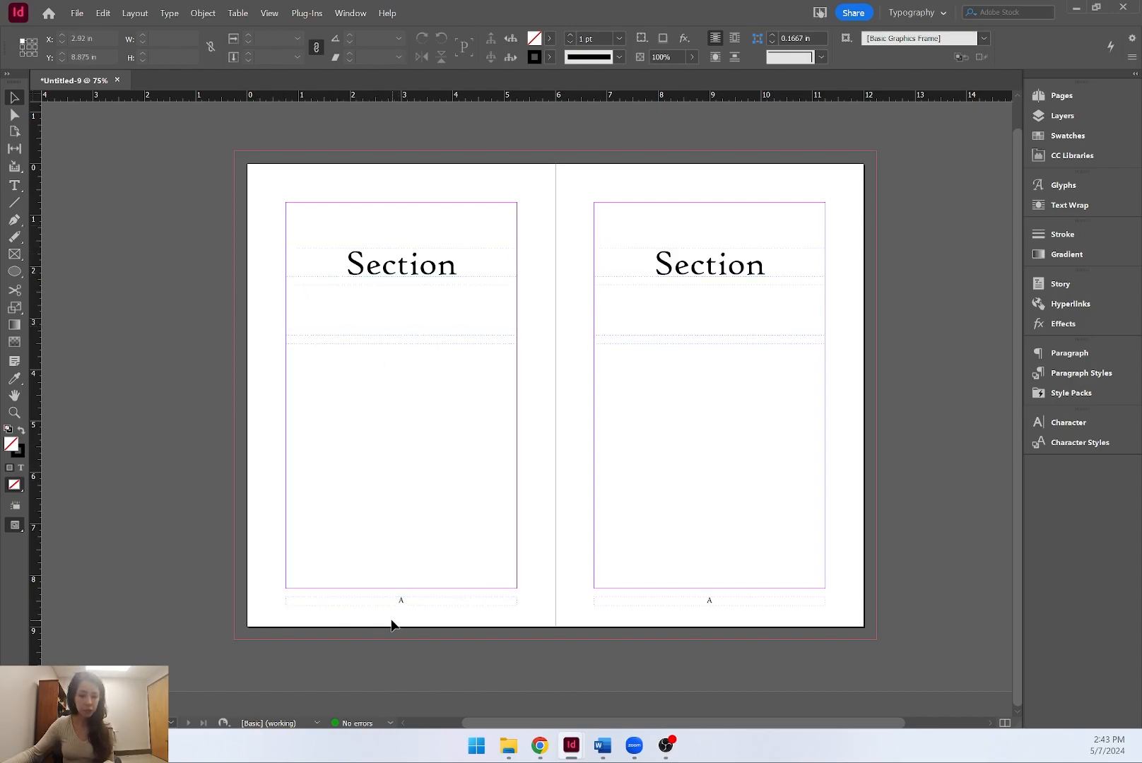
Show the document's page thumbnails, enlarge the area listing the parent spreads, and select A-Parent.
click(1075, 94)
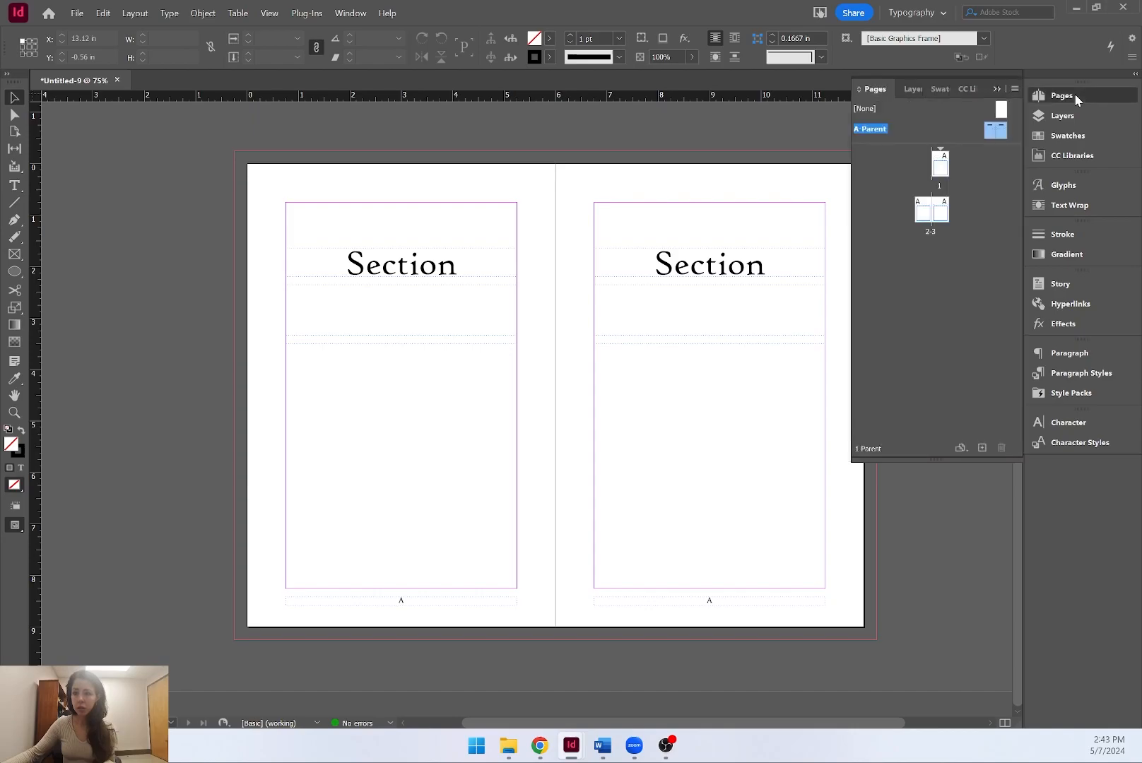
right_click(879, 133)
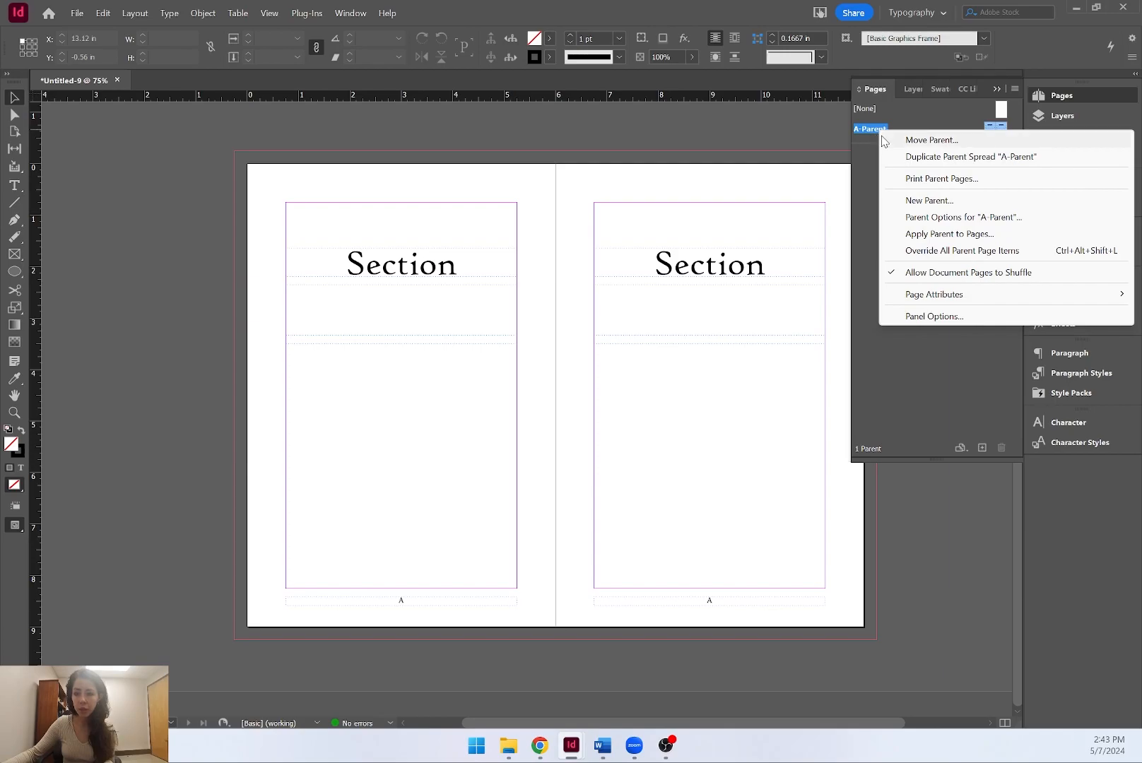
click(875, 225)
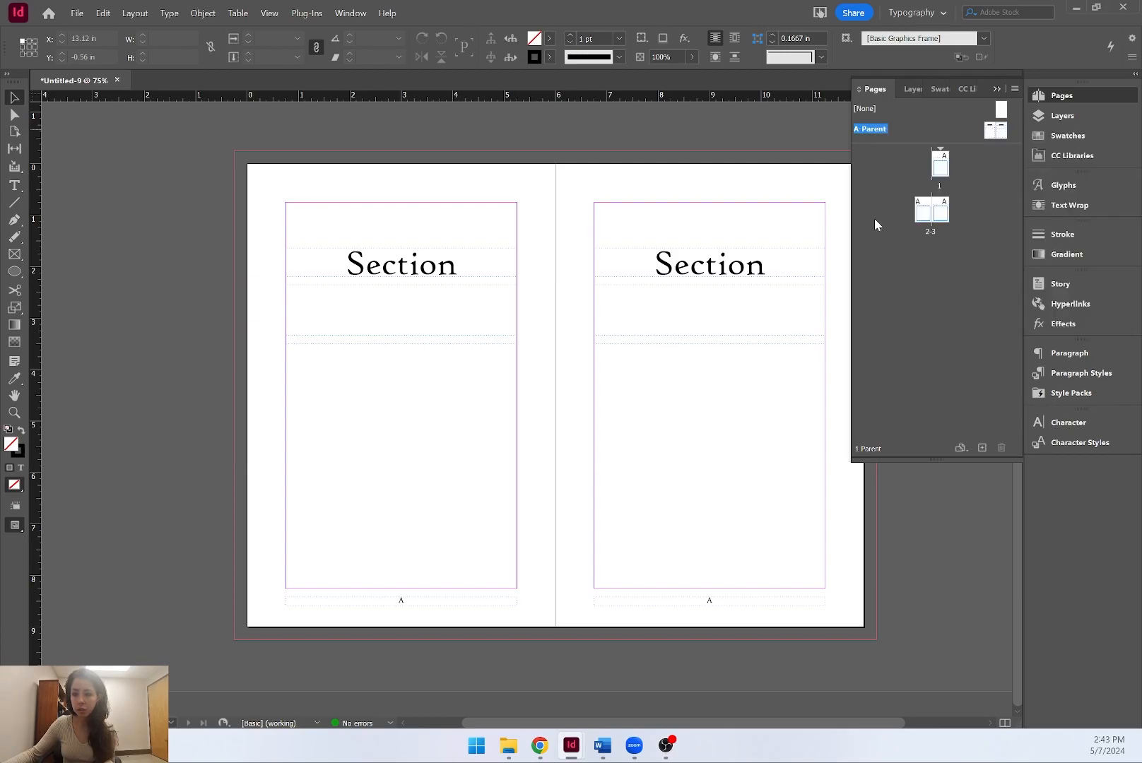
drag(933, 144, 934, 226)
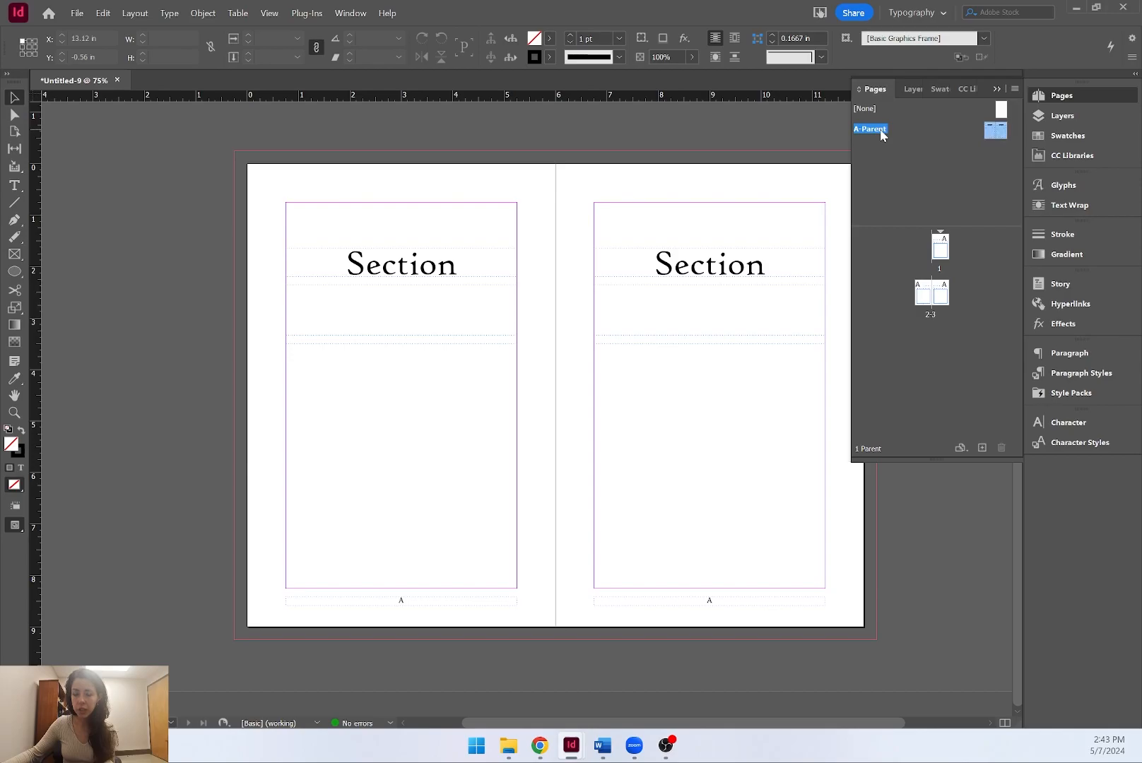
right_click(882, 135)
click(866, 153)
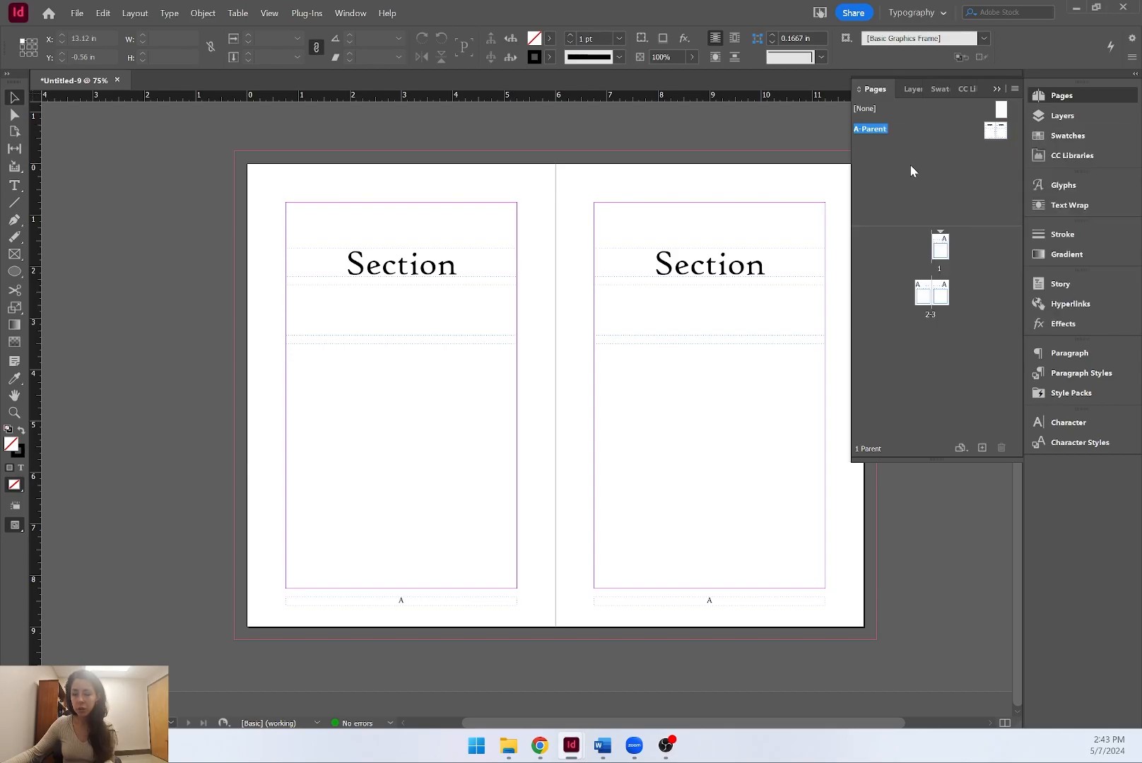
click(997, 133)
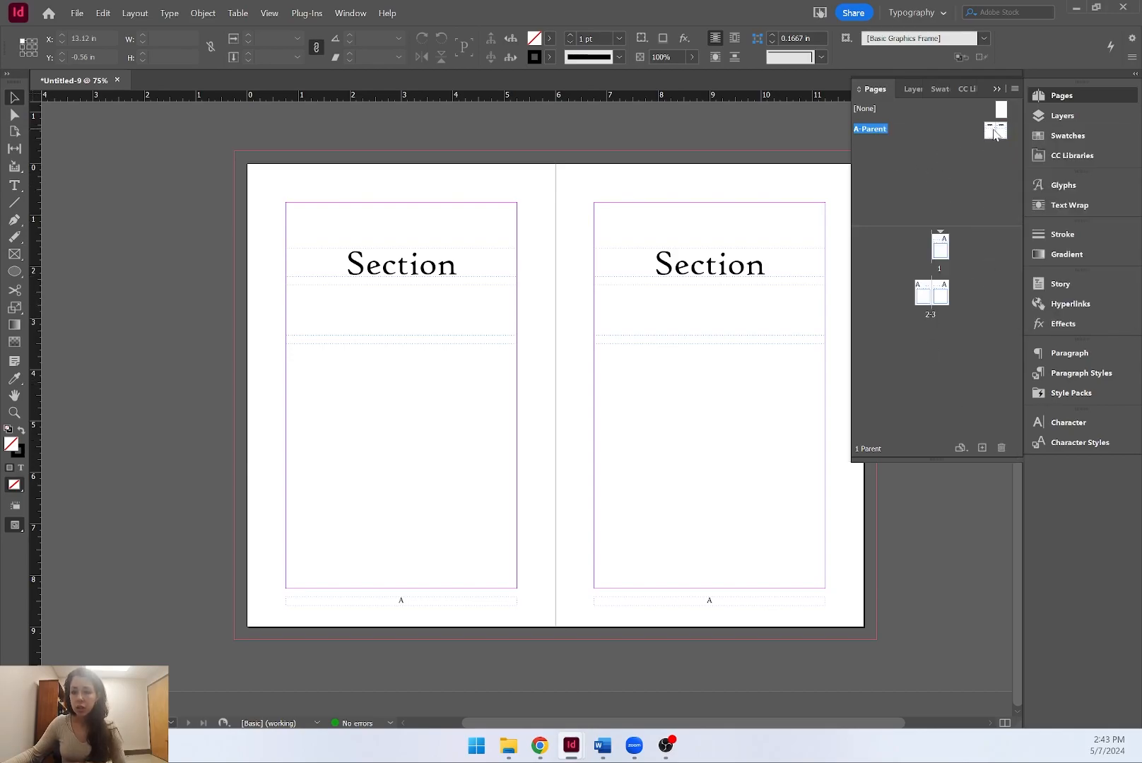
Create a second, blank two-page parent spread after A-Parent.
click(983, 452)
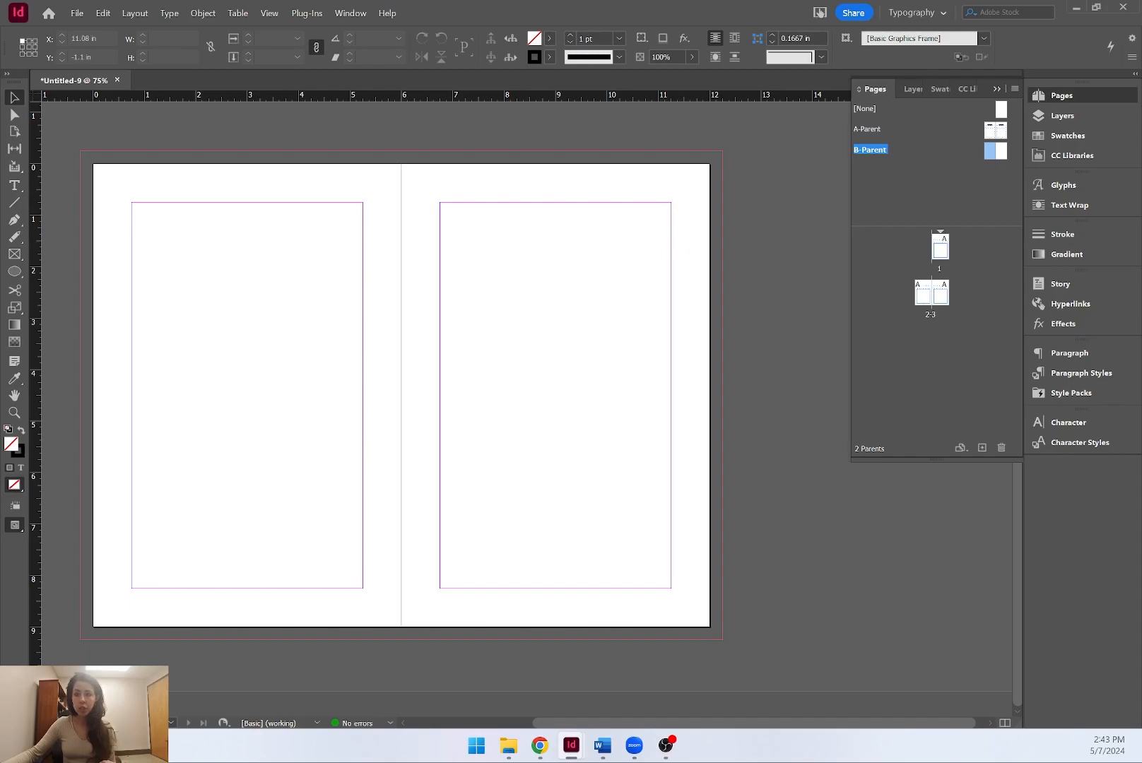
Open CHAPTER 1.indd, examine the running headers and page numbers on spread 2-3, and close the file.
drag(1141, 25, 460, 159)
scroll(494, 184, down, 5)
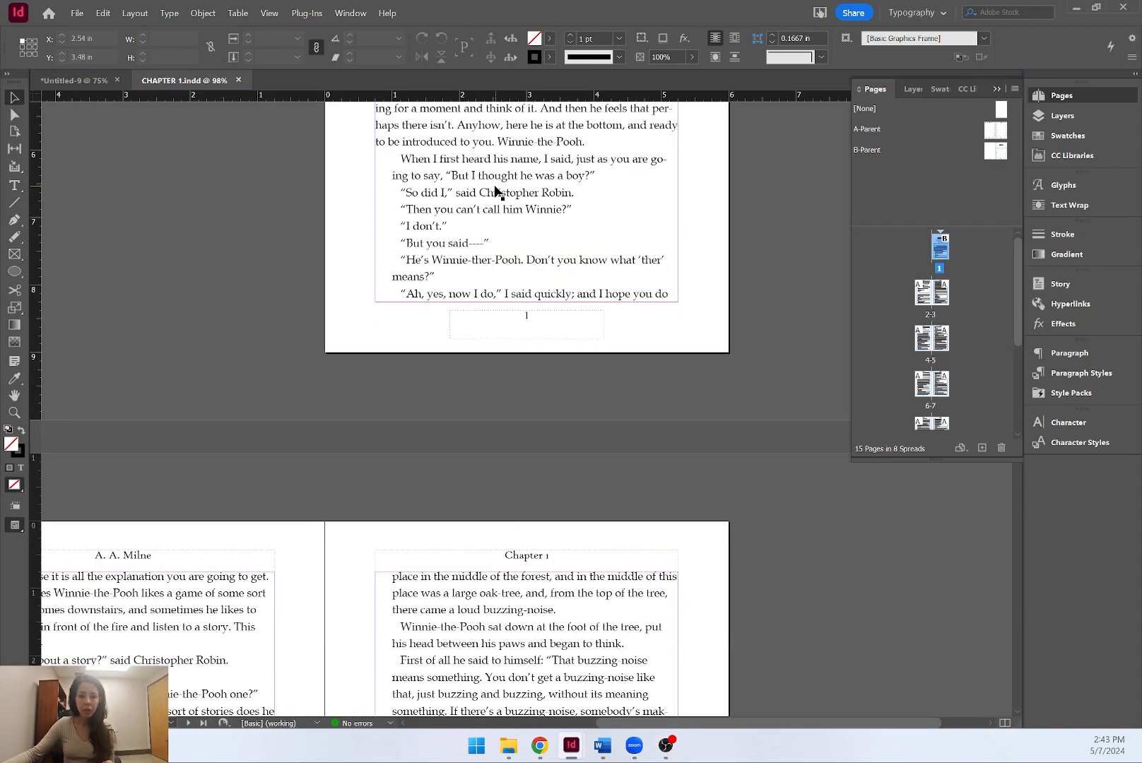
scroll(495, 191, down, 6)
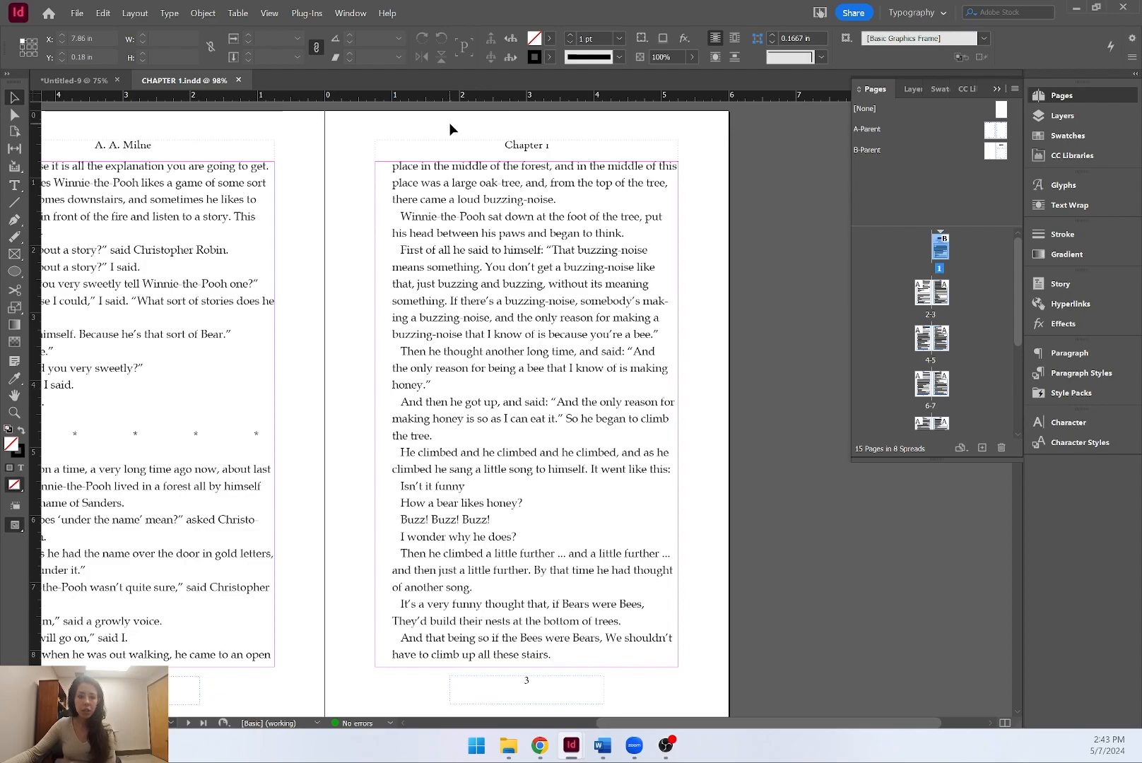
click(335, 131)
drag(328, 129, 495, 111)
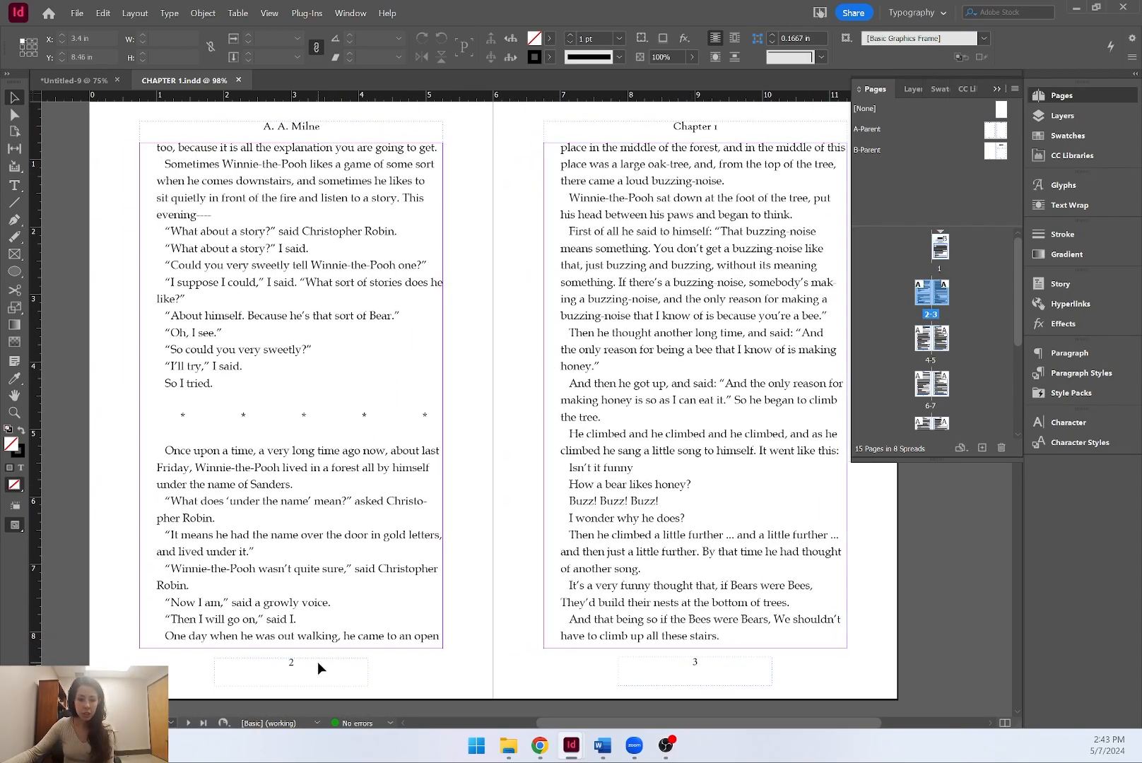
click(998, 90)
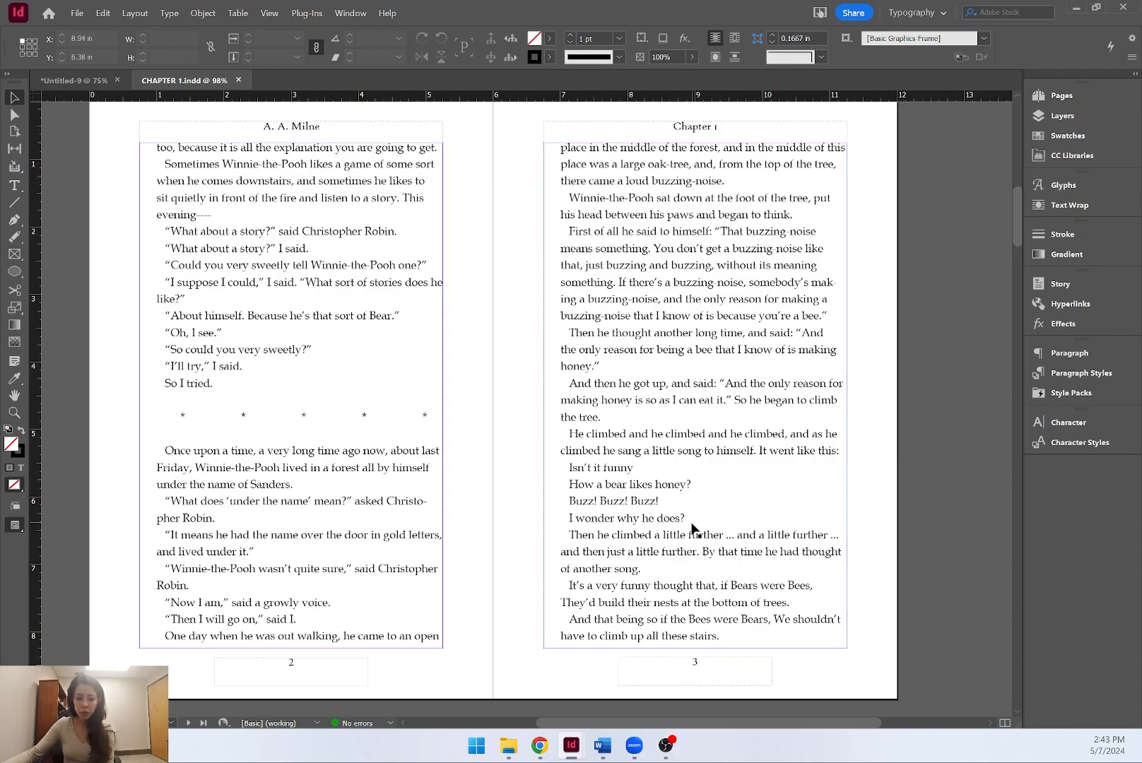
scroll(409, 152, up, 1)
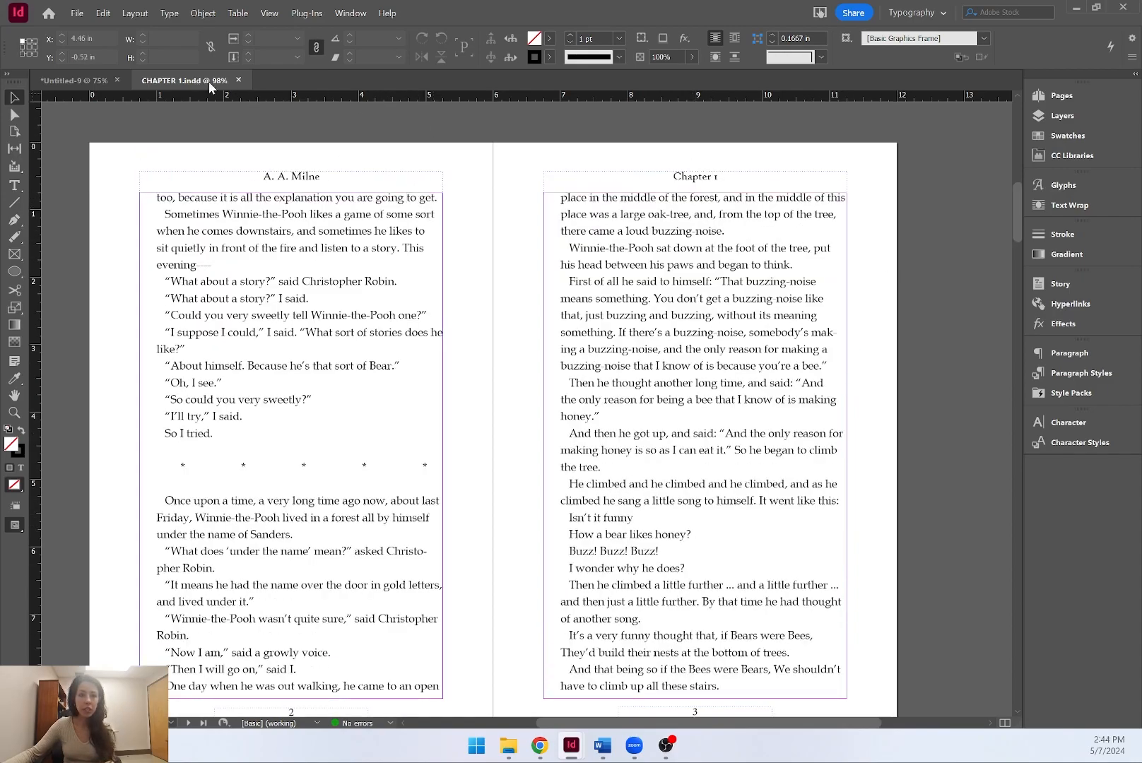
click(238, 79)
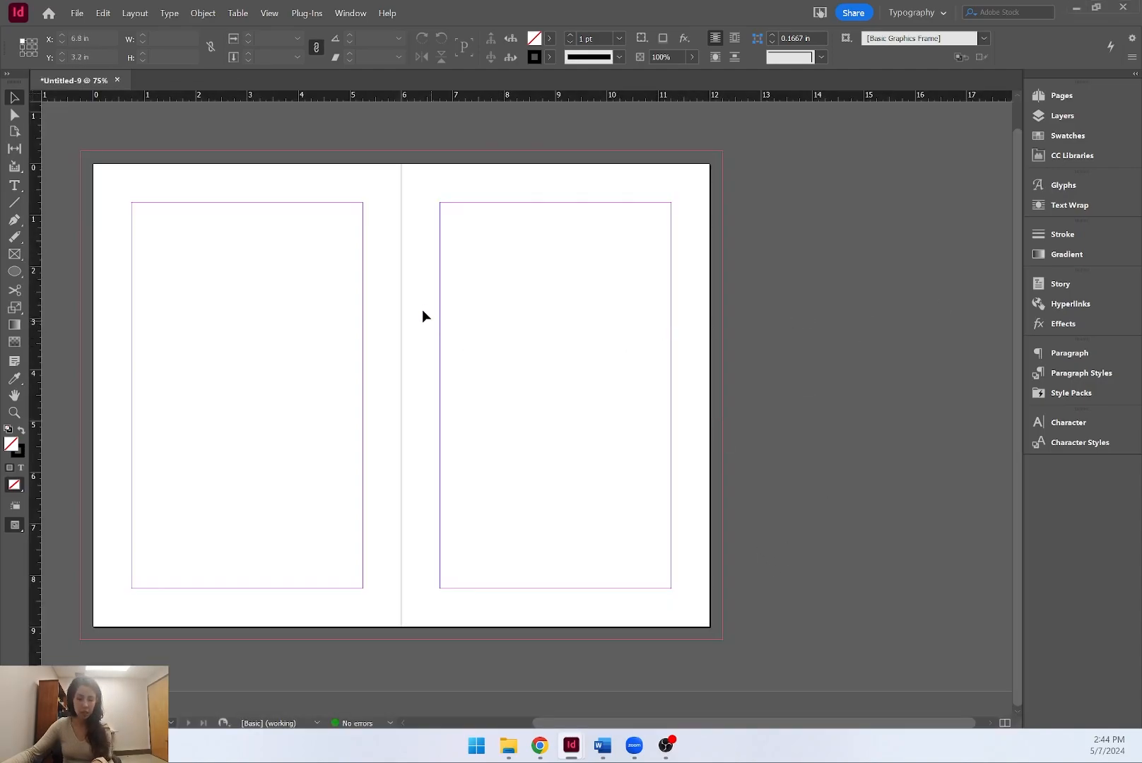
Draw a text frame above the margin box of B-Parent's left page and widen it to about 4.49 in.
click(17, 185)
drag(164, 182, 363, 203)
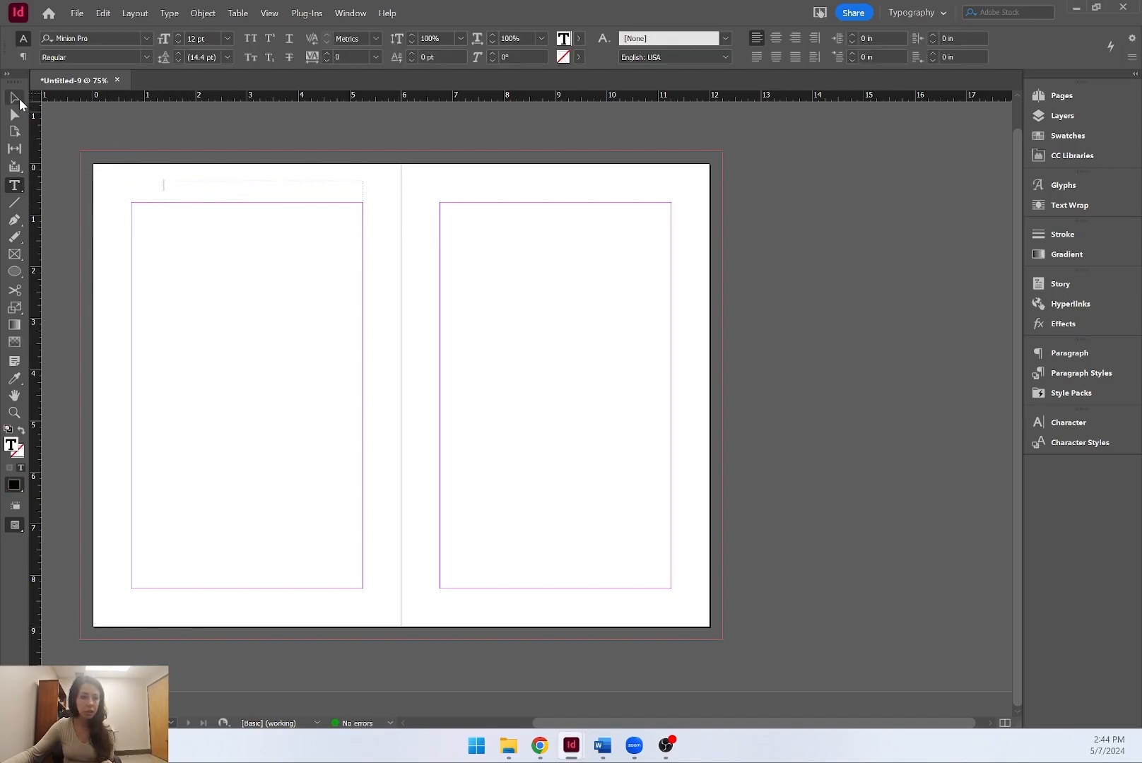
click(12, 96)
scroll(156, 192, up, 4)
drag(171, 189, 90, 188)
double_click(162, 188)
key(Escape)
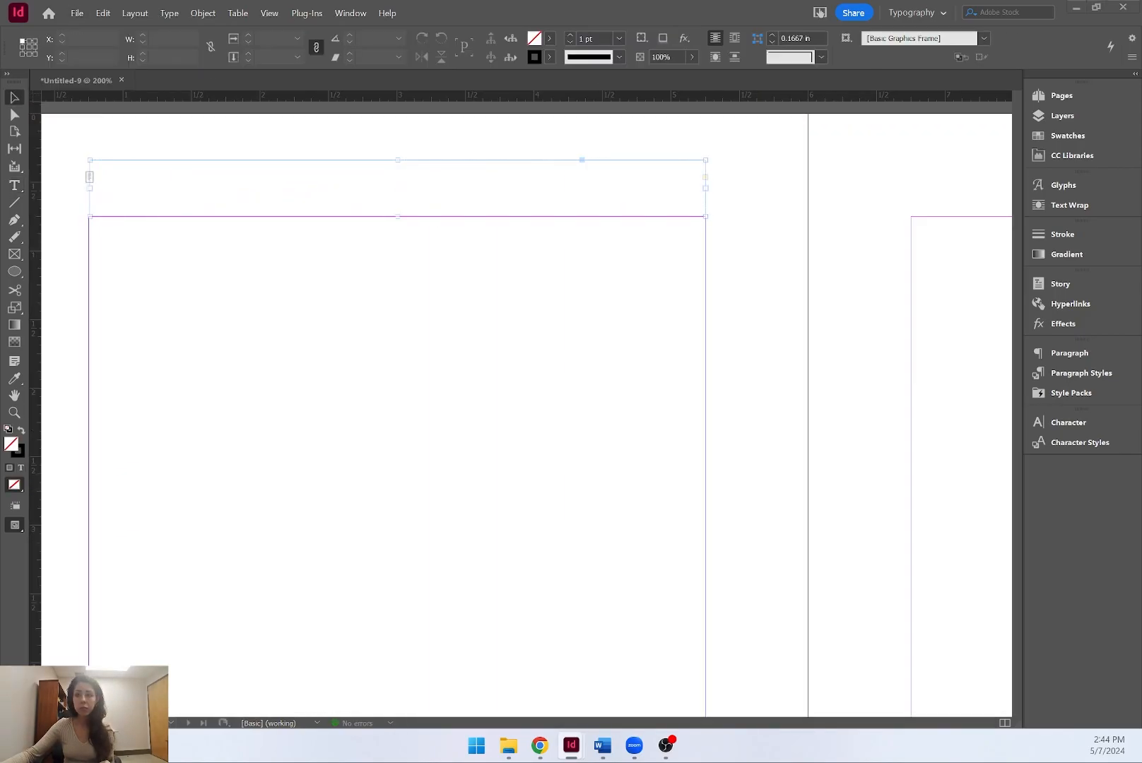
Enter the centred header "A. A. Milne" in the left page's frame and lower the frame's upper edge to shrink it.
double_click(462, 198)
text(A. A. Milne)
key(ctrl+a)
key(ctrl+shift+c)
key(Escape)
drag(397, 160, 397, 195)
Set the "A. A. Milne" header in High Tower Text and raise its frame to about Y 0.475 in.
triple_click(396, 199)
click(146, 38)
click(99, 105)
click(14, 97)
click(558, 283)
scroll(86, 114, down, 3)
drag(238, 164, 238, 150)
Duplicate the "A. A. Milne" header frame onto the right parent page at the same height and clear the copy's text.
alt+drag(238, 151, 650, 151)
click(648, 212)
double_click(650, 152)
key(ctrl+a)
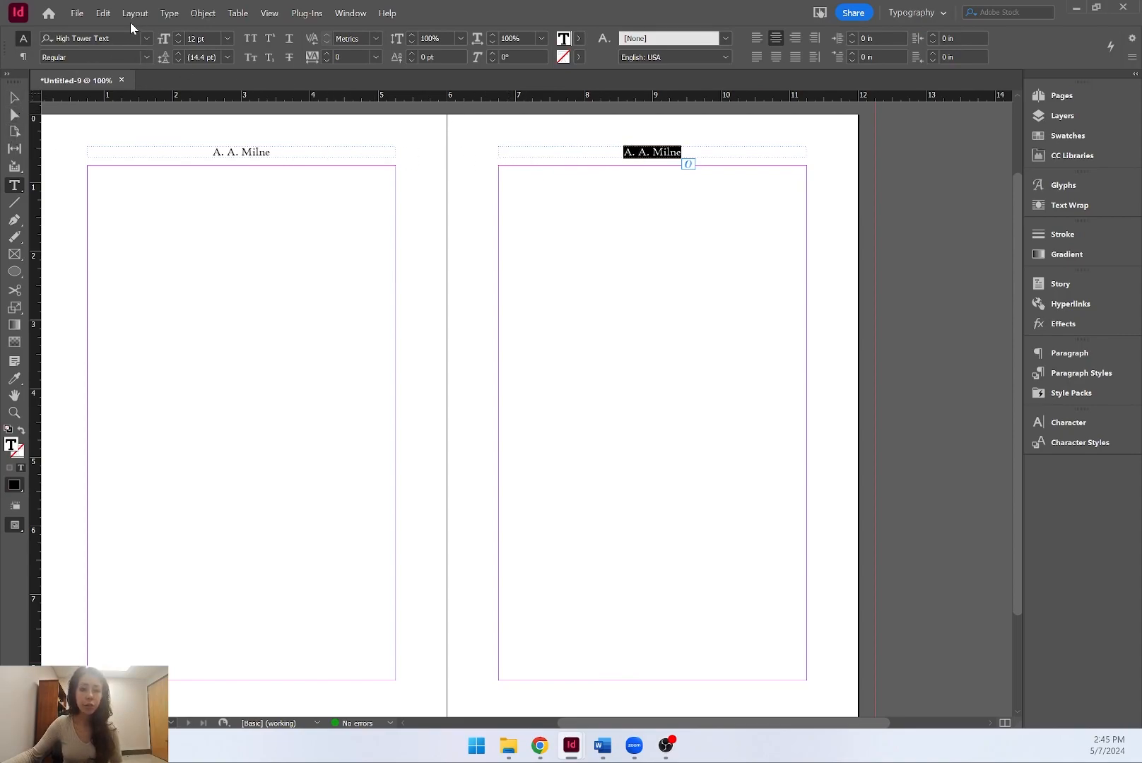
key(BackSpace)
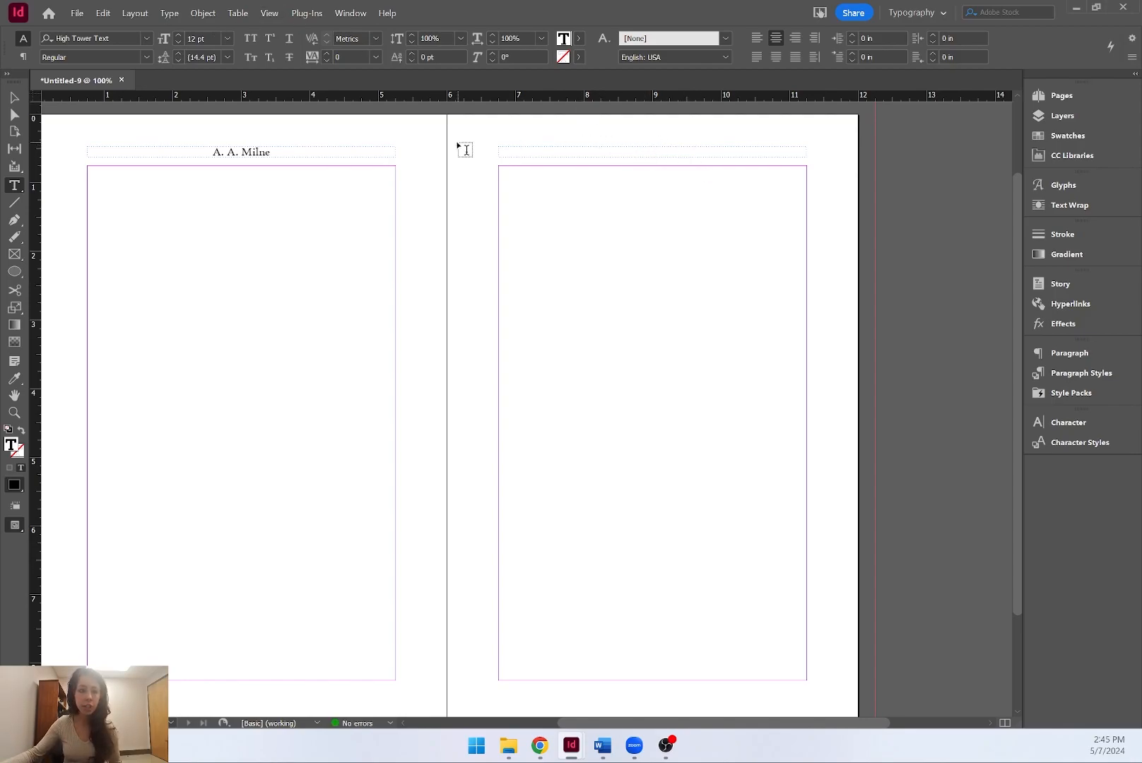
Insert a Section Marker in the right parent page's empty header frame.
click(170, 13)
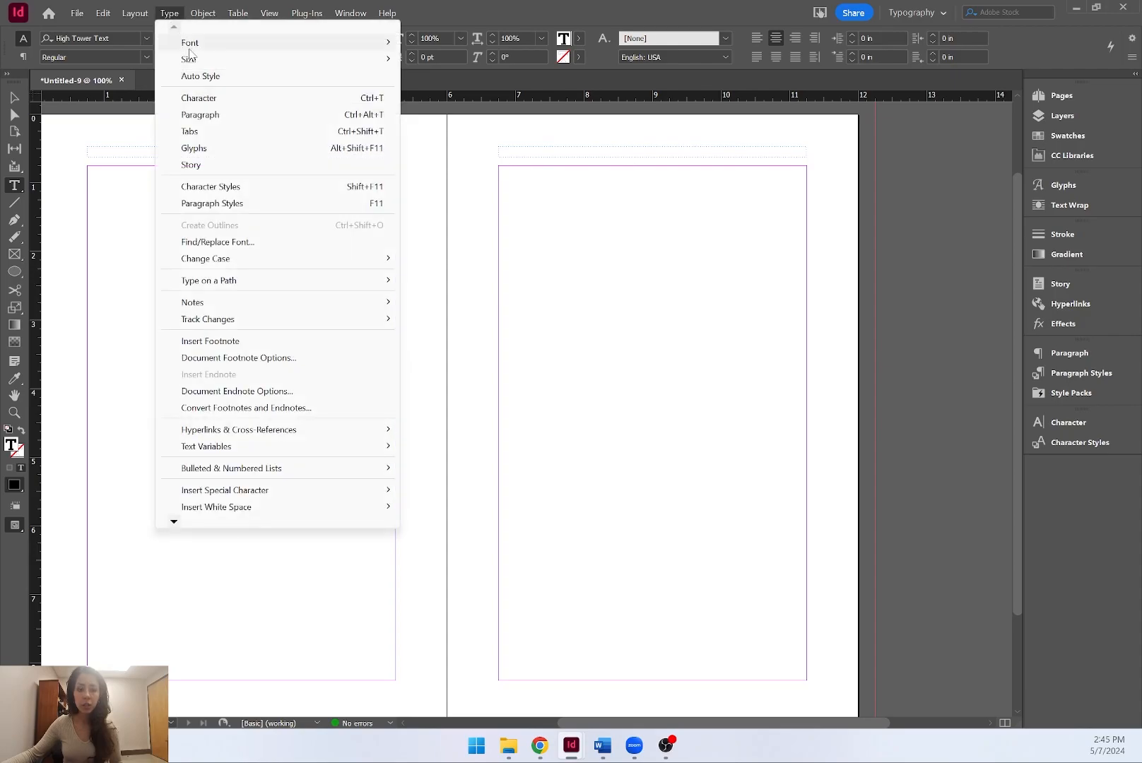
mouse_move(281, 498)
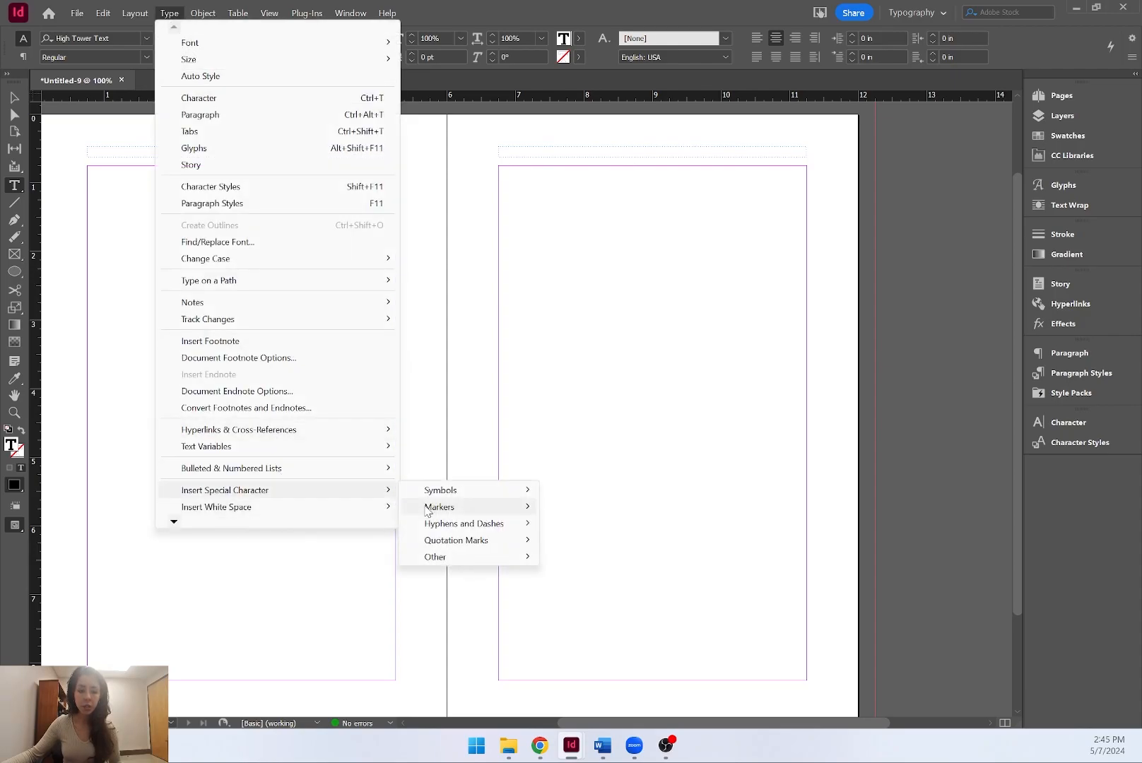
mouse_move(436, 510)
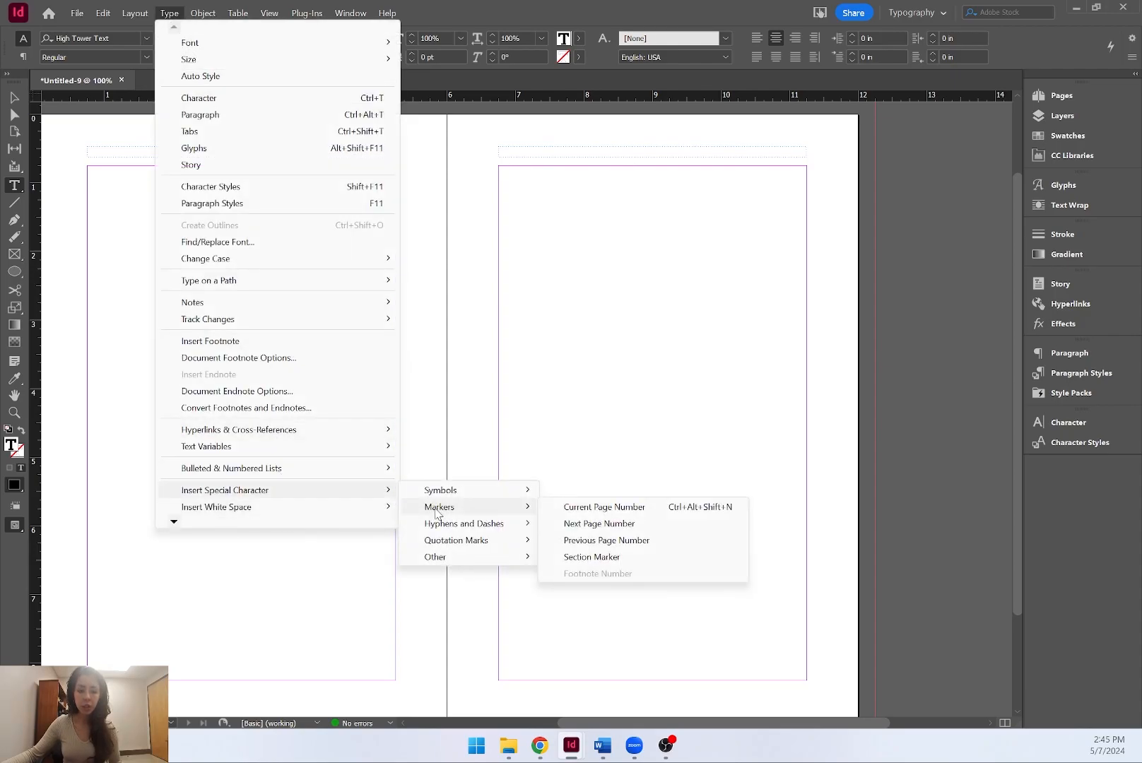
click(615, 564)
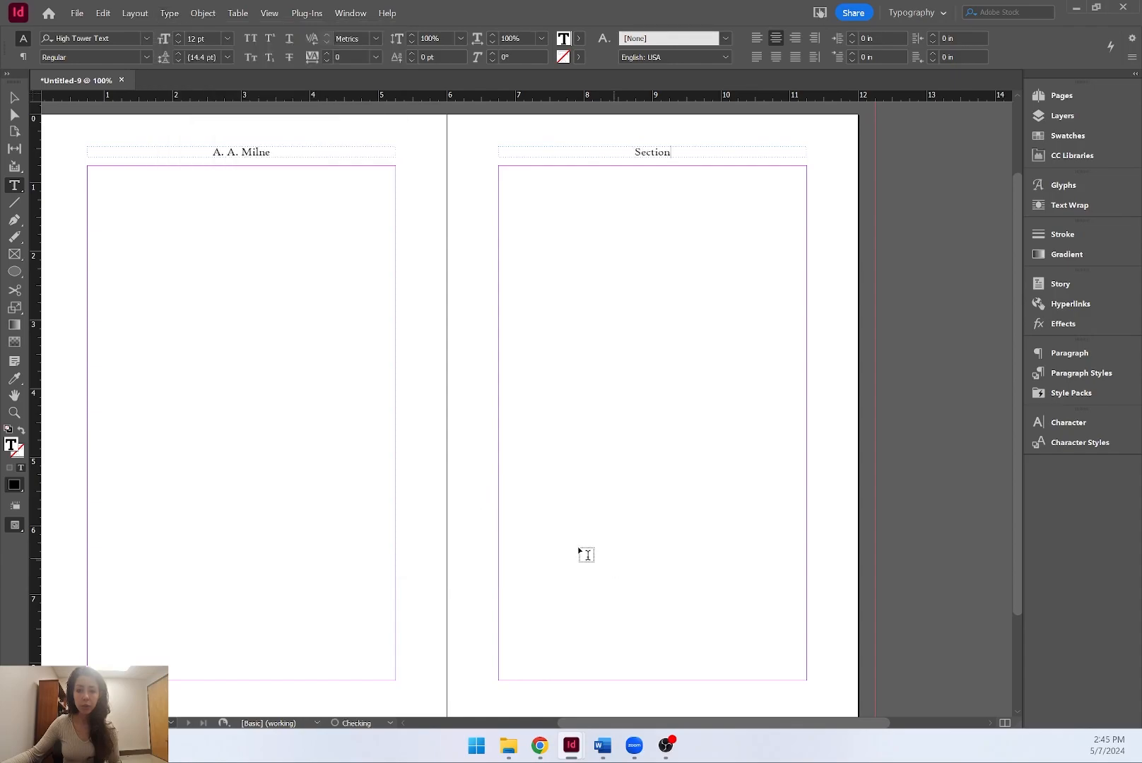
click(14, 96)
scroll(358, 253, down, 3)
scroll(357, 254, up, 3)
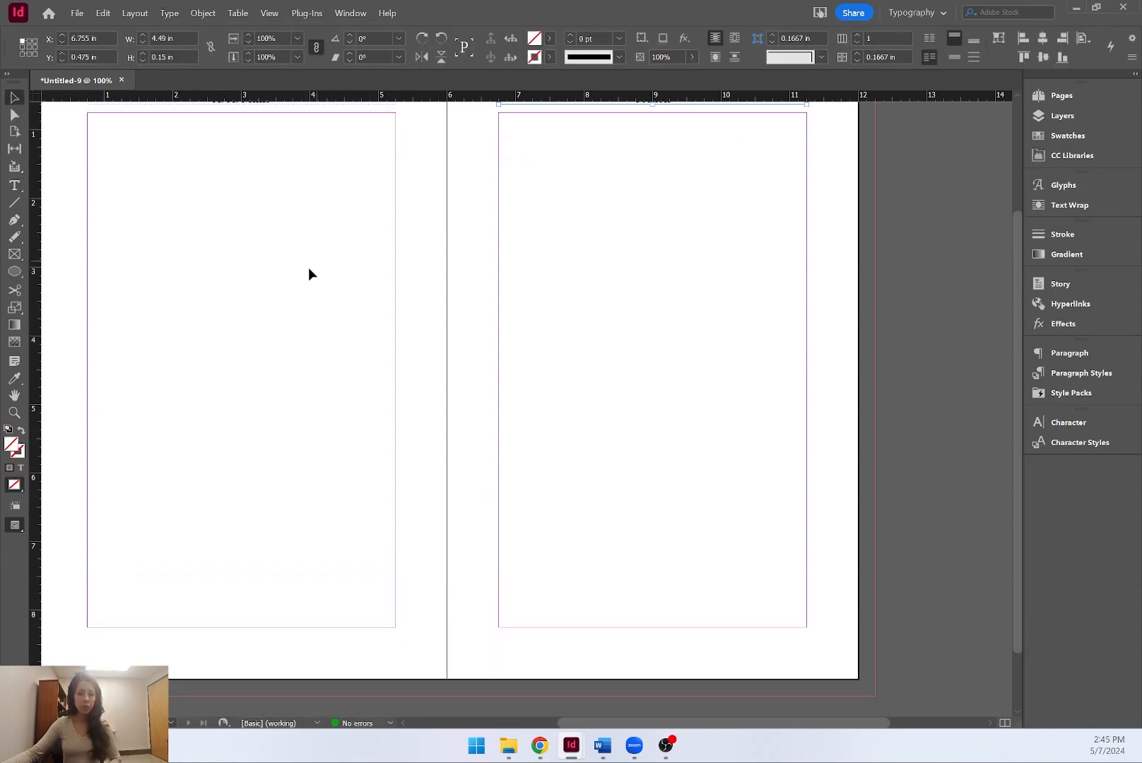
scroll(253, 172, up, 3)
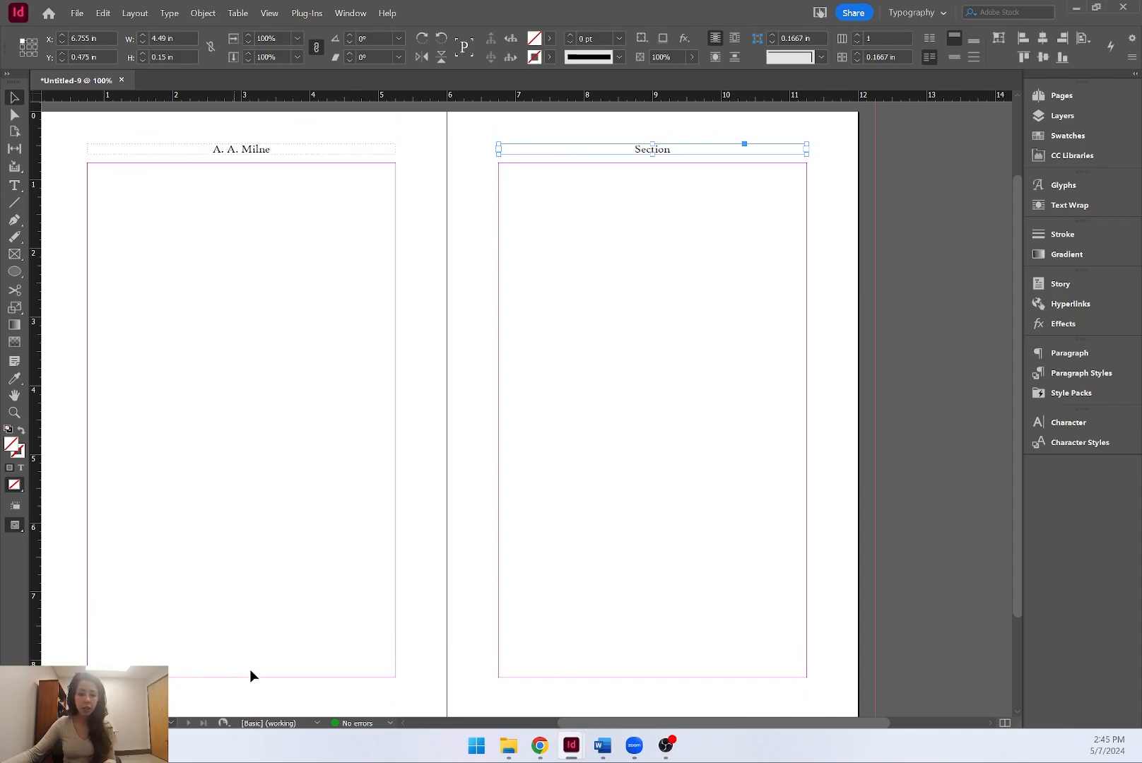
Copy the page-number frame from A-Parent's left page and paste it in place on B-Parent's left page.
click(1088, 97)
double_click(993, 129)
click(704, 288)
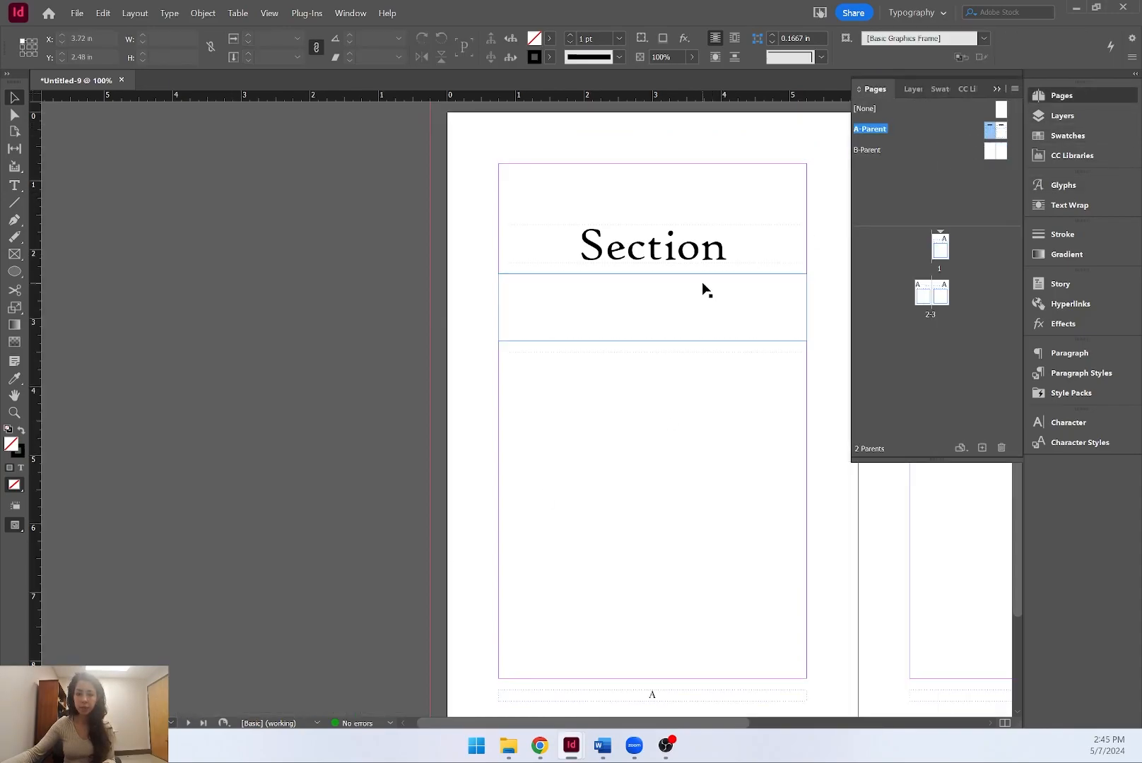
click(653, 456)
click(657, 694)
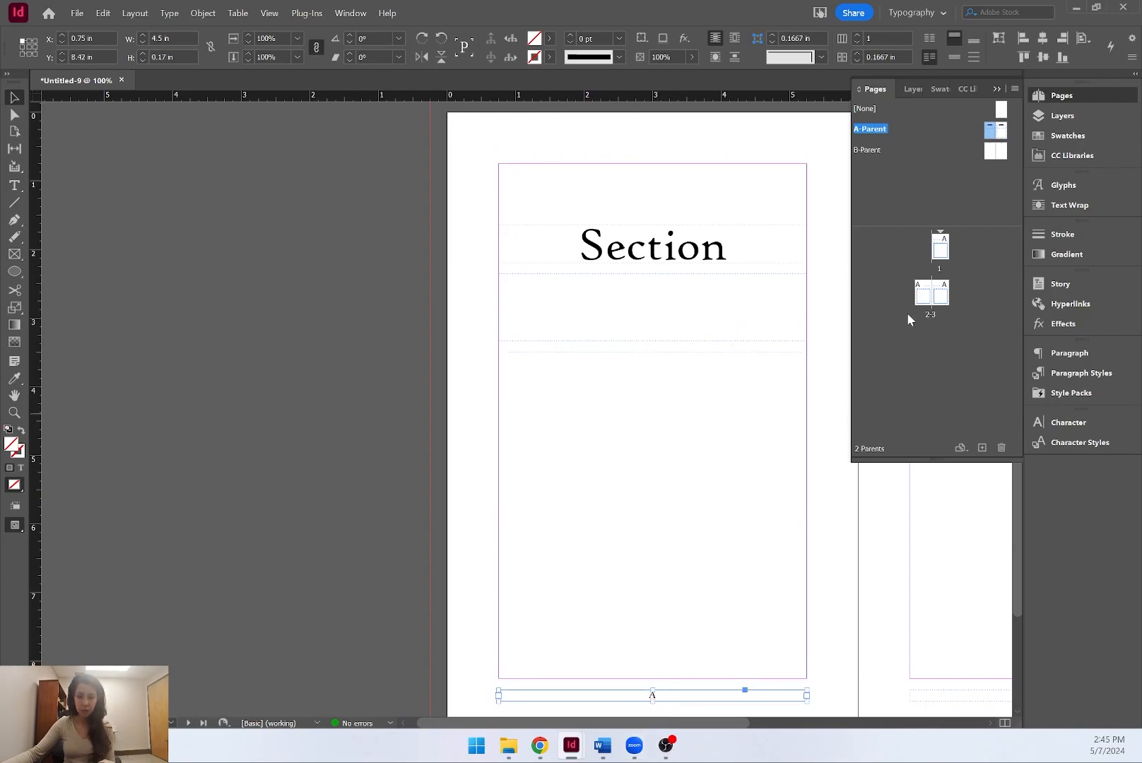
double_click(994, 150)
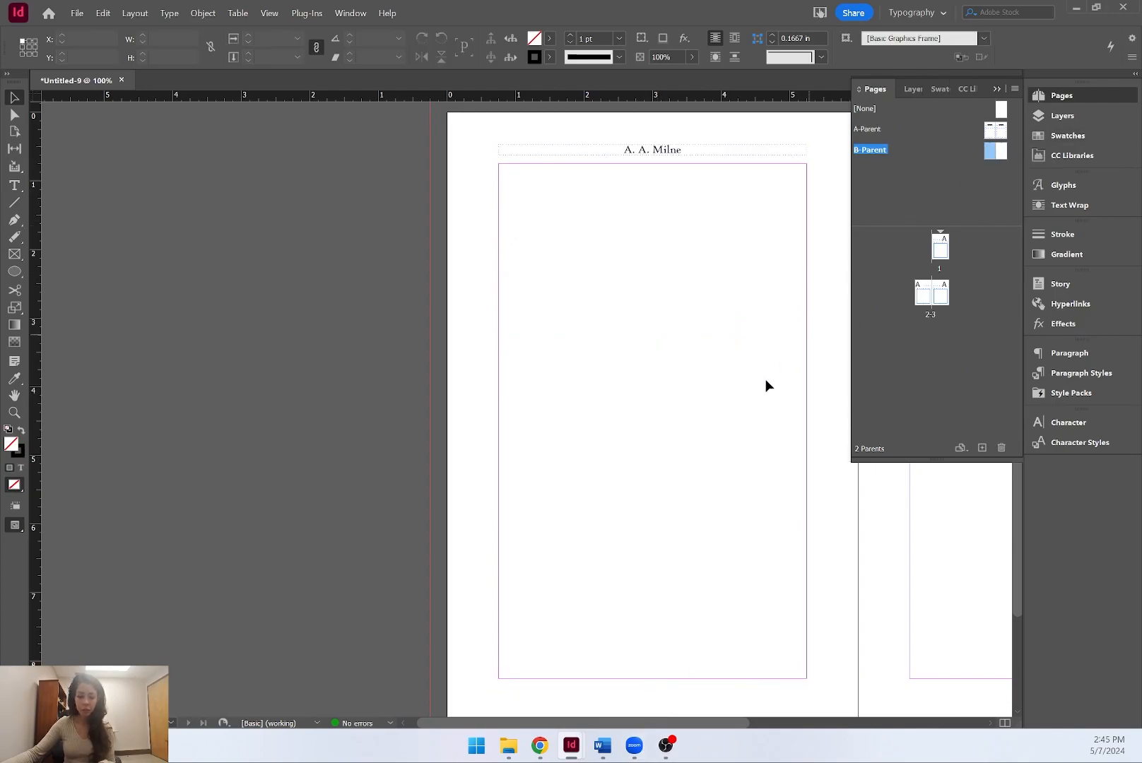
key(ctrl+alt+shift+v)
click(668, 427)
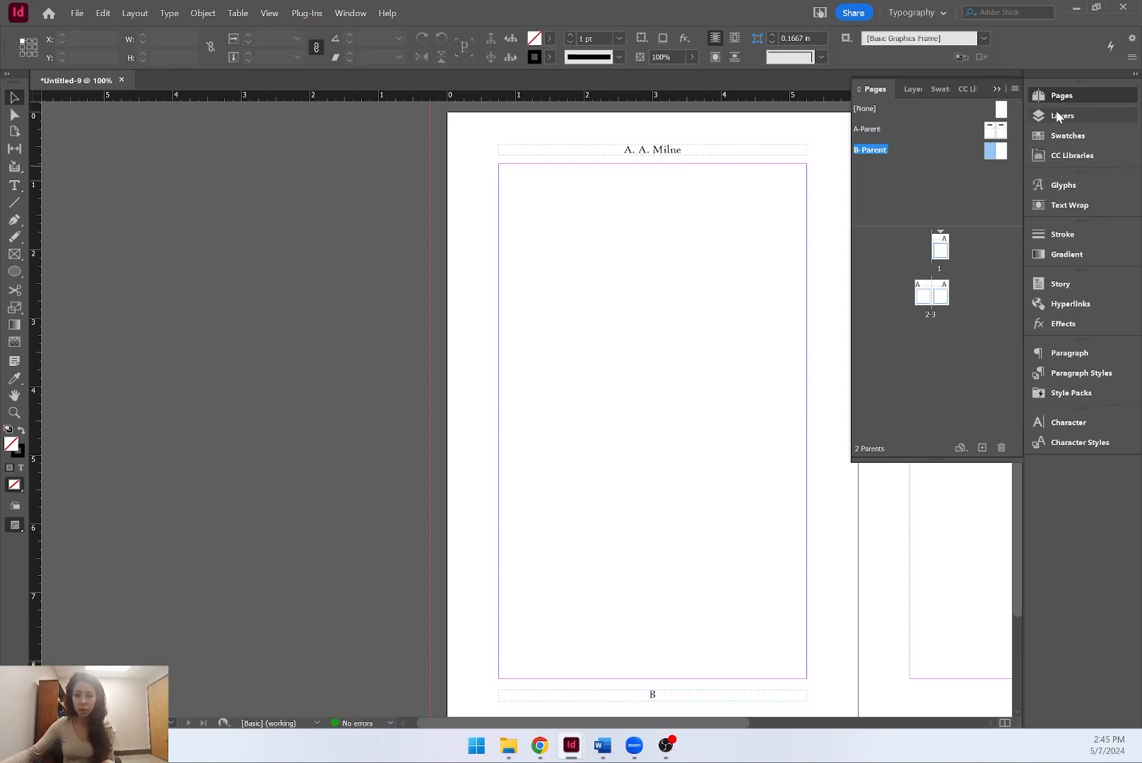
click(998, 89)
Duplicate the page-number frame onto B-Parent's right page at about X 6.755 in, Y 8.505 in.
scroll(848, 238, right, 6)
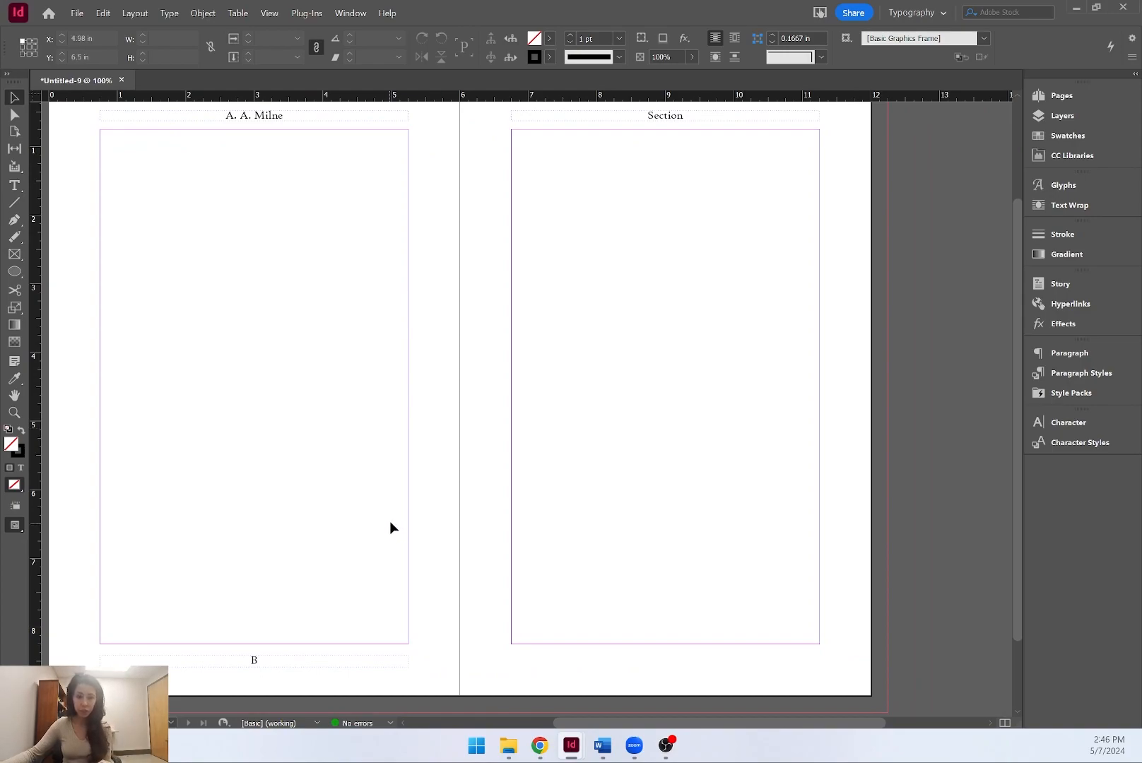
click(263, 665)
drag(262, 665, 676, 672)
click(728, 562)
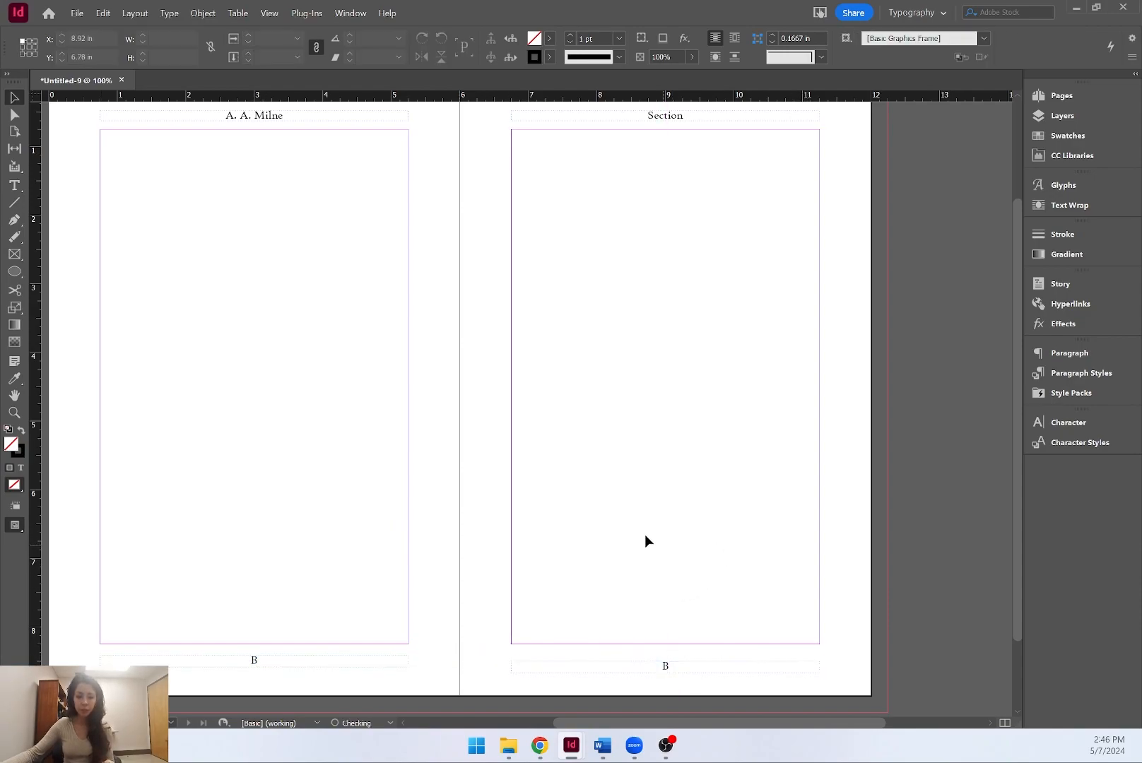
Check the positions and sizes of the header and page-number frames on both B-Parent pages.
scroll(648, 568, up, 1)
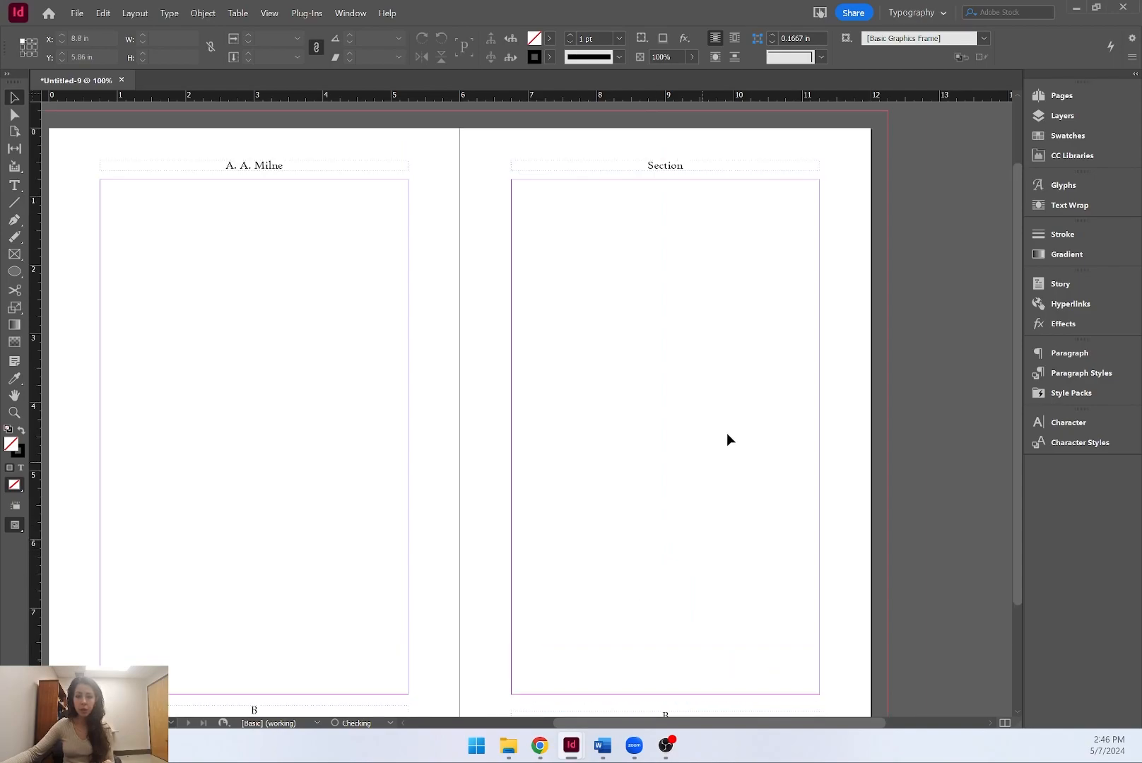
scroll(726, 440, down, 1)
click(586, 671)
click(330, 659)
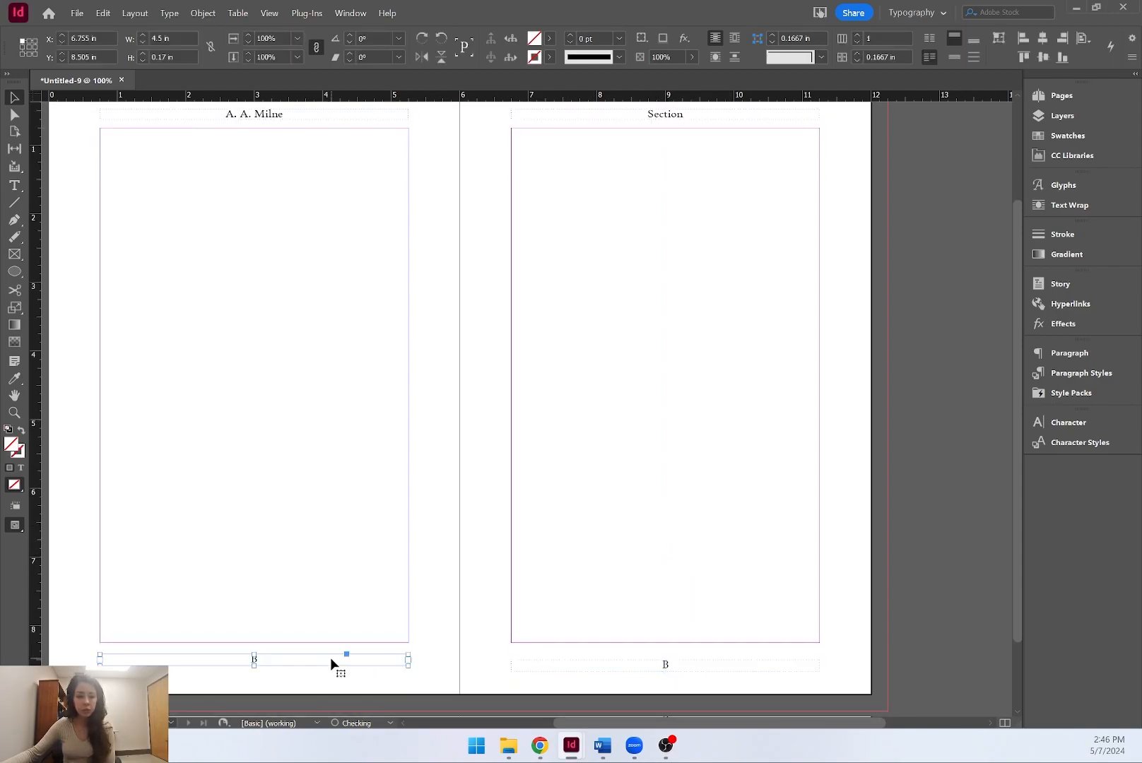
click(668, 219)
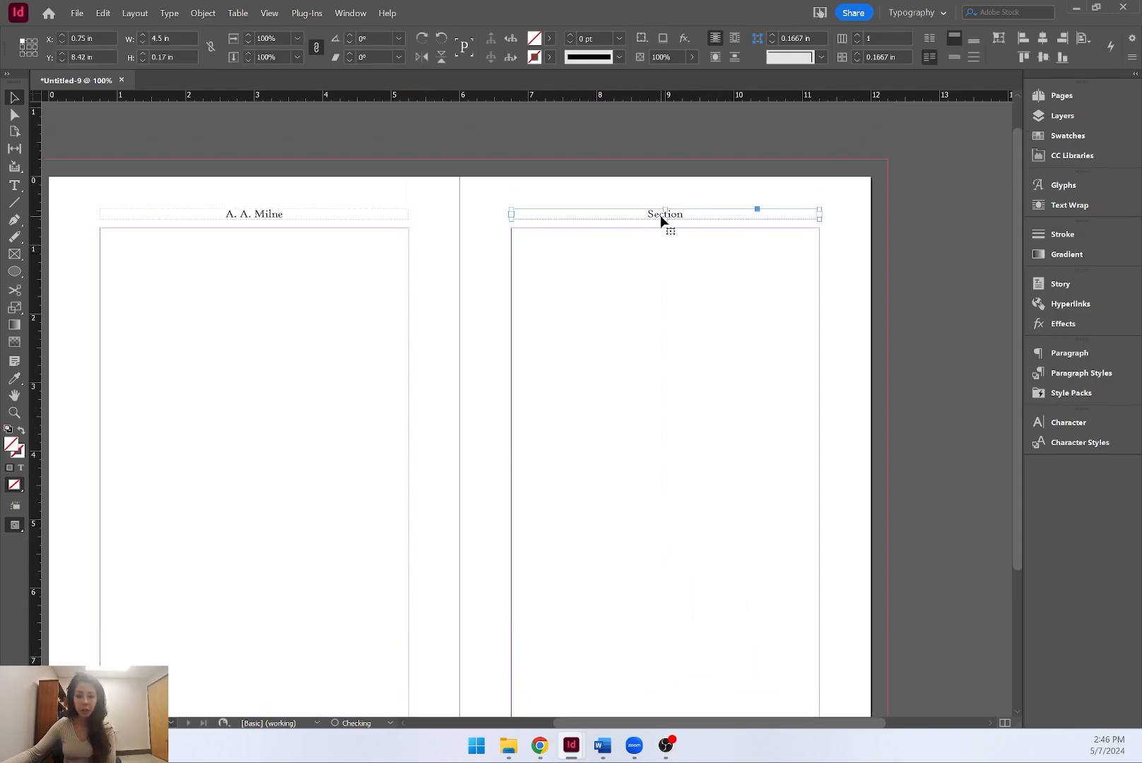
click(397, 223)
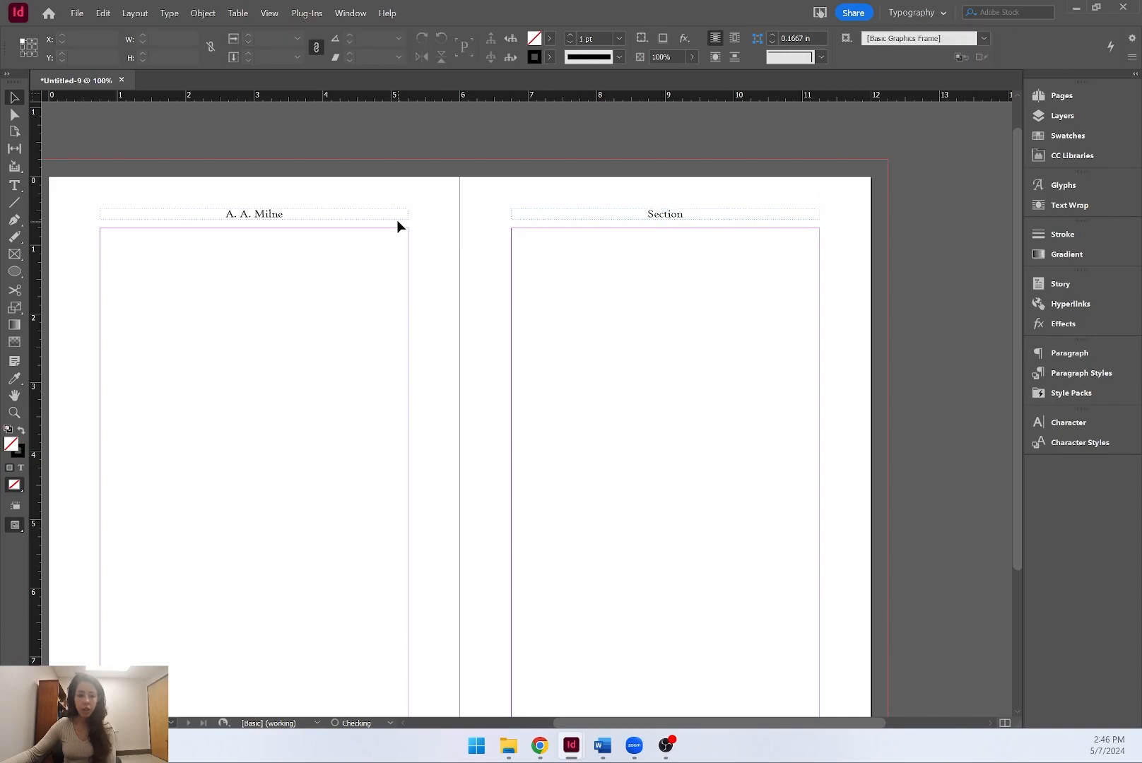
click(279, 223)
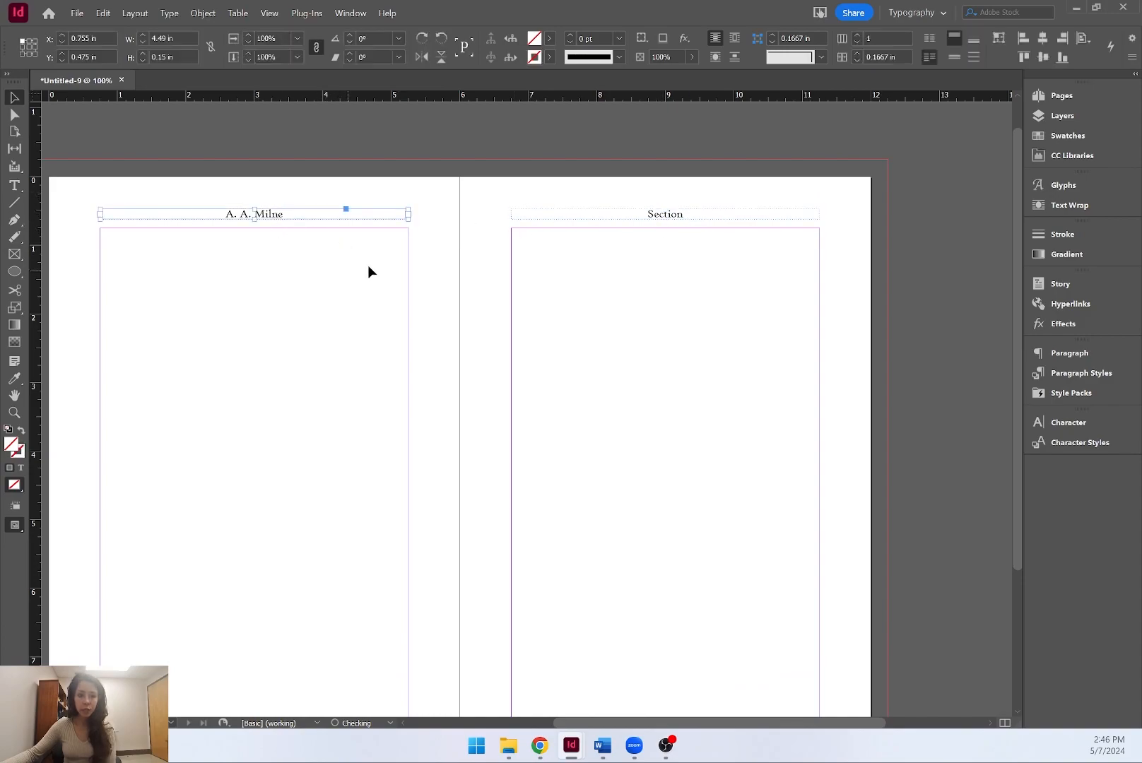
click(564, 430)
scroll(576, 417, down, 3)
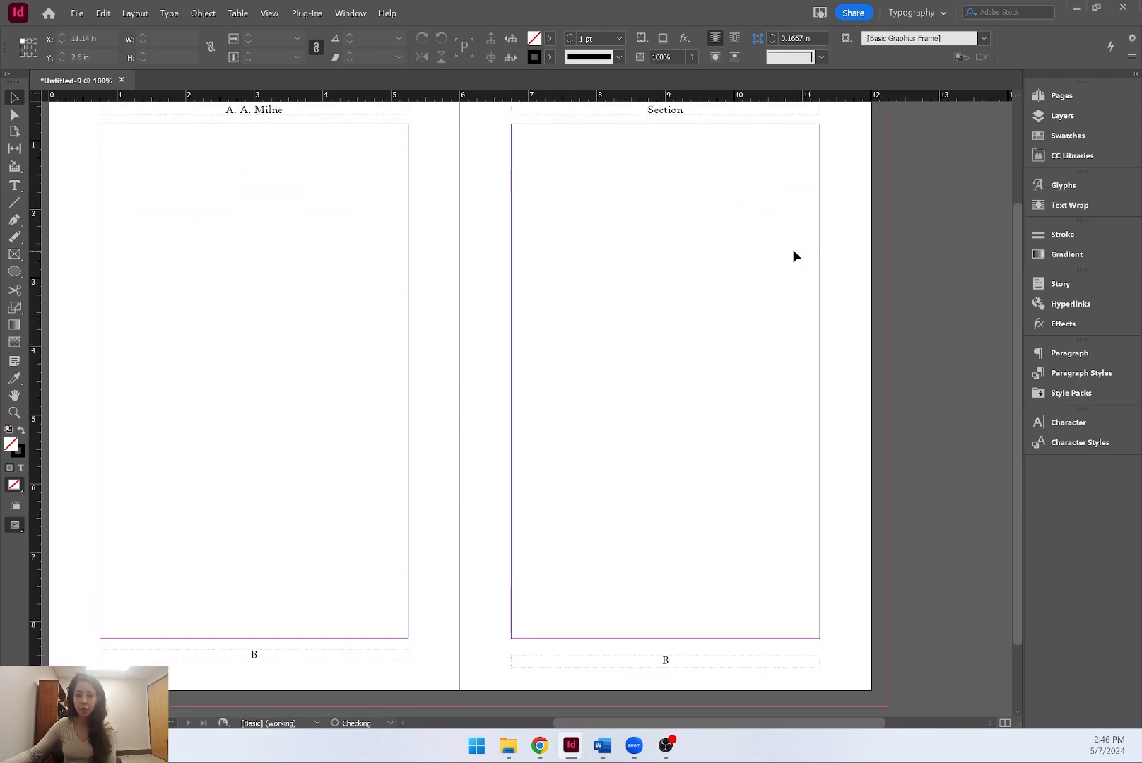
Open page 1 and examine how the A-Parent frames appear on it and on spread 2-3.
click(1080, 102)
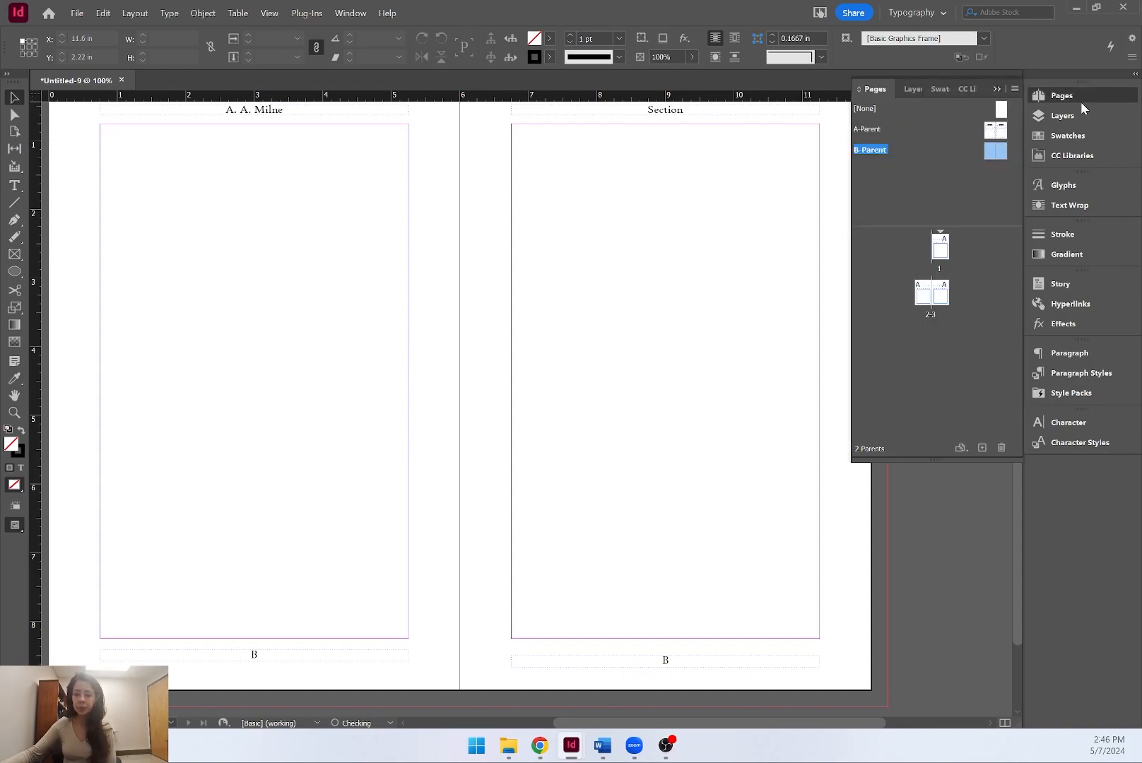
click(995, 132)
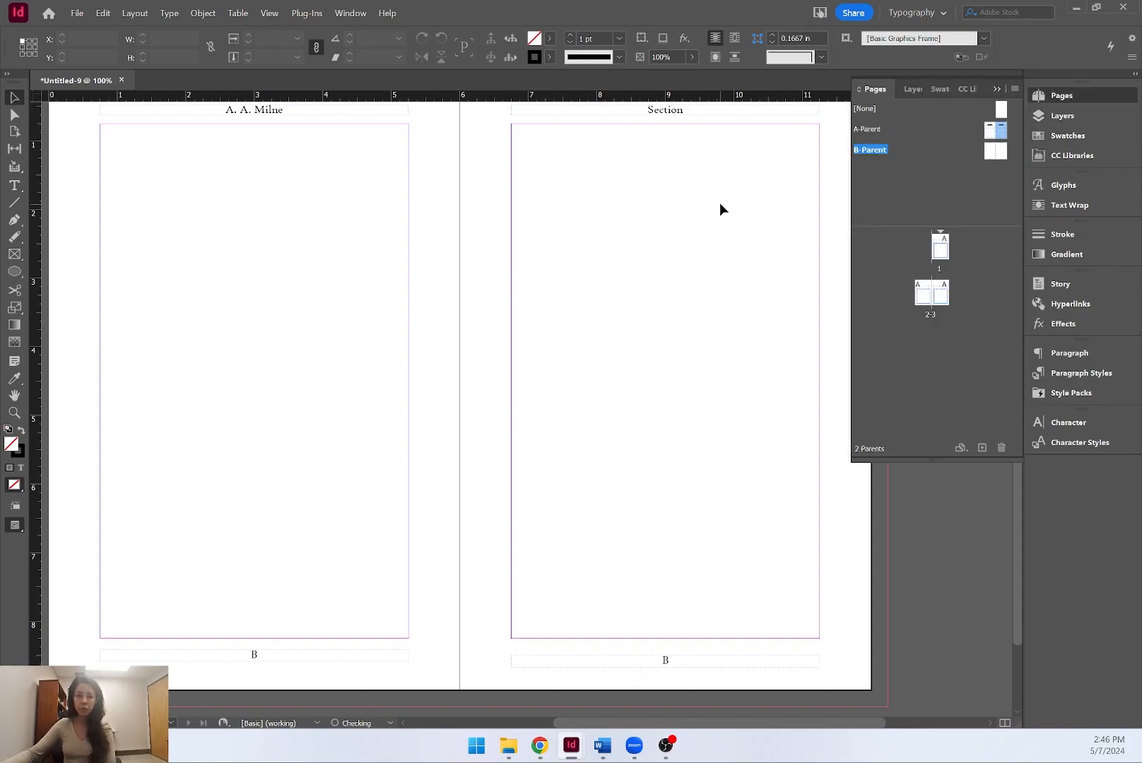
click(930, 295)
double_click(942, 251)
click(641, 277)
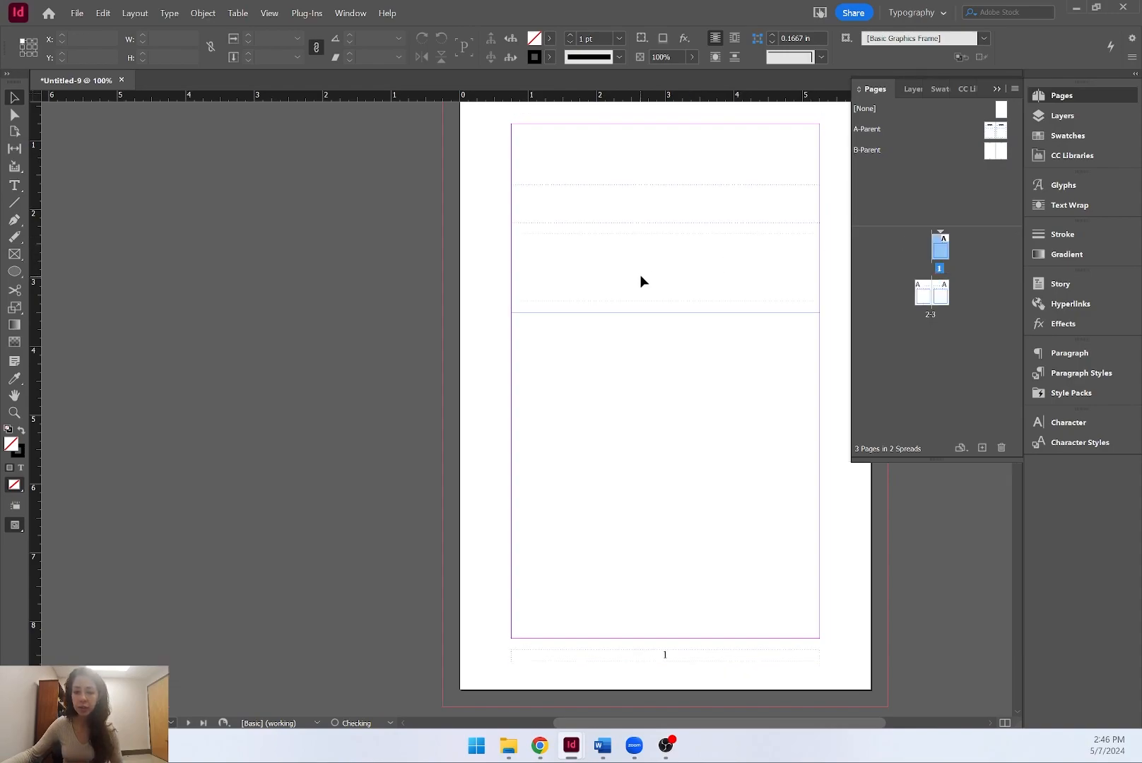
click(996, 91)
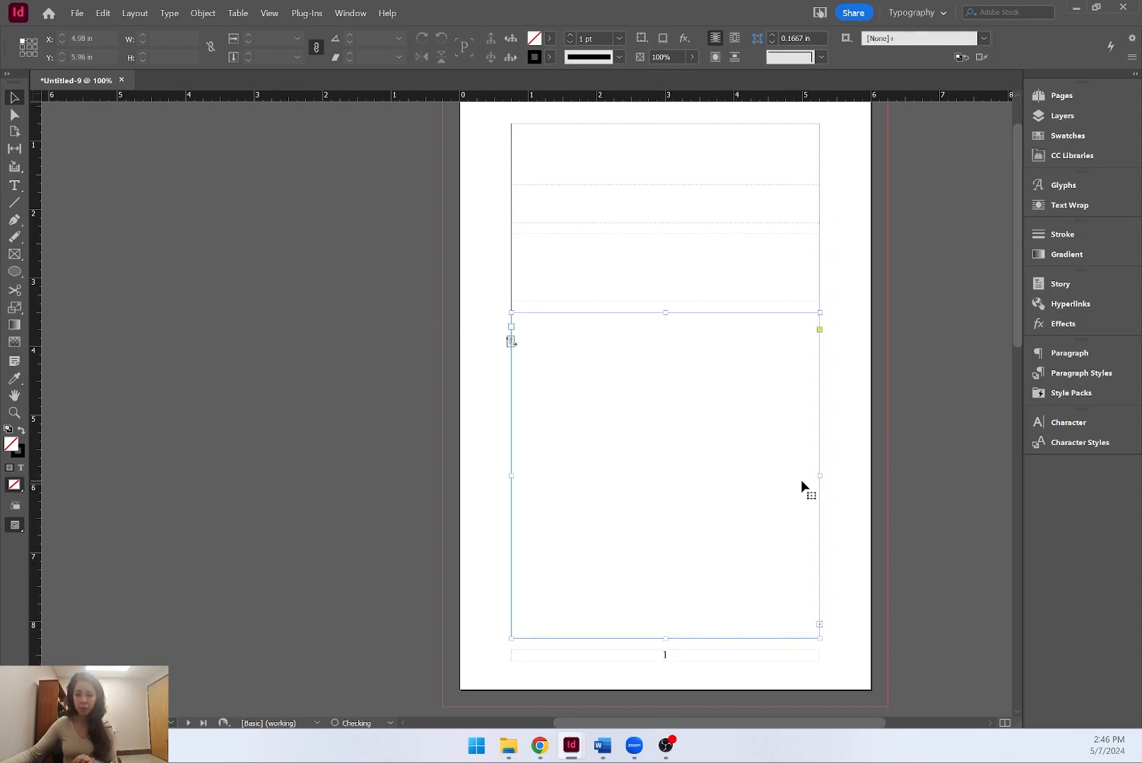
drag(854, 463, 610, 465)
scroll(522, 438, down, 3)
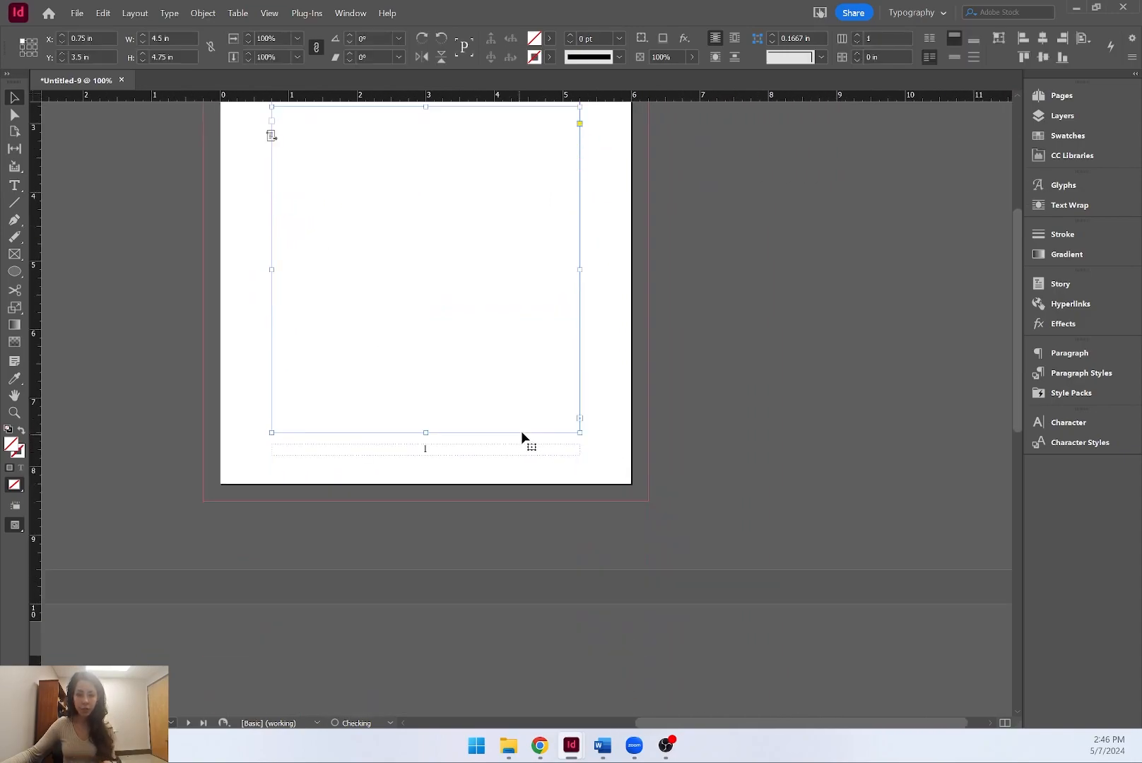
scroll(564, 374, down, 7)
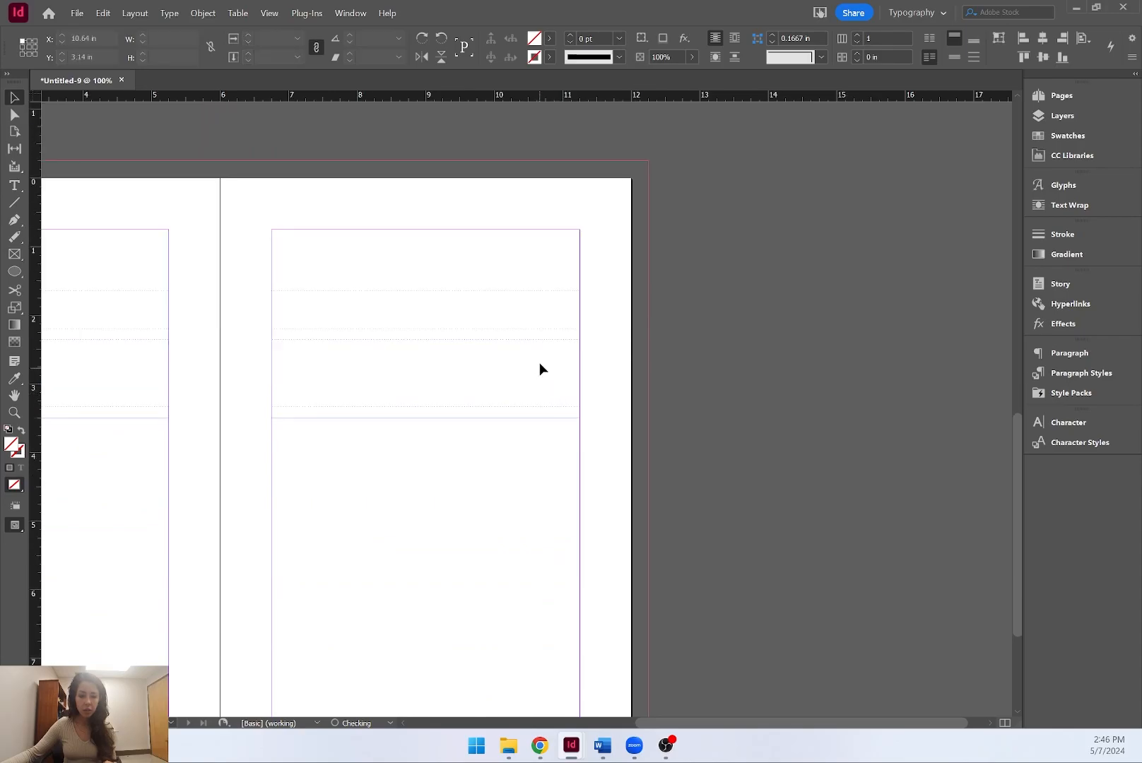
Apply B-Parent to pages 2-3 in place of A-Parent.
drag(540, 416, 841, 299)
click(785, 412)
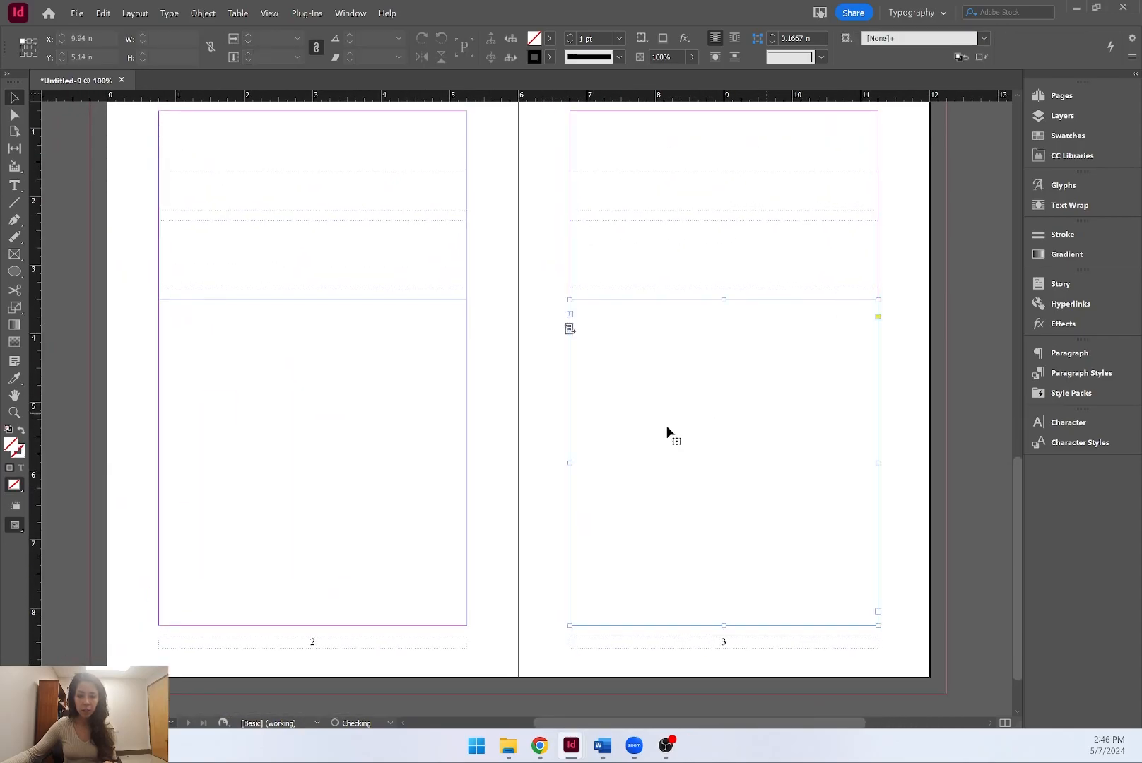
scroll(782, 643, up, 3)
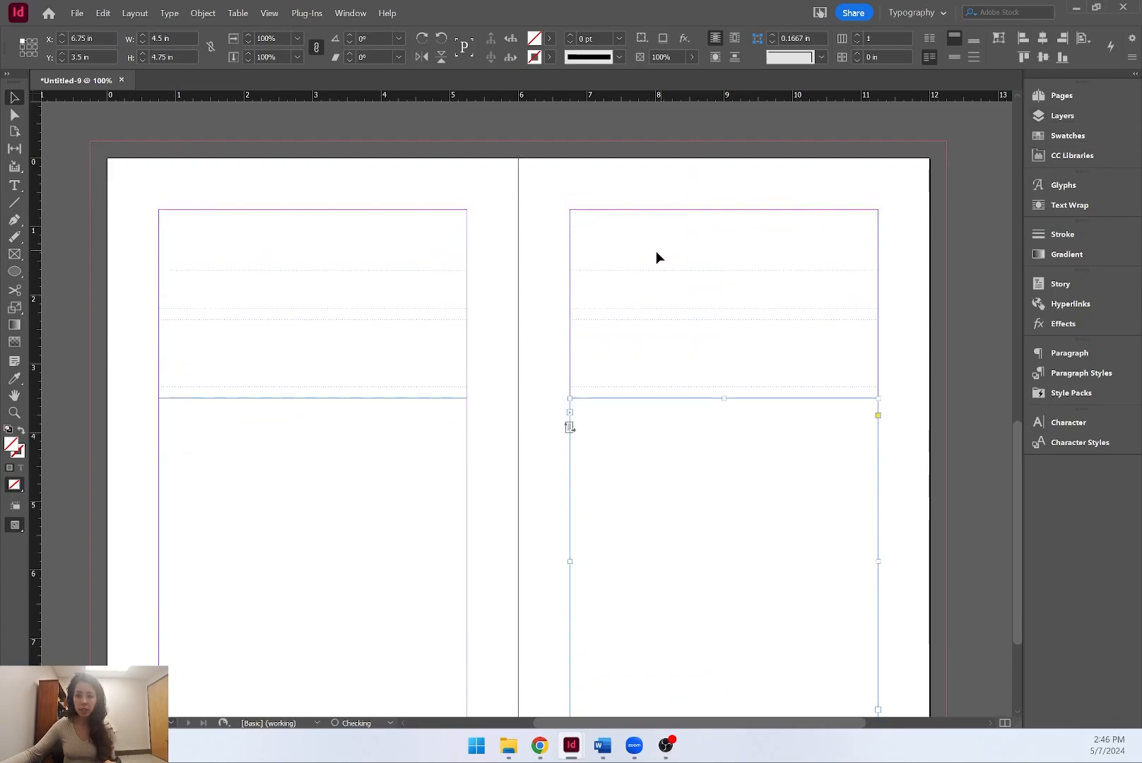
key(ctrl+minus)
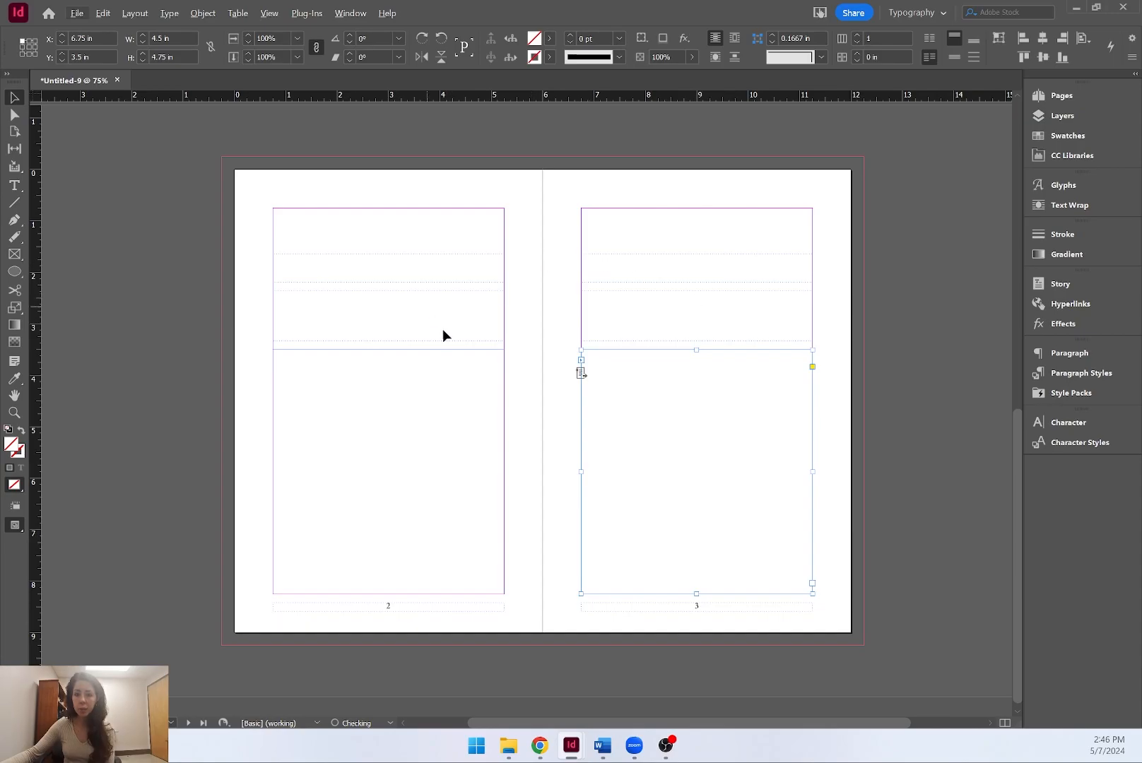
click(1097, 115)
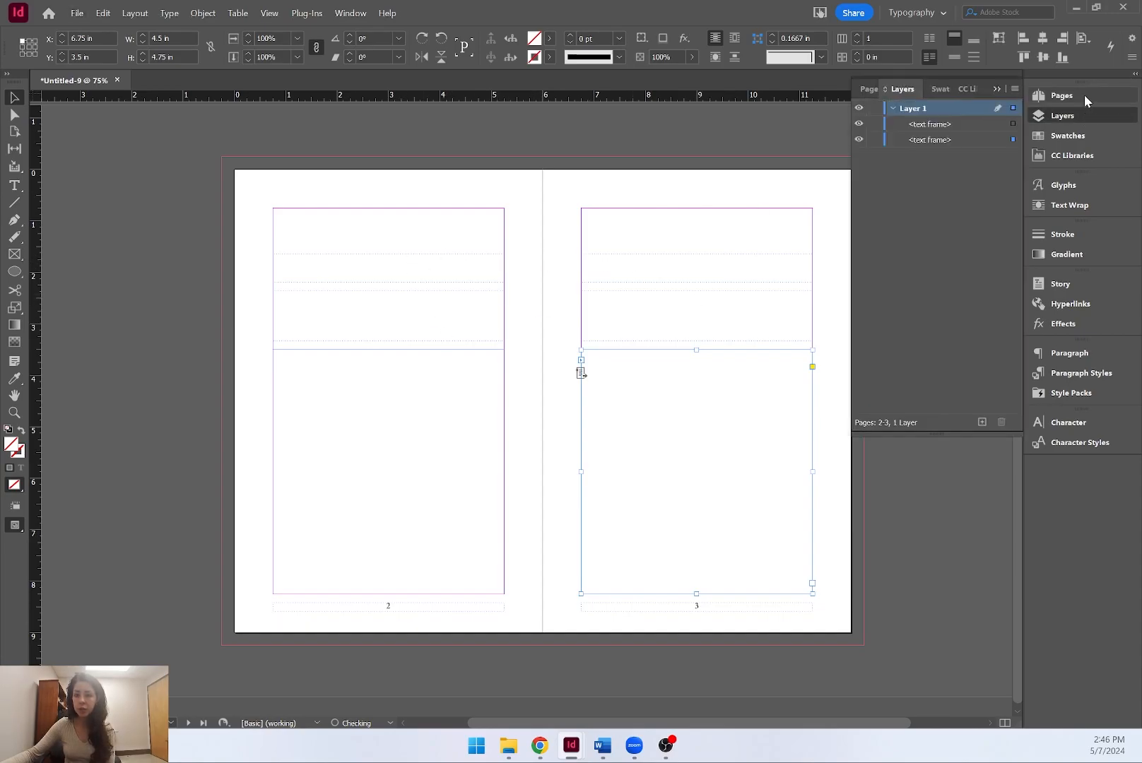
click(1085, 96)
right_click(926, 292)
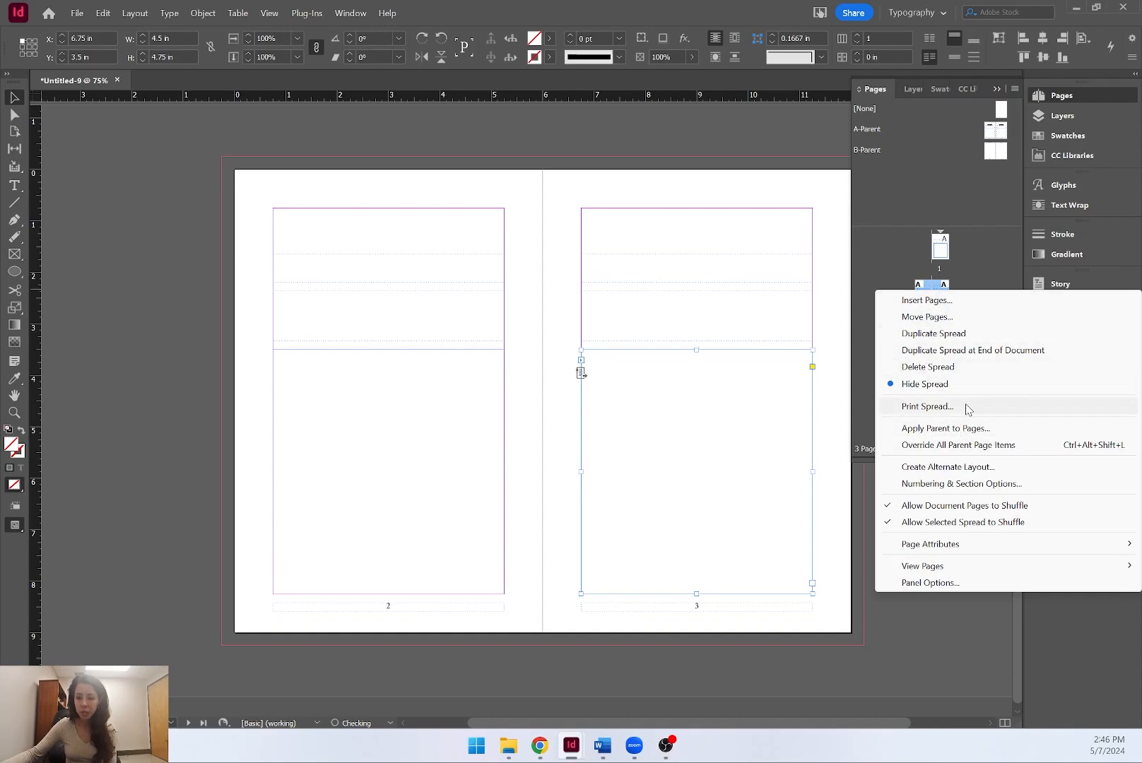
click(972, 428)
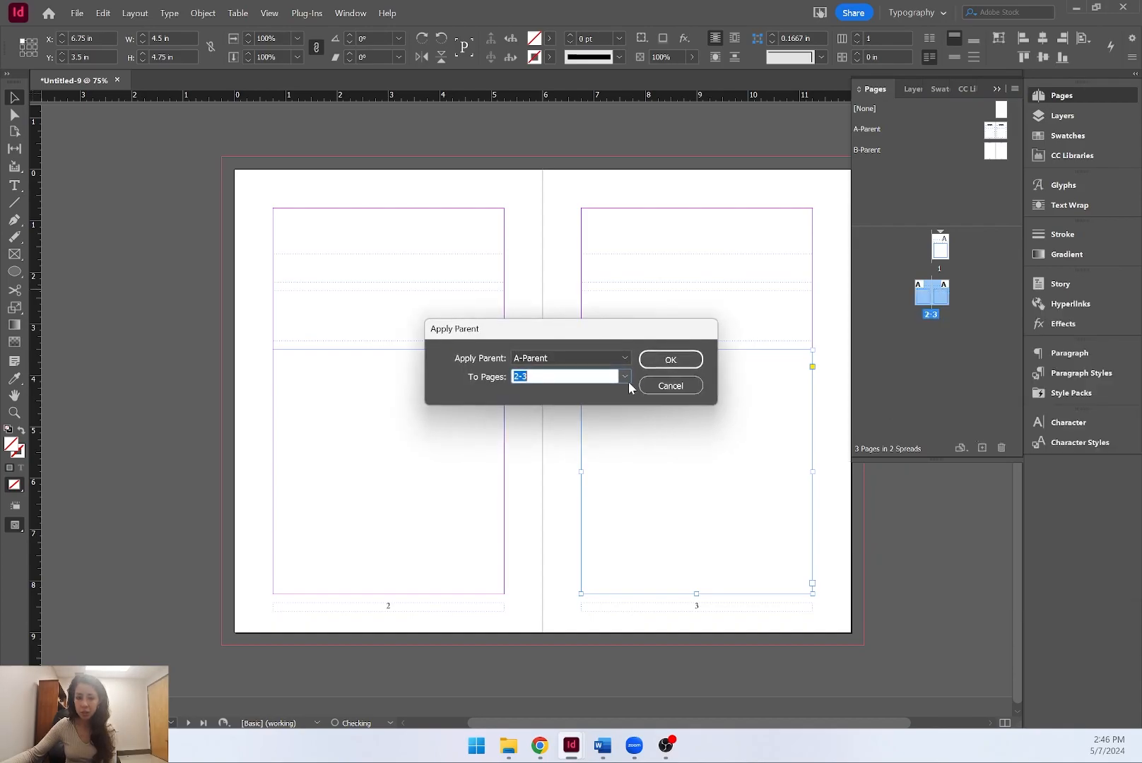
click(623, 361)
click(545, 403)
click(669, 360)
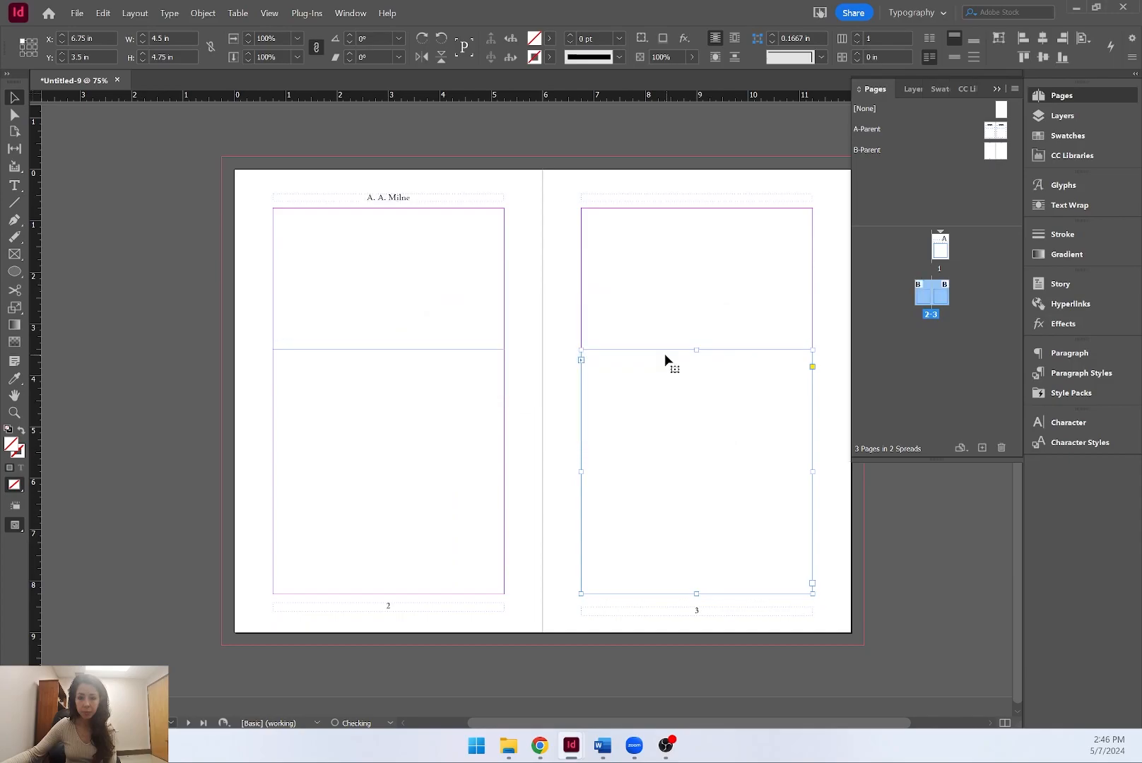
Examine the text frames, margins, headers and page numbers on spread 2-3 with B-Parent applied.
click(647, 304)
click(649, 351)
click(337, 354)
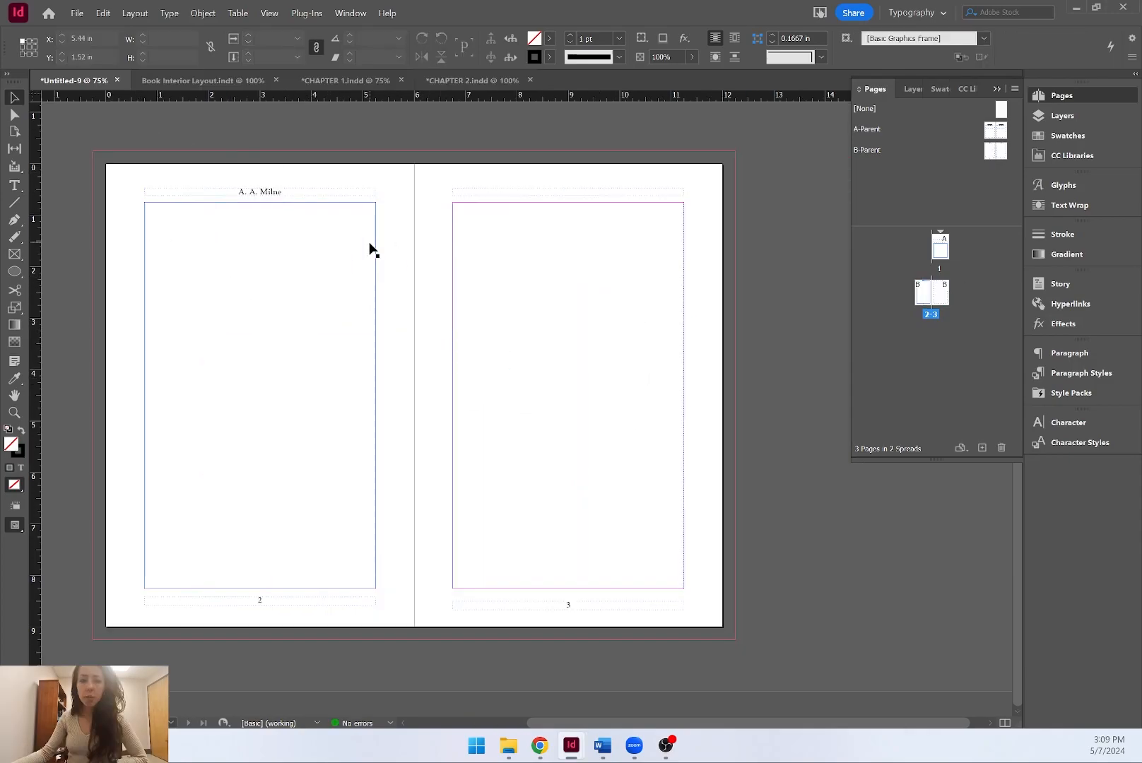
click(372, 249)
click(431, 249)
click(945, 289)
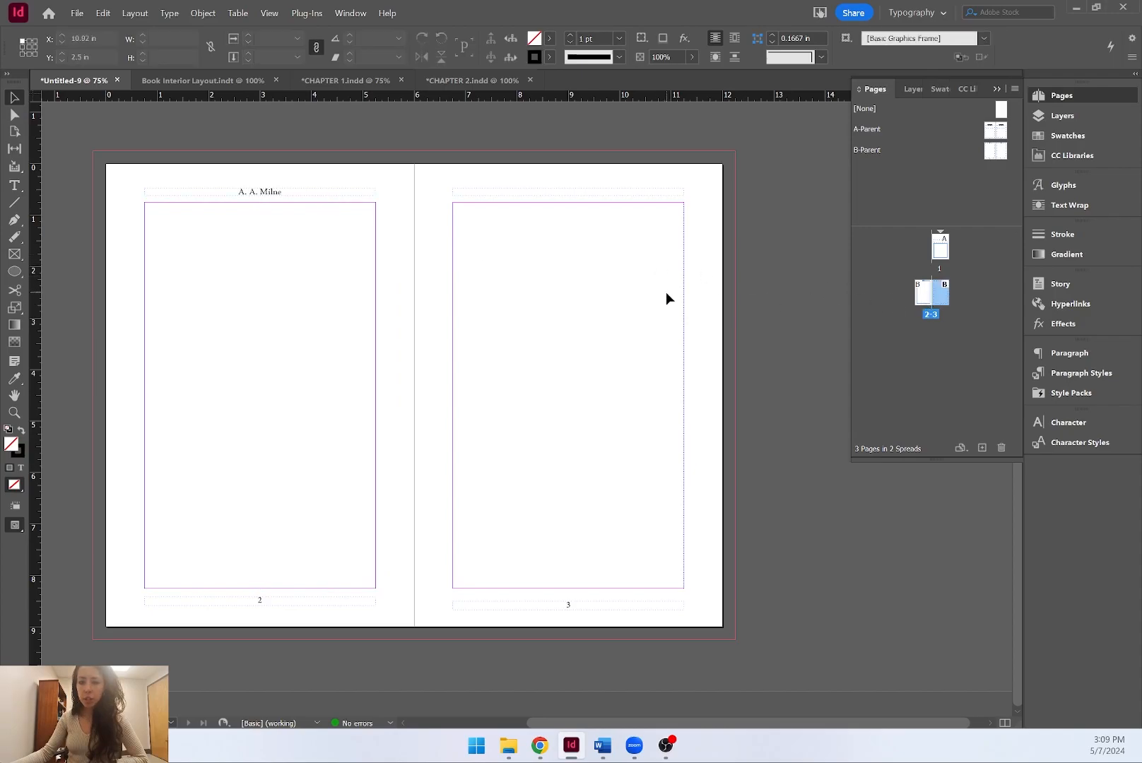
click(331, 214)
click(458, 206)
click(354, 212)
click(556, 194)
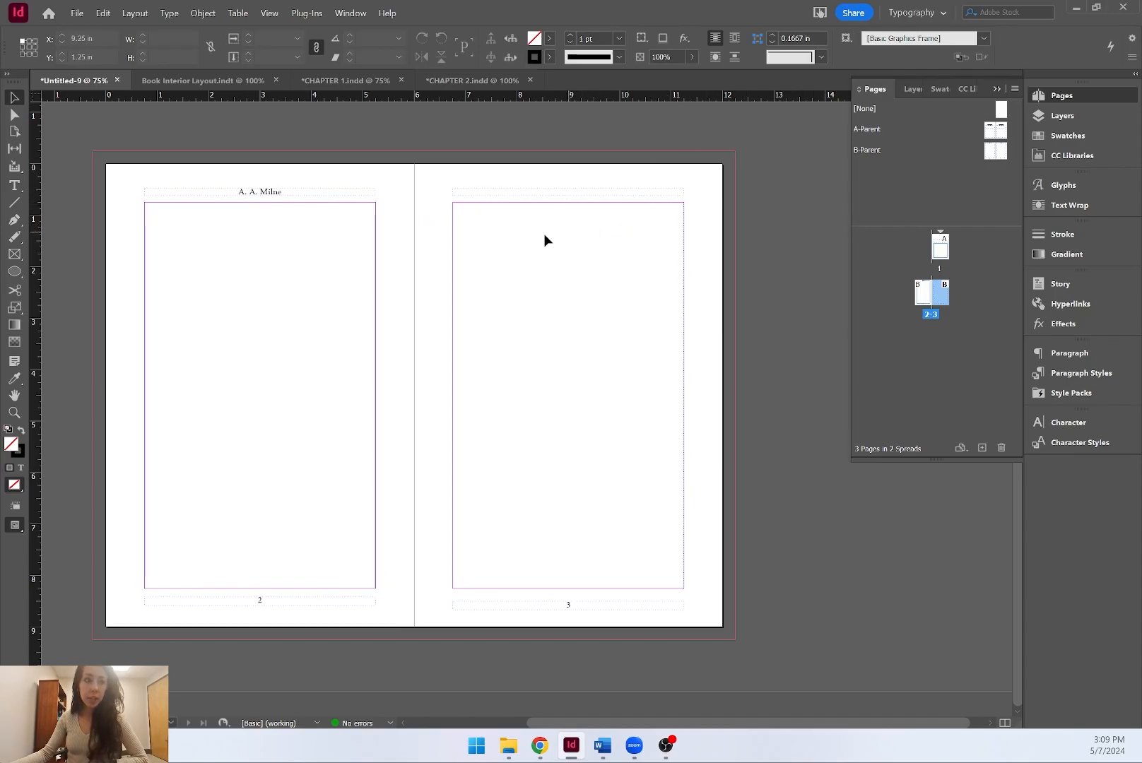
Save the document as an InDesign 2024 template named Winnie the Pooh Template in the 5 - Book Interior Layout folder.
click(77, 13)
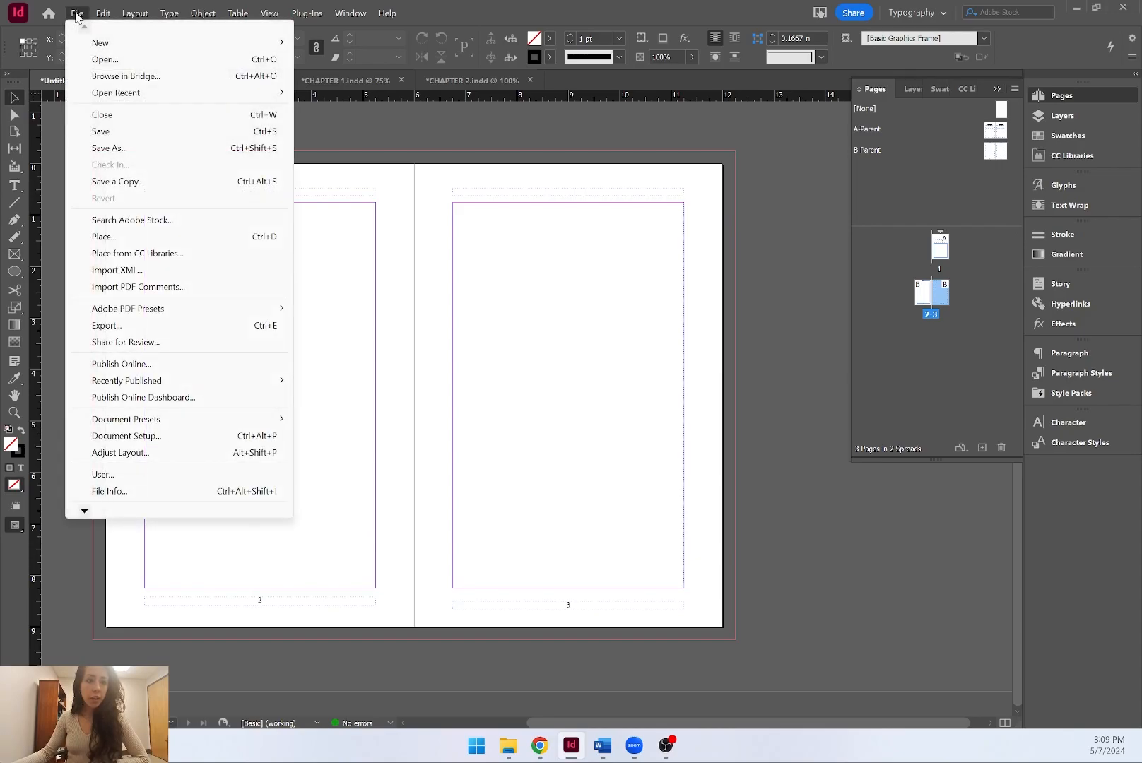
click(108, 148)
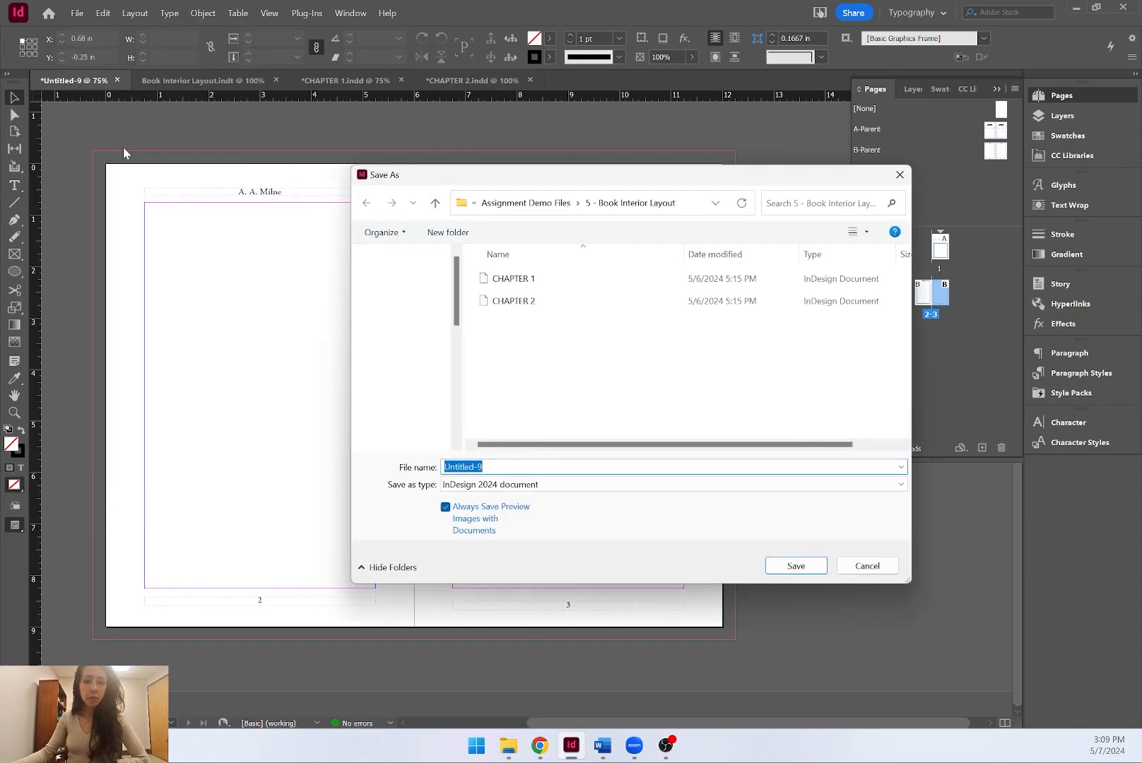
click(545, 207)
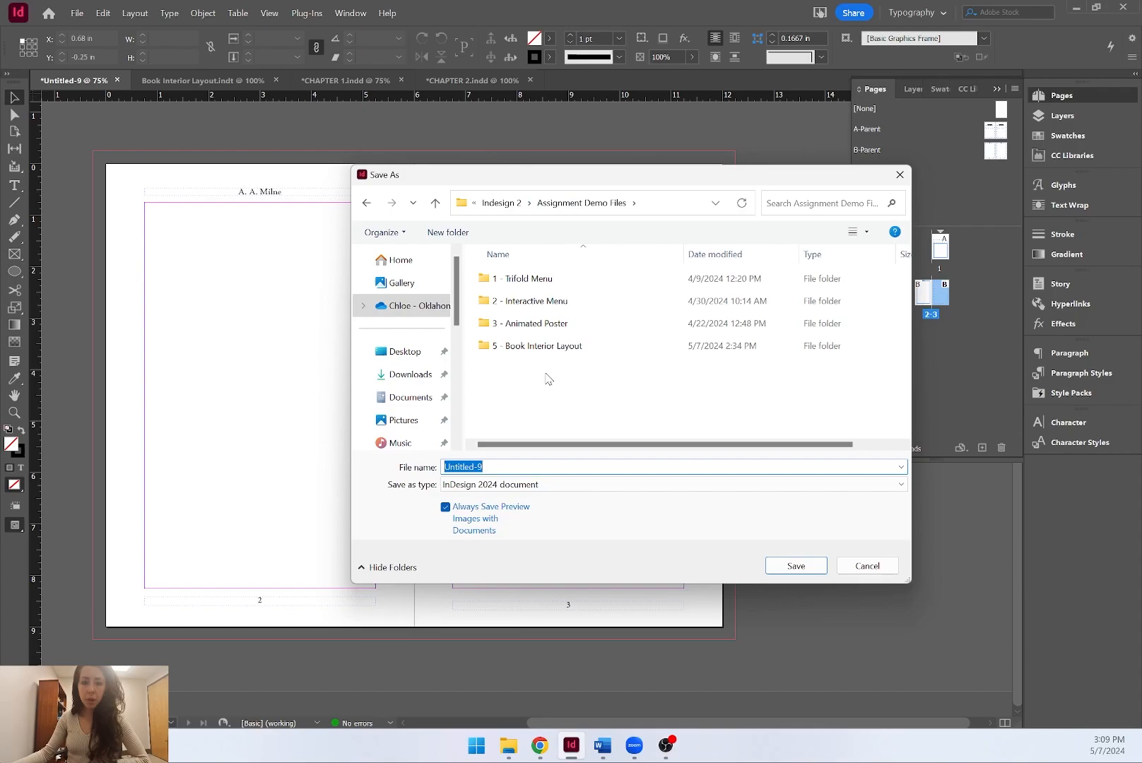
click(553, 352)
double_click(552, 351)
click(499, 485)
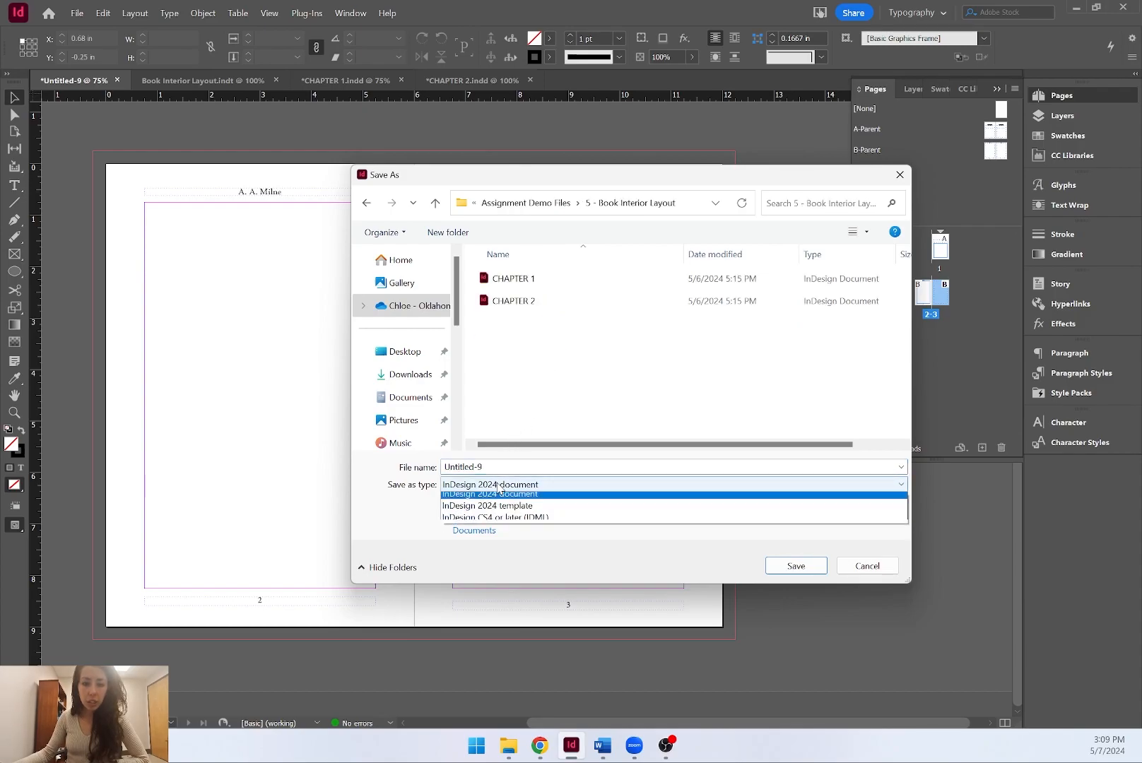
click(538, 513)
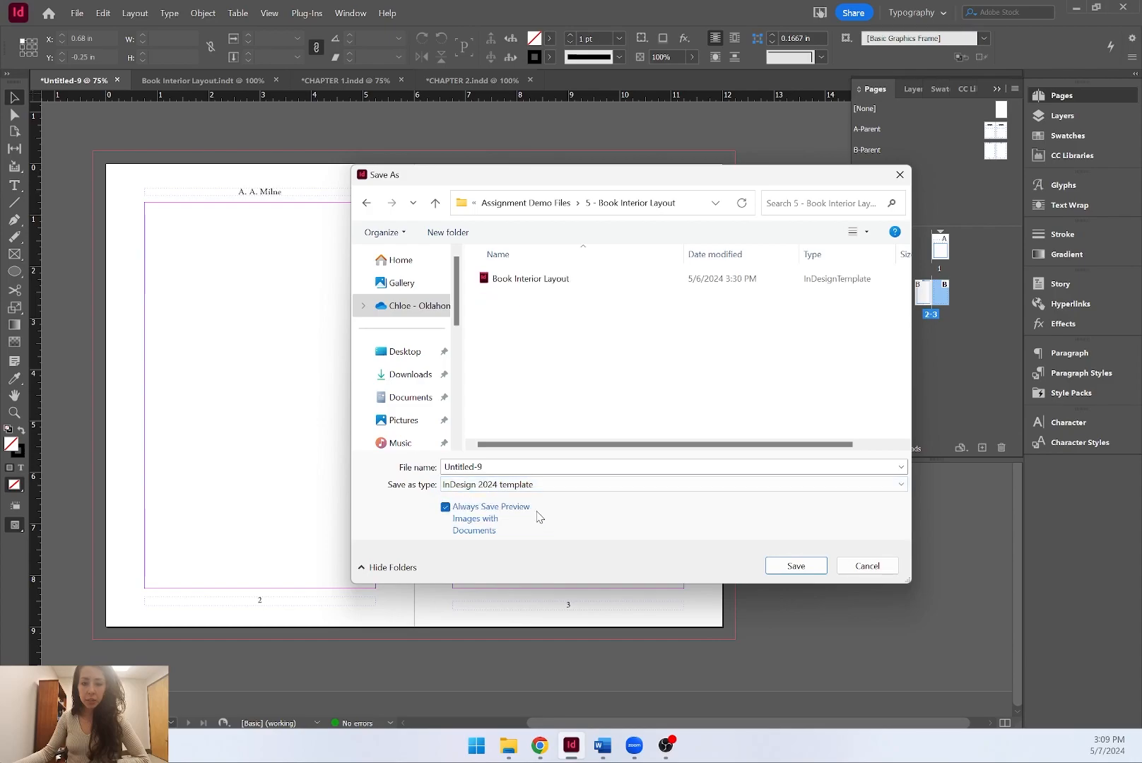
click(509, 467)
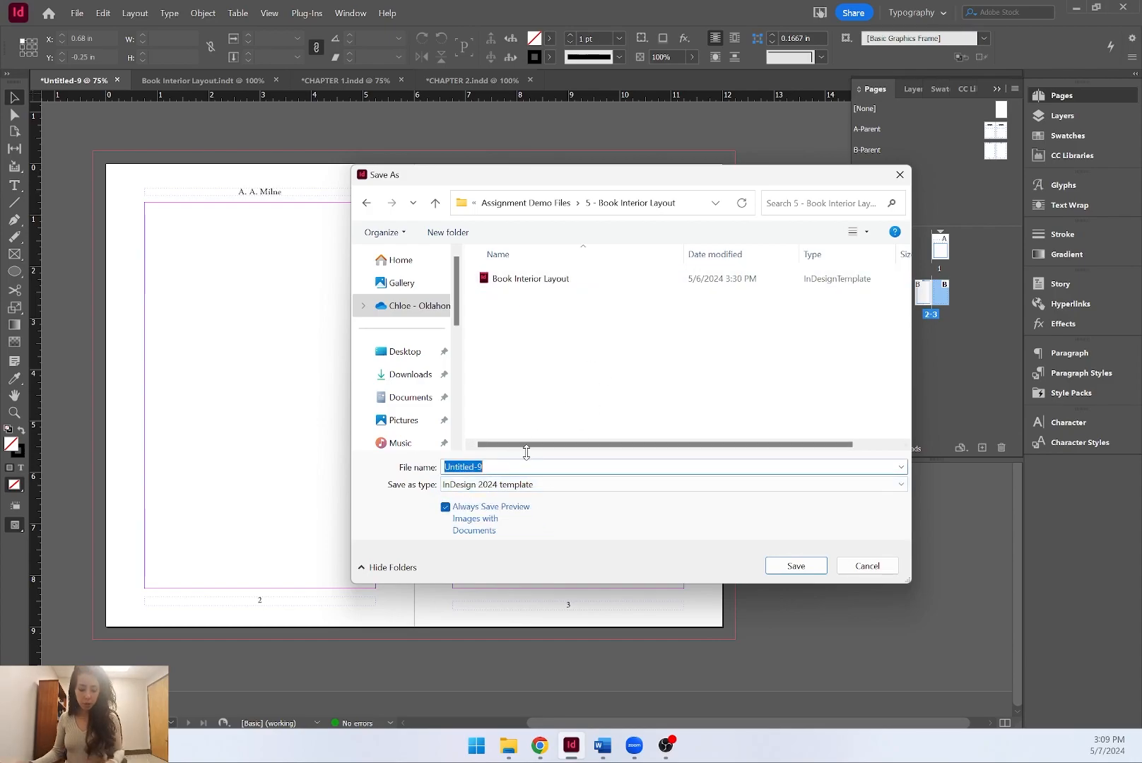
text(Winnit)
text( the Pooh Template)
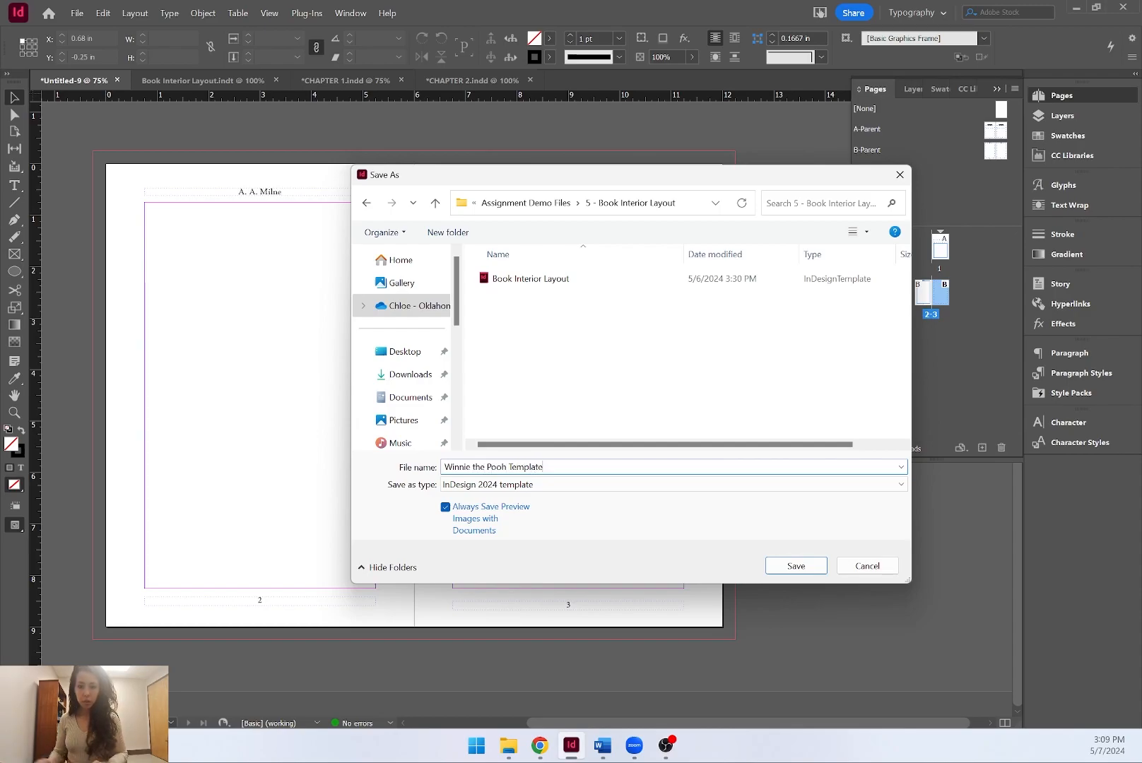
click(812, 567)
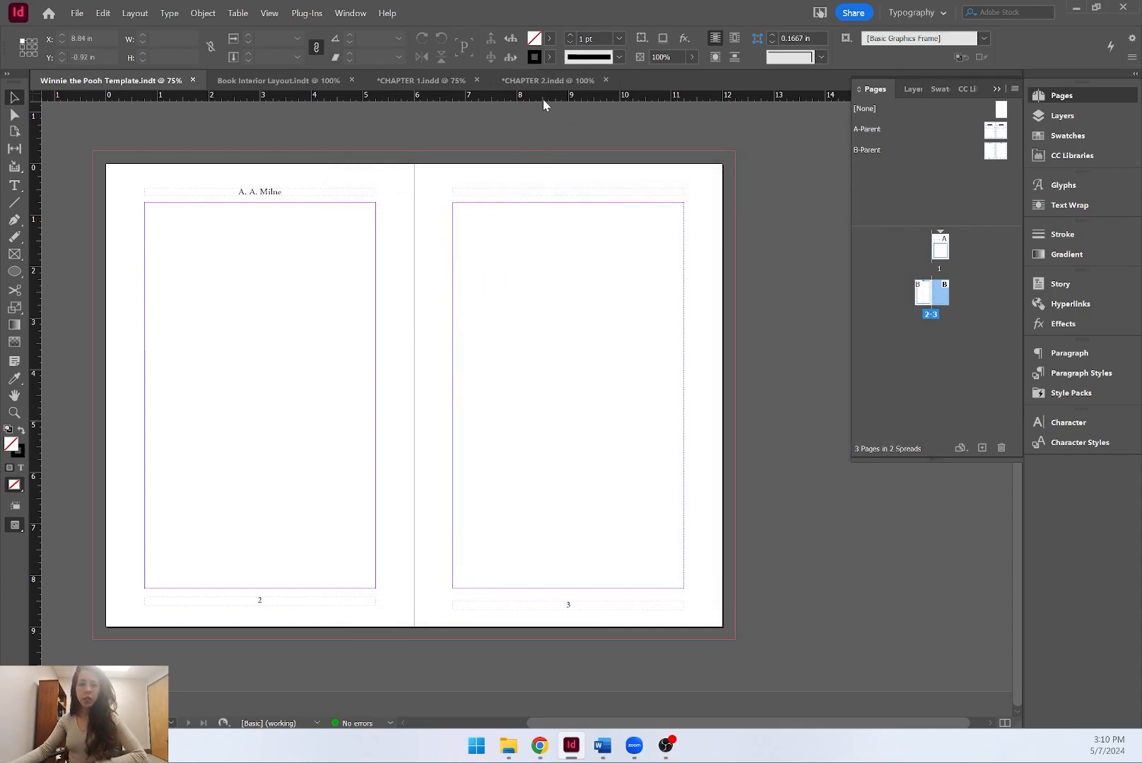
Open a new document from Winnie the Pooh Template using the Normal option and save it as Chapter 1.
click(74, 14)
click(74, 14)
click(75, 14)
click(90, 61)
click(687, 365)
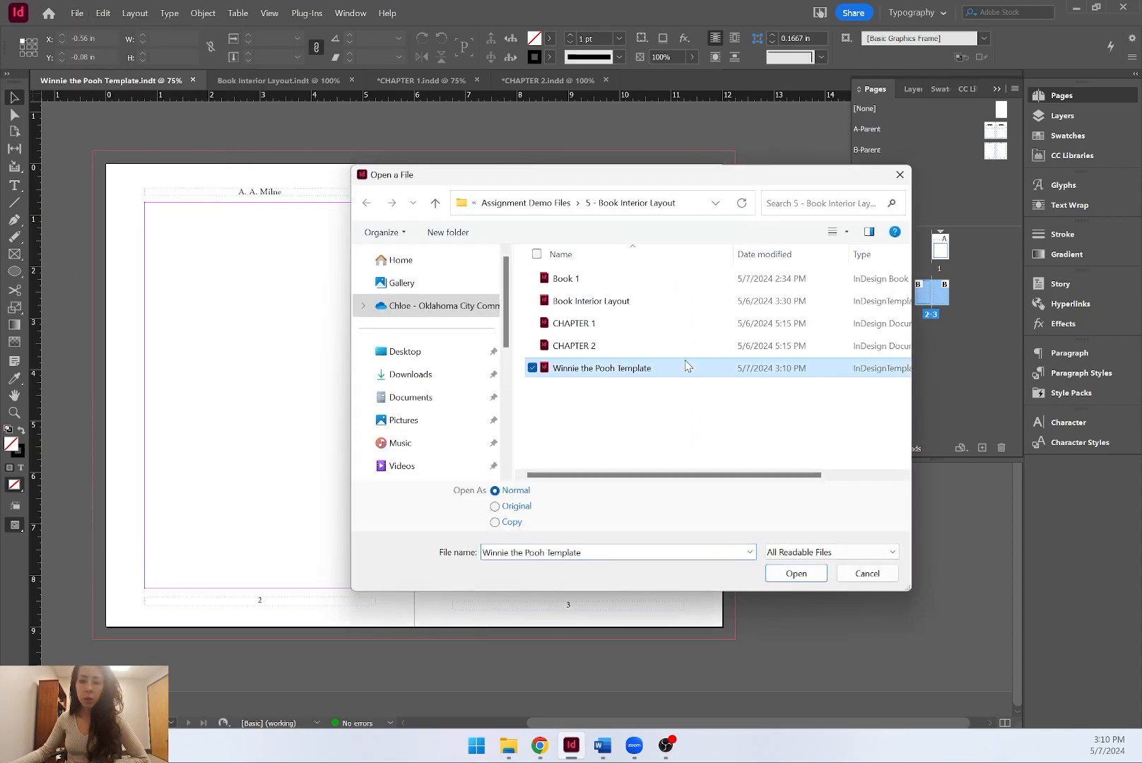
click(494, 506)
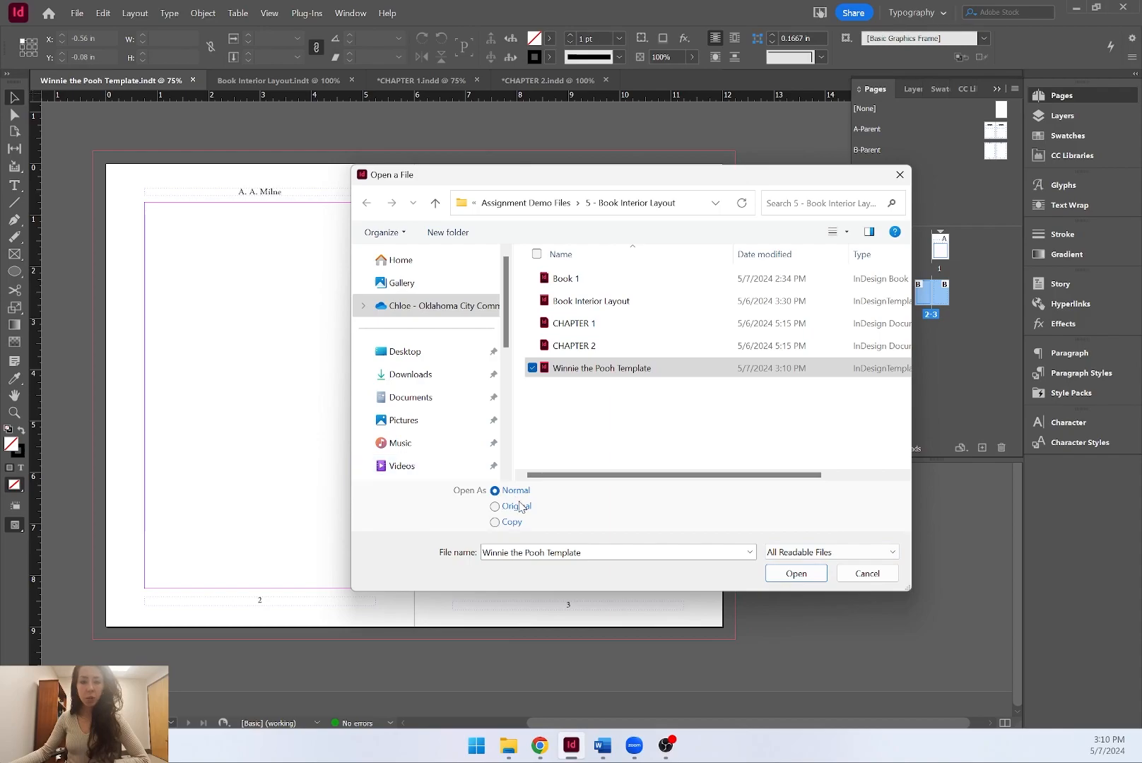
click(814, 573)
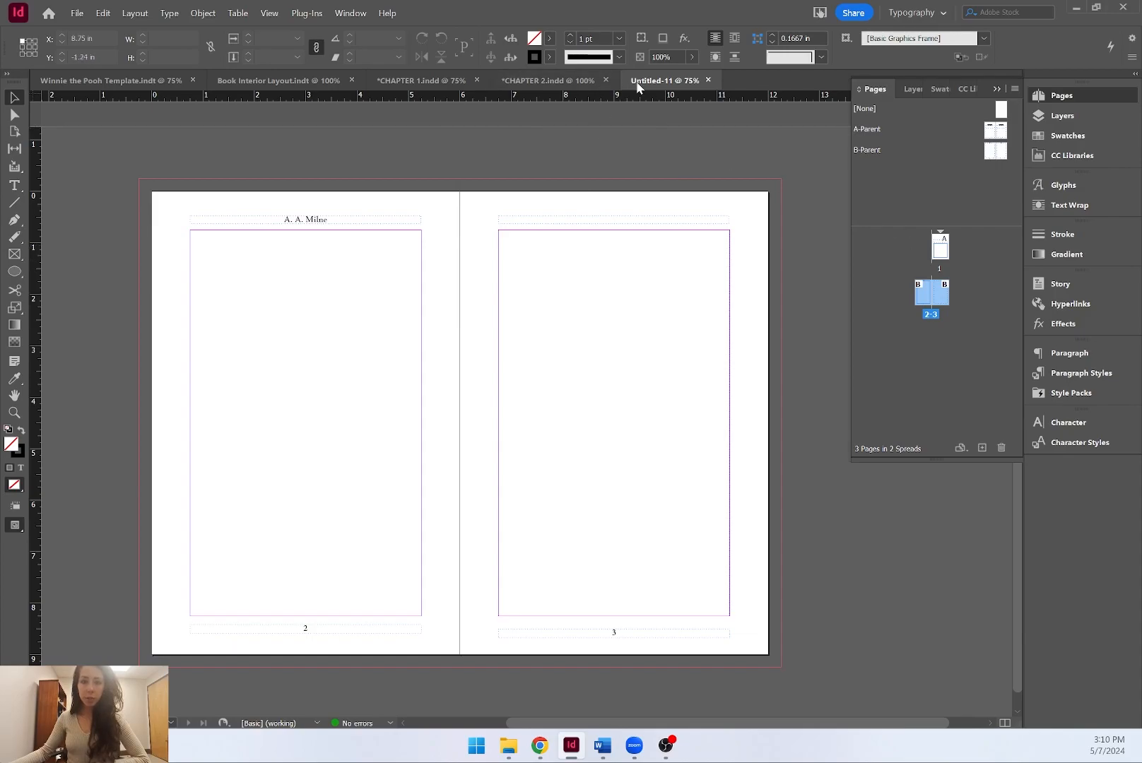
click(77, 13)
click(133, 148)
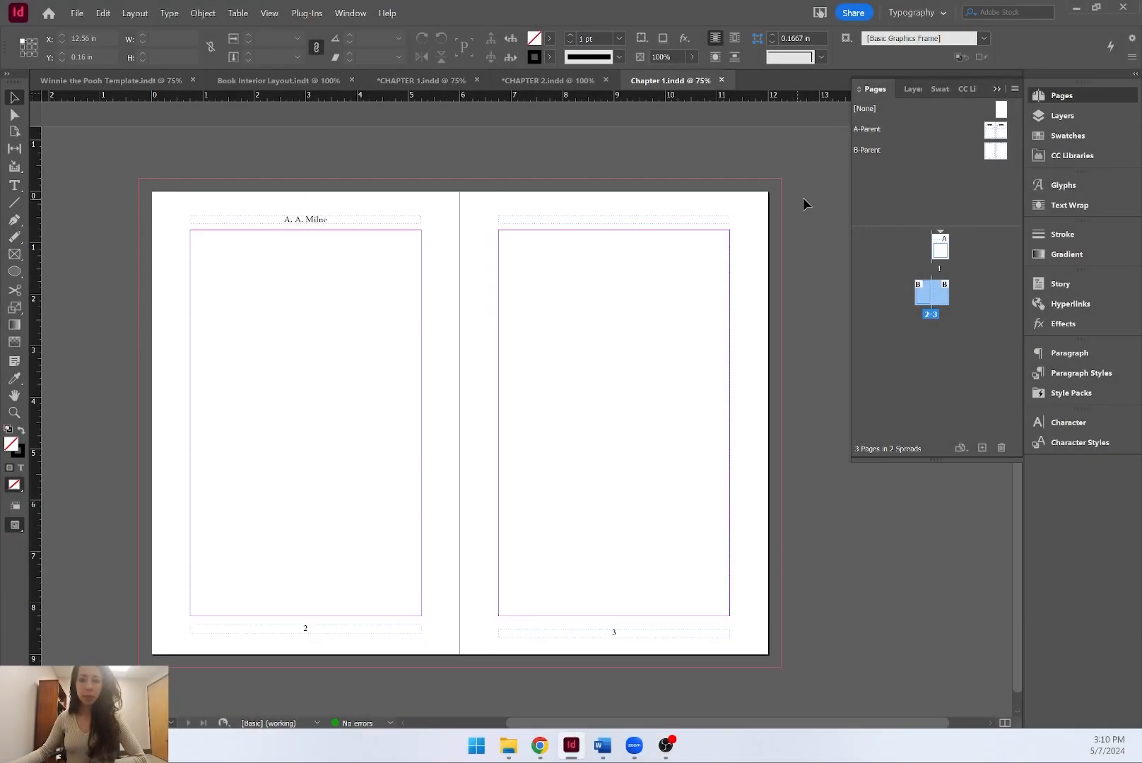
Set page 1's section marker to Chapter 1, keeping automatic page numbering and the 1, 2, 3, 4... style.
double_click(940, 244)
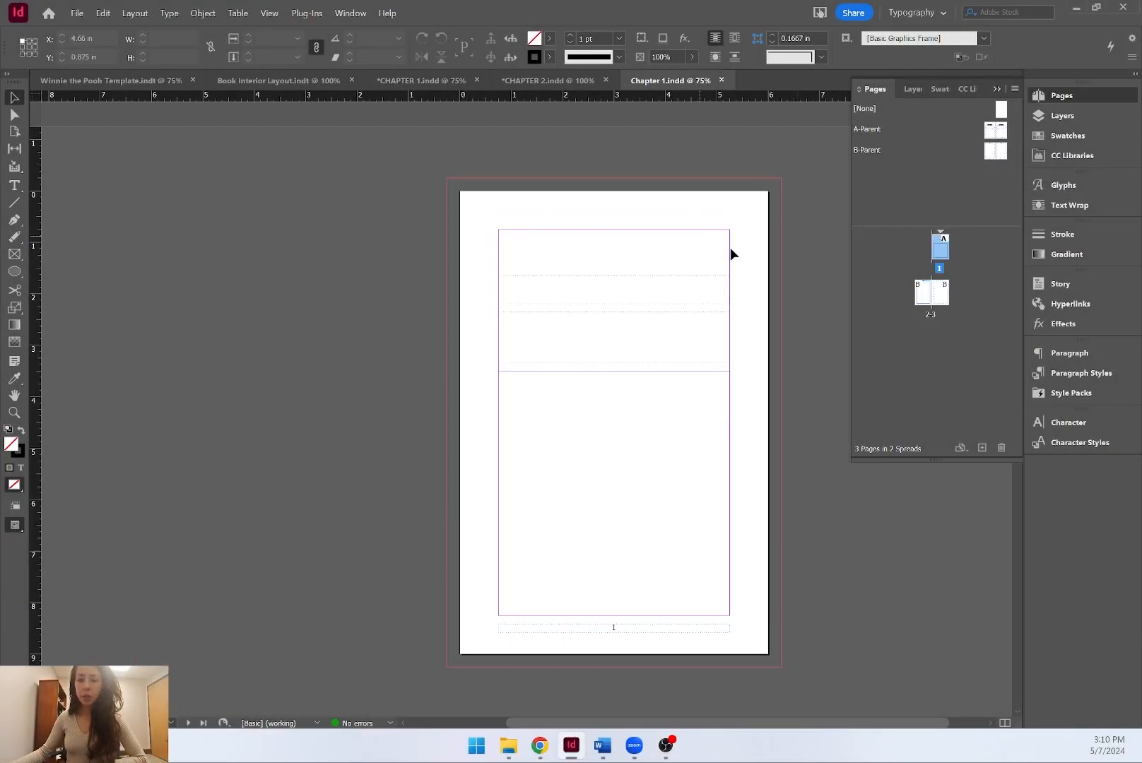
click(942, 233)
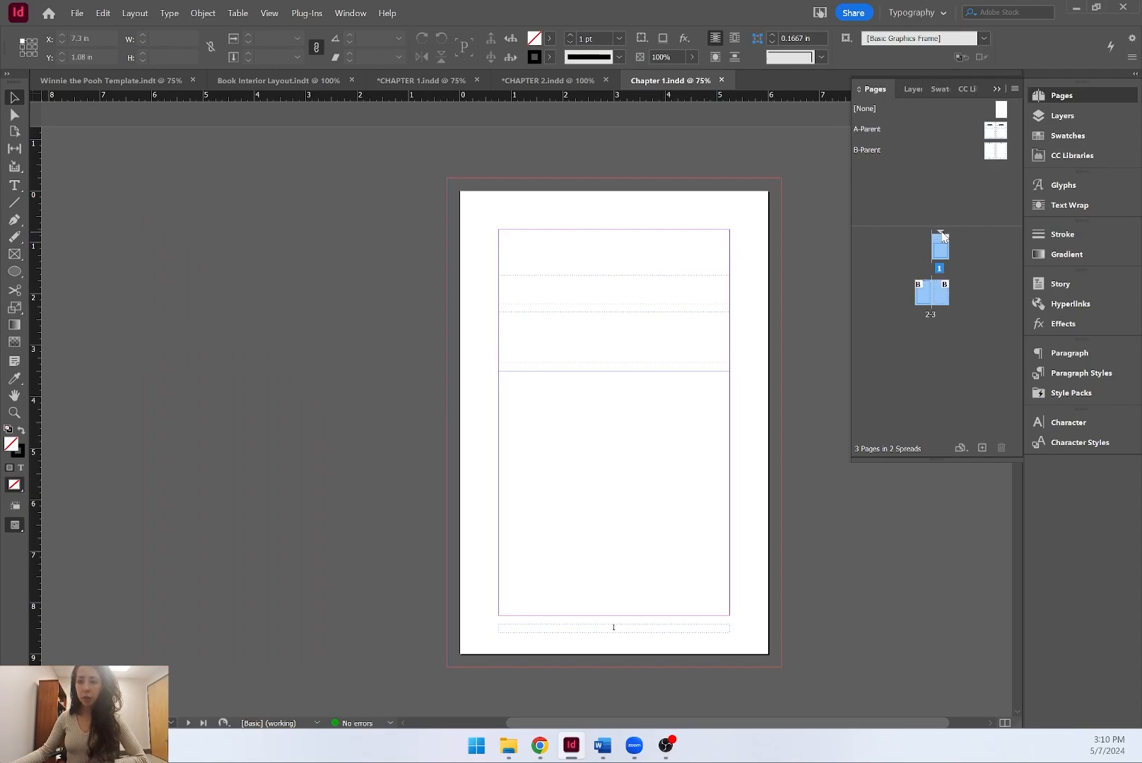
right_click(942, 236)
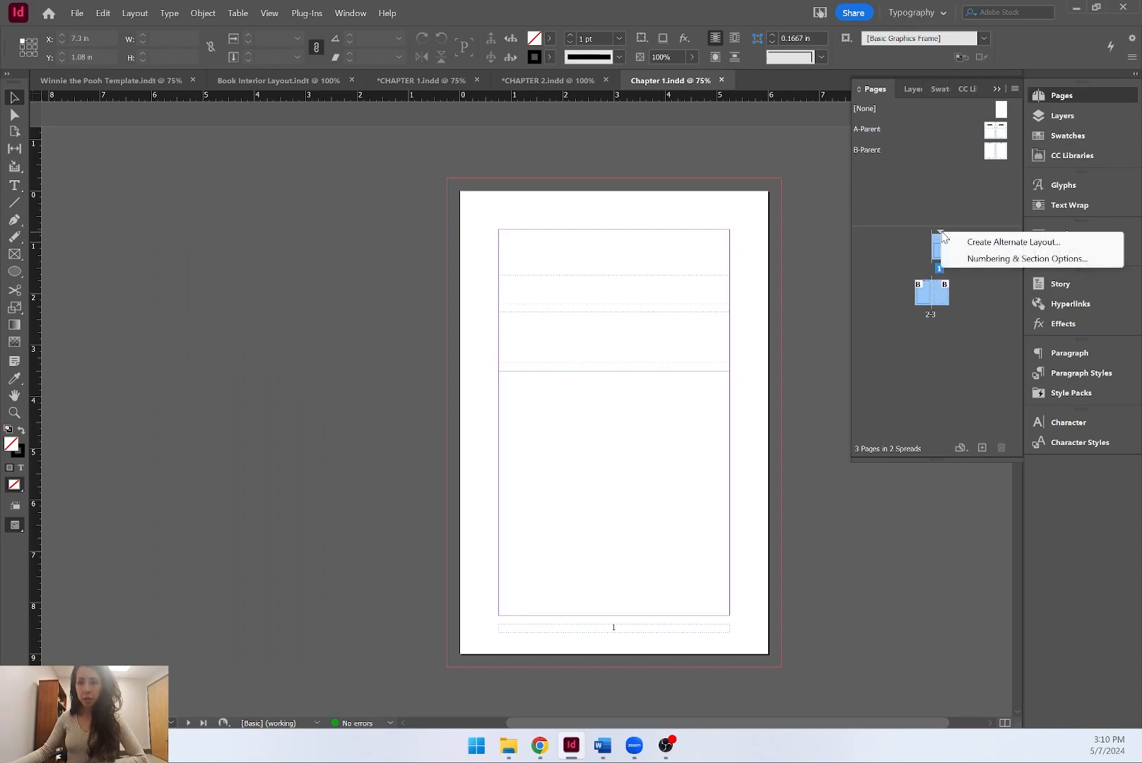
click(977, 259)
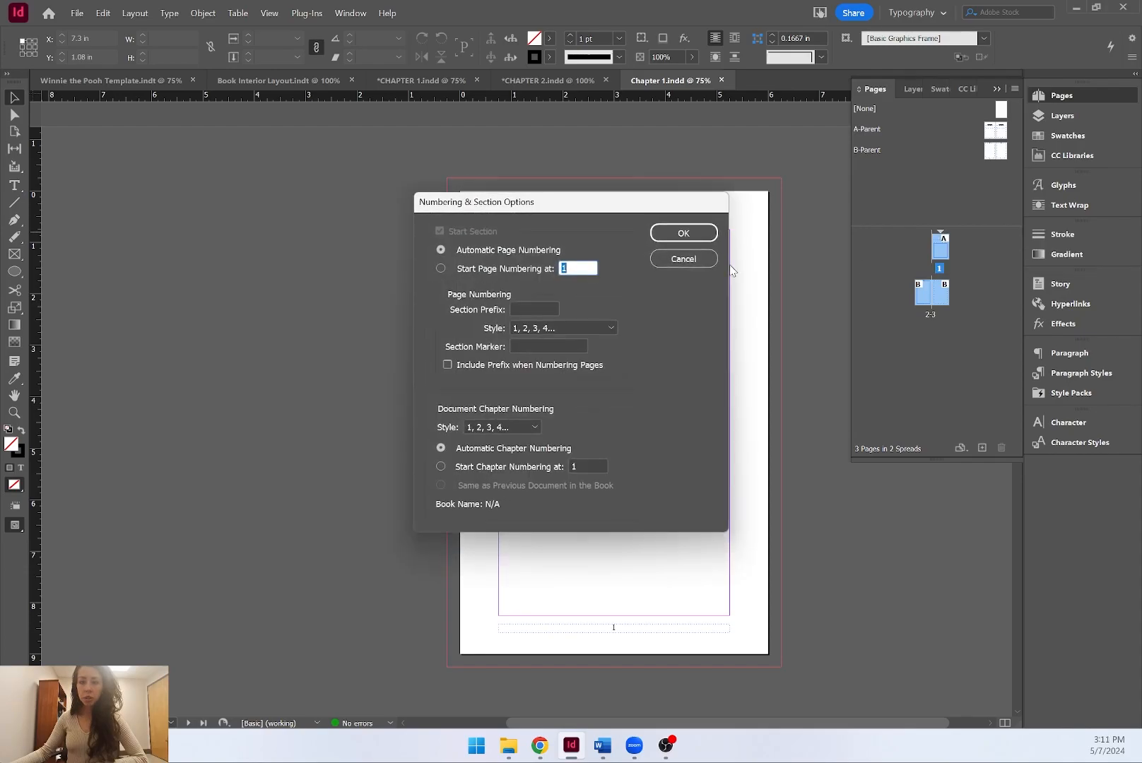
click(525, 346)
text(C)
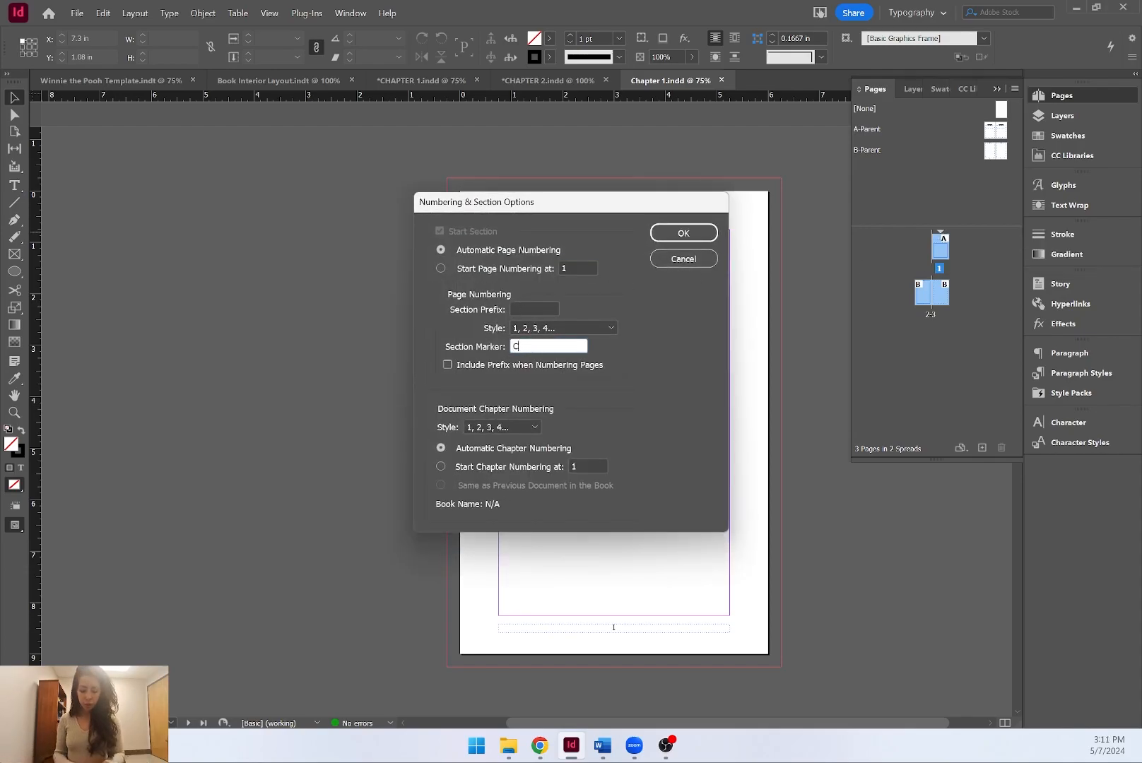
text(hapter 1)
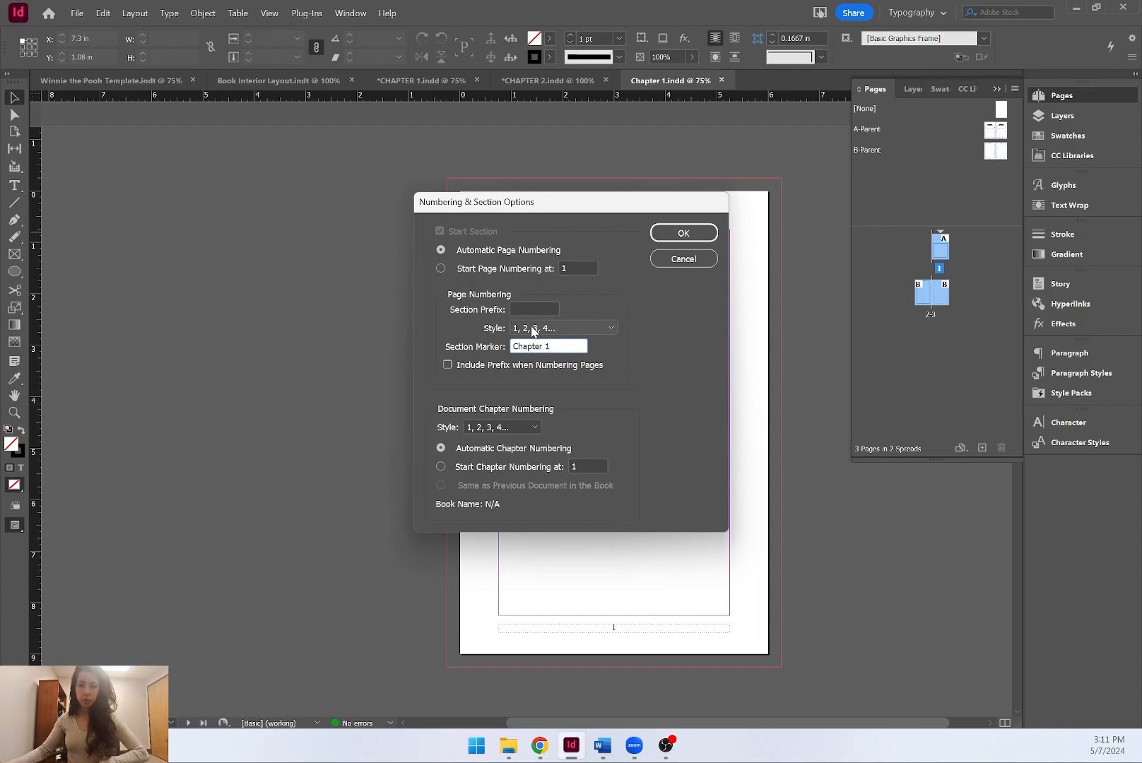
click(577, 268)
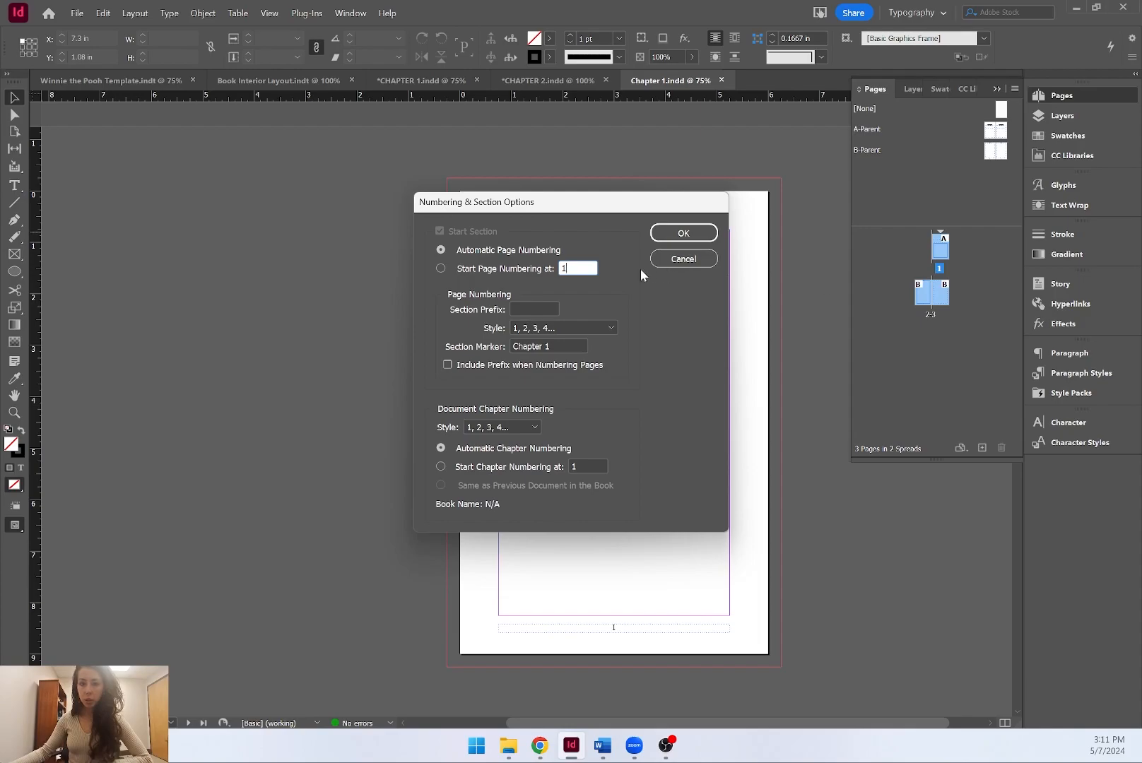
drag(619, 205, 289, 181)
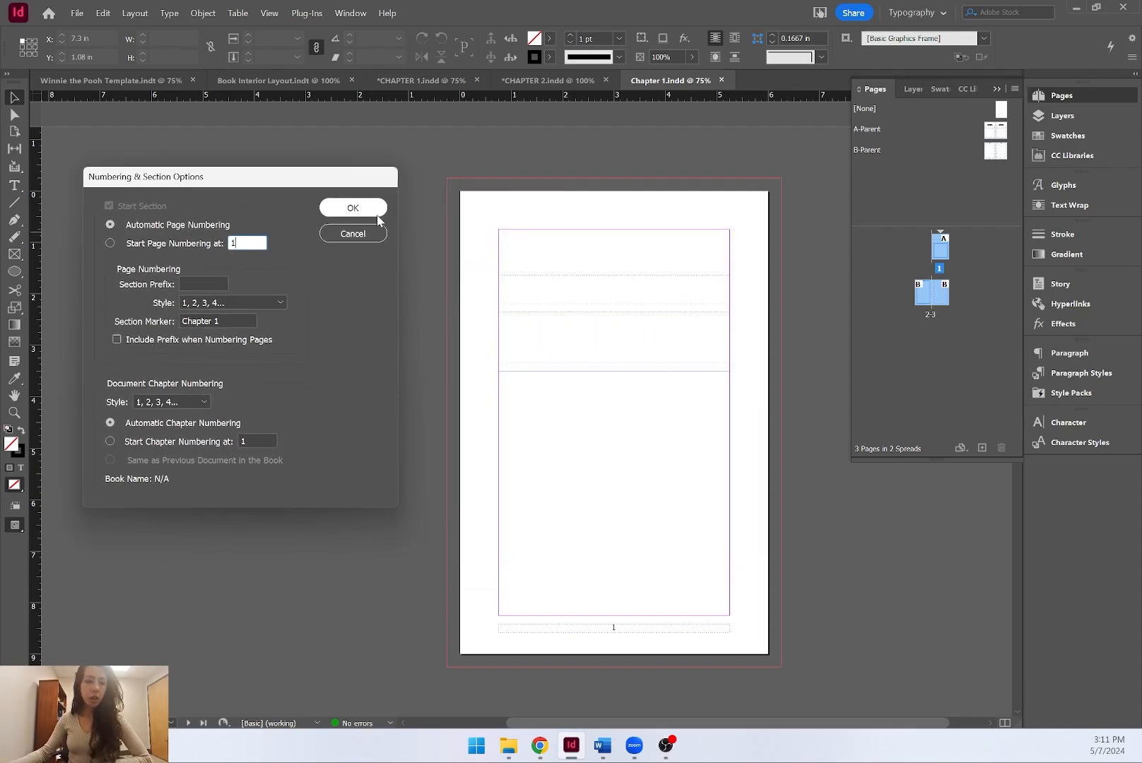
click(225, 306)
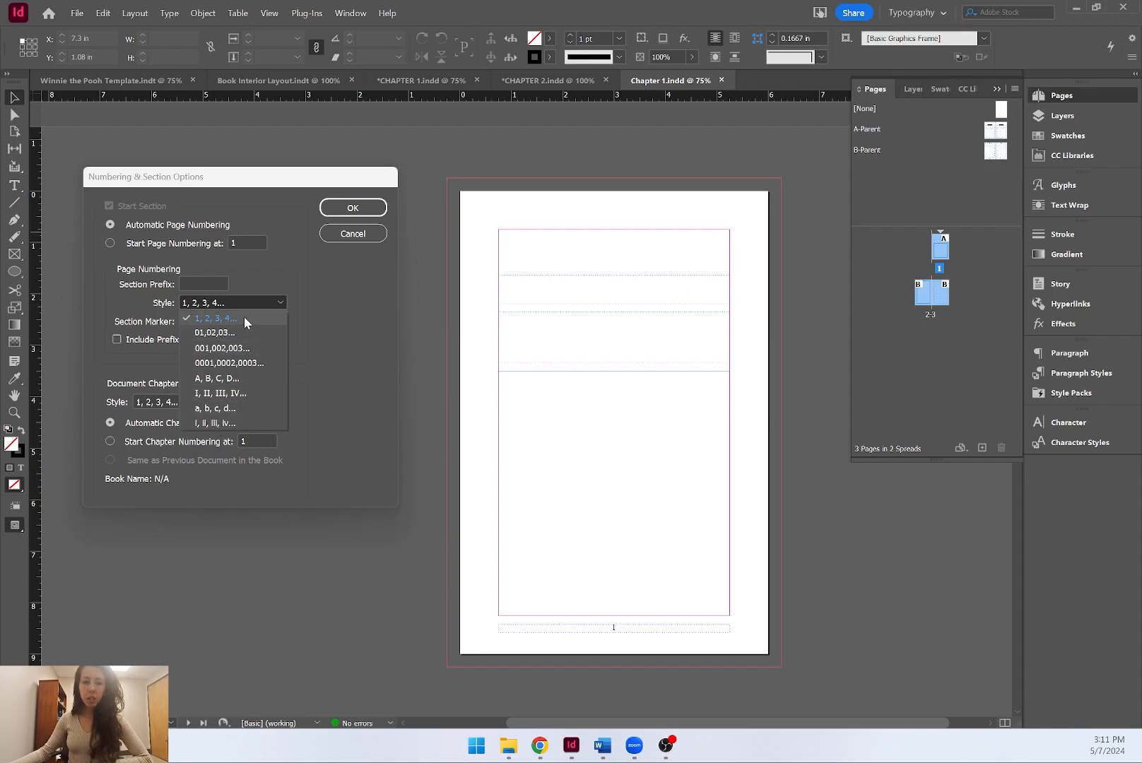
click(367, 209)
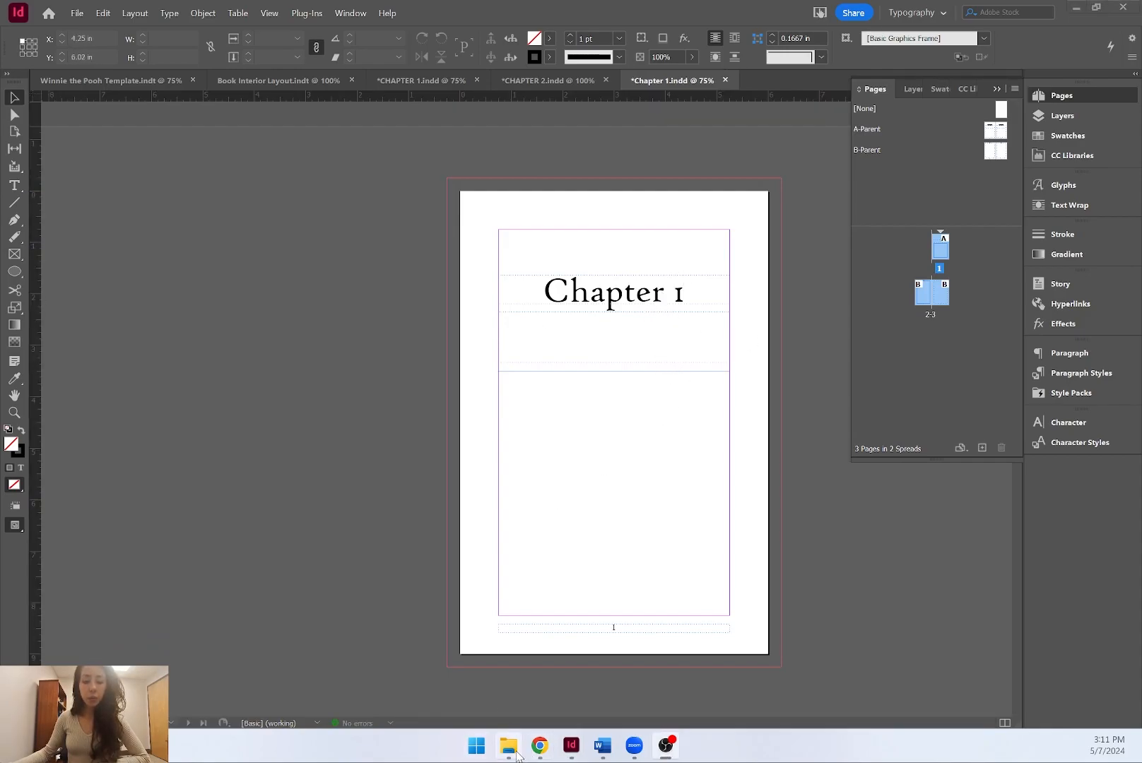
Switch to File Explorer and locate the Chapter 1 text document in the Chapters folder of Winnie the Pooh.
click(509, 747)
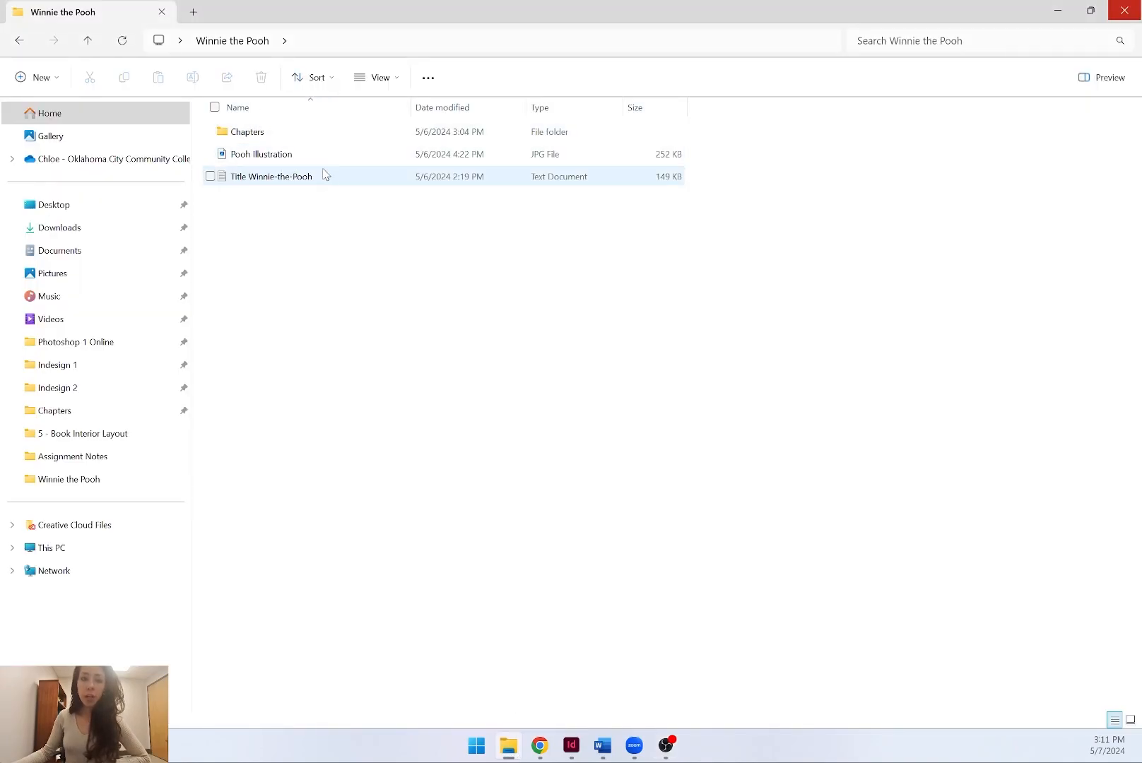
double_click(285, 132)
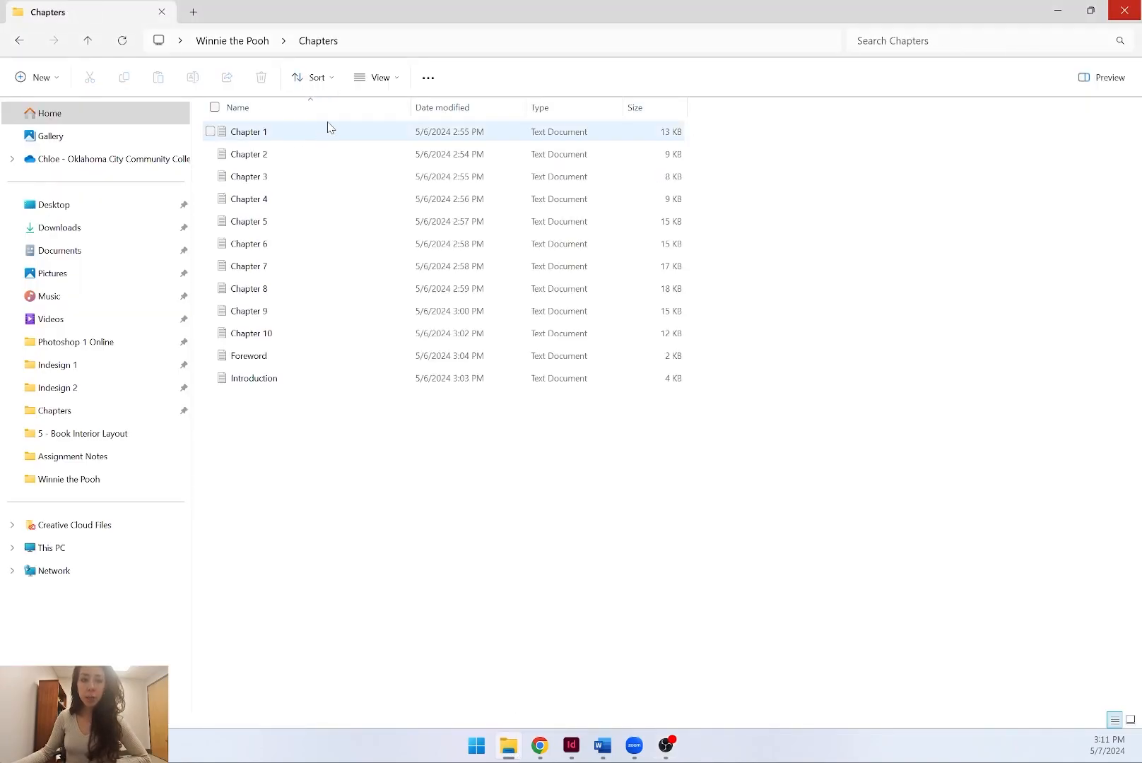
click(277, 135)
drag(487, 11, 511, 305)
click(509, 204)
Place the Chapter 1 text file into page 1's body frame with autoflow, generating the pages needed for the whole chapter.
click(79, 15)
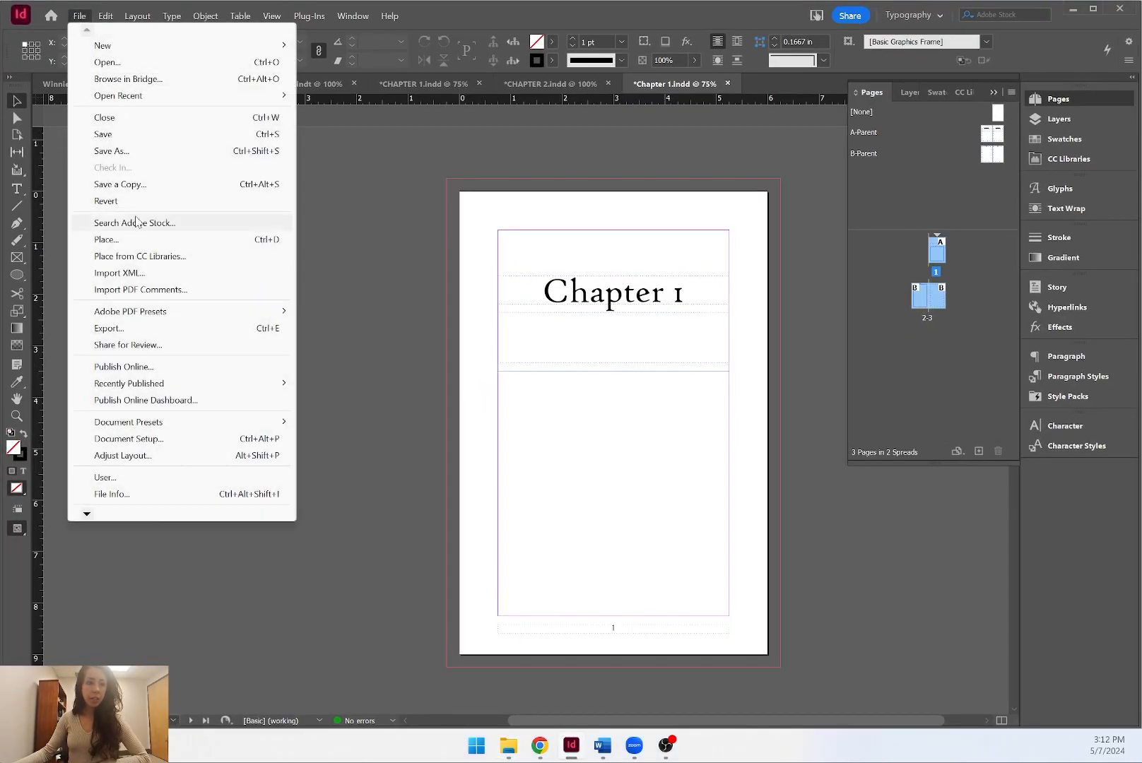
click(146, 242)
click(571, 281)
click(801, 545)
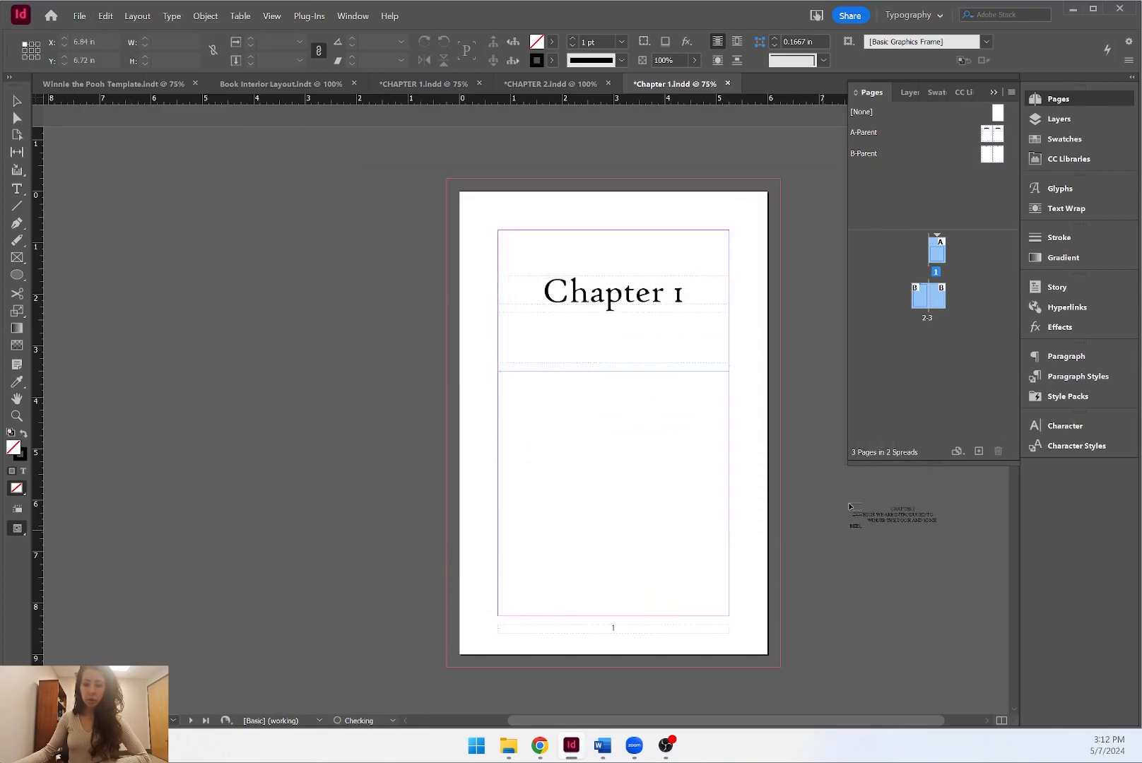
shift+click(503, 382)
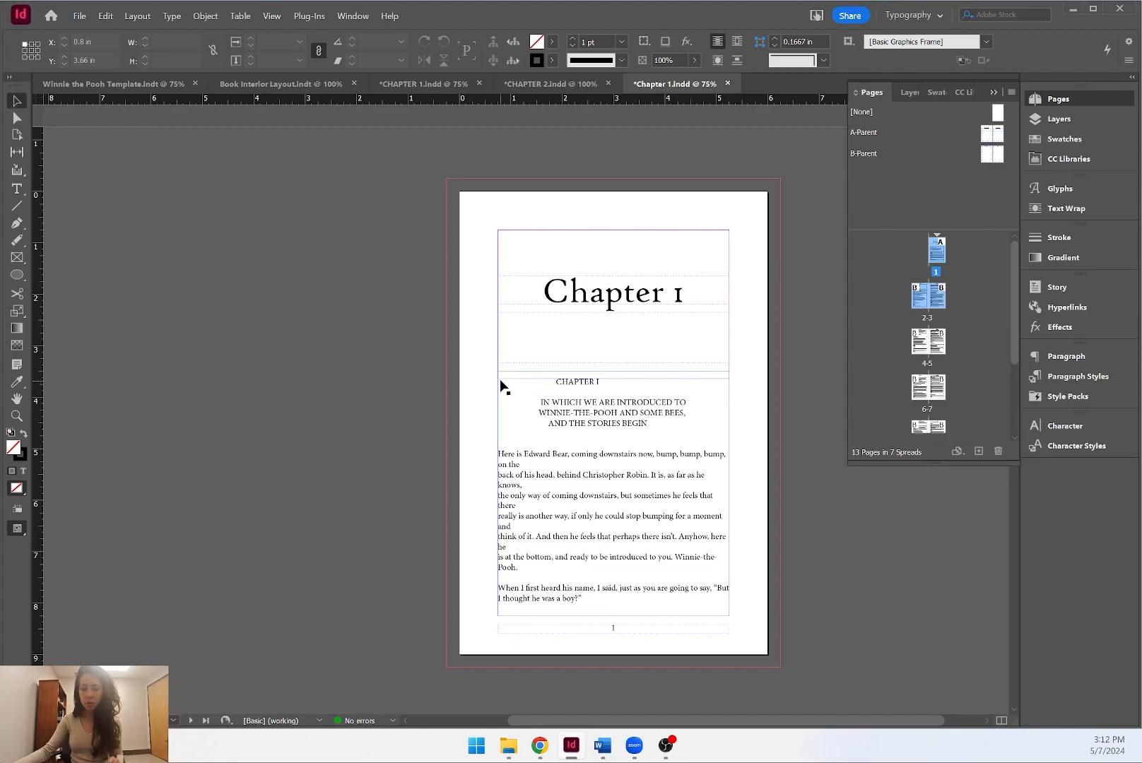
click(938, 339)
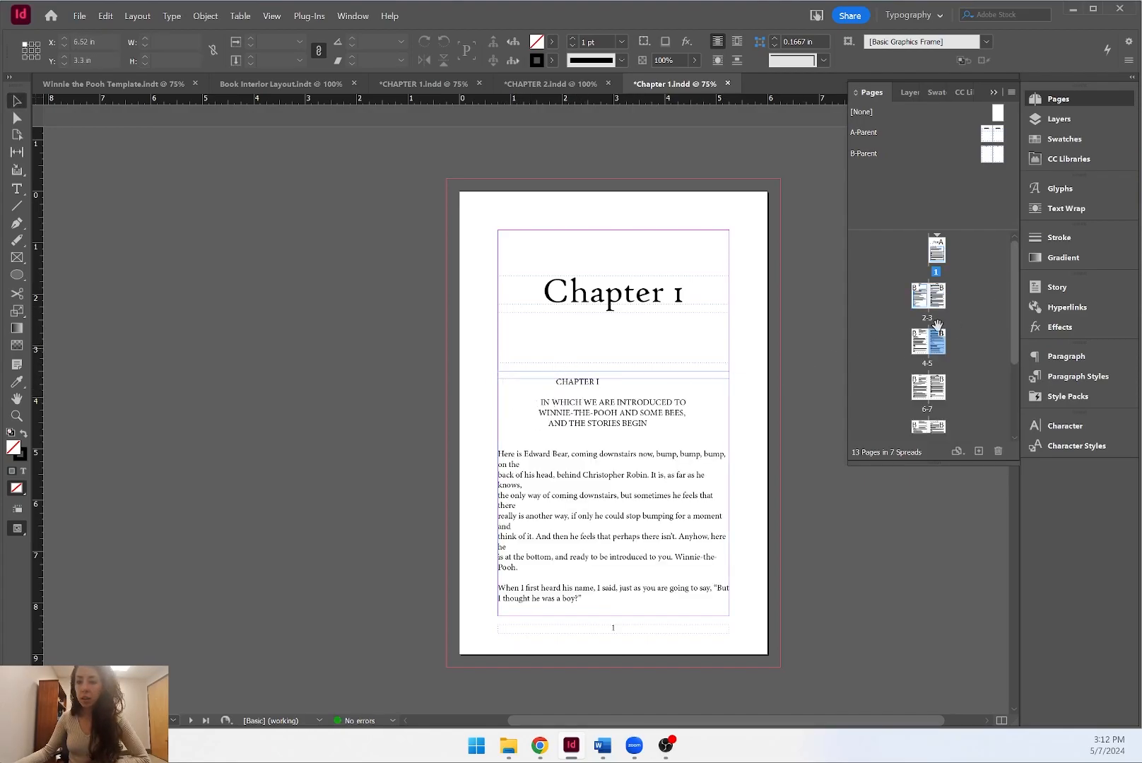
drag(1012, 343, 1005, 308)
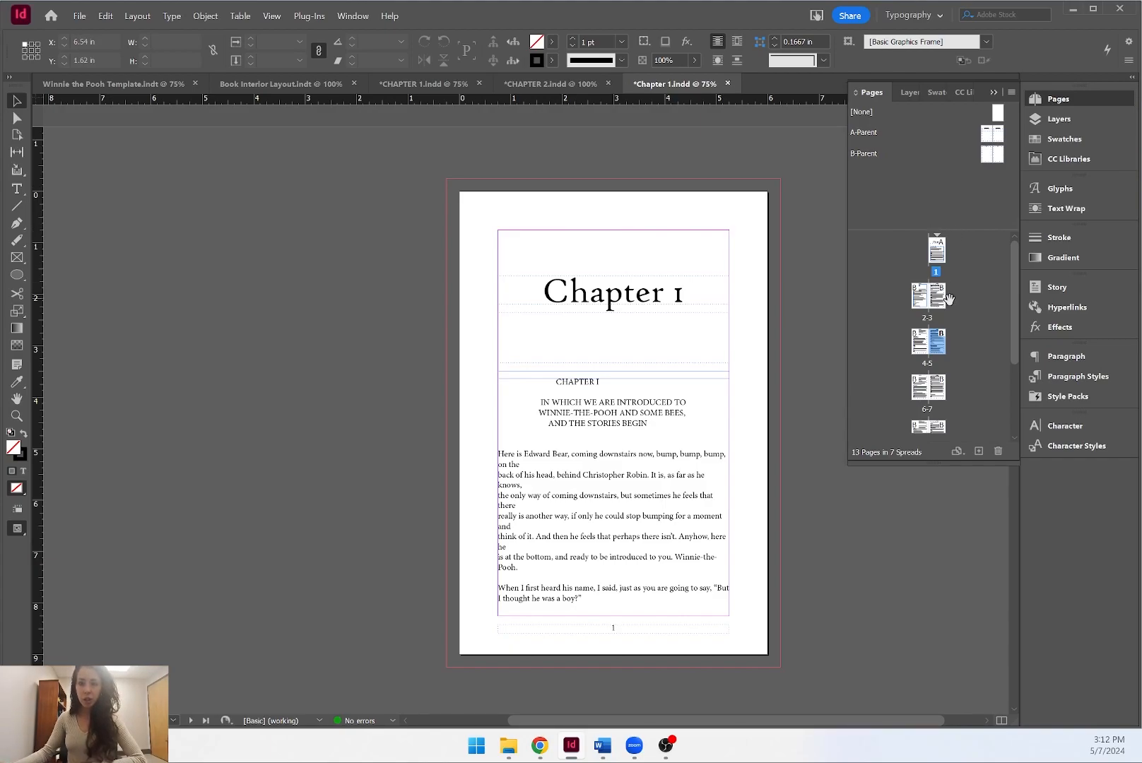
Copy the three-line subtitle "In which we are introduced to Winnie-the-Pooh..." and delete it together with the CHAPTER I heading from the body text.
double_click(634, 412)
drag(618, 441, 506, 385)
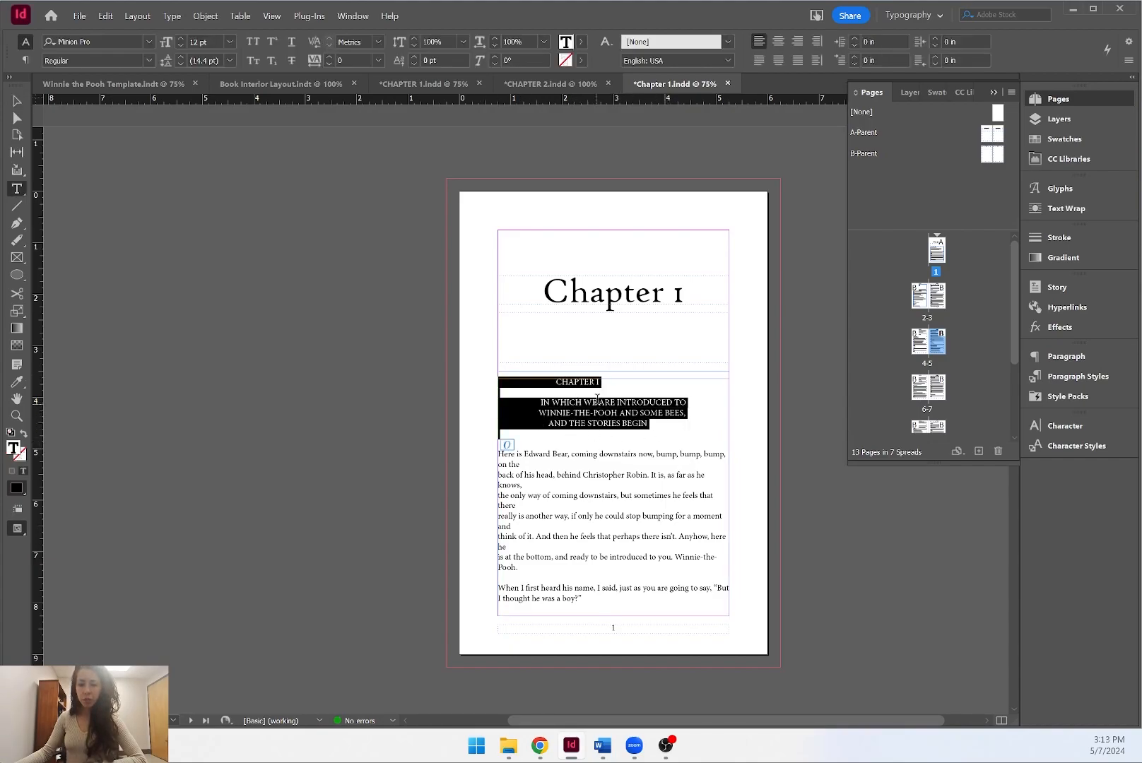
click(628, 405)
drag(648, 424, 502, 398)
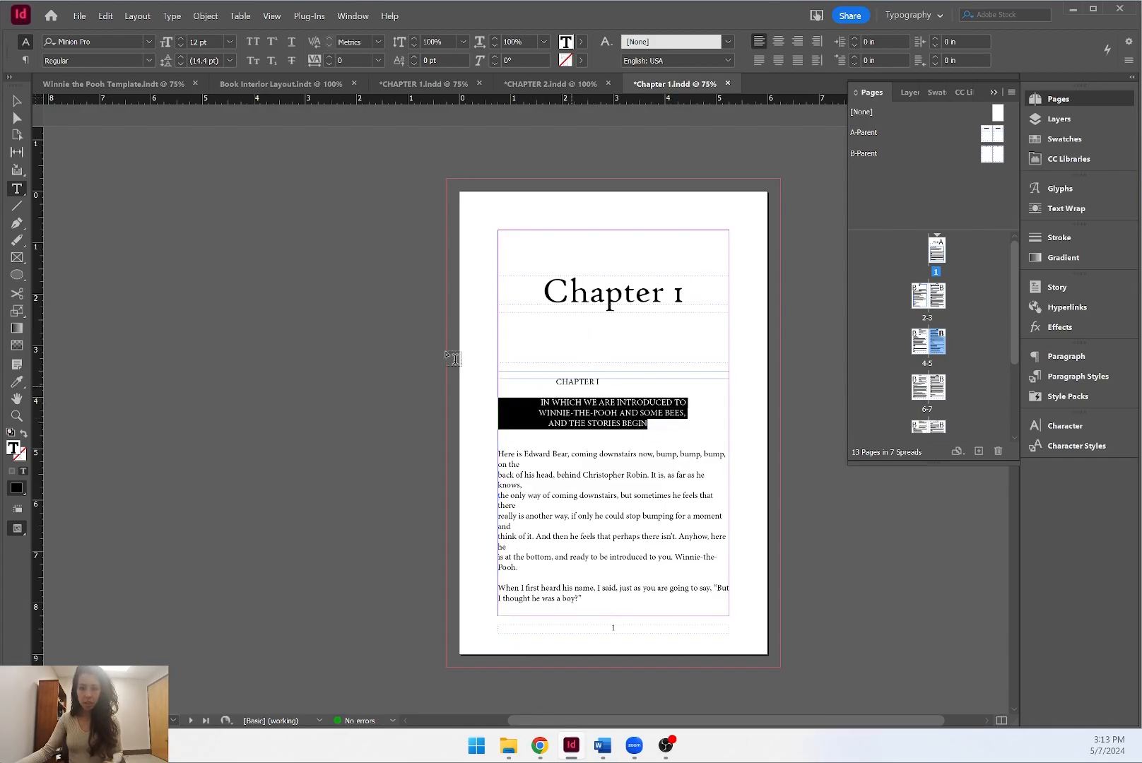
click(17, 102)
double_click(635, 439)
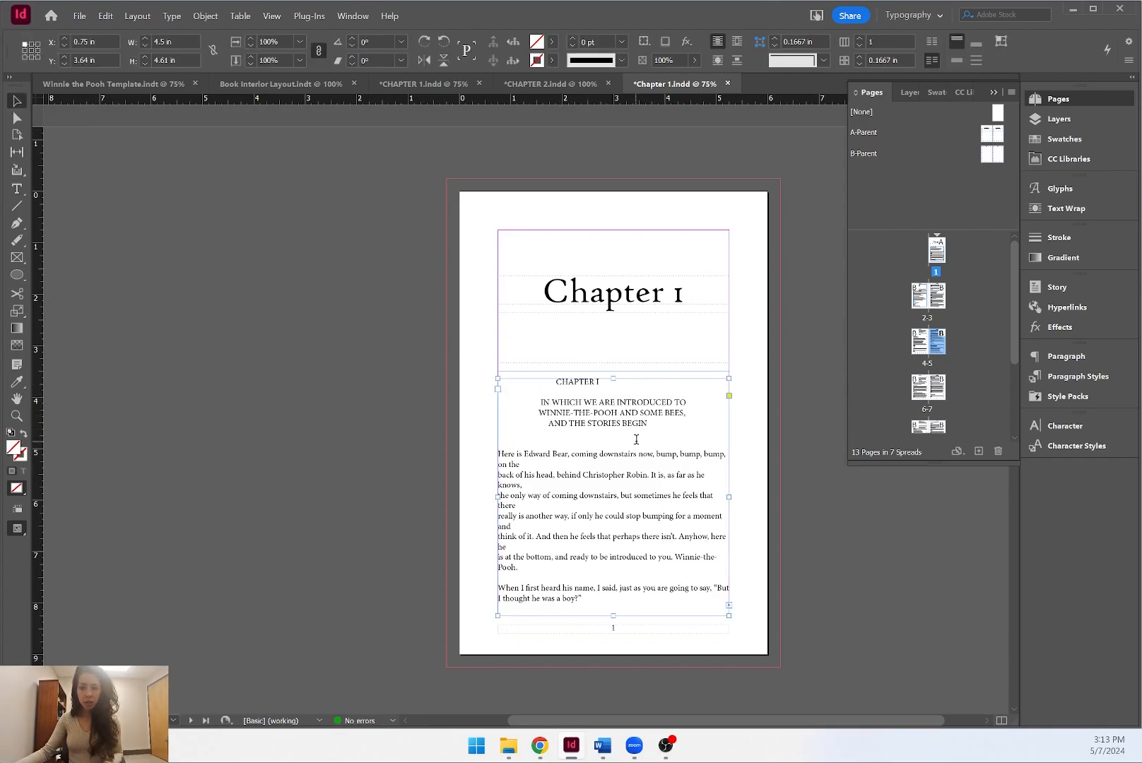
drag(595, 440, 495, 378)
key(BackSpace)
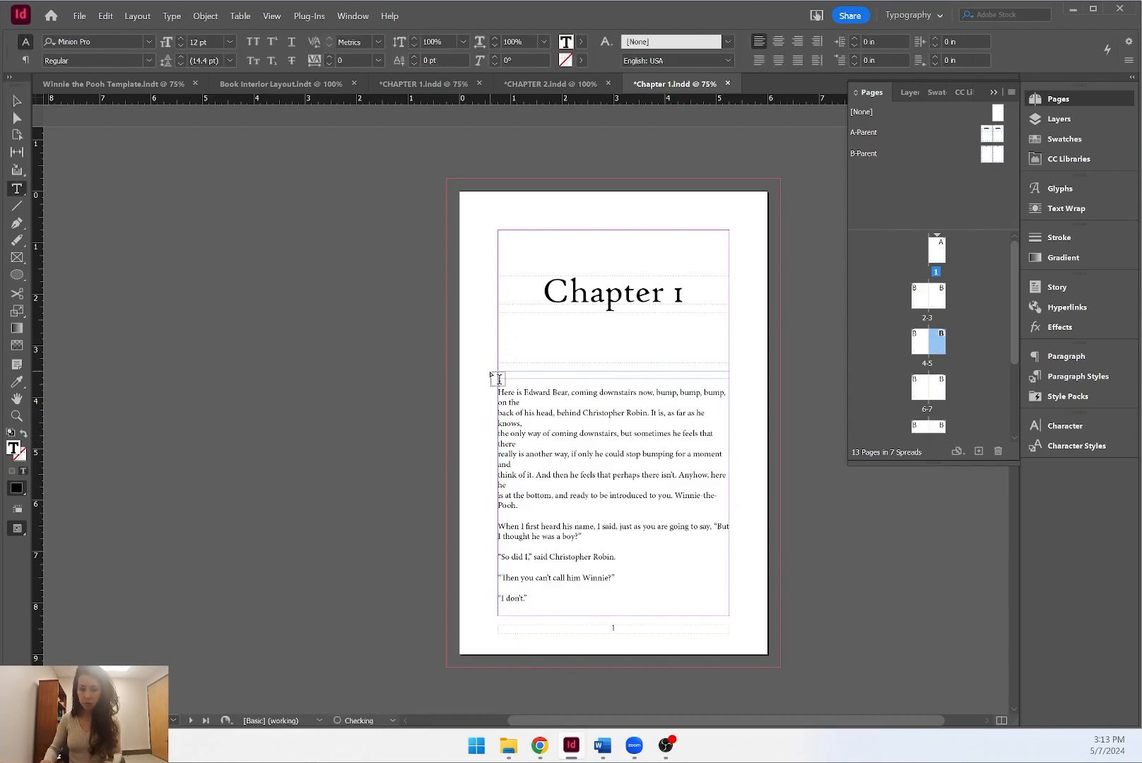
Paste the chapter subtitle into the subtitle frame directly below the Chapter 1 title on page 1.
click(16, 101)
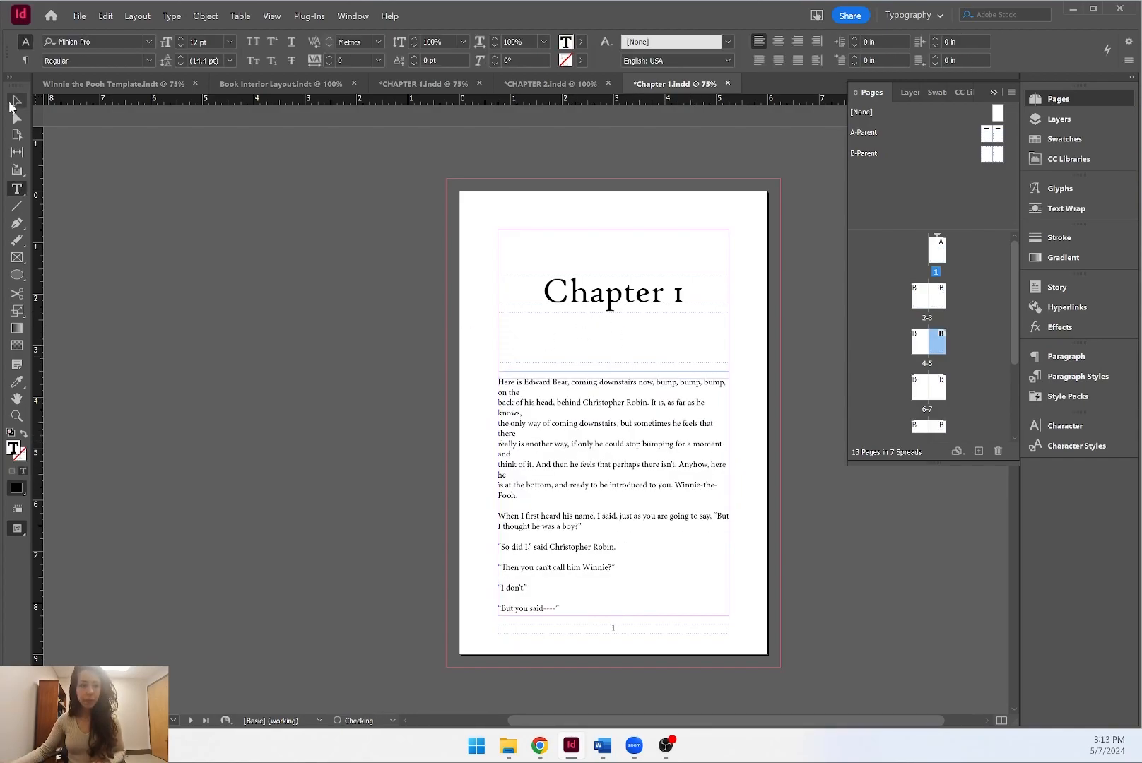
click(632, 354)
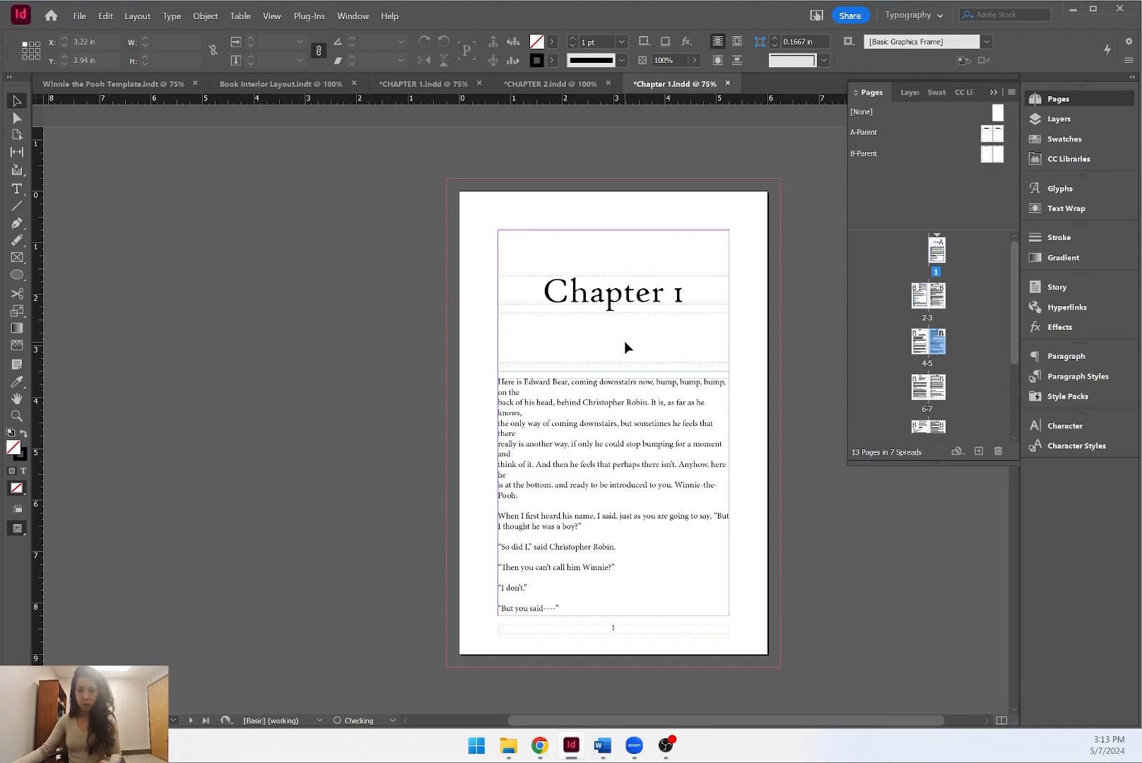
key(ctrl+z)
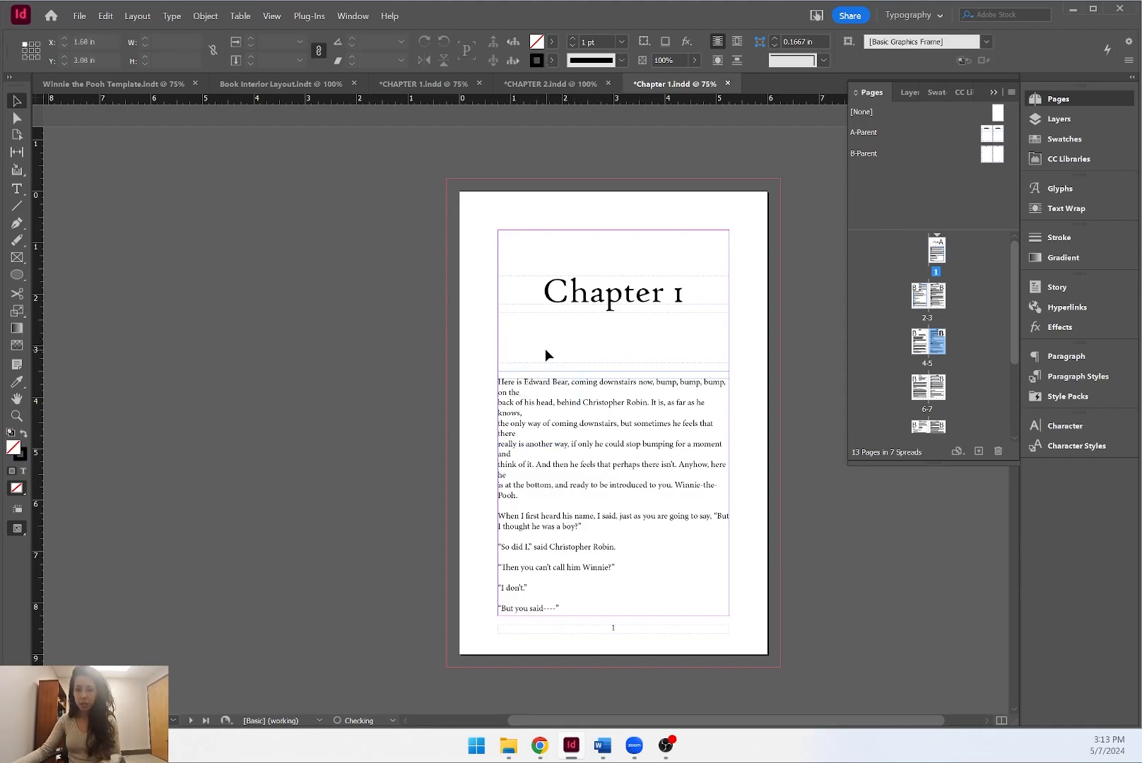
drag(511, 354, 534, 328)
drag(605, 420, 729, 365)
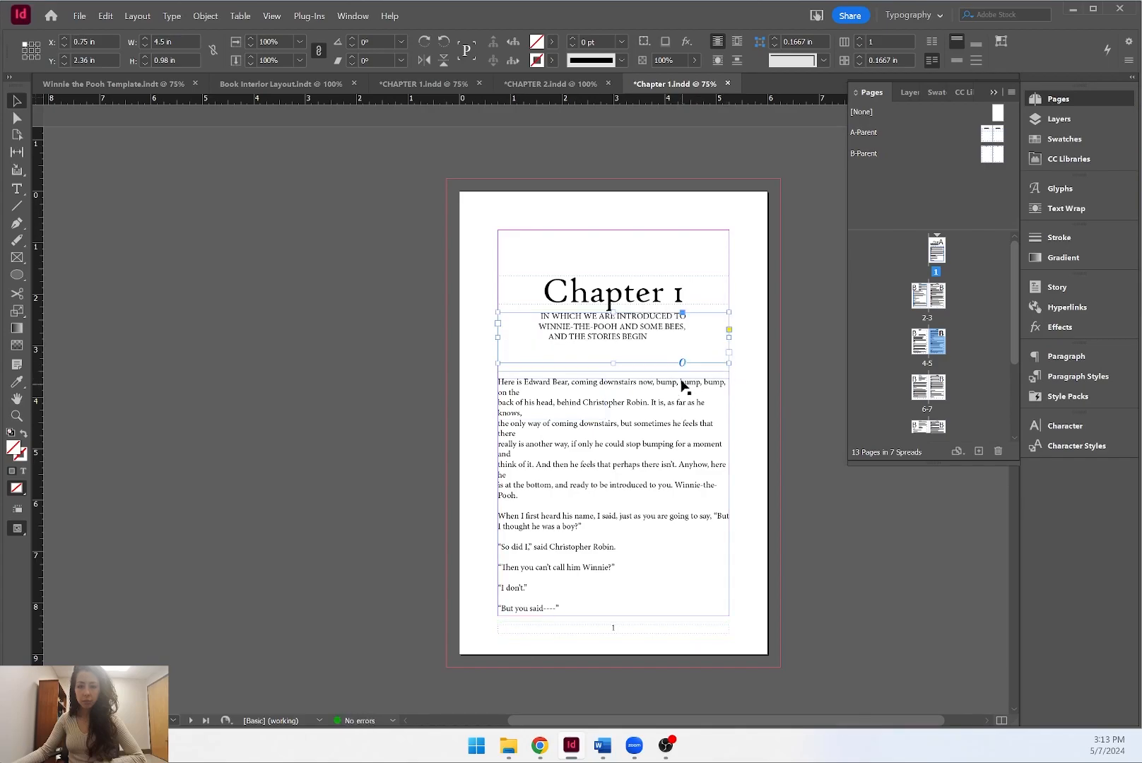
click(776, 463)
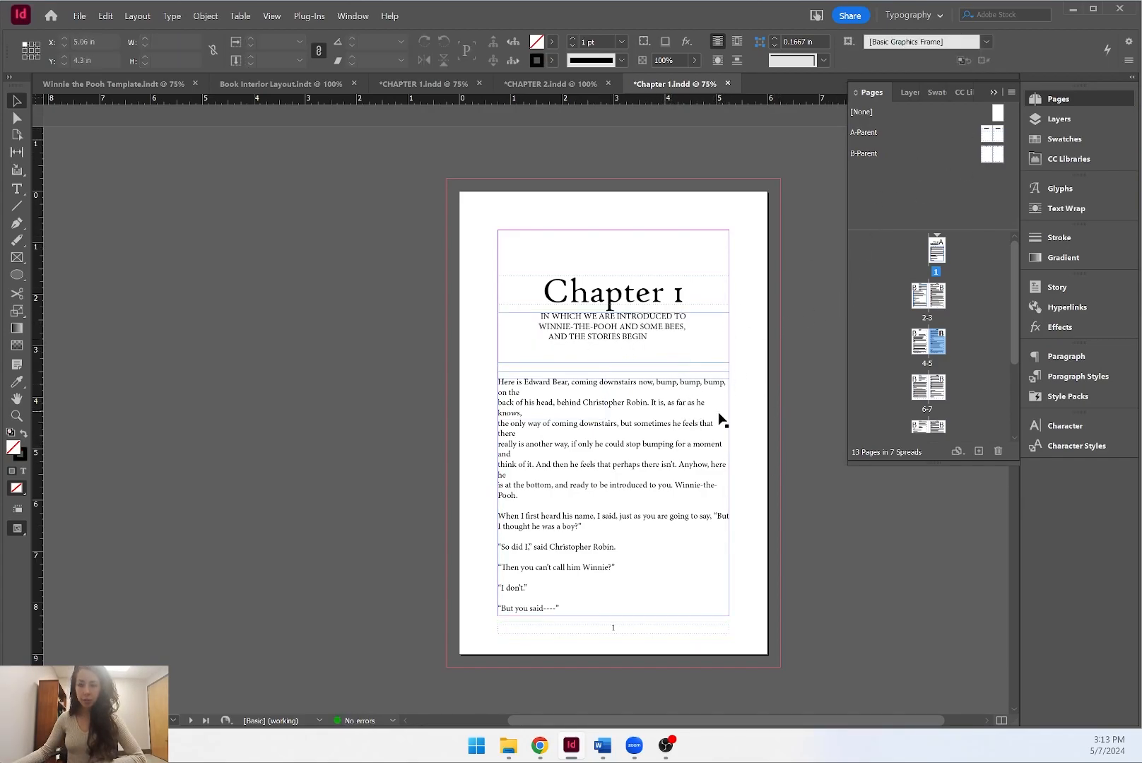
Display the Color library in CC Libraries and examine its ungrouped text styles and the options for adding elements.
click(993, 92)
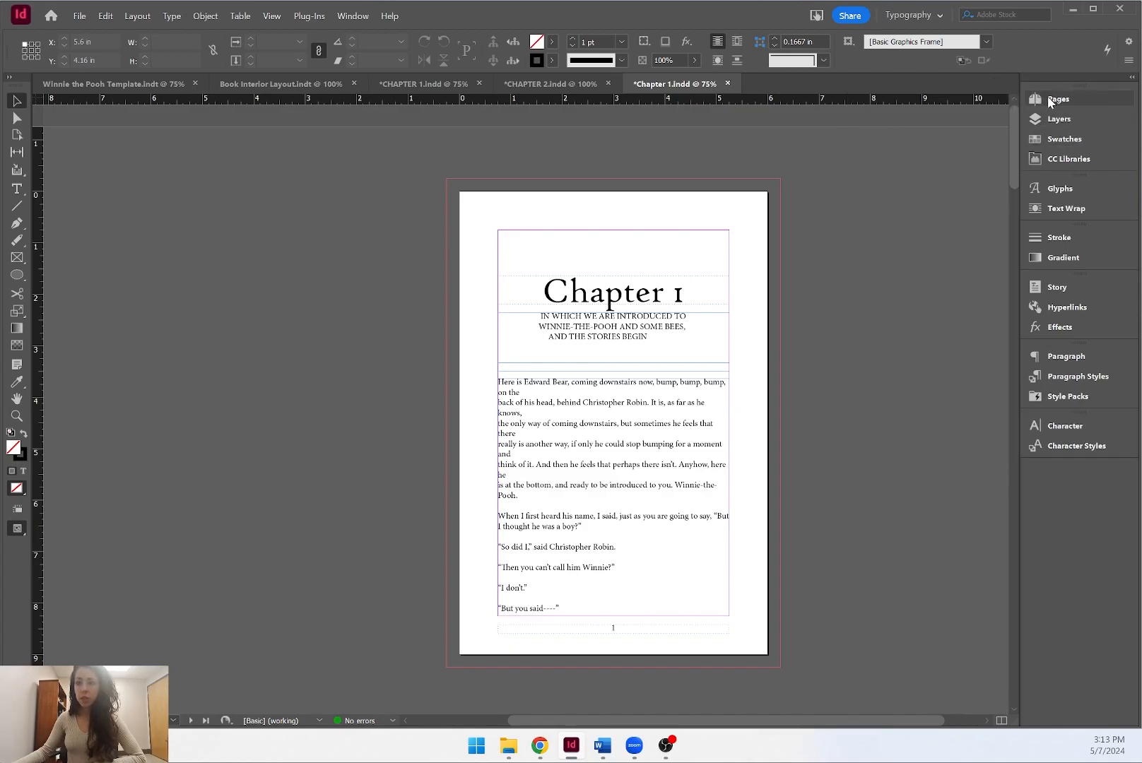
click(1059, 158)
drag(944, 409, 958, 571)
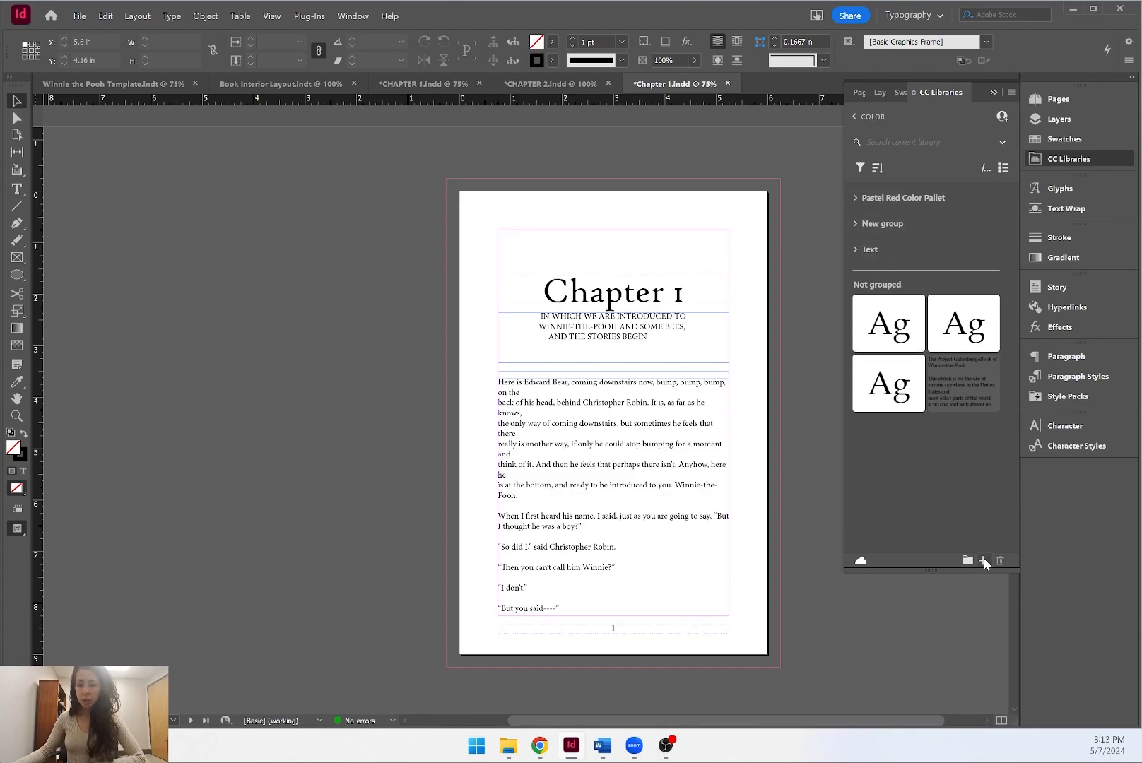
click(983, 562)
click(984, 562)
click(644, 471)
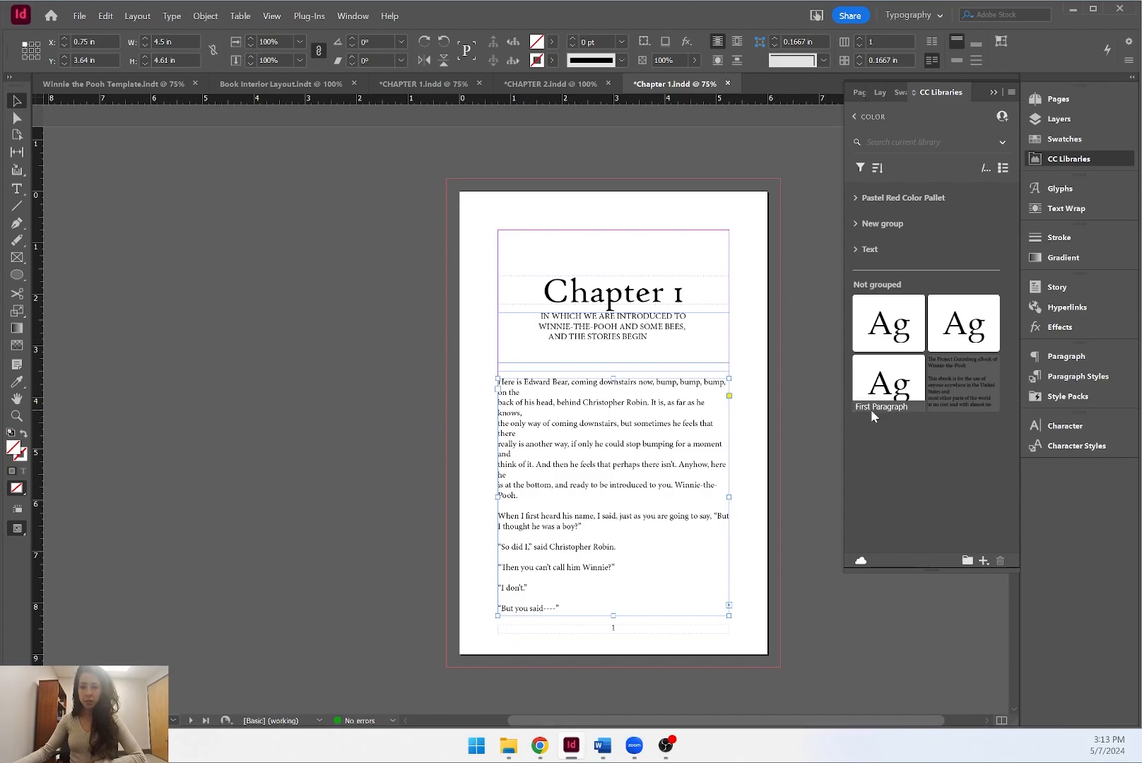
click(668, 335)
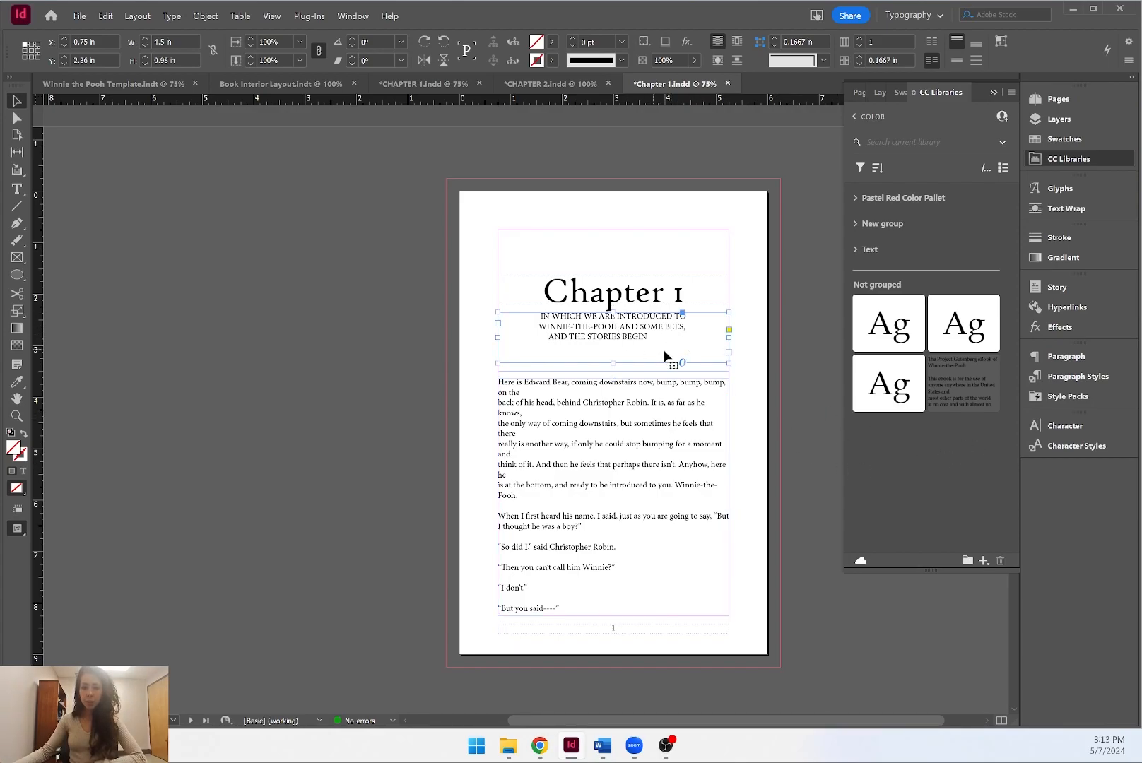
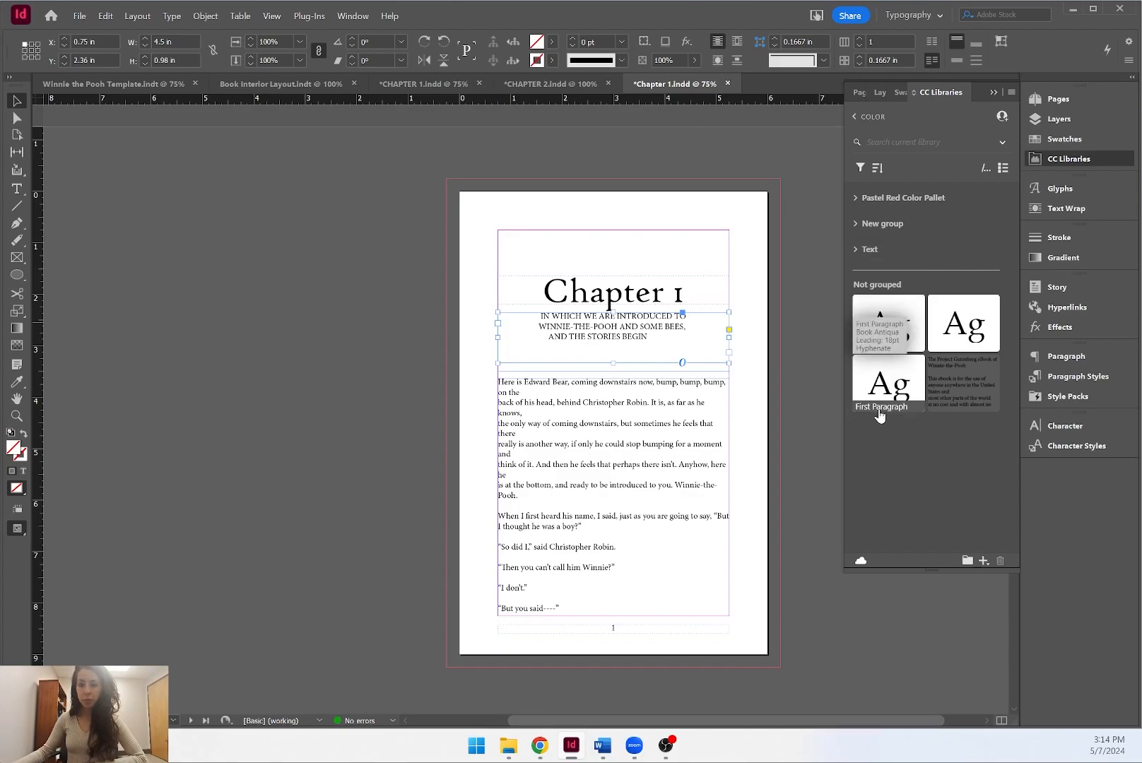
Try the library's First Paragraph style on the opening line of page 1's body text.
click(529, 393)
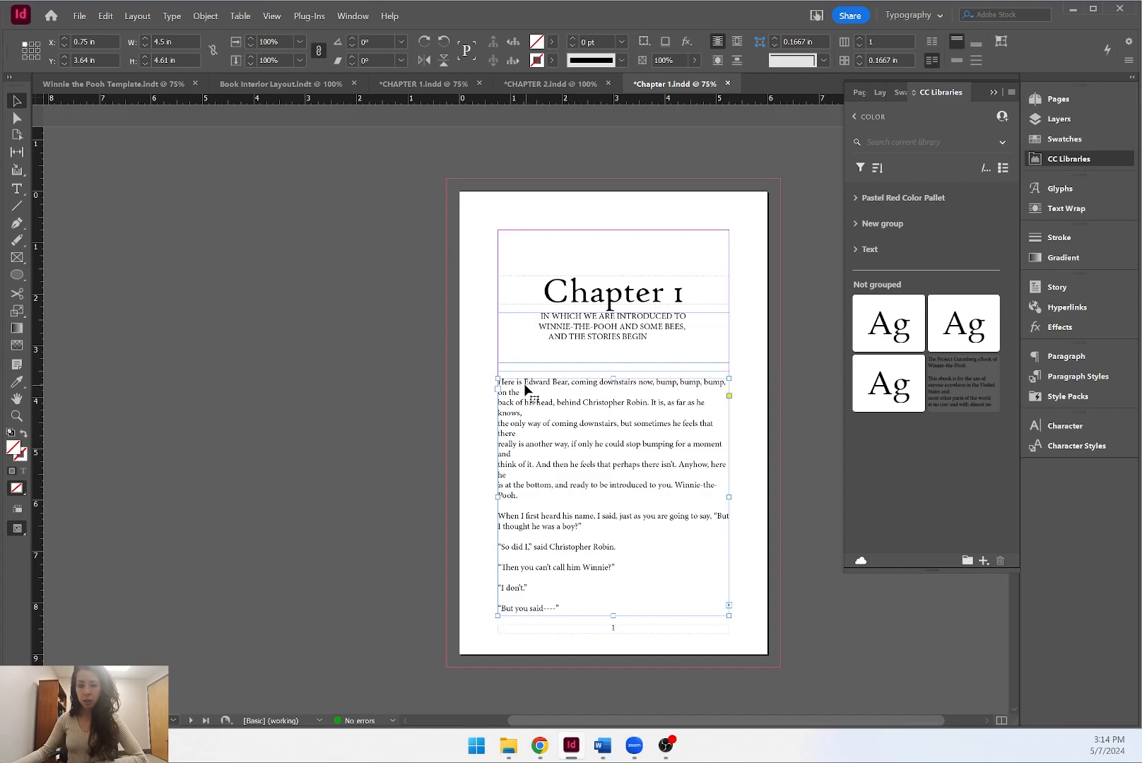
double_click(528, 393)
triple_click(529, 382)
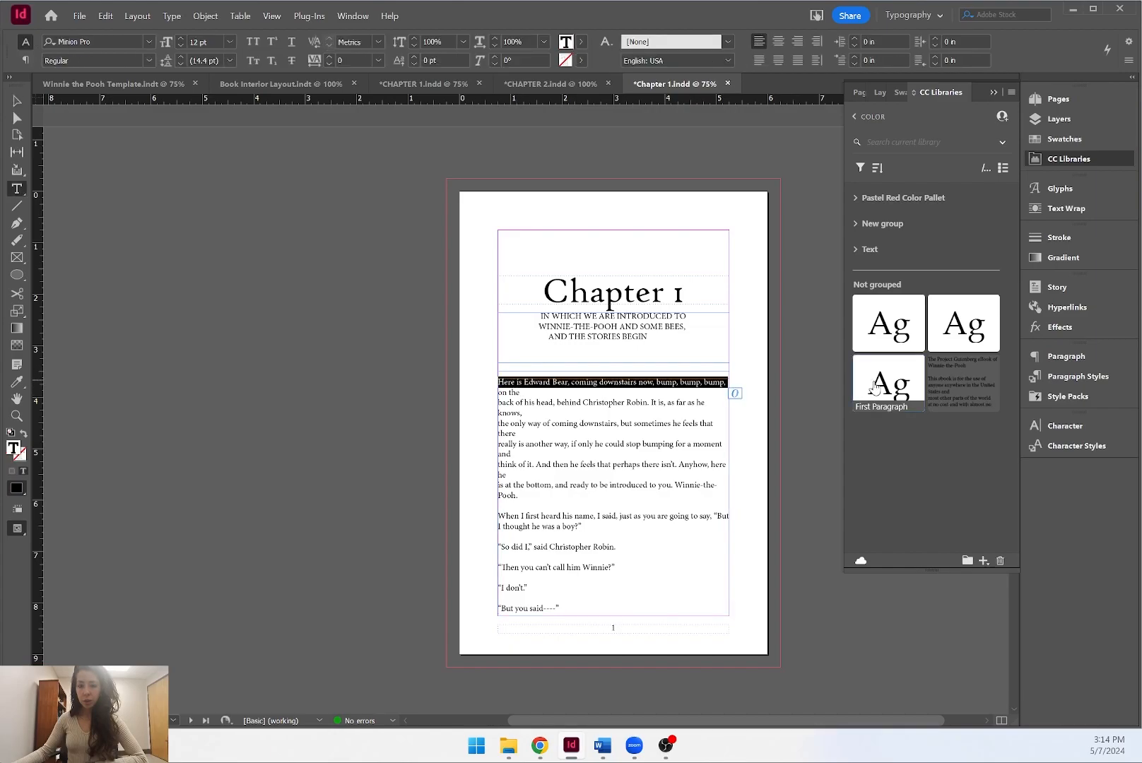
click(874, 386)
click(504, 391)
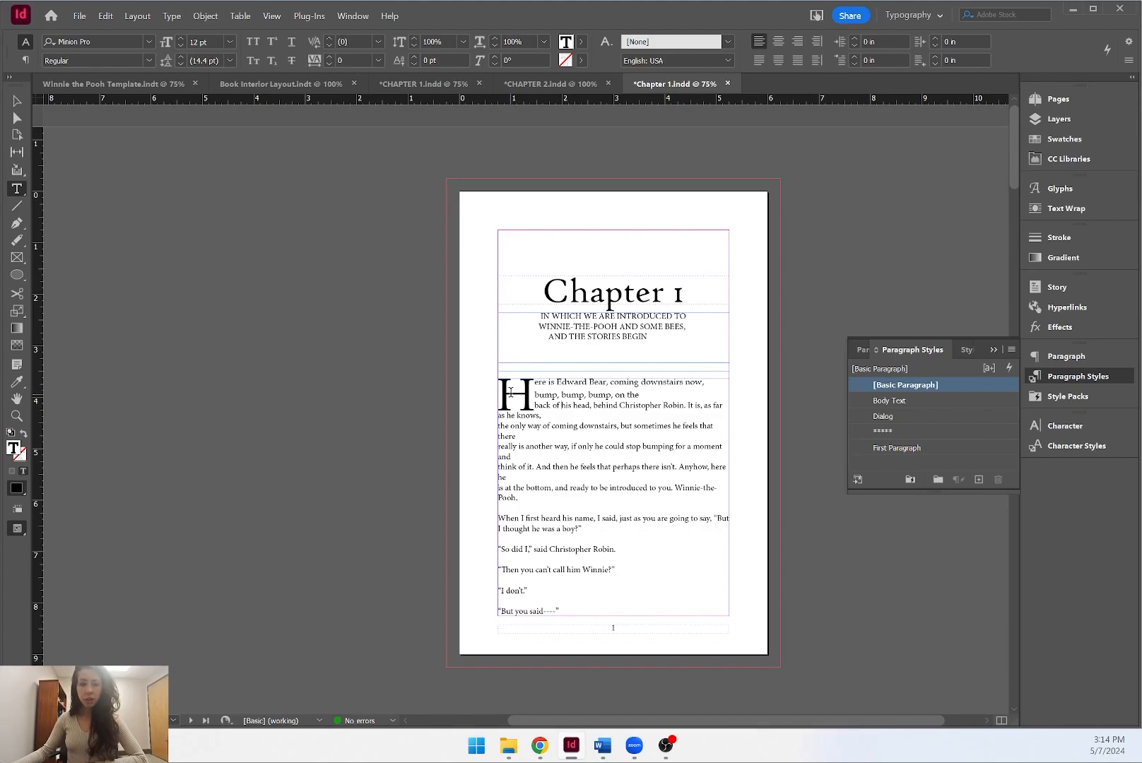
click(545, 385)
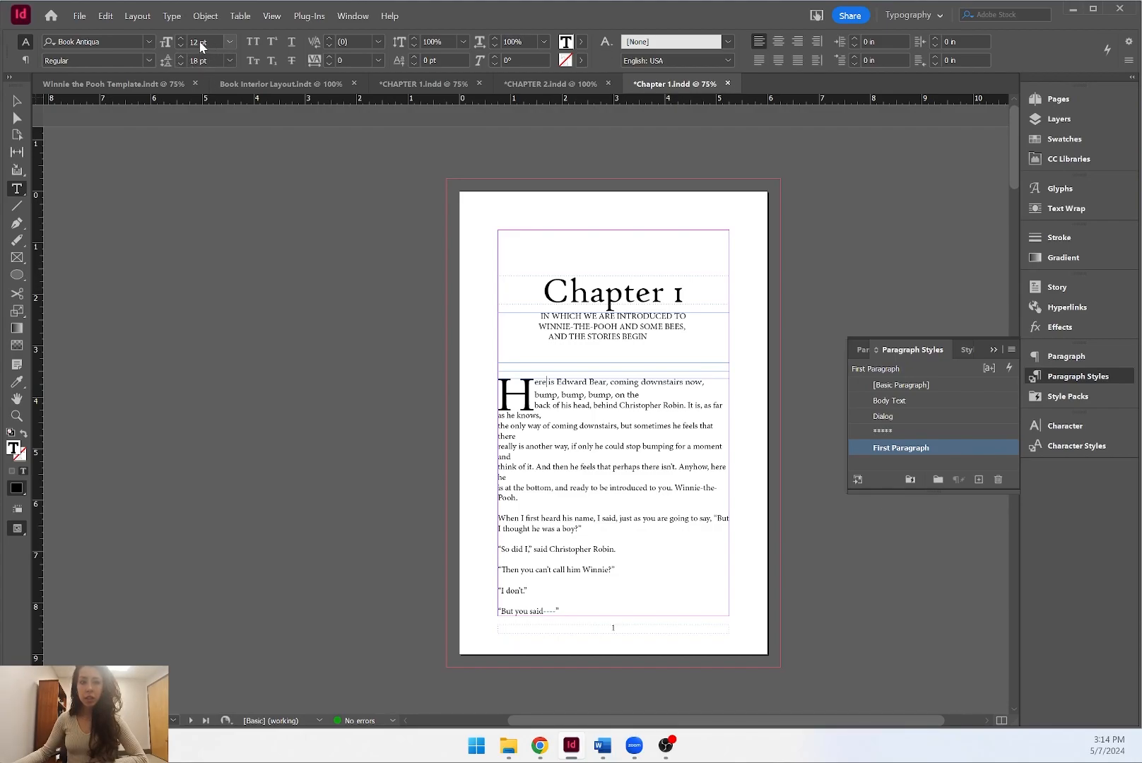
Undo the First Paragraph style on the opening line and collapse the paragraph styles list.
key(ctrl+z)
key(ctrl+z)
key(ctrl+z)
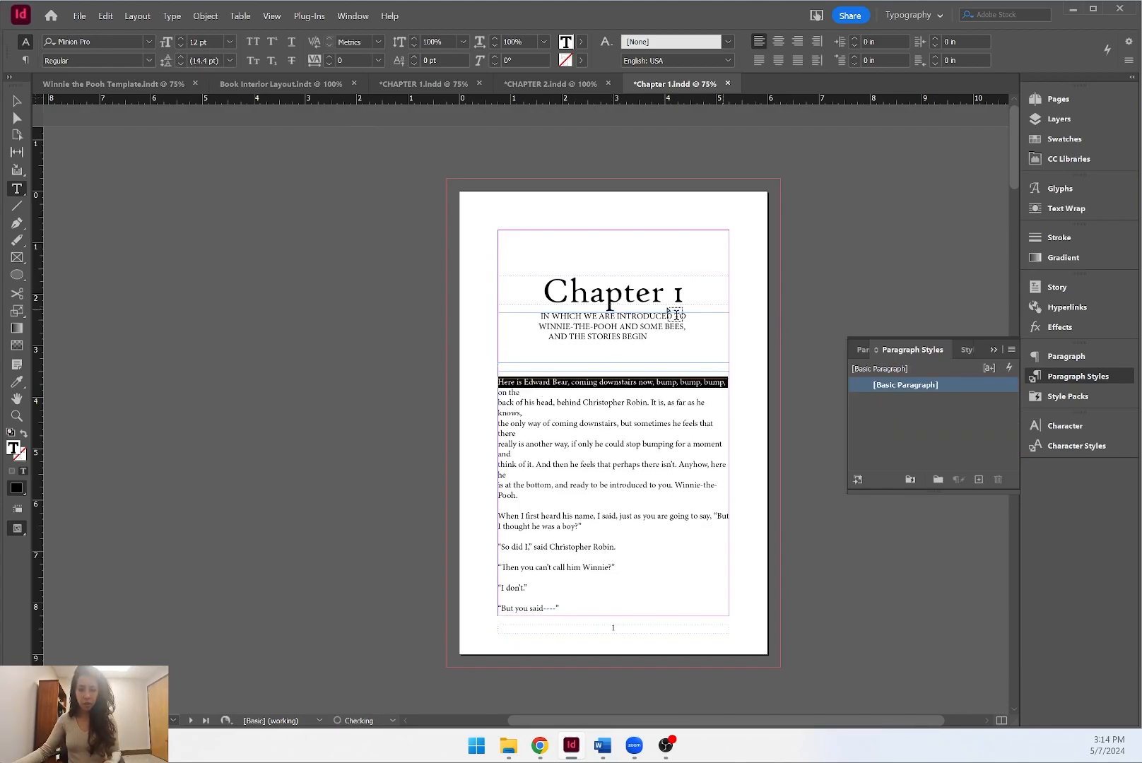
key(Escape)
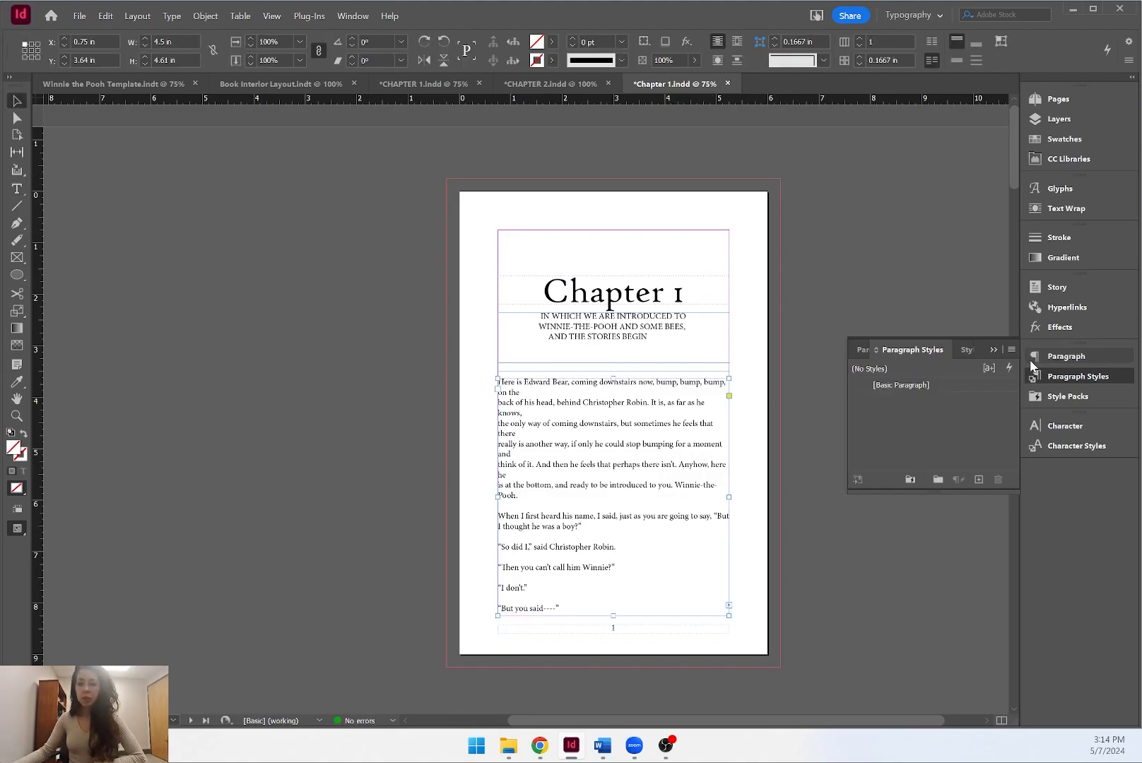
click(1032, 370)
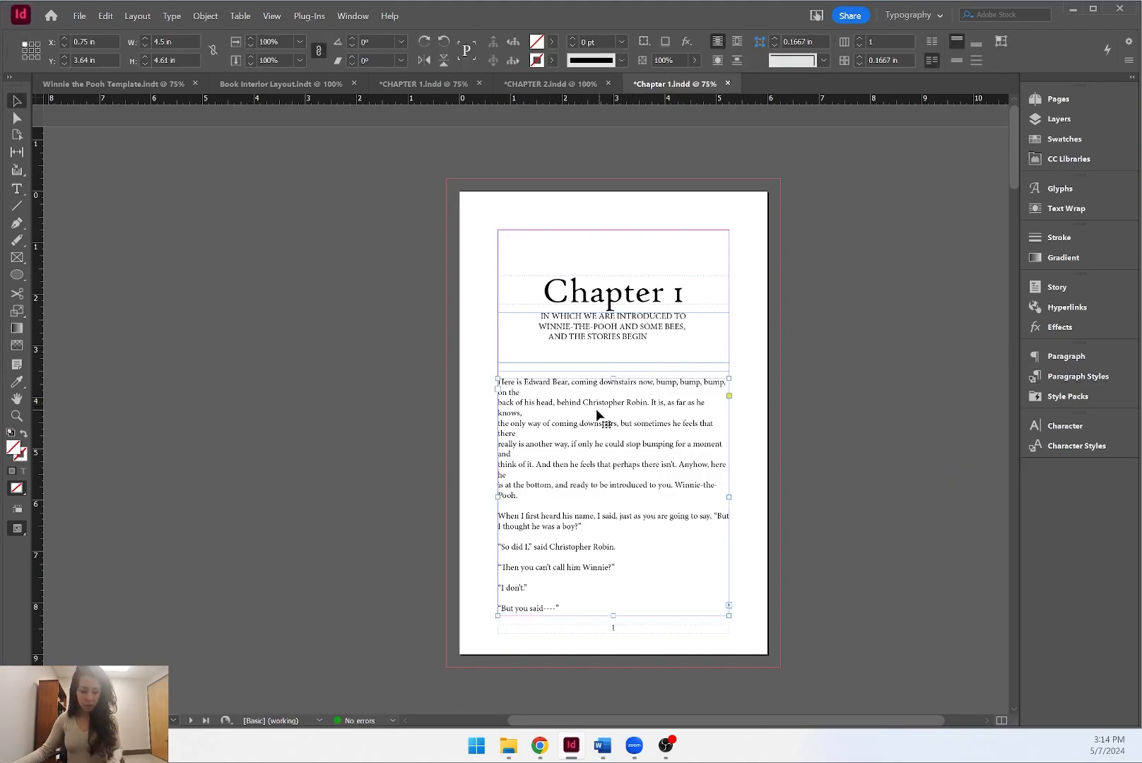
Examine the hard line breaks inside the opening paragraph of page 1's body text up close.
scroll(598, 415, up, 3)
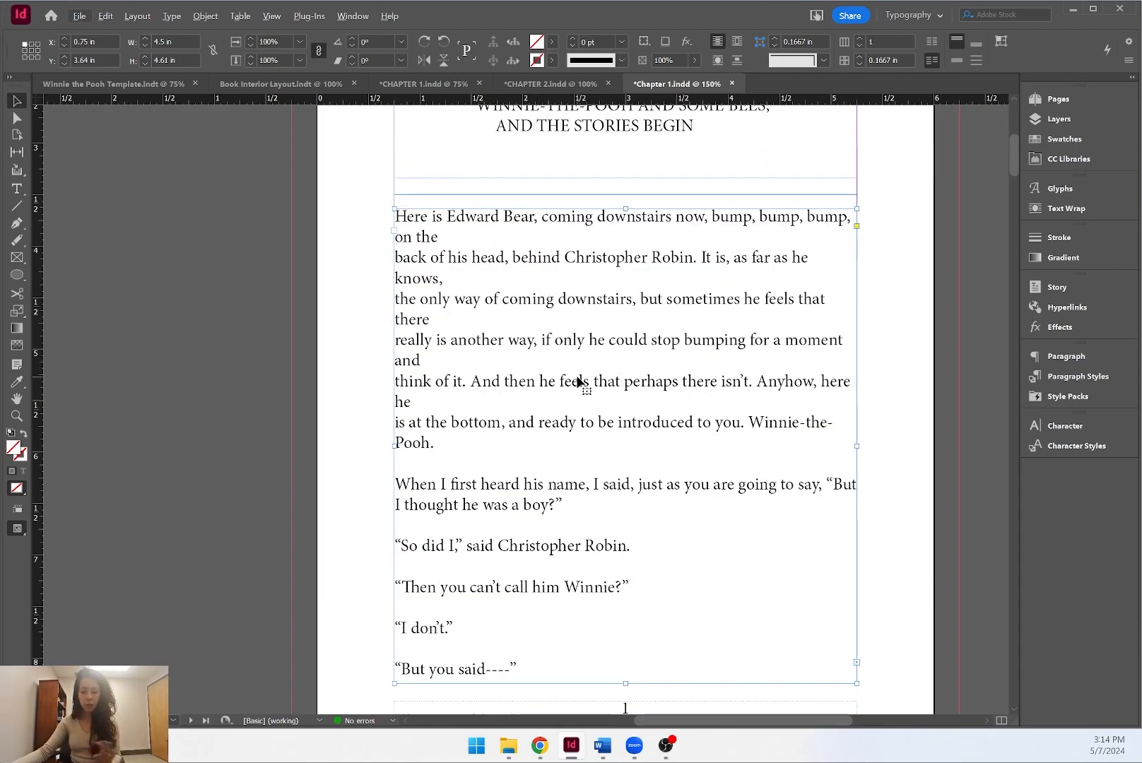
double_click(447, 238)
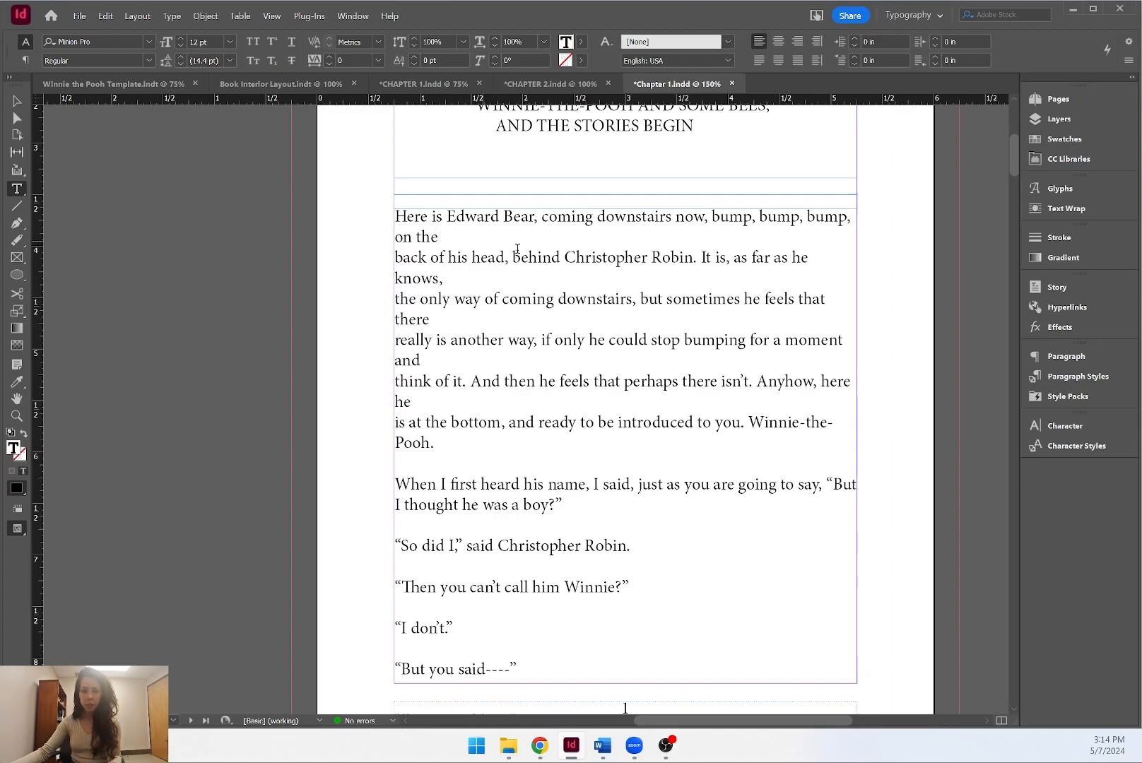
click(462, 318)
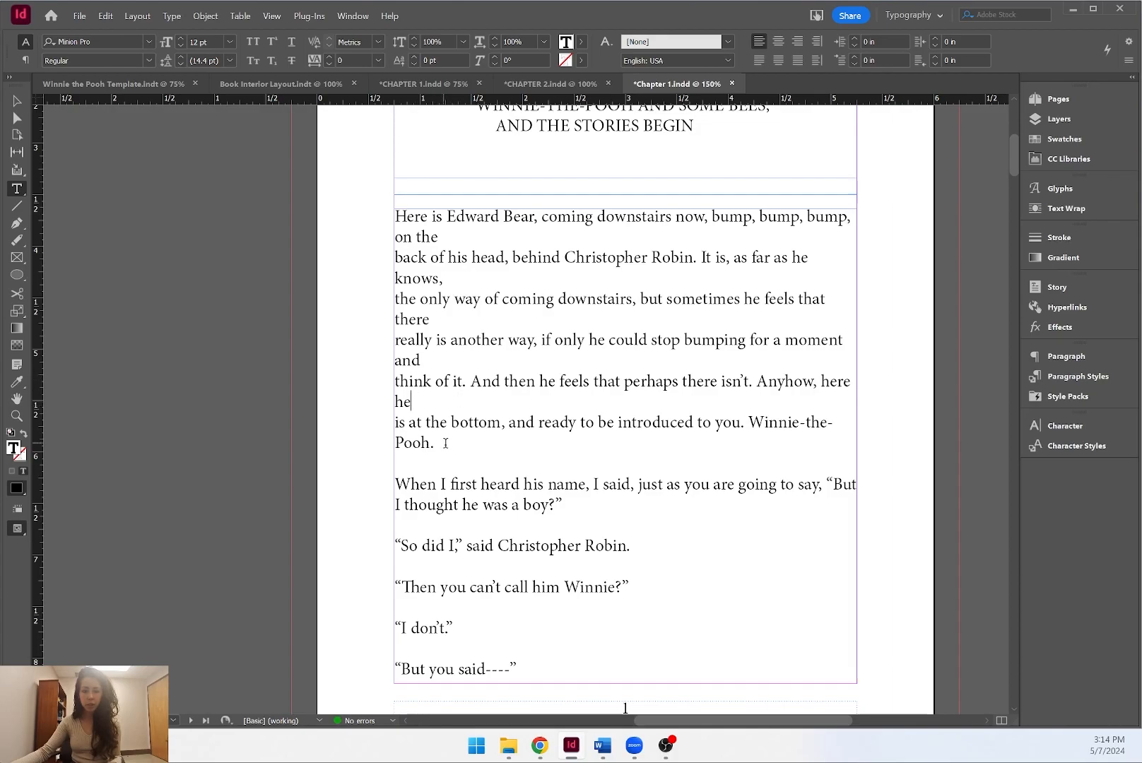
key(Escape)
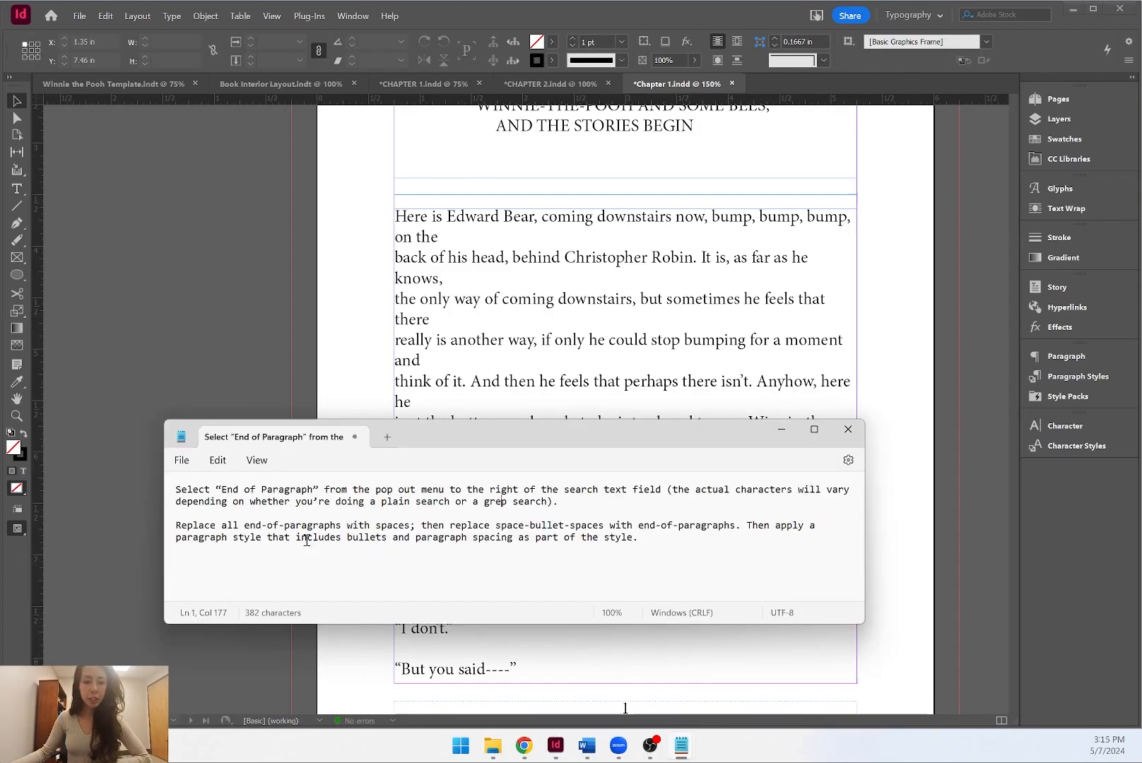
Read the Notepad notes on replacing end-of-paragraph characters with spaces, then return to InDesign and select page 1's body text frame.
click(168, 495)
click(218, 499)
drag(635, 541, 181, 493)
click(410, 526)
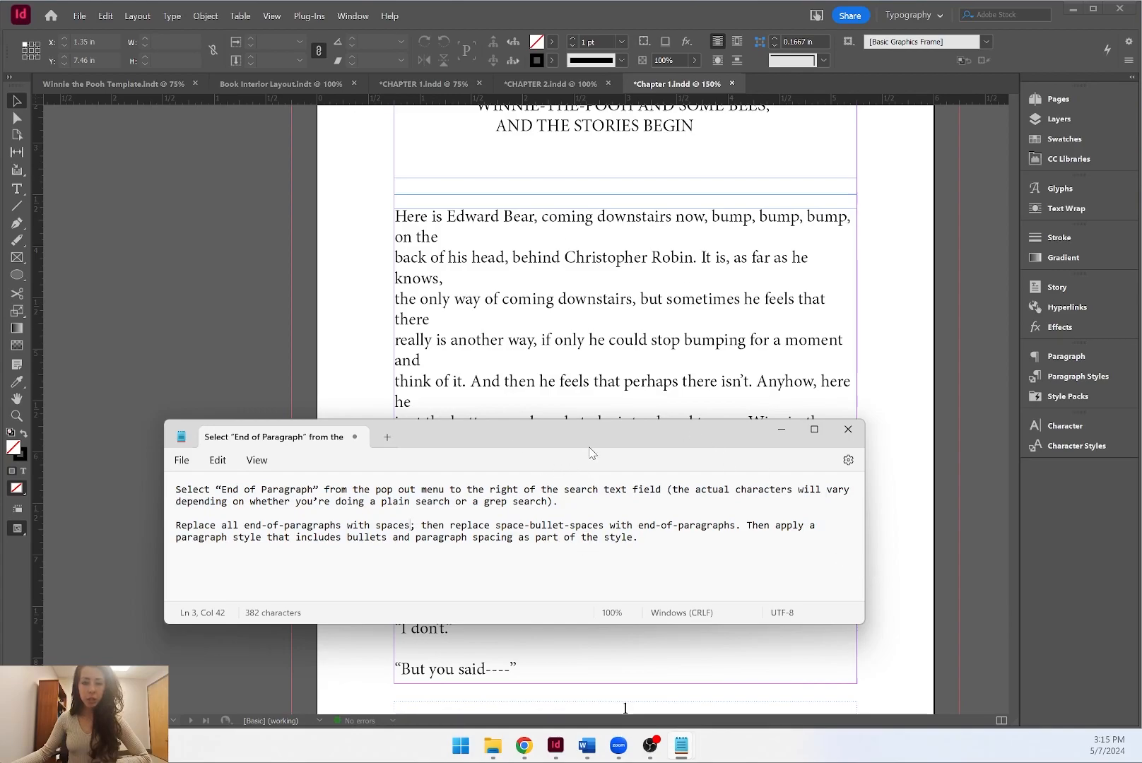
click(781, 429)
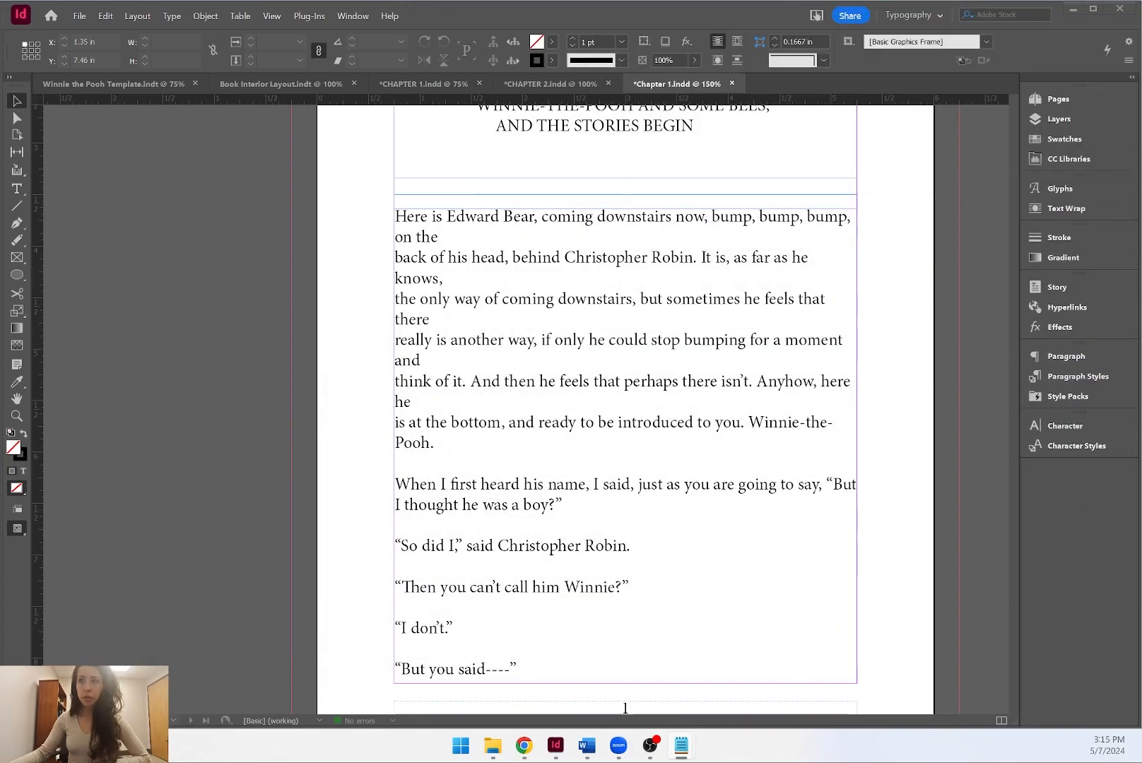
click(725, 309)
click(724, 309)
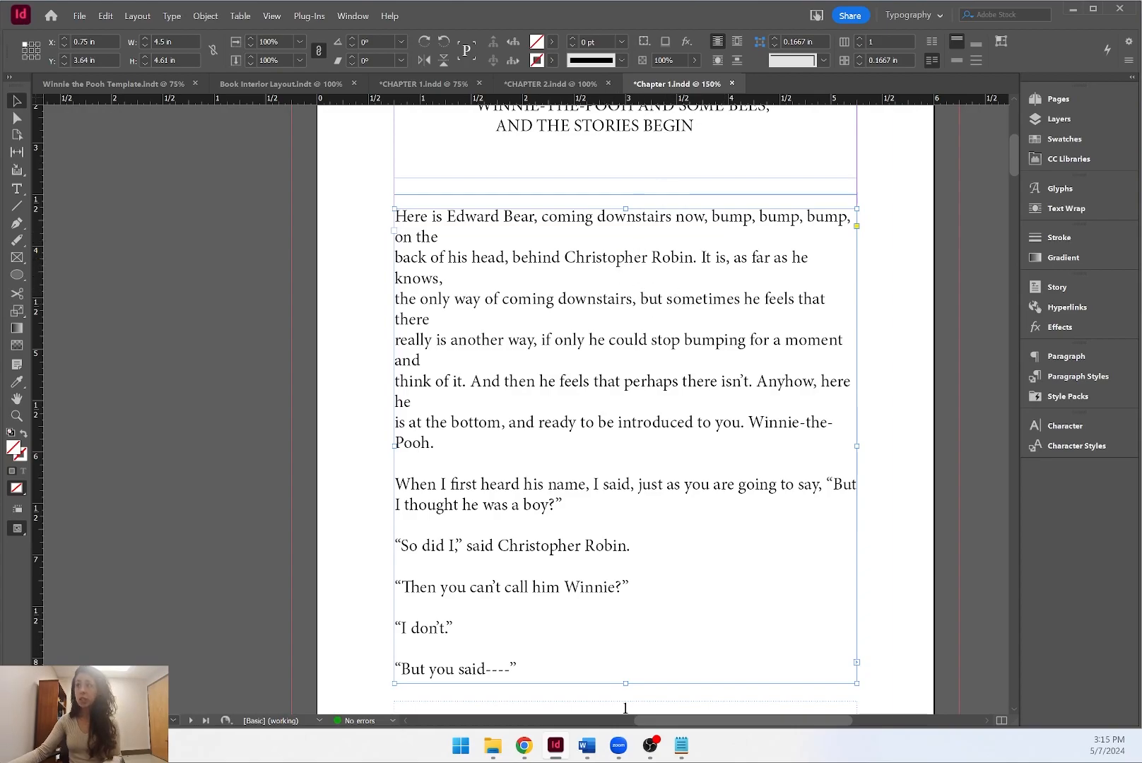
Open Find/Change for the Chapter 1 document and clear the old search and replacement text.
key(ctrl+f)
drag(588, 214, 242, 134)
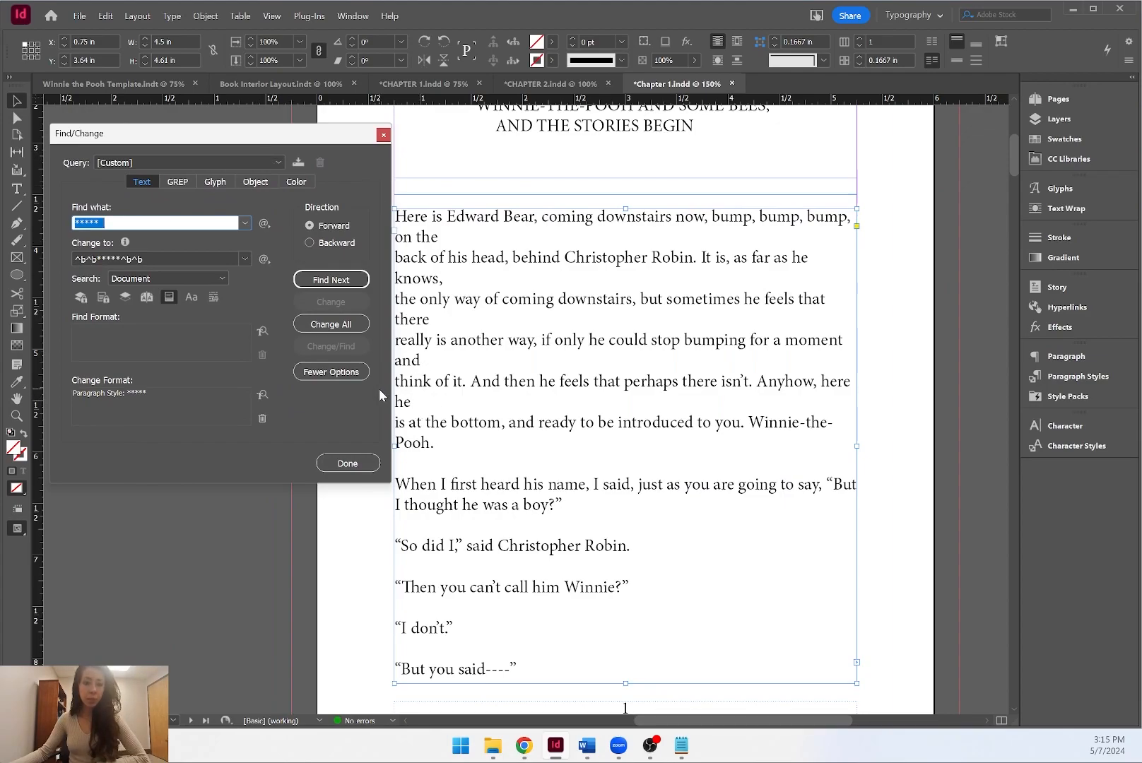
click(223, 223)
double_click(216, 222)
key(BackSpace)
click(141, 260)
double_click(140, 260)
key(BackSpace)
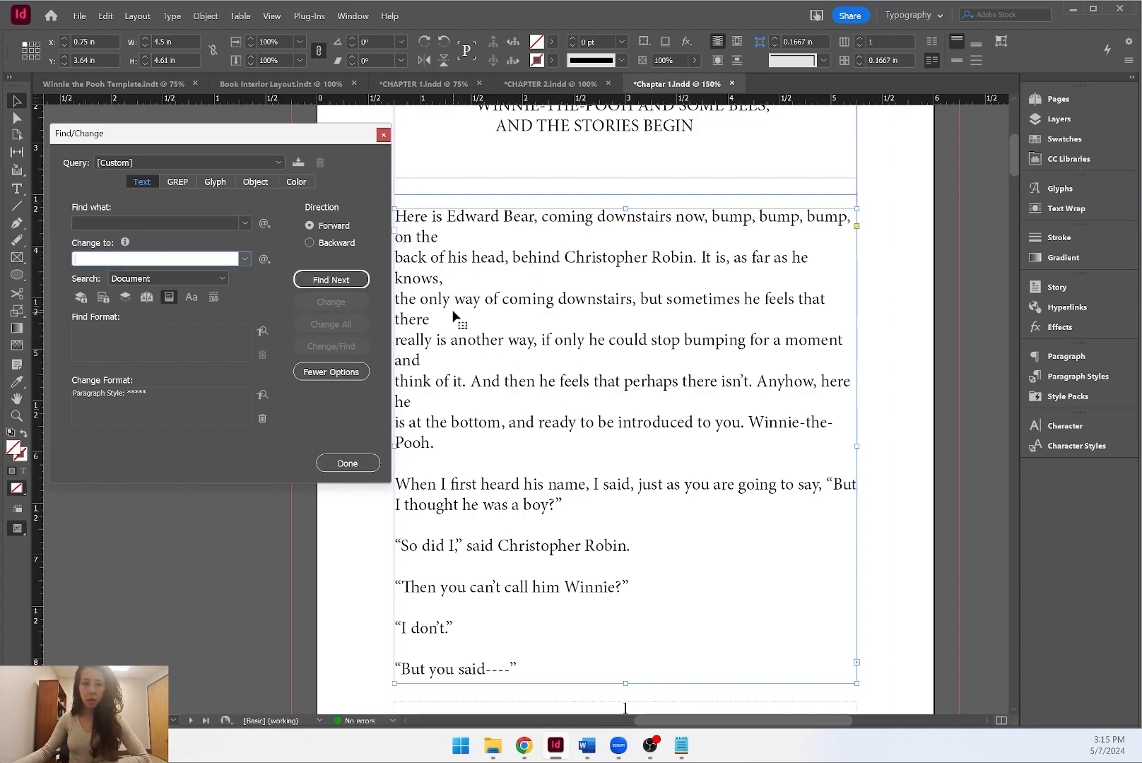
Set the search text to the End of Paragraph character and try replacing all occurrences in the document with a space.
click(148, 181)
click(265, 224)
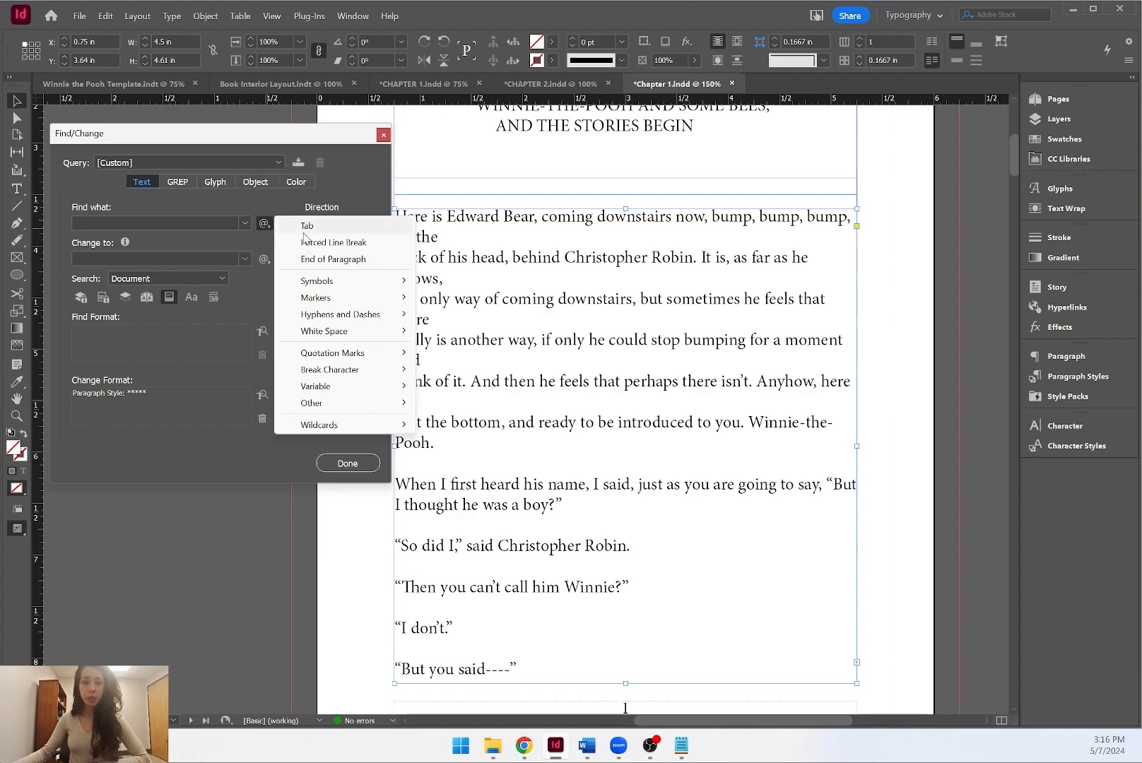
click(335, 260)
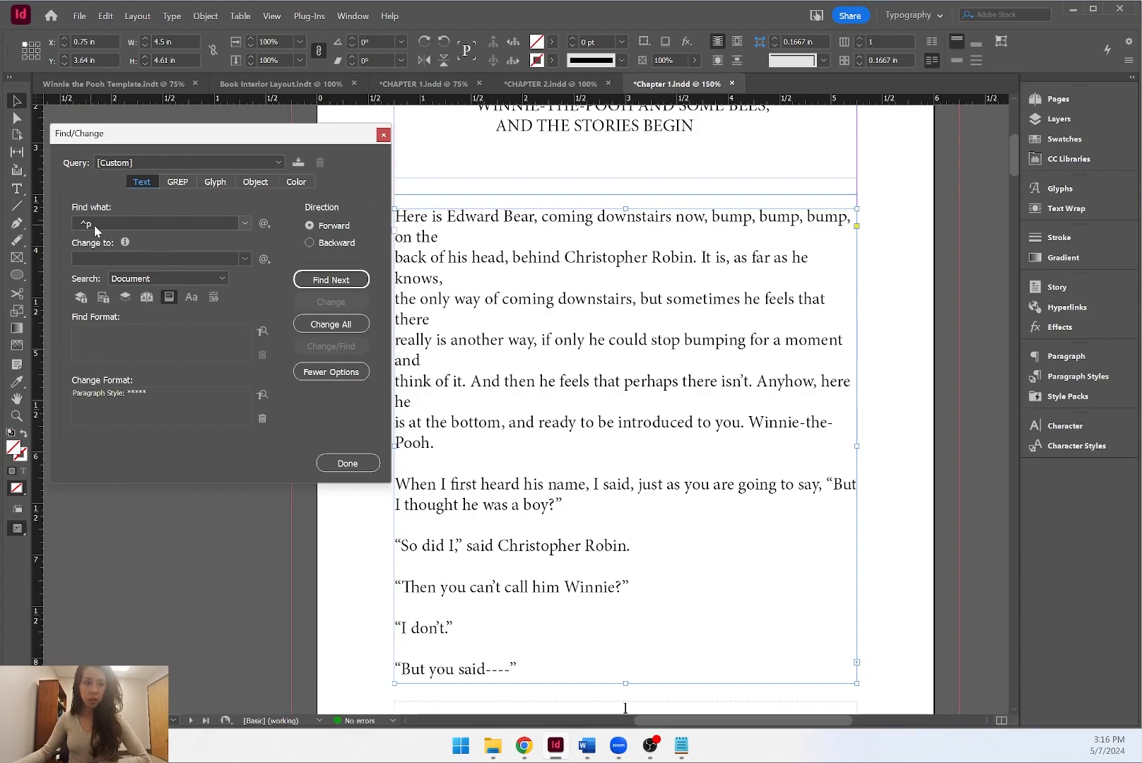
click(125, 258)
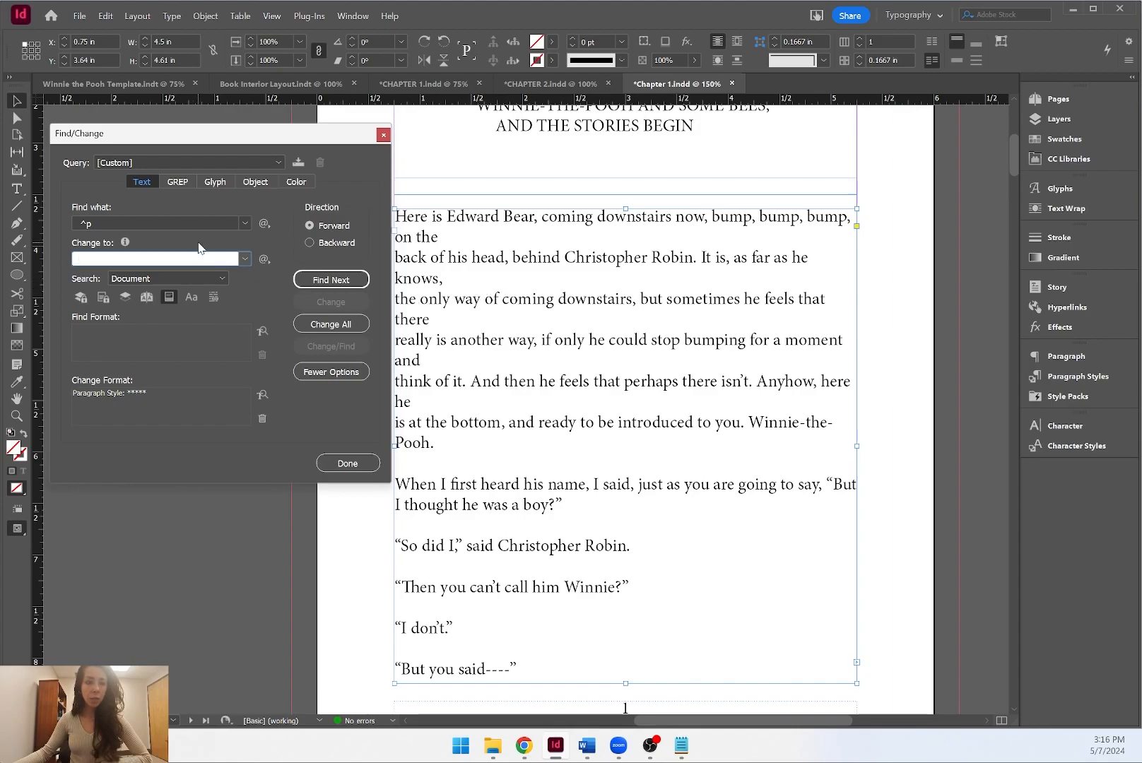
click(341, 326)
click(655, 389)
double_click(537, 298)
click(448, 257)
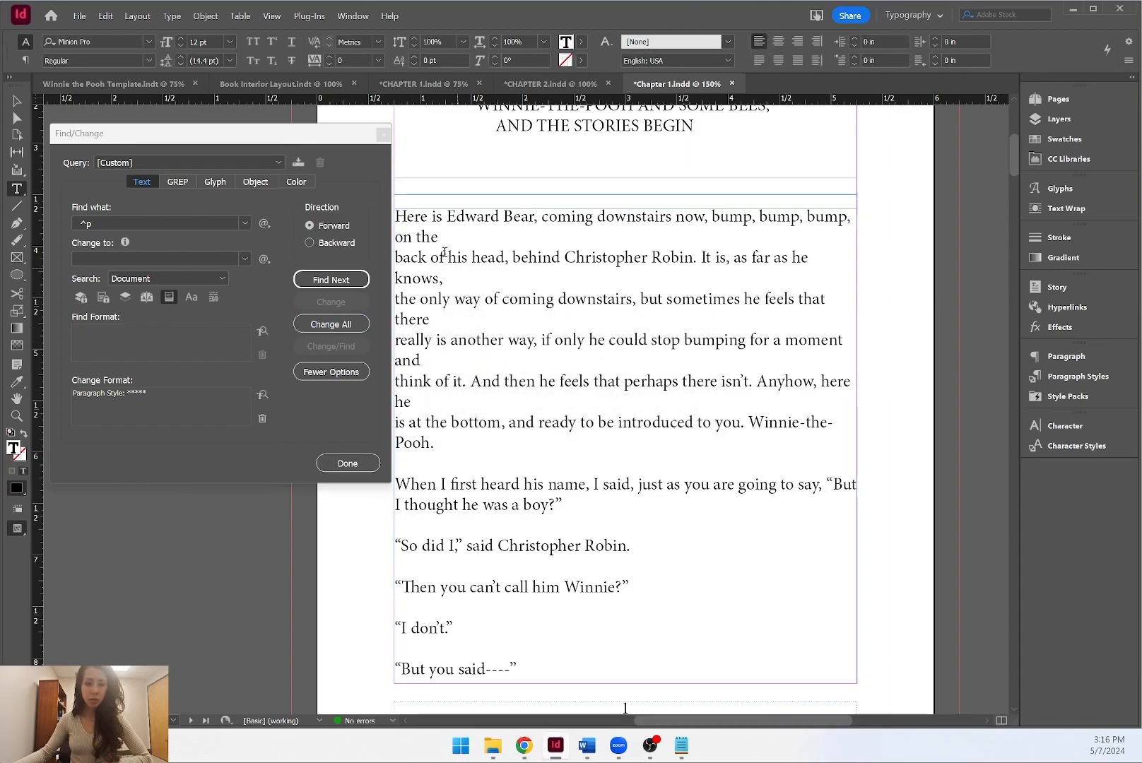
Clear the stray leading space and replacement style, replace every ^p in the document with a space, and check the reflowed pages.
click(185, 262)
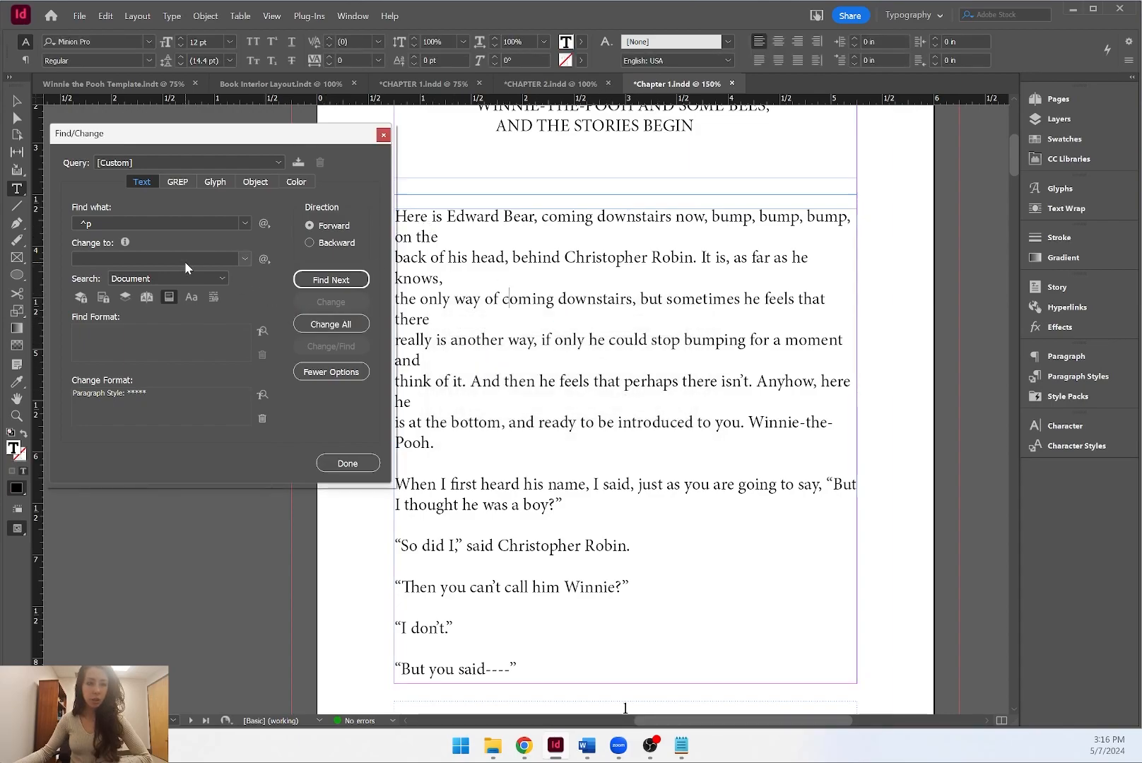
click(345, 325)
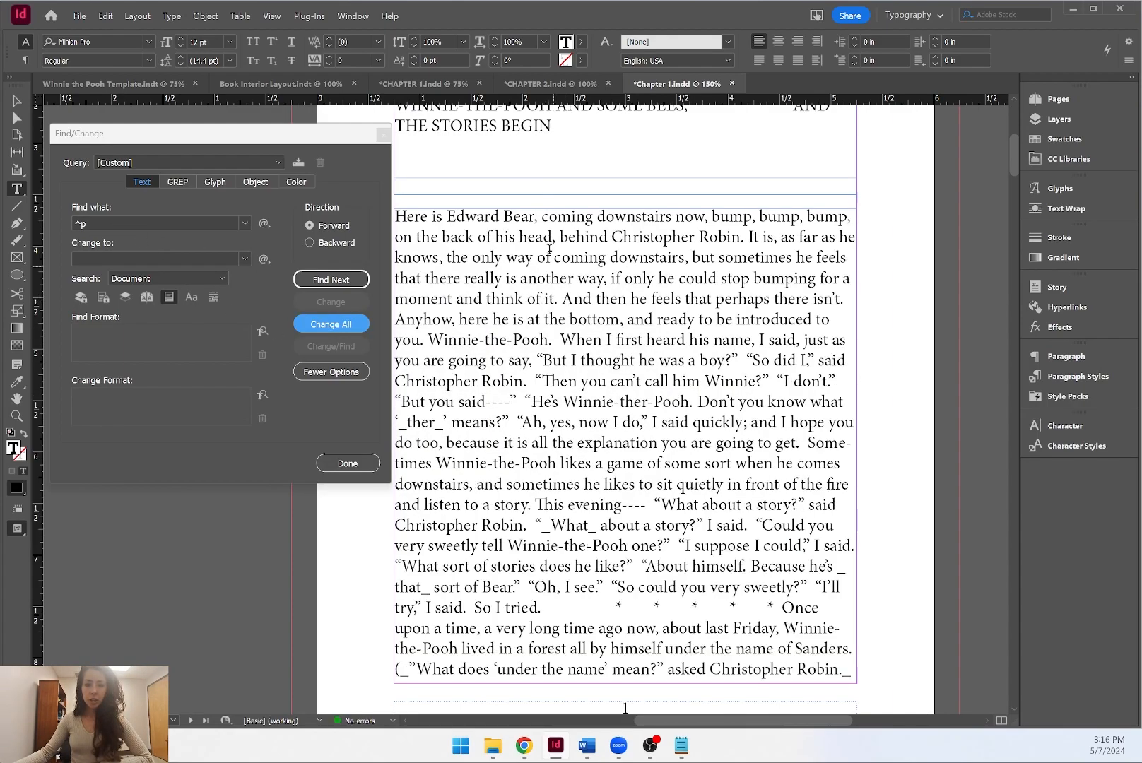
scroll(704, 362, down, 6)
scroll(704, 363, down, 8)
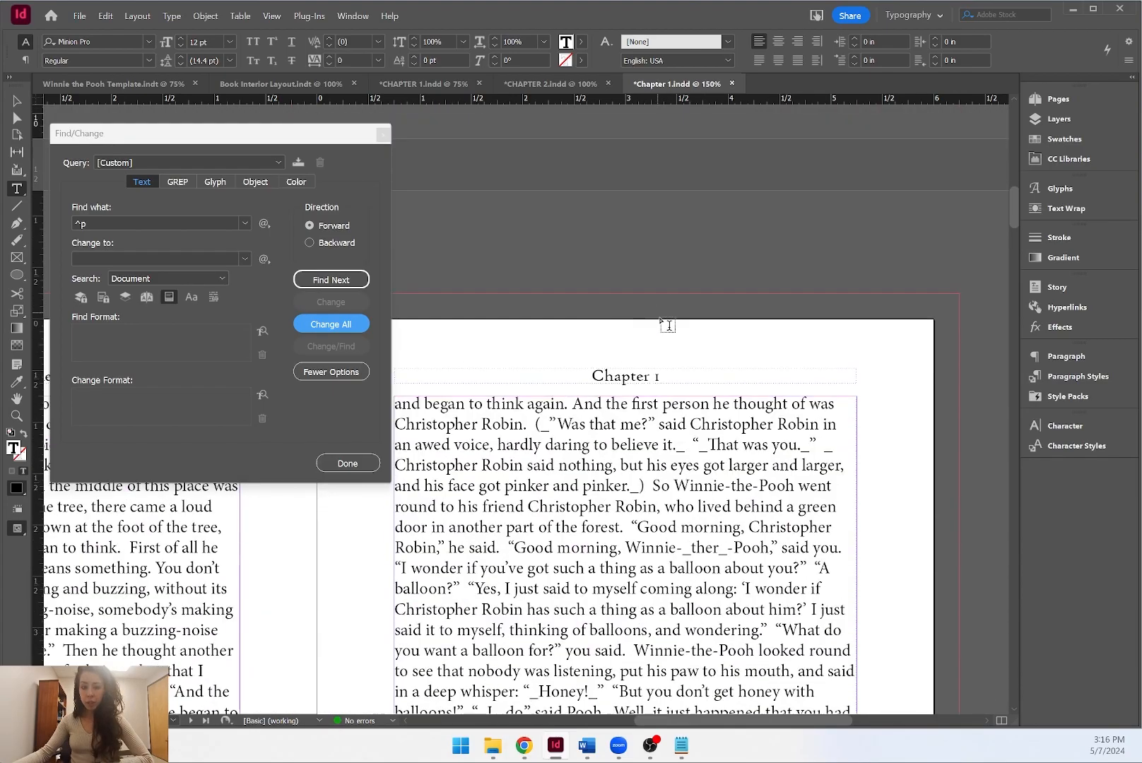
scroll(696, 399, up, 5)
scroll(696, 400, up, 10)
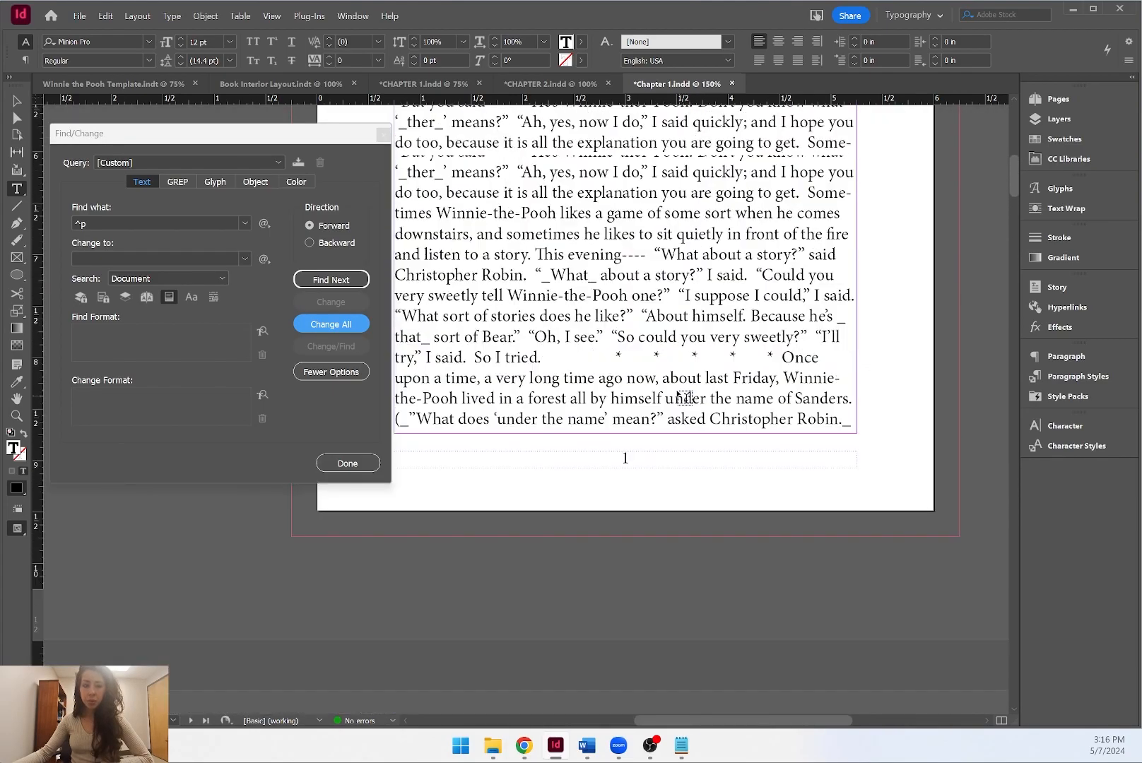
Replace every double space in the document with an End of Paragraph character (^p).
click(128, 233)
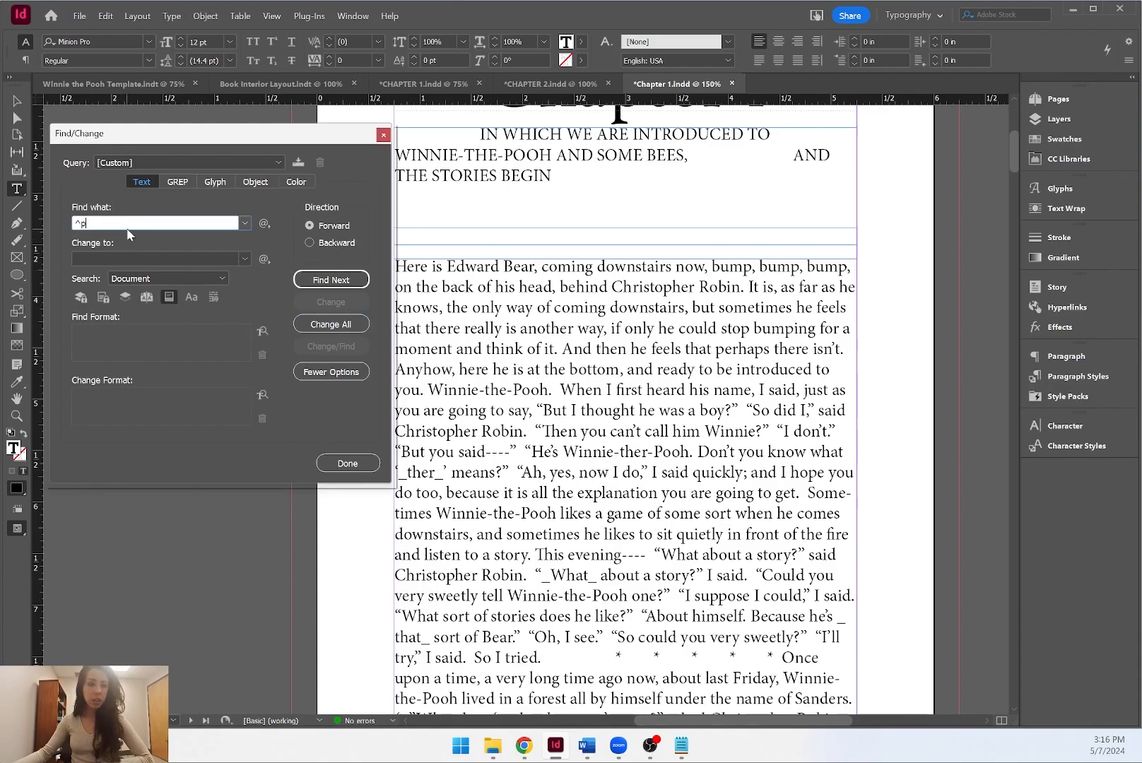
drag(92, 223, 57, 226)
key(BackSpace)
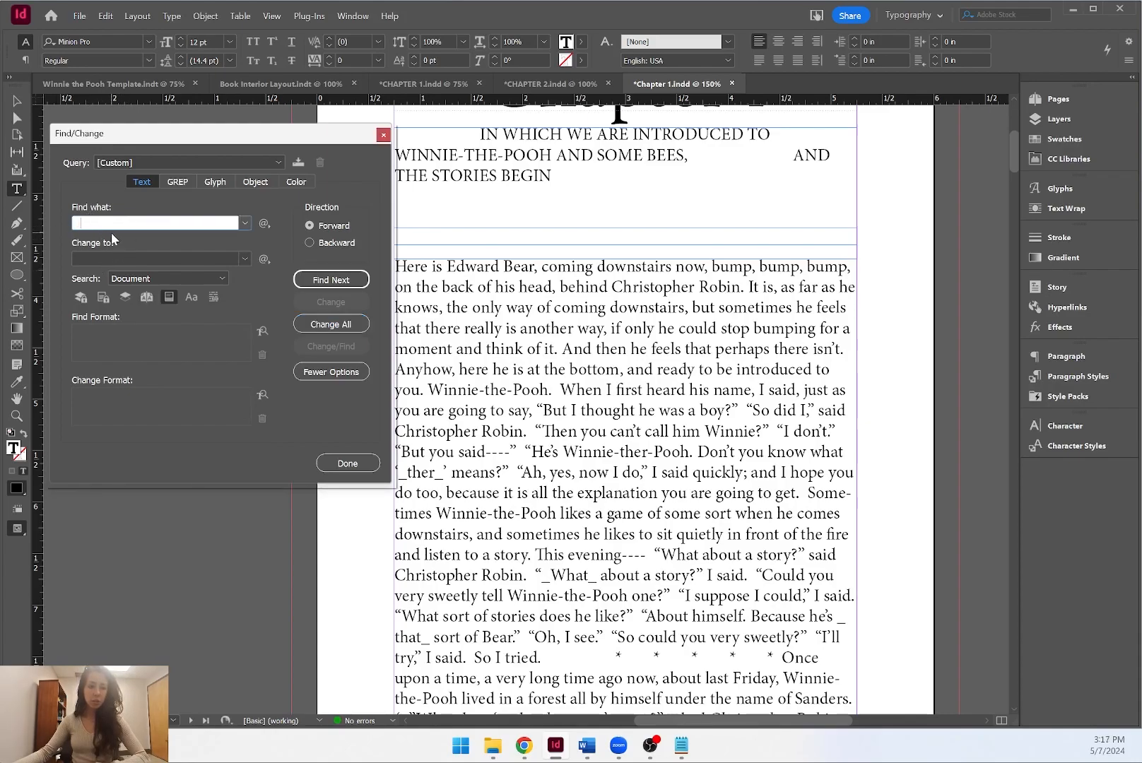
click(135, 259)
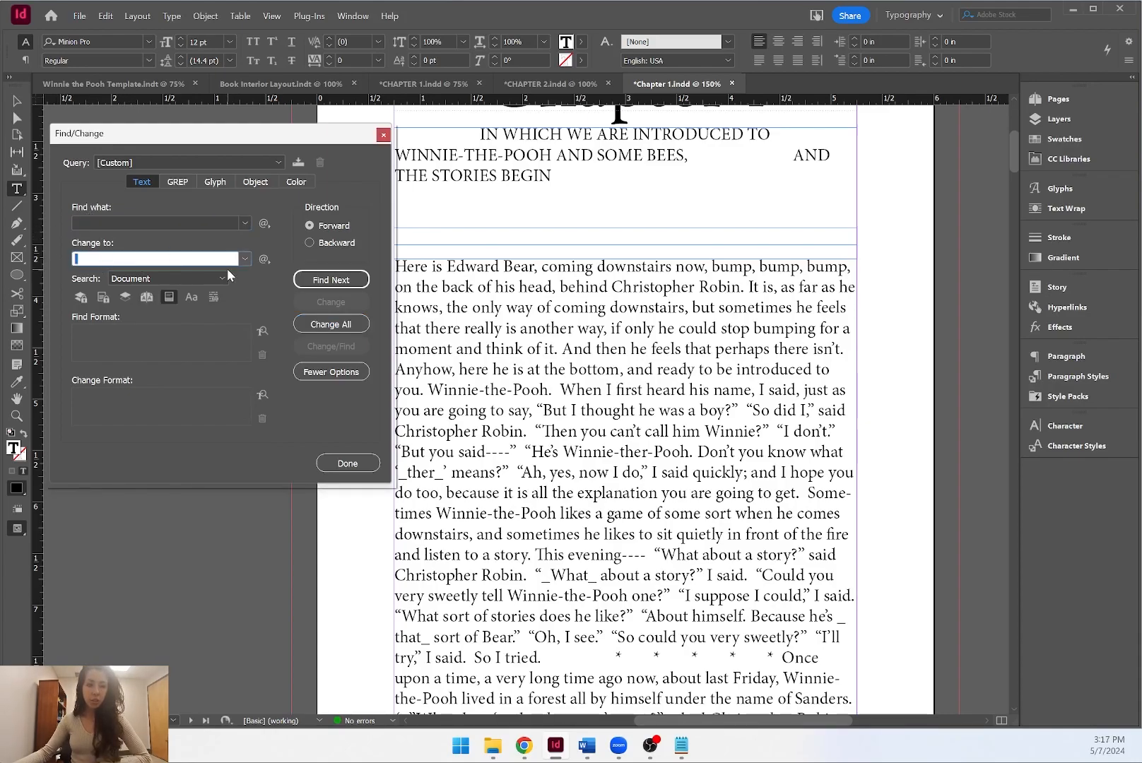
click(264, 259)
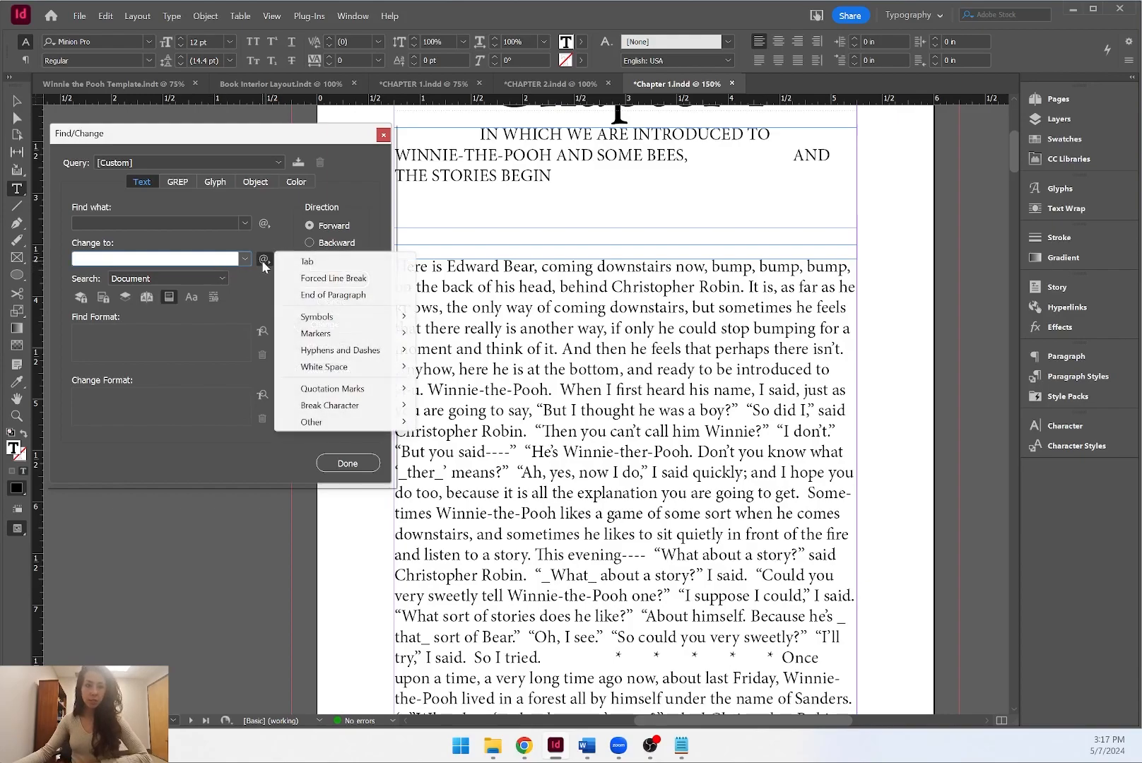
click(308, 294)
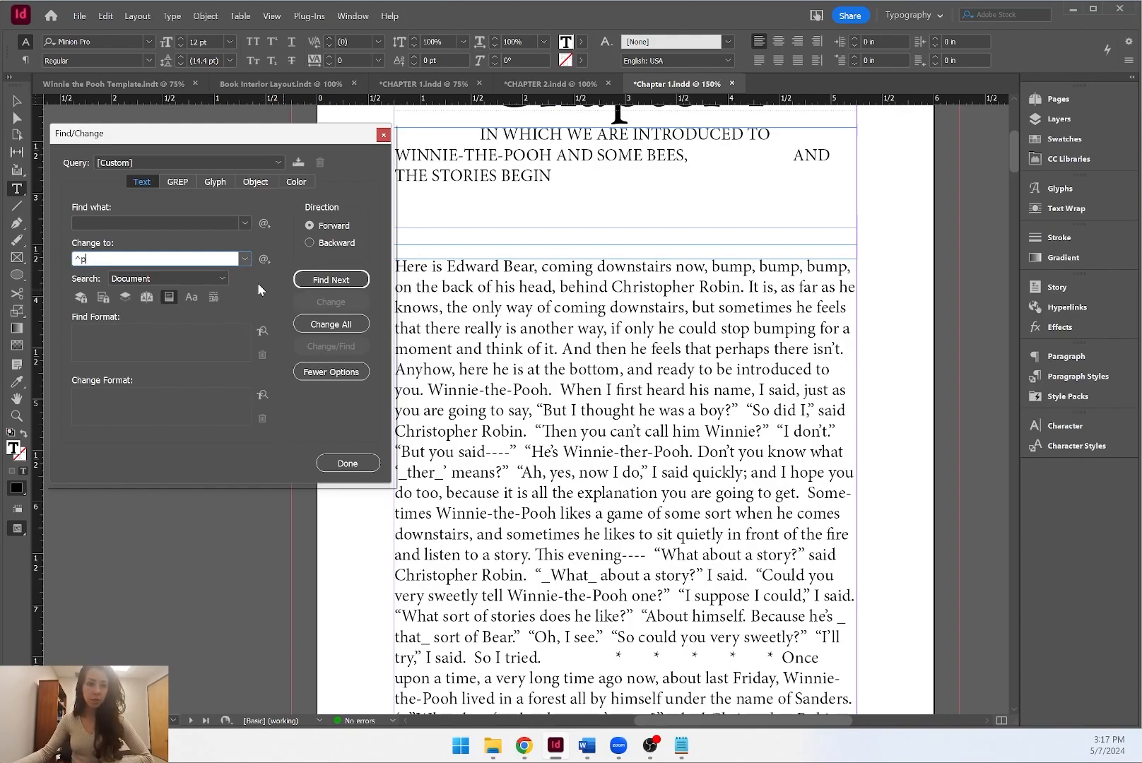
click(103, 222)
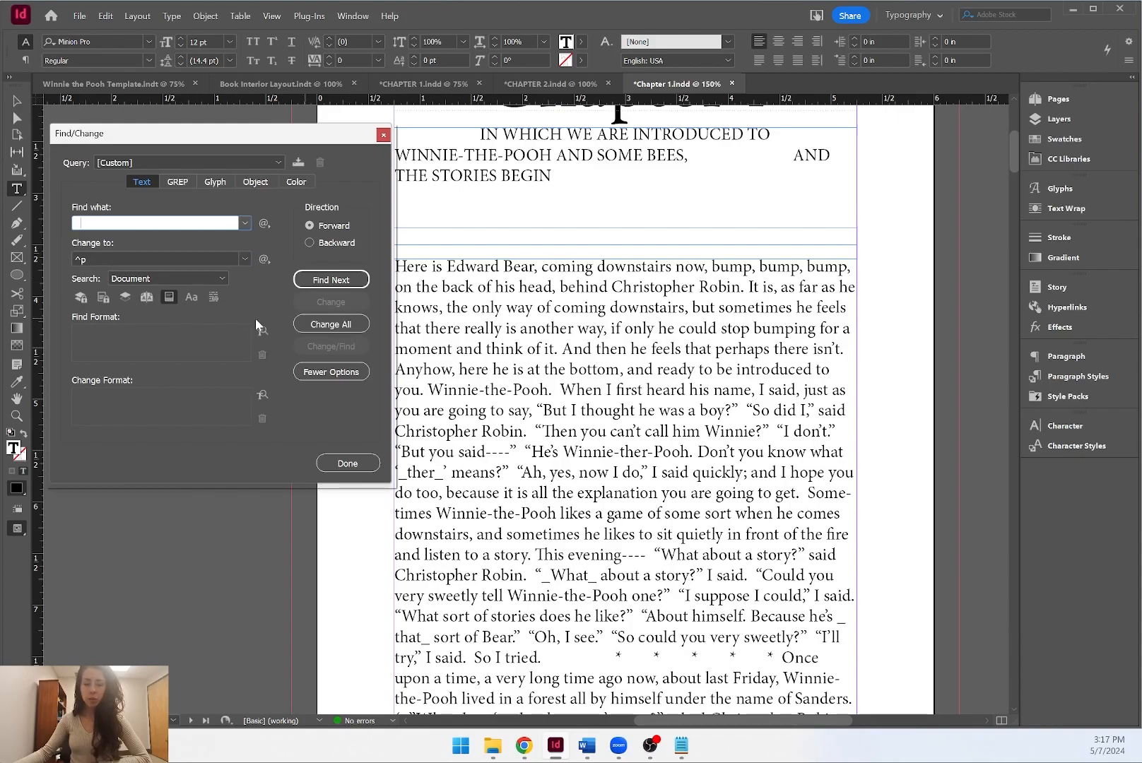
click(327, 325)
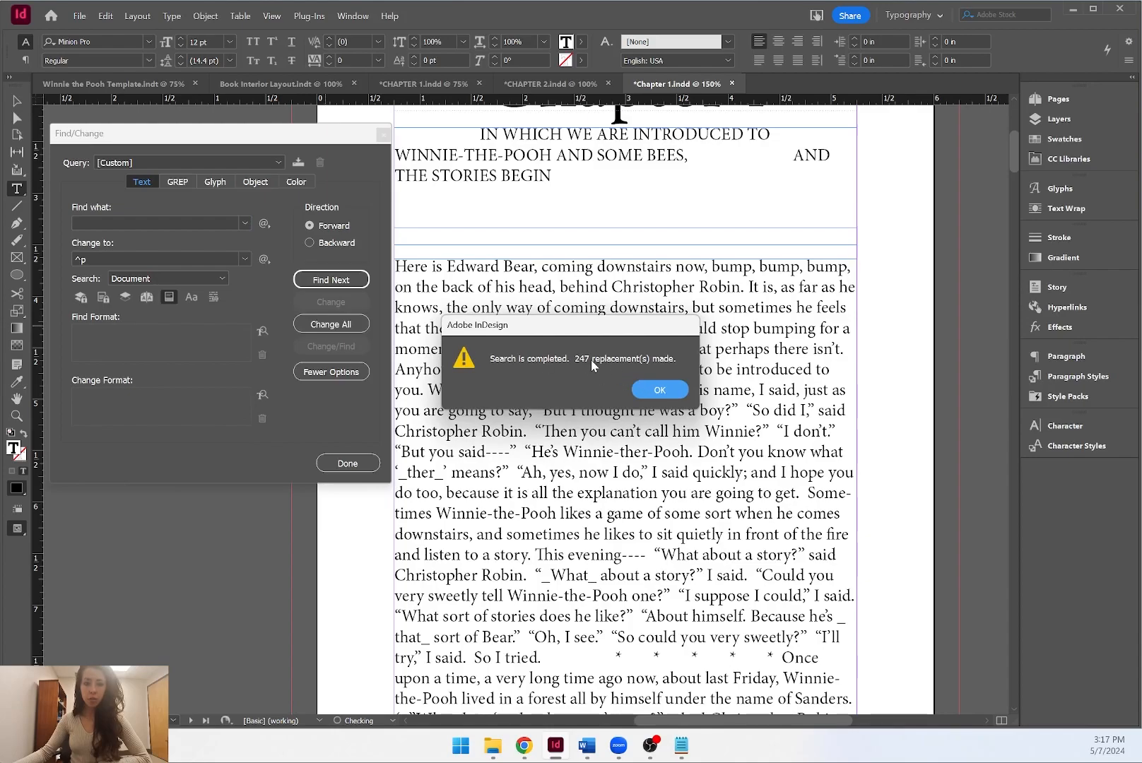
click(658, 390)
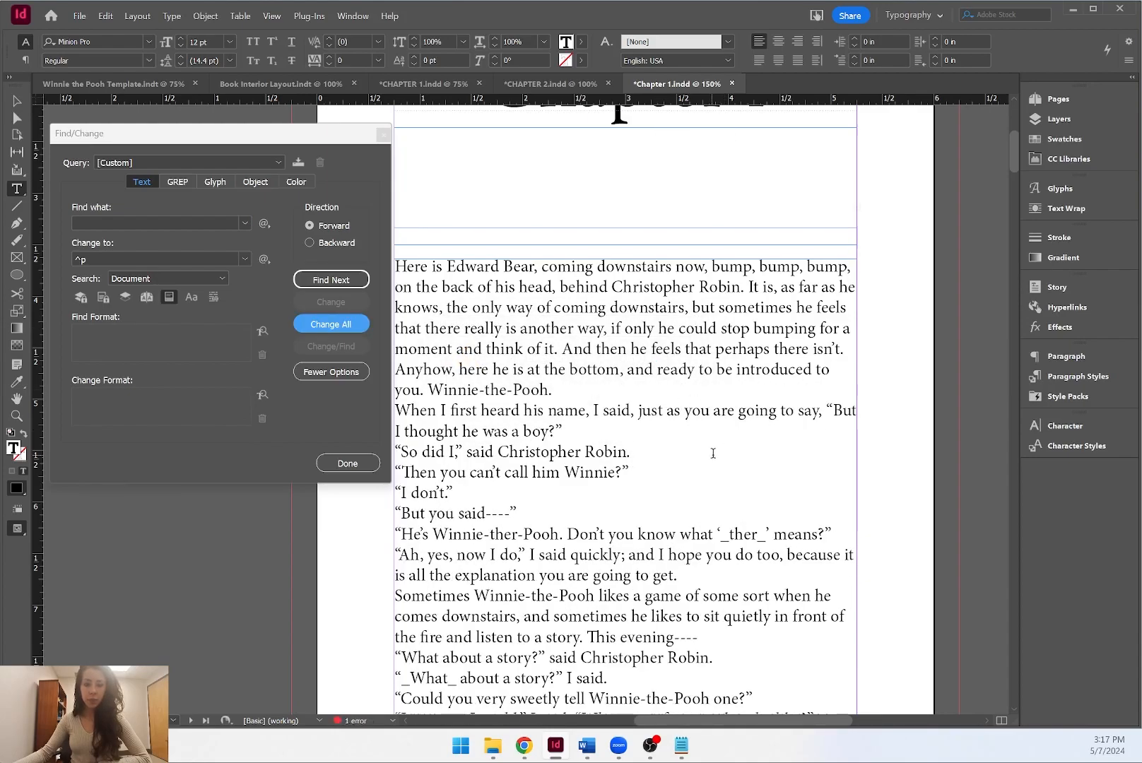
Review the paragraph breaks on the first pages of the chapter and close Find/Change.
scroll(712, 453, down, 10)
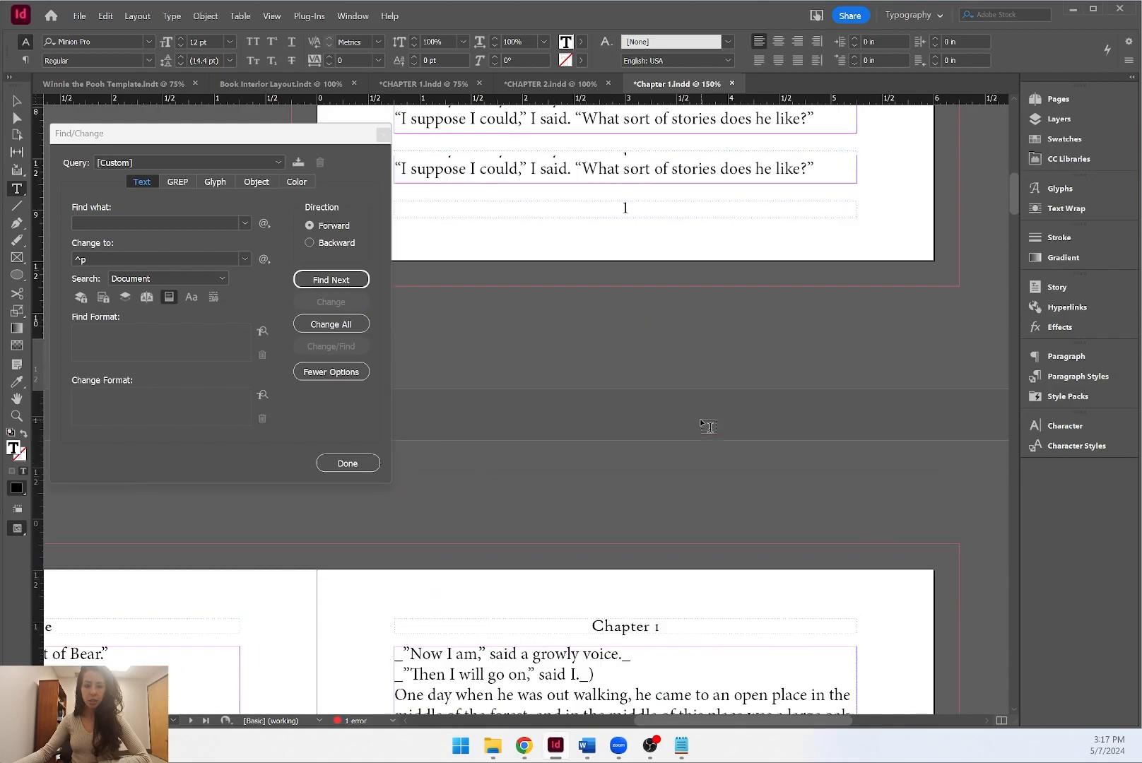
scroll(701, 422, up, 8)
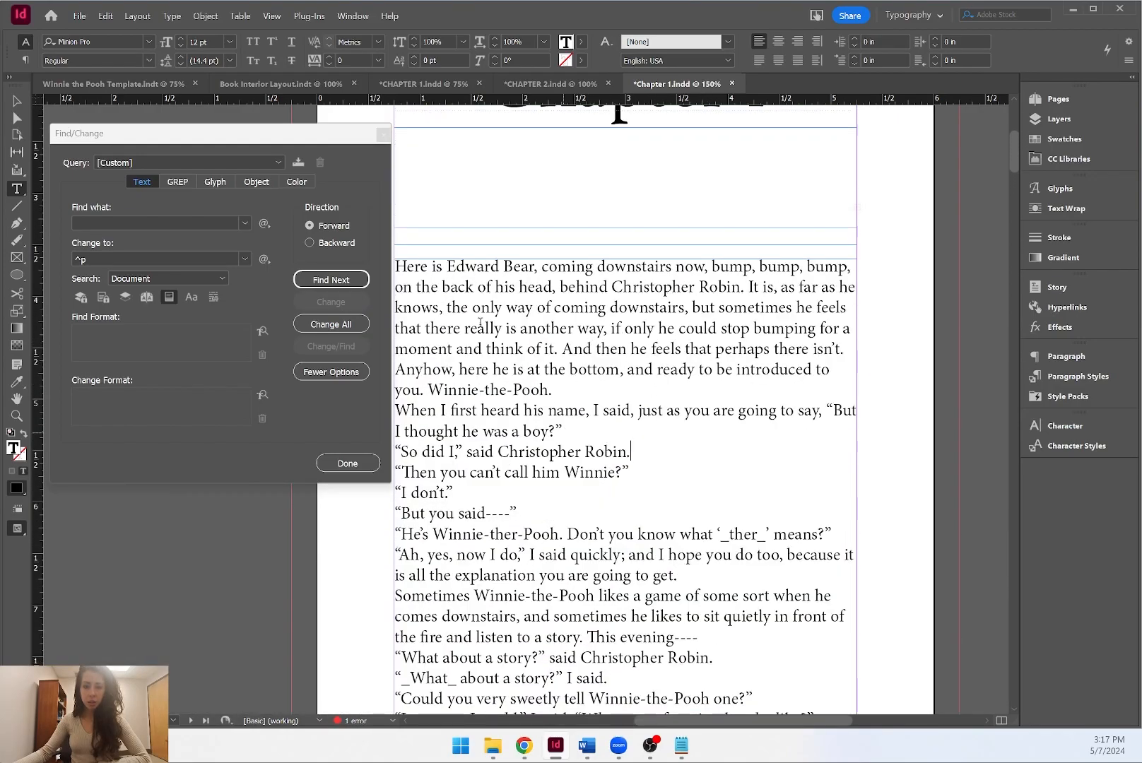
drag(332, 145, 242, 184)
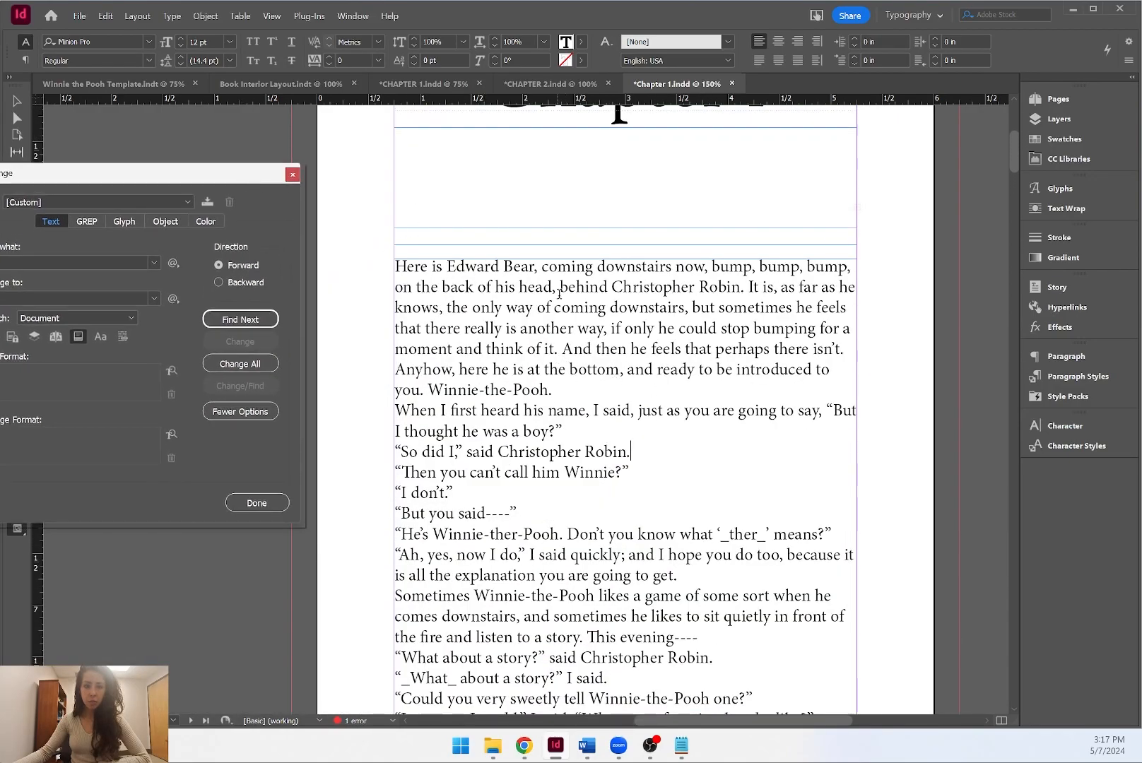
scroll(576, 385, down, 3)
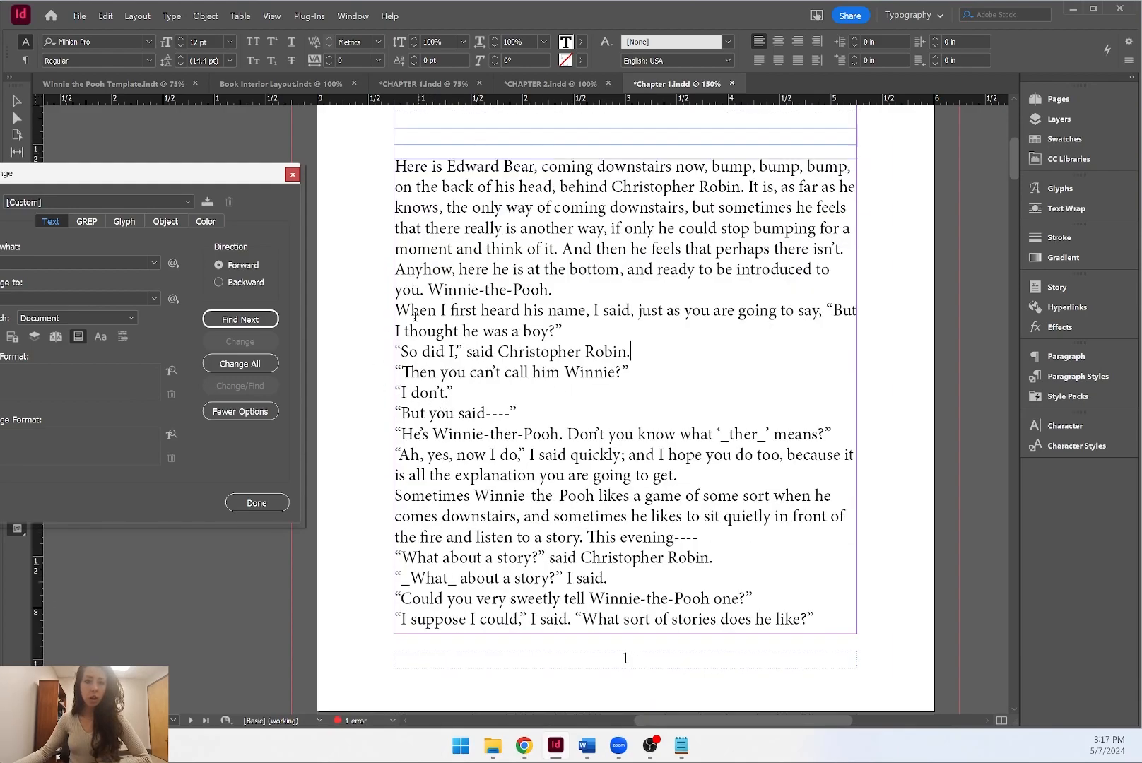
click(274, 508)
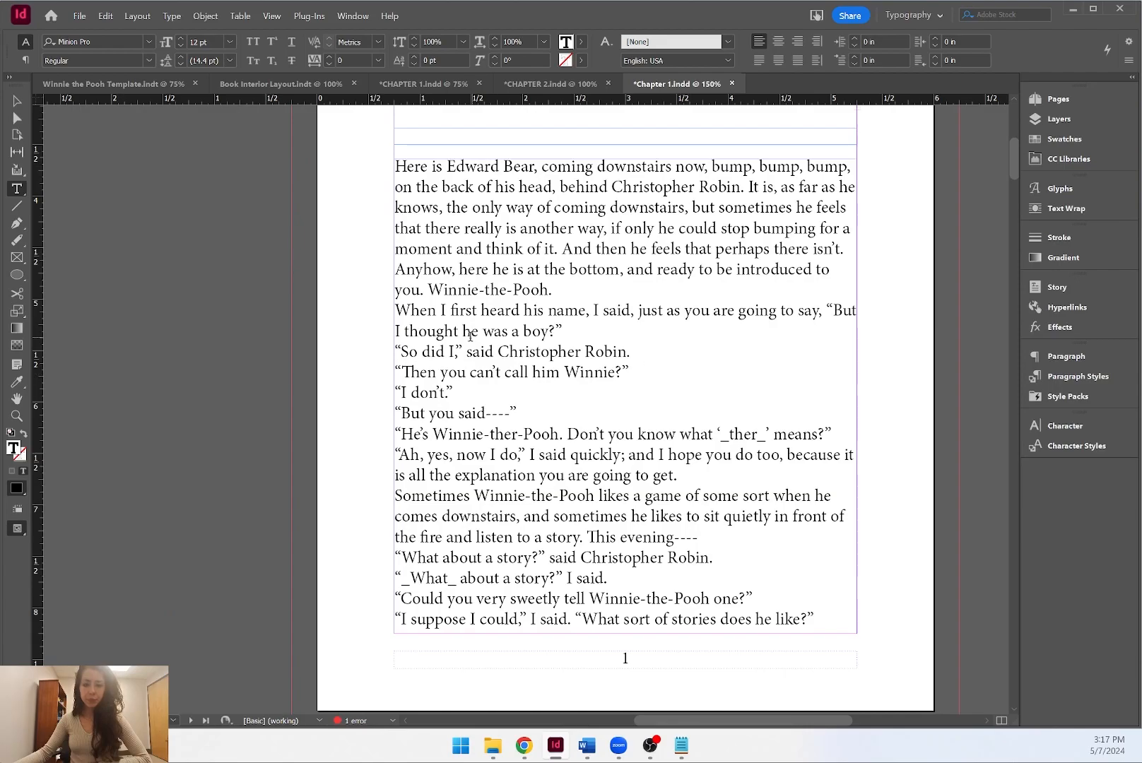
Delete every underscore around emphasized words by replacing "_" with nothing throughout the document.
scroll(476, 362, down, 3)
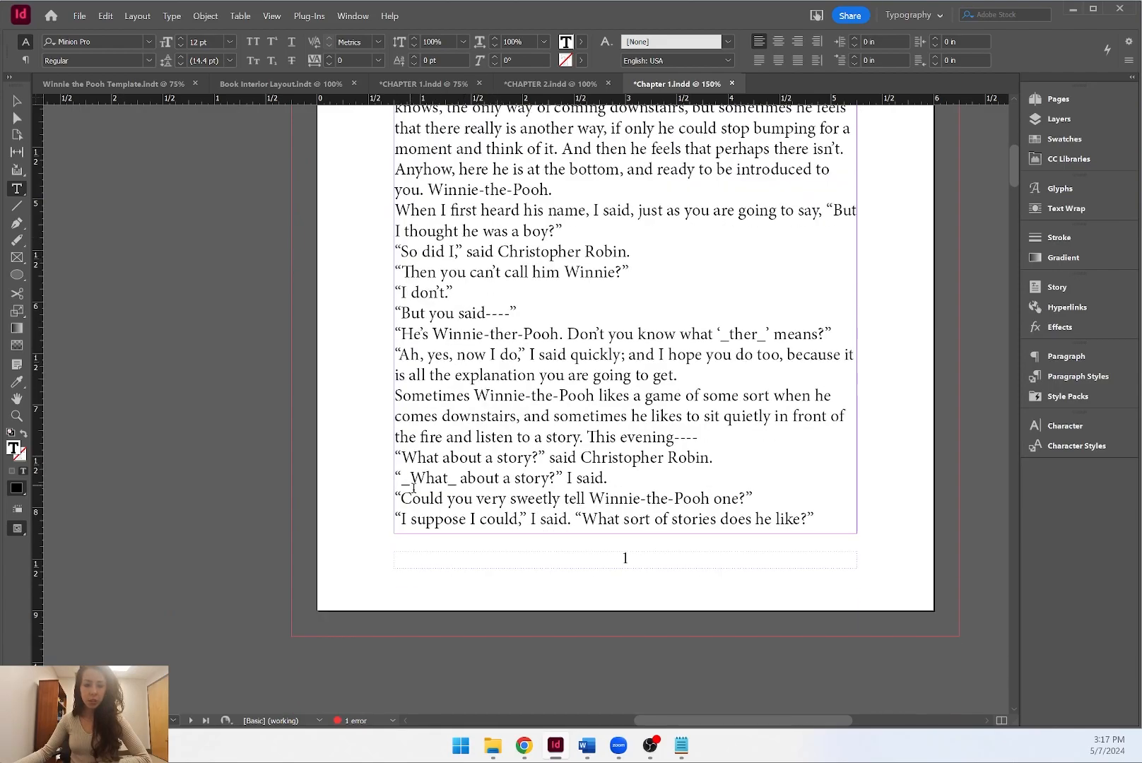
drag(410, 479, 449, 479)
click(499, 438)
key(ctrl+f)
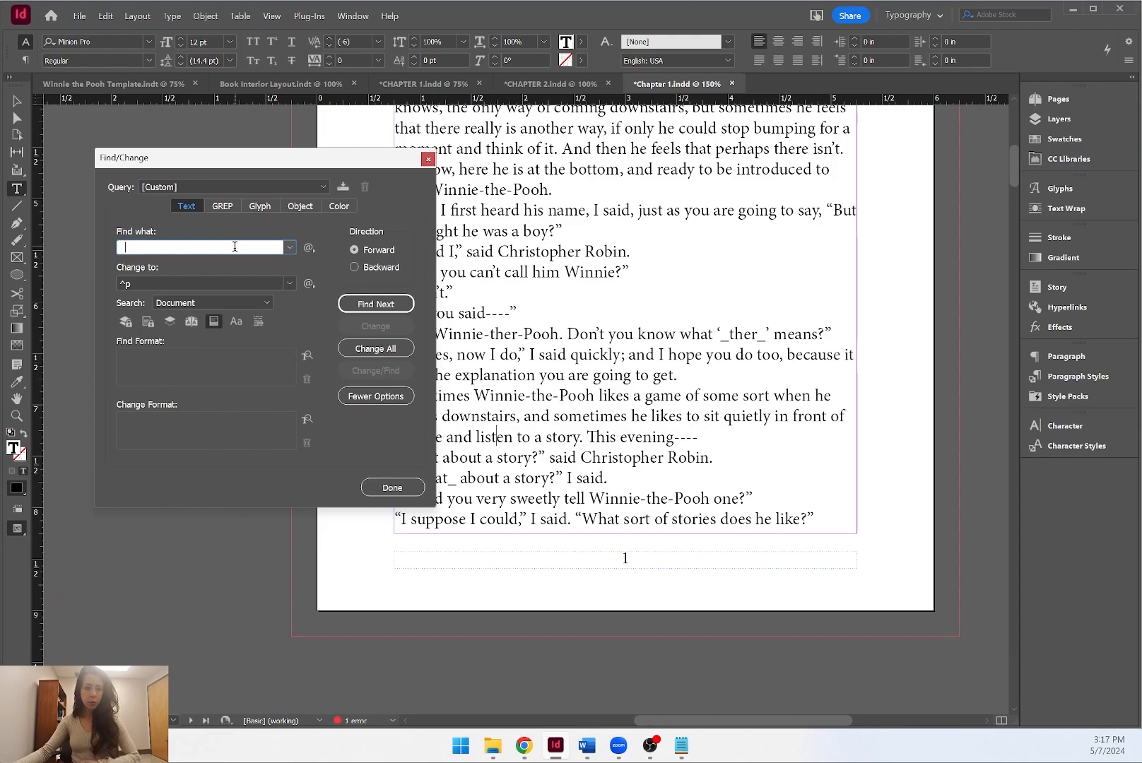
text(_)
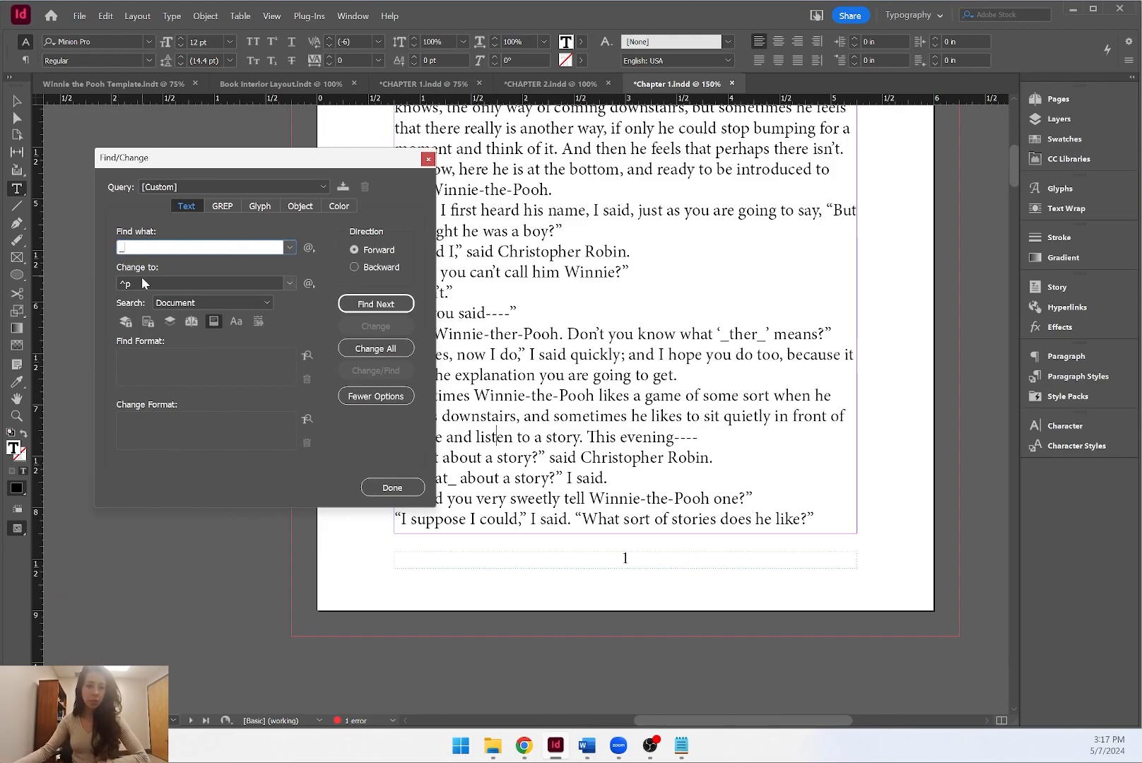
key(Tab)
key(BackSpace)
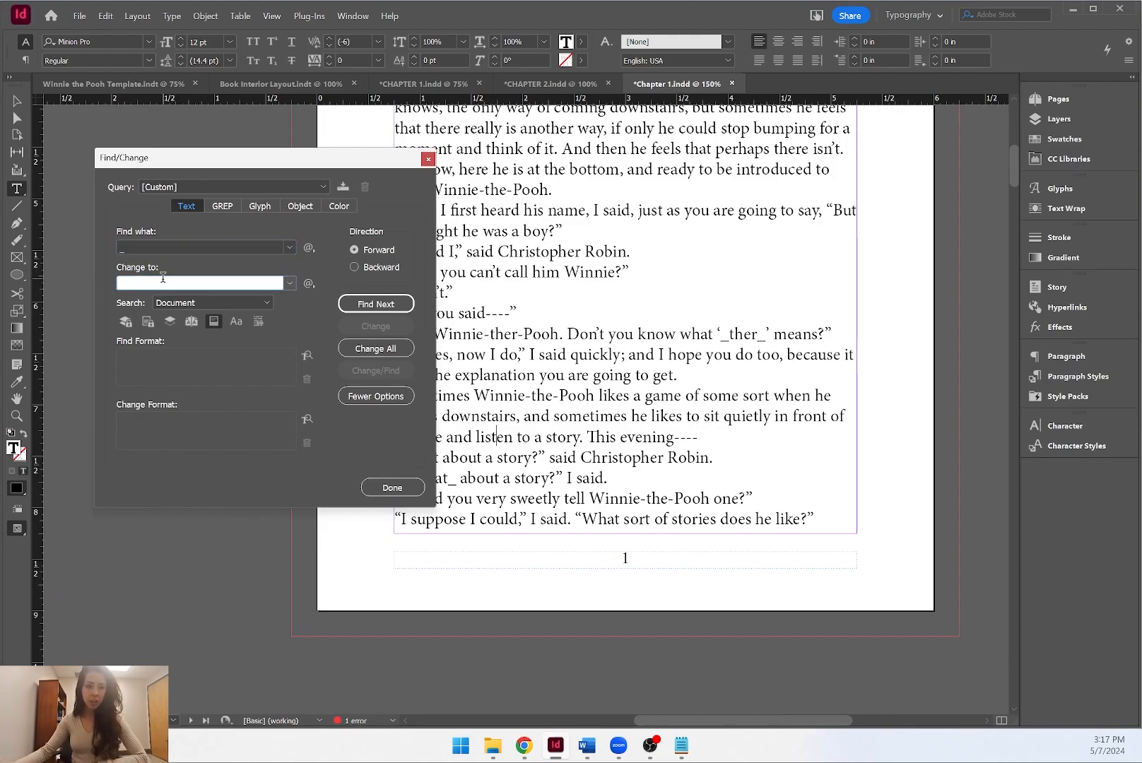
click(375, 349)
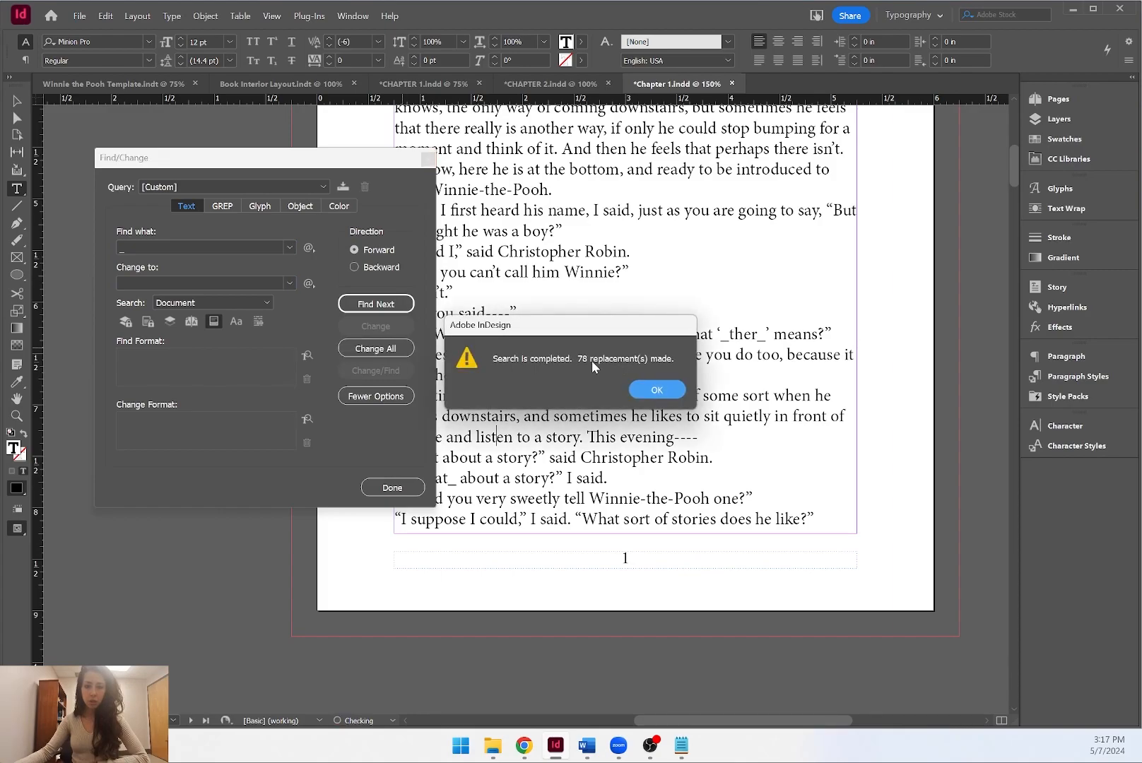
click(675, 394)
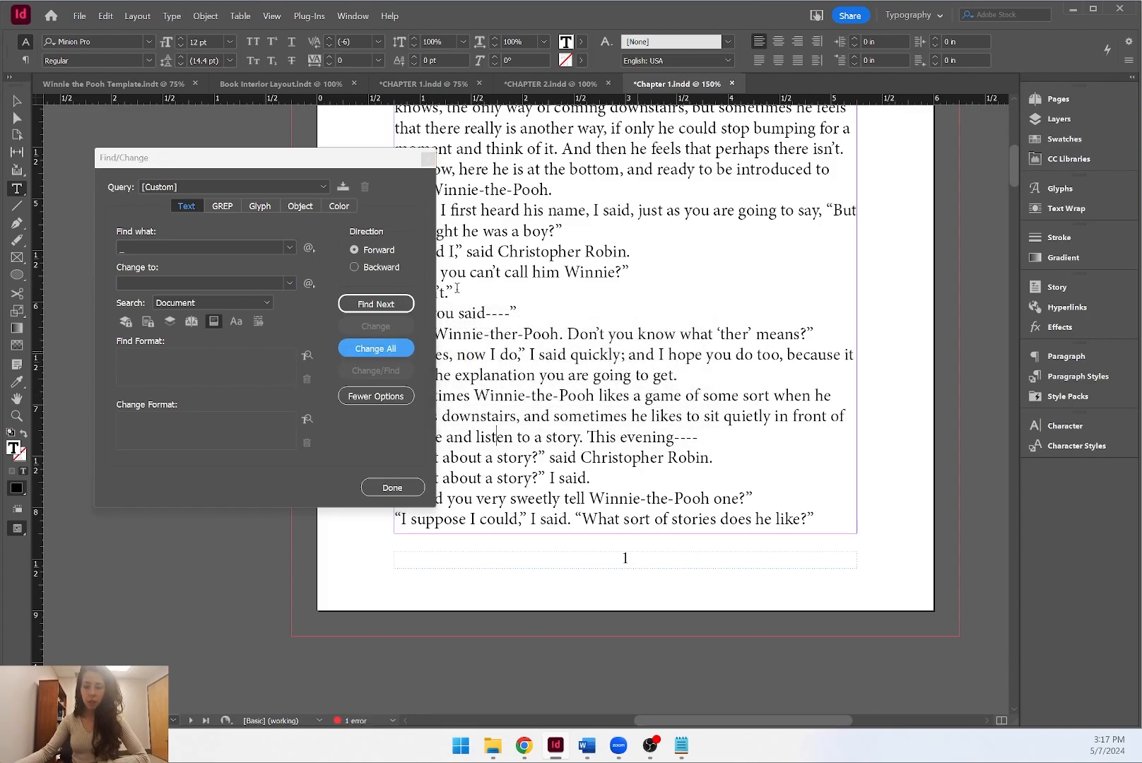
drag(336, 167, 270, 148)
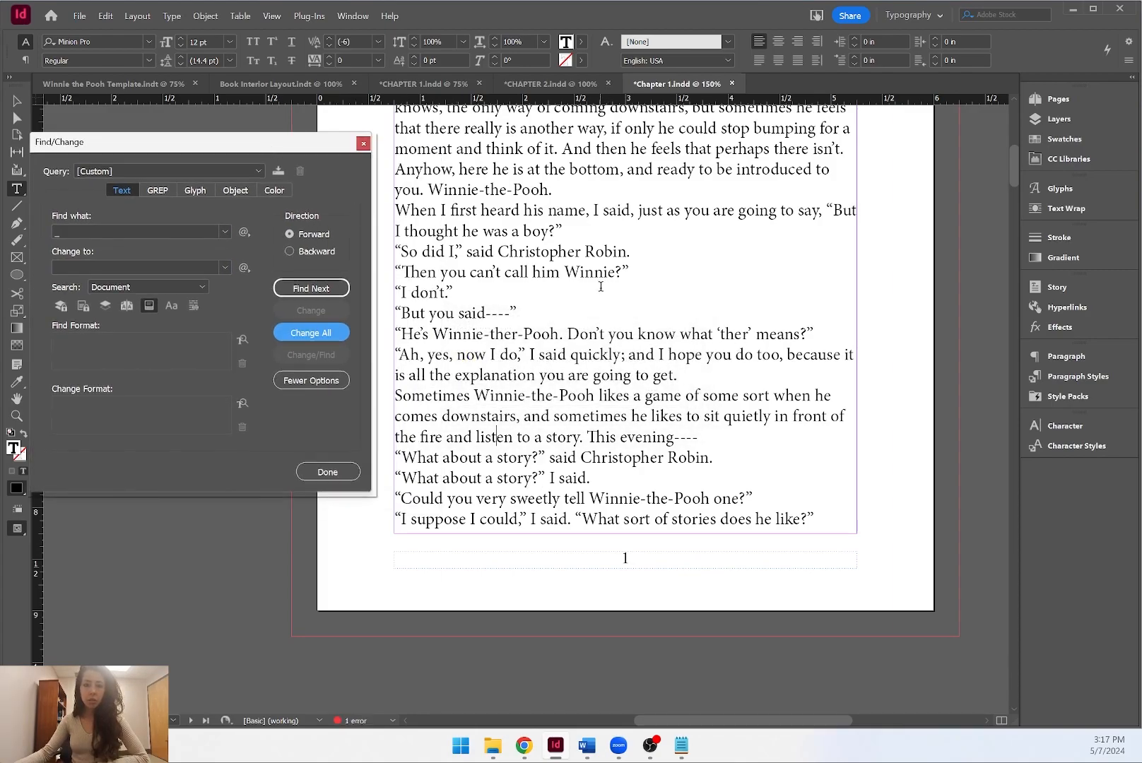
Delete every opening parenthesis by replacing "(" with nothing throughout the document.
scroll(601, 287, down, 10)
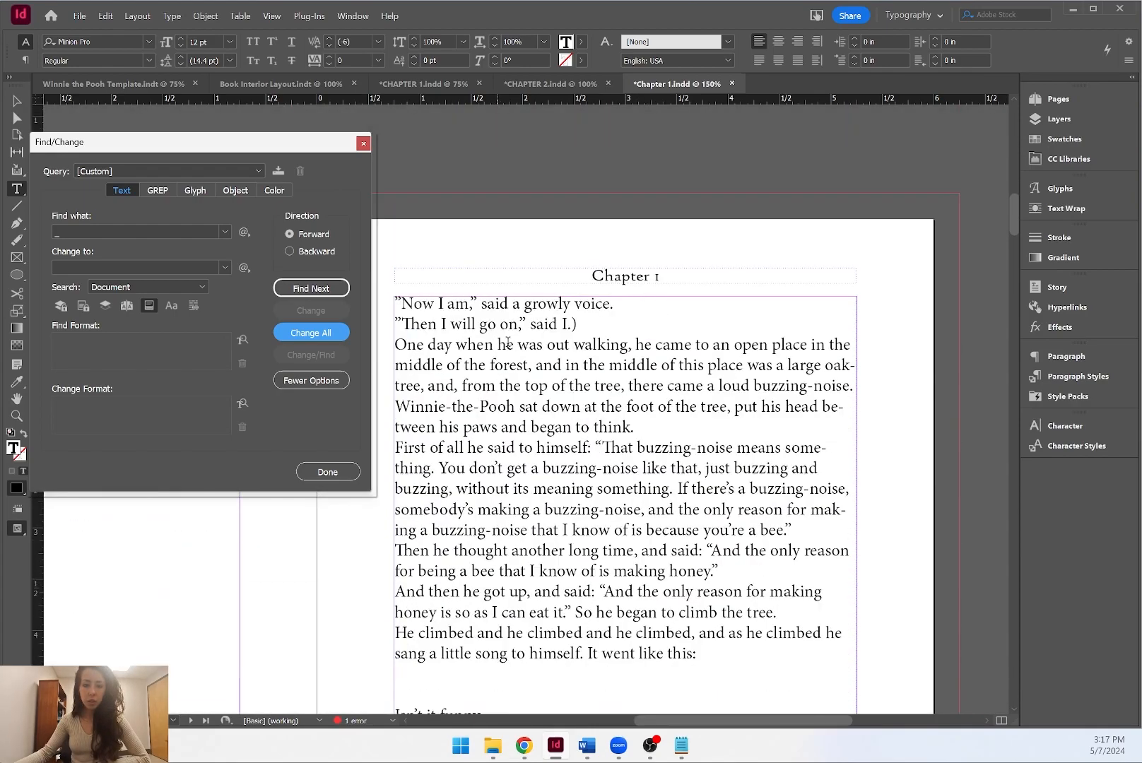
drag(572, 324, 580, 324)
click(562, 323)
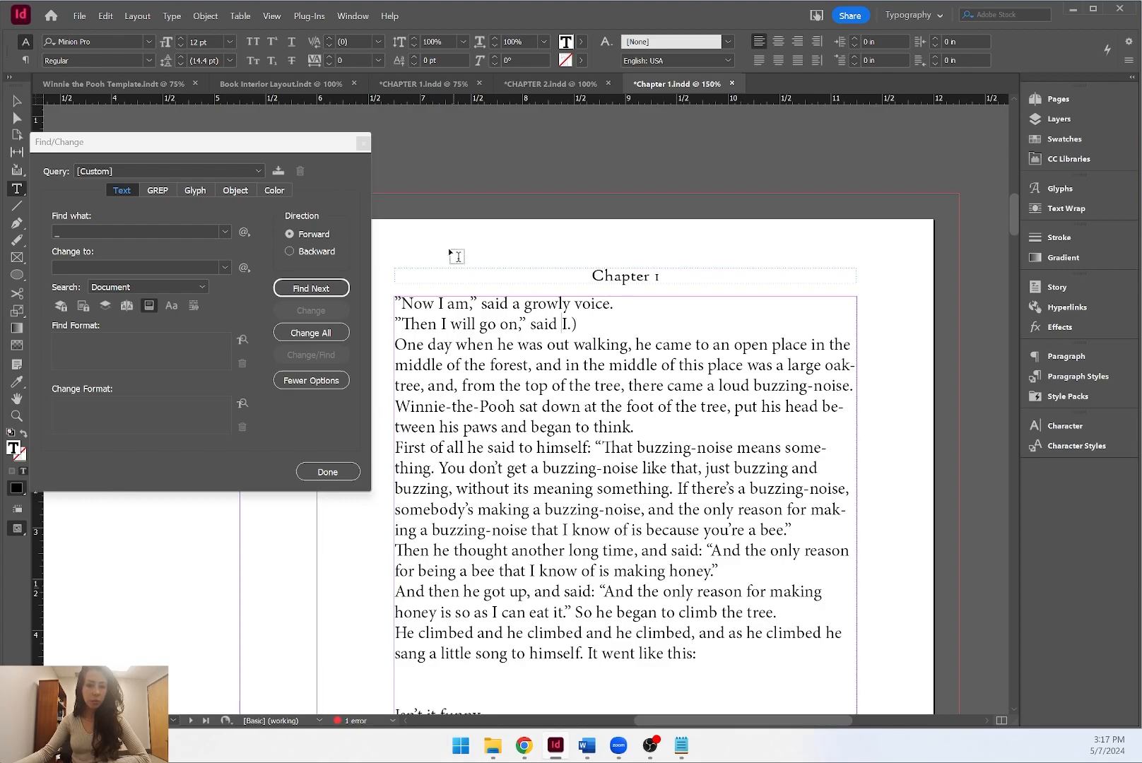
drag(297, 141, 355, 113)
click(205, 201)
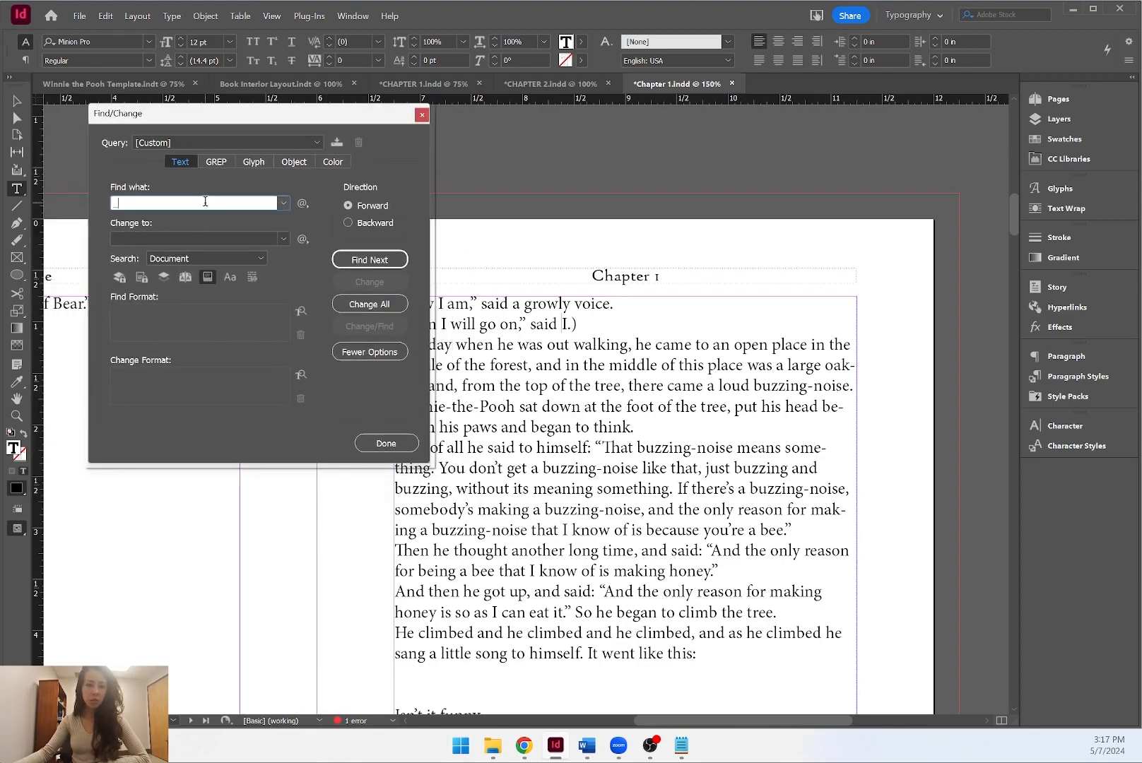
key(BackSpace)
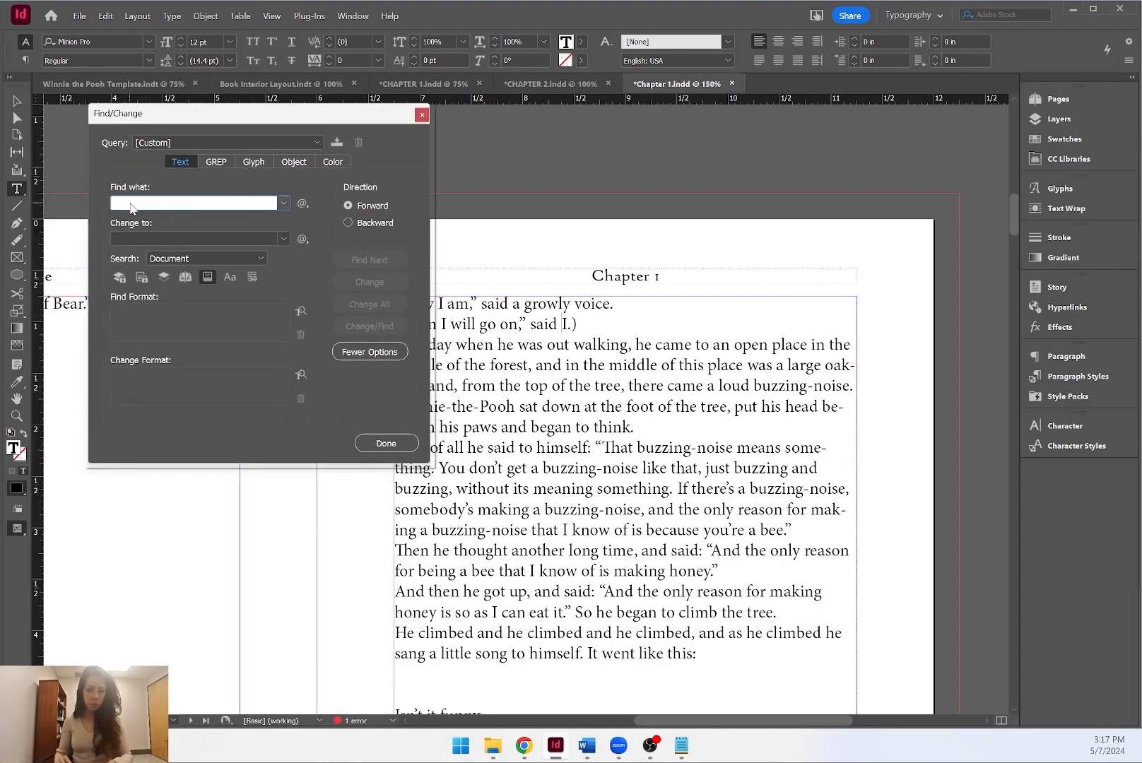
text(()
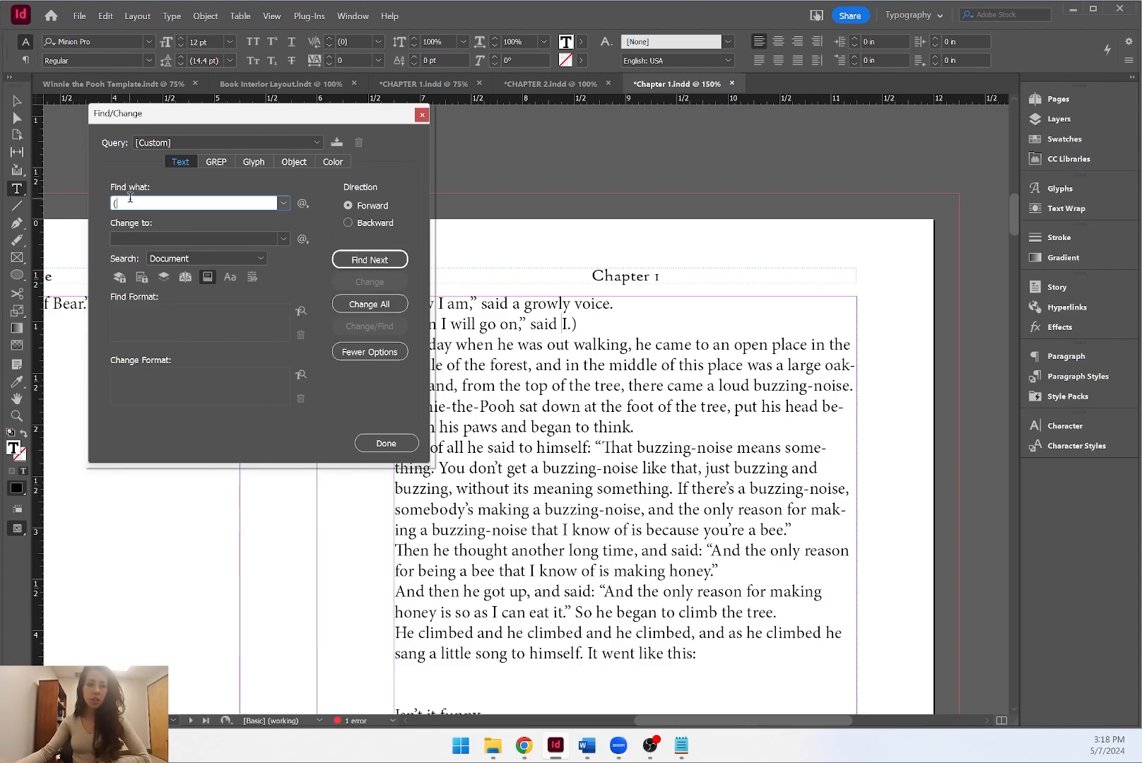
click(130, 239)
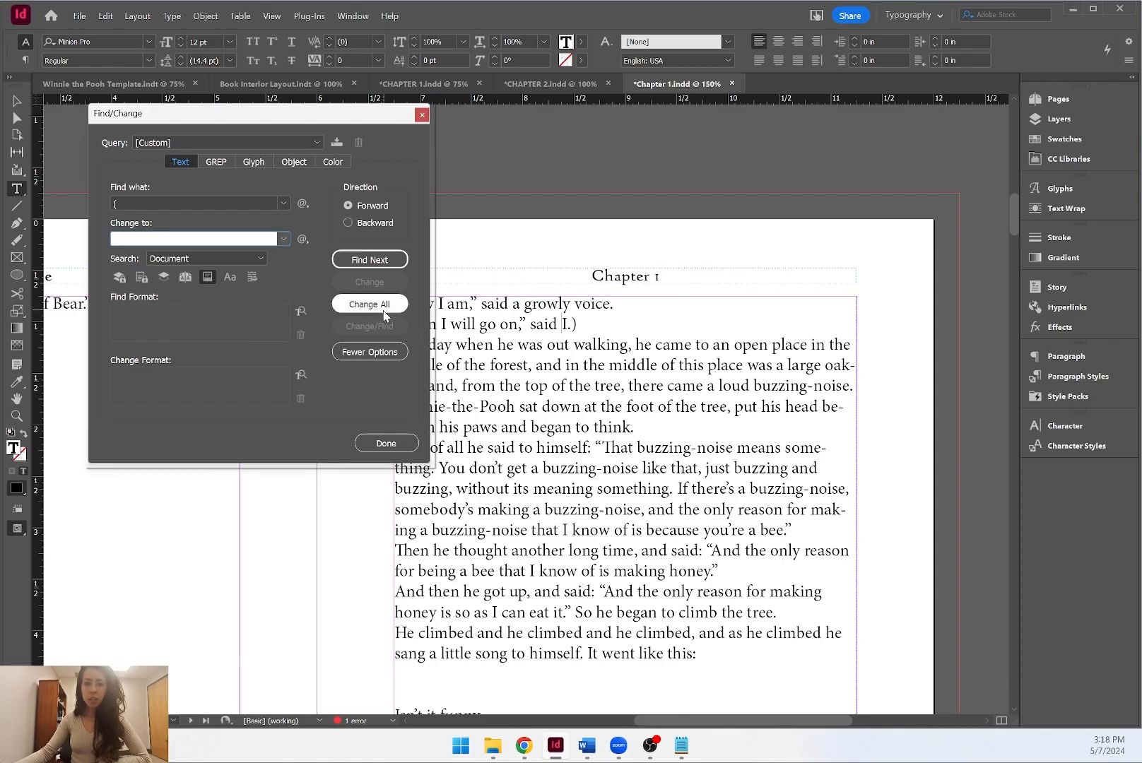
click(377, 262)
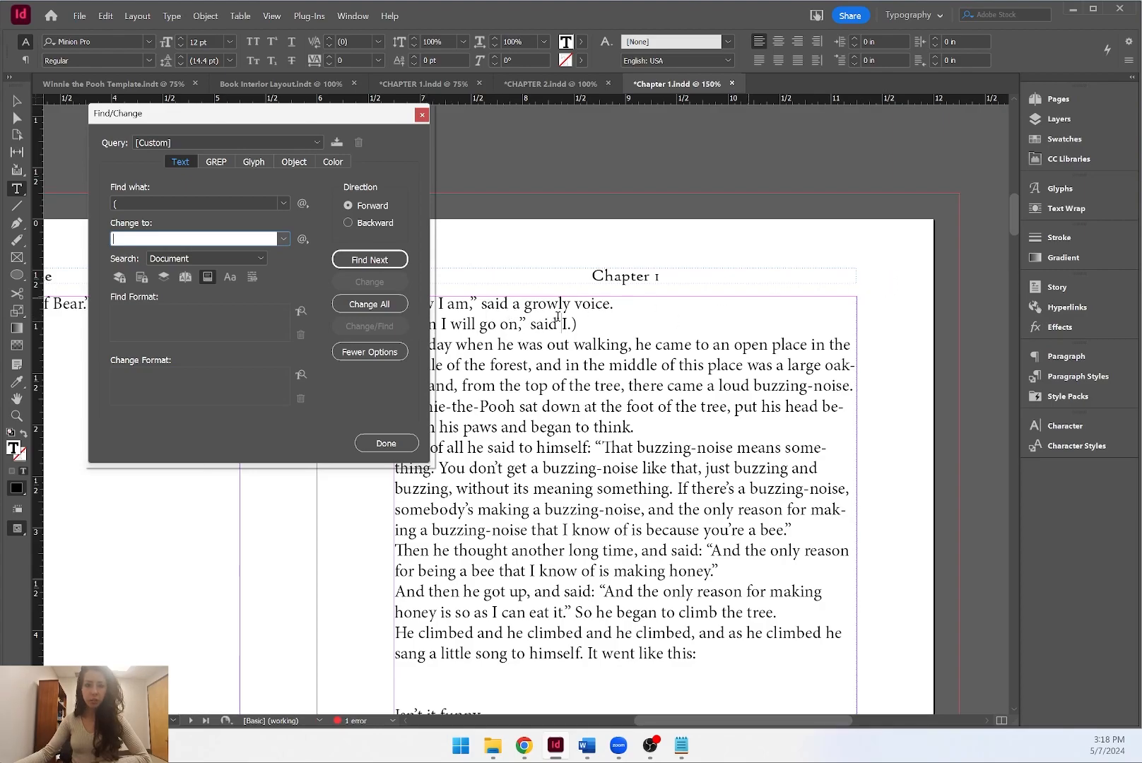
click(397, 309)
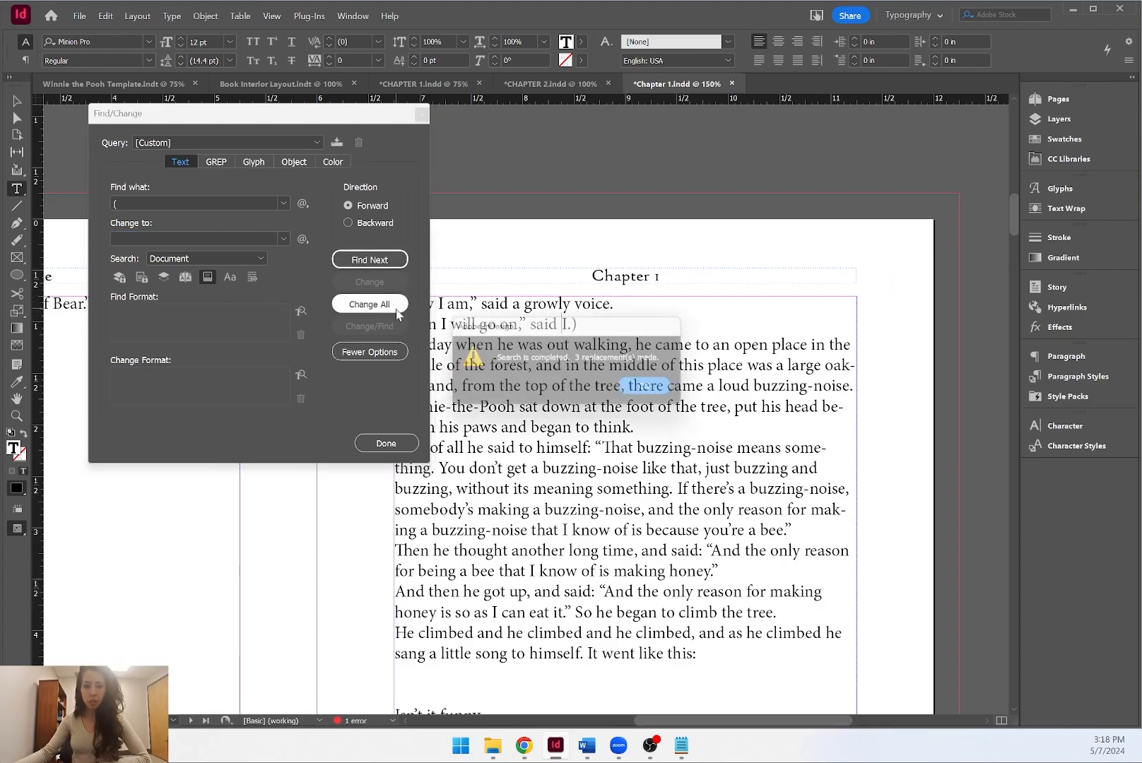
click(655, 390)
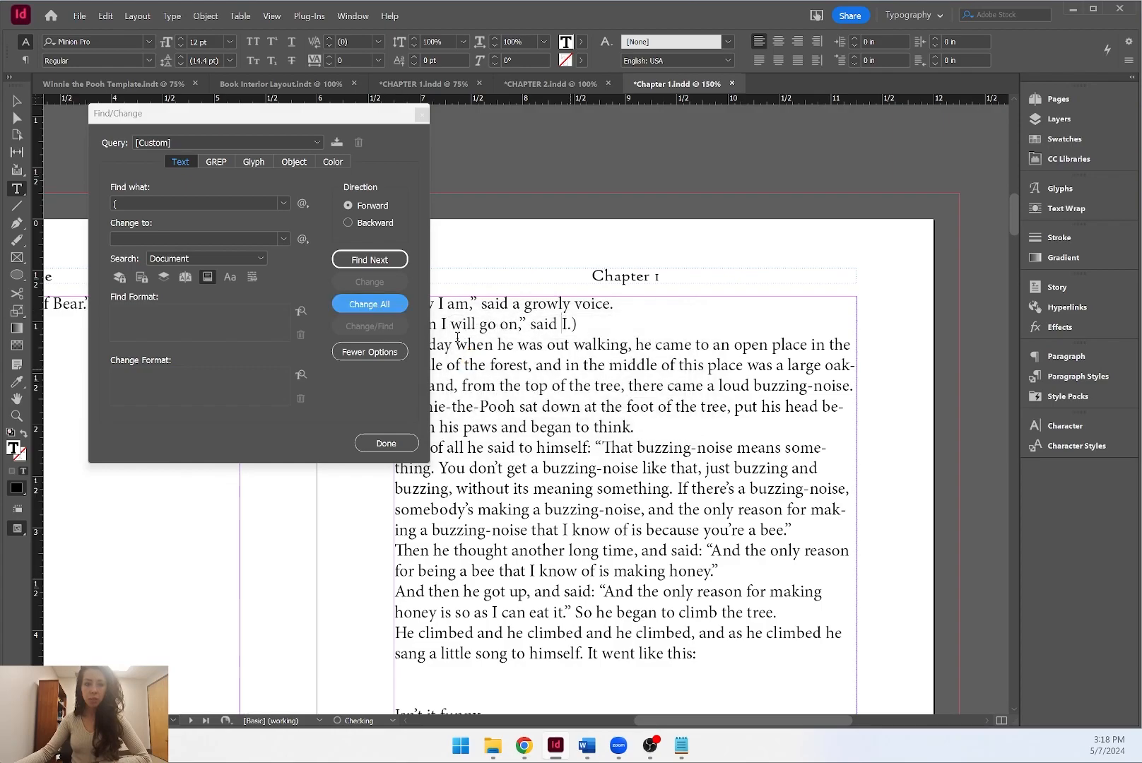
Delete every closing parenthesis by replacing ")" with nothing throughout the document and close Find/Change.
click(236, 203)
key(BackSpace)
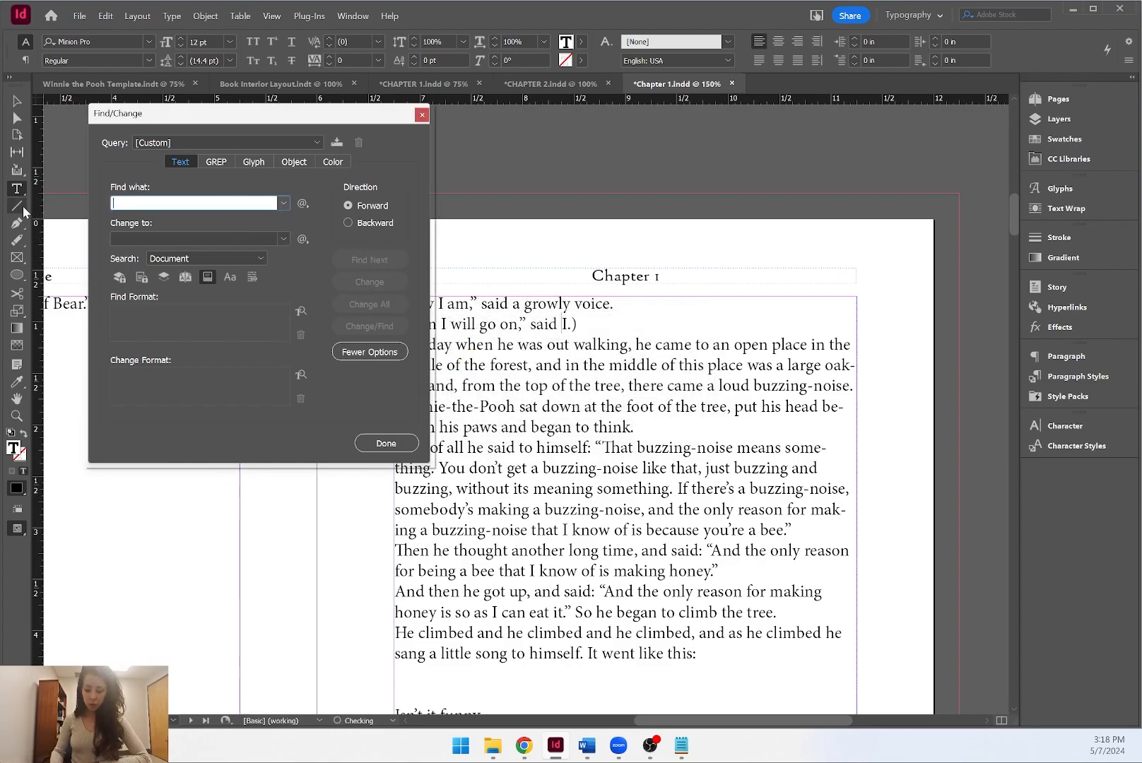
text())
click(370, 304)
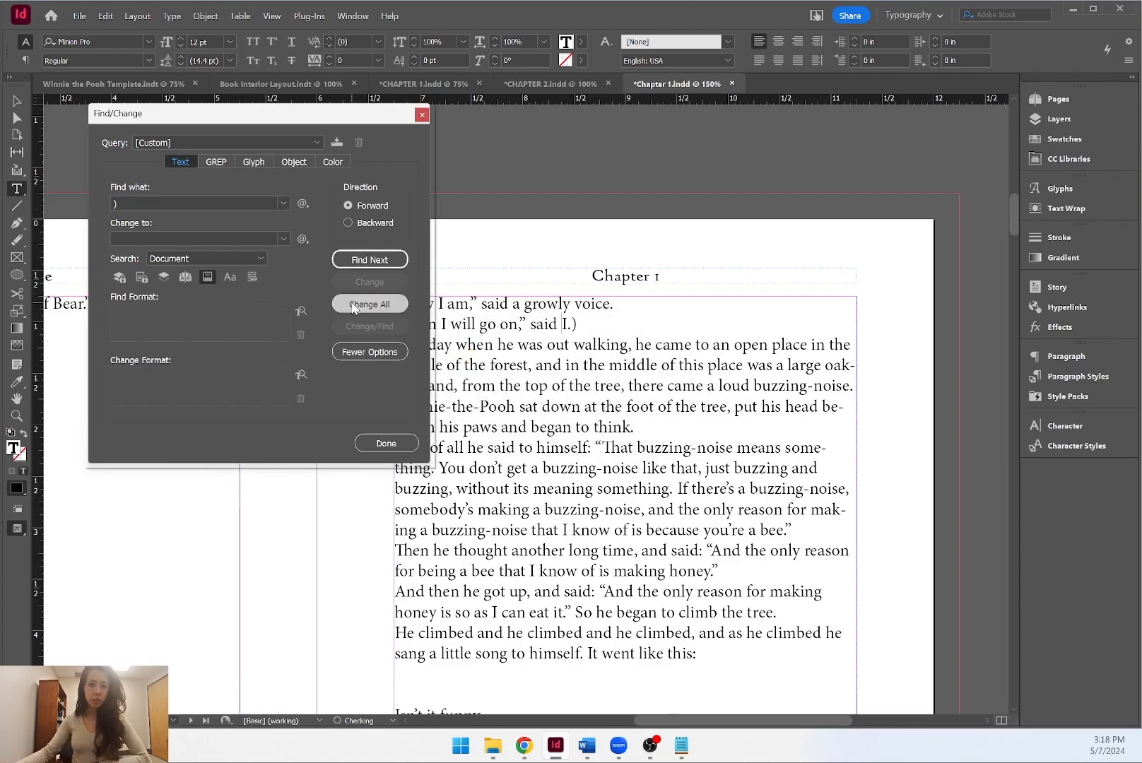
click(638, 388)
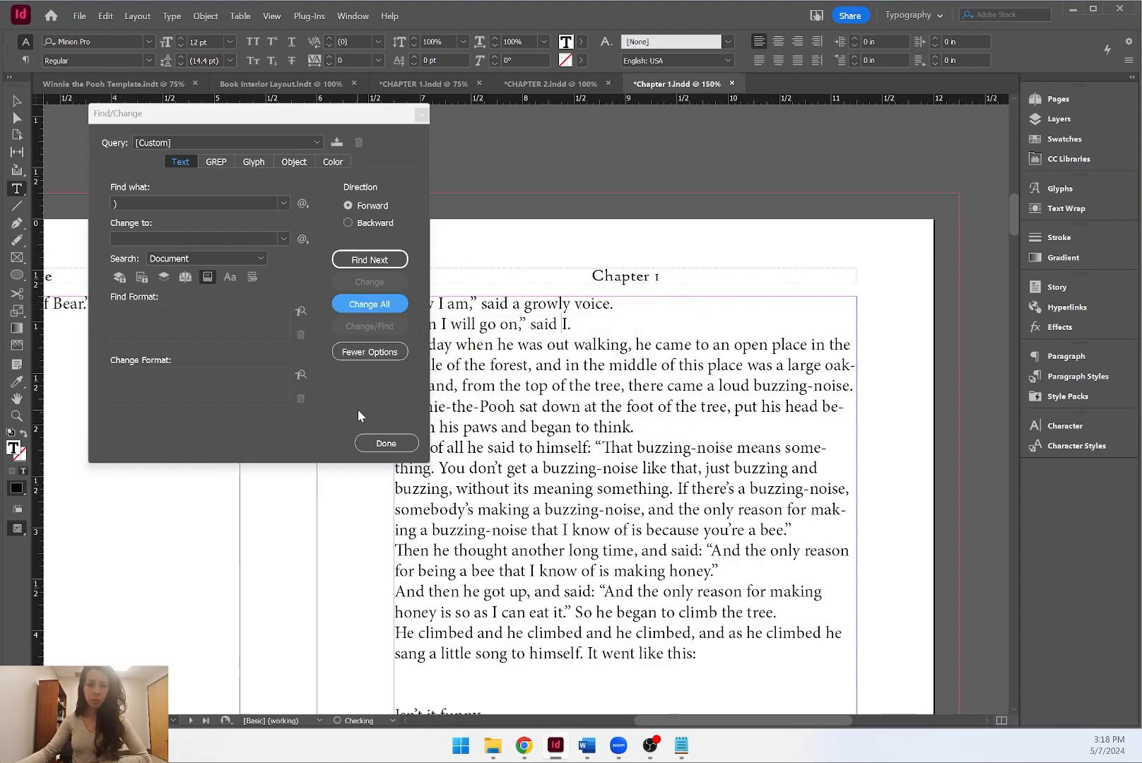
click(382, 444)
Delete the vertically scattered asterisks and blank lines between "So I tried." and "Once upon a time".
scroll(482, 319, down, 3)
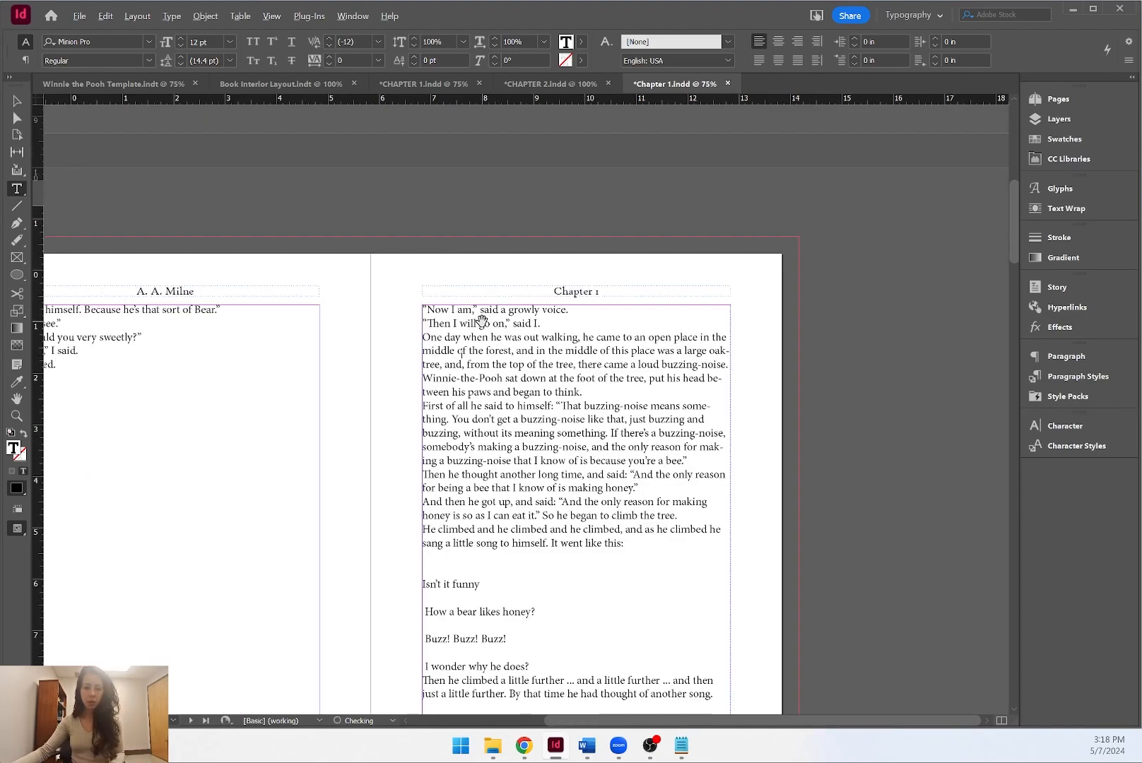
scroll(482, 319, down, 1)
scroll(664, 201, up, 2)
scroll(509, 318, down, 2)
scroll(361, 473, up, 2)
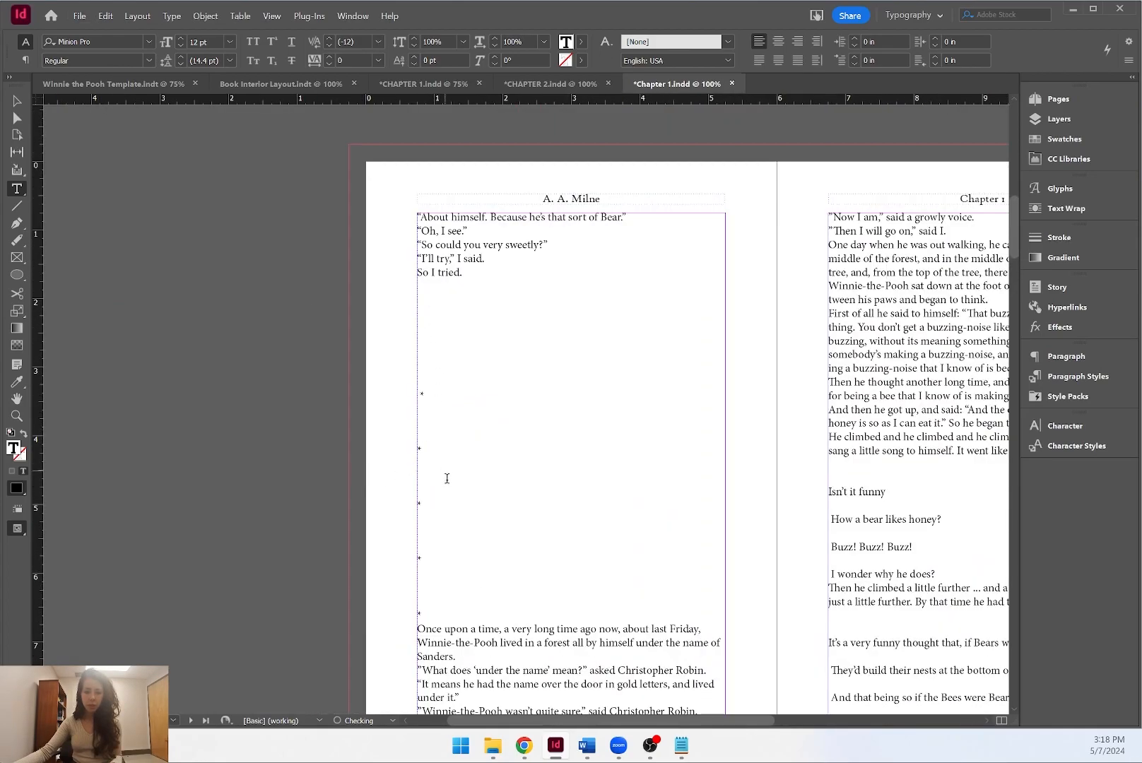
drag(428, 289, 456, 628)
click(440, 607)
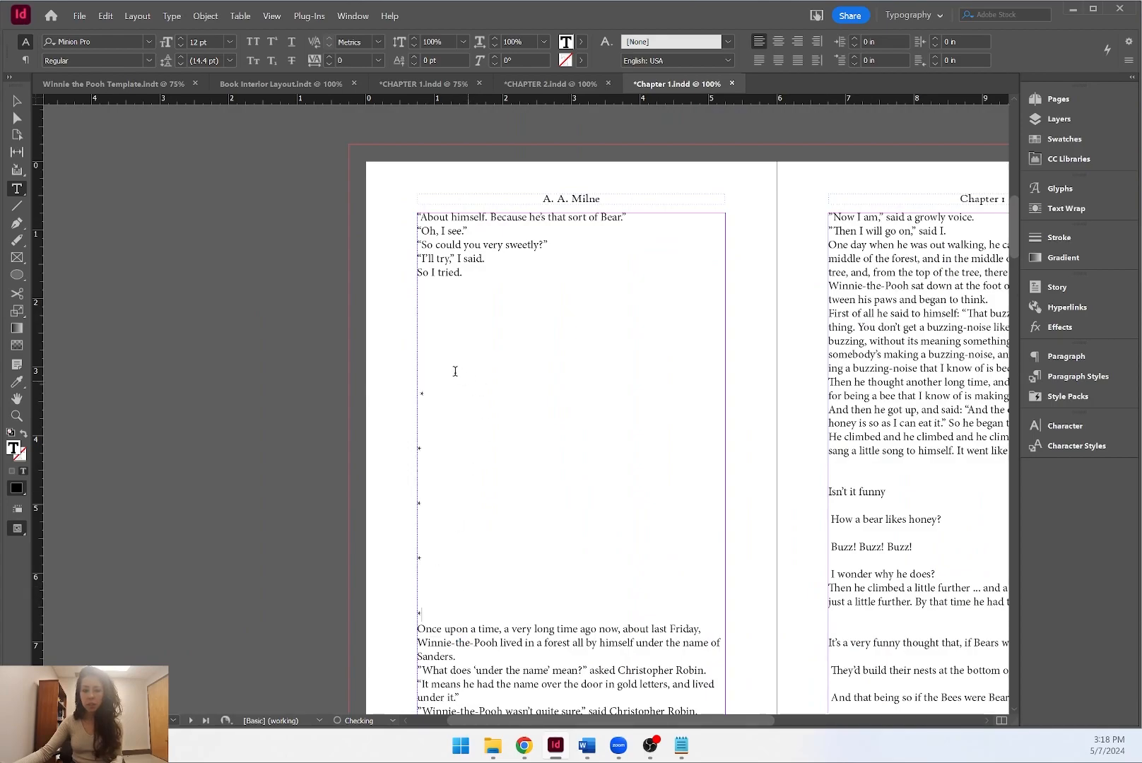
drag(423, 287, 447, 605)
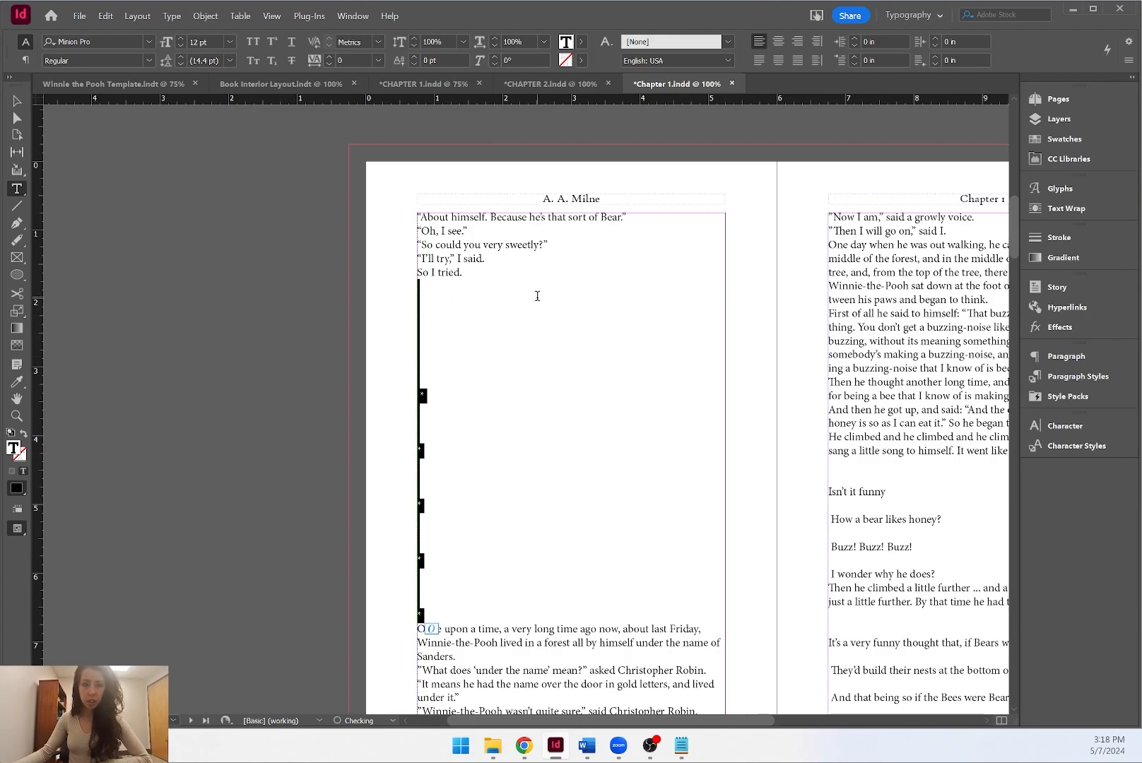
scroll(711, 469, down, 3)
scroll(711, 441, up, 3)
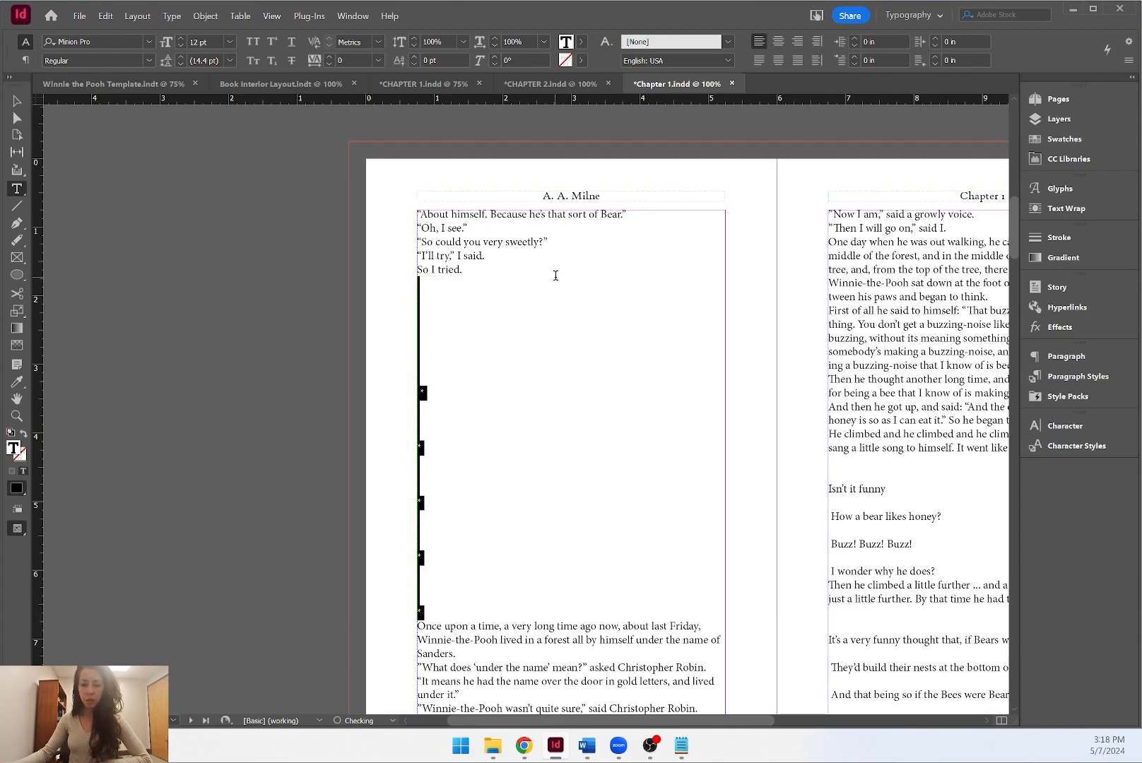
key(BackSpace)
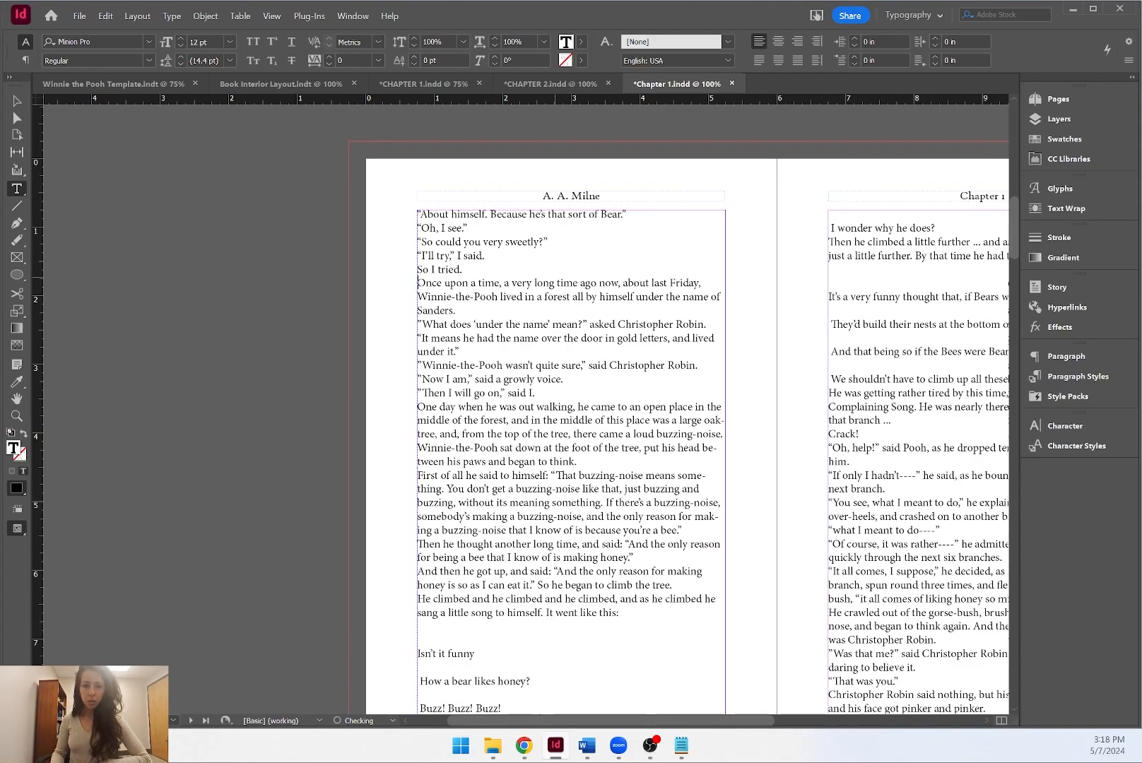
Enter one line of five asterisks (*****) between "So I tried." and "Once upon a time", with no blank lines around it.
key(Return)
key(Return)
key(Return)
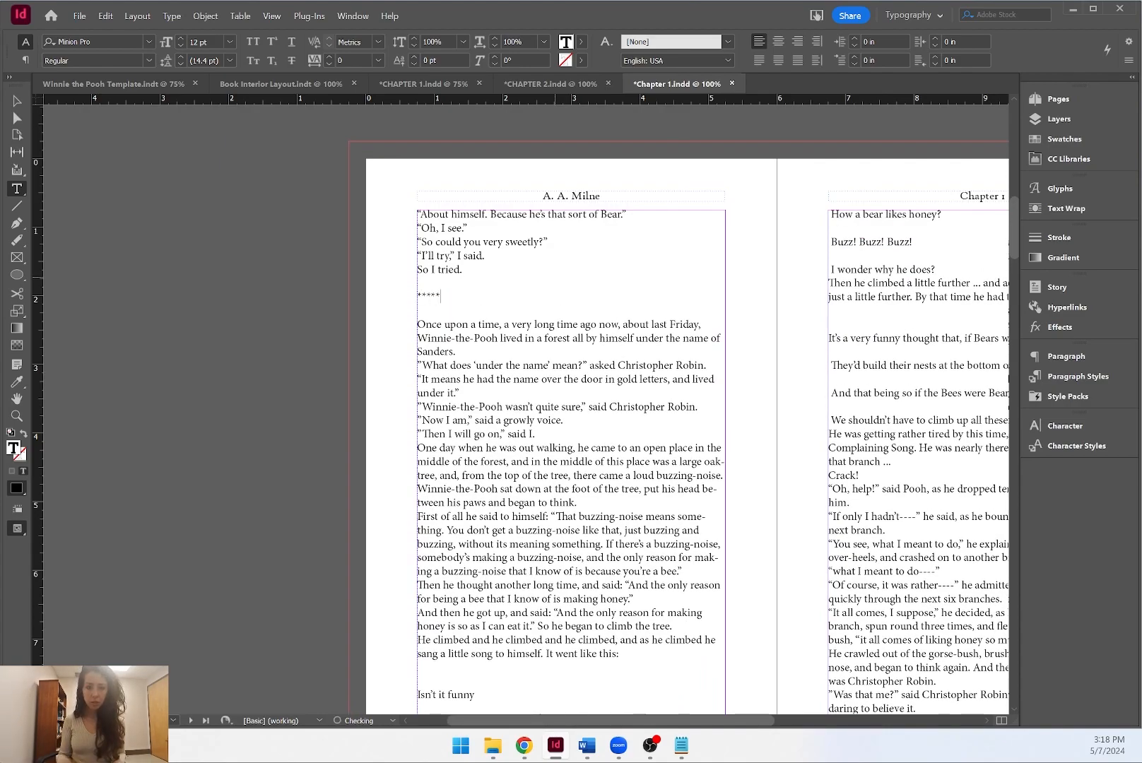
click(472, 283)
key(BackSpace)
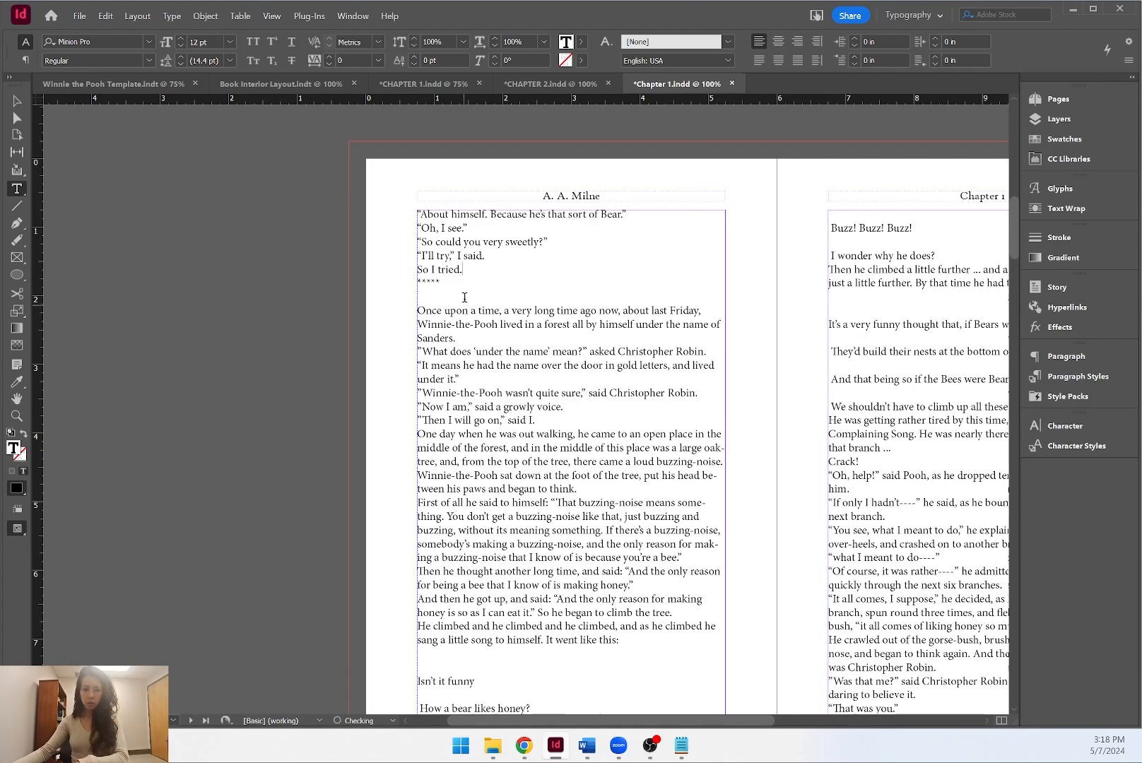
click(465, 297)
key(BackSpace)
Center the asterisk line and set its tracking to 5000.
drag(446, 283, 417, 282)
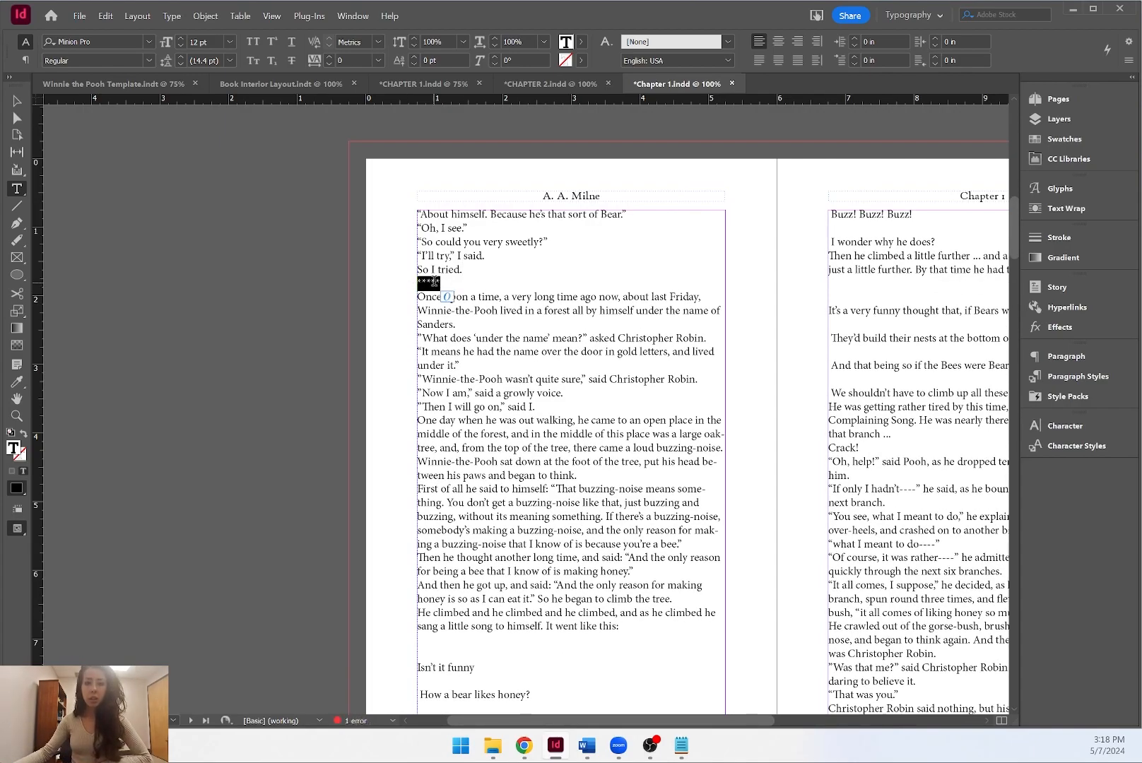
right_click(434, 283)
click(428, 282)
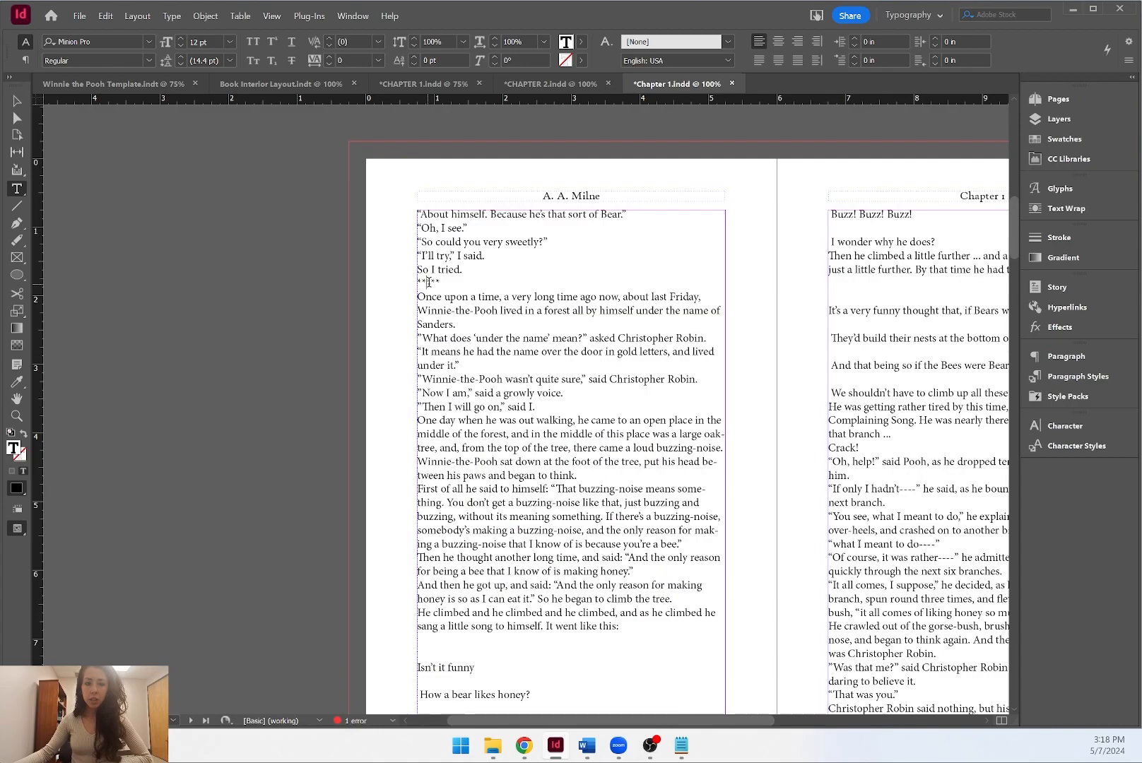
triple_click(451, 282)
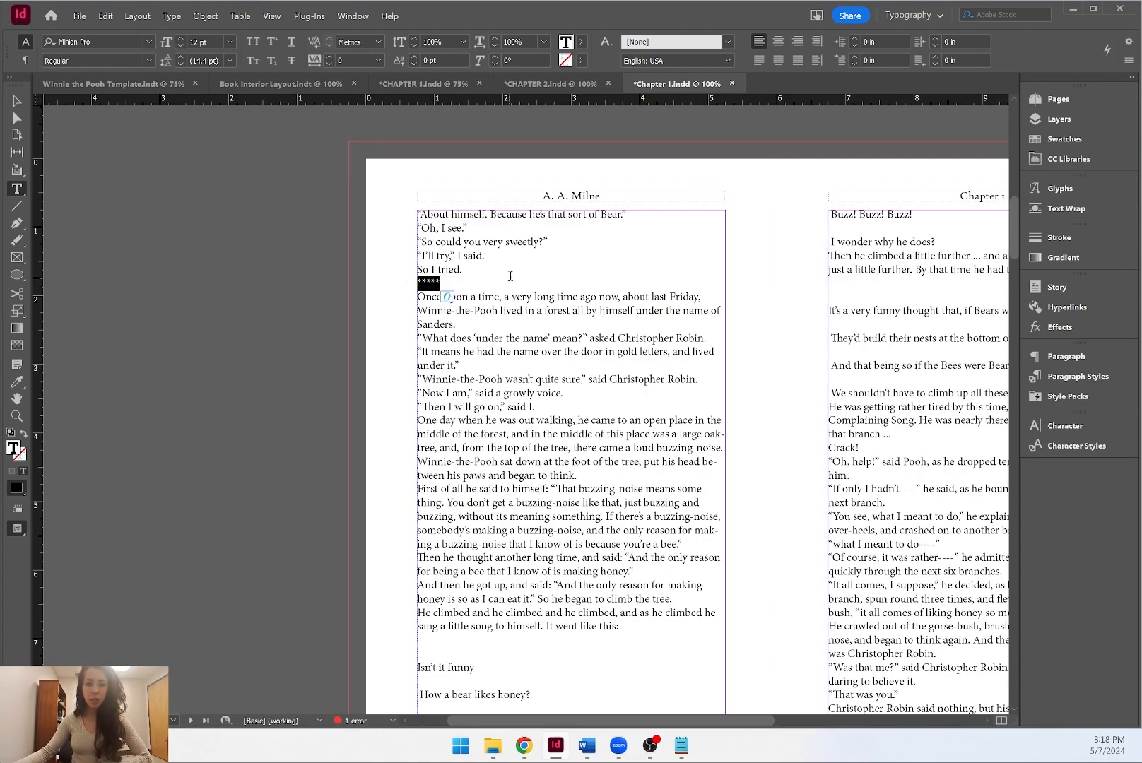
click(778, 42)
click(340, 61)
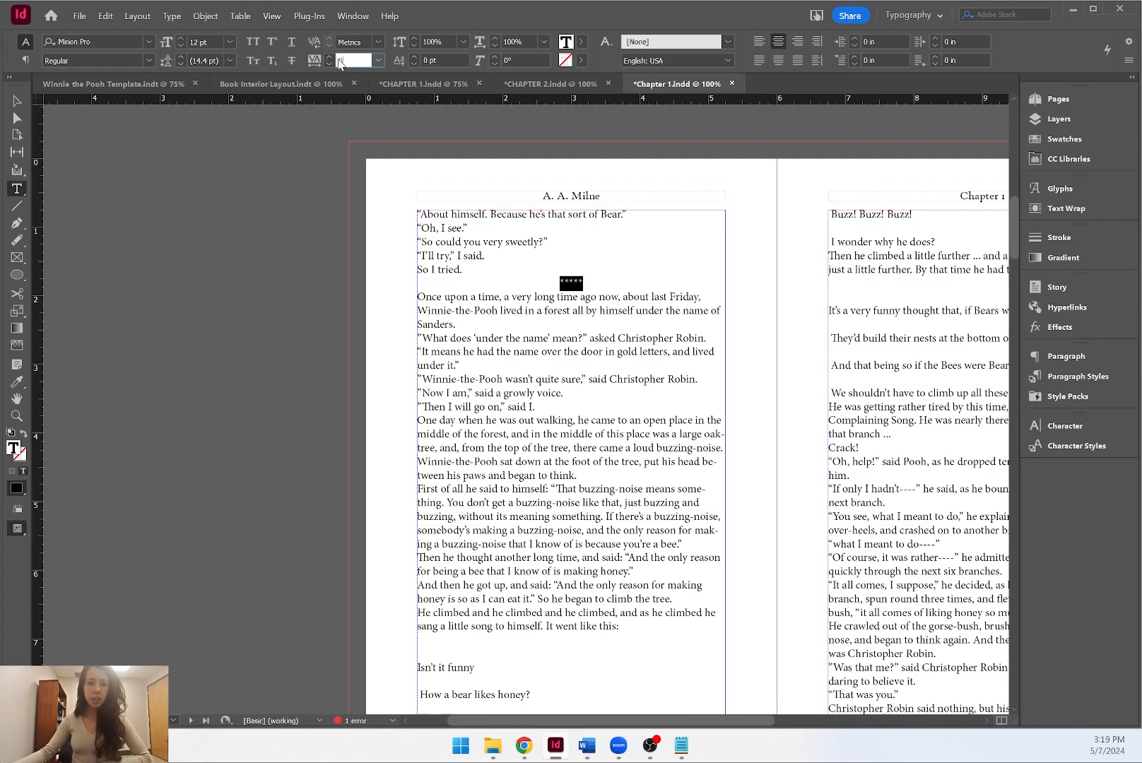
text(5000)
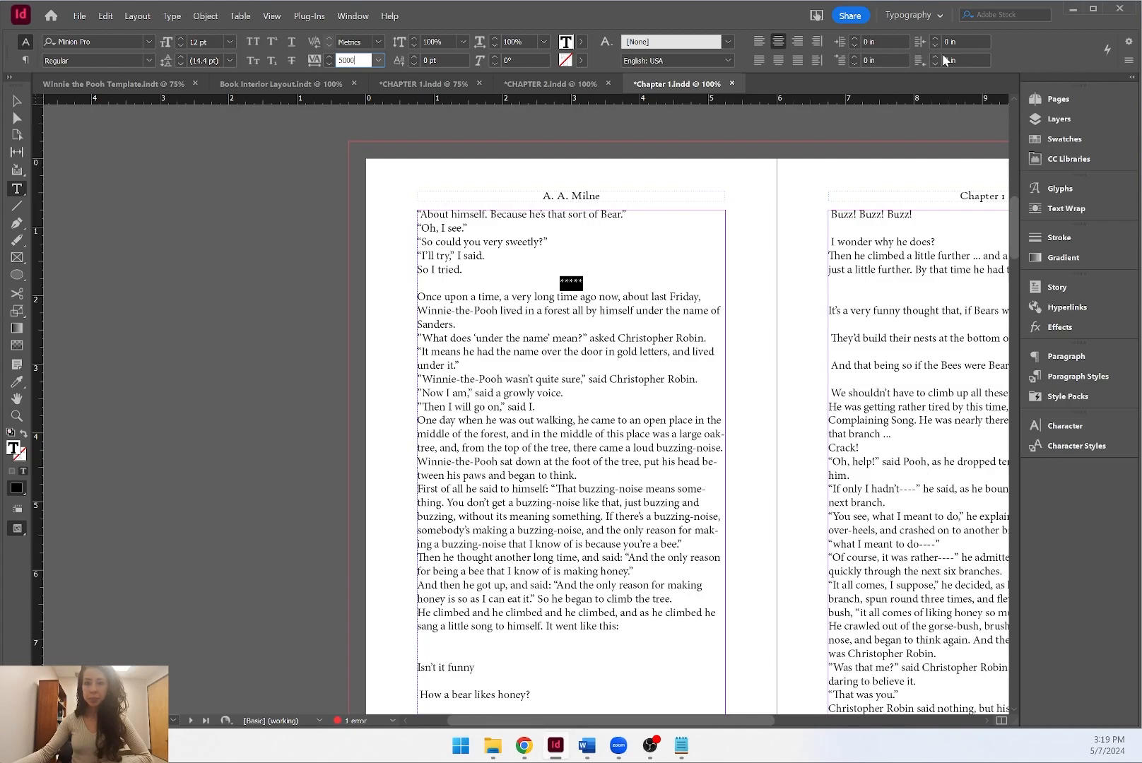
Add 0.25 in of space before the asterisk line and matching space after it.
click(1075, 359)
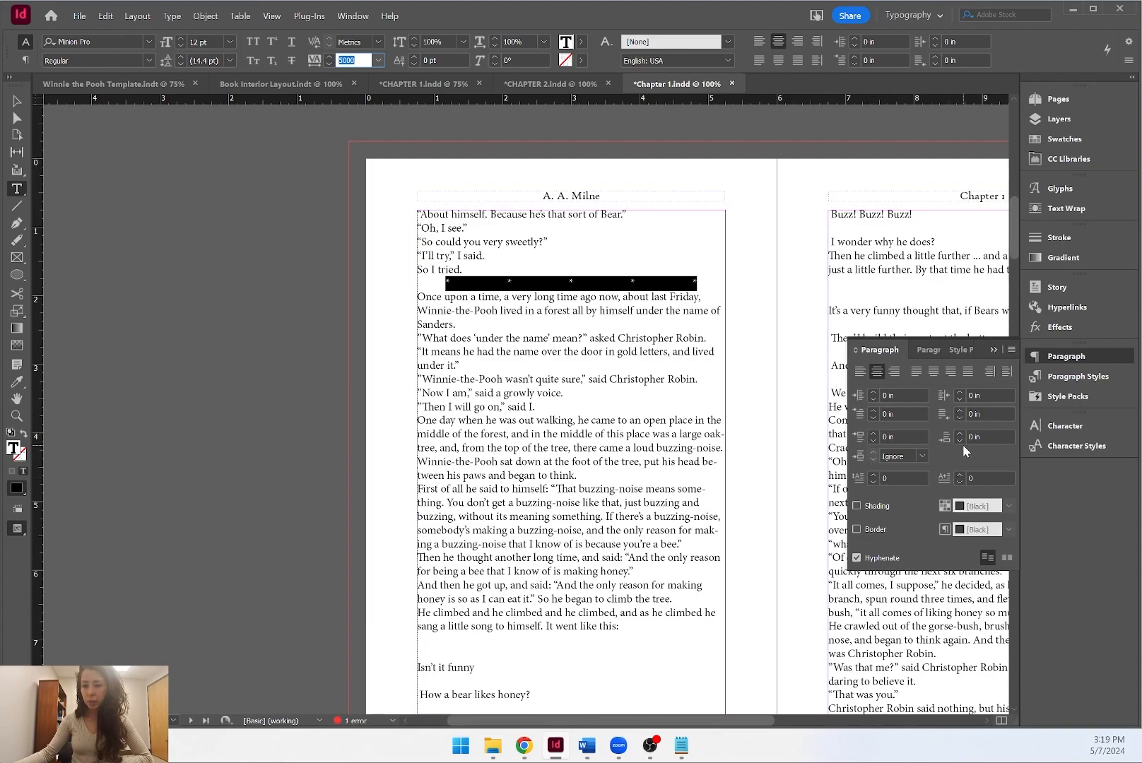
click(875, 433)
click(876, 434)
click(873, 440)
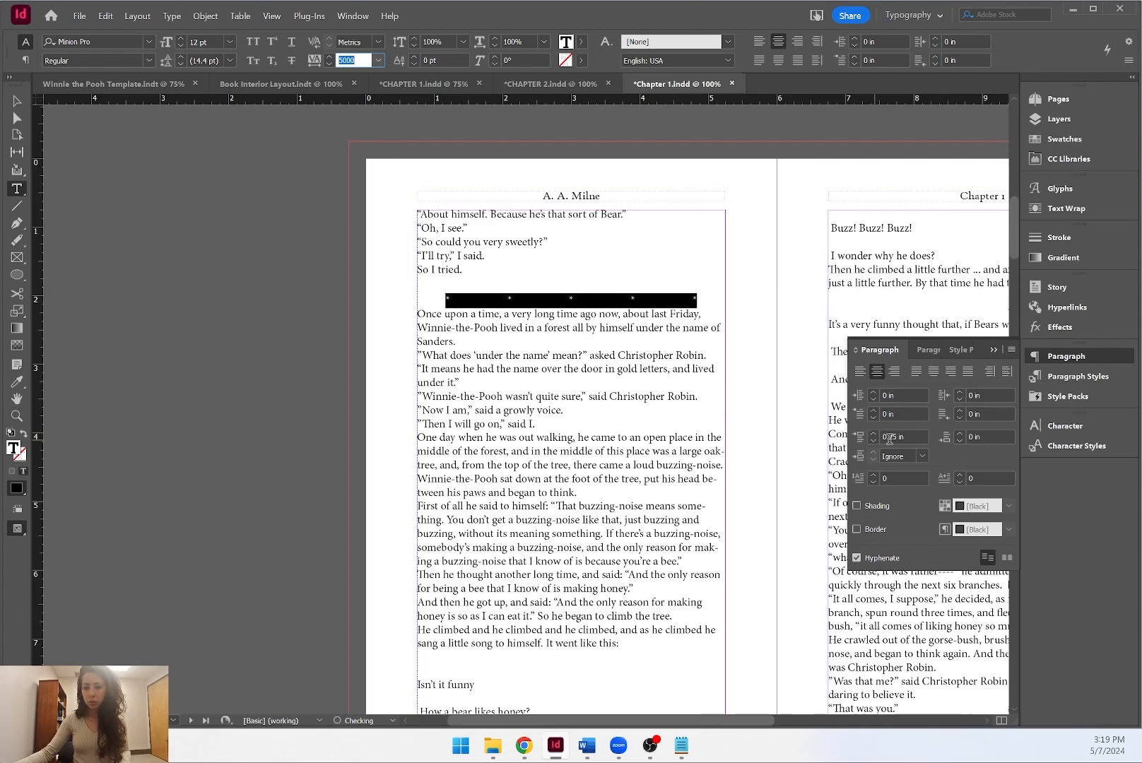
click(961, 434)
click(657, 328)
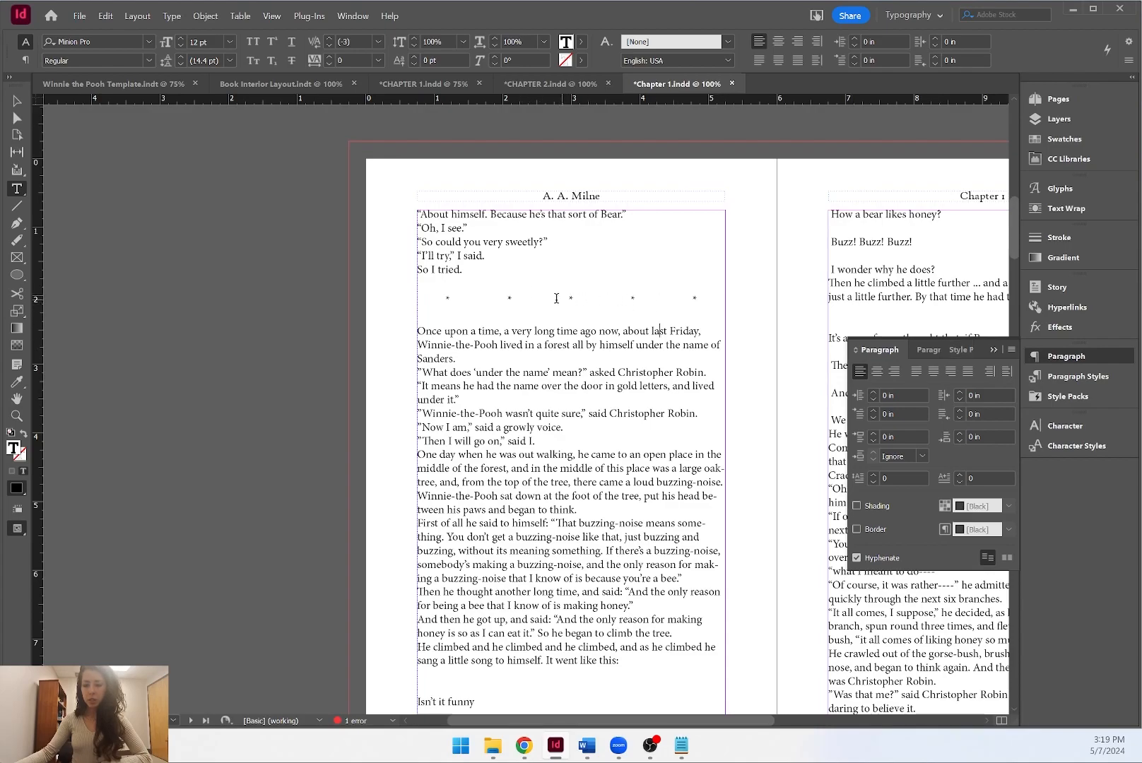
Create a new paragraph style and name it "*****".
click(940, 351)
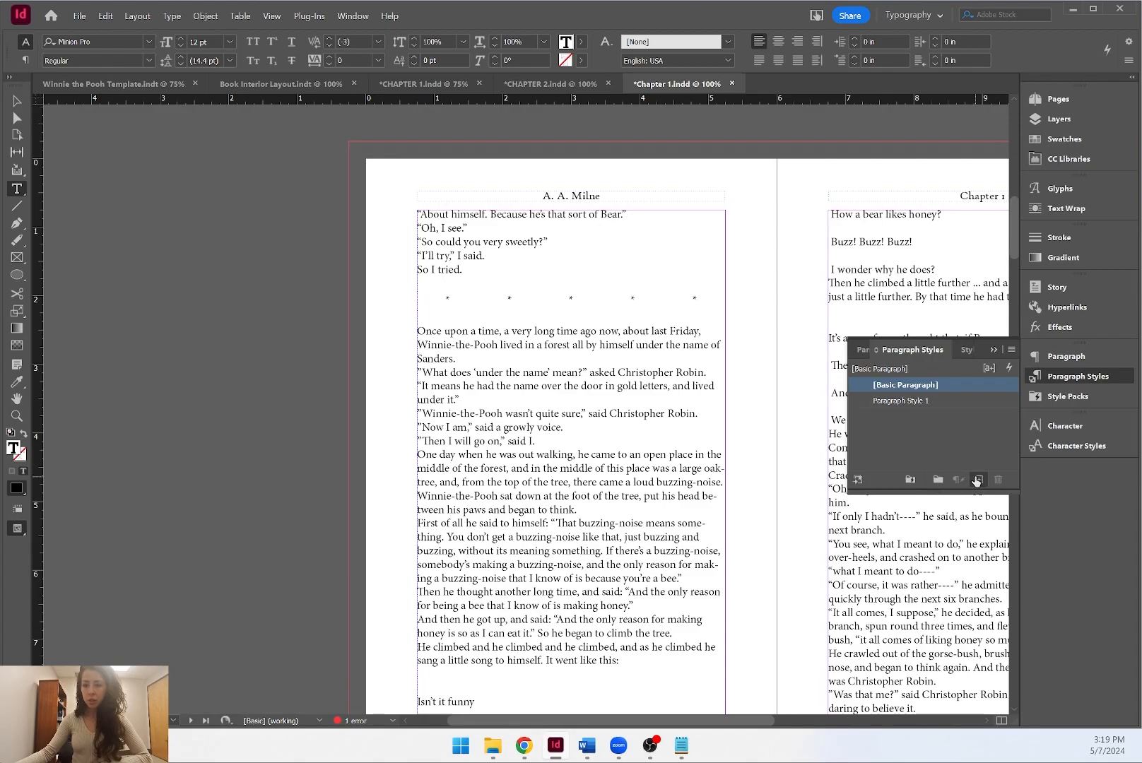
click(911, 400)
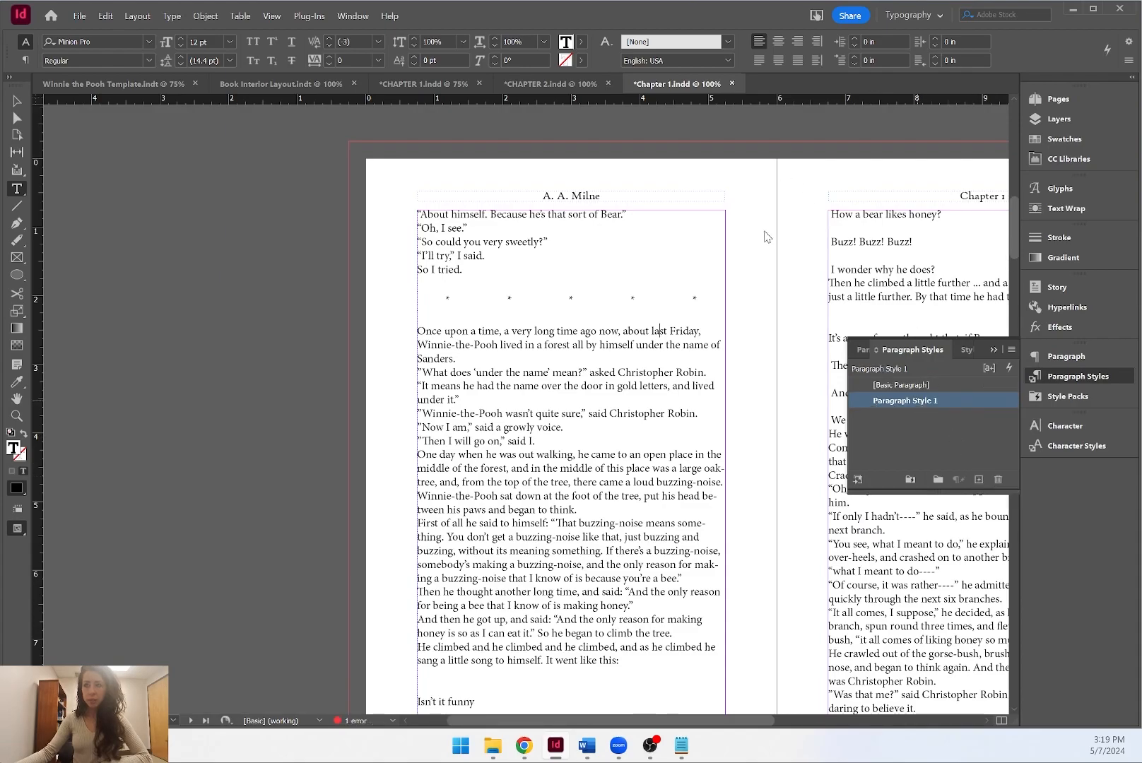
drag(658, 0, 428, 128)
click(522, 152)
drag(522, 150, 363, 142)
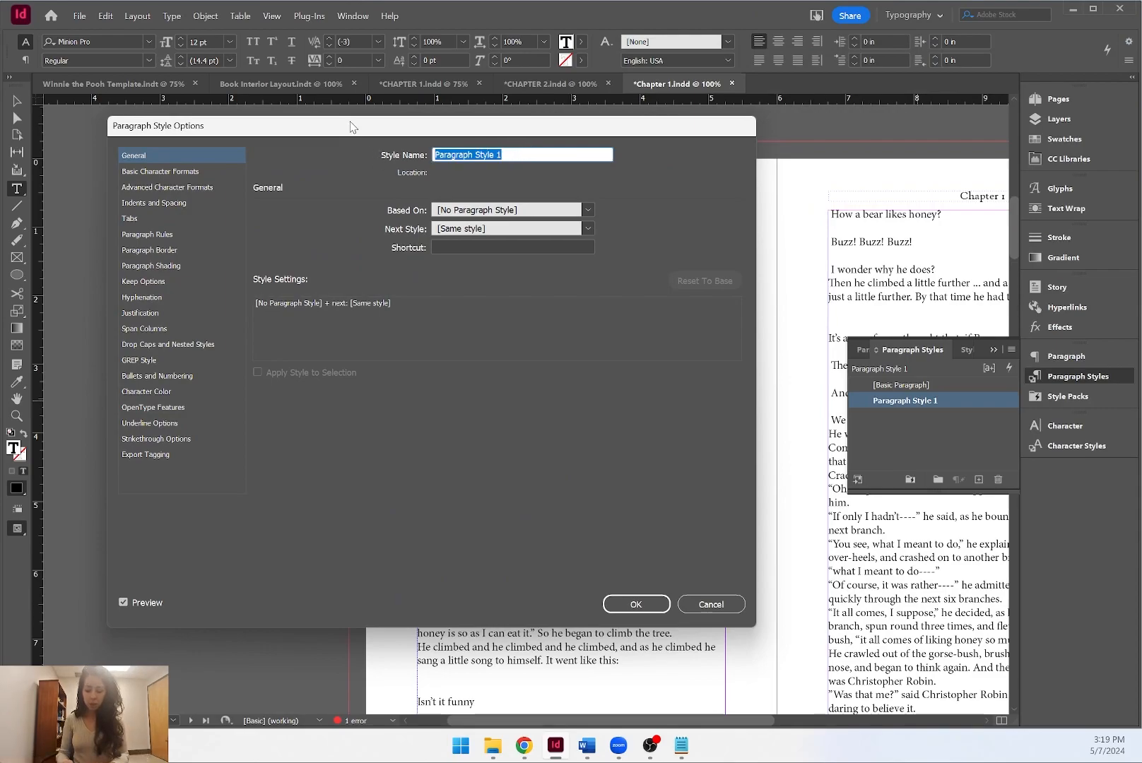
text(**)
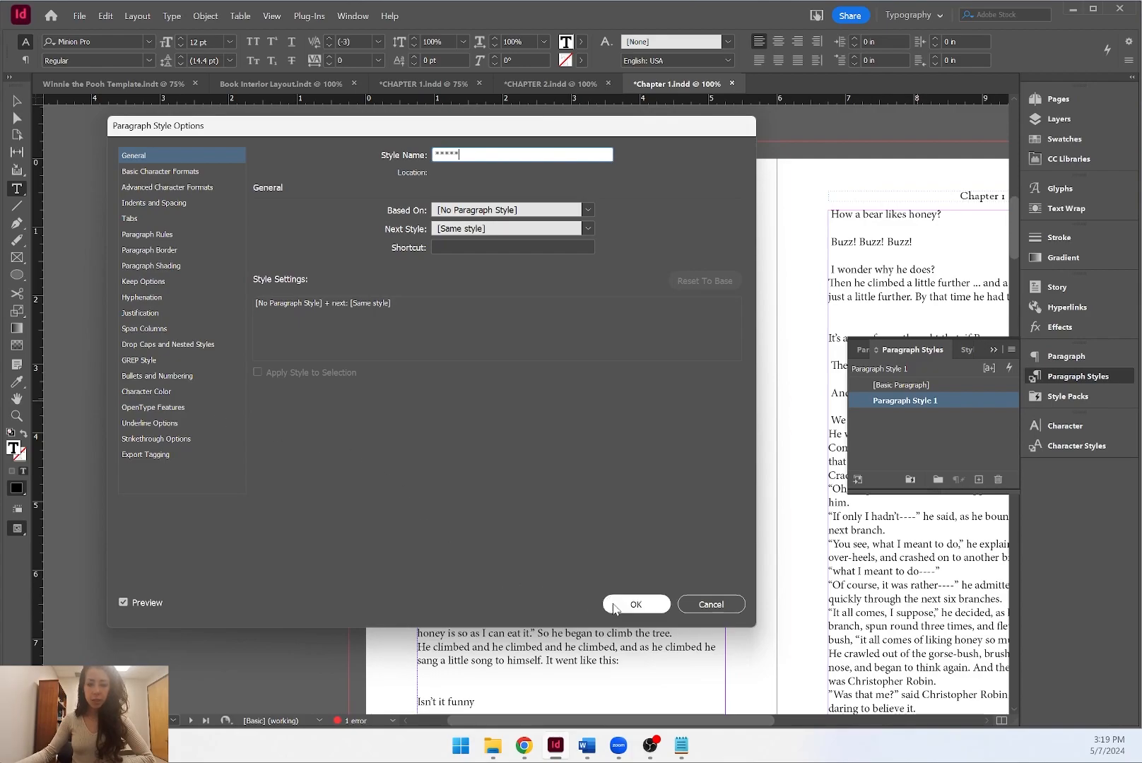
click(635, 604)
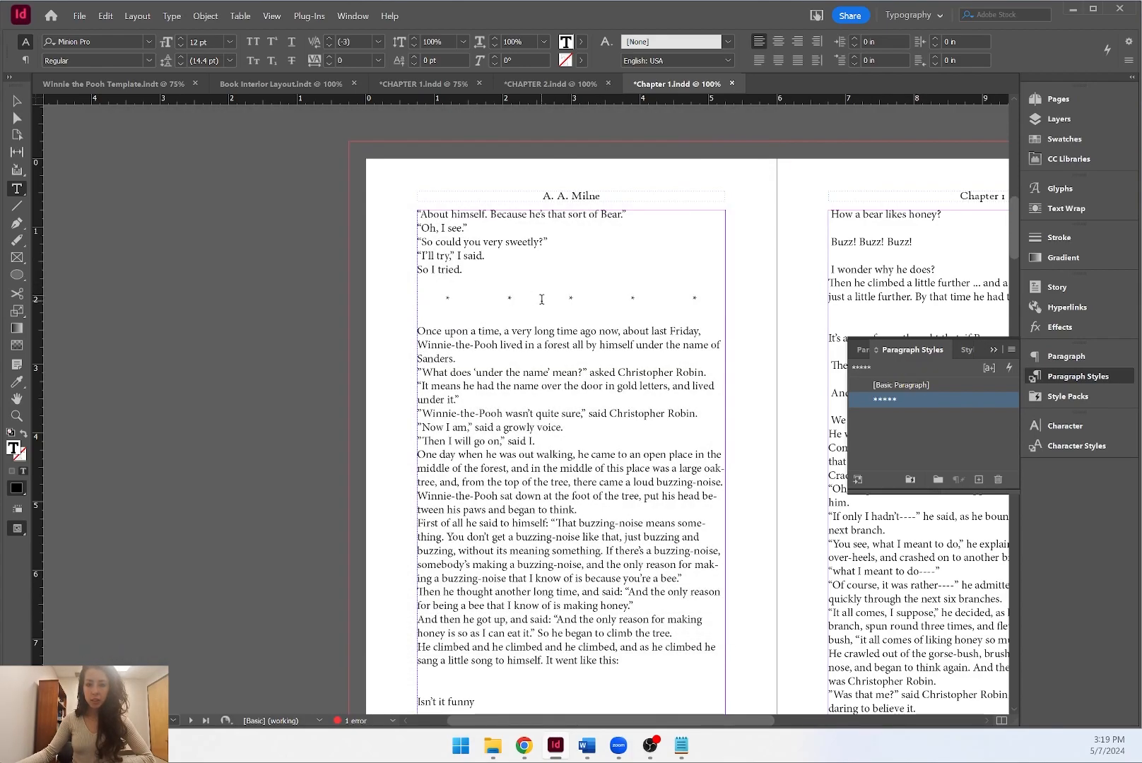
Select the scattered asterisks and blank lines above "Is that the end of the story?" on page 8.
click(542, 299)
scroll(696, 343, down, 5)
scroll(696, 343, down, 15)
scroll(680, 342, down, 1)
scroll(680, 341, up, 3)
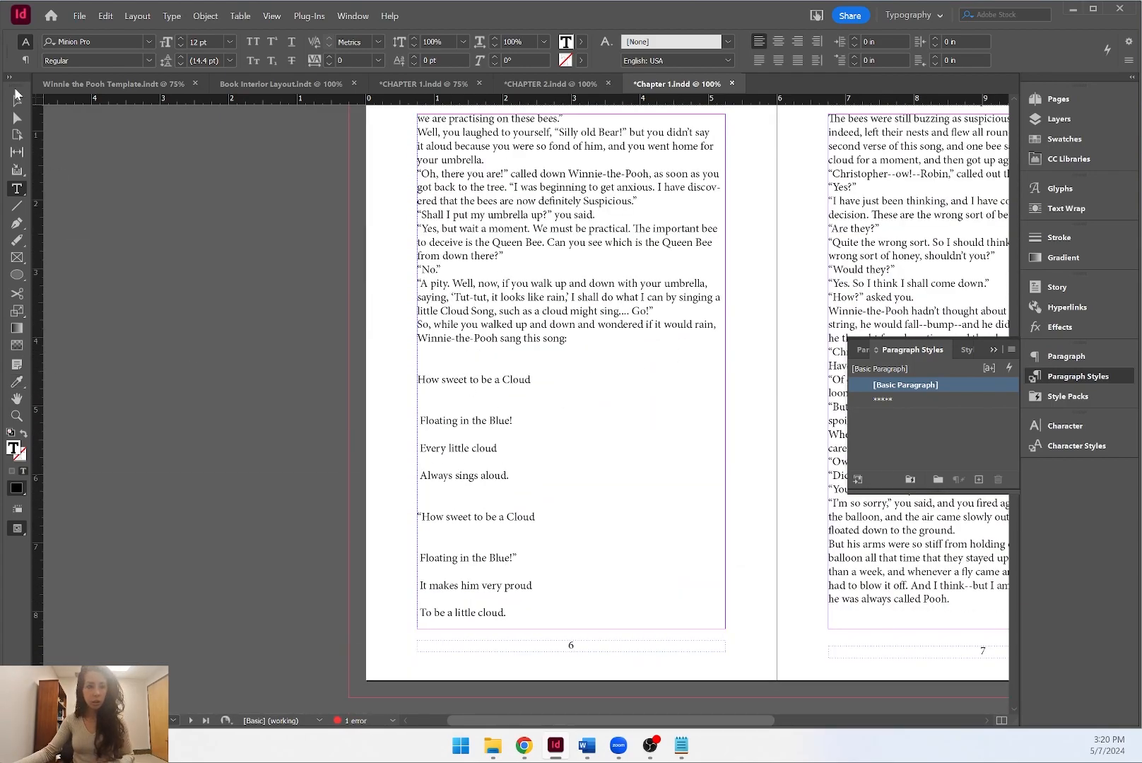
click(17, 100)
drag(692, 294, 477, 314)
scroll(539, 366, down, 5)
scroll(537, 364, down, 10)
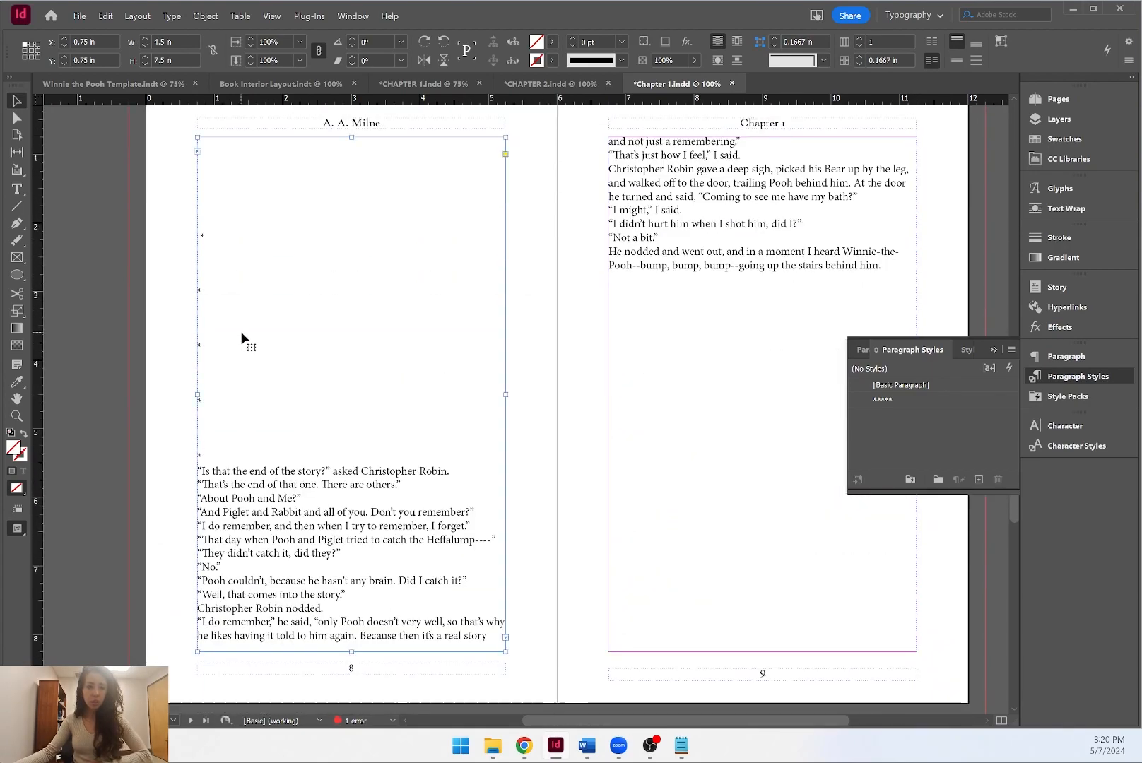
double_click(214, 452)
drag(214, 453, 217, 146)
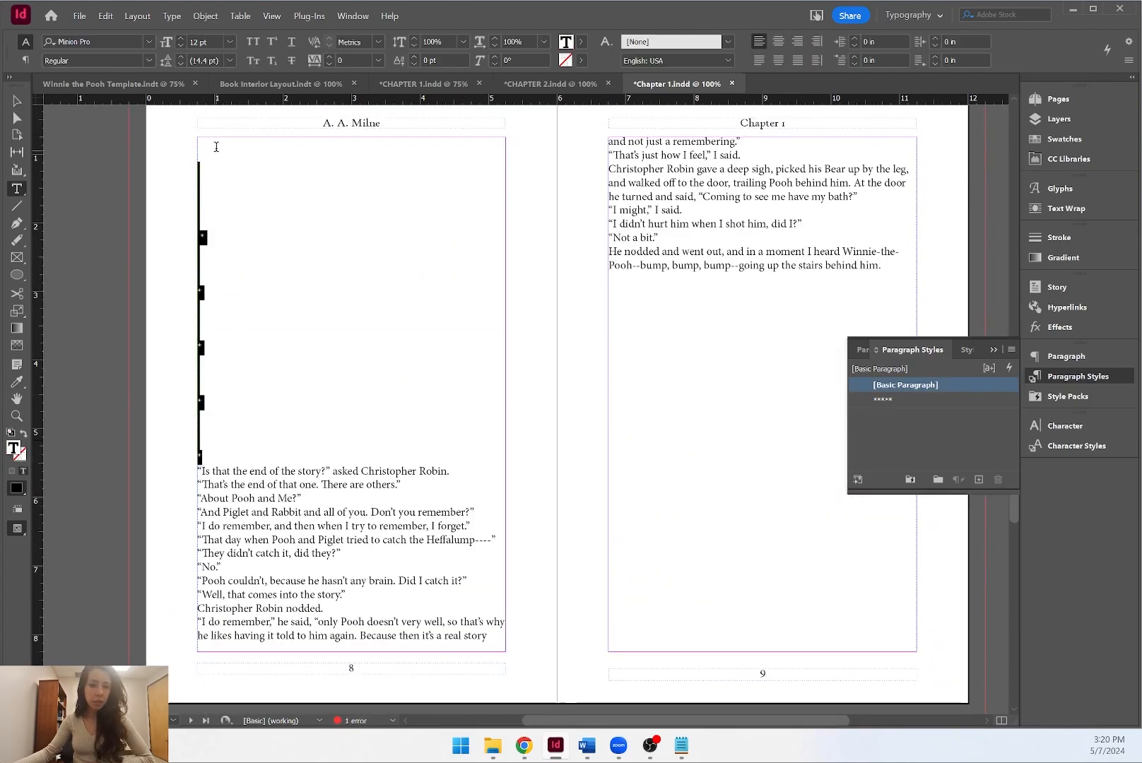
Replace the scene break at the start of page 8 with five asterisks and apply the ***** paragraph style to it.
key(BackSpace)
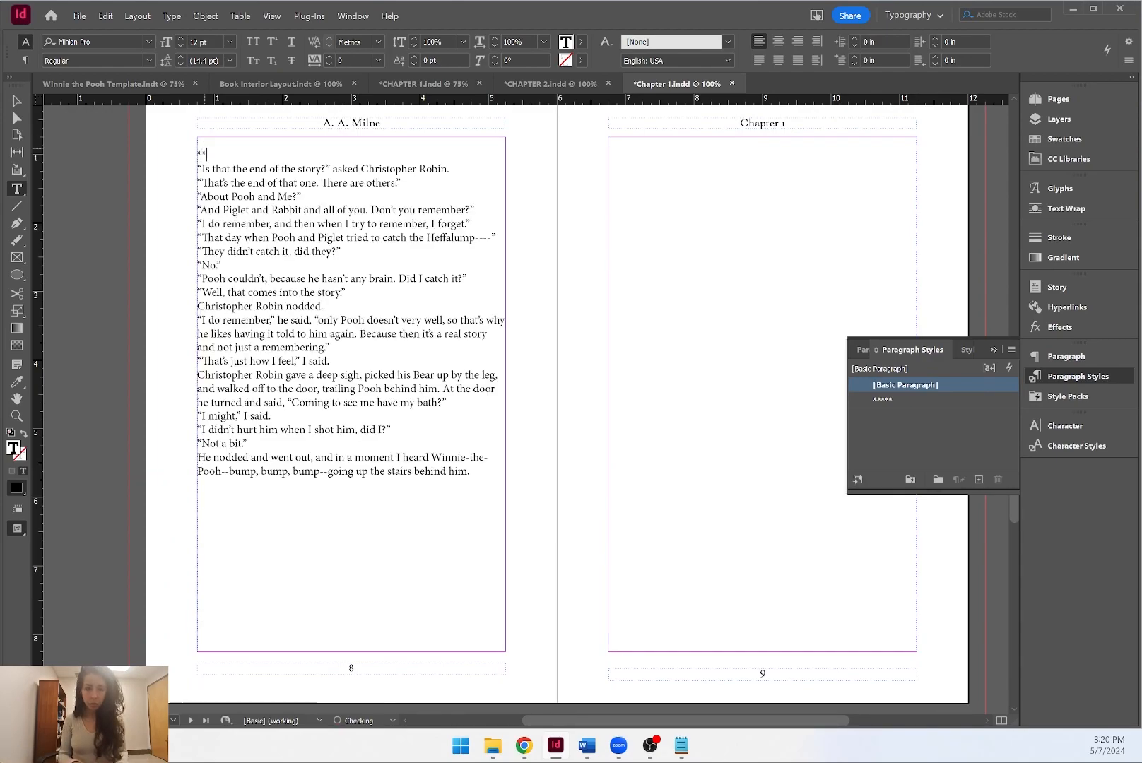
double_click(207, 151)
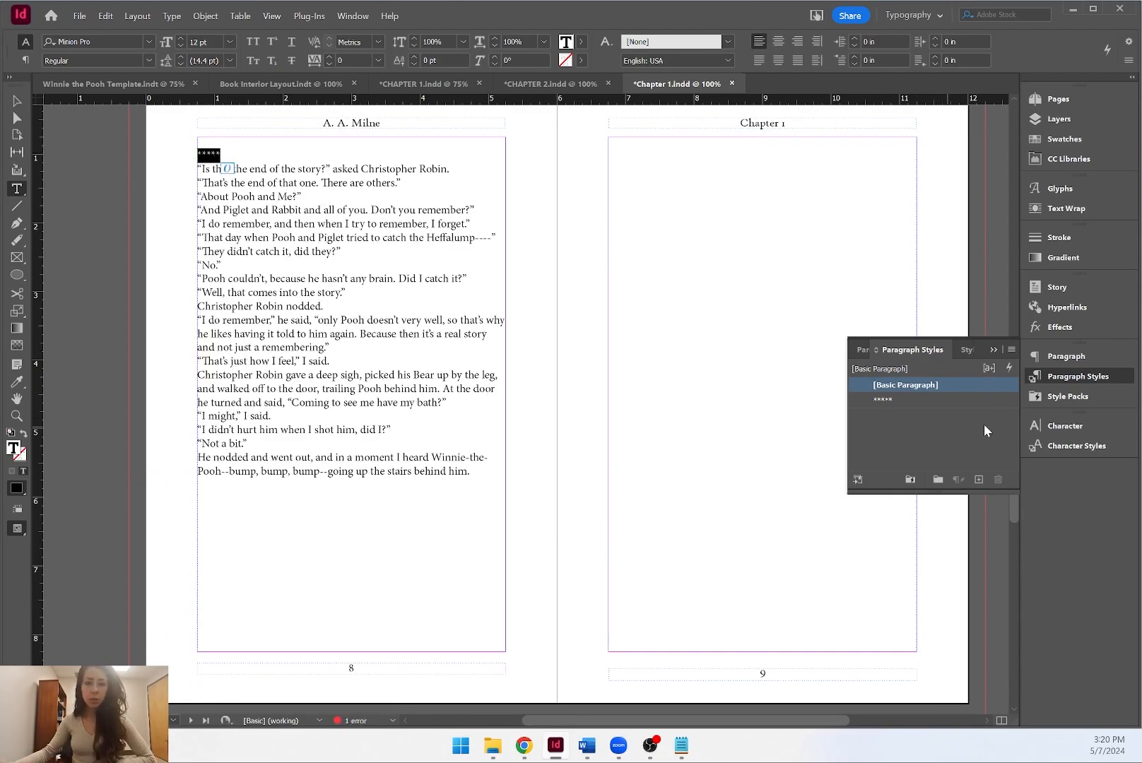
click(945, 403)
click(346, 327)
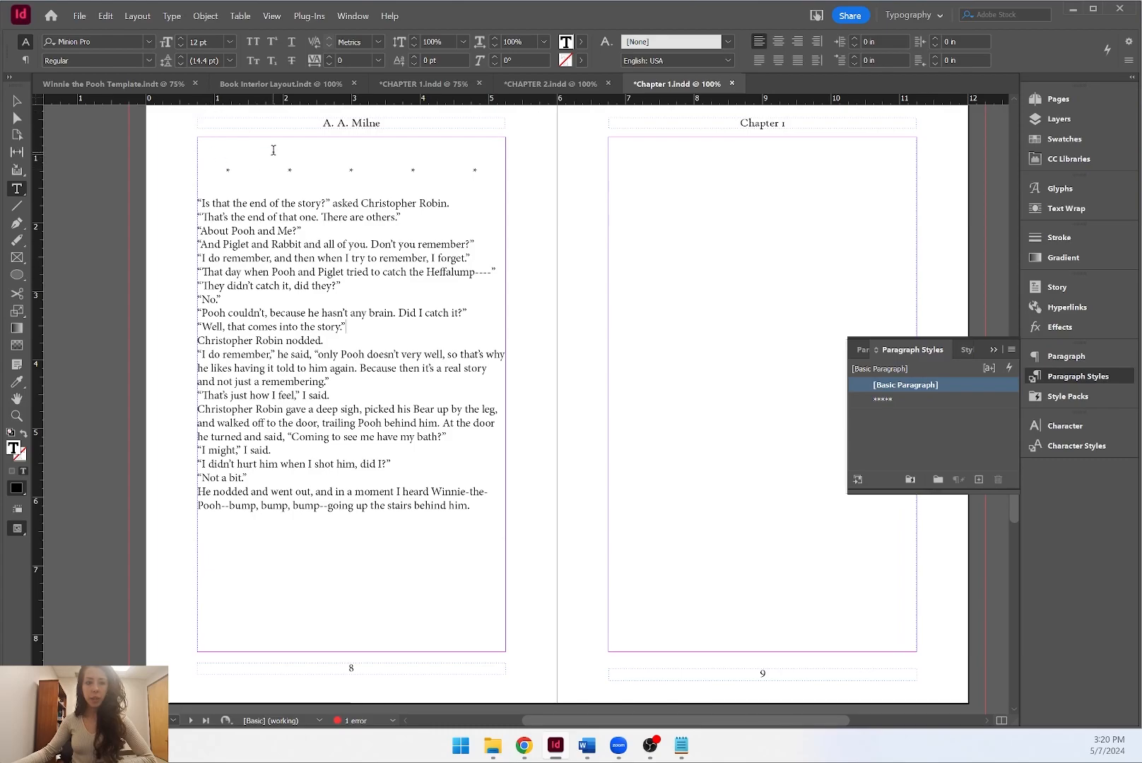
Collapse the paragraph styles list and check where the chapter's text ends and which following pages are empty.
scroll(463, 314, up, 5)
scroll(464, 314, up, 2)
scroll(495, 318, down, 10)
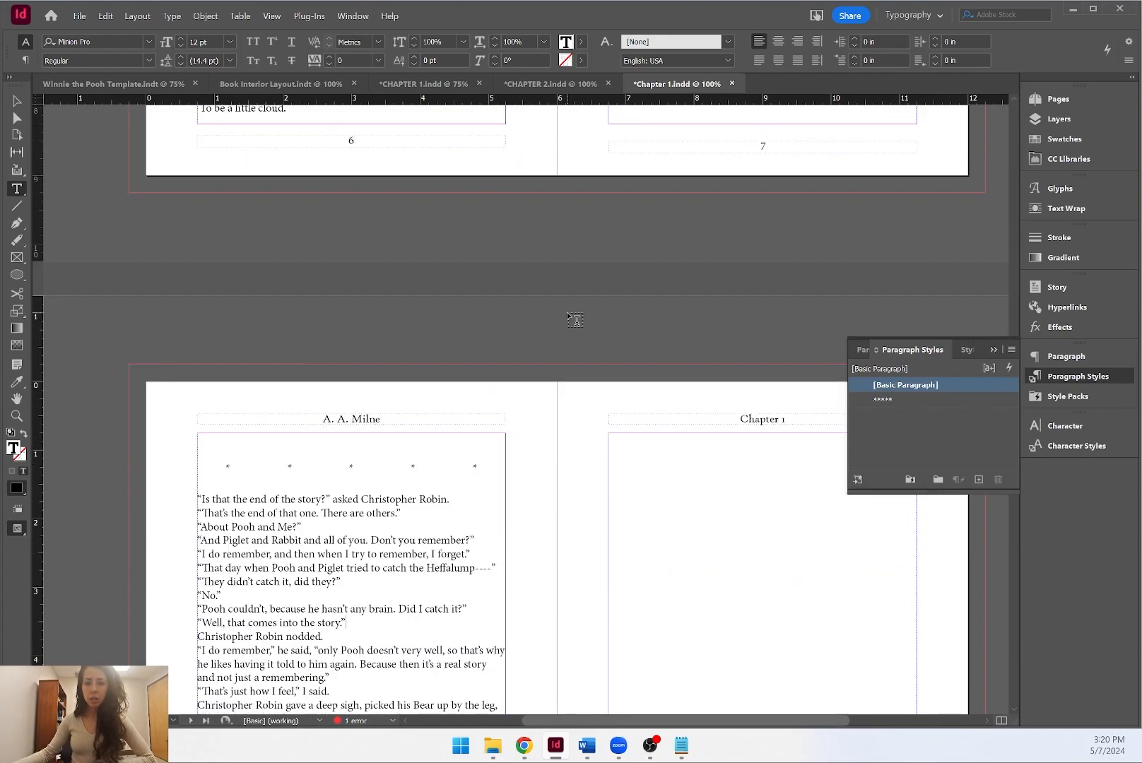
scroll(499, 329, down, 4)
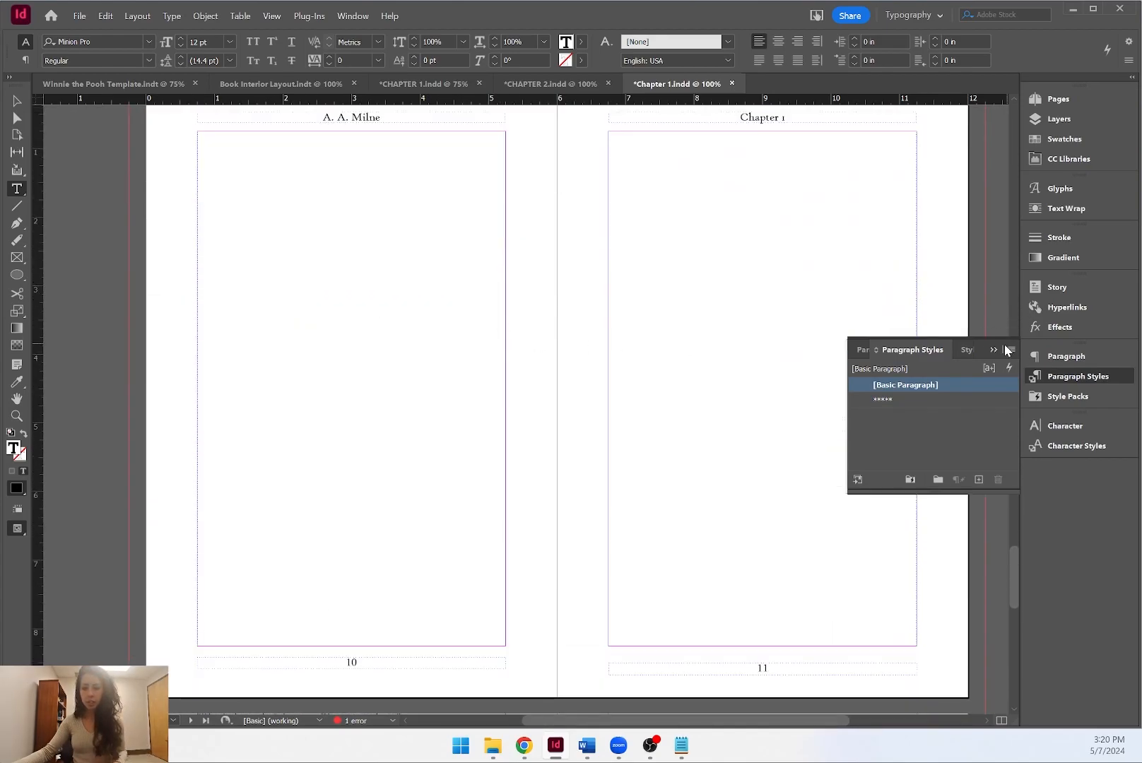
click(994, 350)
scroll(609, 298, down, 4)
key(v)
click(488, 424)
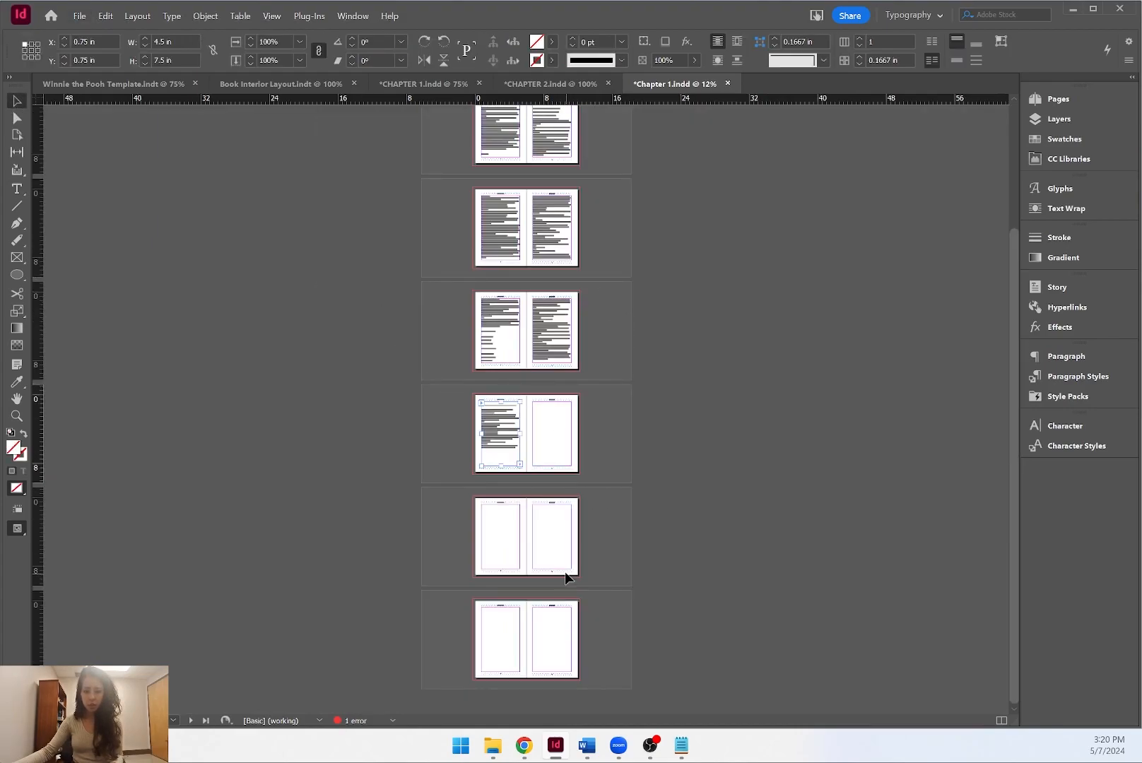
Review the text flow and paragraph formatting on the chapter's spreads, going back to the opening page.
scroll(617, 318, up, 2)
scroll(636, 283, up, 4)
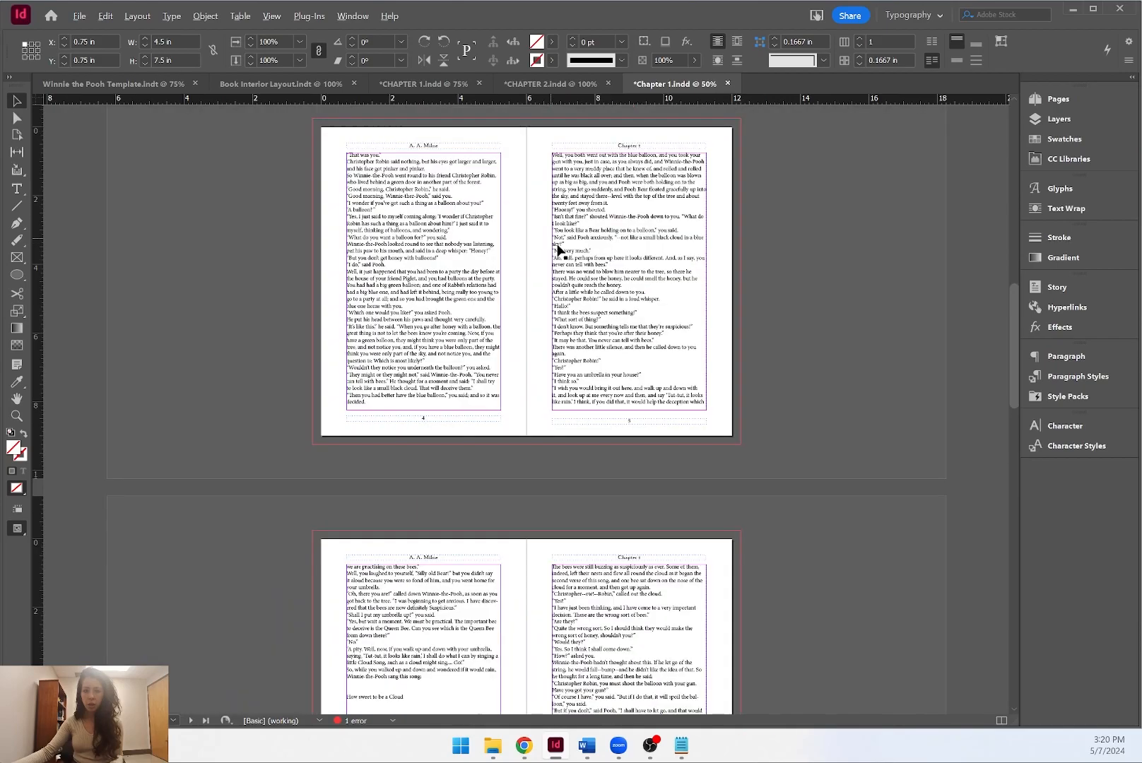
scroll(670, 296, down, 3)
scroll(666, 301, up, 1)
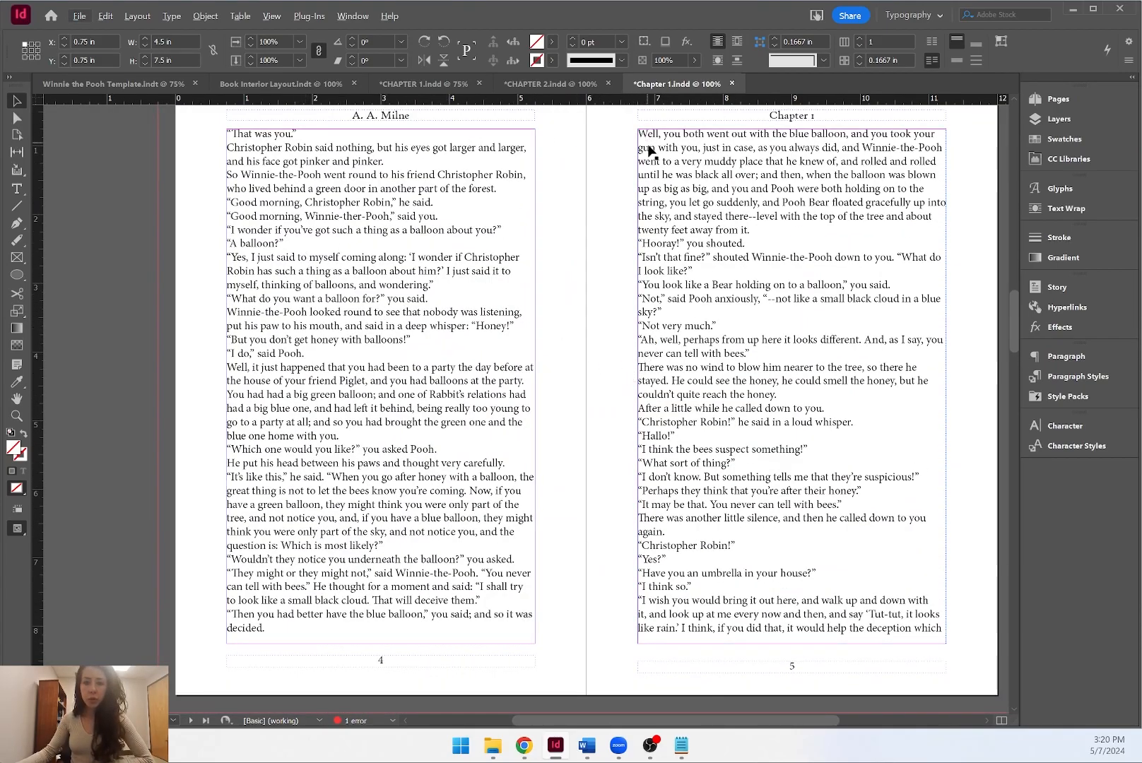
scroll(645, 145, up, 10)
scroll(702, 379, up, 9)
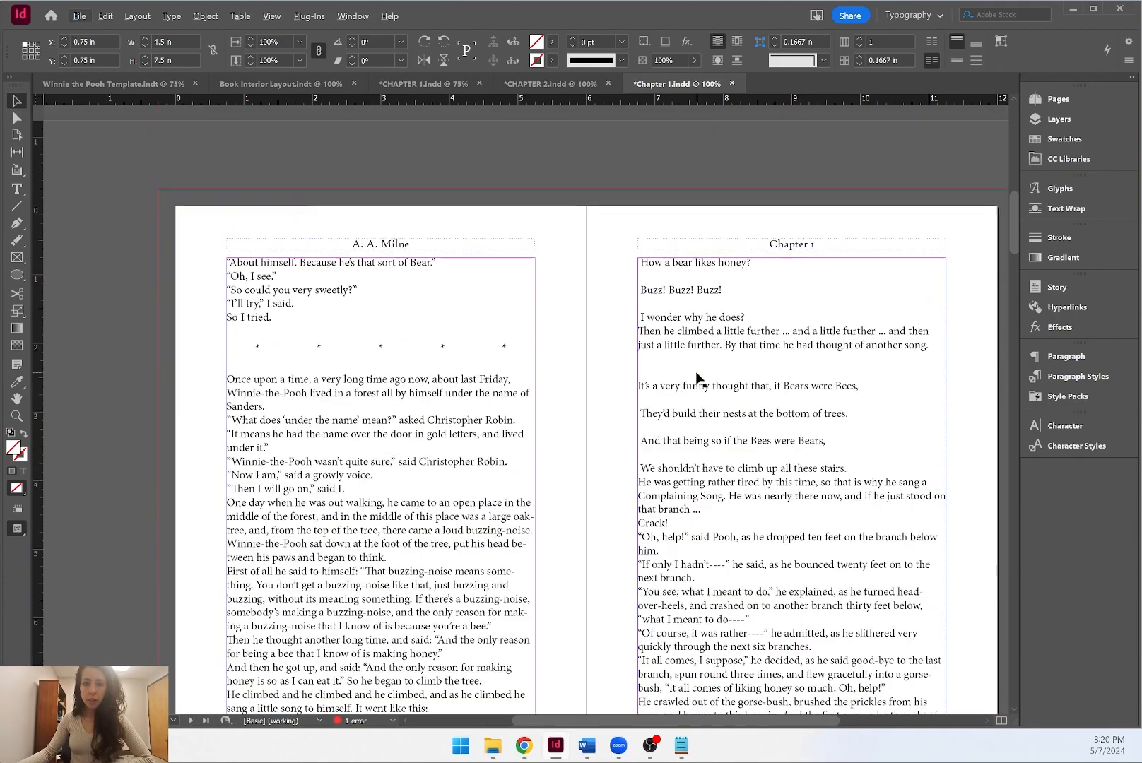
click(240, 267)
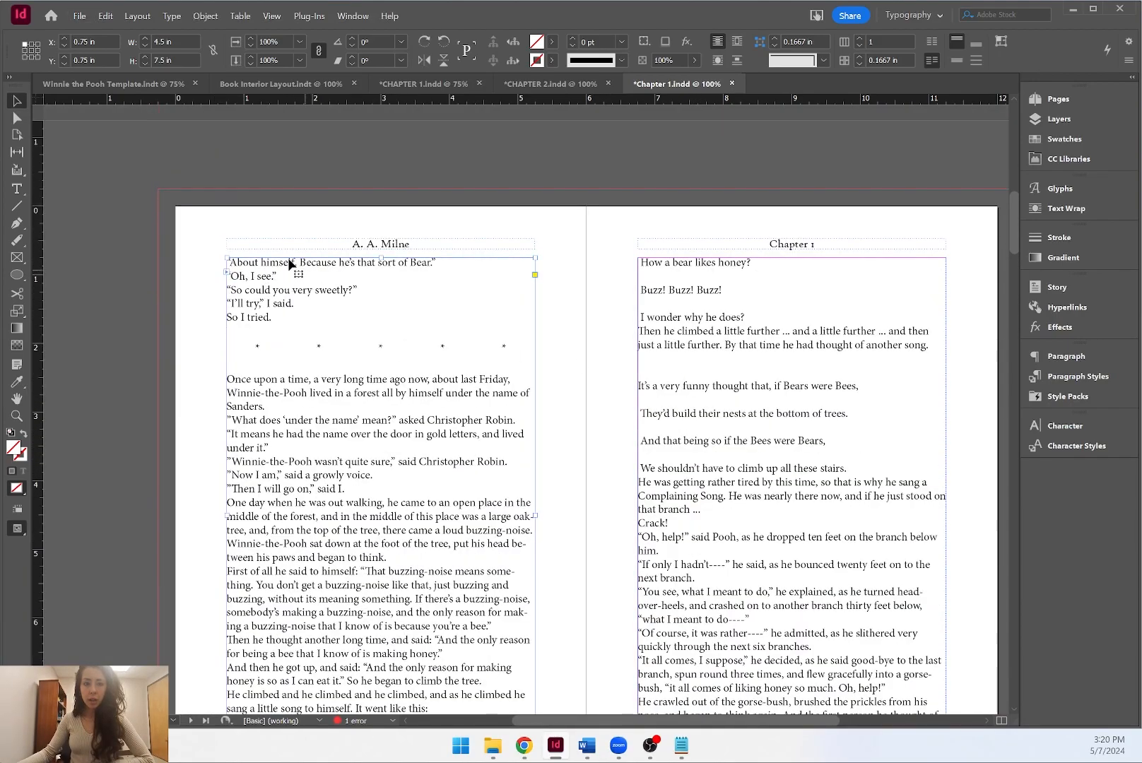
scroll(473, 389, down, 3)
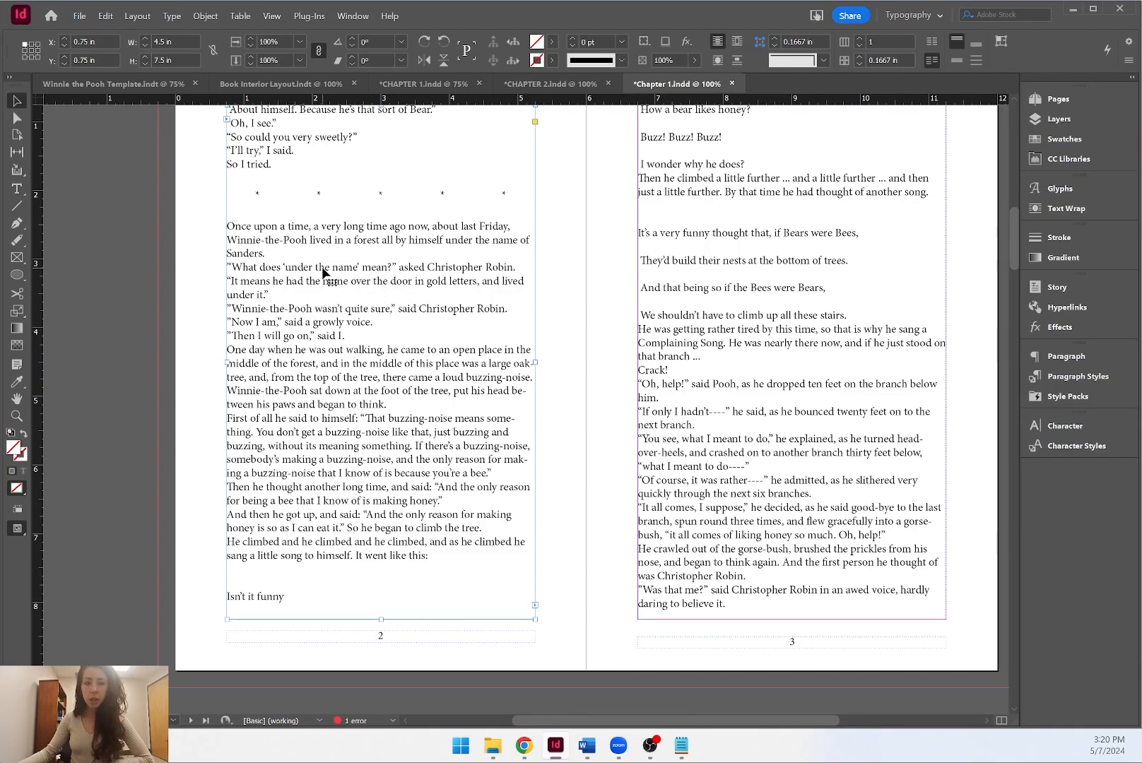
scroll(488, 349, up, 10)
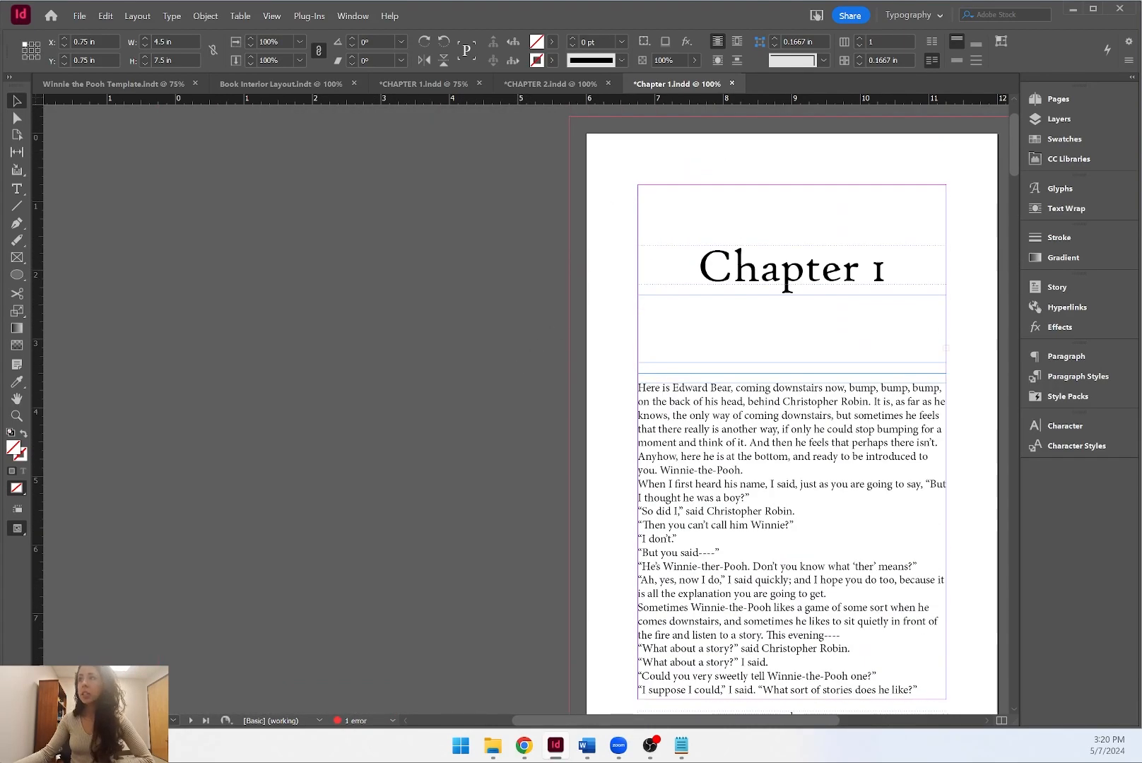
Switch to the Book Interior assignment in Word, enlarge its window and find the example chapter pages.
drag(1141, 4, 634, 126)
scroll(614, 474, down, 5)
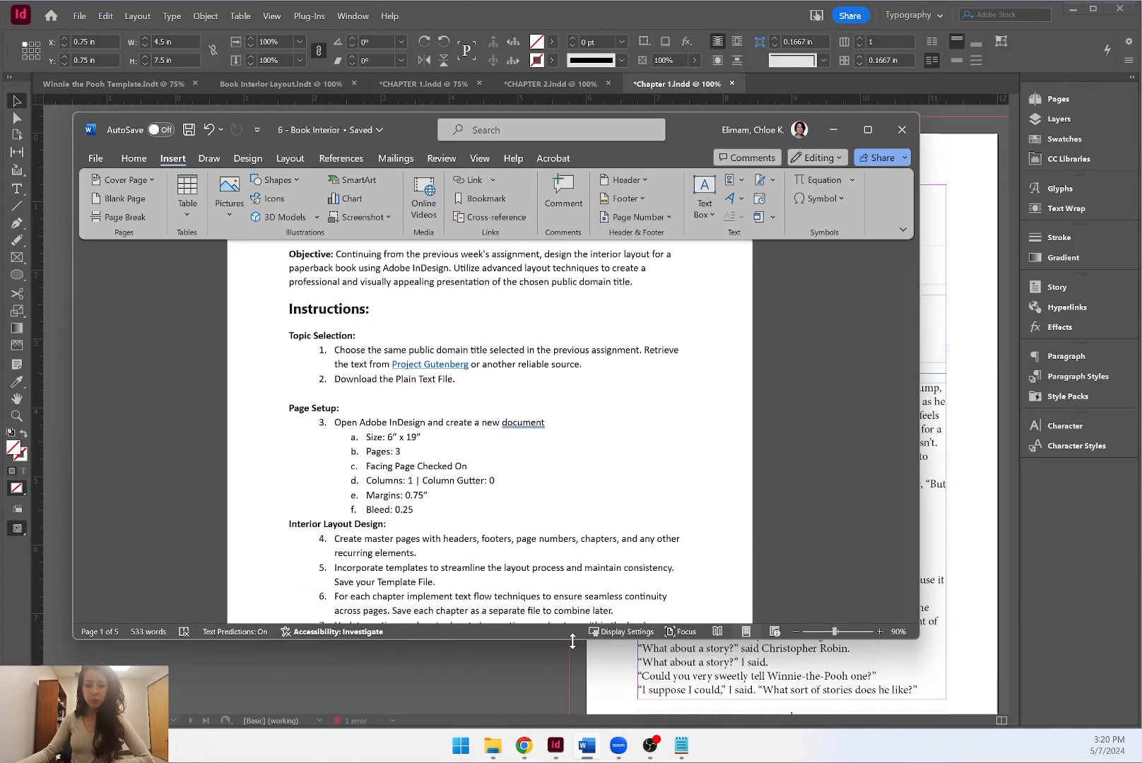
drag(573, 641, 573, 727)
scroll(528, 493, down, 6)
scroll(529, 493, down, 15)
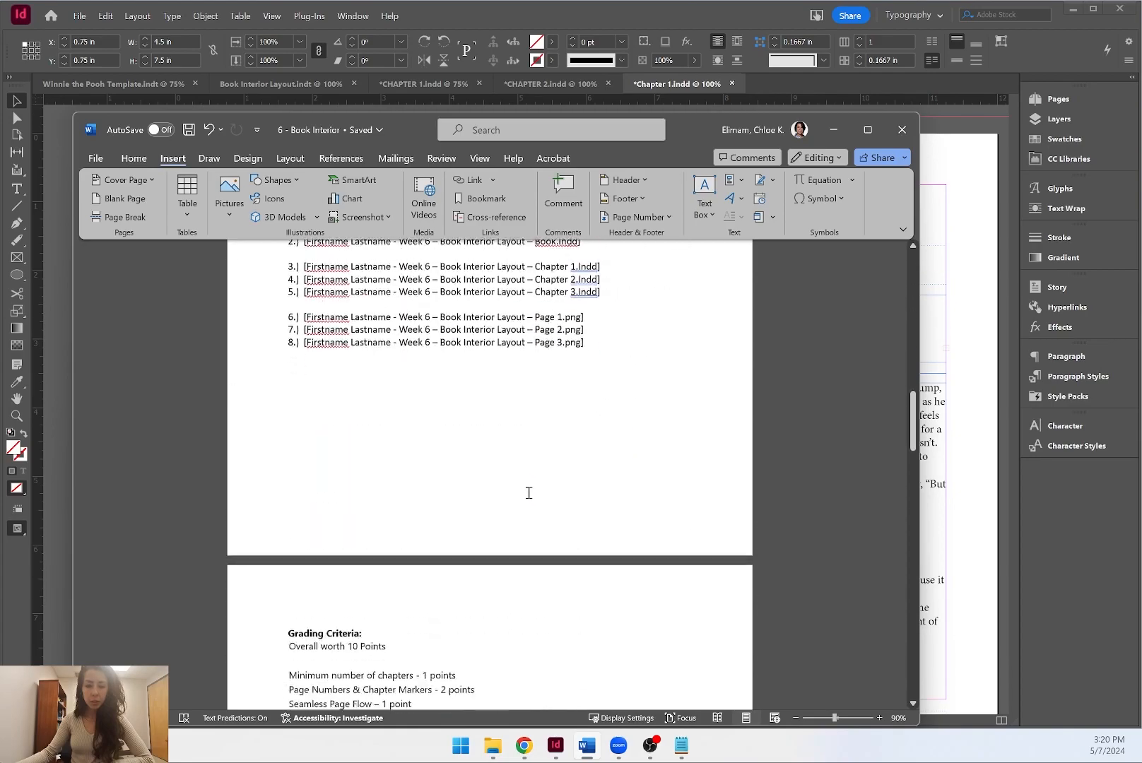
scroll(539, 485, down, 4)
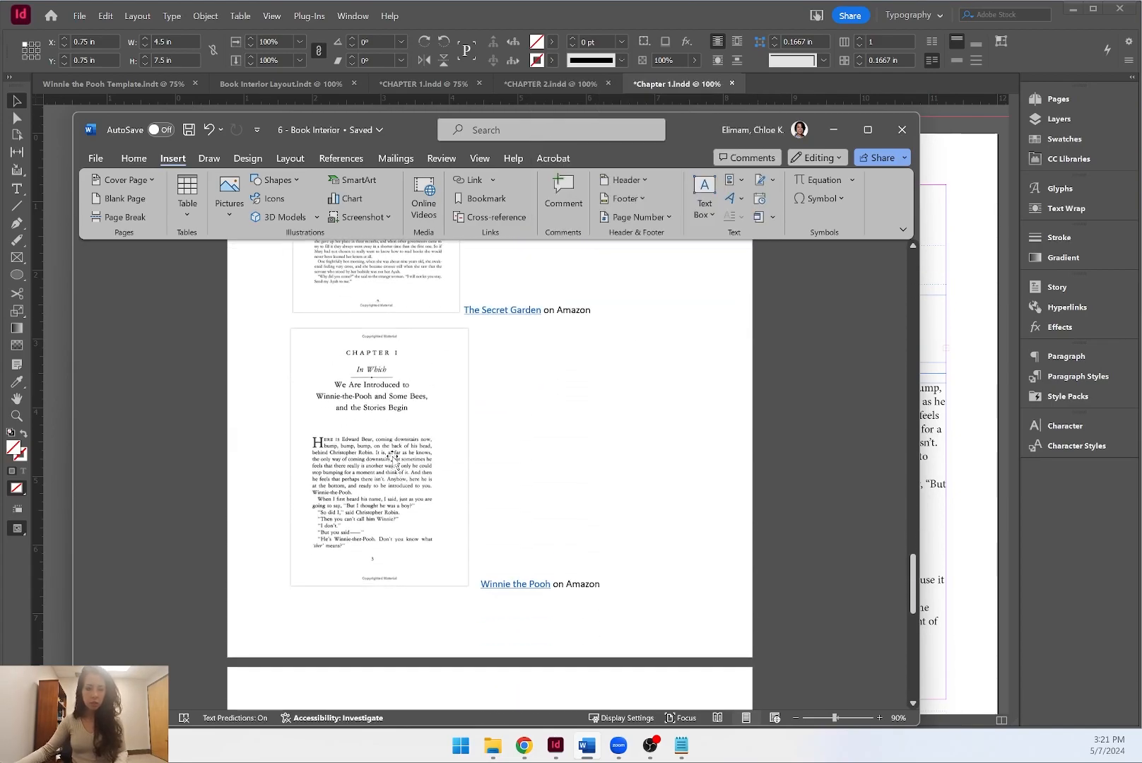
scroll(397, 470, up, 5)
scroll(331, 519, down, 2)
click(17, 104)
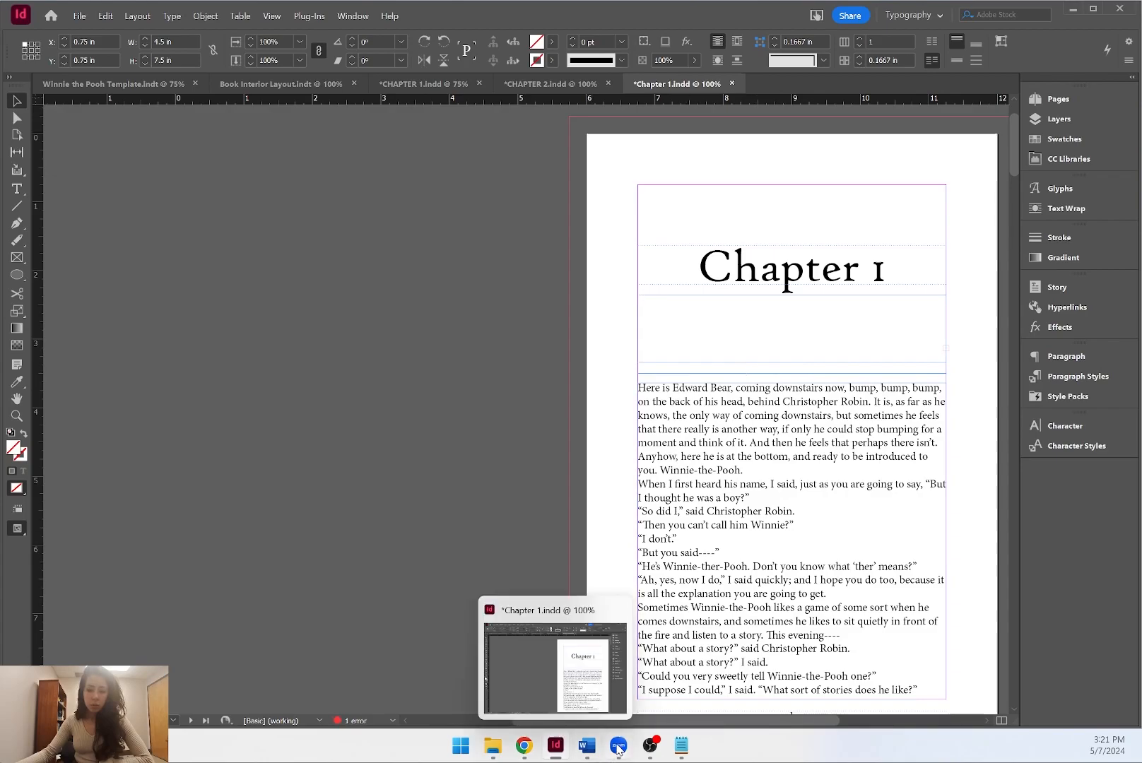
Return to Word and examine the chapter headings, drop caps and paragraph indents in the Winnie the Pooh and The Secret Garden examples.
click(586, 745)
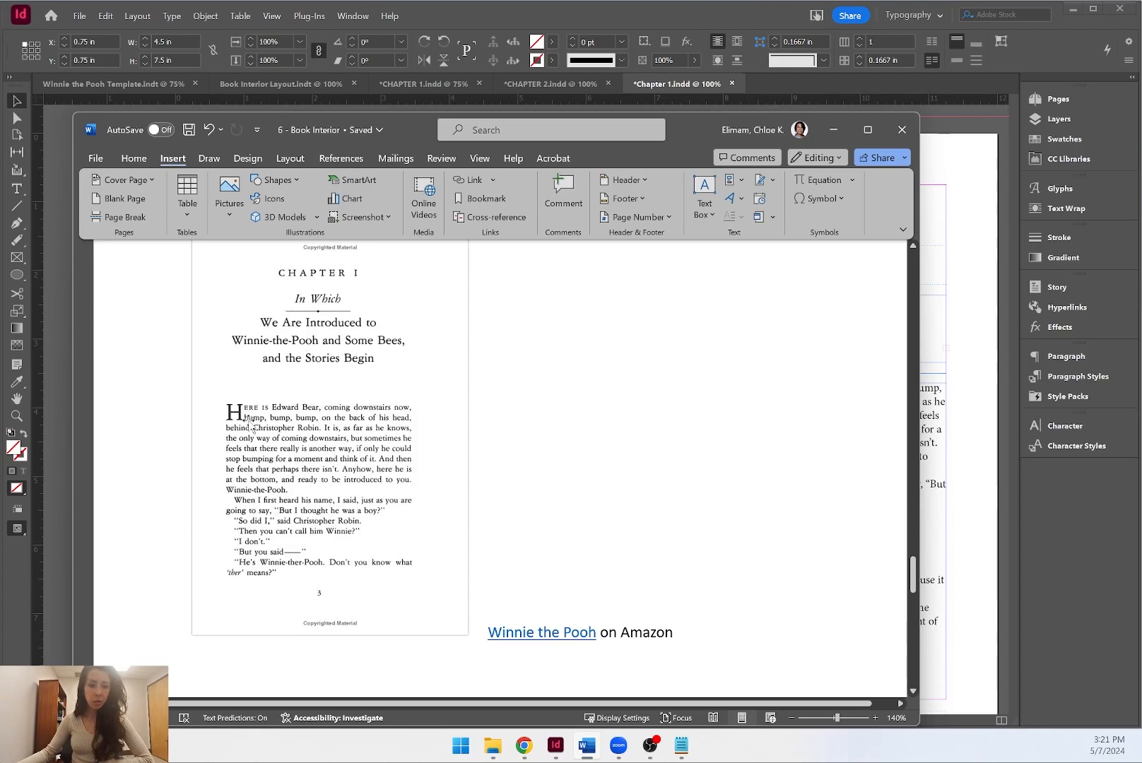
scroll(274, 421, up, 2)
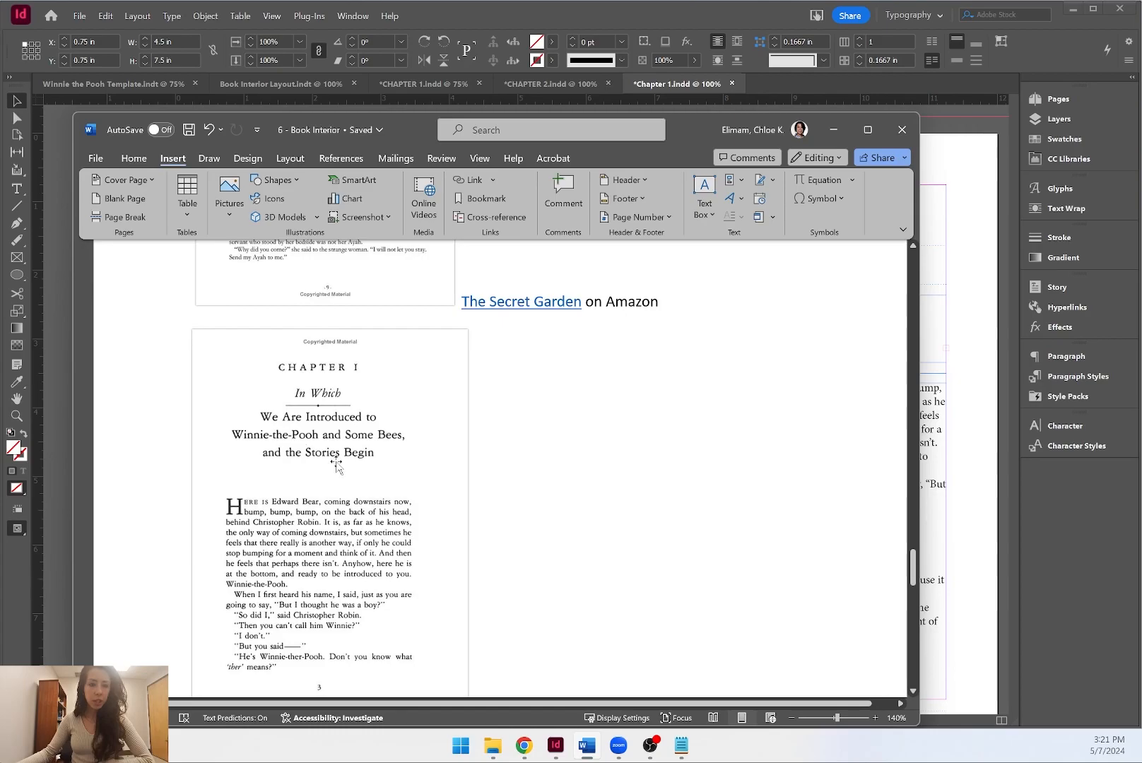
scroll(353, 456, down, 3)
scroll(331, 532, up, 2)
scroll(330, 532, up, 8)
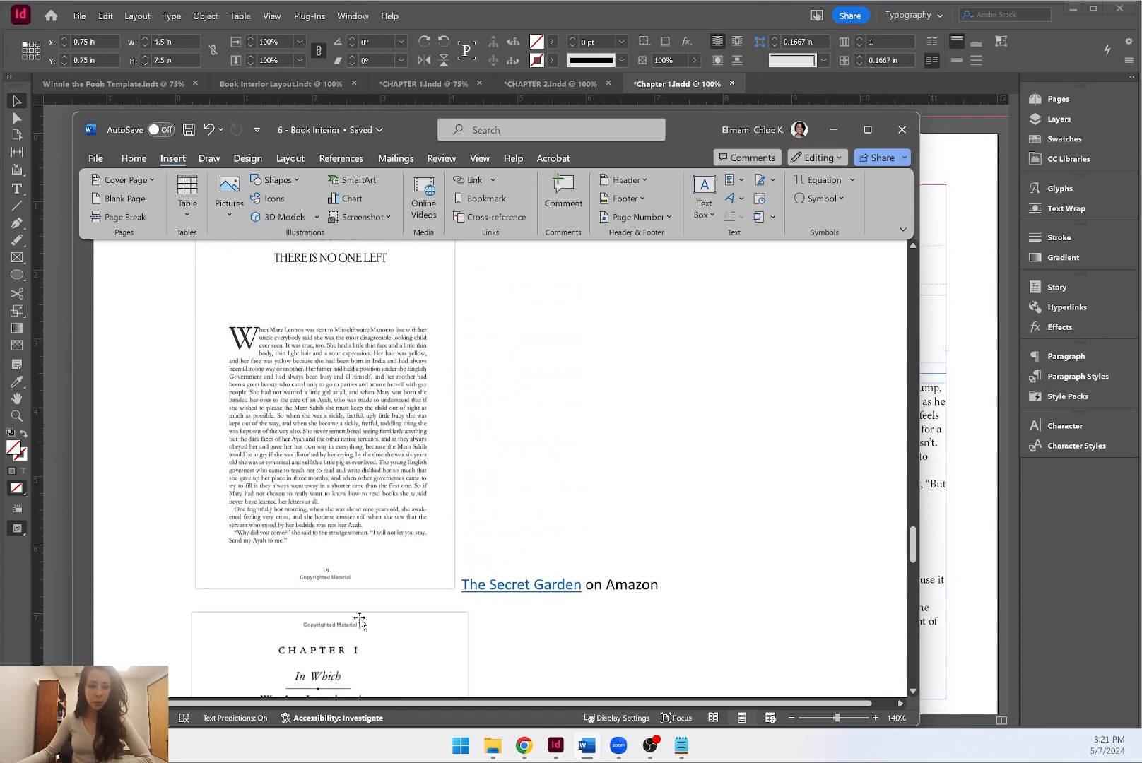
scroll(320, 516, up, 1)
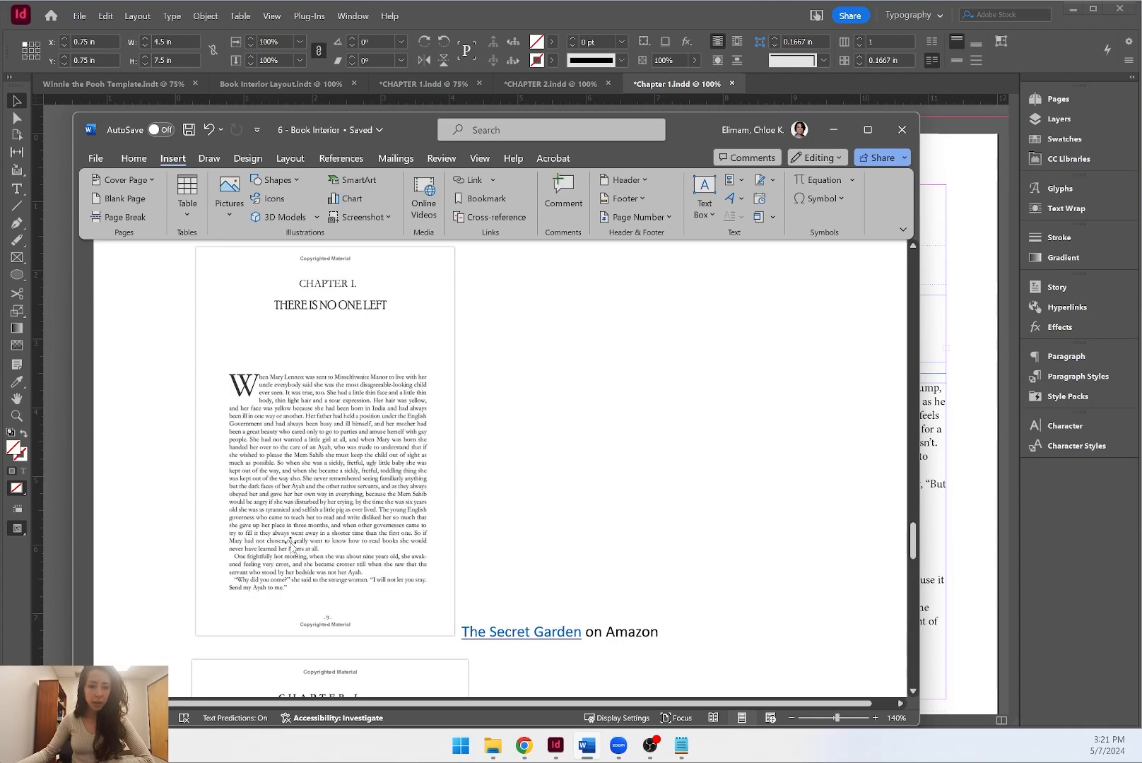
scroll(291, 548, down, 5)
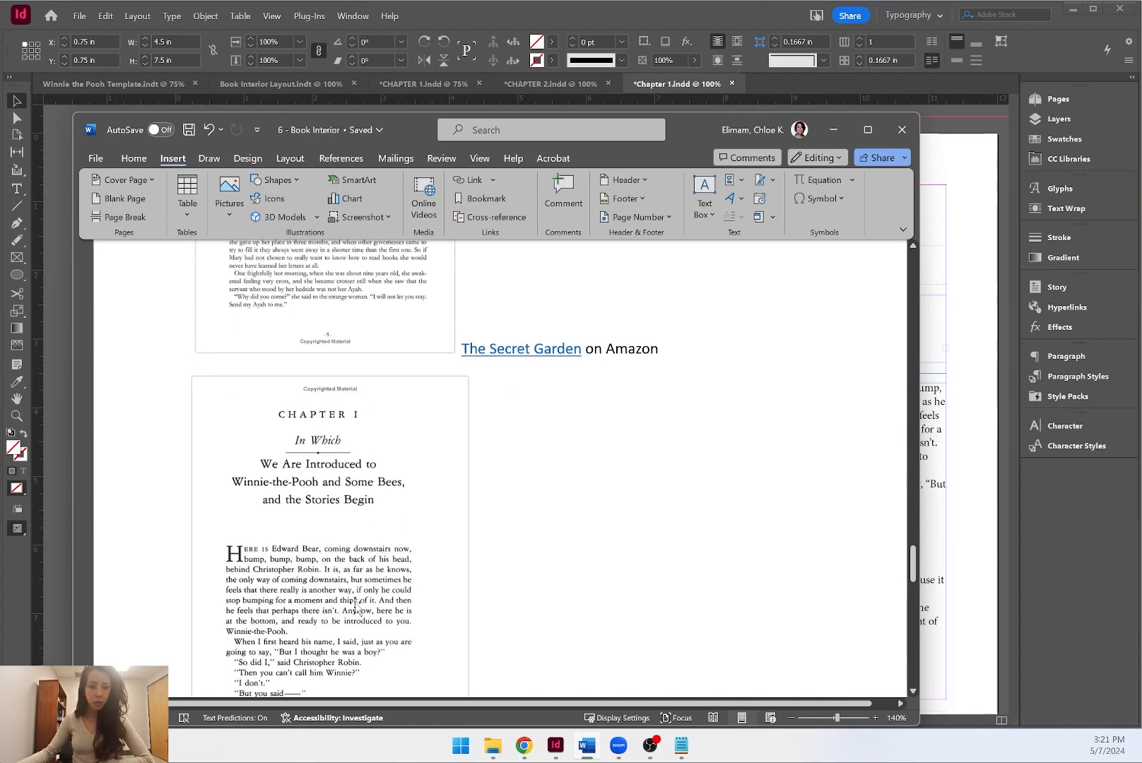
scroll(353, 475, up, 5)
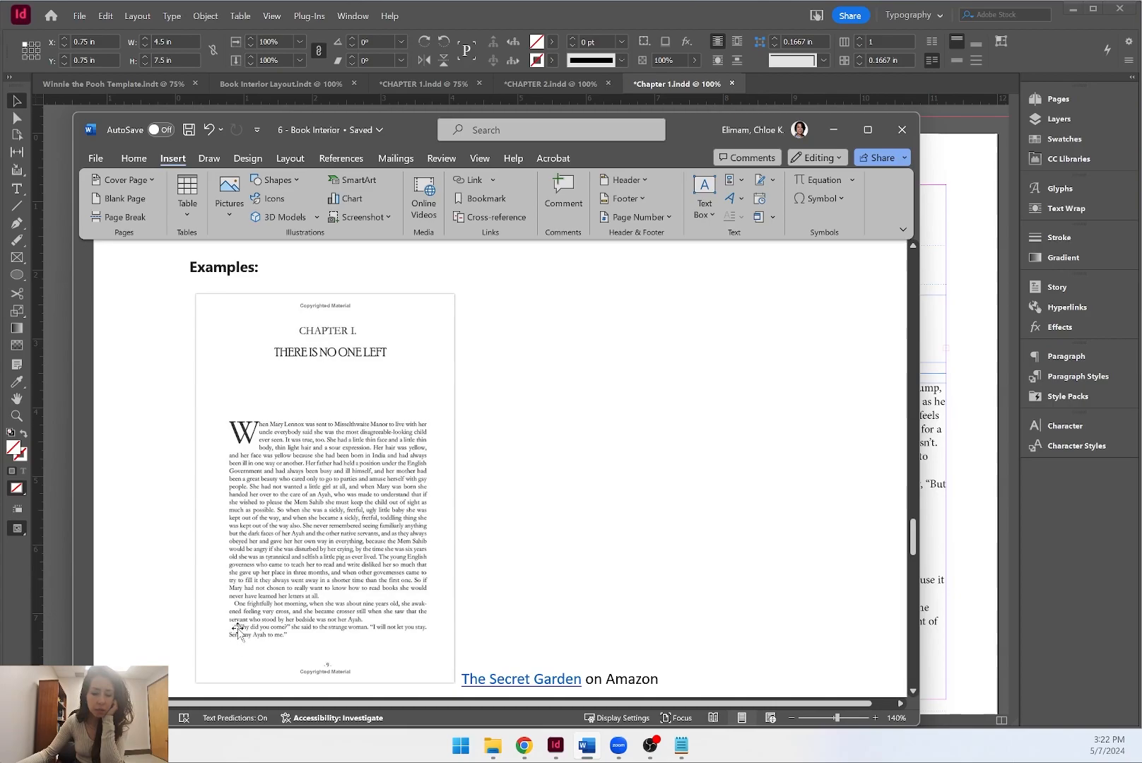
Examine the heading and the paragraph spacing in the Twenty Thousand Leagues Under the Sea example page.
scroll(317, 622, down, 3)
scroll(325, 636, down, 15)
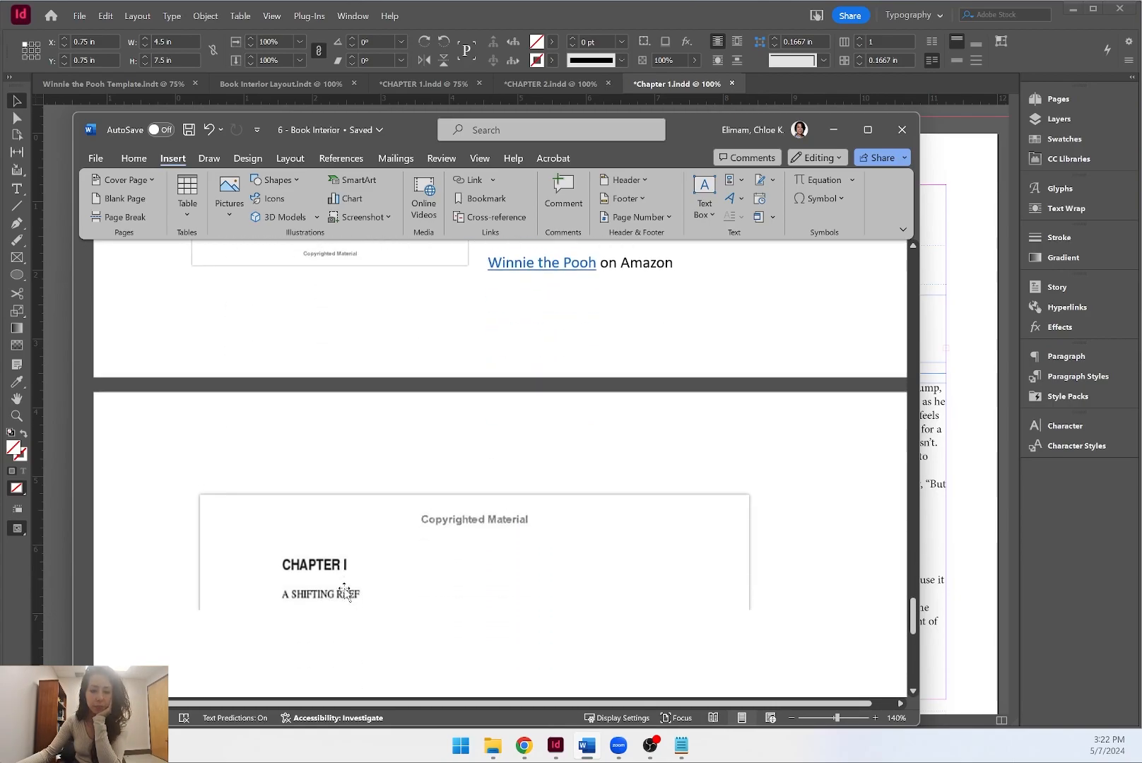
scroll(341, 480, up, 1)
key(alt)
scroll(391, 440, down, 2)
scroll(391, 444, down, 4)
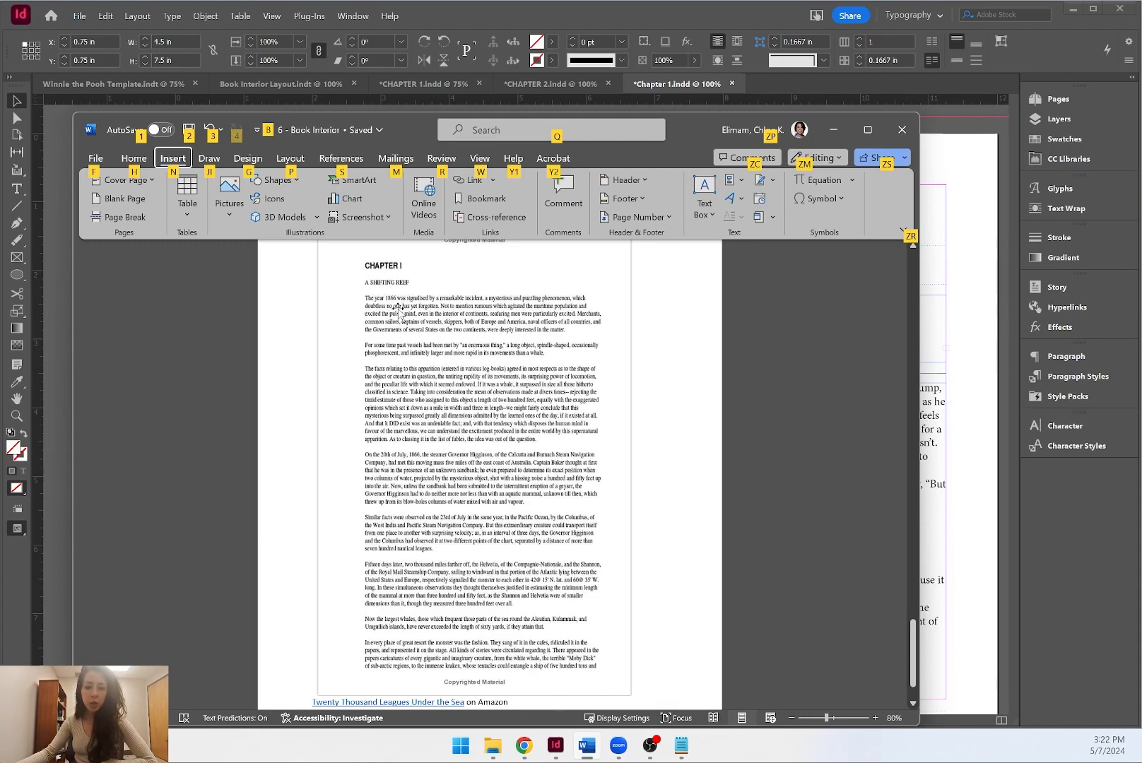
scroll(398, 311, up, 1)
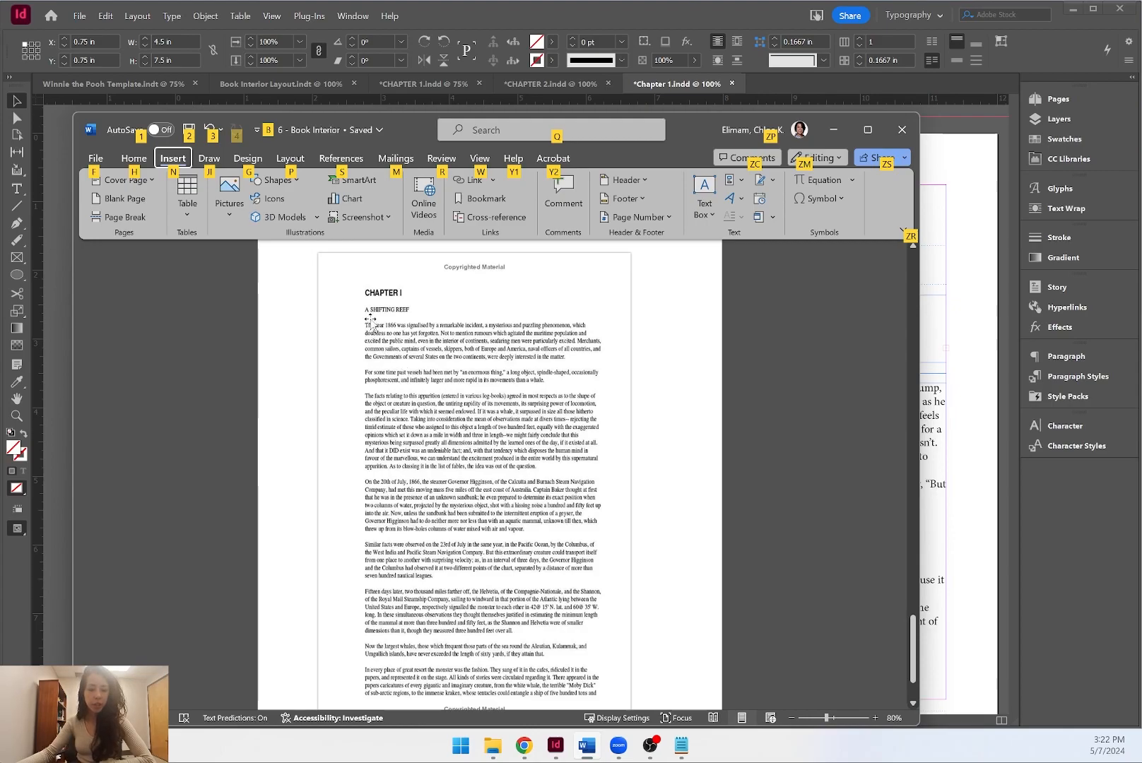
scroll(401, 321, down, 3)
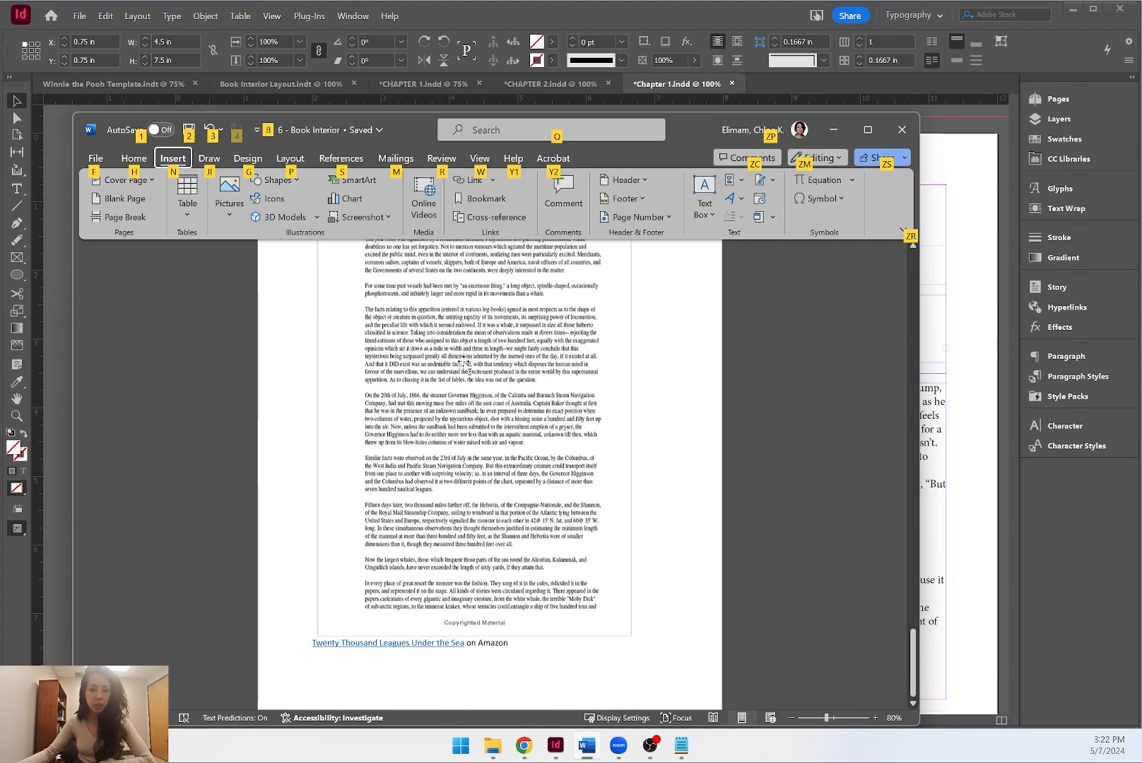
scroll(495, 558, up, 2)
scroll(503, 567, up, 3)
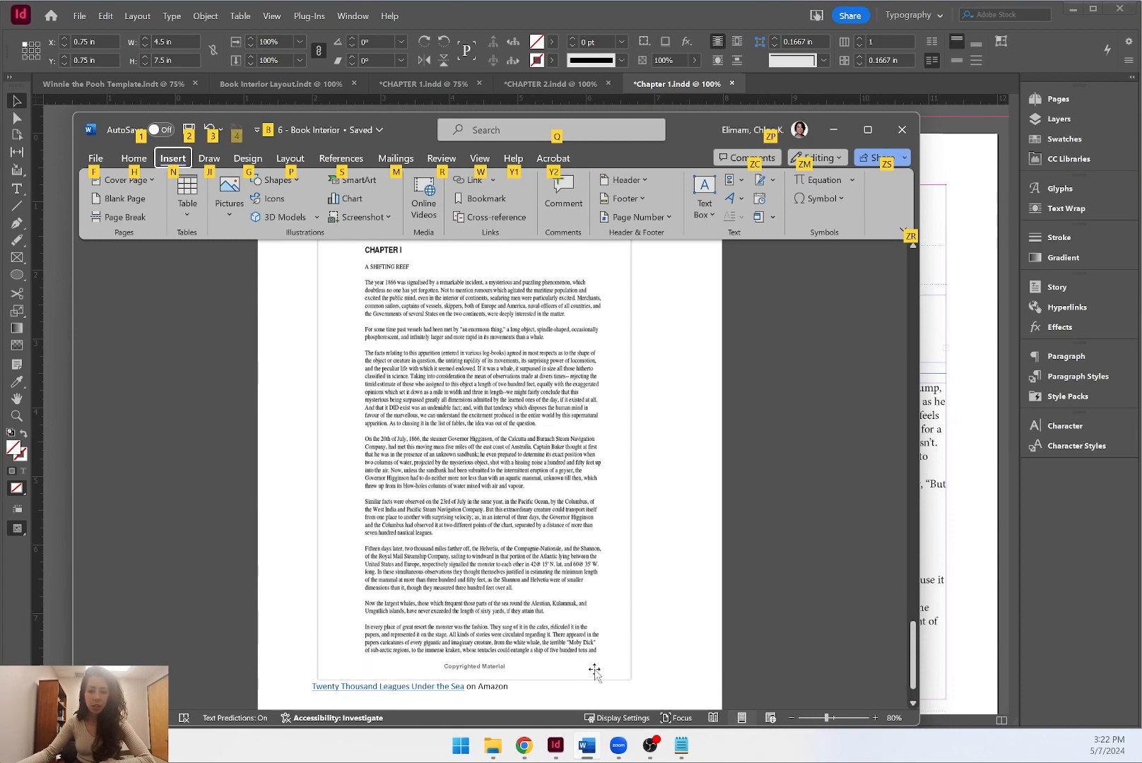
scroll(481, 367, down, 2)
scroll(448, 362, down, 1)
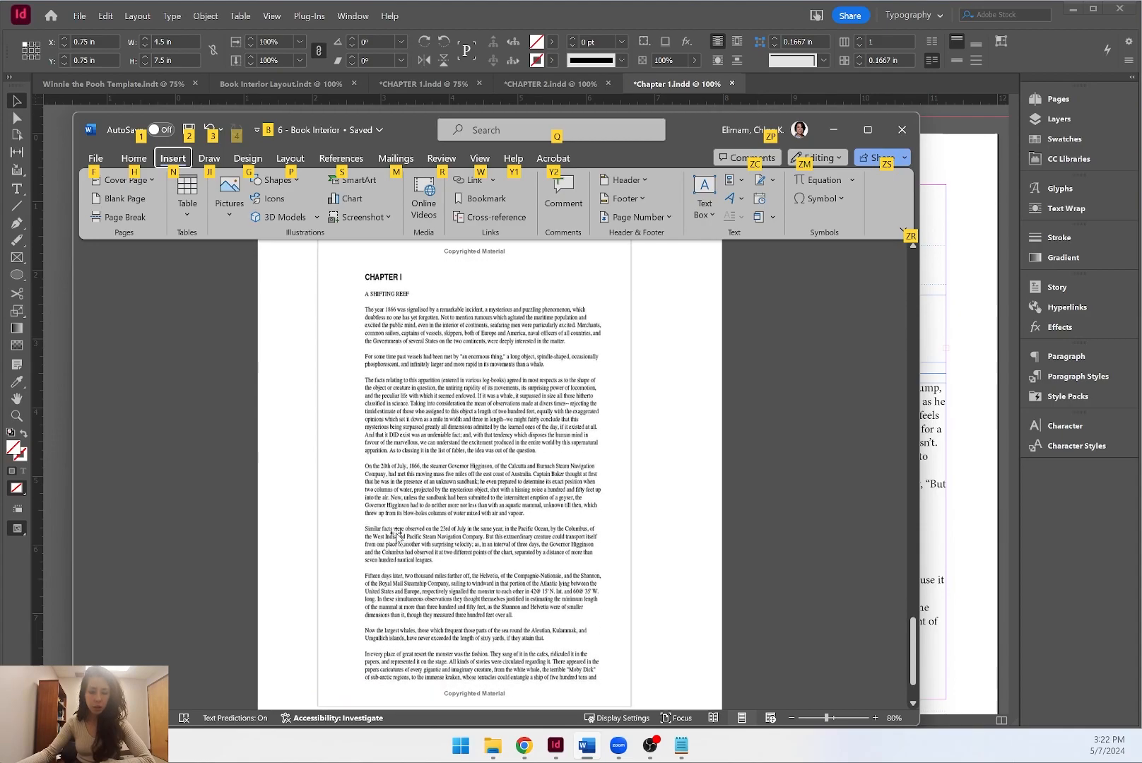
scroll(558, 422, down, 2)
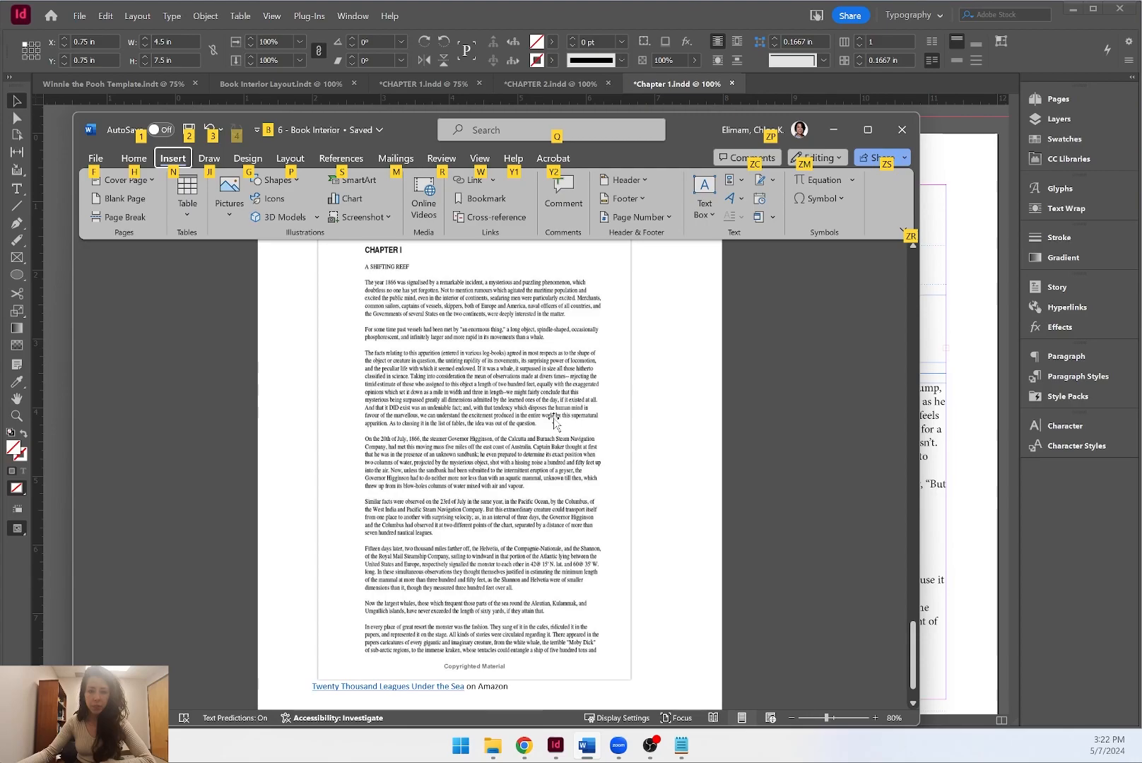
scroll(551, 422, up, 2)
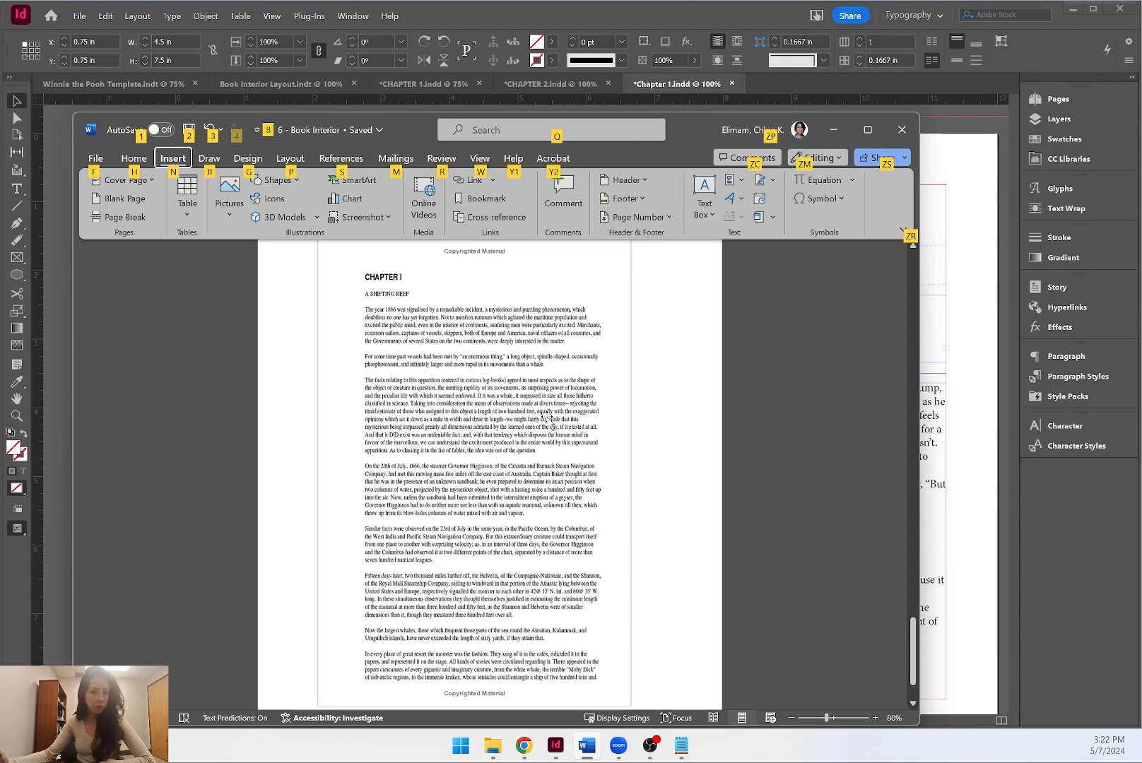
scroll(579, 496, down, 2)
scroll(572, 496, down, 3)
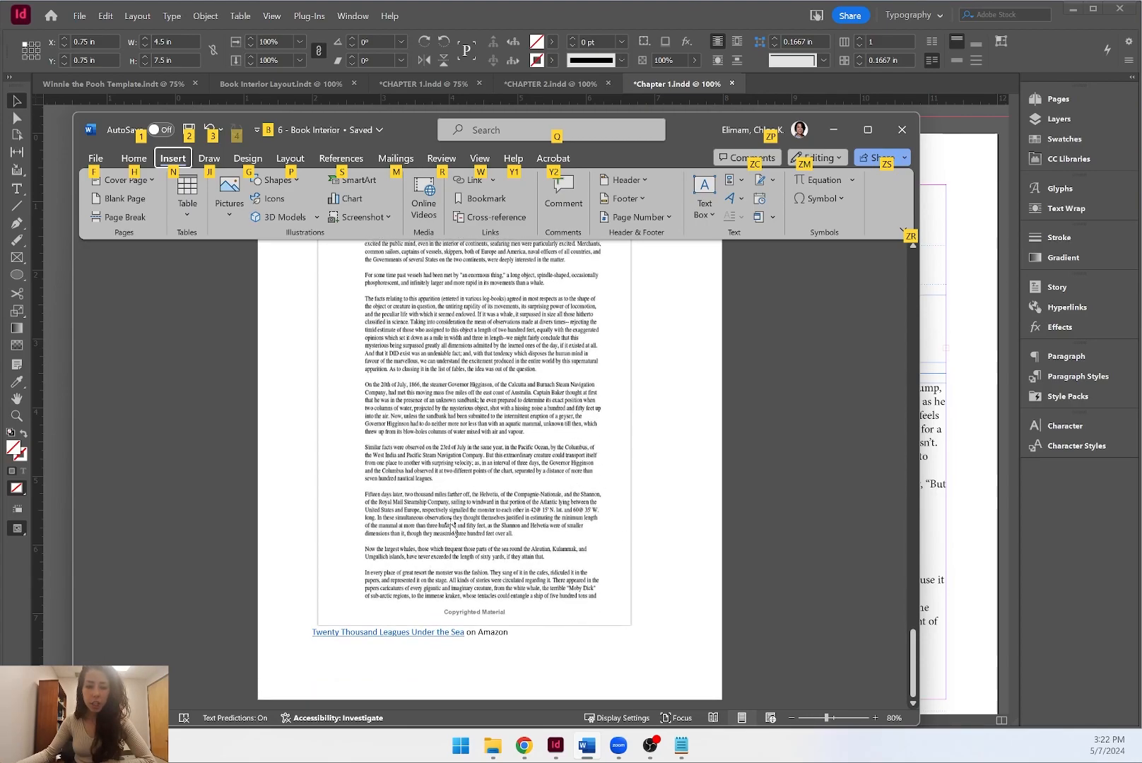
Compare the first two example pages once more, close the Word document and return to the Chapter 1 opening page in InDesign.
scroll(446, 535, up, 15)
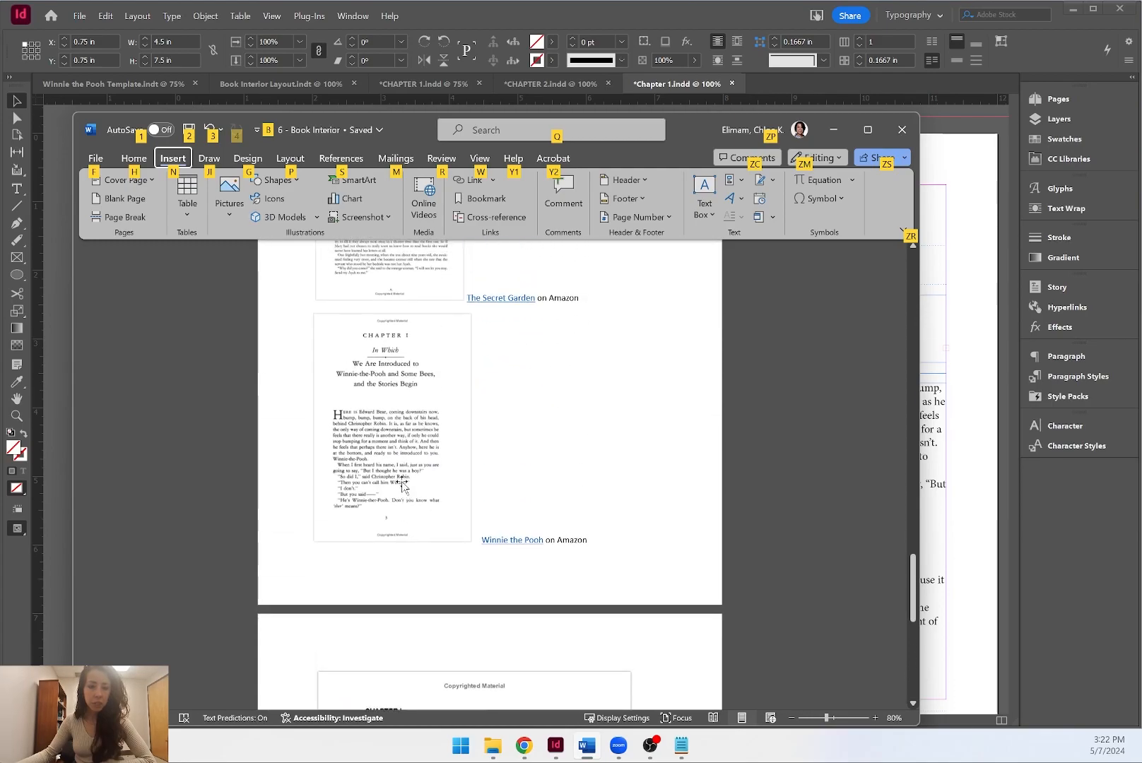
scroll(435, 392, up, 10)
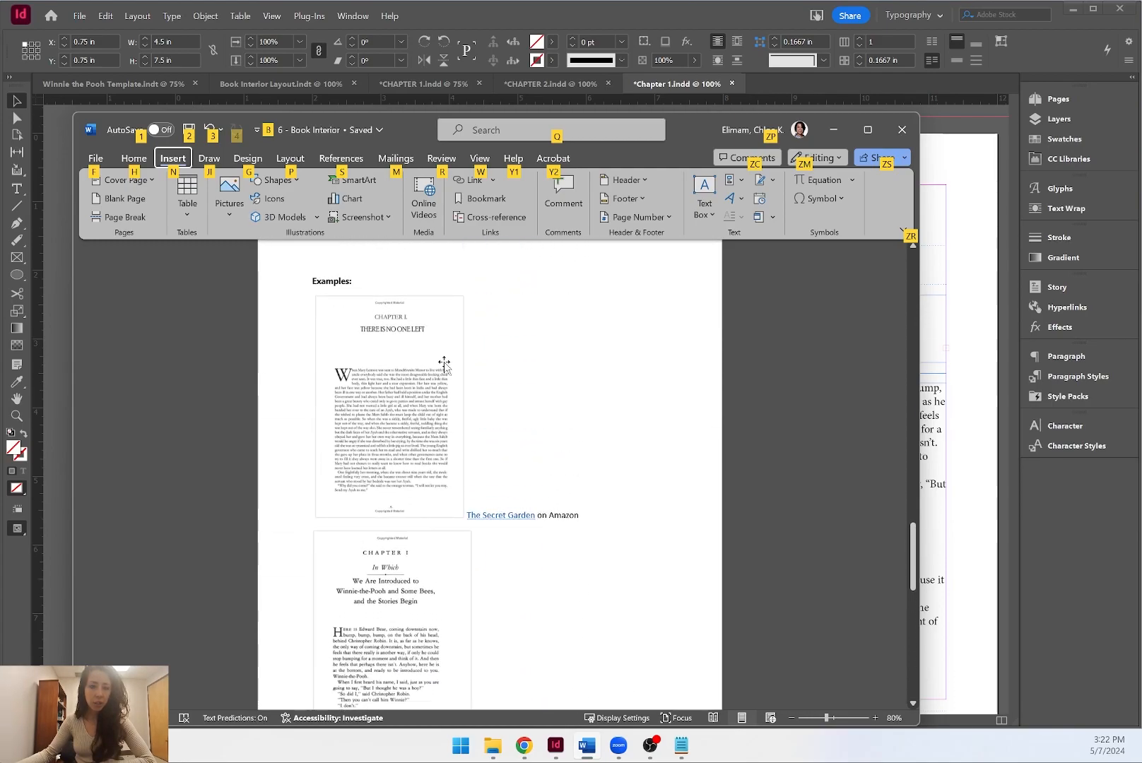
click(902, 130)
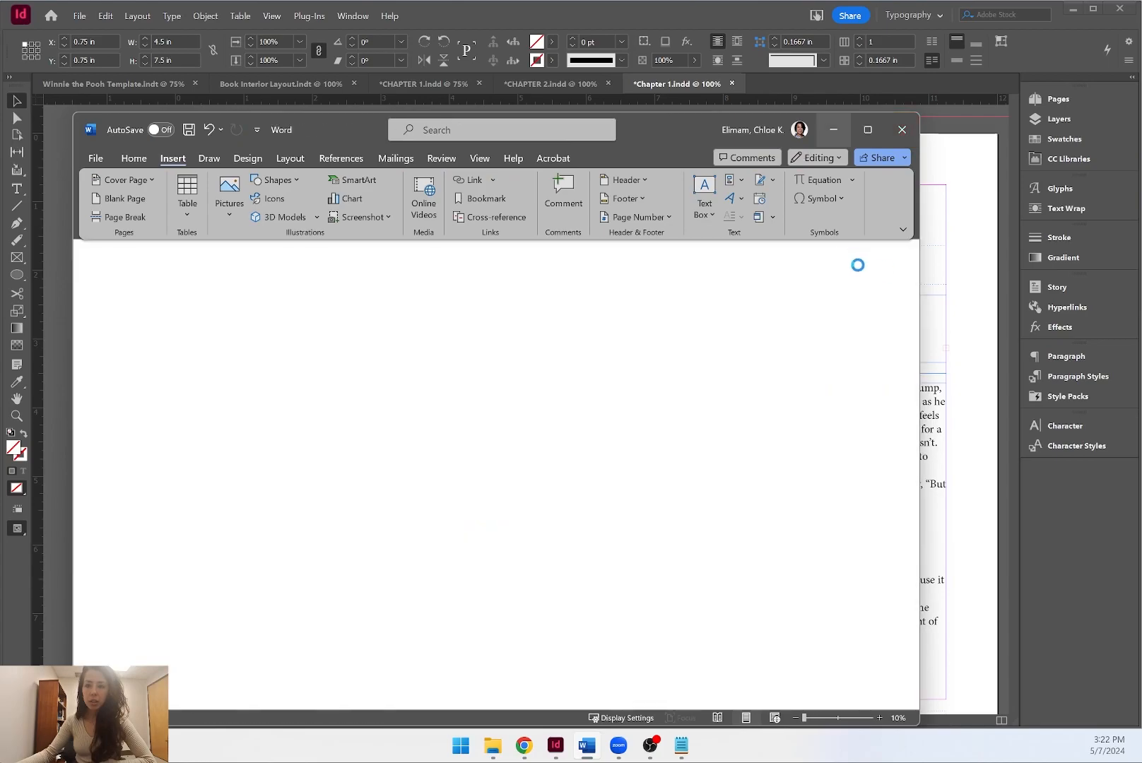
click(914, 326)
click(538, 265)
drag(518, 304, 298, 204)
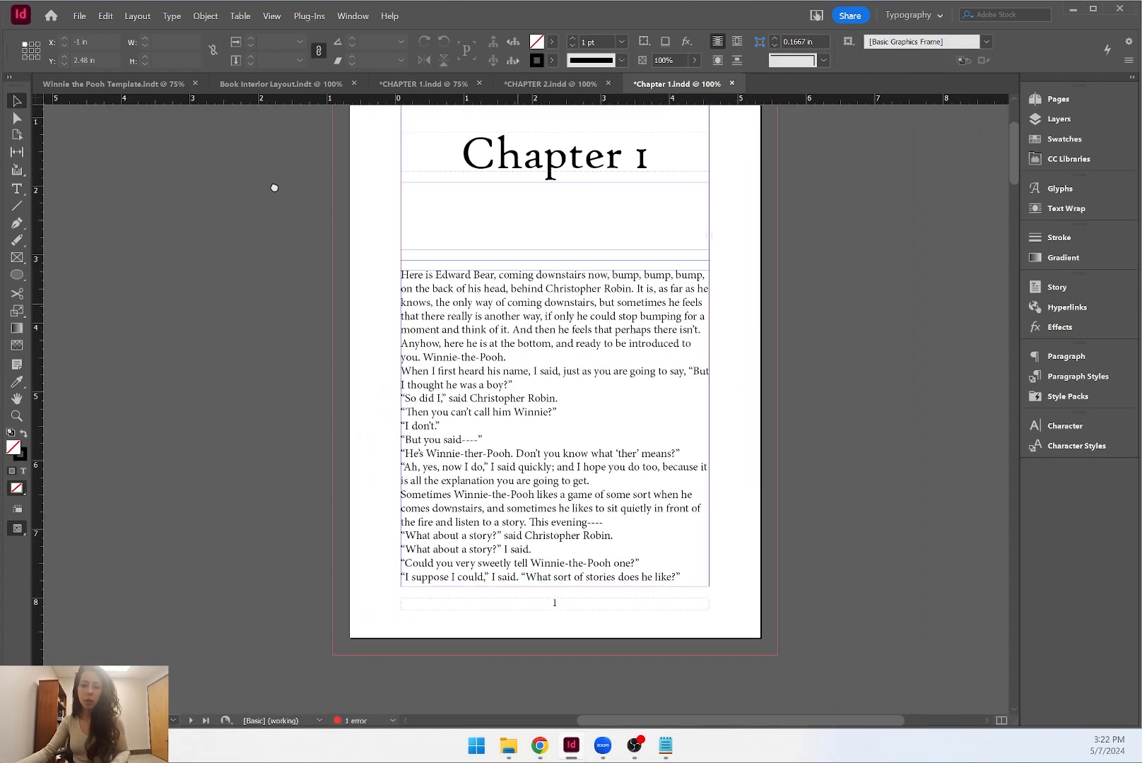
Set the leading of the opening "Here is Edward Bear" paragraph to 18 pt.
double_click(413, 272)
click(431, 282)
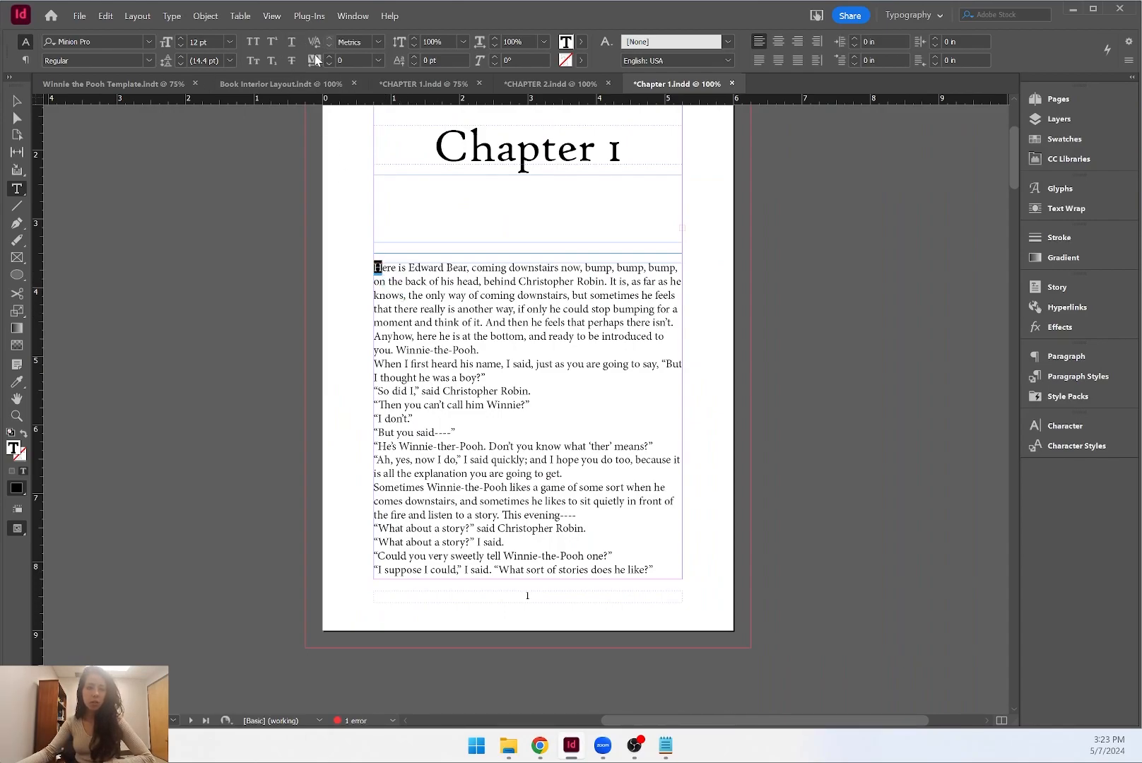
click(383, 269)
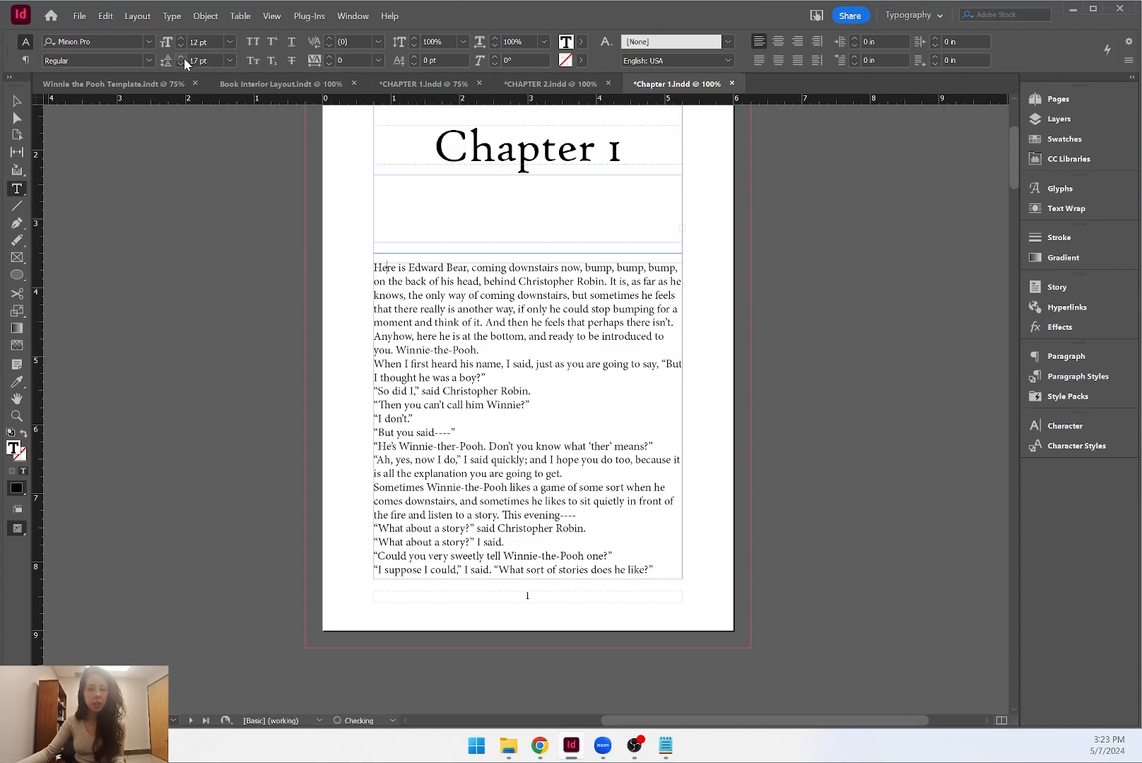
drag(514, 352, 265, 146)
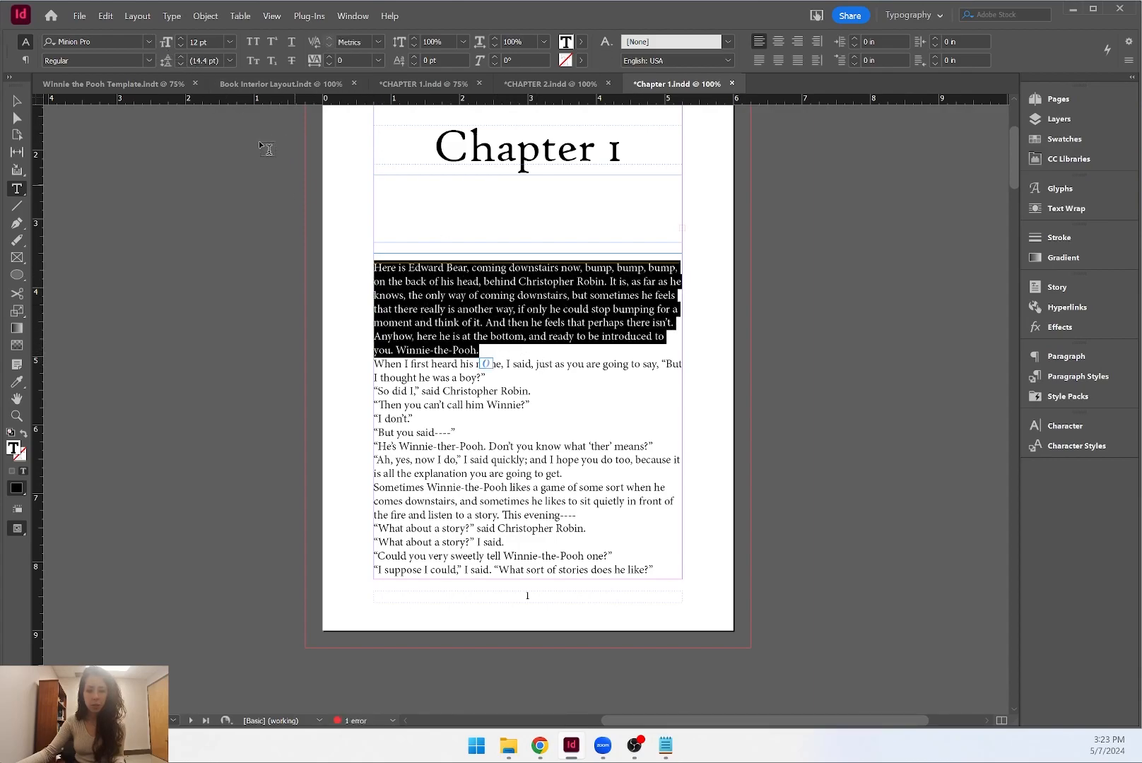
click(224, 60)
click(219, 195)
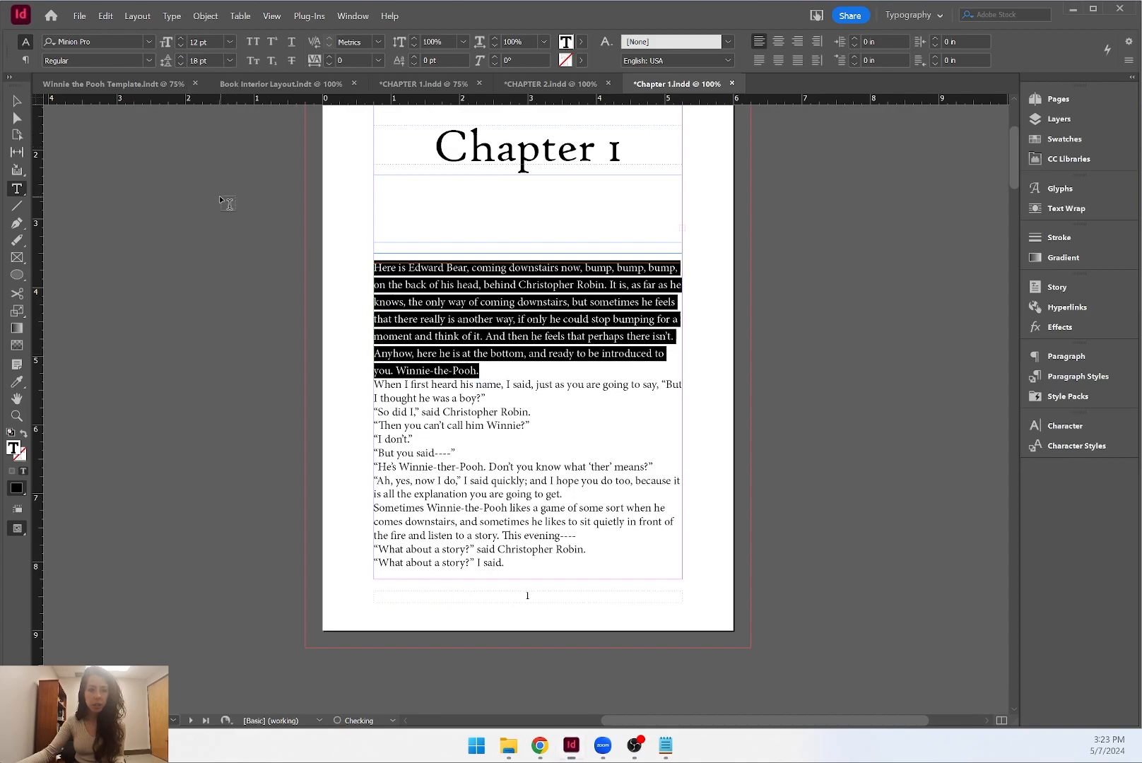
Change the font of the whole opening paragraph to Book Antiqua.
click(506, 365)
click(382, 265)
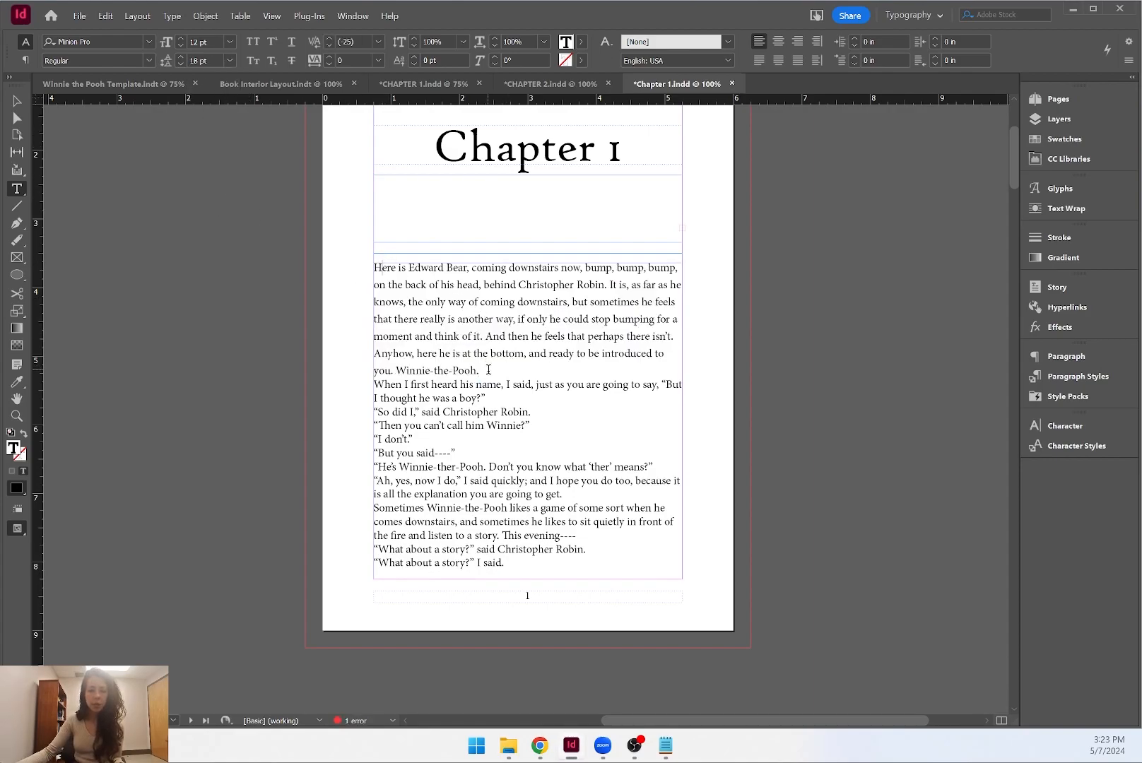
drag(488, 369, 384, 268)
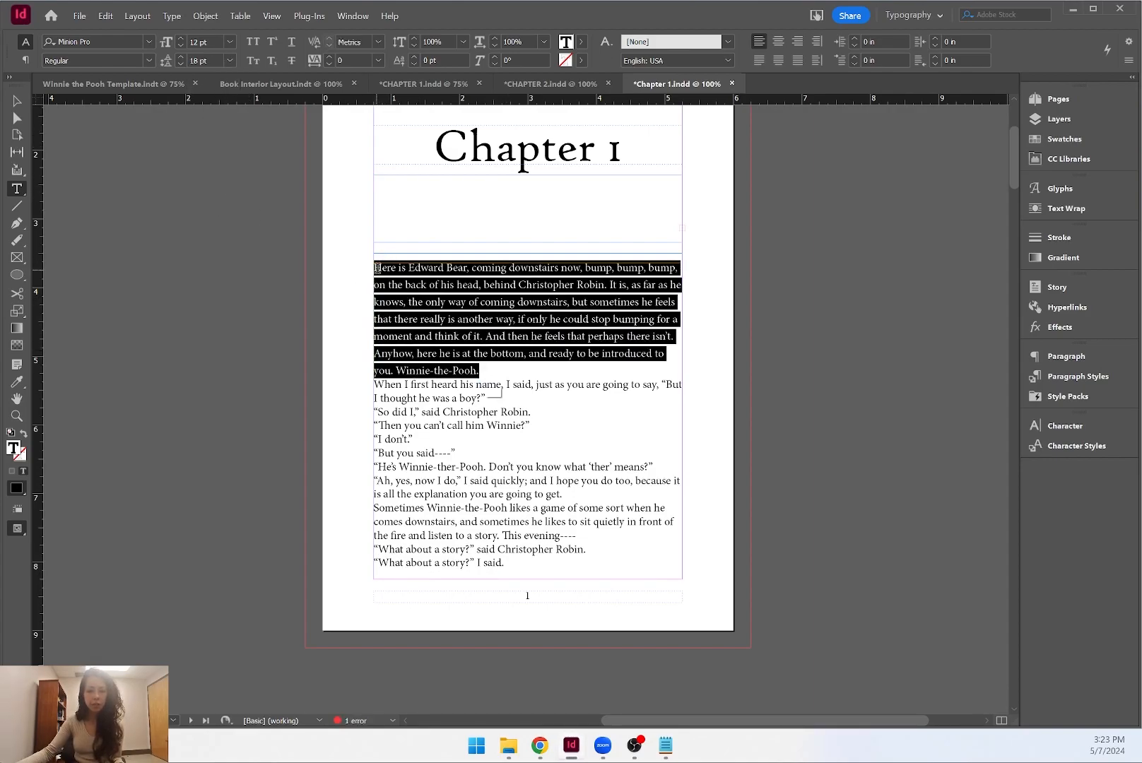
click(150, 43)
drag(394, 432, 397, 114)
click(96, 130)
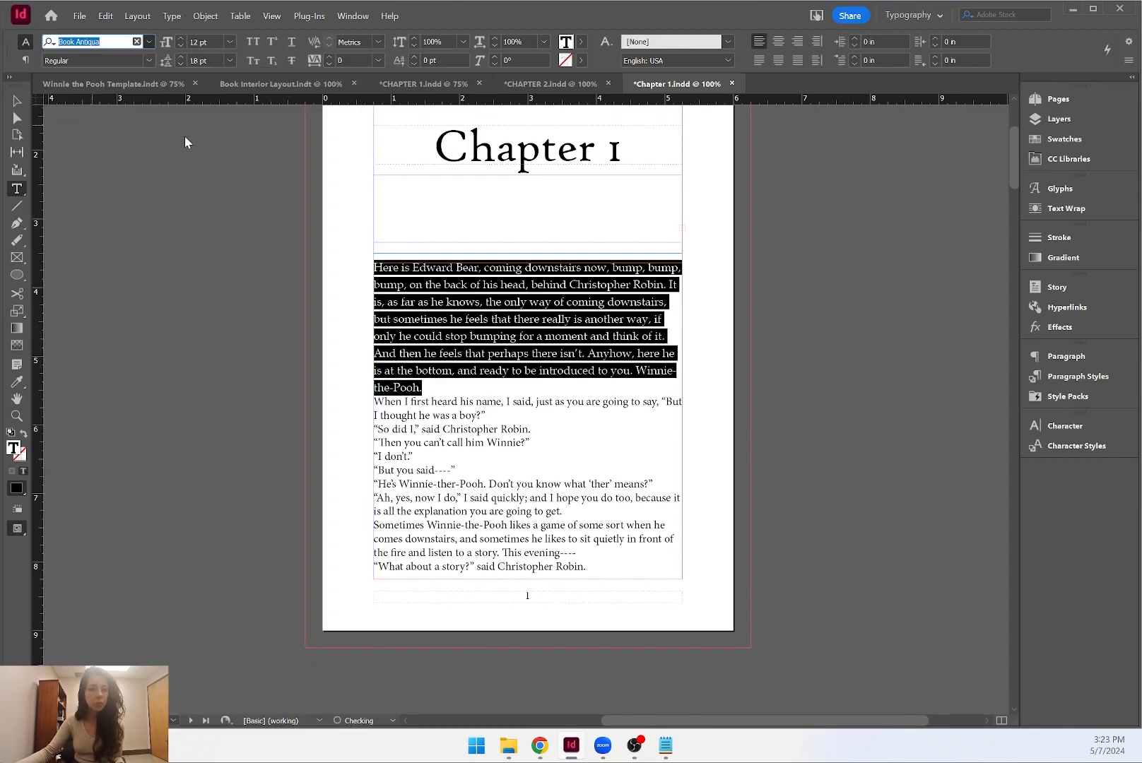
click(480, 335)
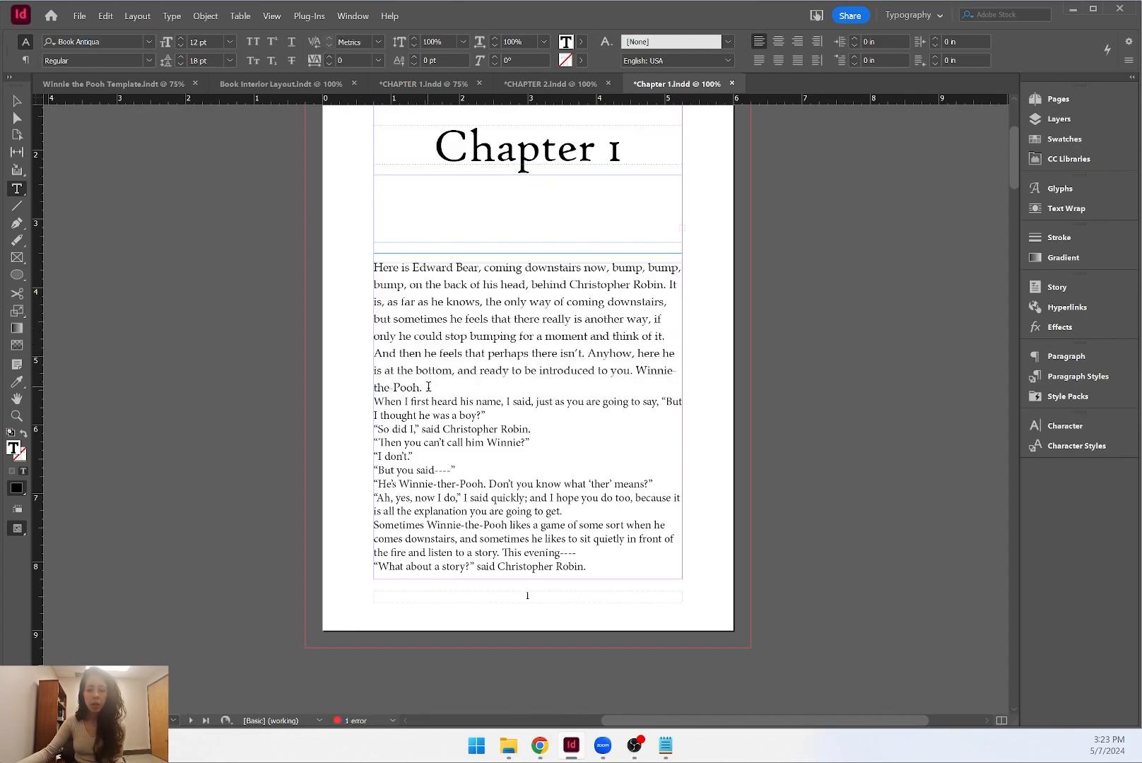
drag(424, 388, 361, 256)
click(481, 400)
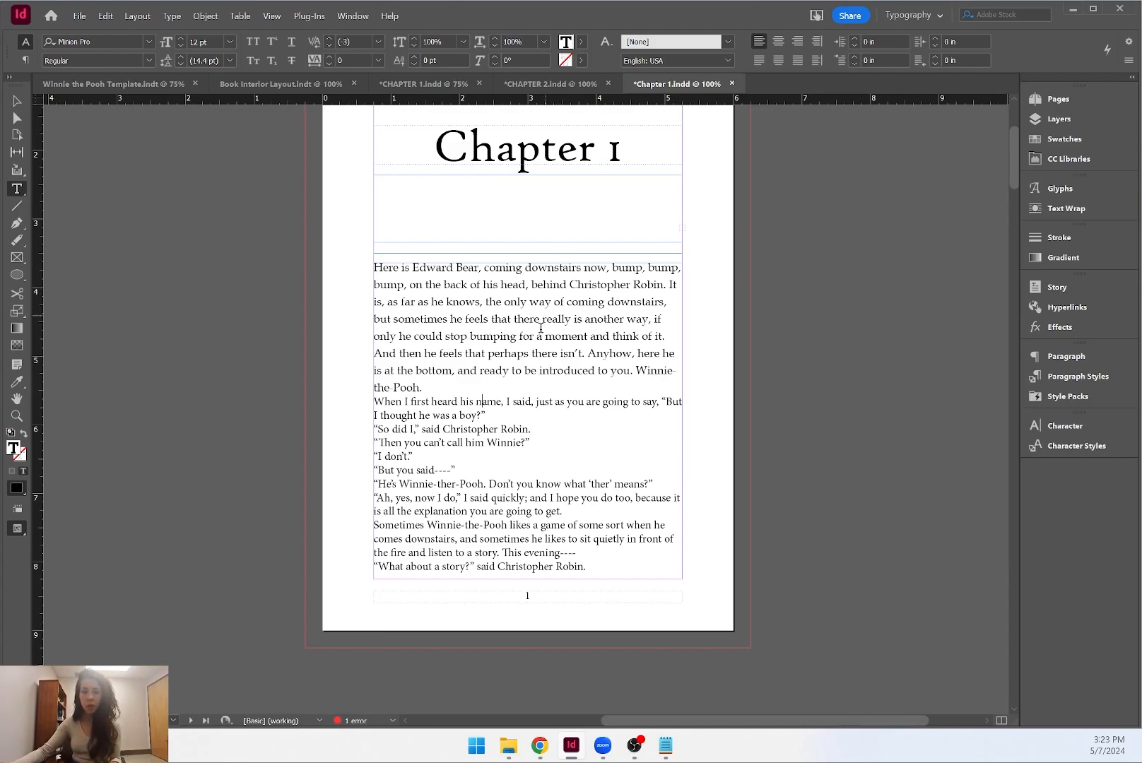
click(447, 373)
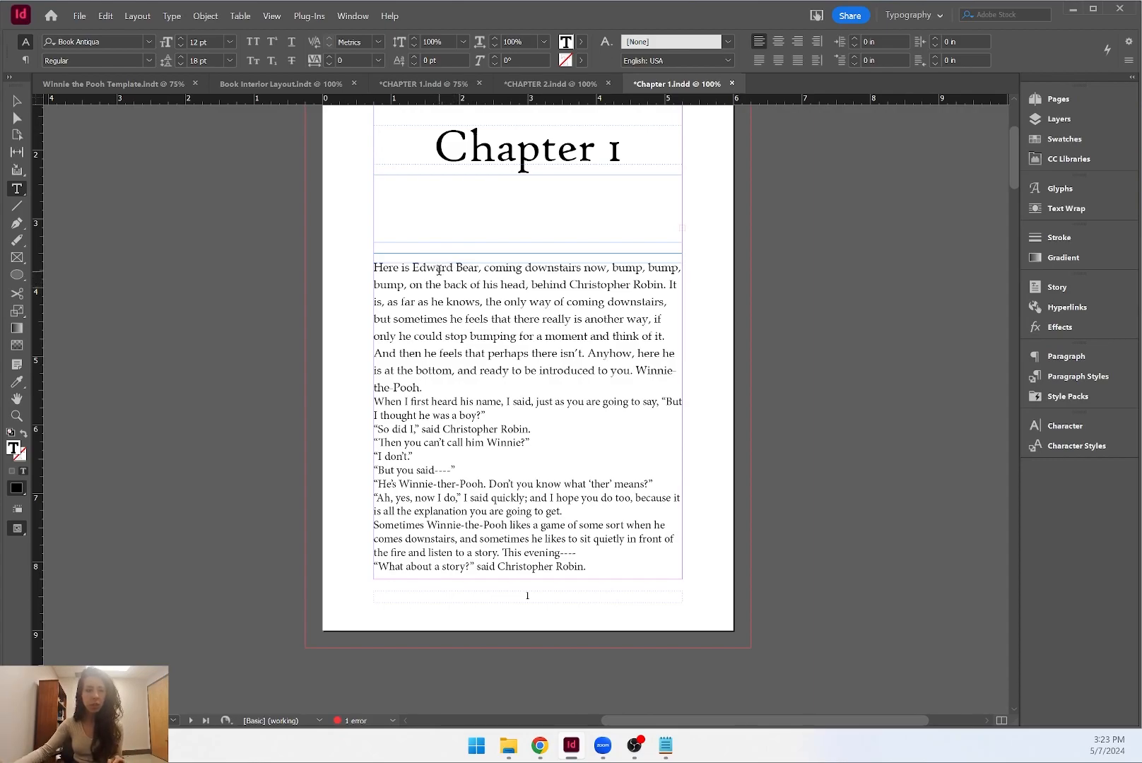
Give the opening paragraph a one-character drop cap on its "H" that spans three lines.
drag(431, 388, 373, 268)
click(389, 274)
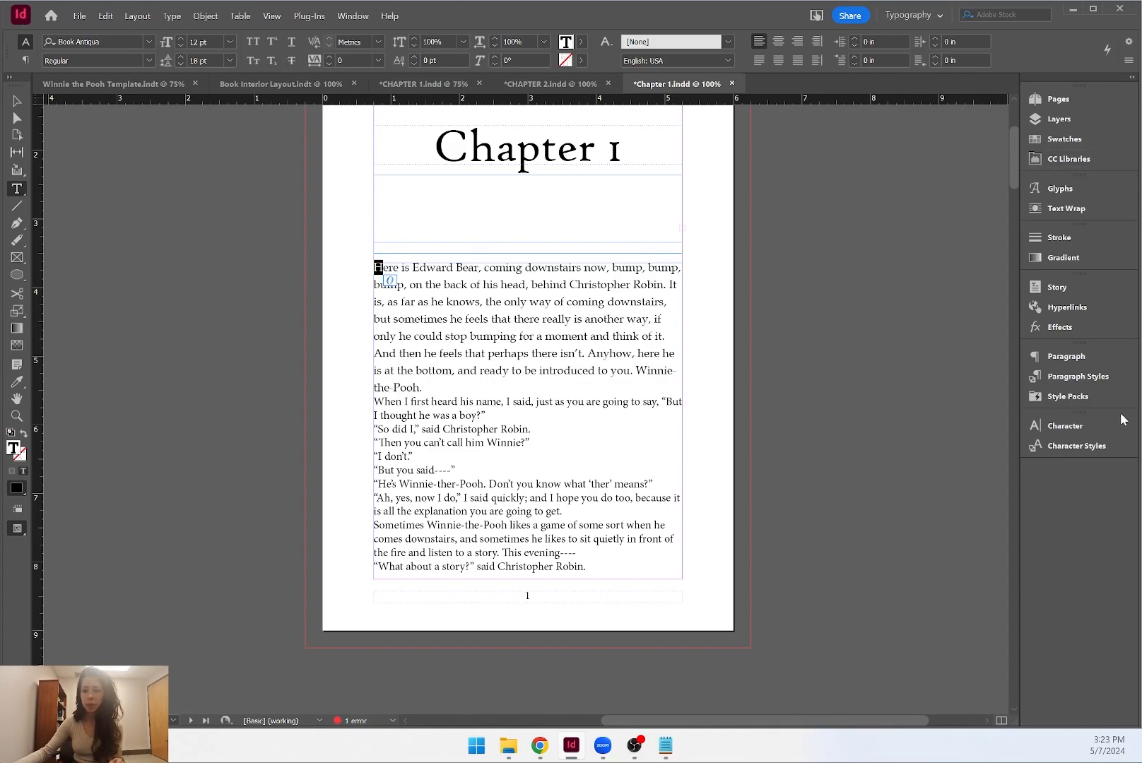
click(1090, 359)
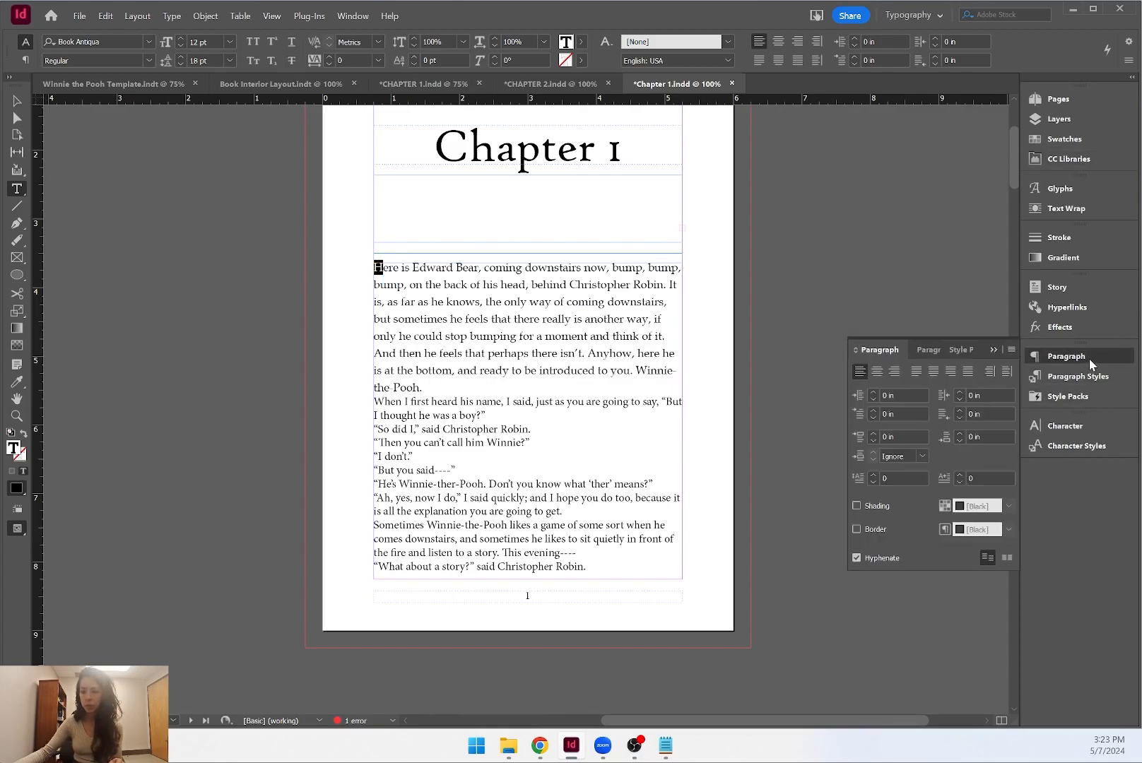
click(874, 477)
click(873, 475)
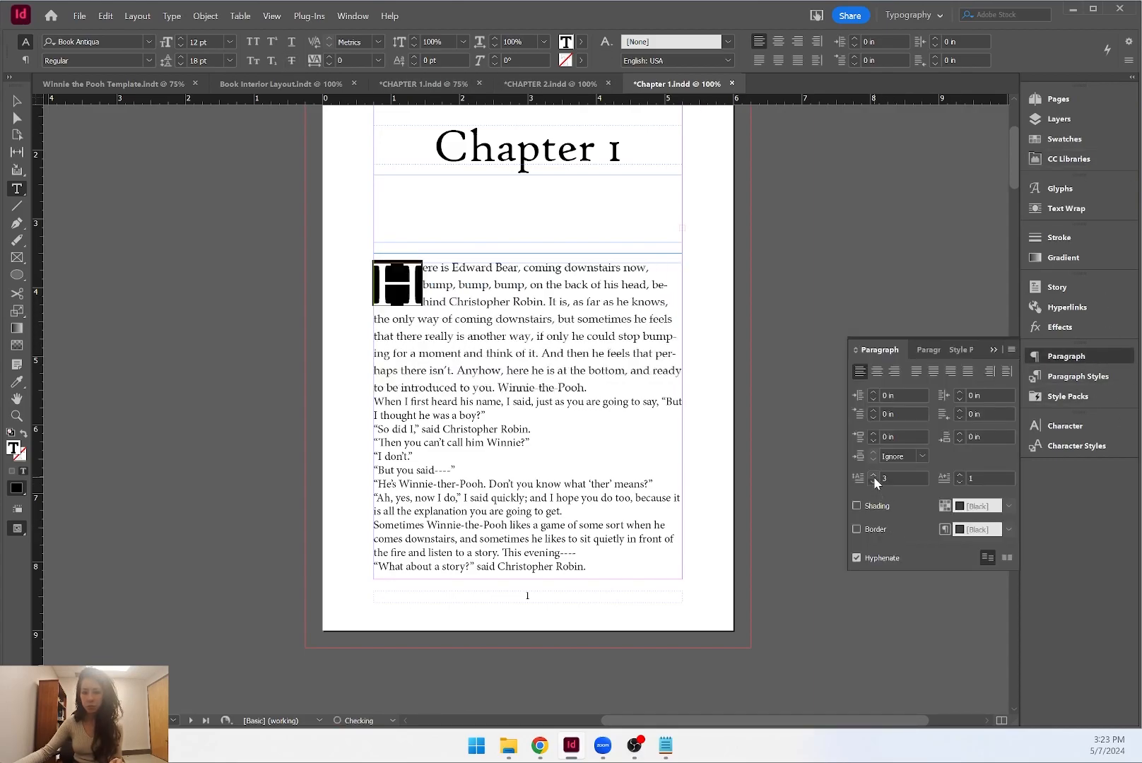
click(451, 269)
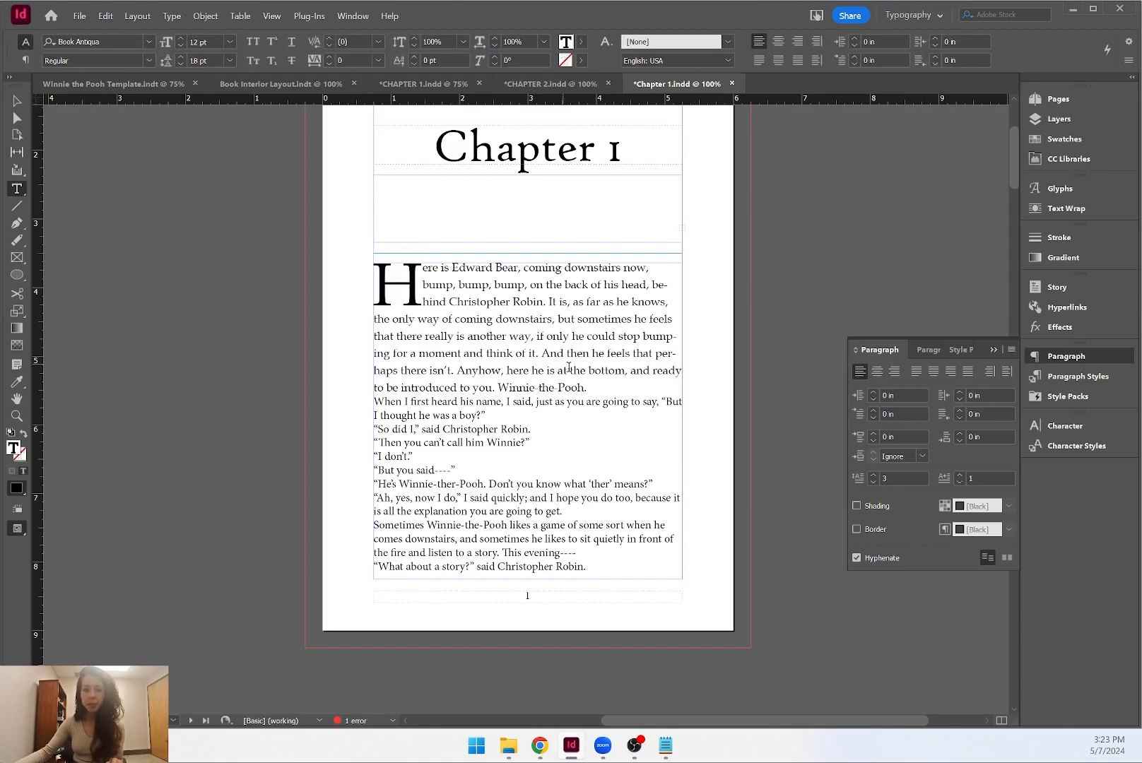
Create a paragraph style from the formatted opening paragraph, apply it there and name it "First Paragraph".
click(585, 386)
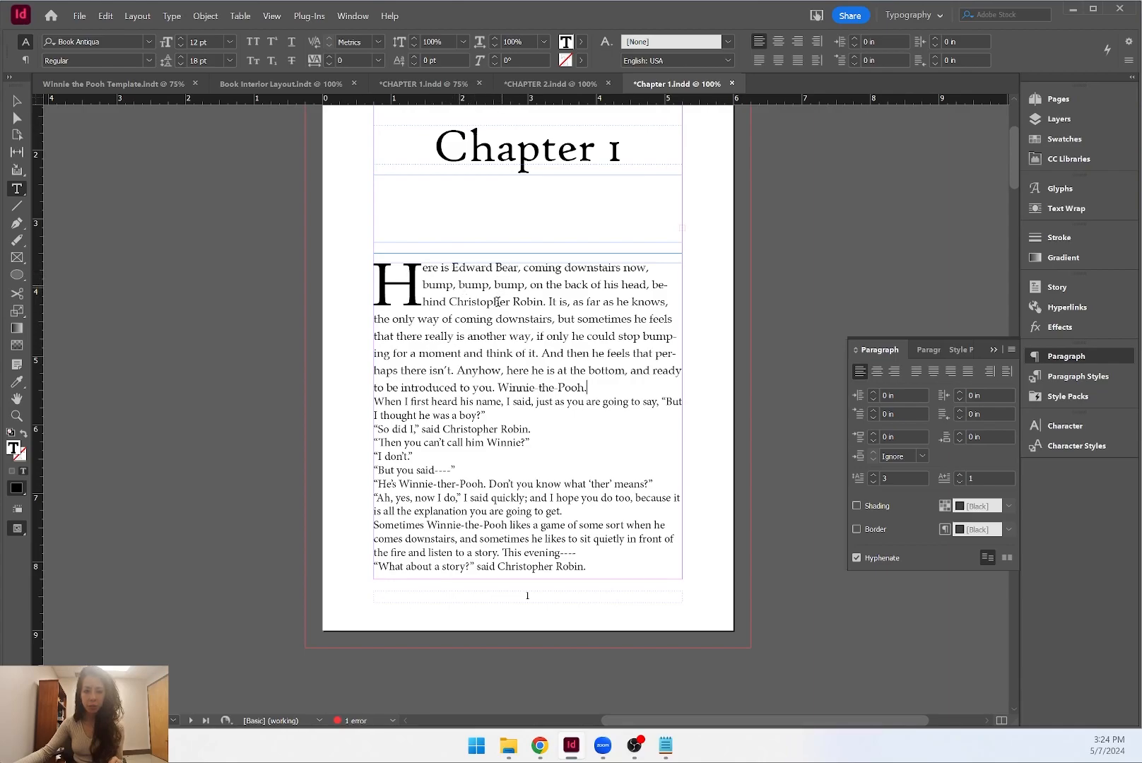
click(543, 304)
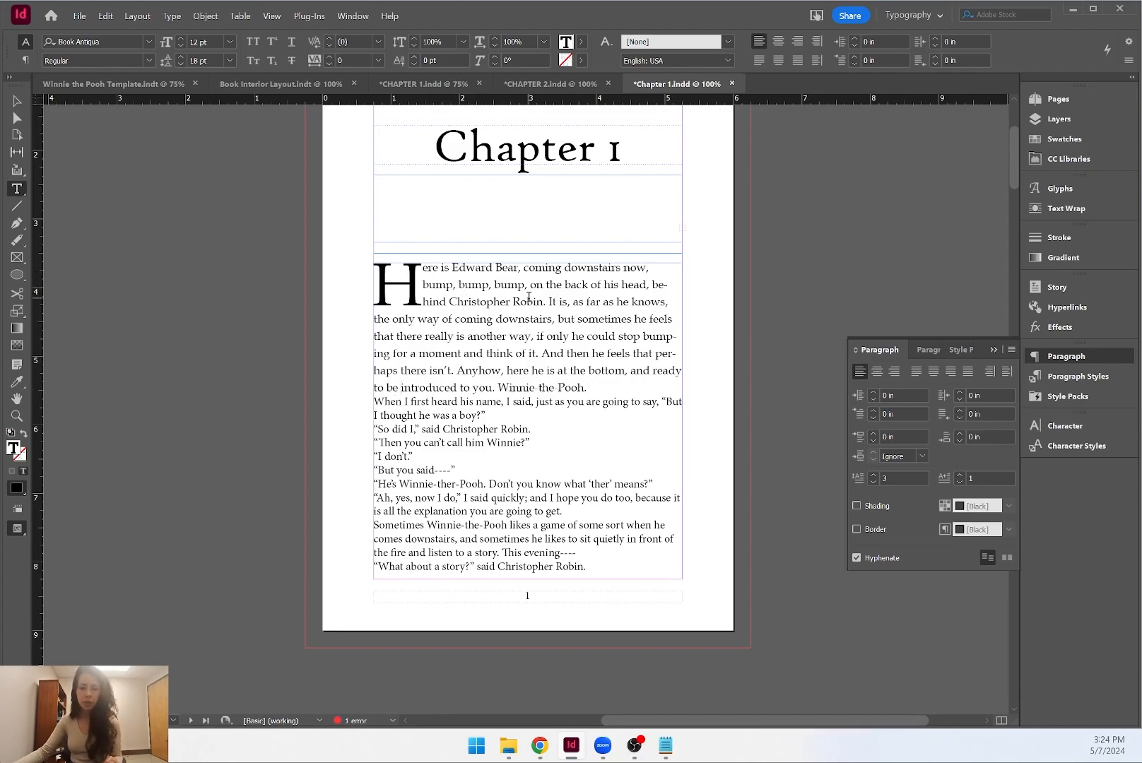
click(936, 353)
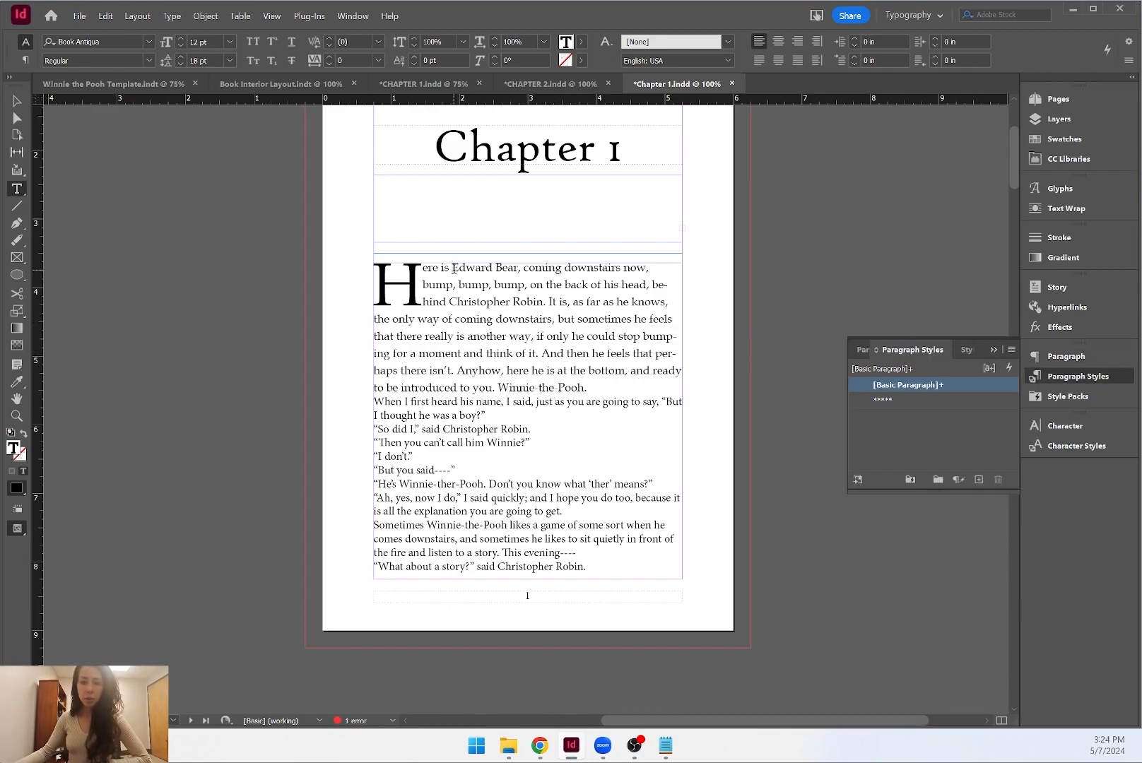
click(978, 479)
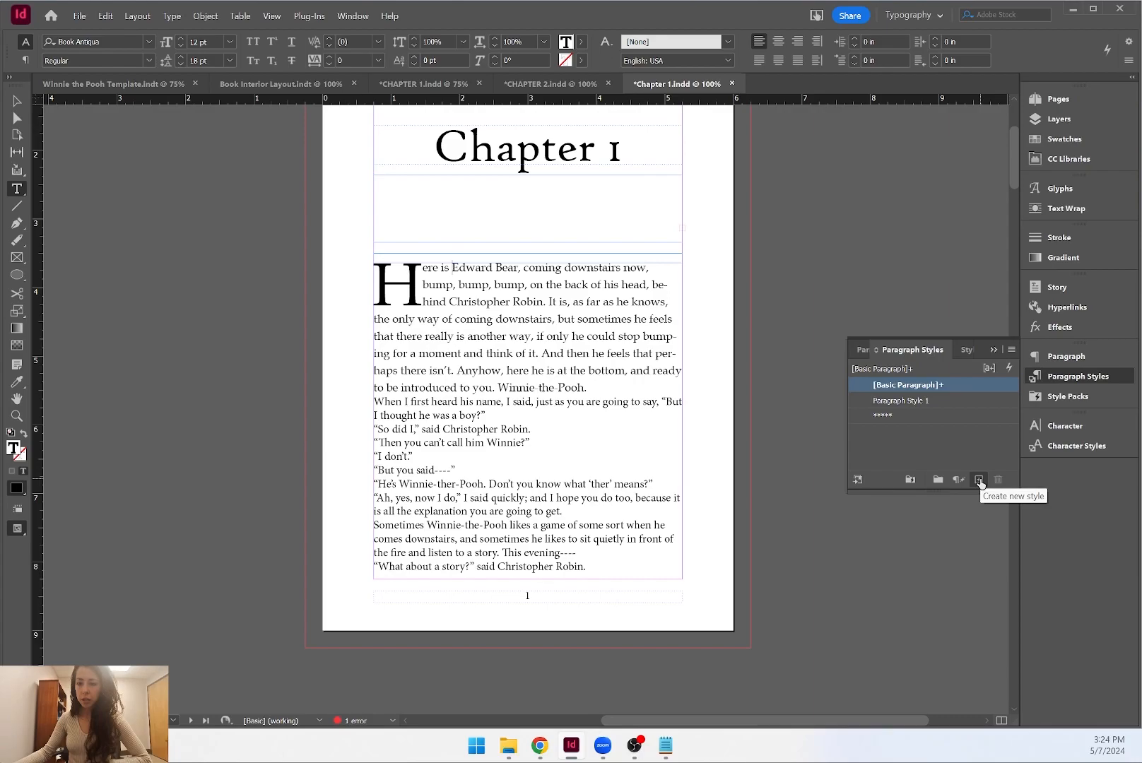
click(922, 401)
double_click(922, 401)
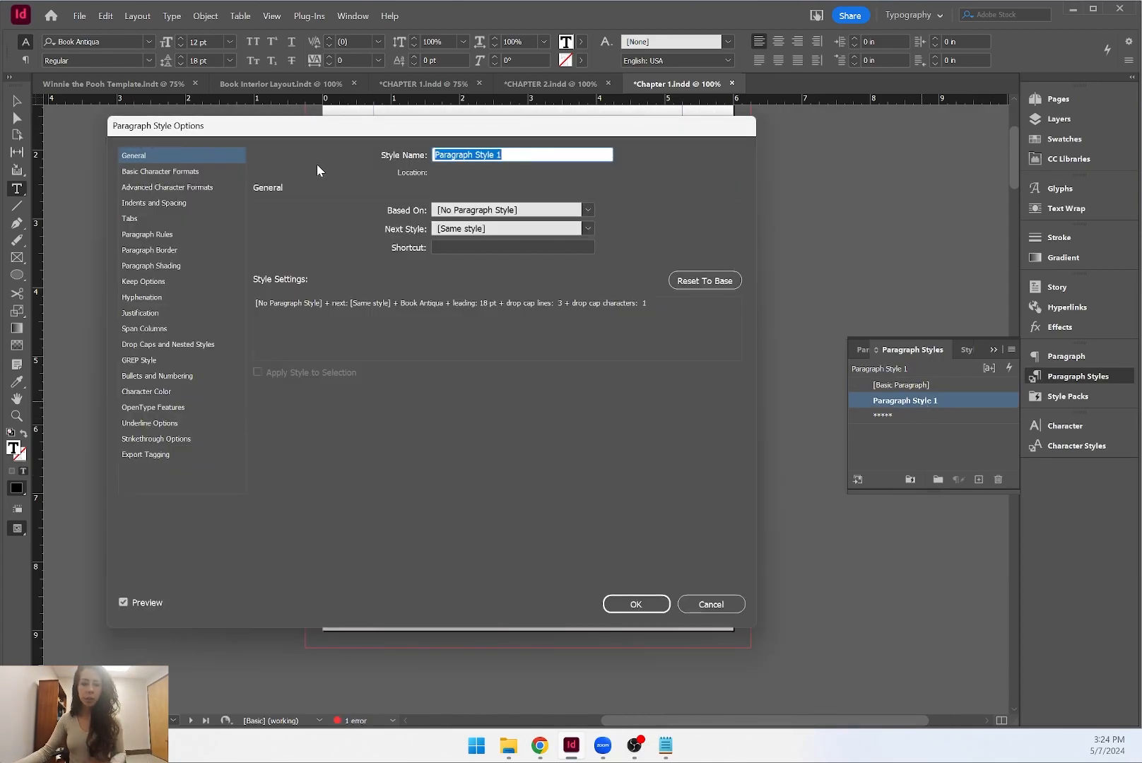
text(First Paragrac)
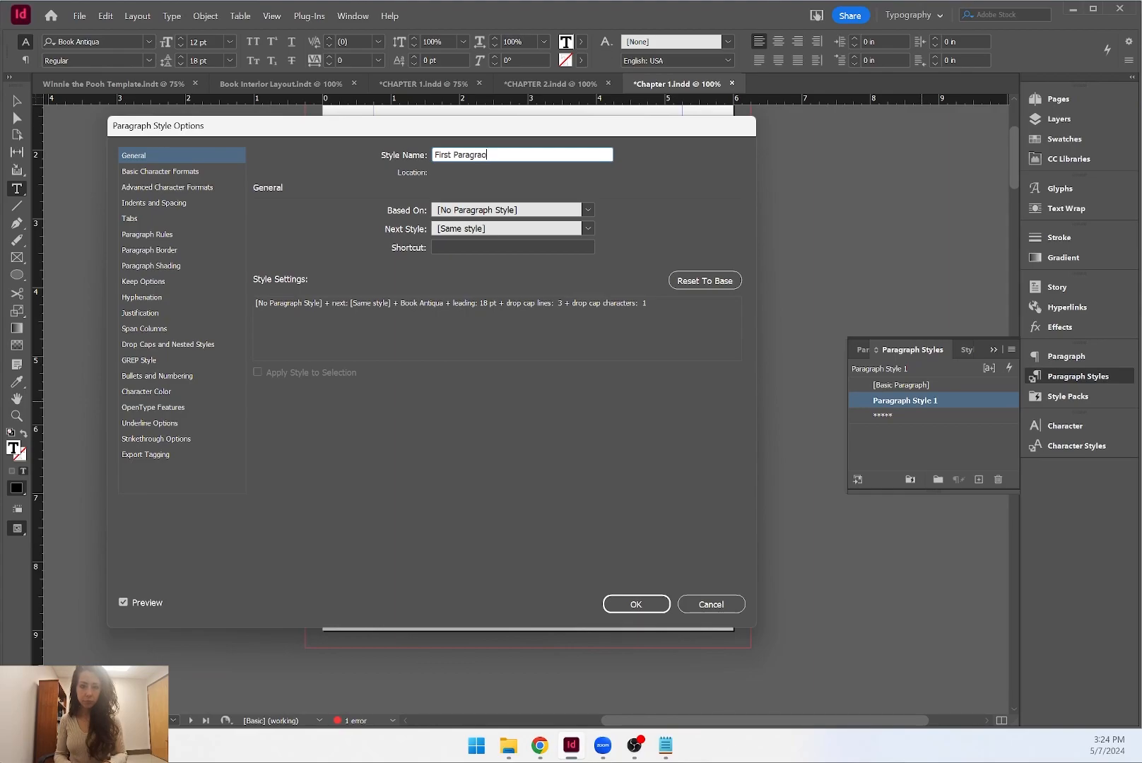
text(raph)
key(Return)
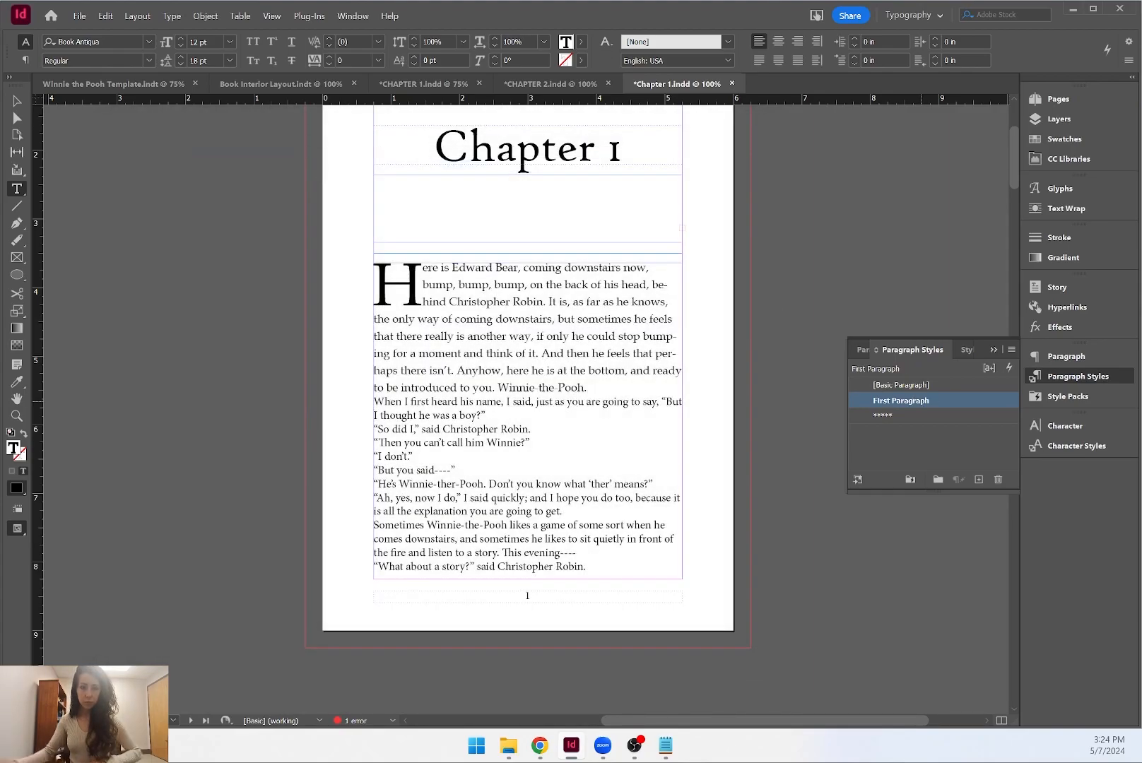
Duplicate the First Paragraph style and name the copy "Body Text".
right_click(970, 401)
click(1018, 430)
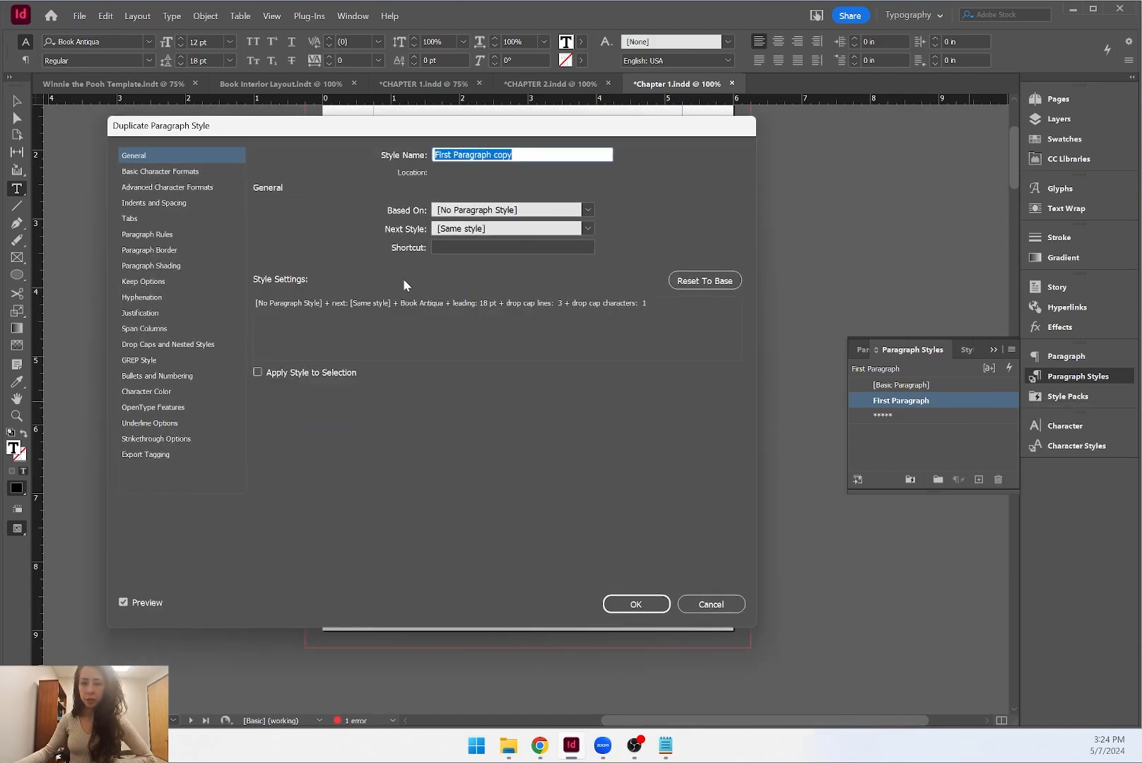
click(488, 153)
drag(532, 157, 386, 154)
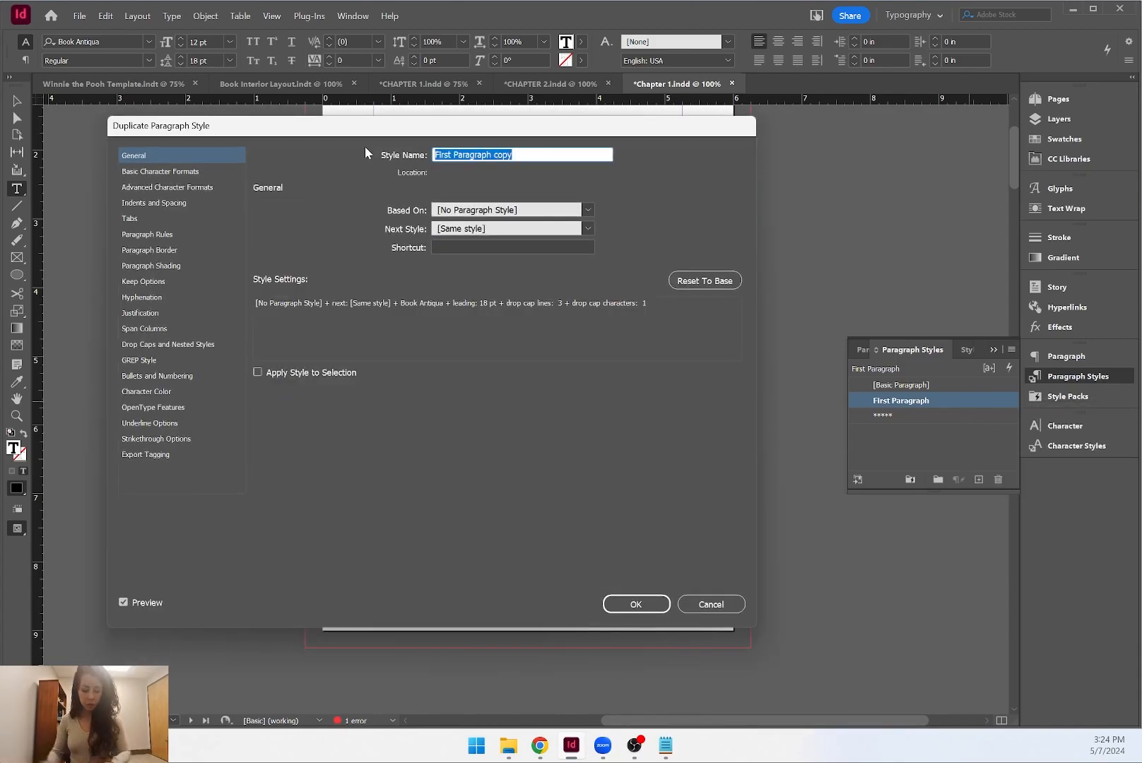
text(Body Text)
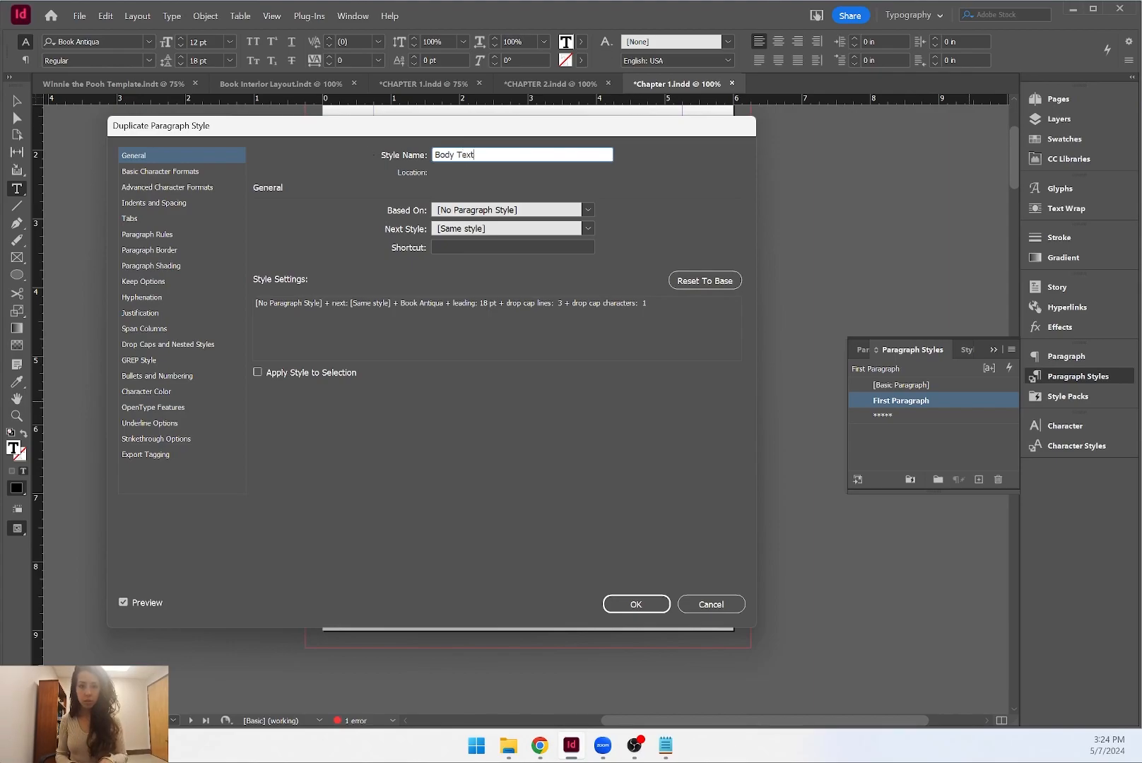
key(Return)
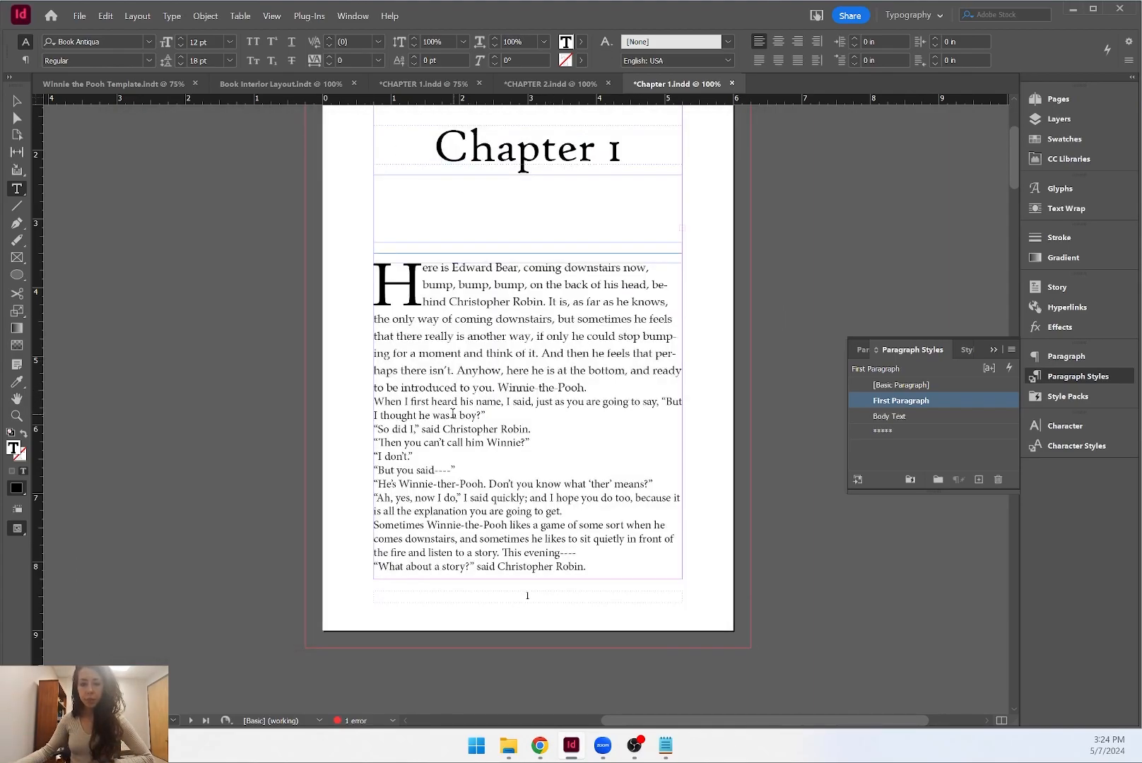
Apply the Body Text style to the second paragraph and reduce its drop cap to one line.
click(691, 408)
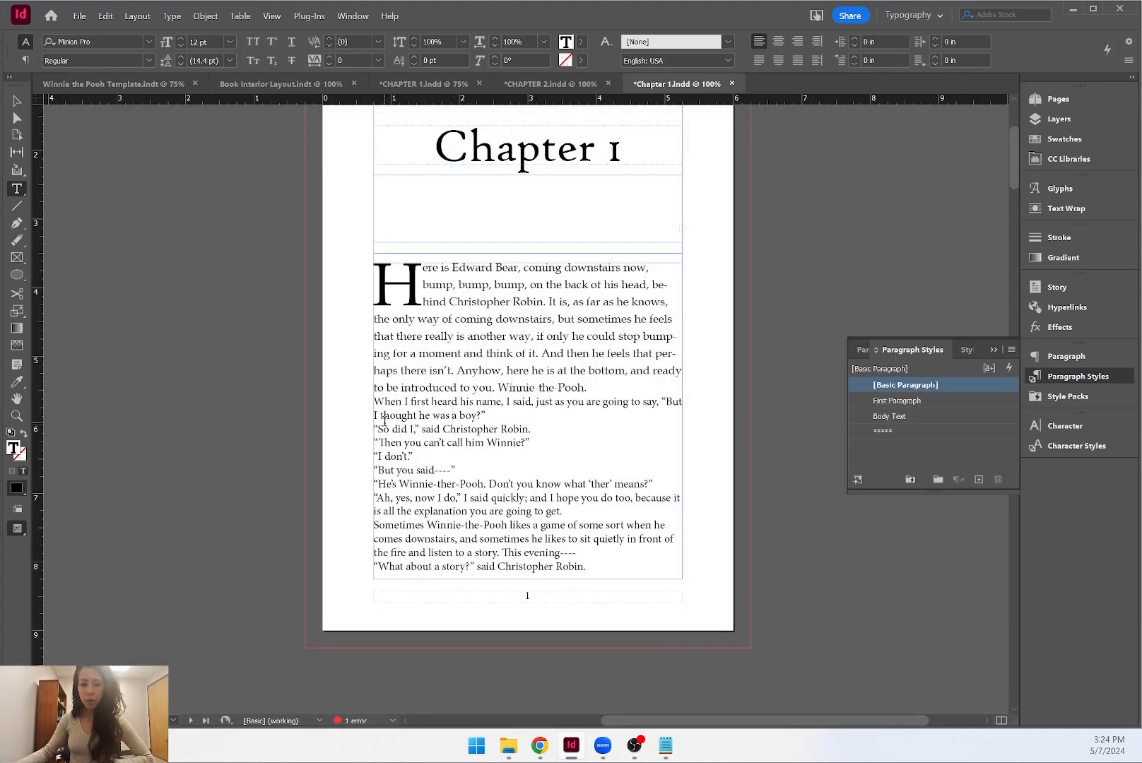
click(895, 414)
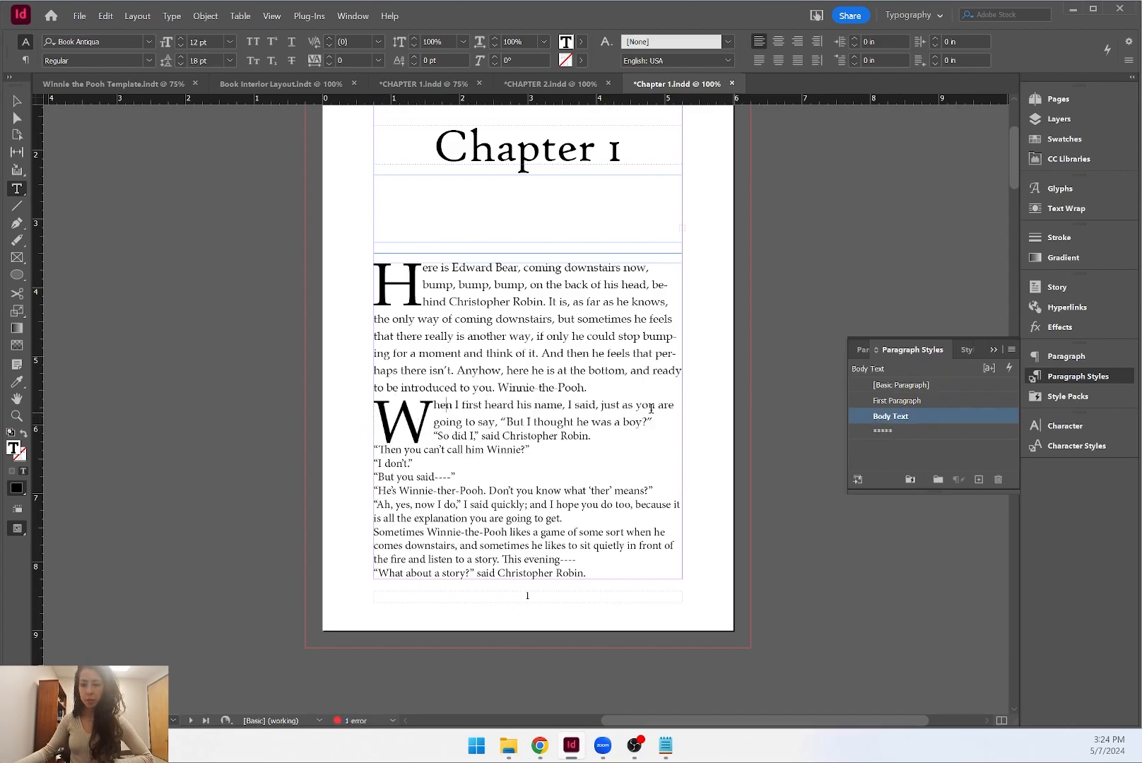
drag(441, 422, 392, 418)
click(427, 420)
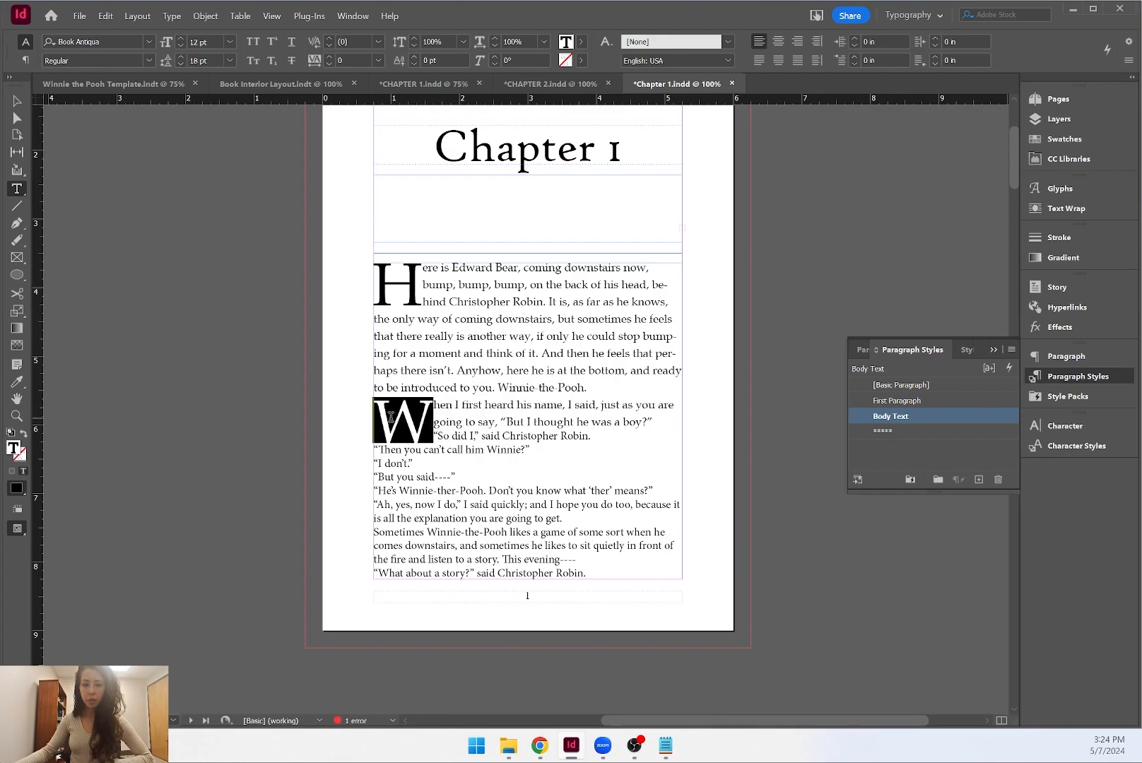
click(1063, 357)
click(873, 482)
click(873, 482)
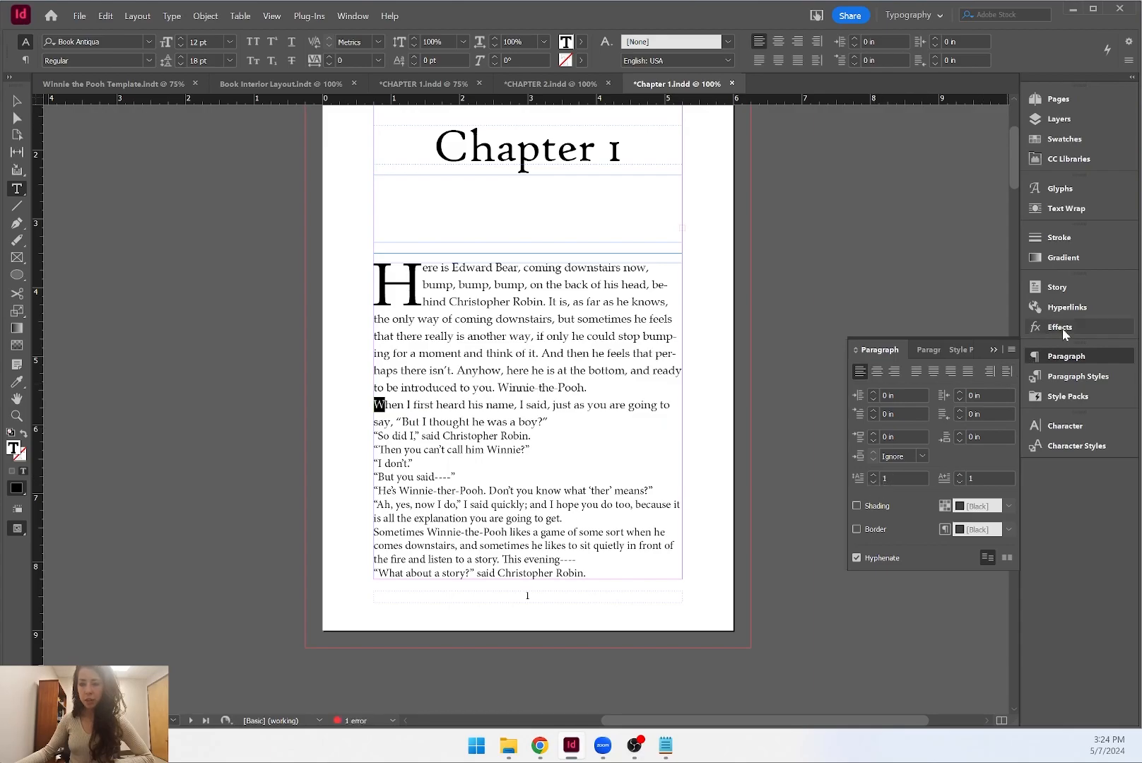
Redefine the Body Text style from the second paragraph's formatting without the enlarged initial.
click(1071, 378)
right_click(906, 416)
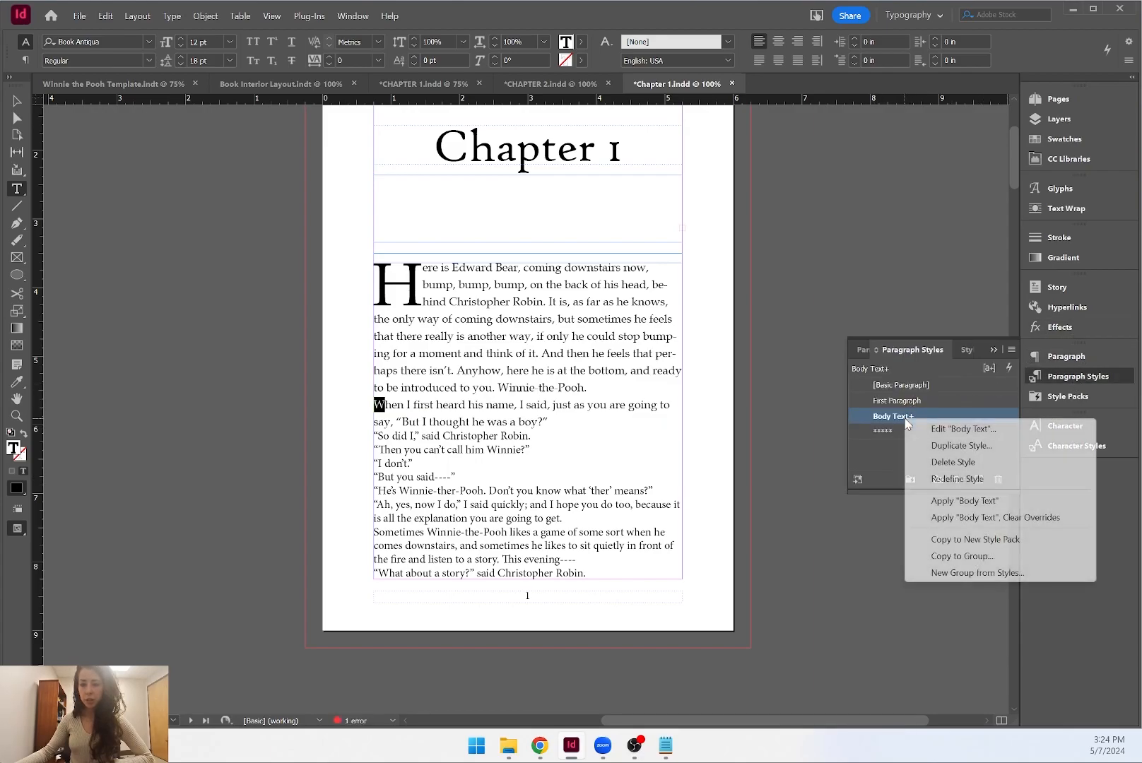
click(956, 479)
click(433, 390)
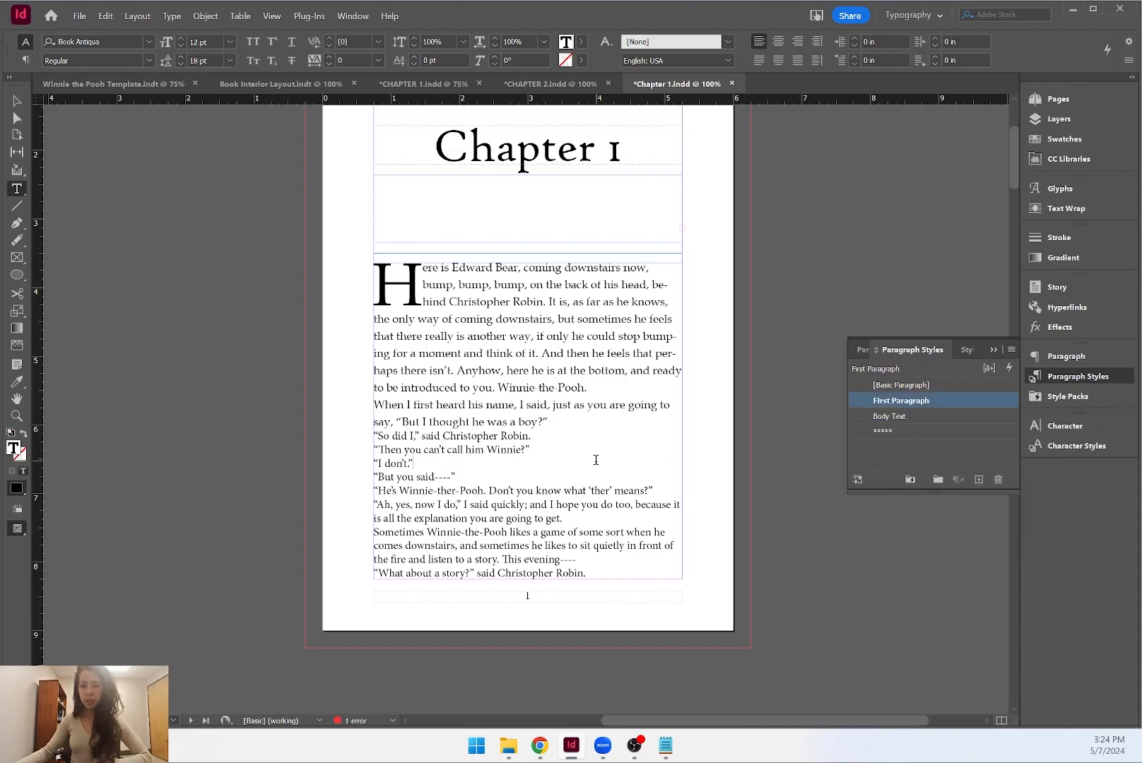
Select all of the chapter's text and apply the Body Text style to it.
click(555, 428)
click(520, 400)
key(ctrl+a)
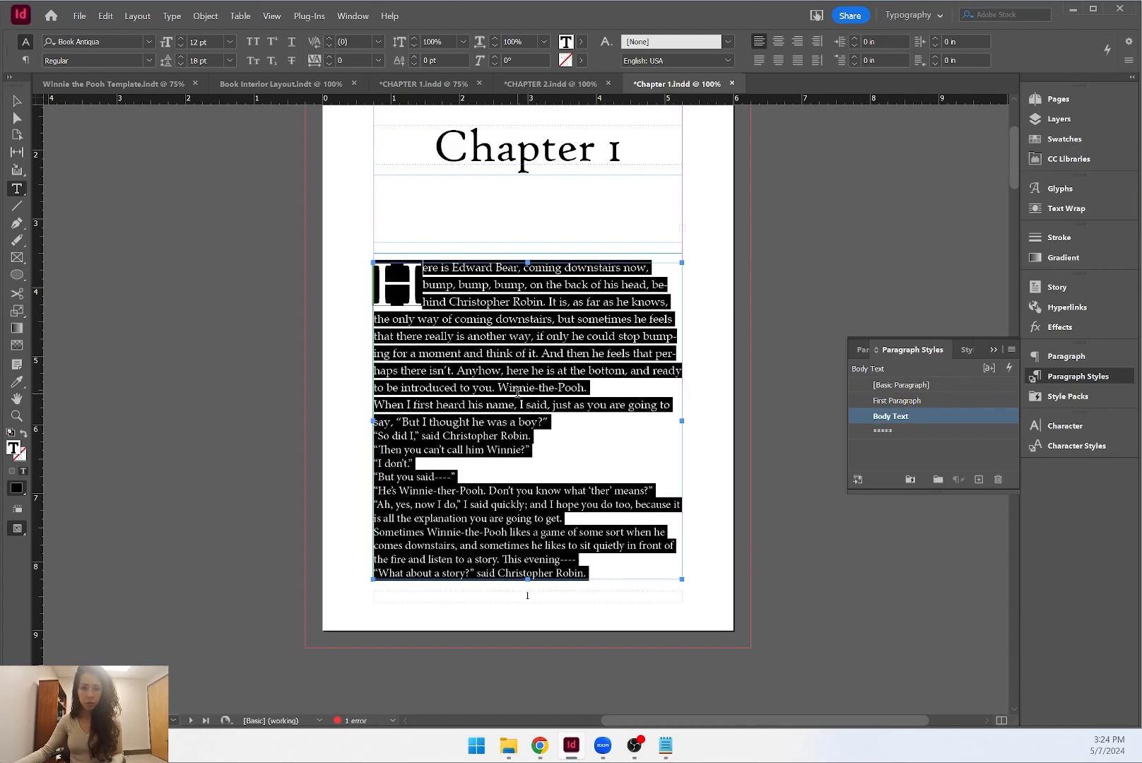
click(930, 416)
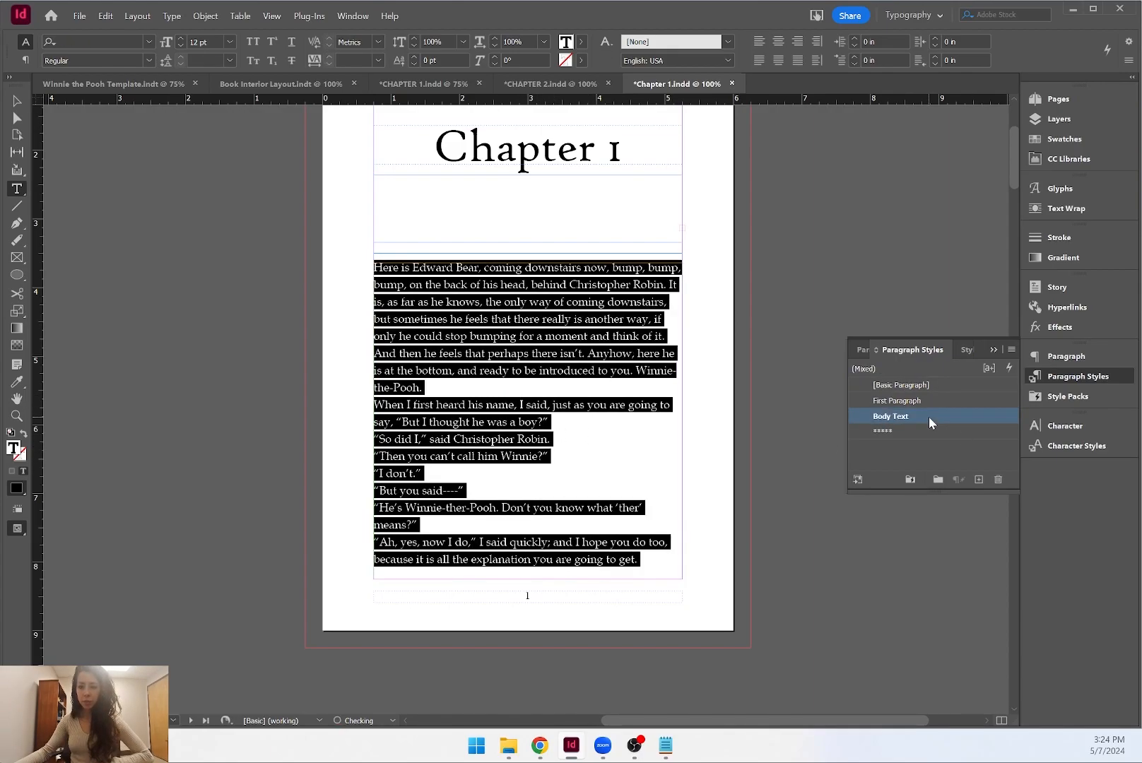
Reapply the First Paragraph style to the chapter's opening paragraph.
click(556, 336)
click(937, 400)
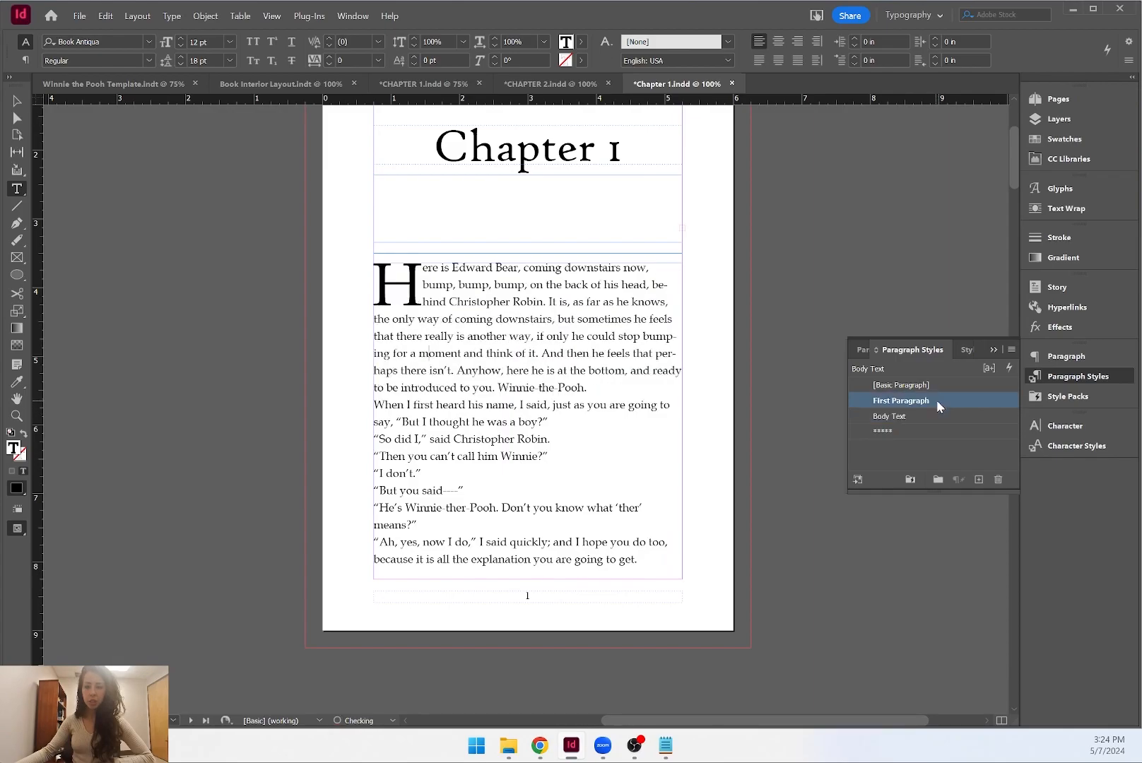
click(585, 412)
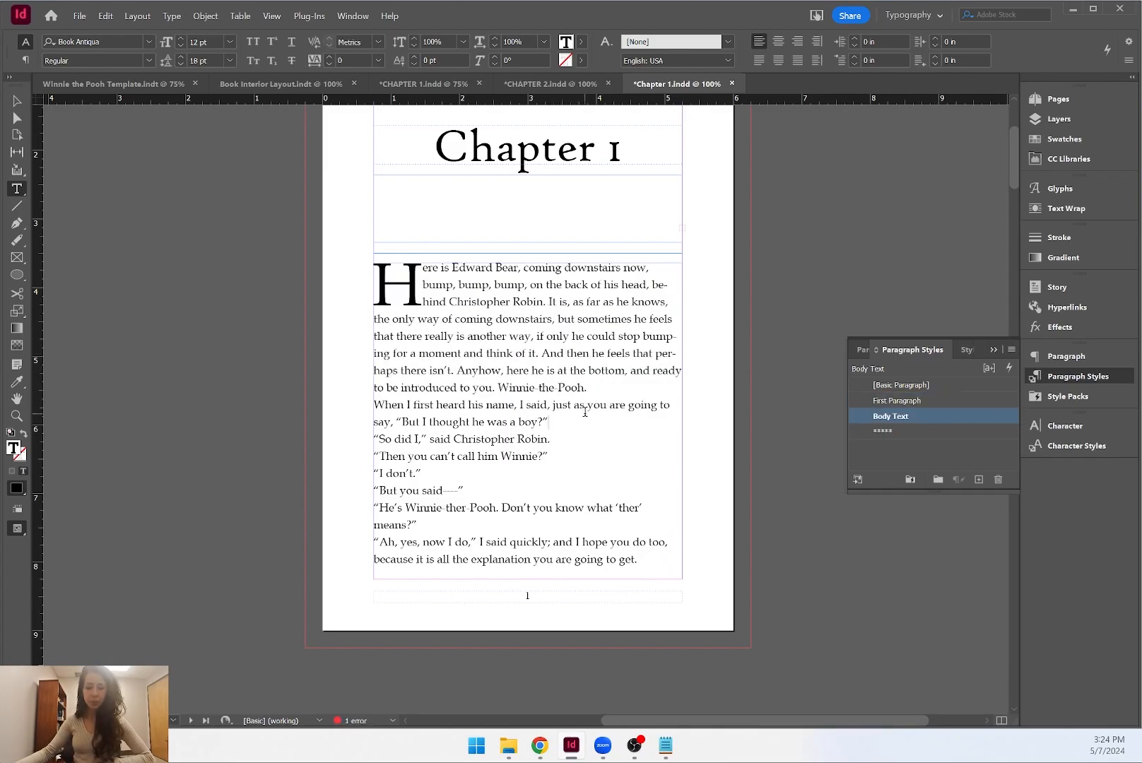
Set the first-line indent of the paragraph beginning "When I first heard his name" to 0.25 in.
click(382, 404)
click(376, 405)
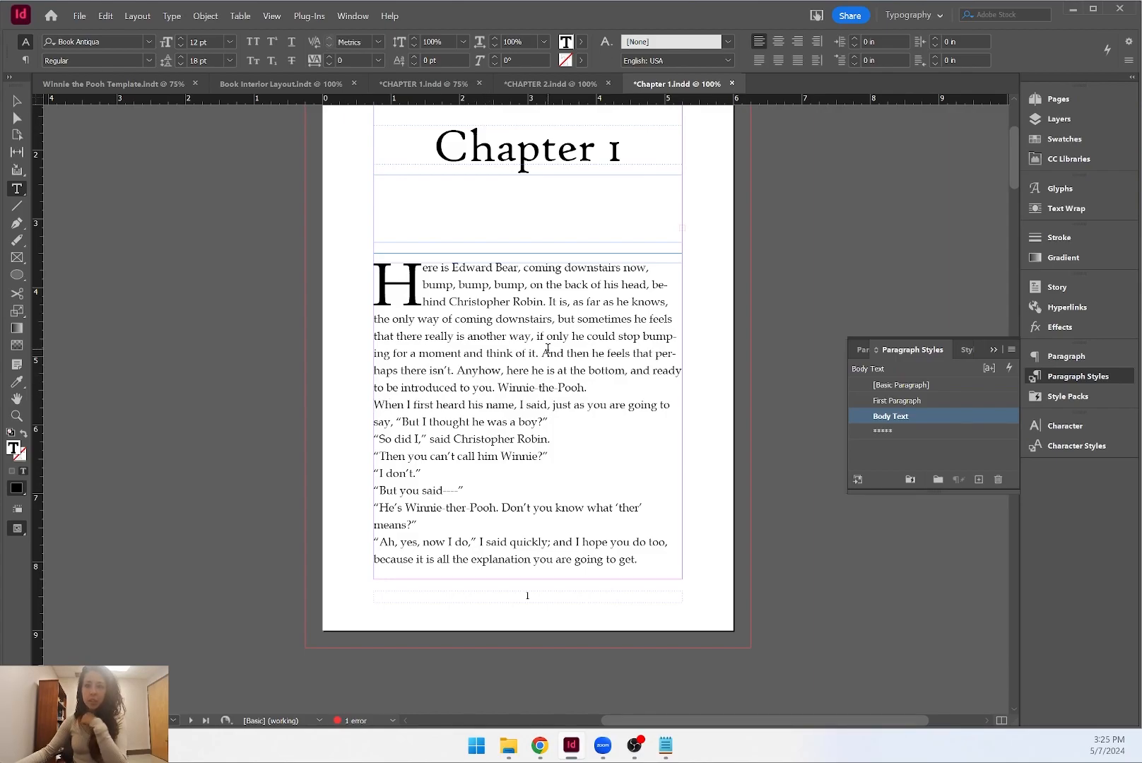
click(854, 58)
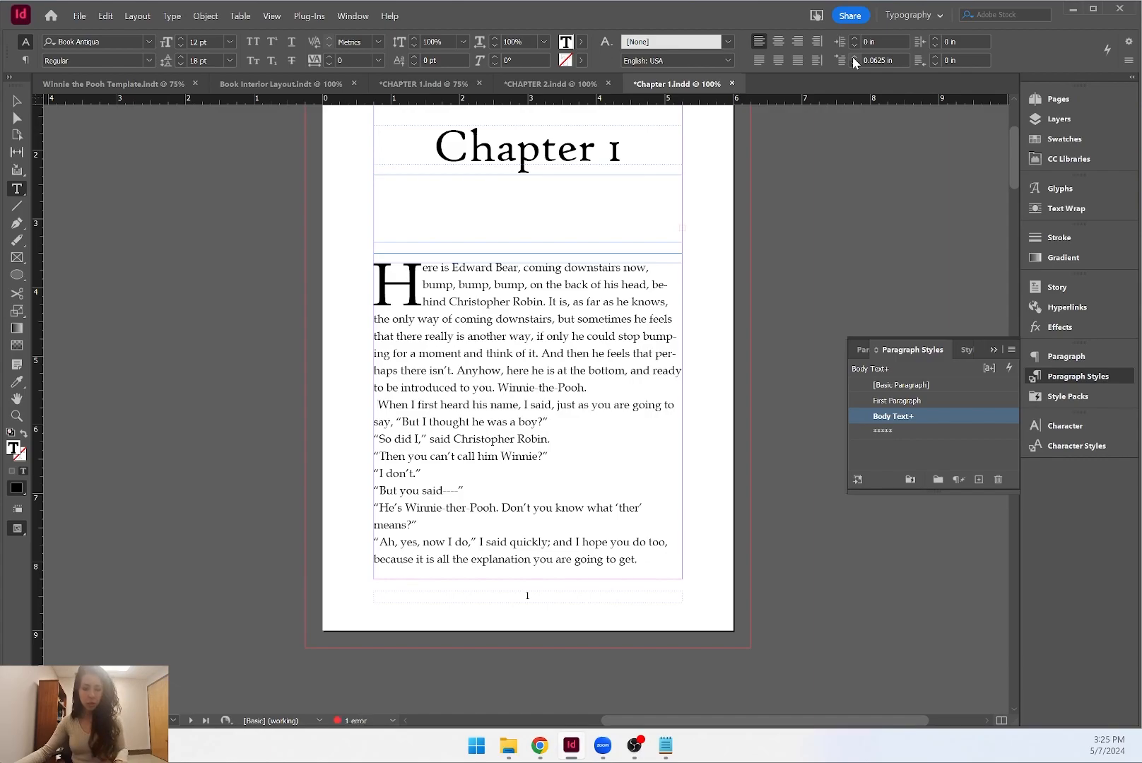
click(853, 57)
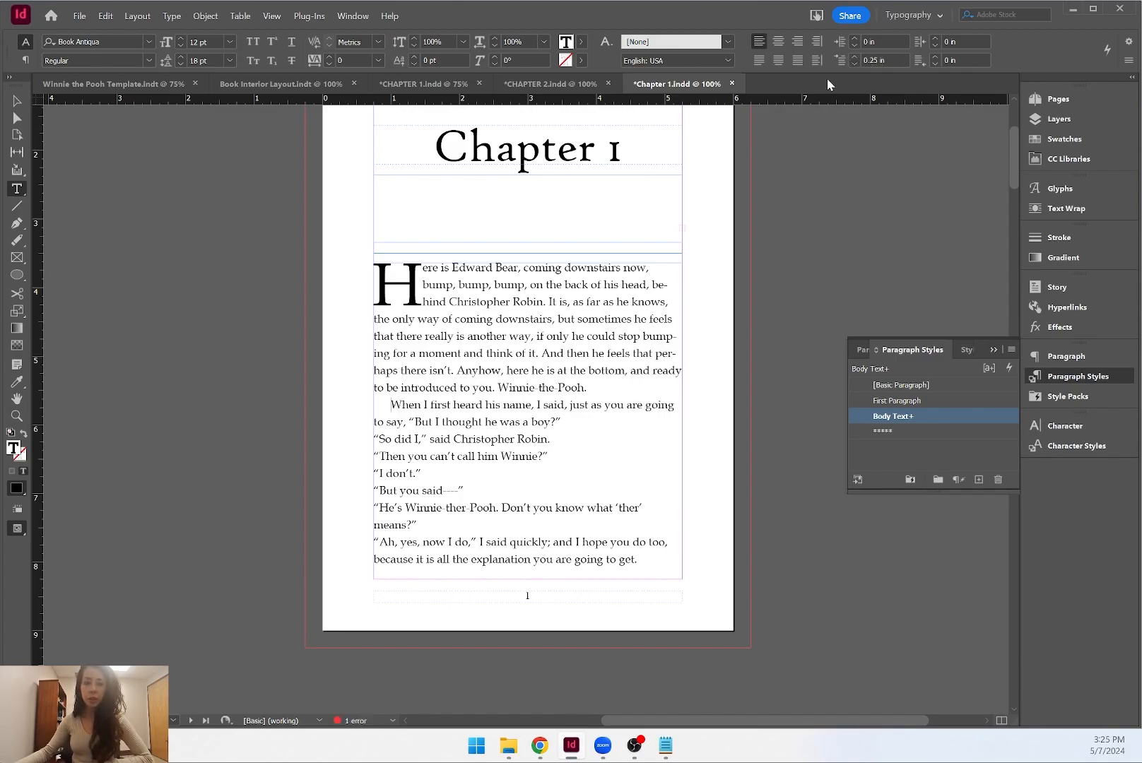
Redefine the Body Text style from the indented second paragraph's formatting.
click(387, 412)
right_click(910, 419)
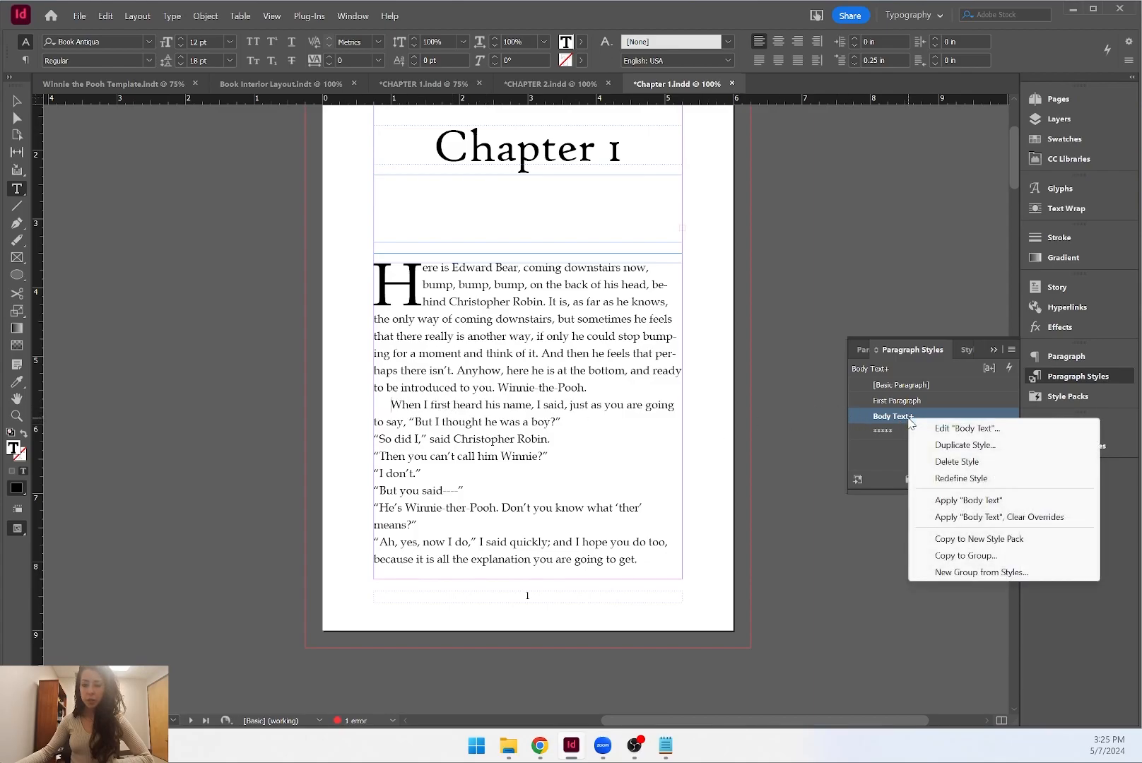
key(Escape)
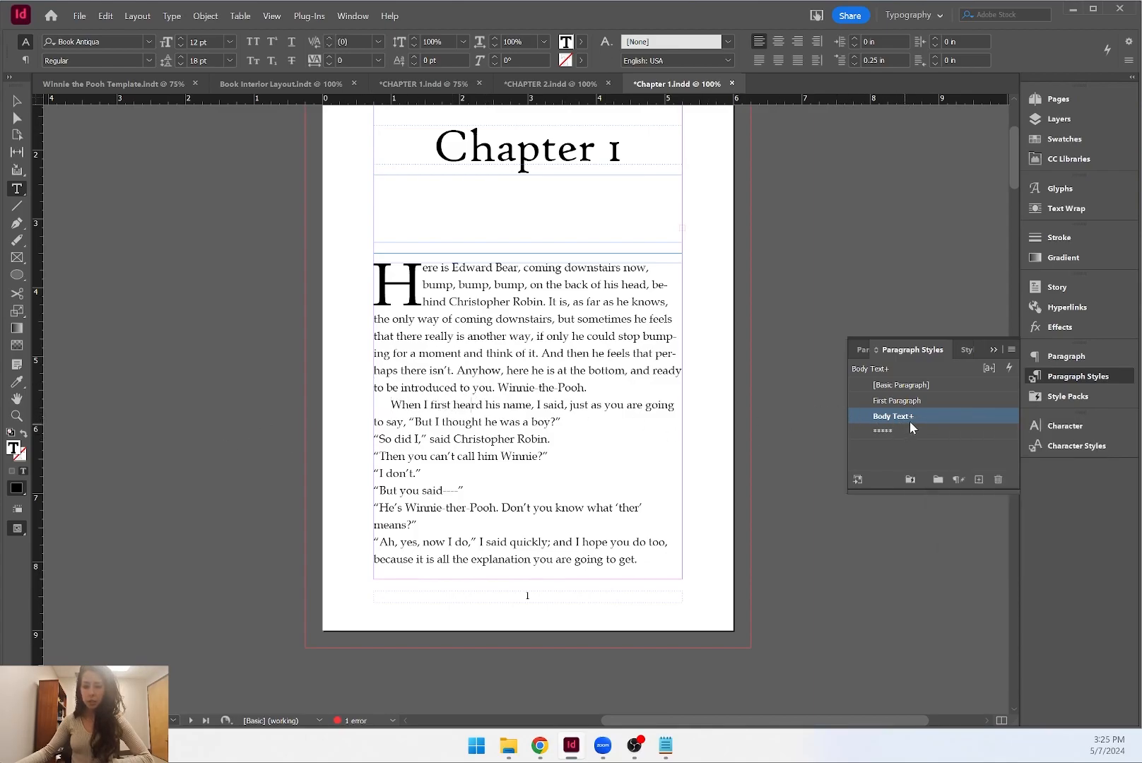
right_click(872, 419)
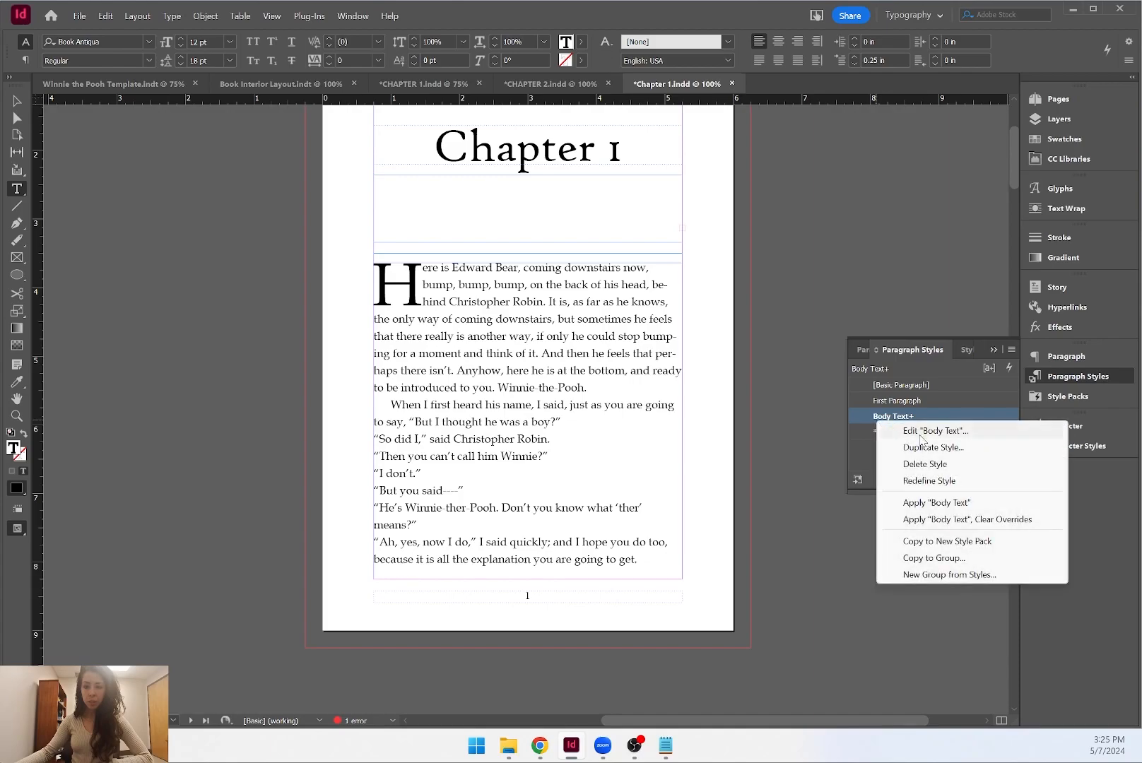
click(947, 480)
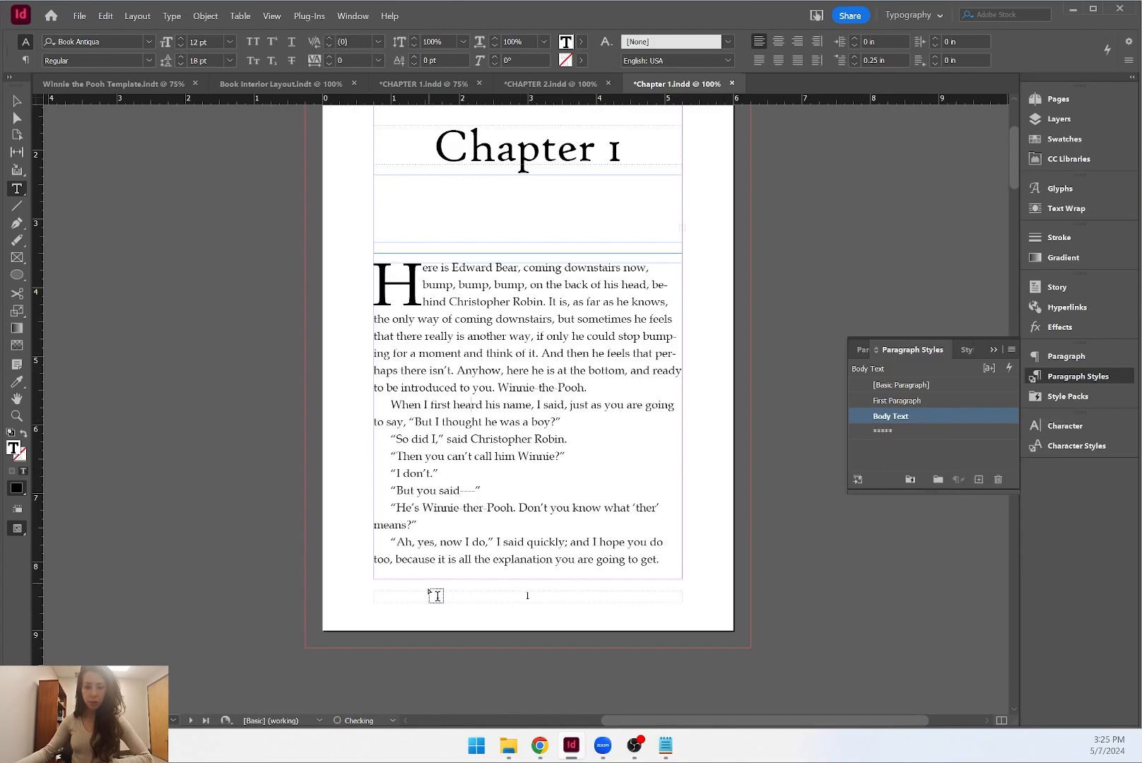
Try other paragraph styles on the "So did I" paragraph and return it to Body Text.
click(16, 101)
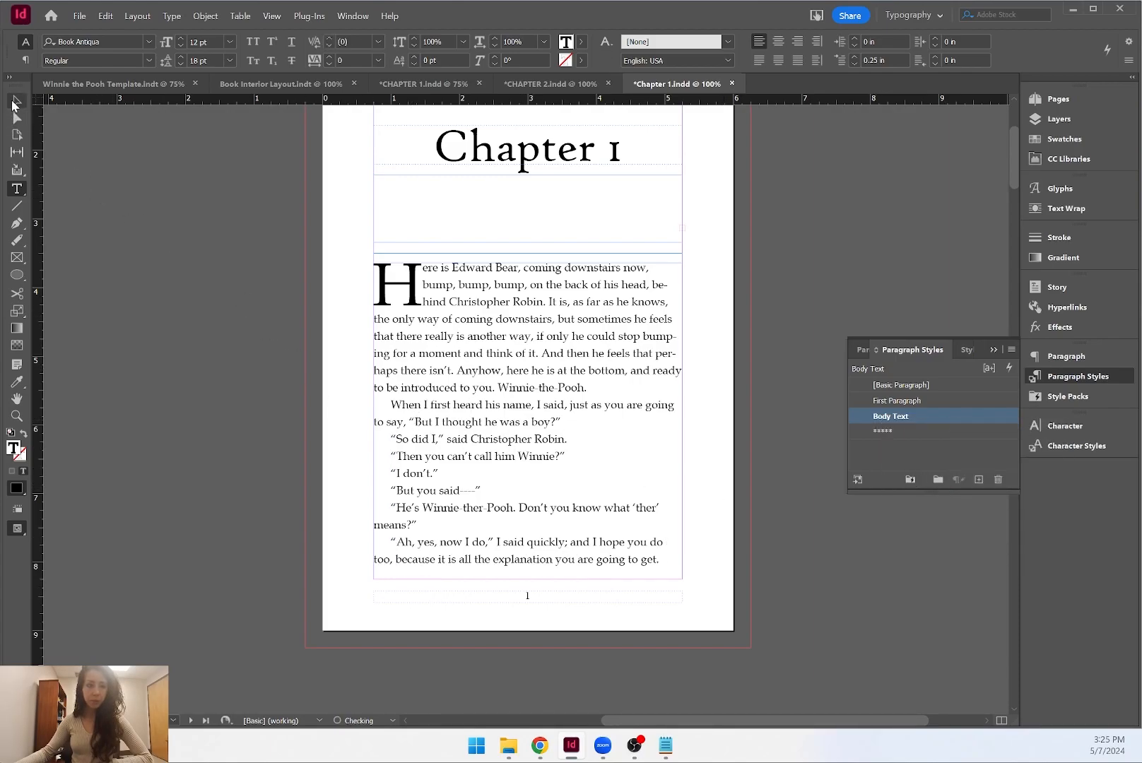
click(477, 392)
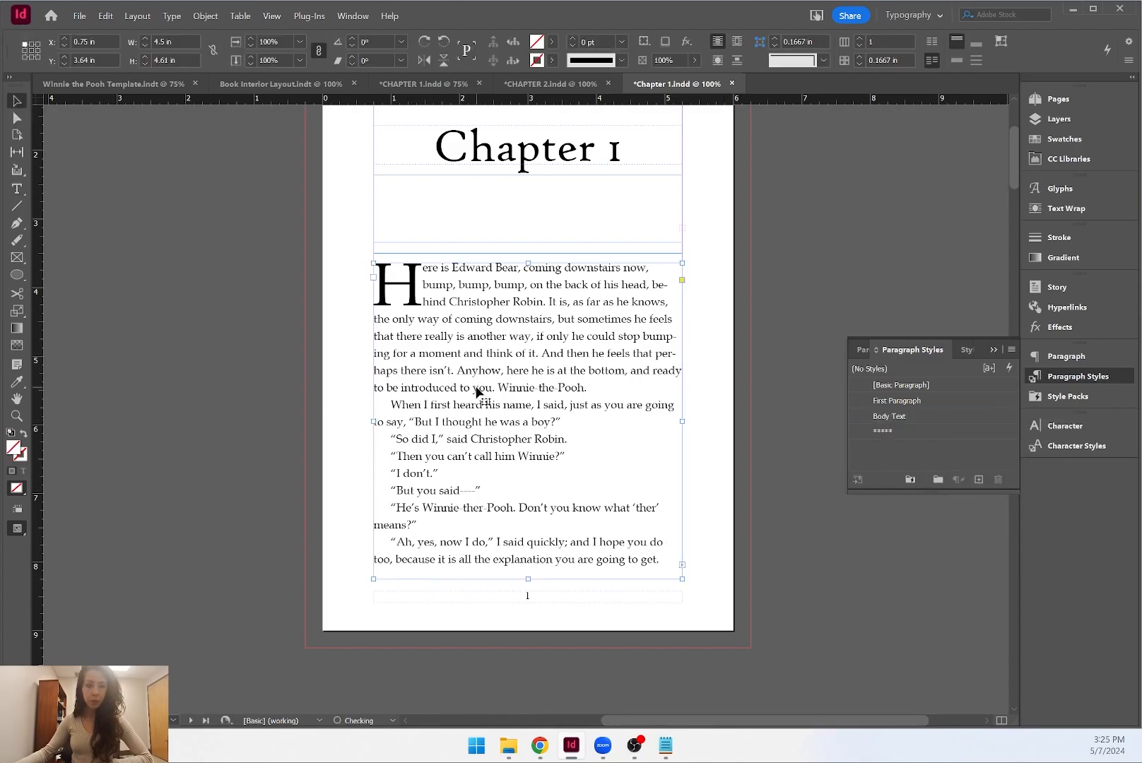
double_click(393, 436)
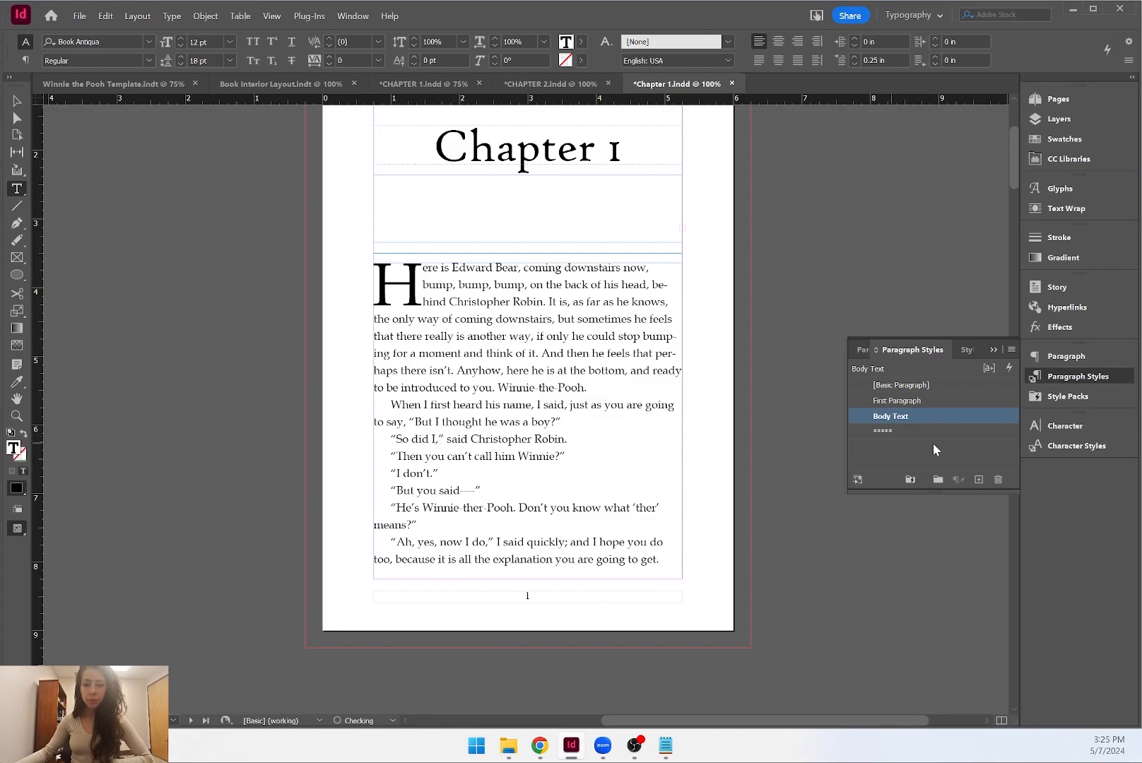
click(934, 432)
click(928, 401)
click(925, 414)
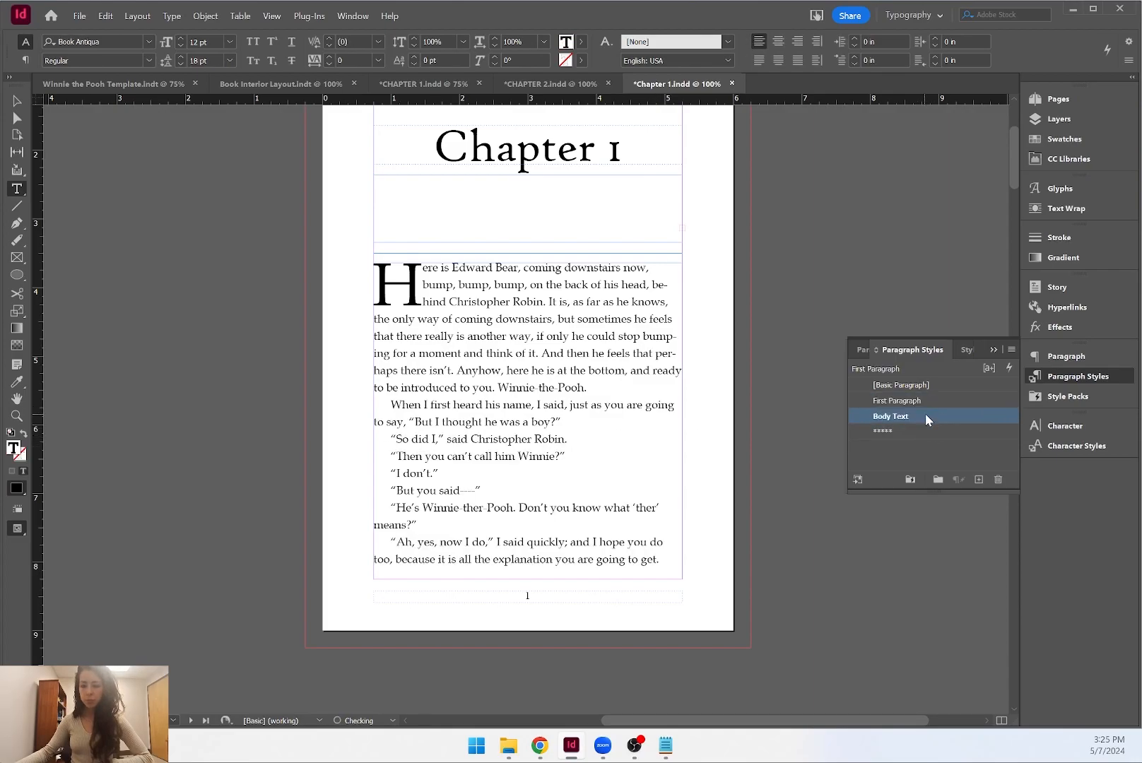
Duplicate the Body Text style as a new paragraph style named Dialog with a 0.375 in first-line indent.
right_click(915, 416)
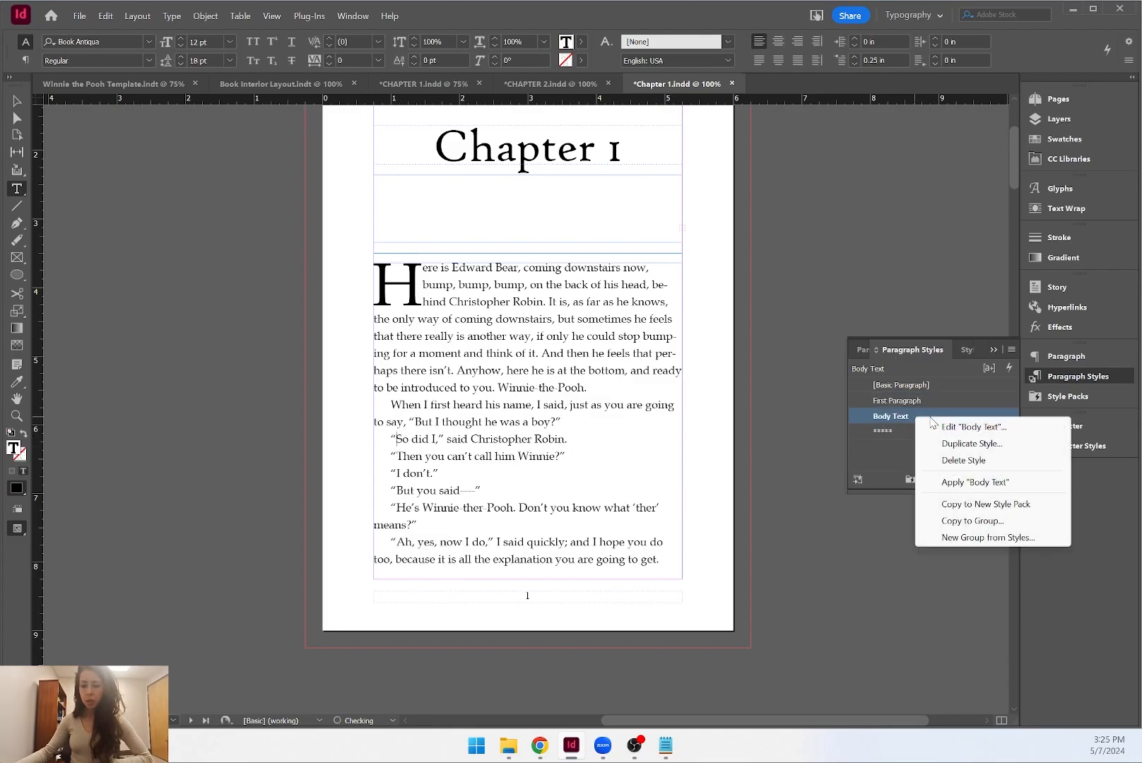
click(988, 444)
text(Dialog)
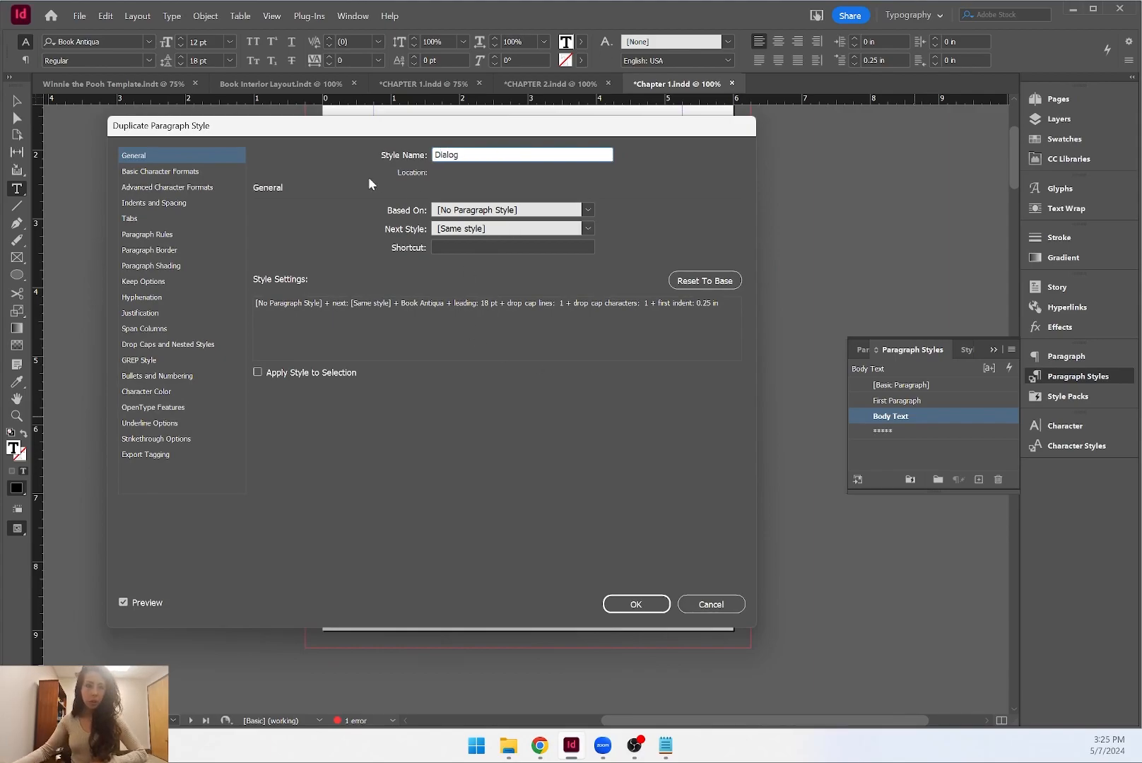
click(174, 203)
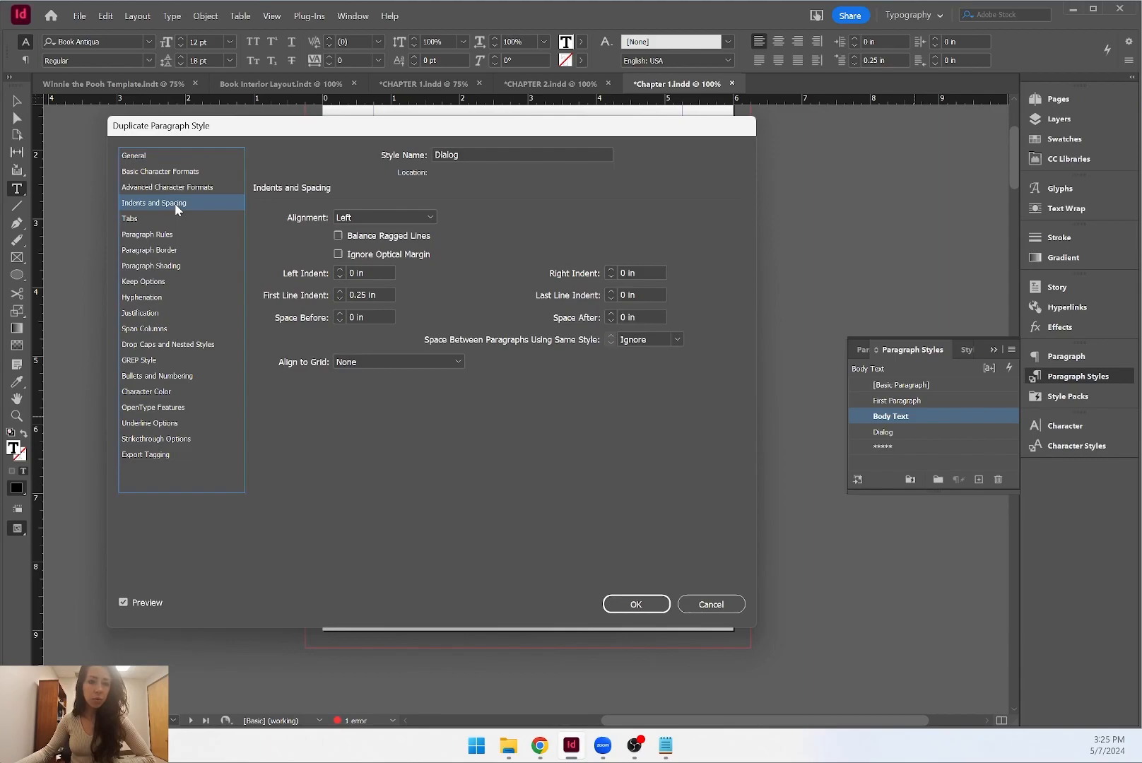
click(339, 291)
click(339, 291)
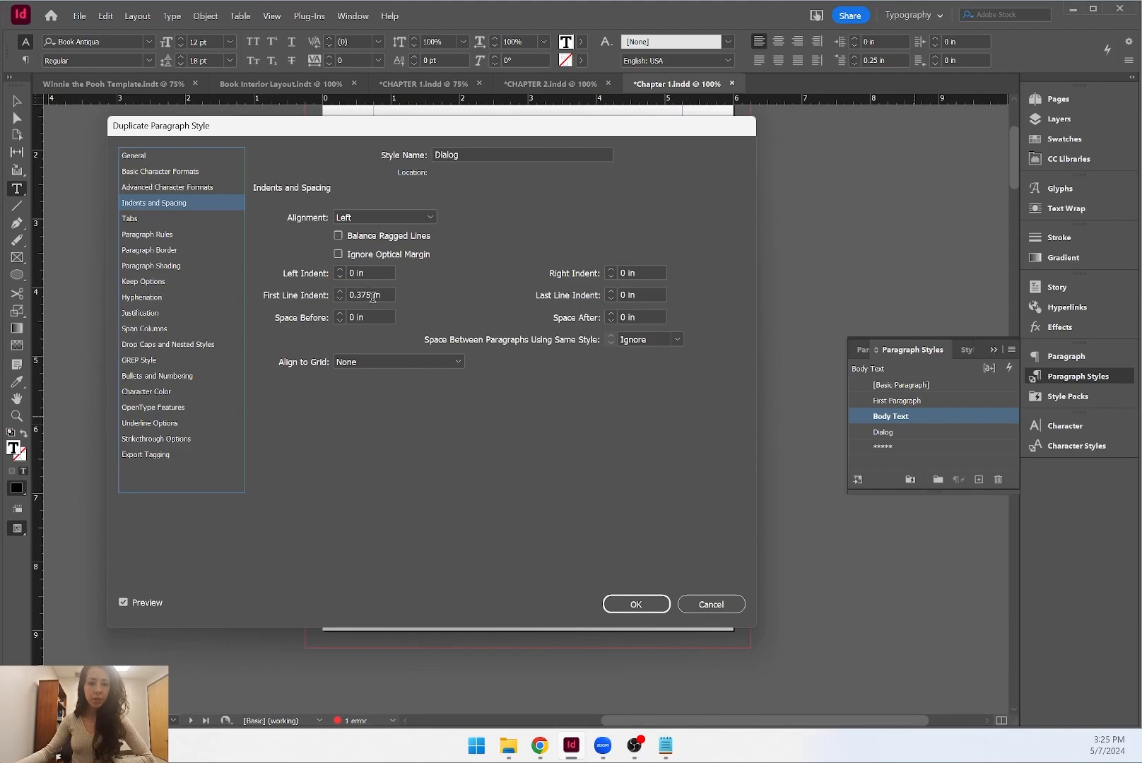
click(636, 605)
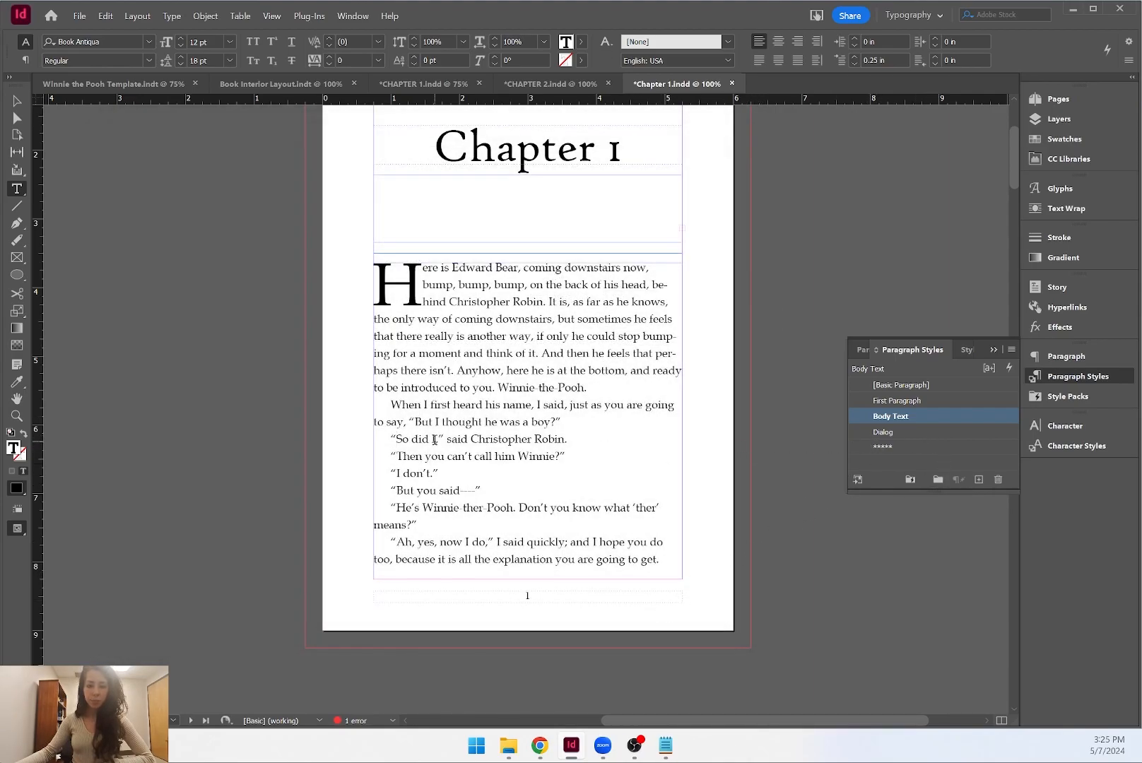
drag(393, 439, 437, 446)
click(397, 440)
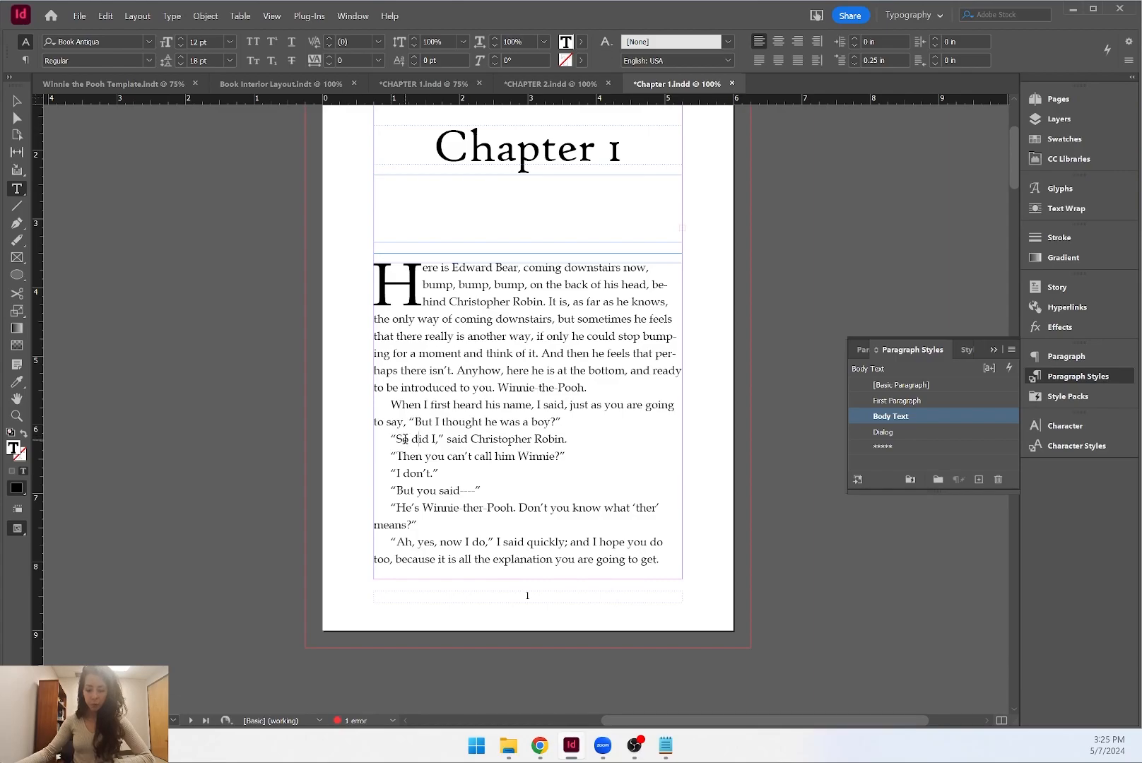
key(Escape)
Start a Find/Change text search for an end of paragraph, a standard carriage return and a quotation mark (^p^b").
key(ctrl+f)
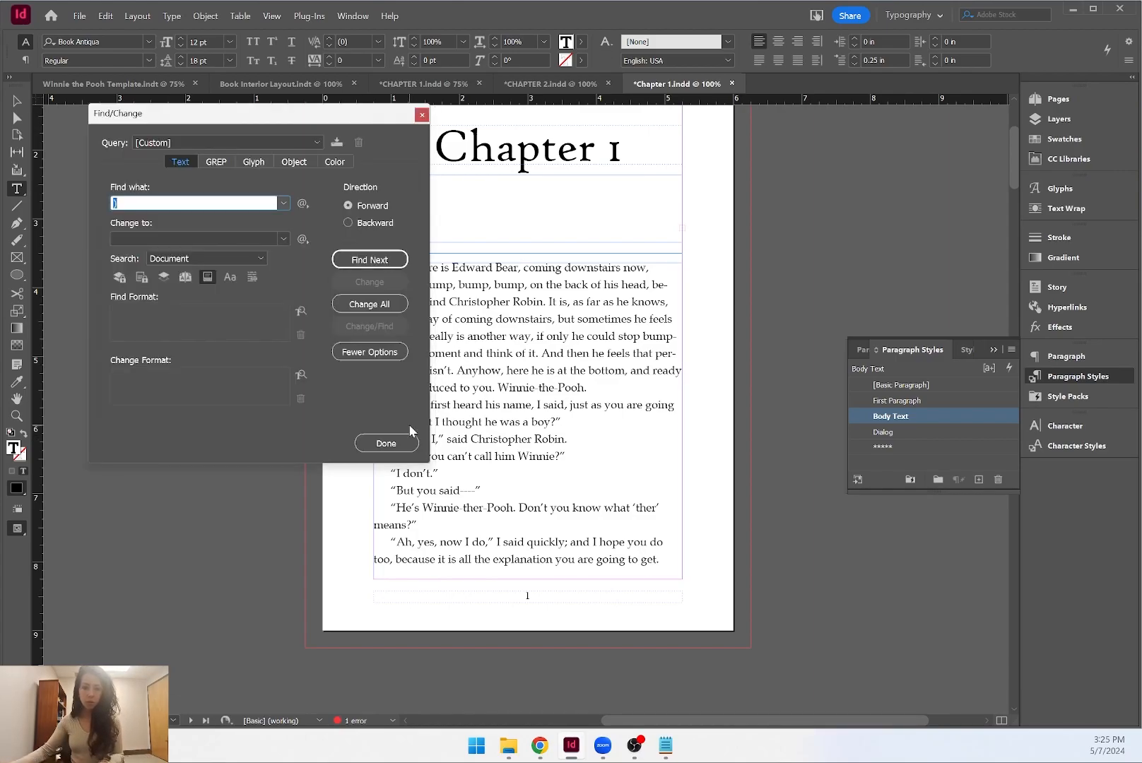
text(")
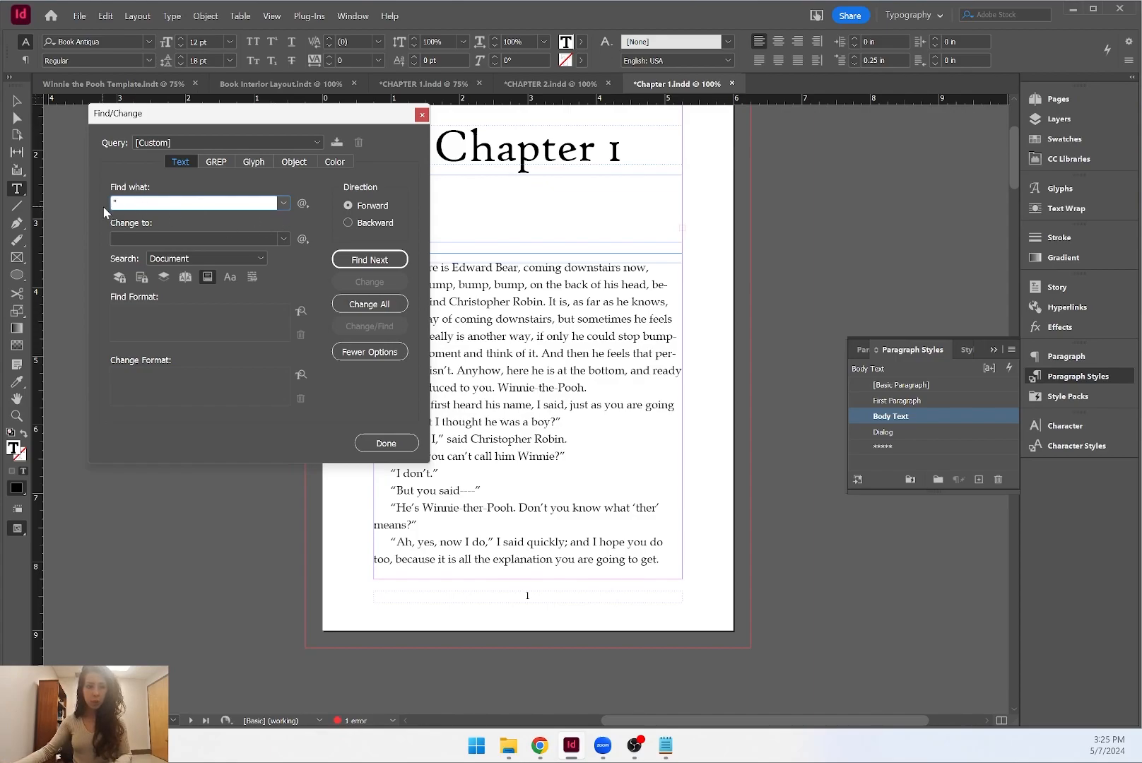
click(302, 204)
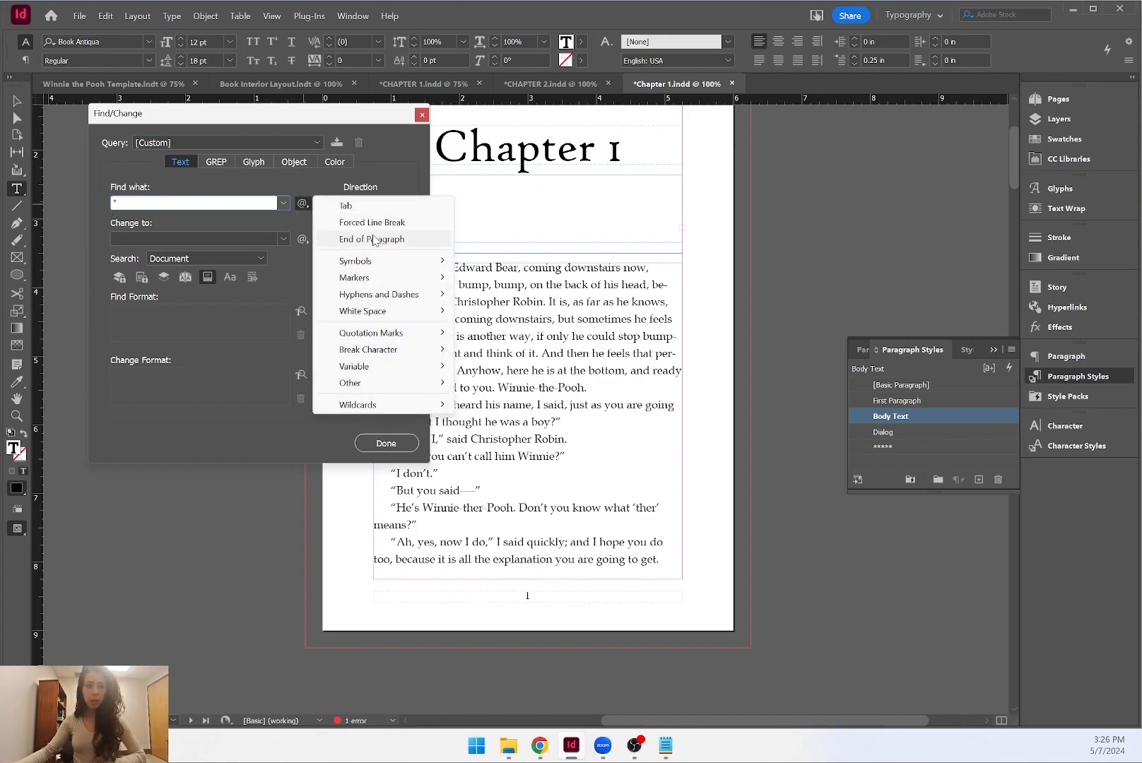
click(384, 244)
click(303, 204)
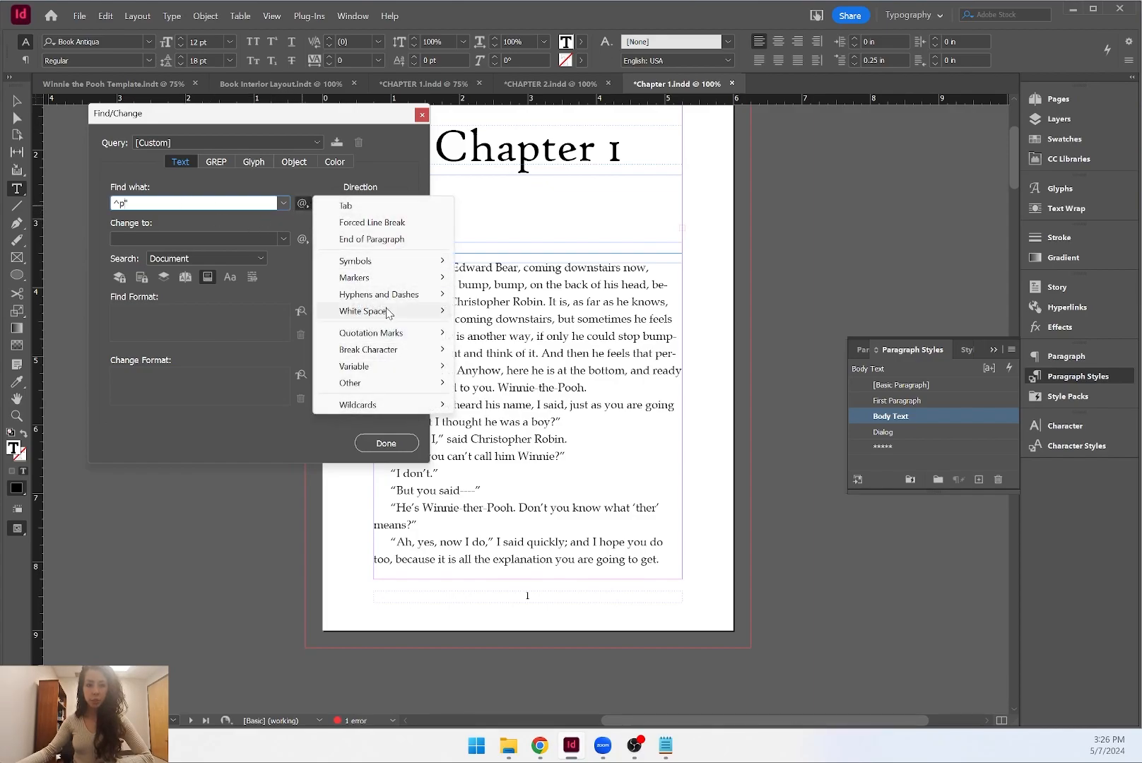
mouse_move(442, 350)
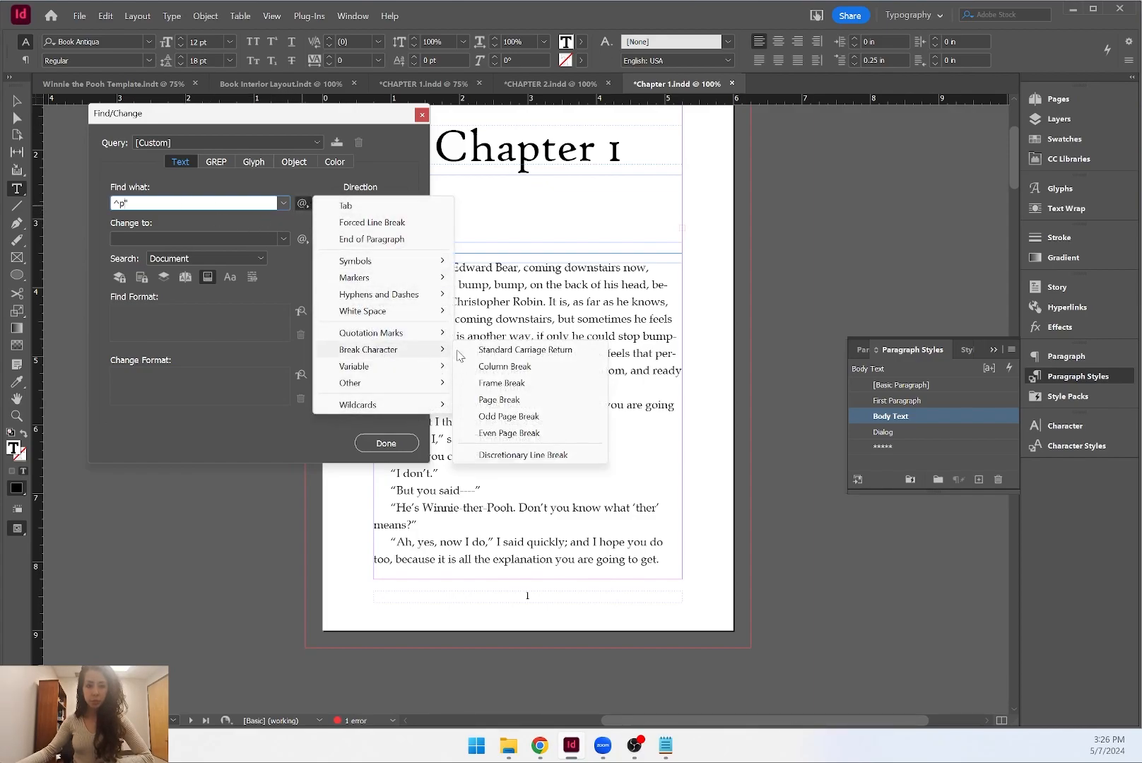
click(514, 351)
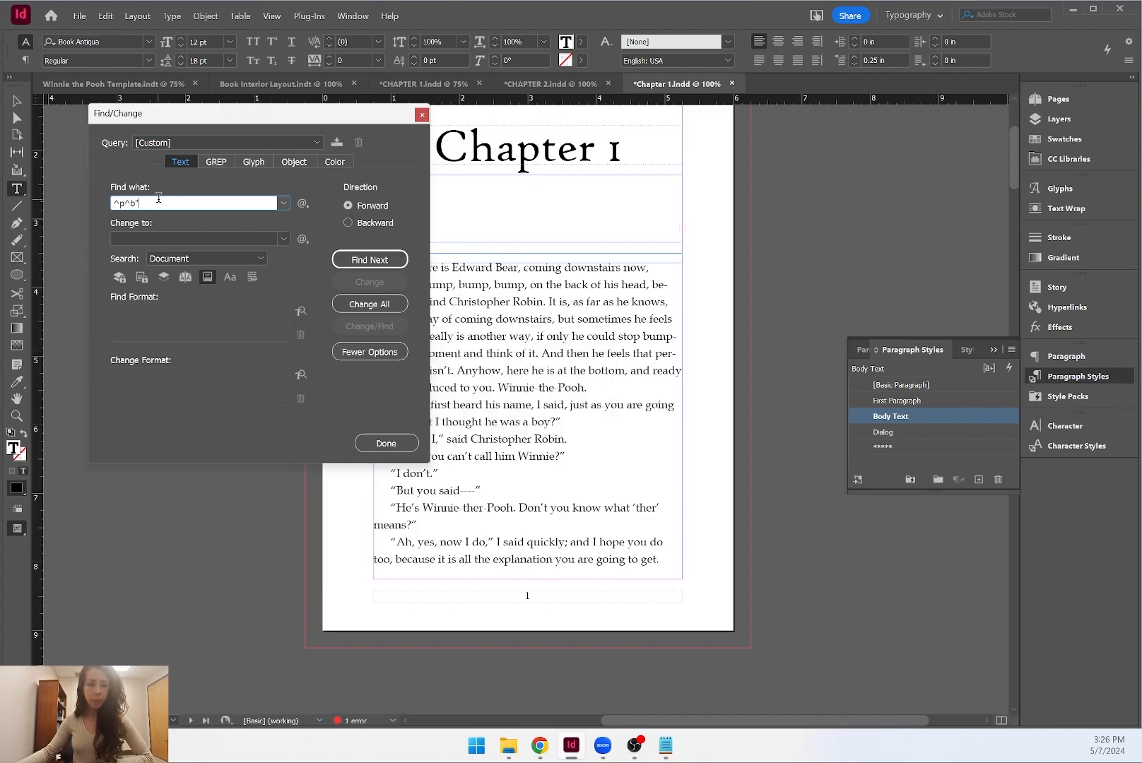
Set the replacement text to the same pattern of paragraph end, carriage return and quotation mark (^p^b").
click(183, 239)
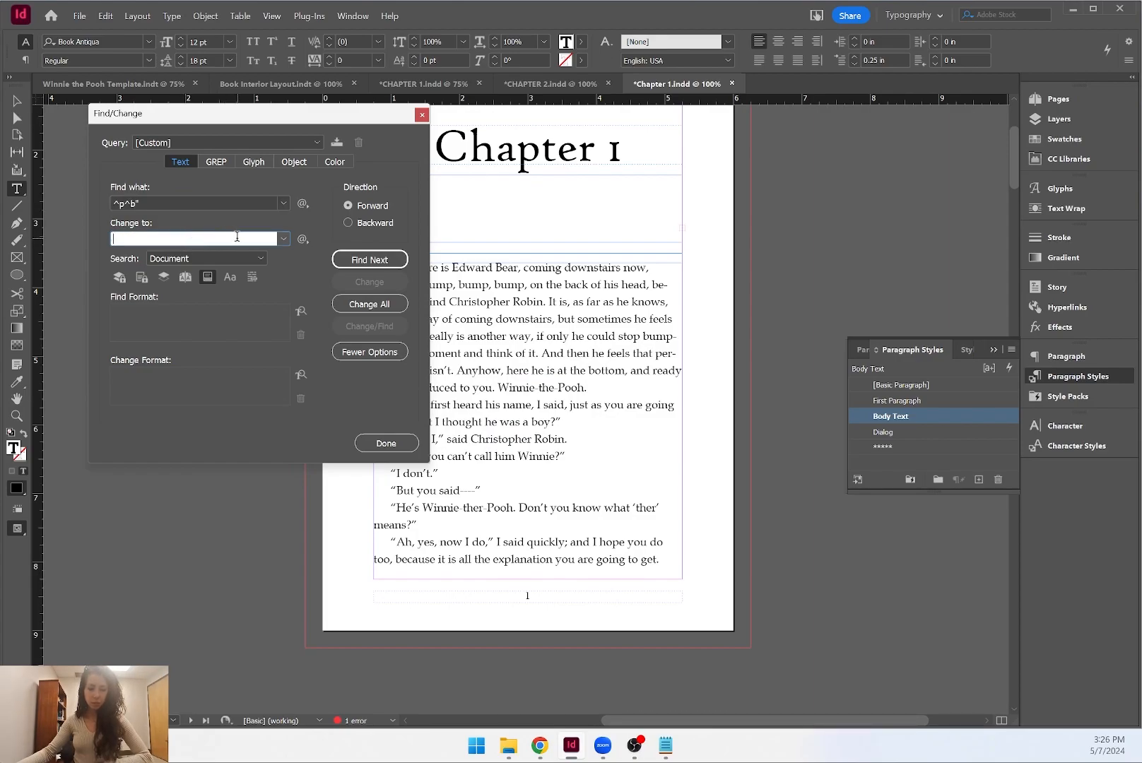
click(302, 239)
click(367, 275)
click(302, 239)
mouse_move(382, 385)
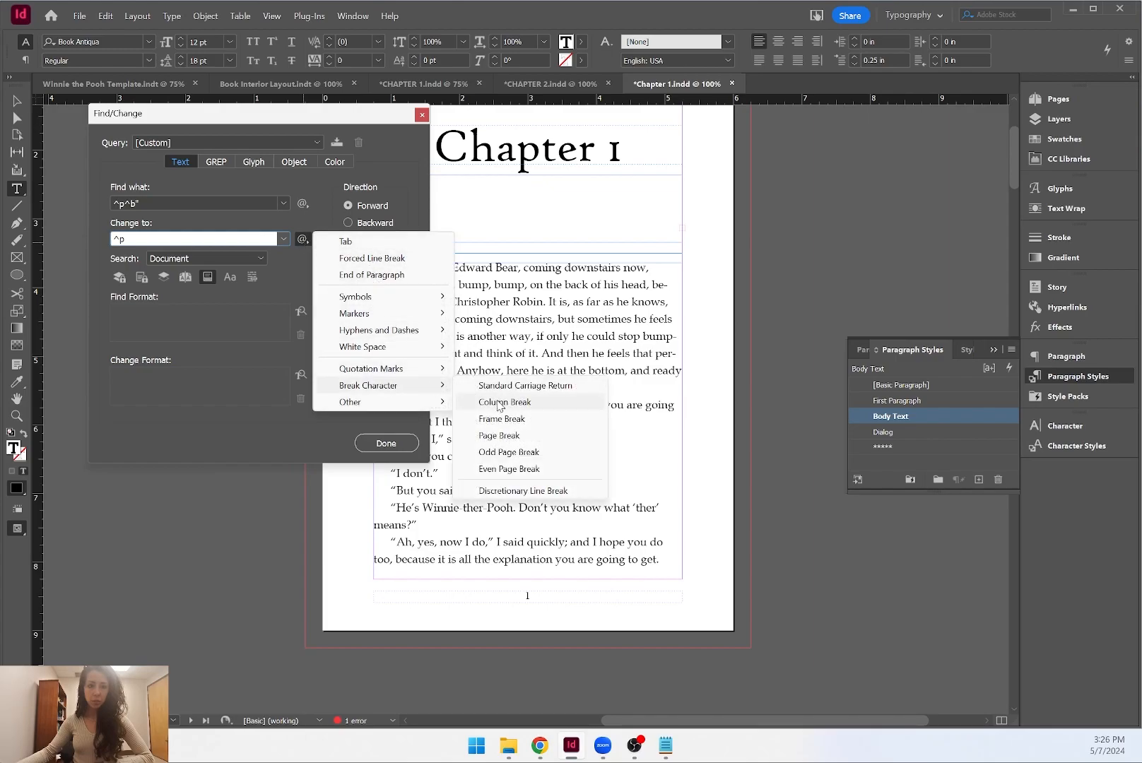
click(506, 402)
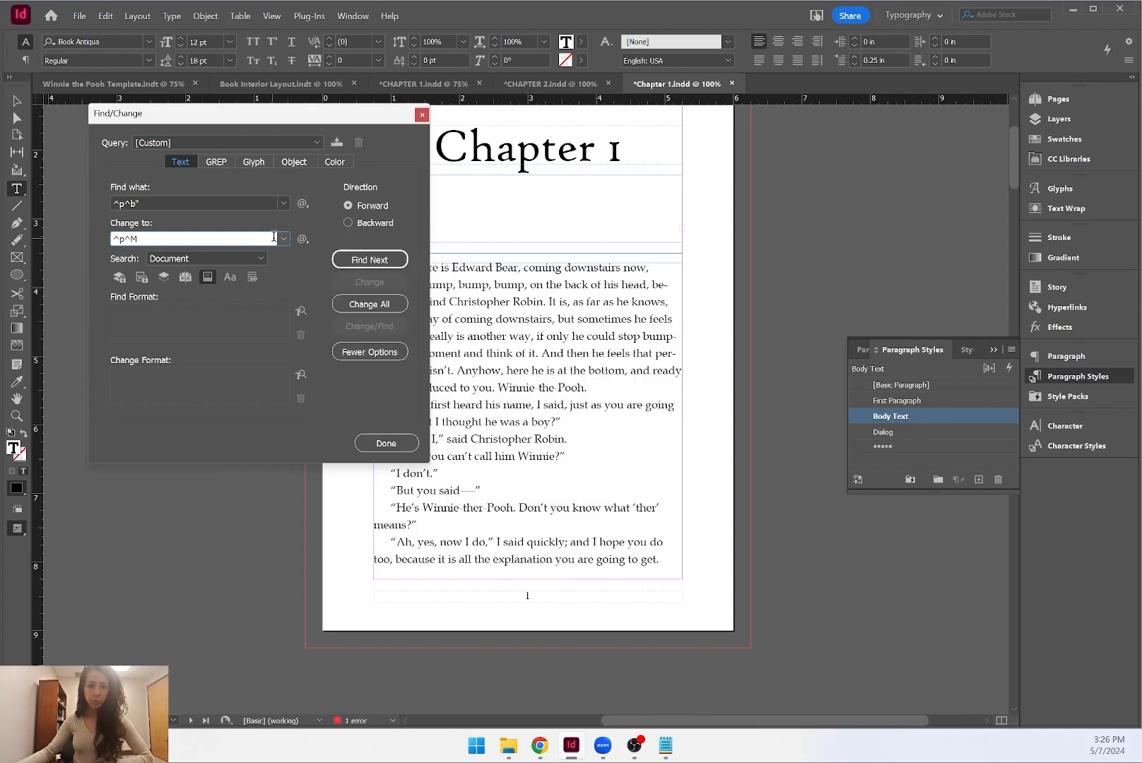
key(BackSpace)
text(b)
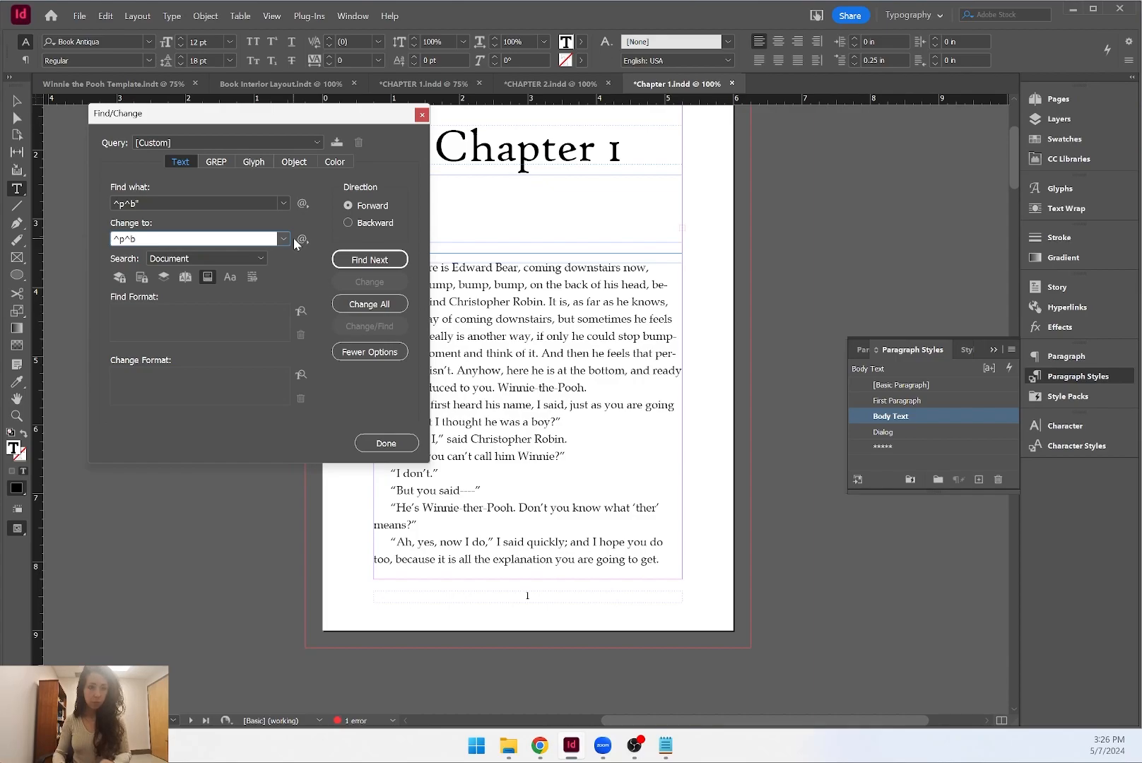
text(")
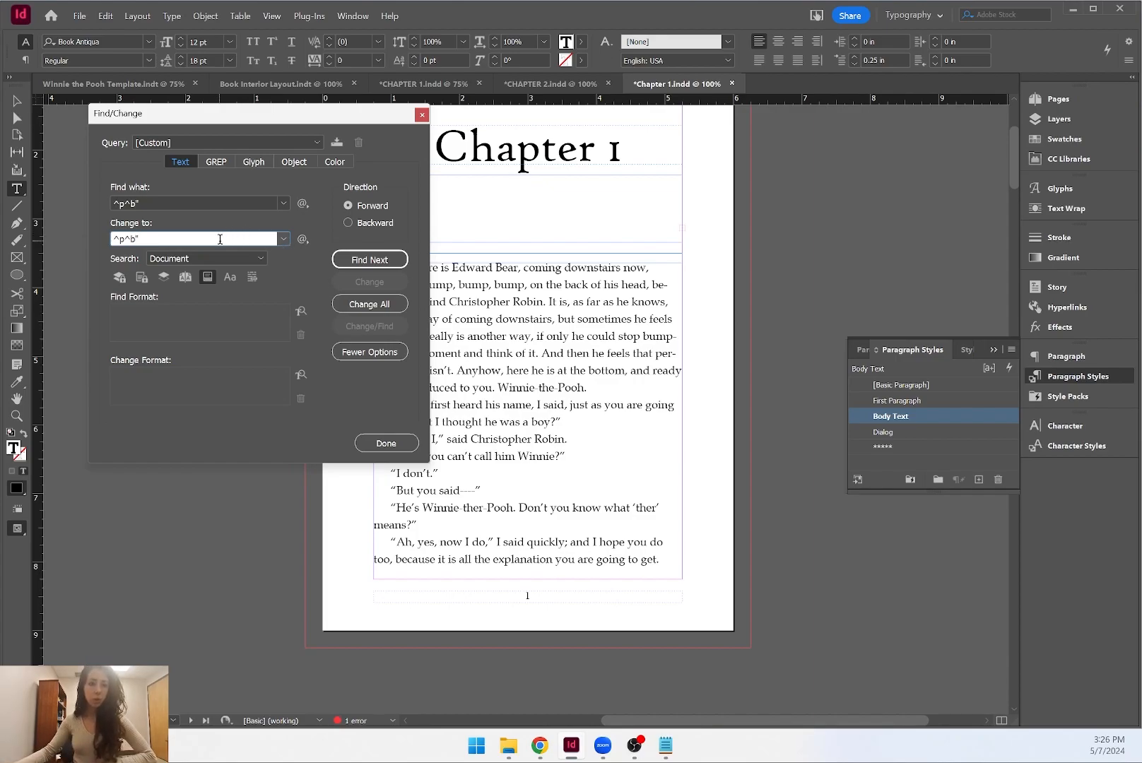
Set the replacement format to the Dialog paragraph style and change all matches in the document.
click(132, 319)
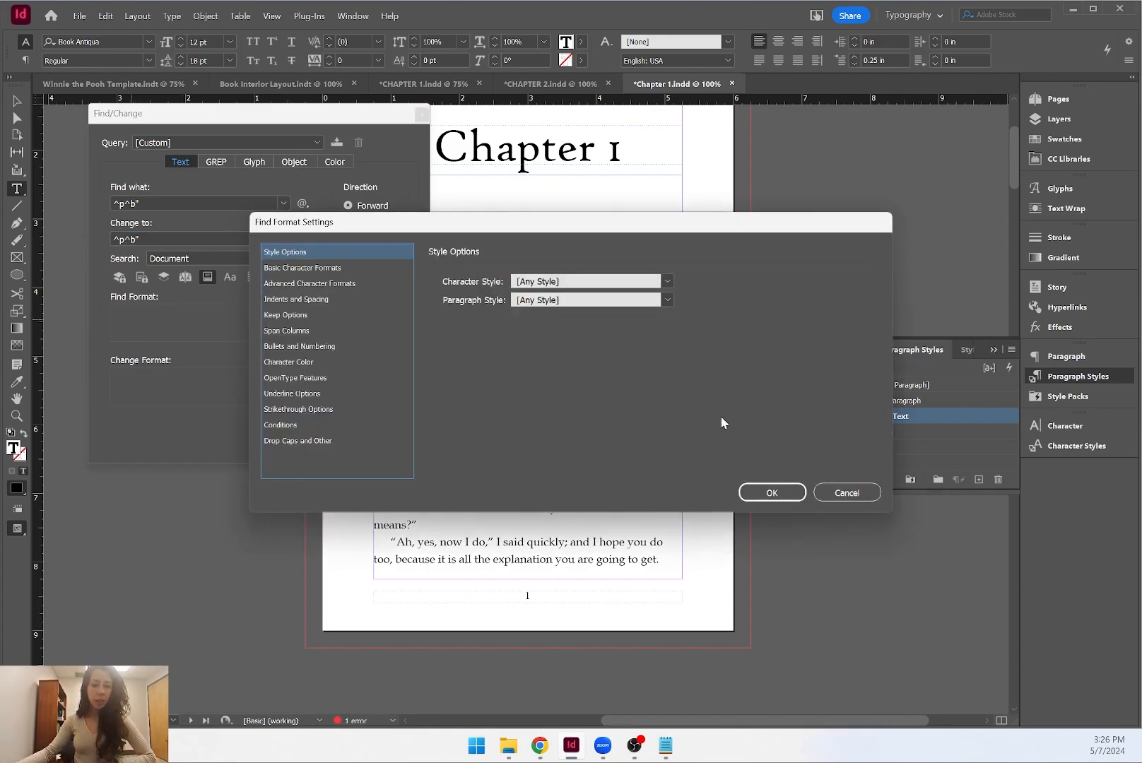
click(845, 491)
click(195, 388)
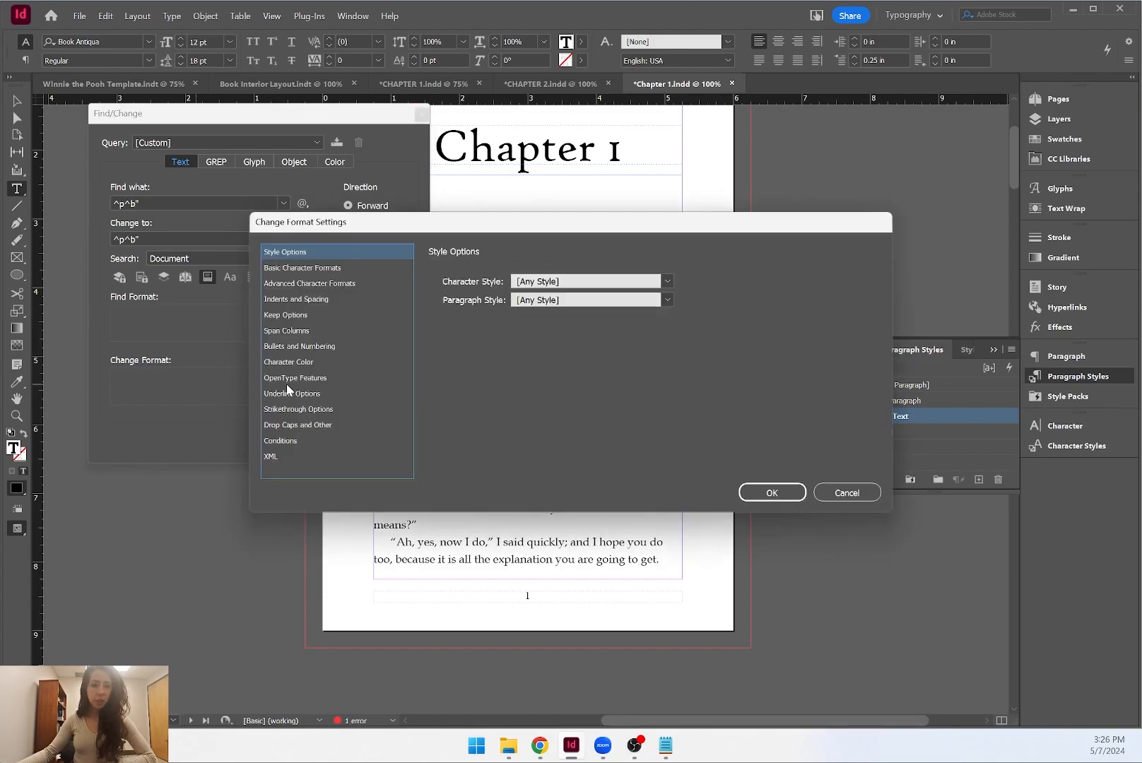
click(572, 301)
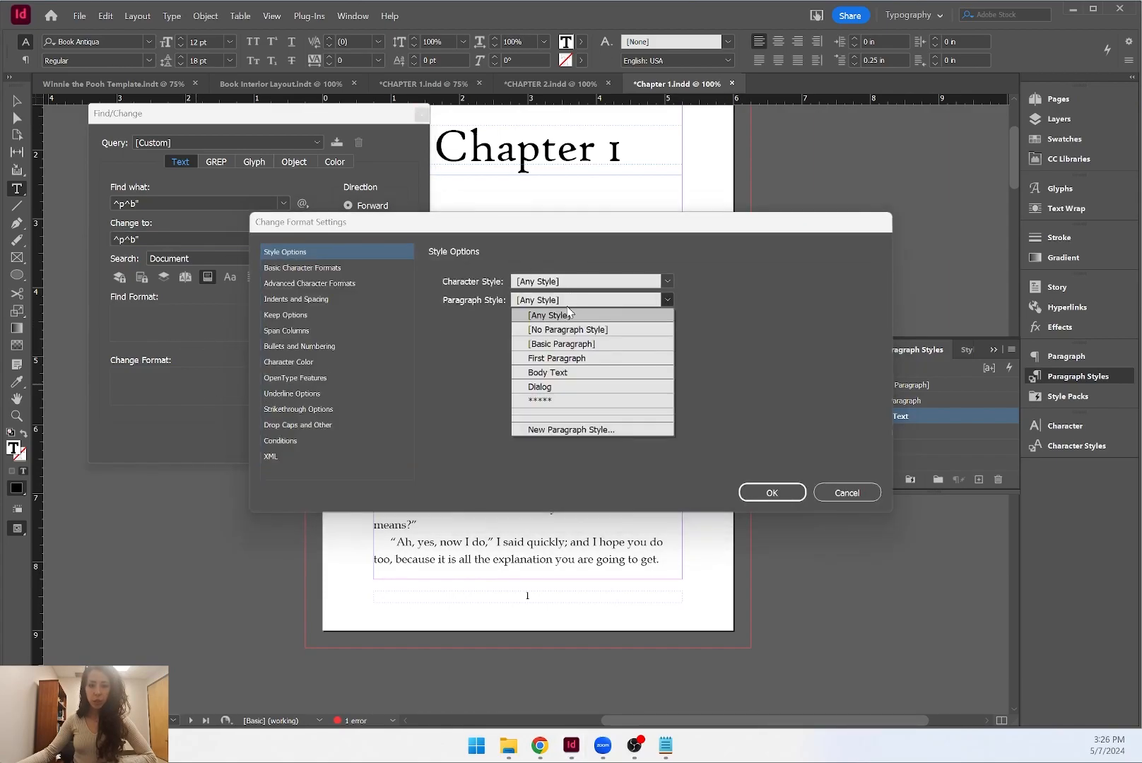
click(543, 386)
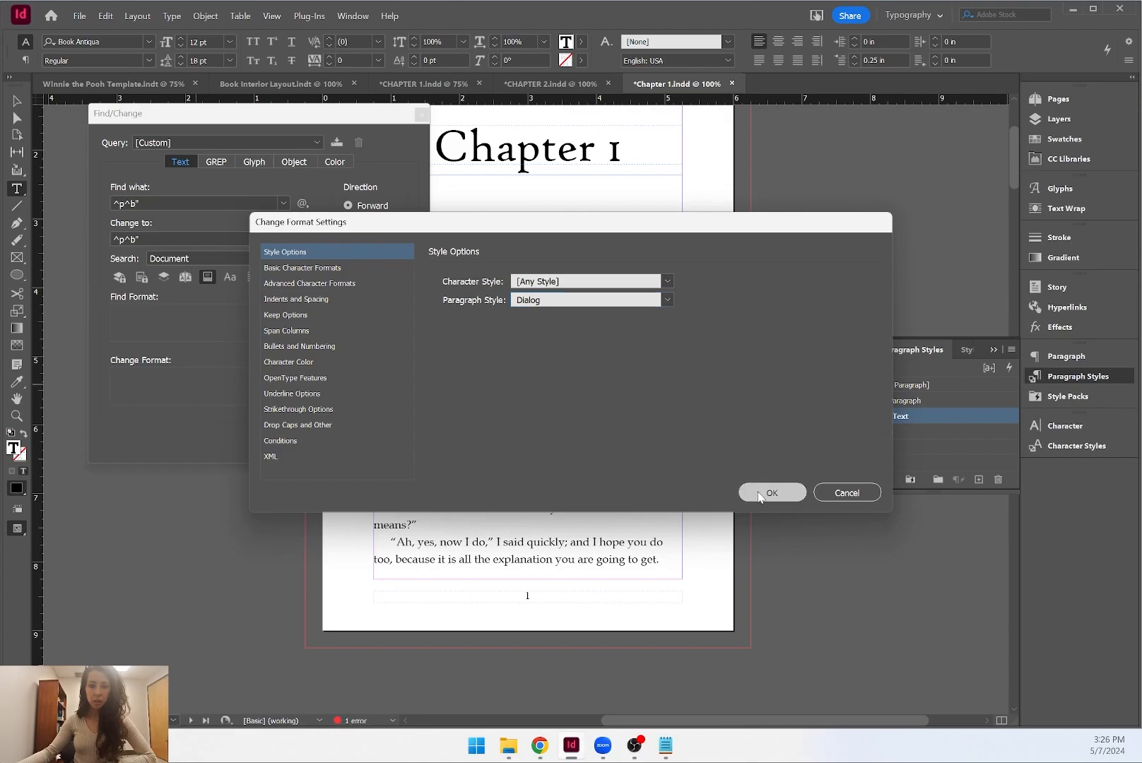
click(770, 492)
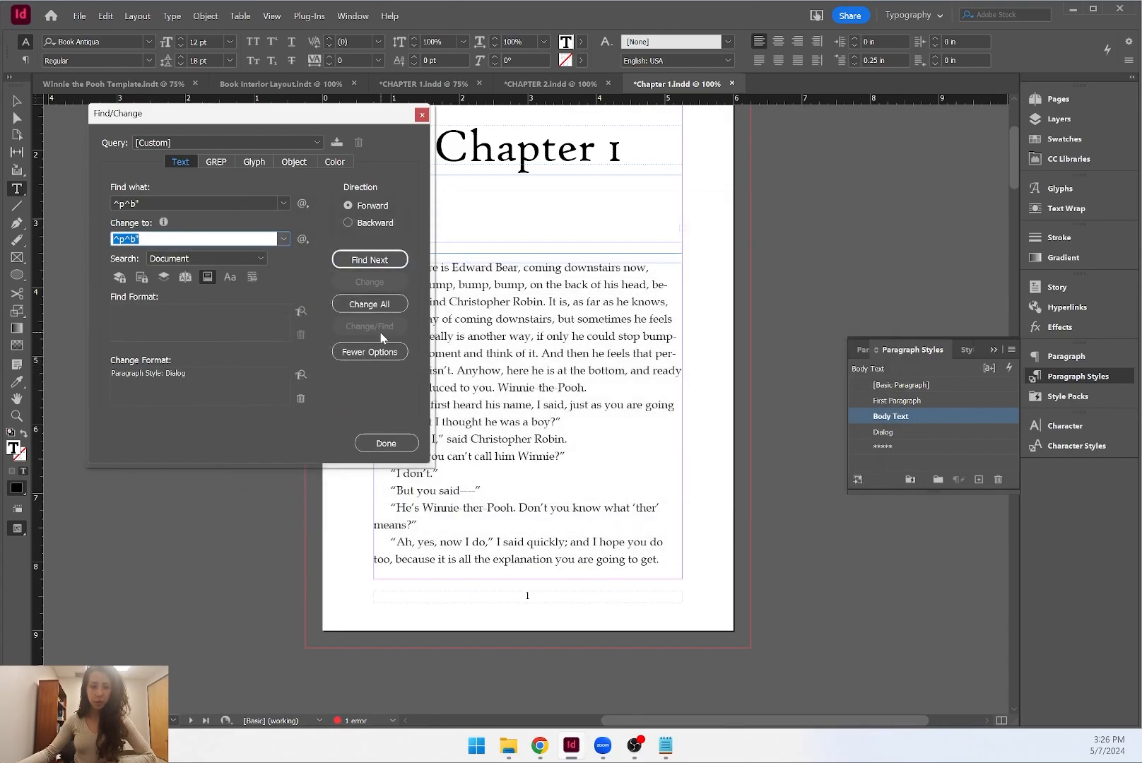
drag(364, 122, 274, 118)
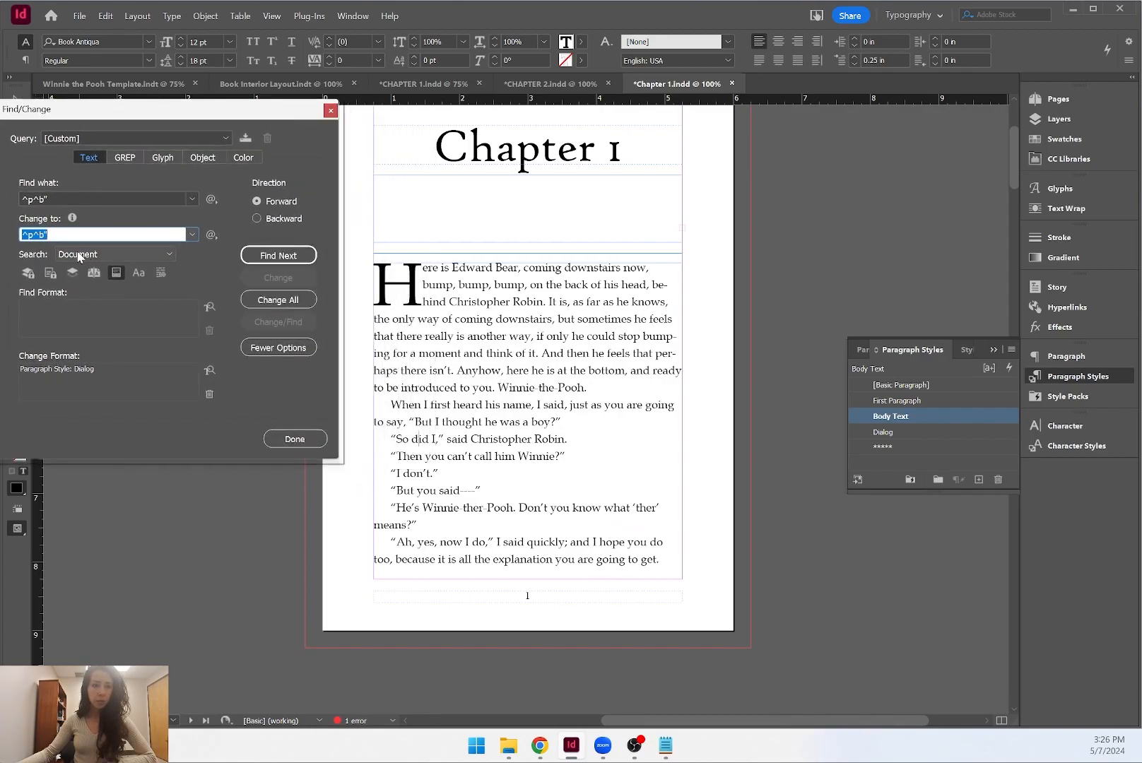
click(279, 299)
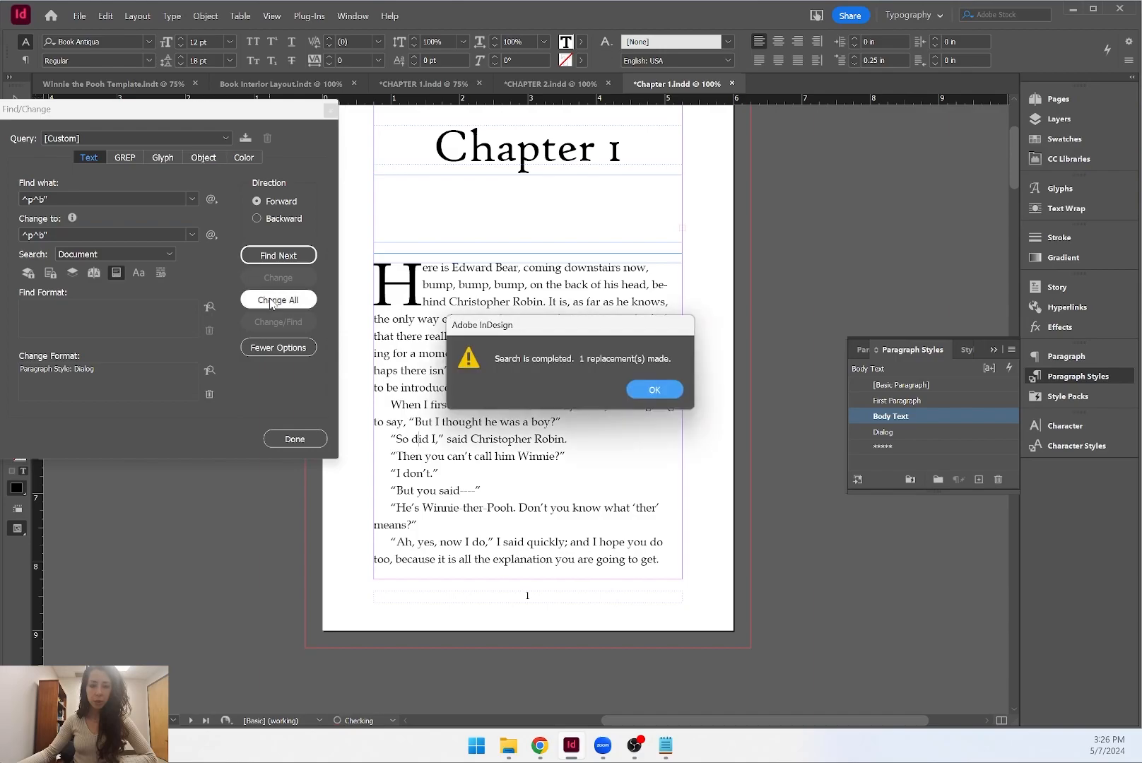
Shorten both the find text and the replacement text to a carriage return followed by a quotation mark (^b").
click(654, 391)
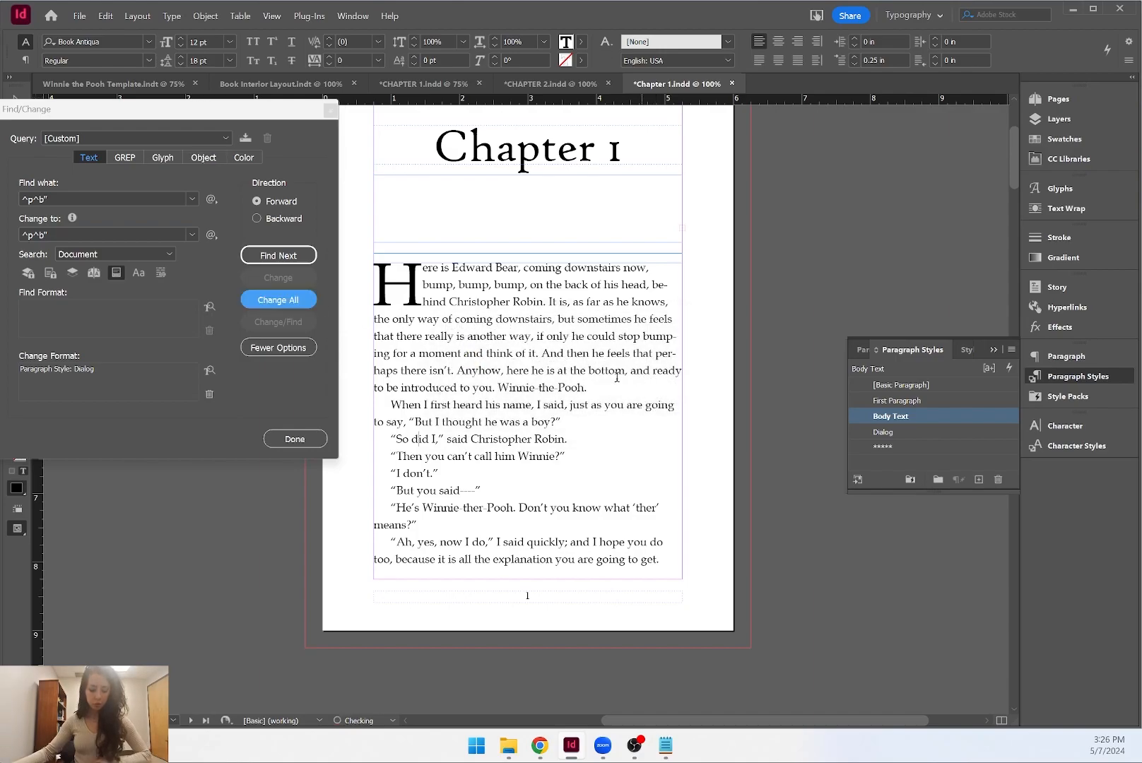
scroll(610, 377, down, 5)
scroll(612, 496, down, 1)
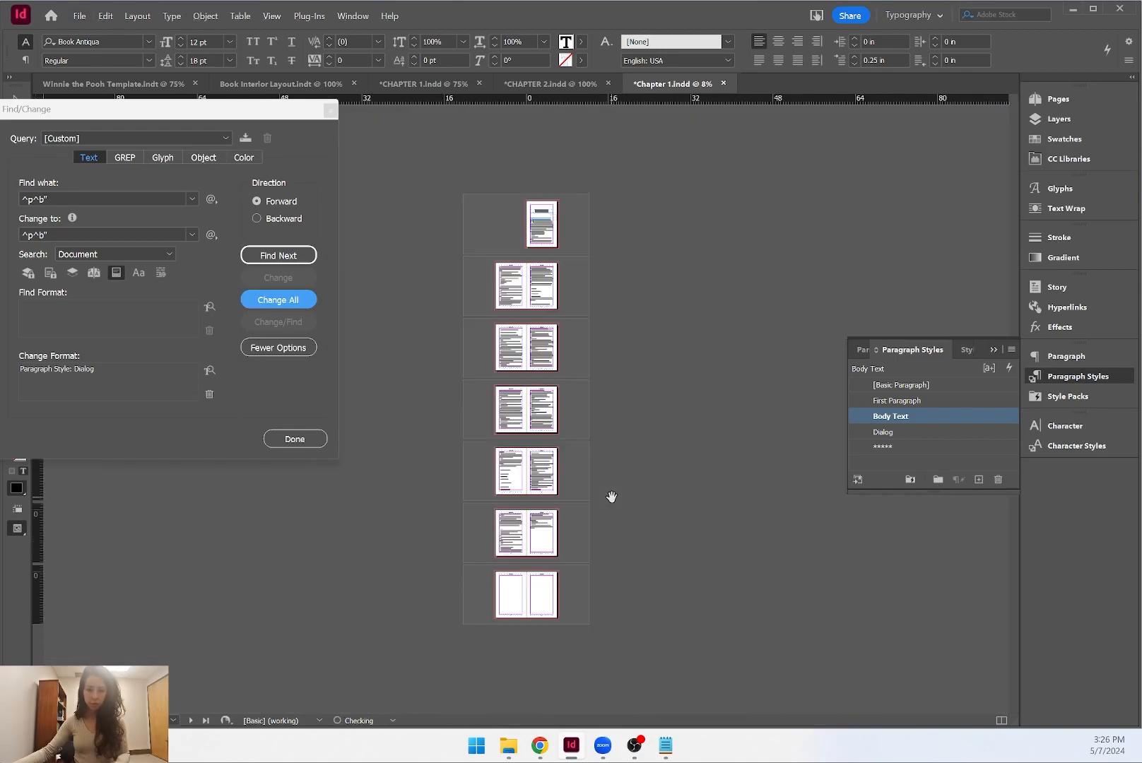
scroll(548, 427, up, 4)
click(33, 234)
key(BackSpace)
key(BackSpace)
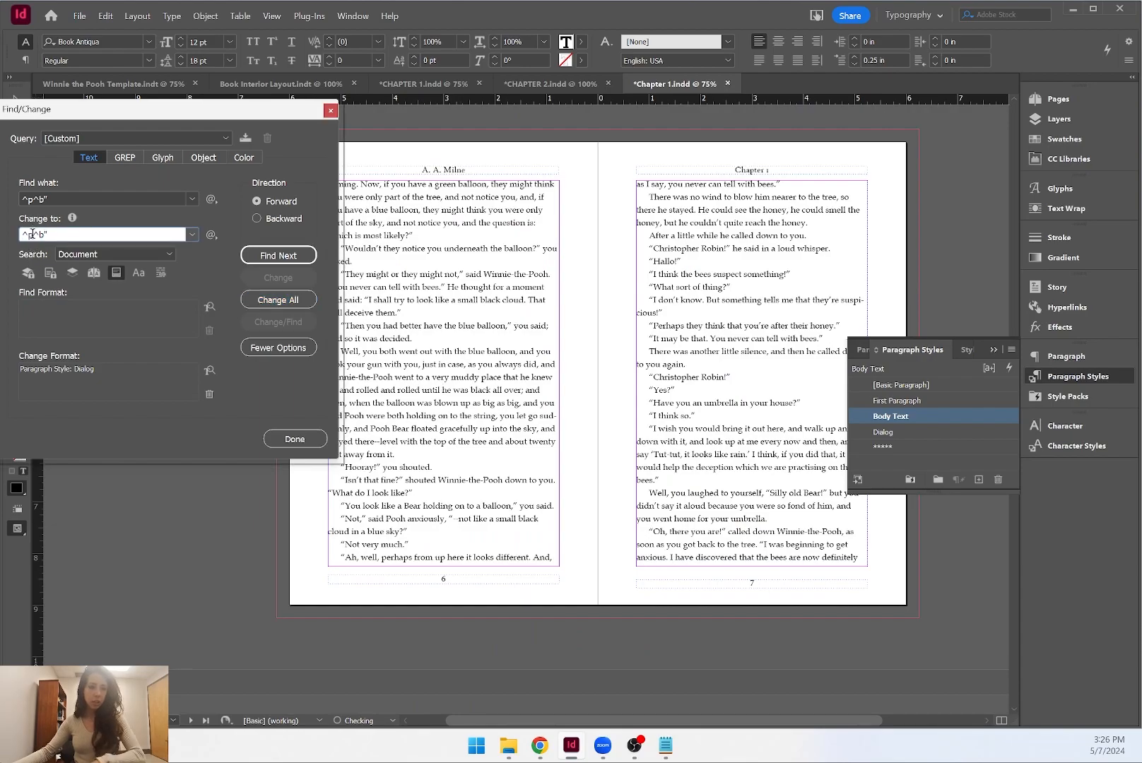
double_click(33, 201)
click(33, 201)
key(BackSpace)
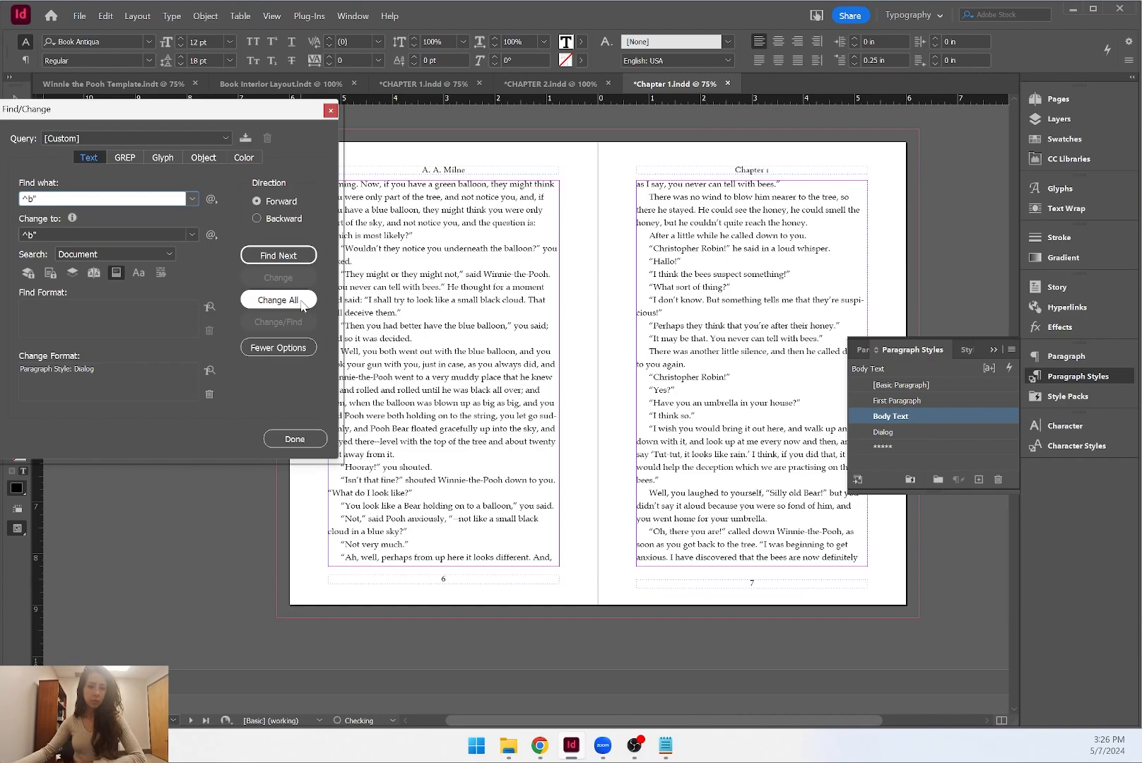
Change all ^b" matches in the document to the Dialog paragraph style and close Find/Change.
click(296, 300)
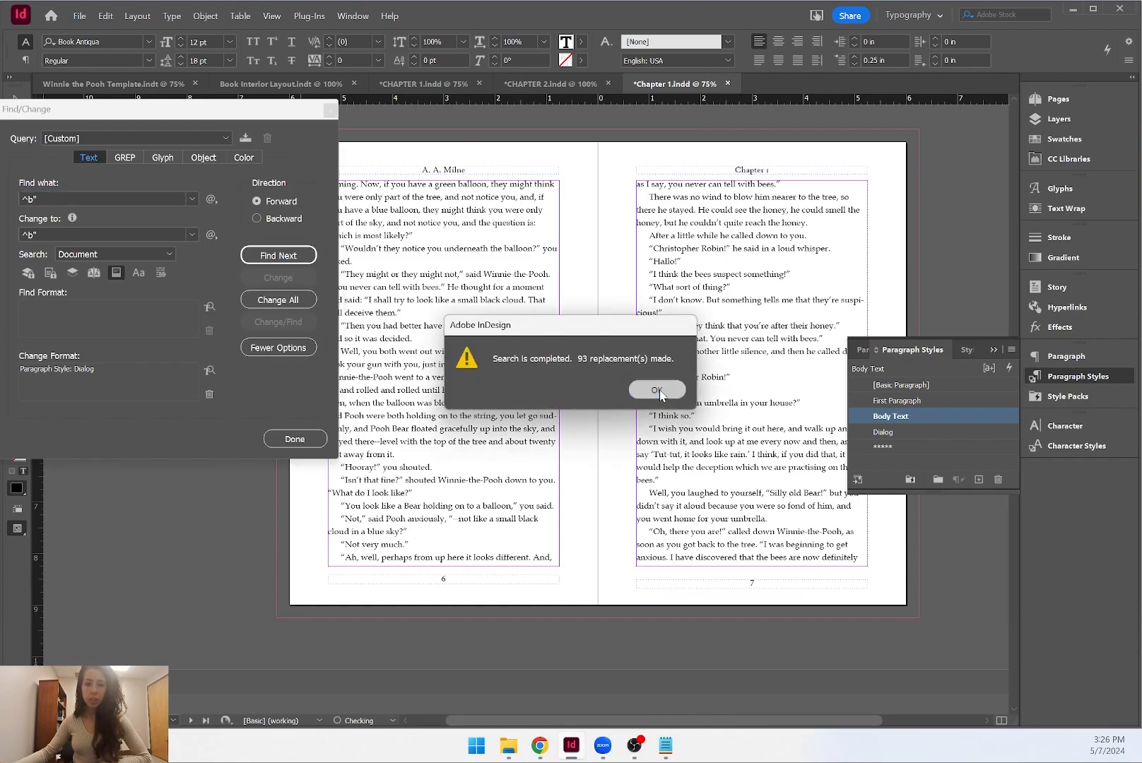
click(657, 390)
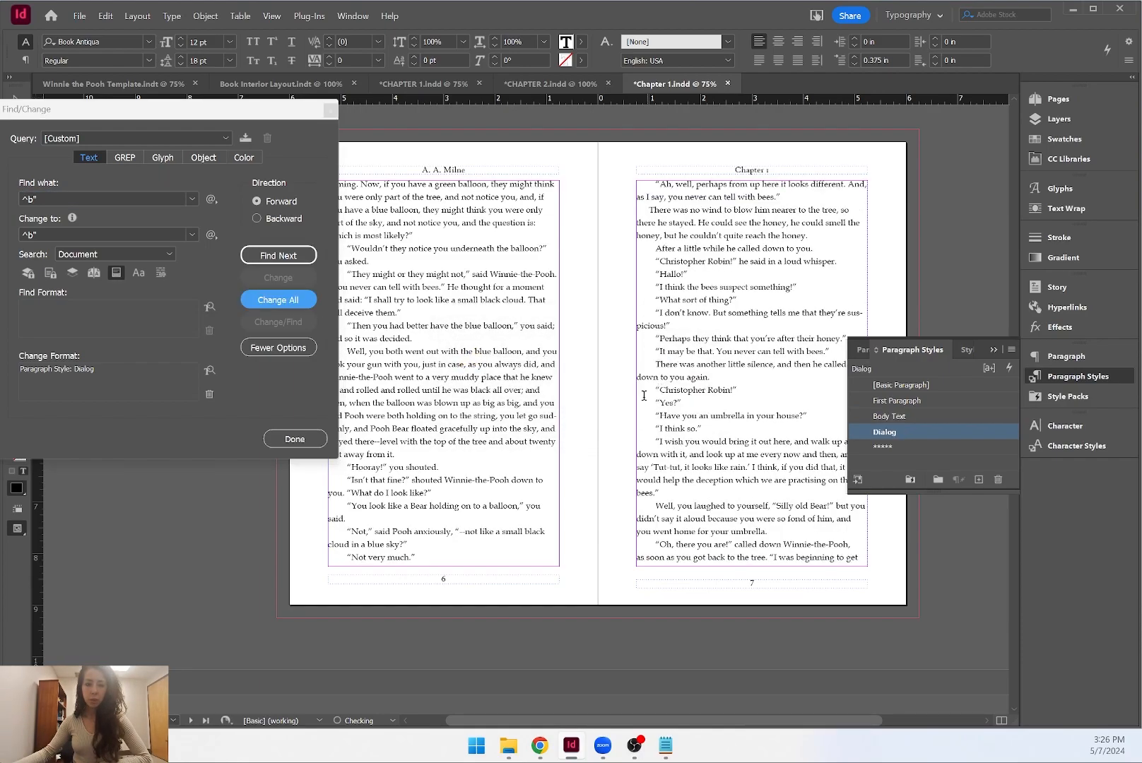
click(329, 110)
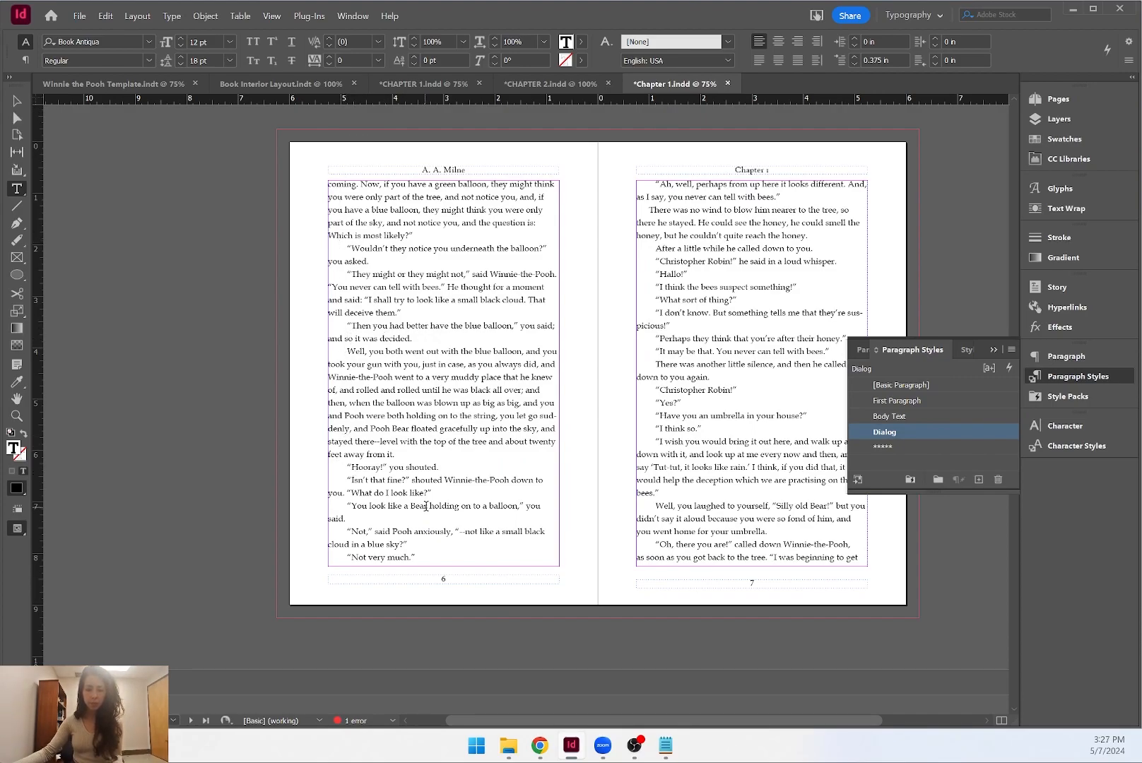
Remove the blank lines between the poem's first four lines on page 8, from "How sweet to be a Cloud" to "Always sings aloud.".
scroll(647, 309, down, 4)
scroll(648, 309, down, 5)
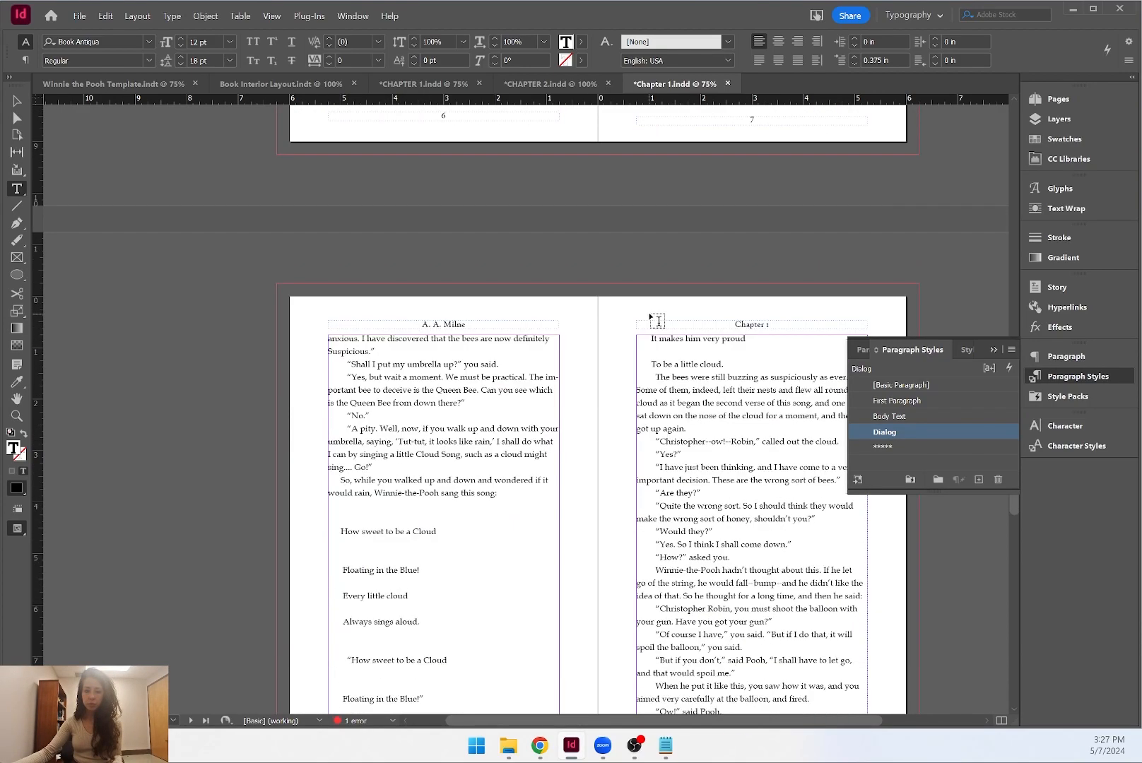
scroll(415, 285, down, 2)
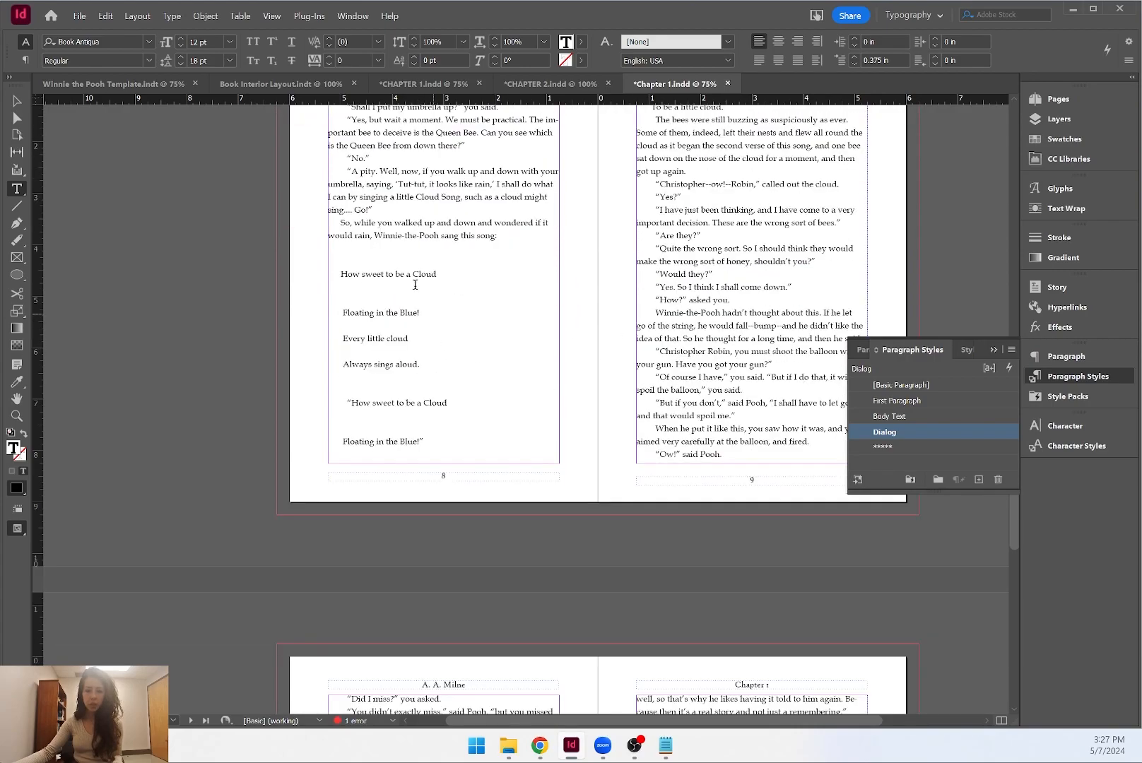
click(356, 255)
click(361, 288)
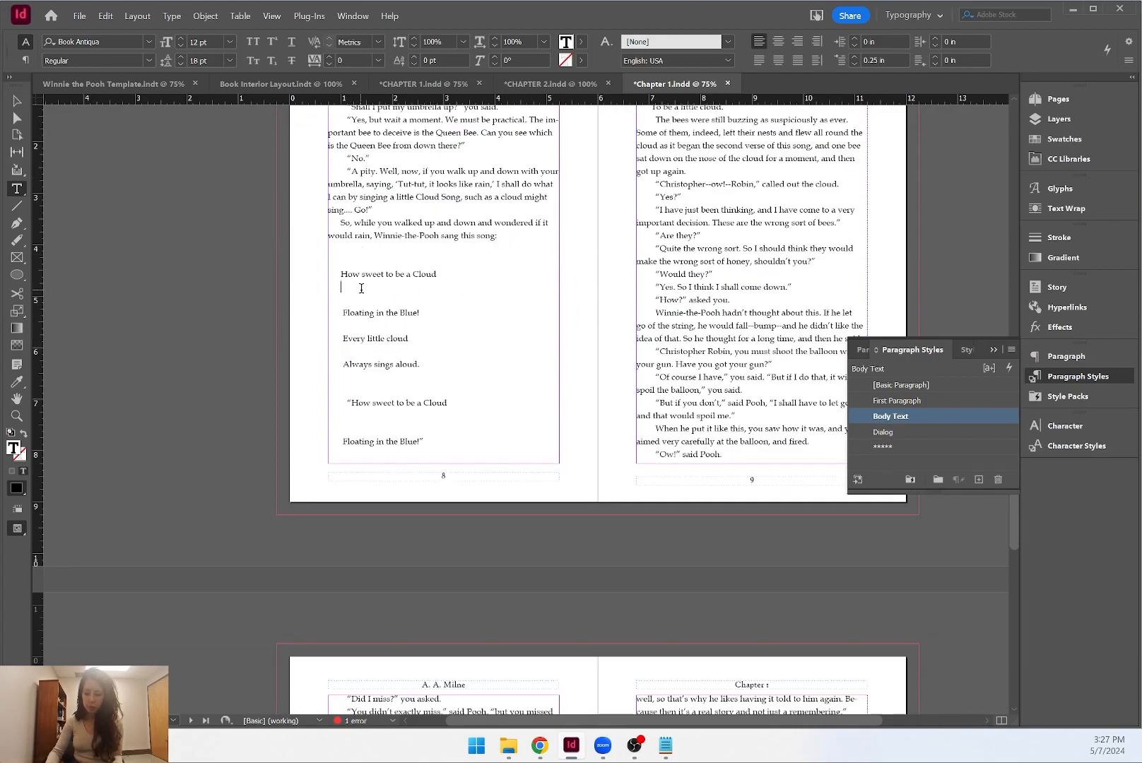
key(BackSpace)
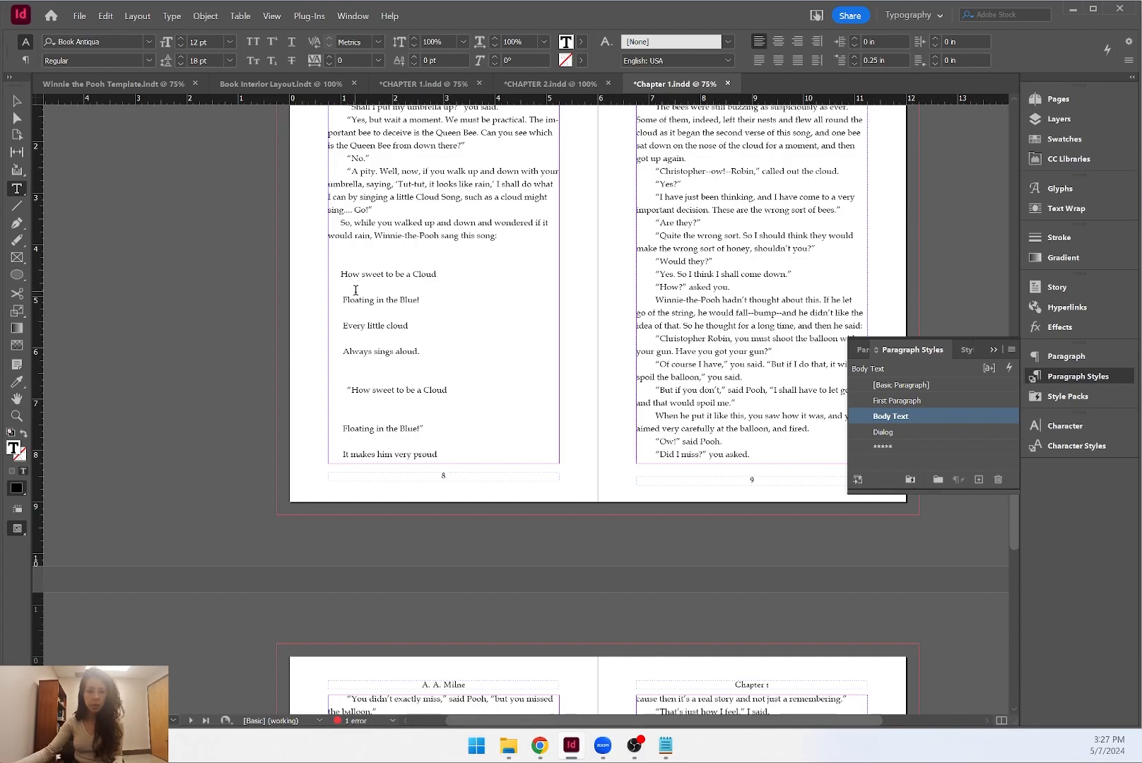
key(BackSpace)
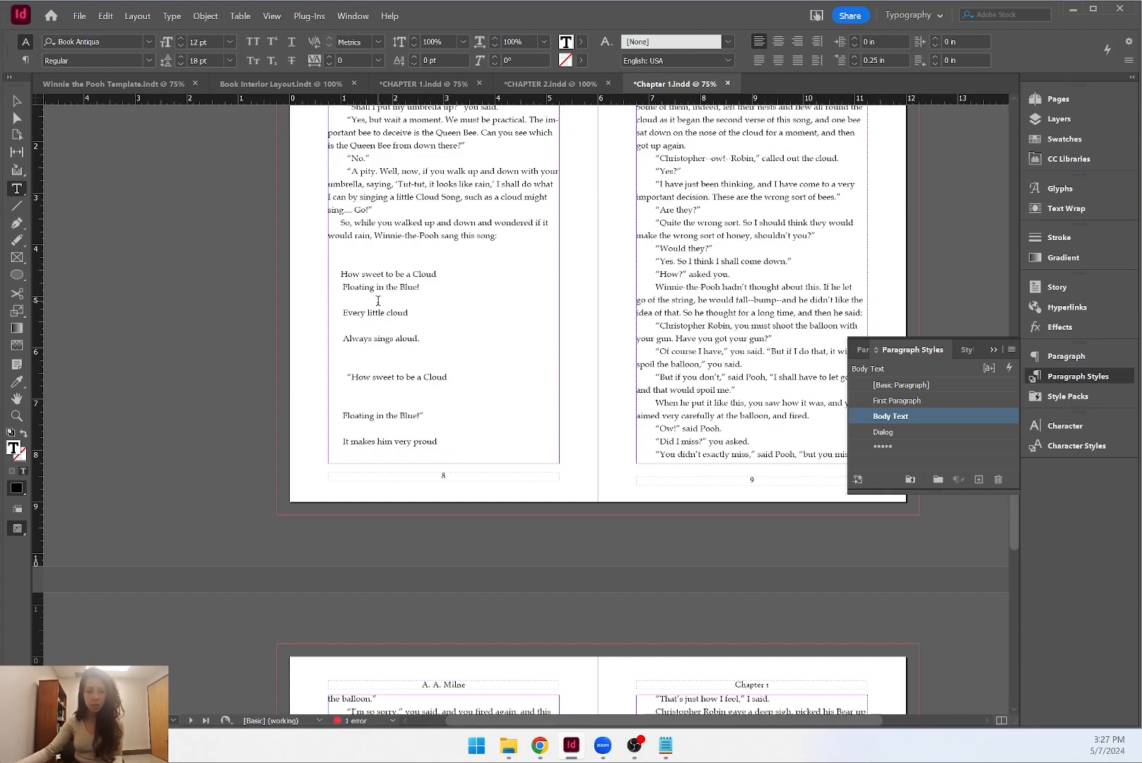
click(378, 300)
key(BackSpace)
click(380, 311)
key(BackSpace)
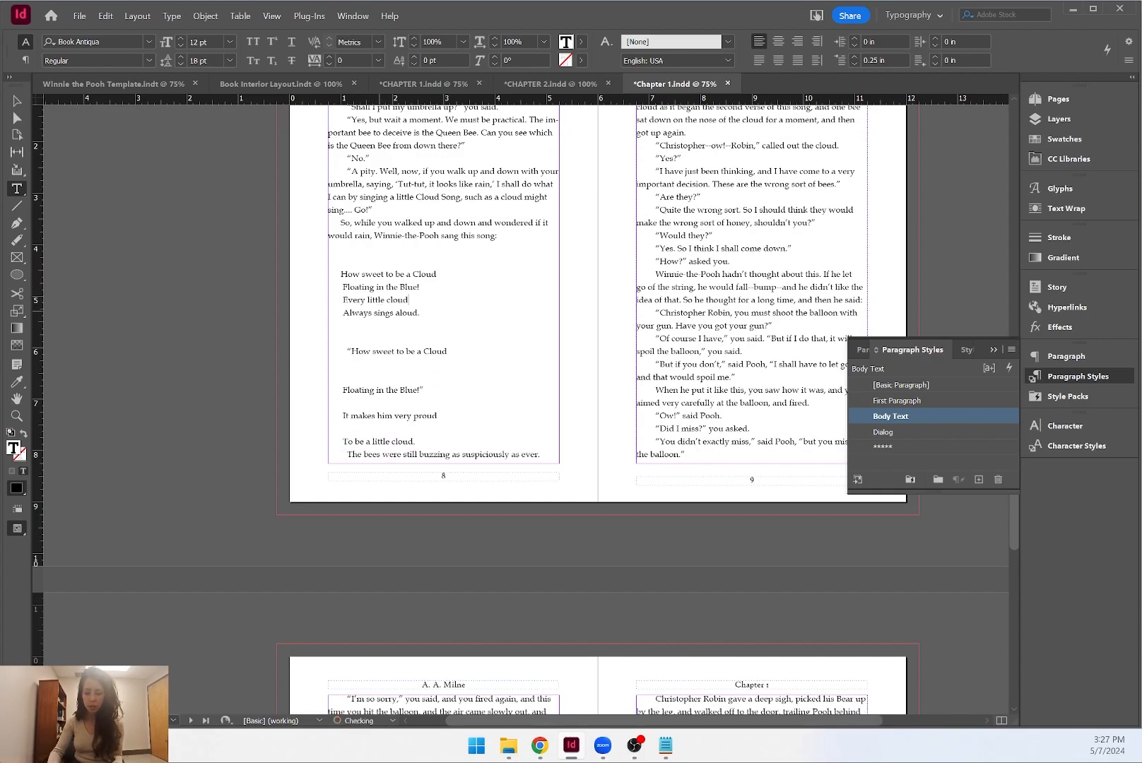
Remove the blank lines before and after the poem's second "How sweet to be a Cloud" line.
key(BackSpace)
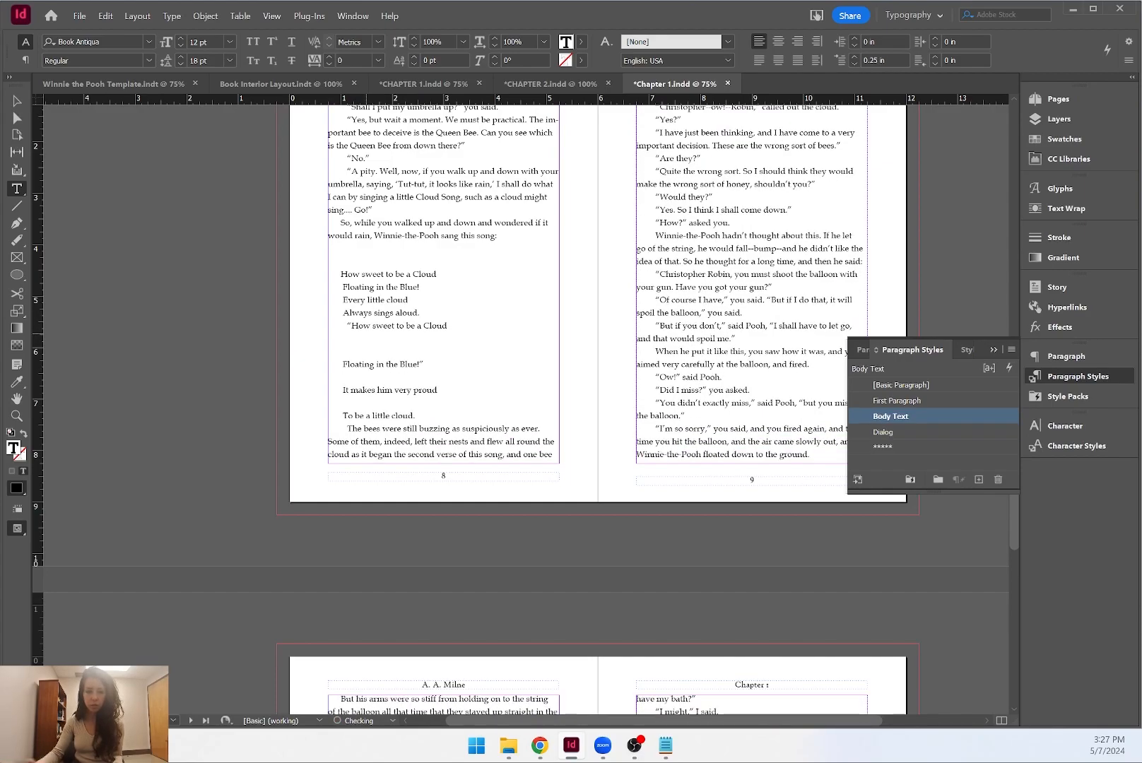
key(Return)
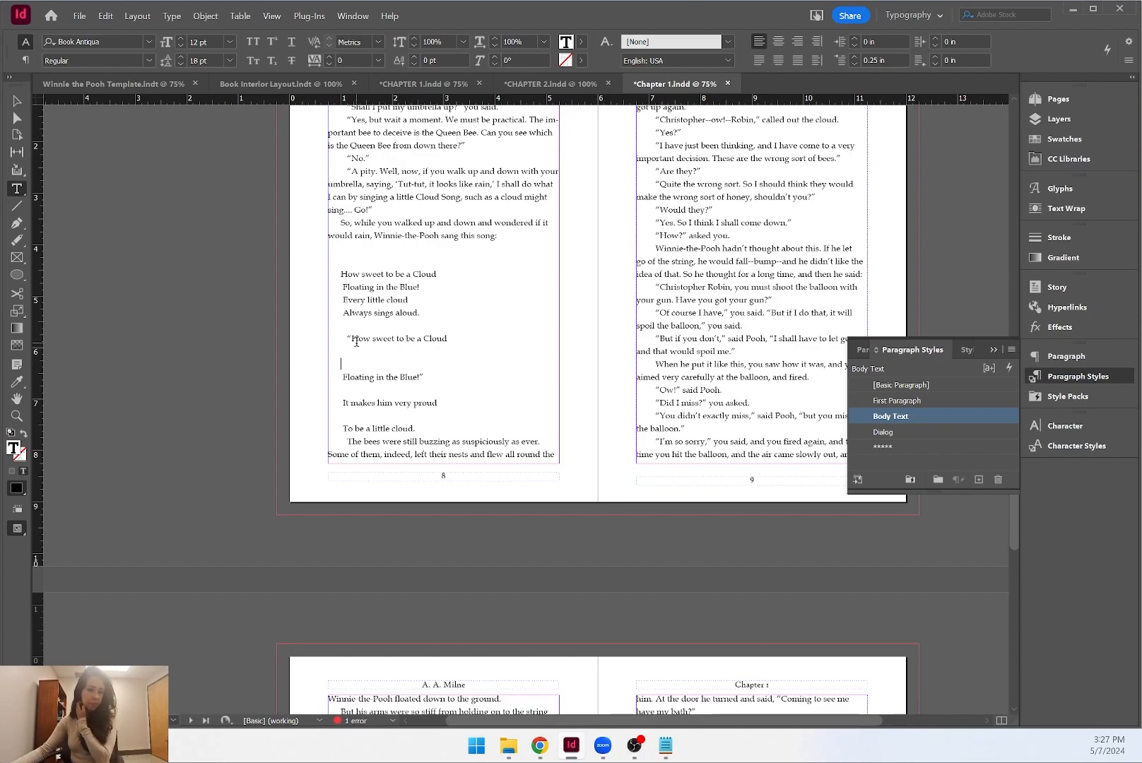
key(BackSpace)
key(BackSpace)
click(388, 330)
key(BackSpace)
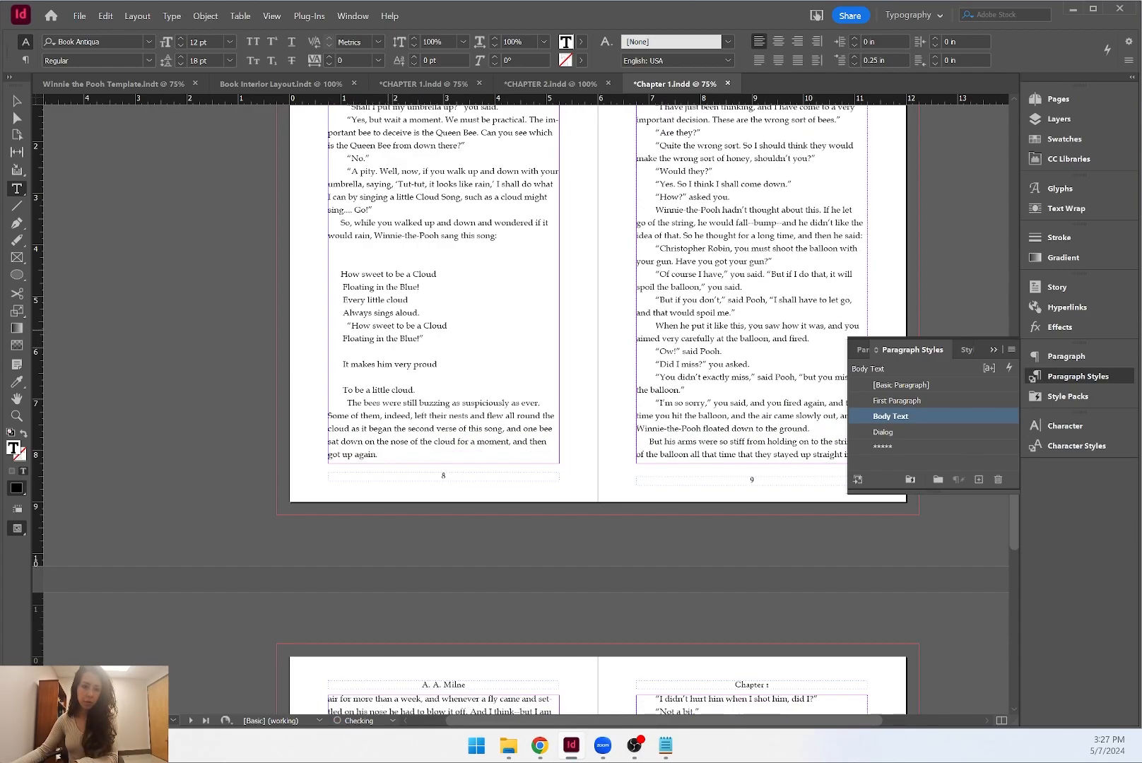
Remove the blank lines around "It makes him very proud" and insert one blank line before "The bees were still buzzing".
click(362, 363)
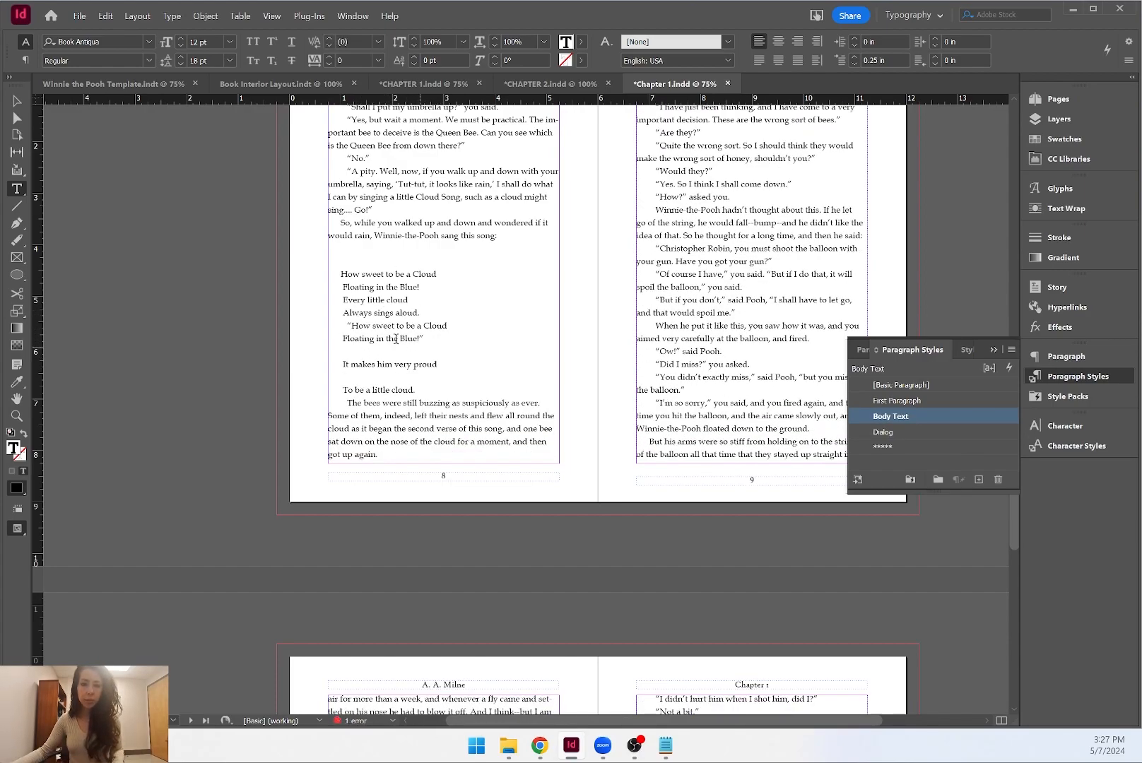
scroll(359, 330, up, 1)
click(384, 361)
key(BackSpace)
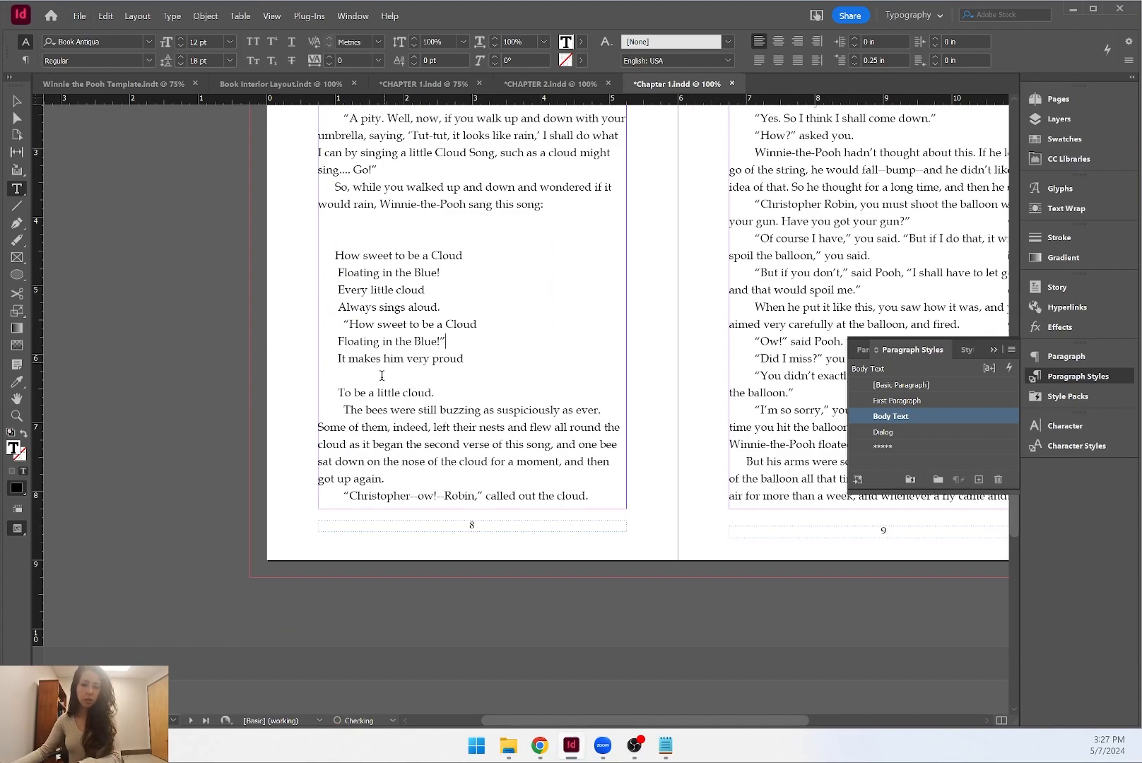
click(382, 374)
key(BackSpace)
click(467, 378)
key(Return)
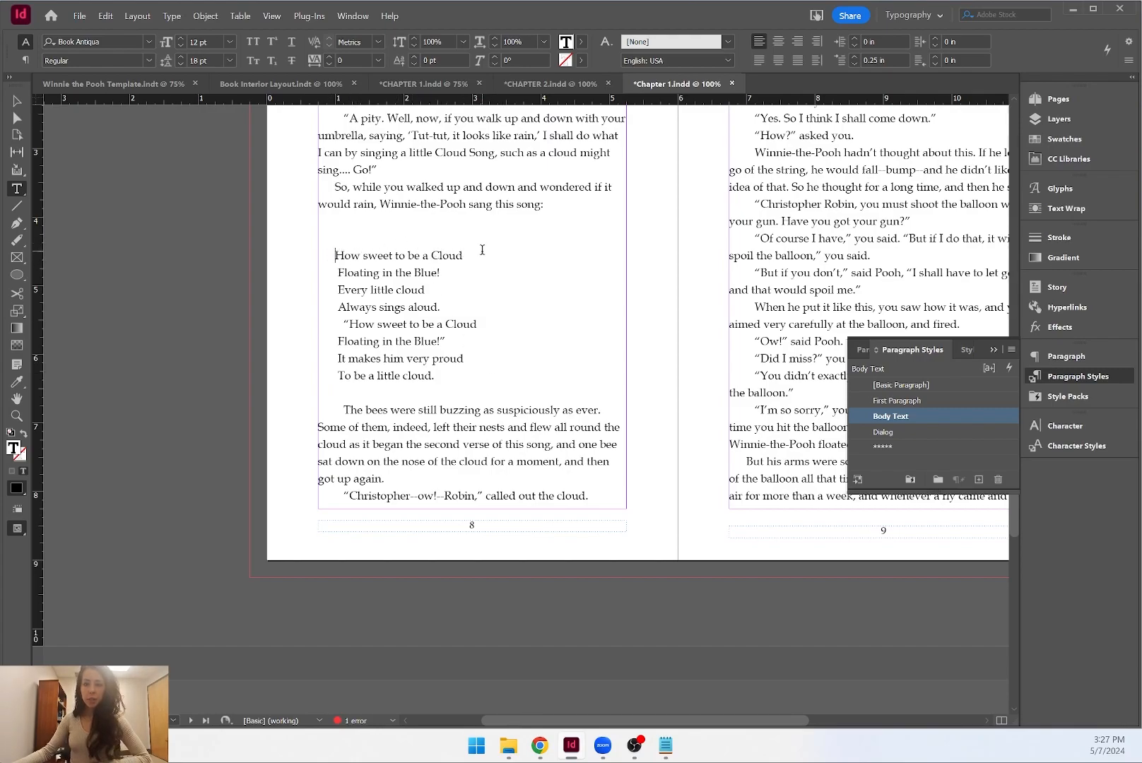
Set the left indent of the poem's first line, "How sweet to be a Cloud", to 0.25 in.
drag(337, 252, 520, 377)
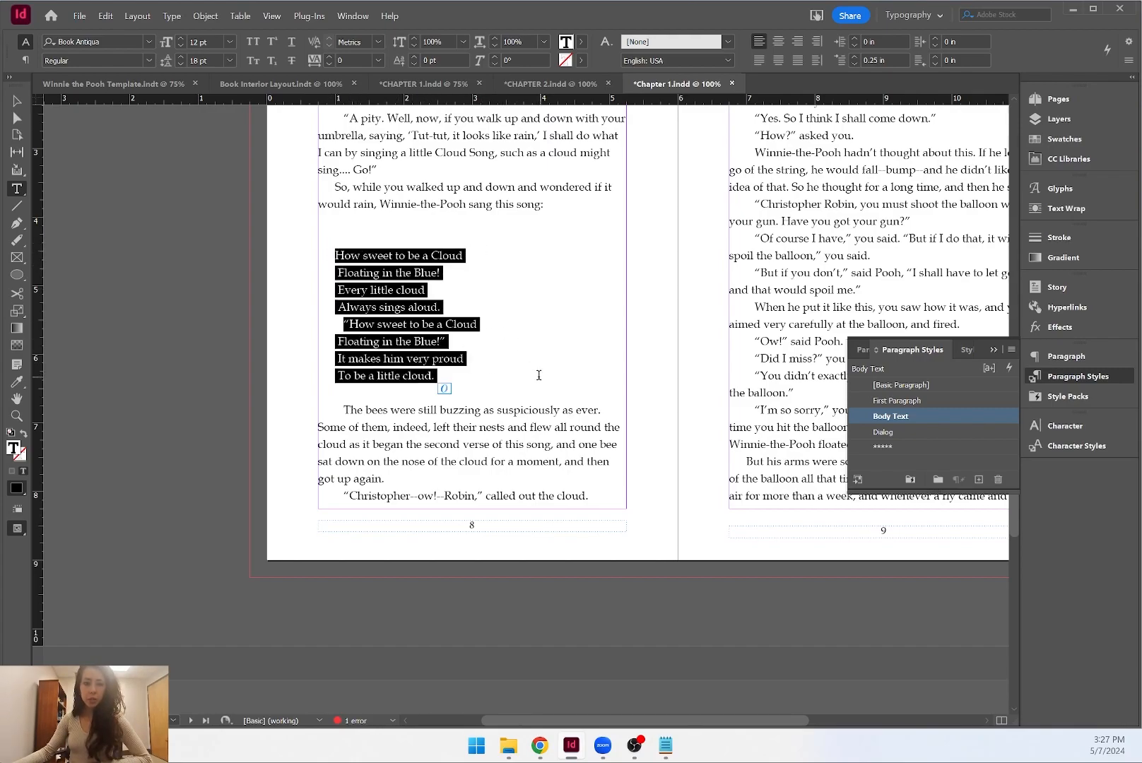
click(396, 256)
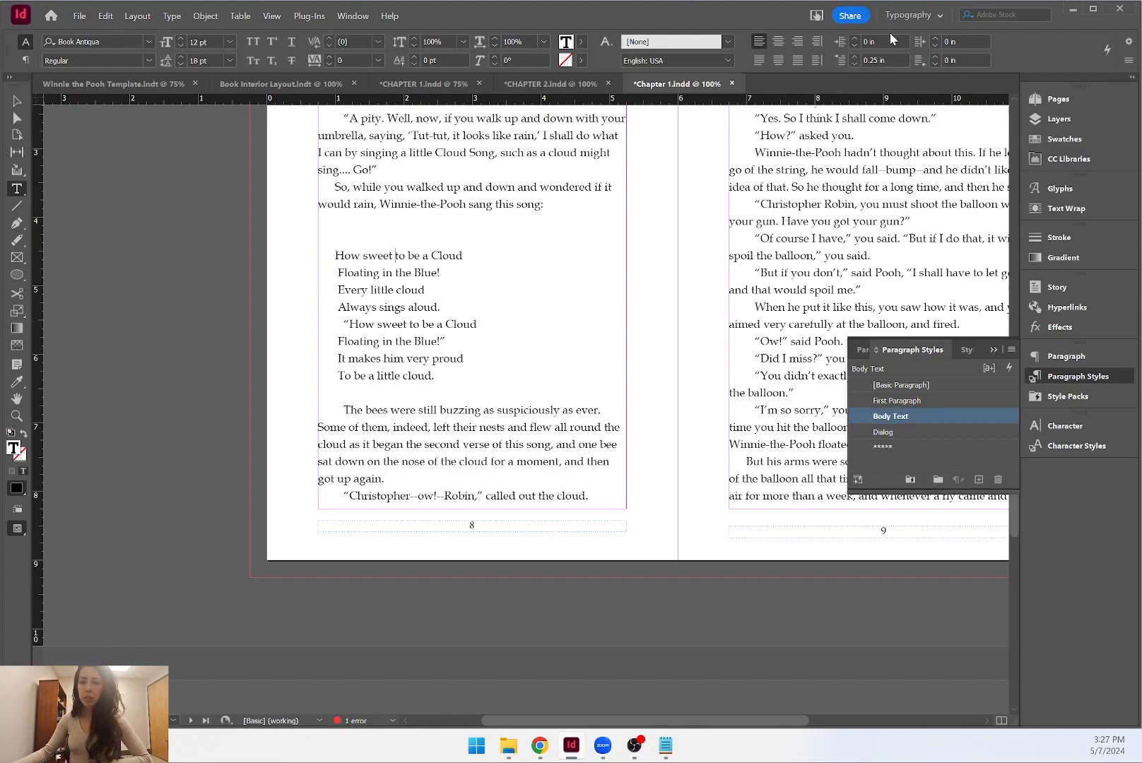
click(857, 40)
click(857, 38)
click(854, 38)
click(854, 38)
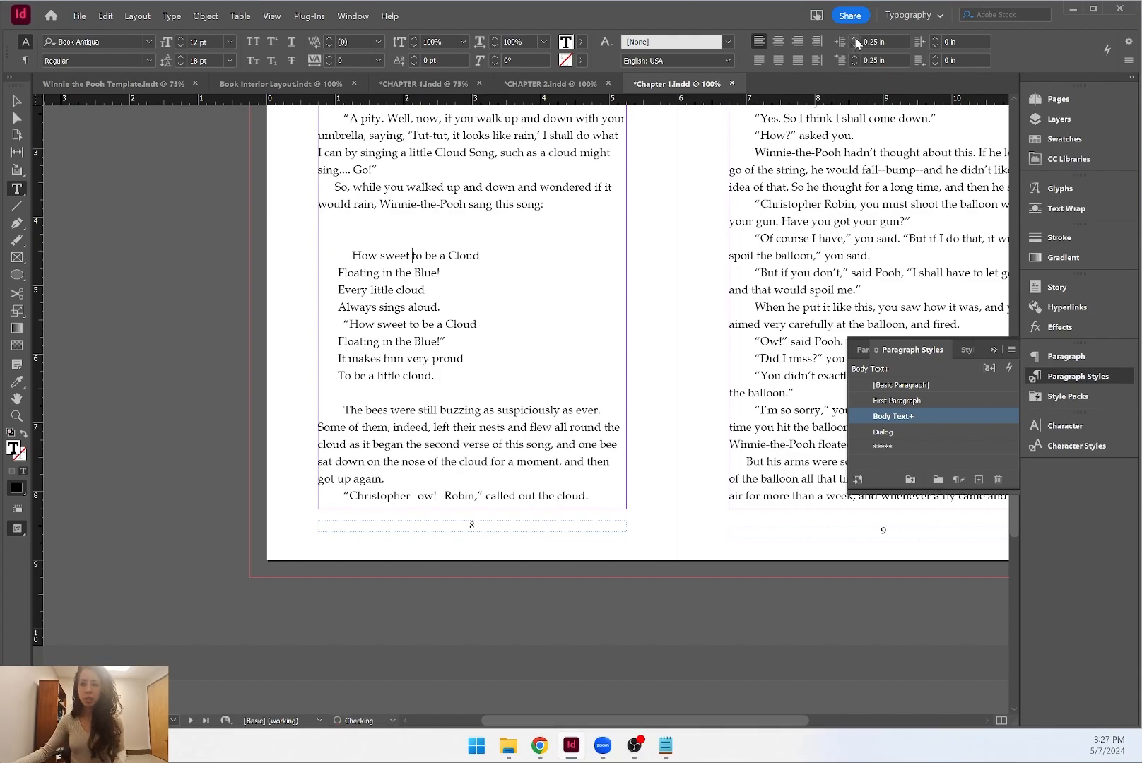
Join and re-break each following poem line, without its leading space, so all lines take the first line's 0.25 in left indent.
key(Delete)
key(Return)
click(494, 276)
key(Delete)
key(Return)
click(499, 291)
key(Delete)
key(Return)
click(501, 309)
key(Delete)
key(Return)
click(497, 324)
key(Delete)
key(Return)
click(498, 342)
key(Delete)
key(Return)
click(502, 359)
key(Delete)
key(Return)
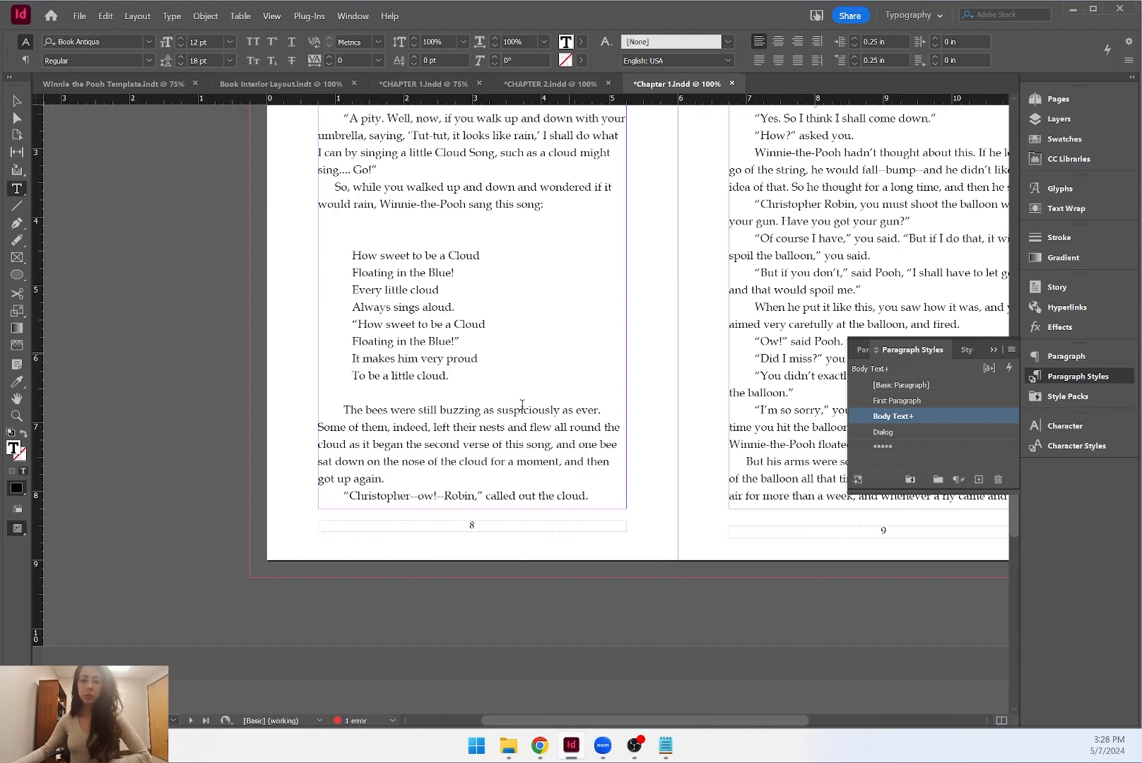
Try small caps on the eight poem lines and switch them off again.
drag(539, 384, 319, 255)
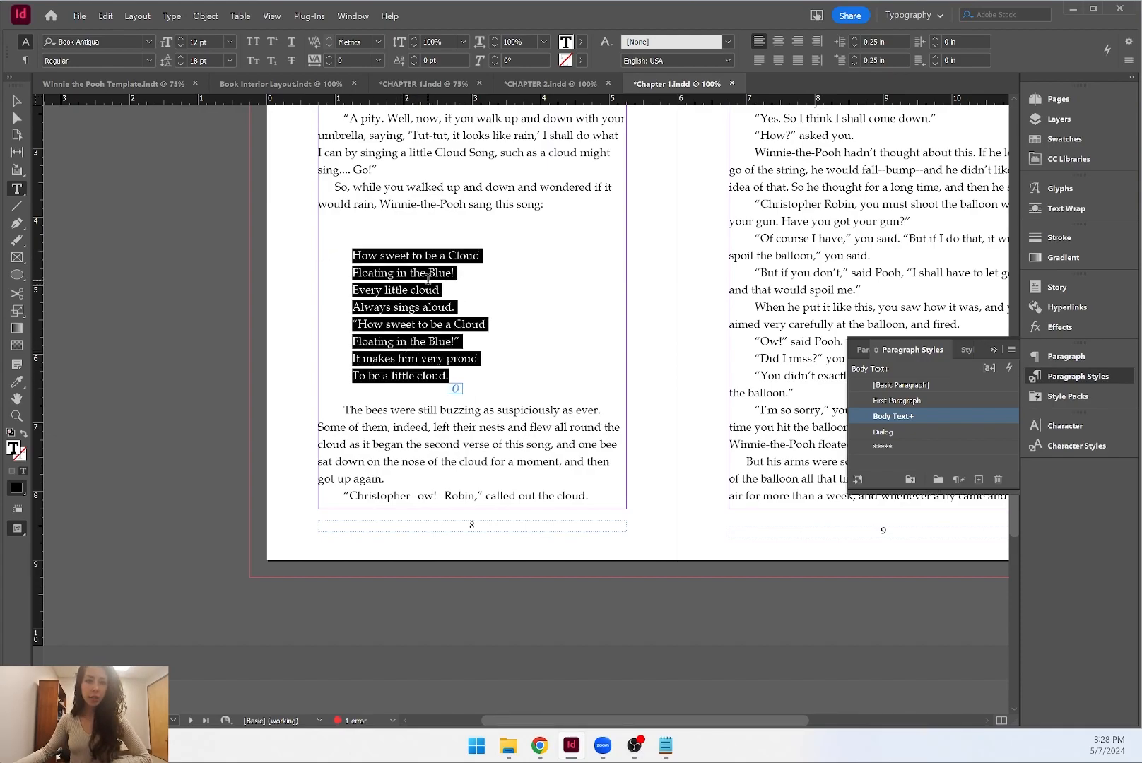
click(253, 62)
click(422, 272)
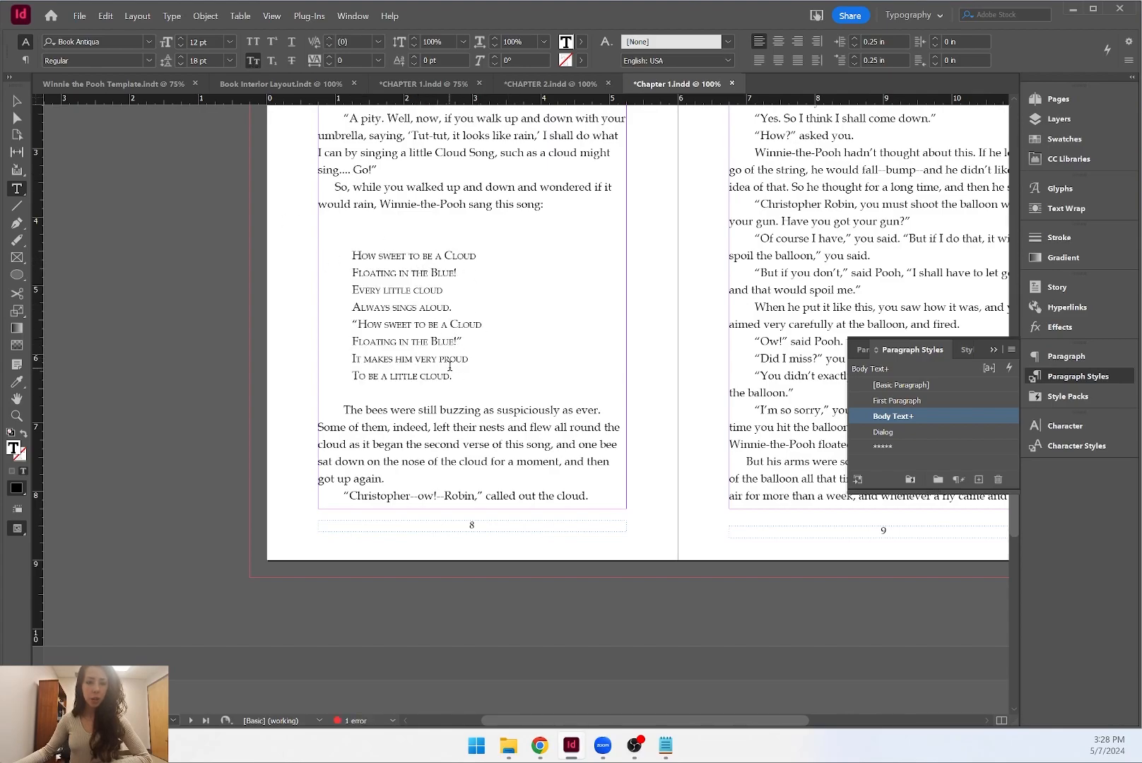
drag(456, 378, 352, 256)
click(253, 61)
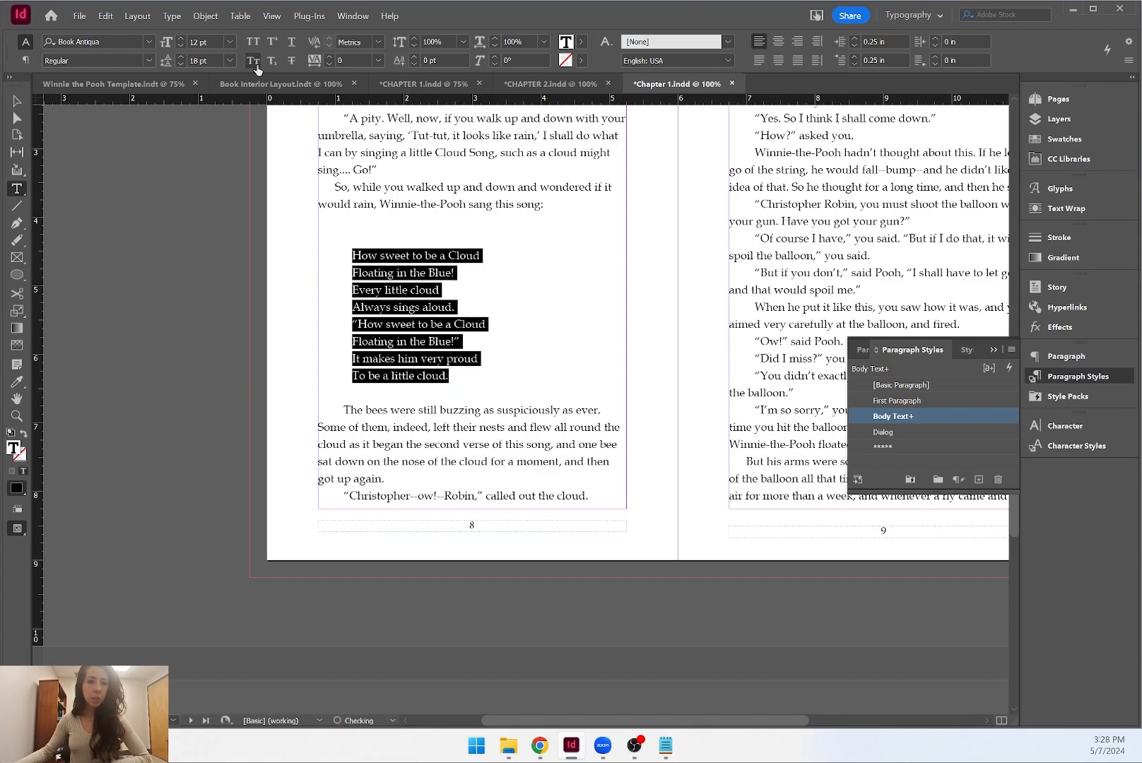
Set the font style of the eight poem lines to Italic.
click(151, 61)
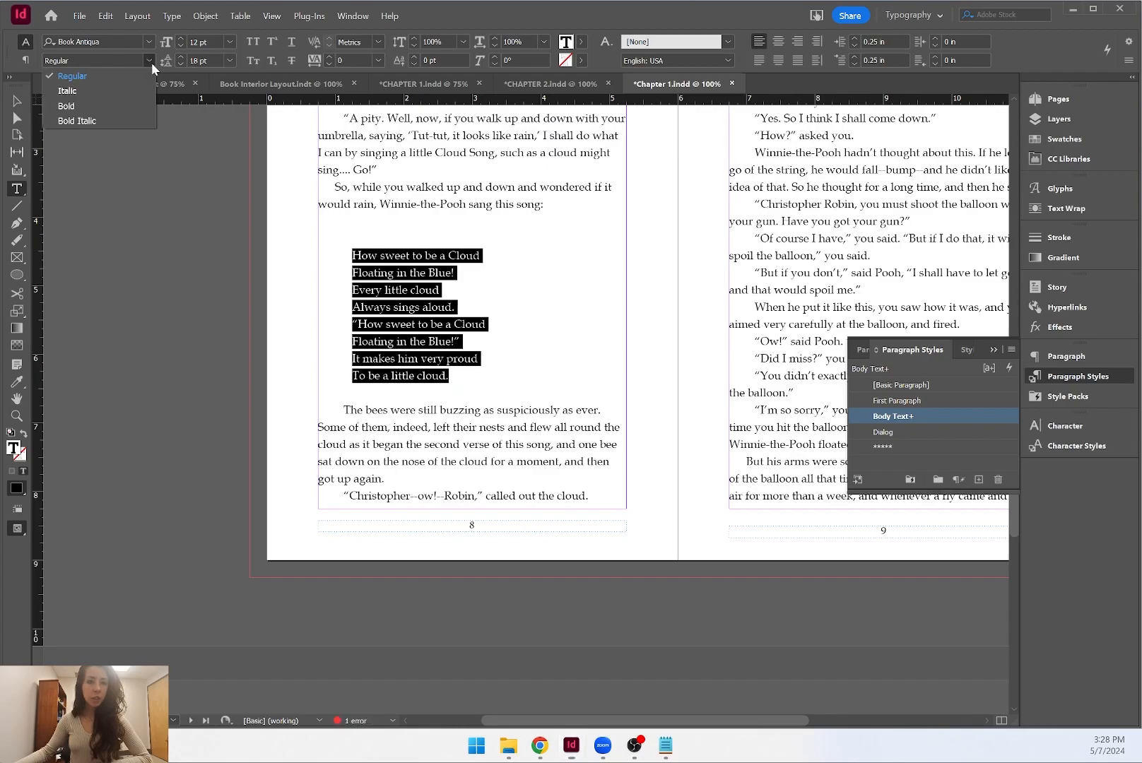
click(123, 89)
click(499, 322)
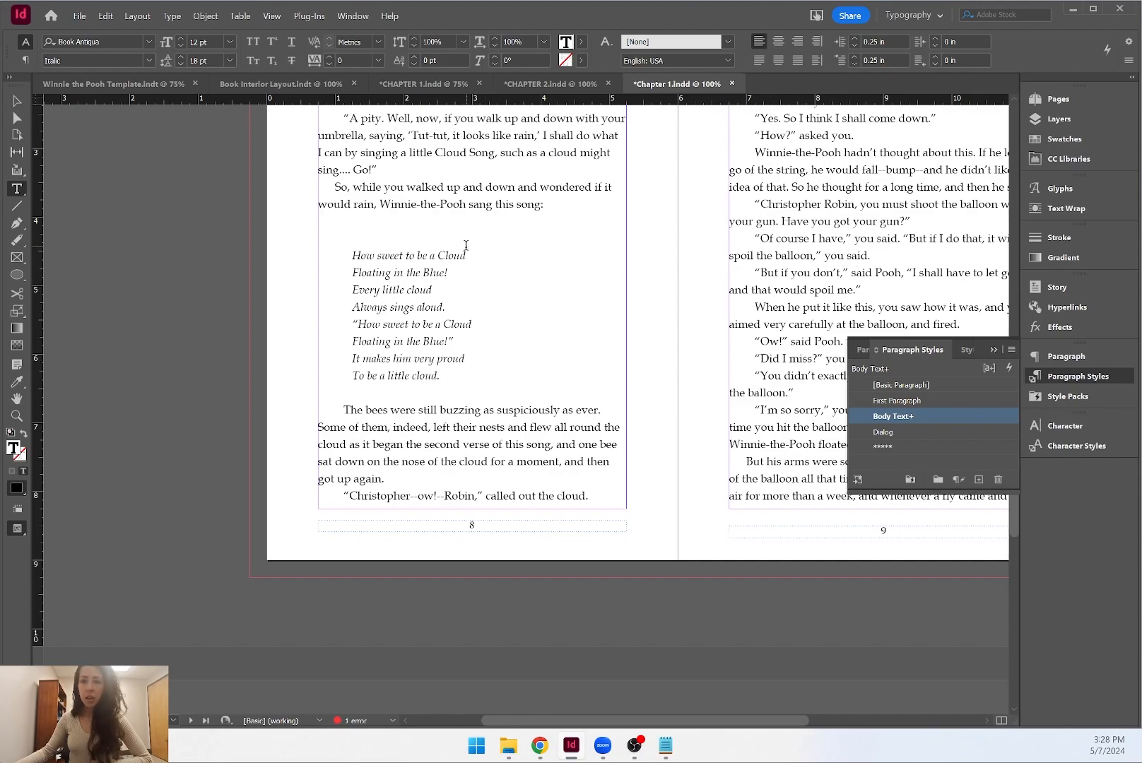
Set a 0.25 in right indent at the current poem line and 20 pt leading for all eight poem lines.
click(933, 39)
click(932, 39)
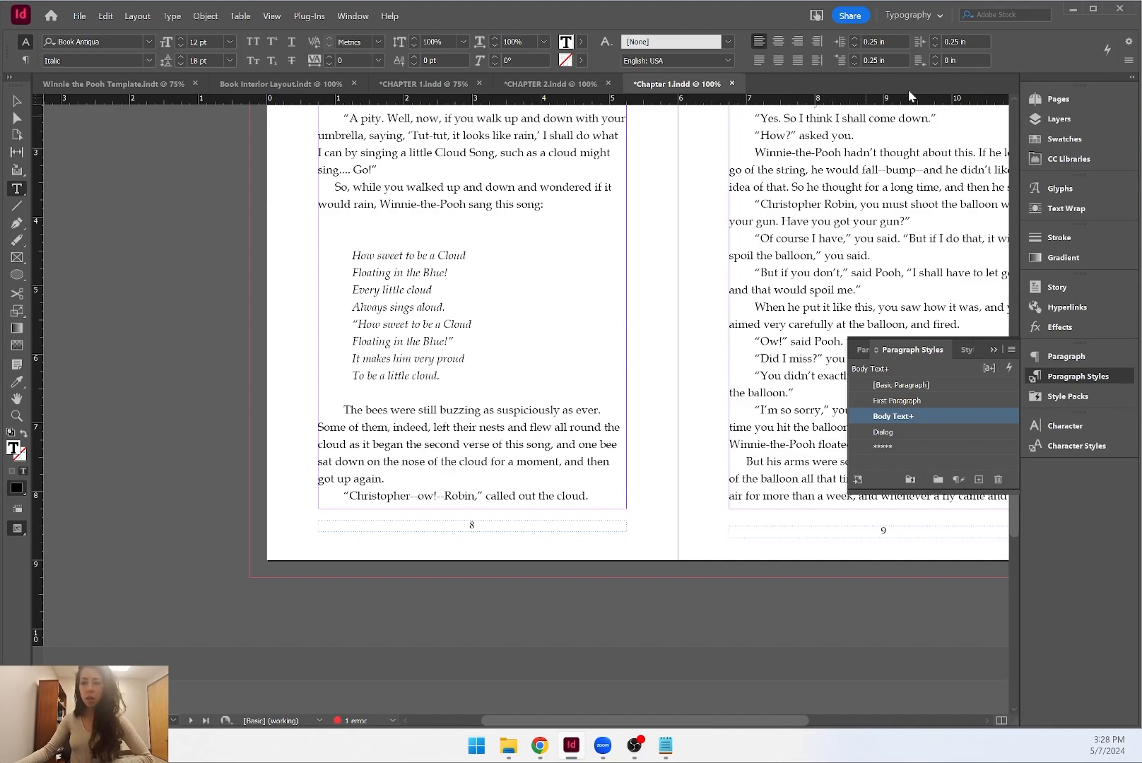
drag(449, 374, 351, 253)
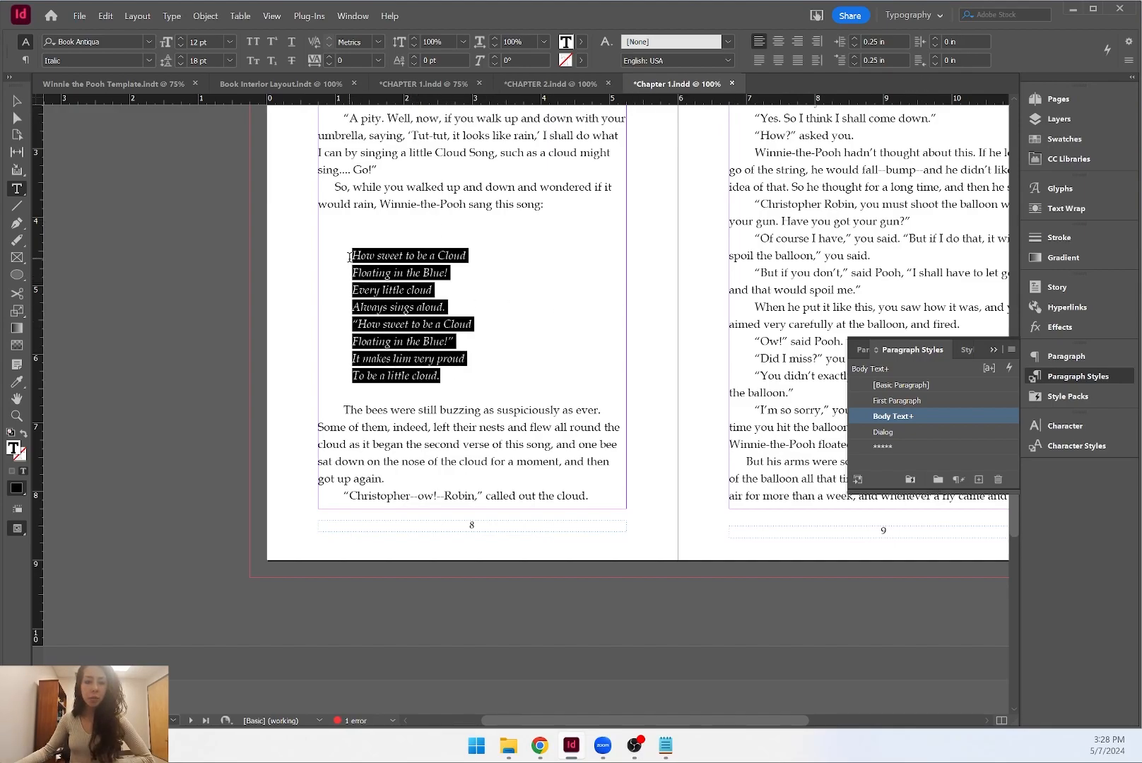
click(182, 57)
click(183, 55)
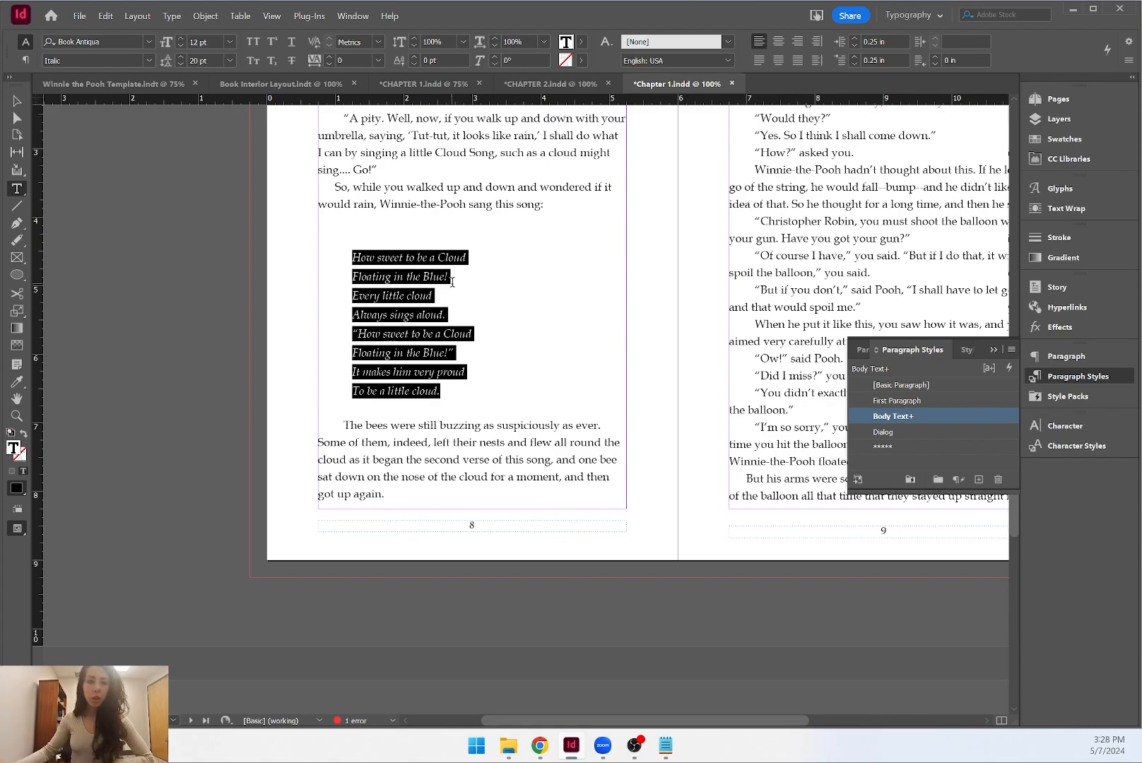
click(508, 323)
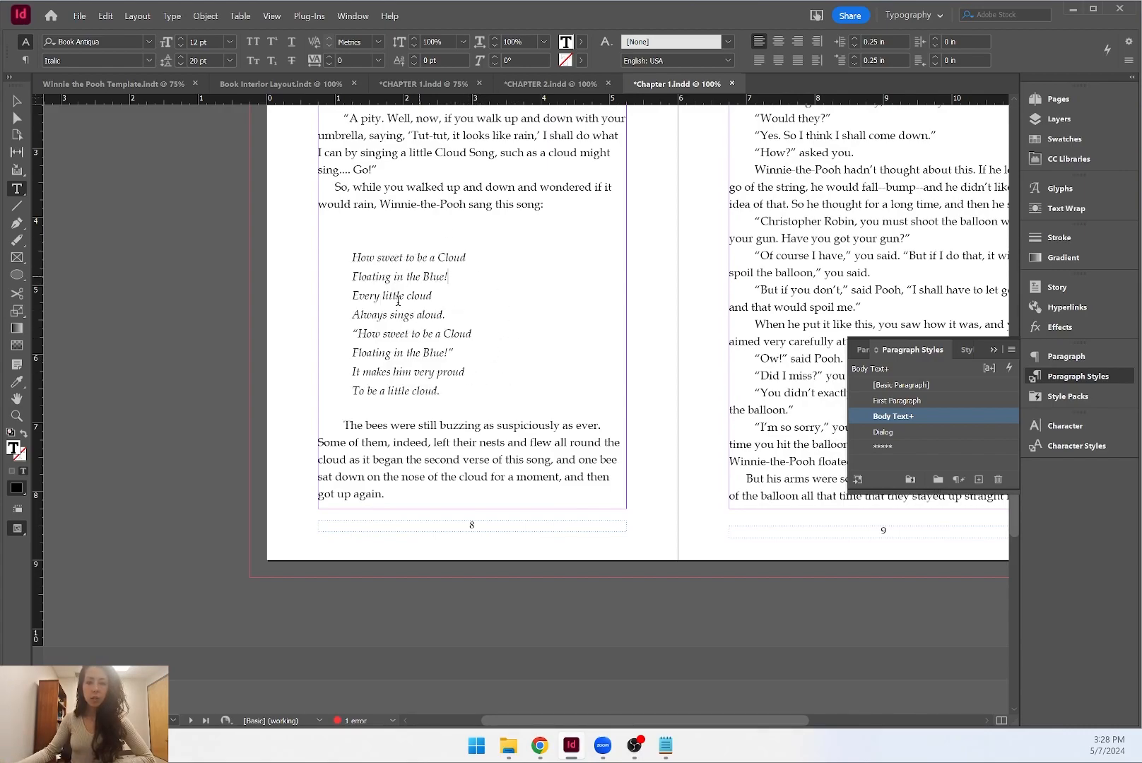
Create a new paragraph style from the eight formatted poem lines and name it Poems.
drag(453, 389, 352, 256)
click(981, 480)
click(913, 431)
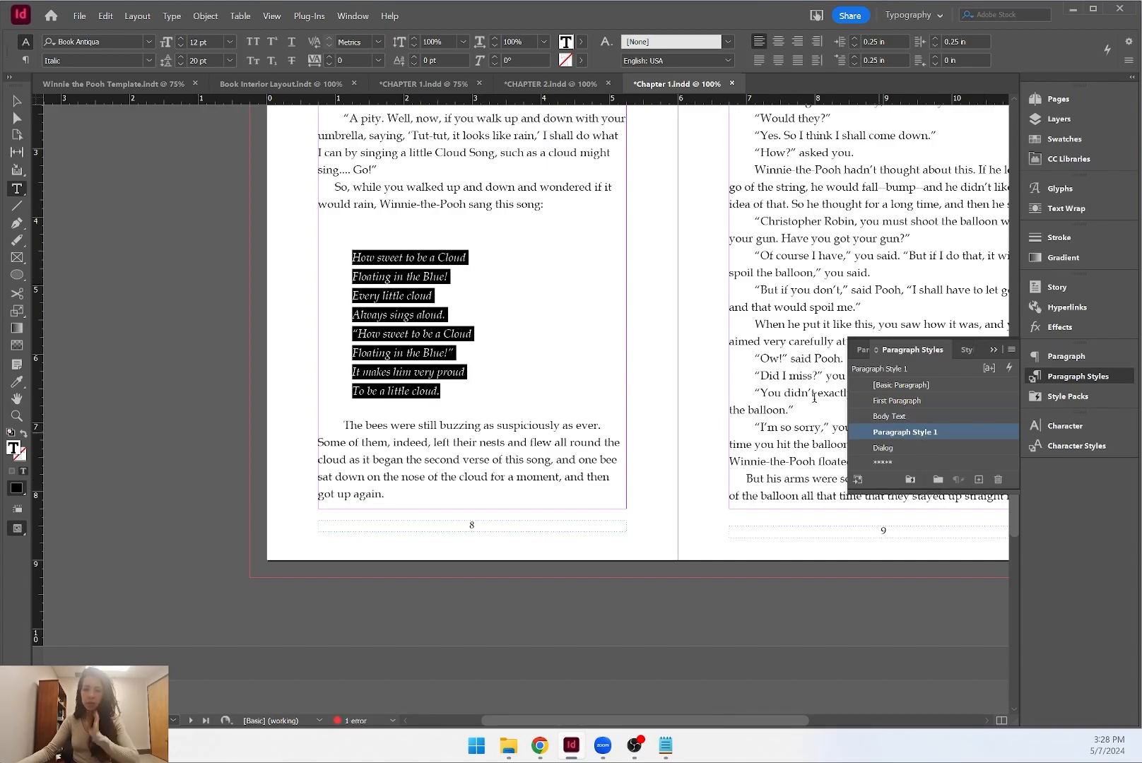
click(910, 431)
drag(957, 428, 851, 430)
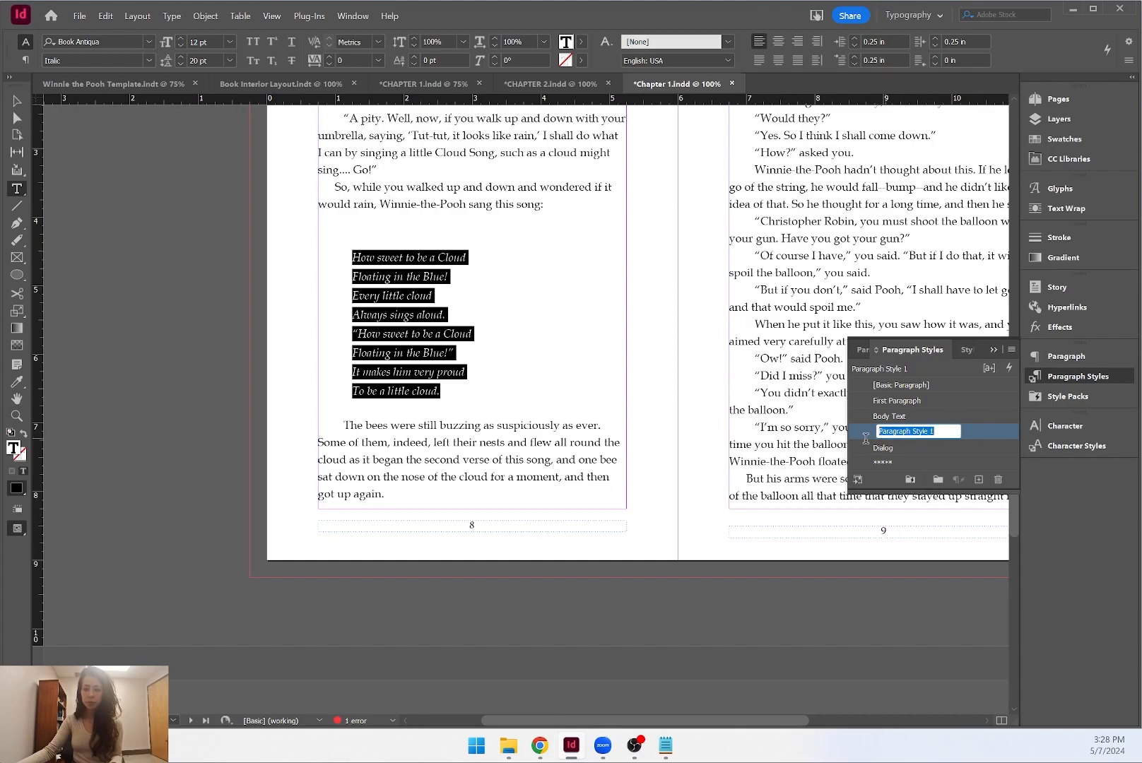
text(Poems)
key(Return)
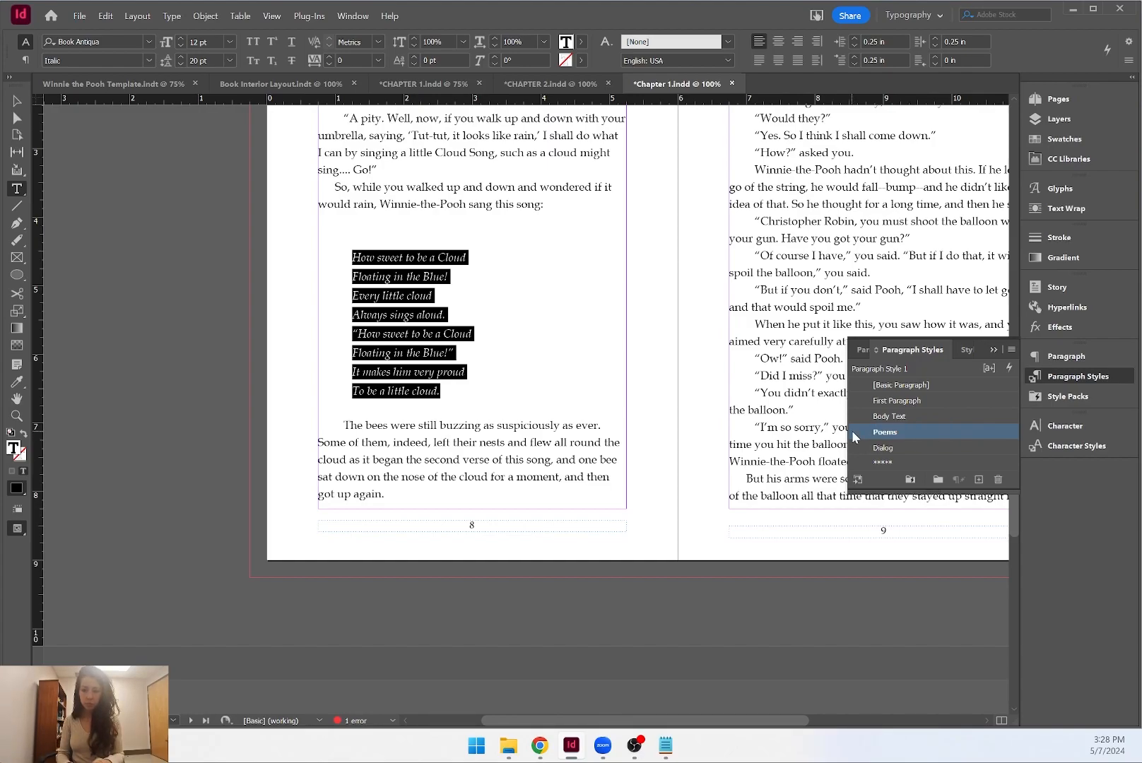
Lengthen the Paragraph Styles panel and place CC Libraries in its own group below Character Styles in the dock.
click(669, 377)
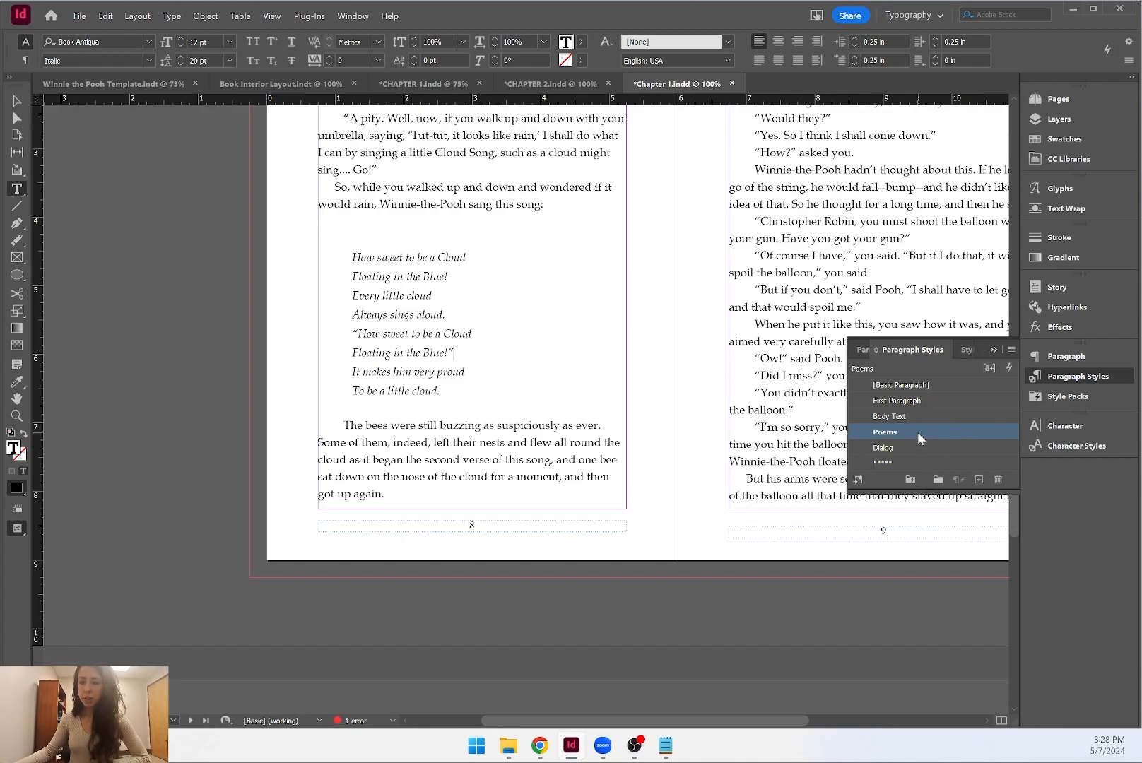
drag(925, 490, 924, 556)
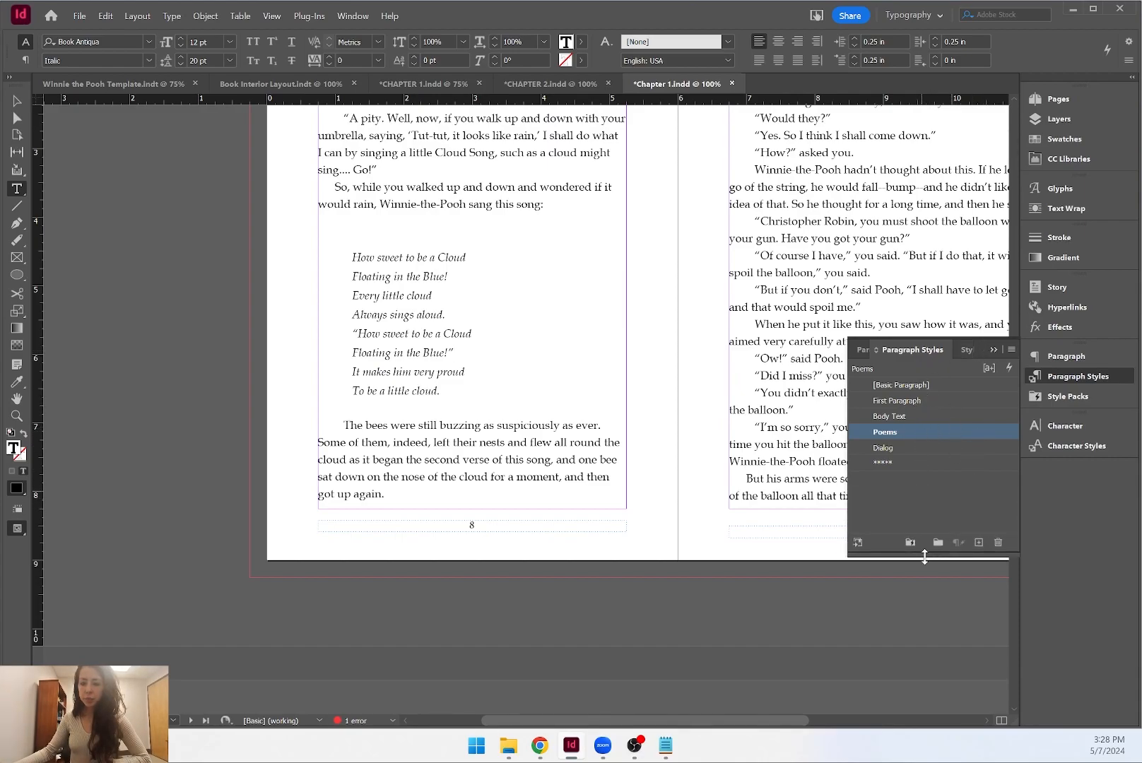
click(1064, 156)
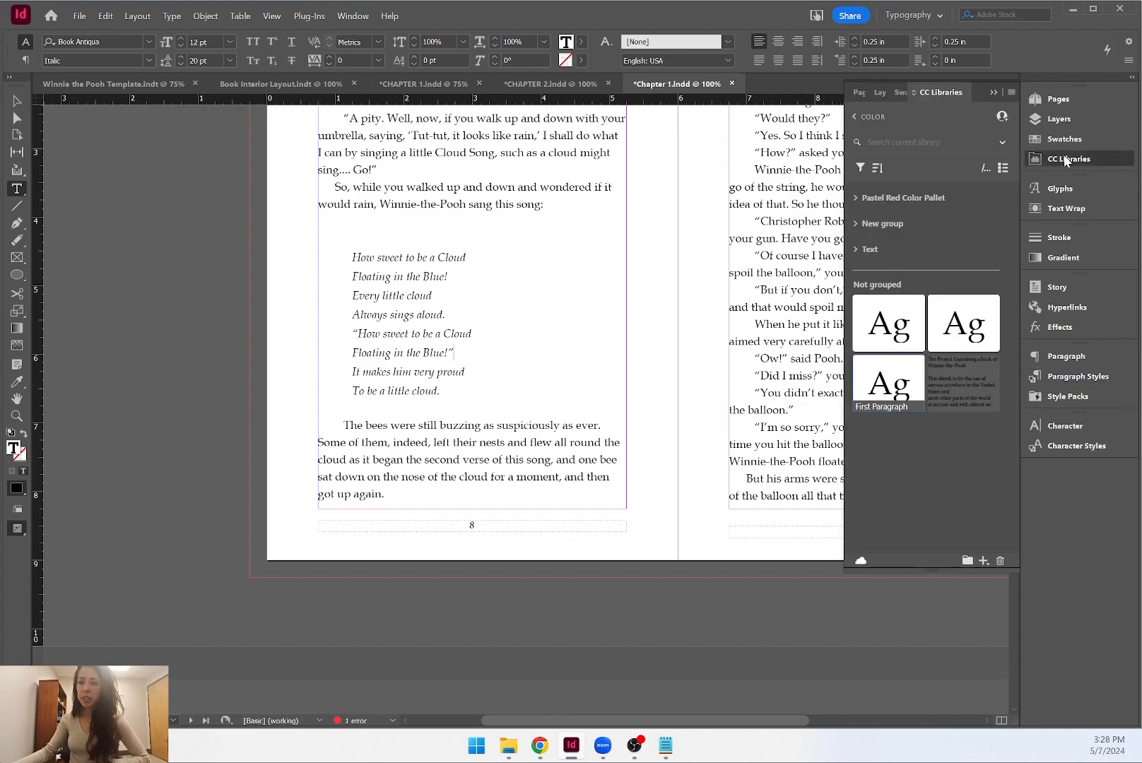
drag(930, 90, 1051, 468)
click(1053, 455)
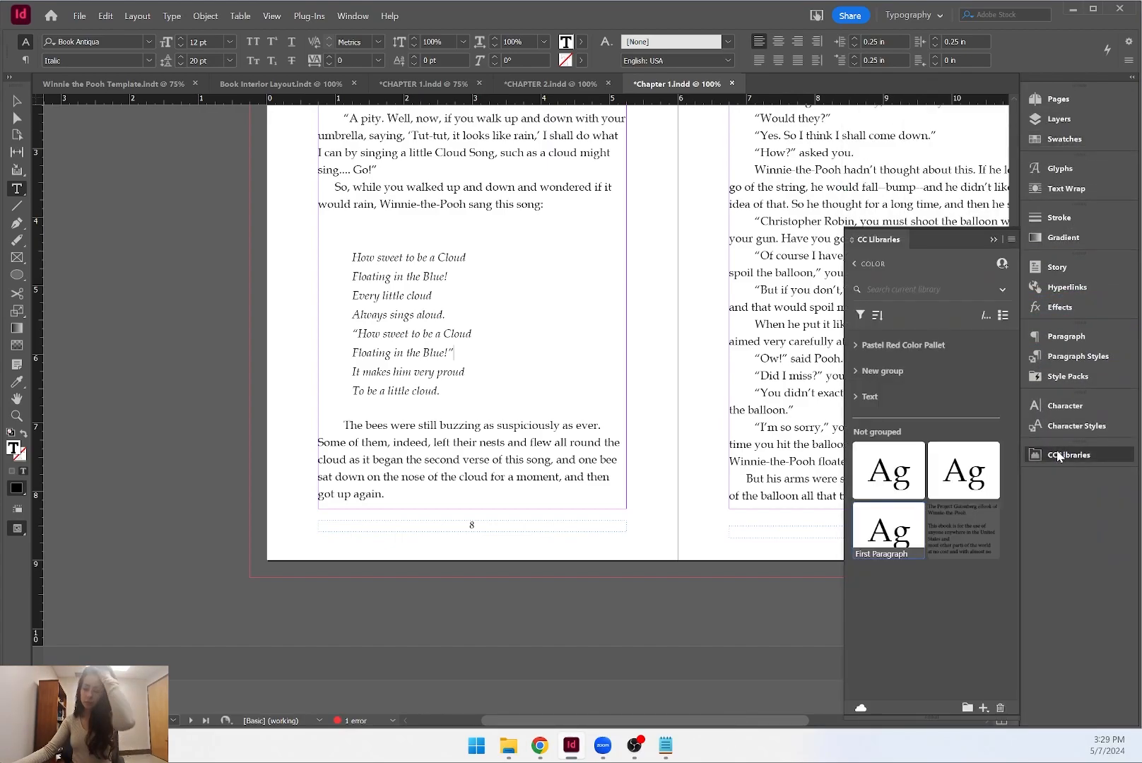
click(1132, 77)
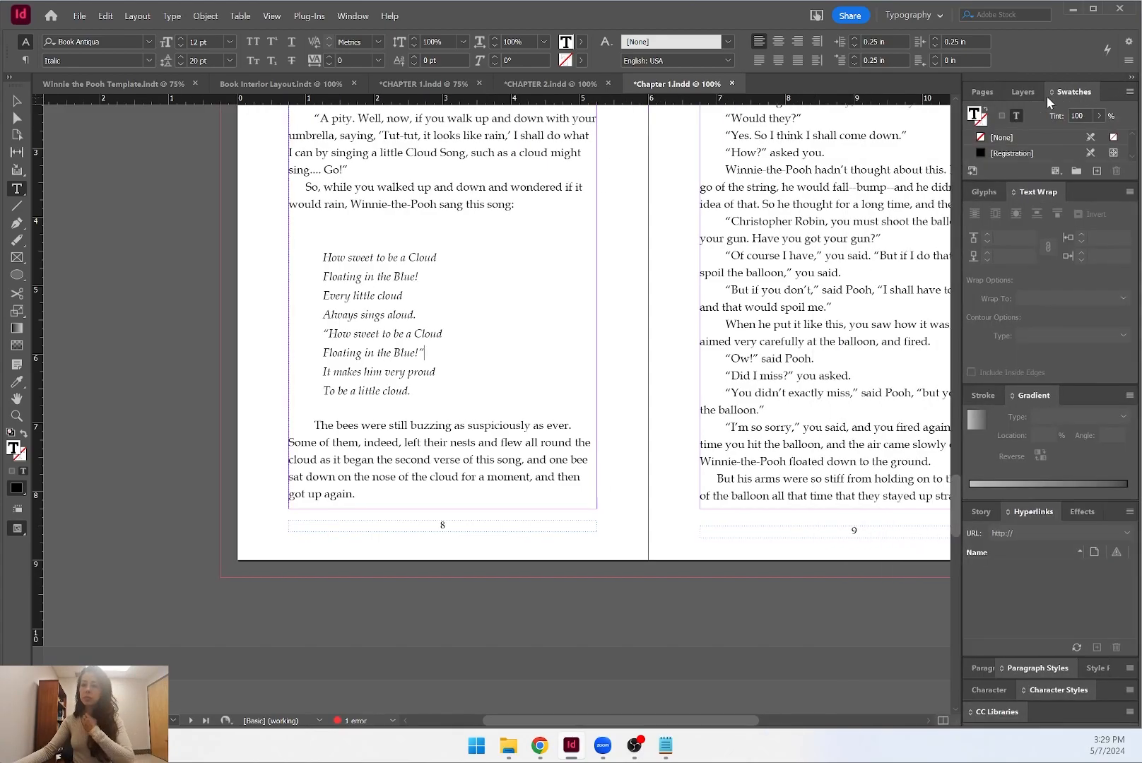
click(1132, 79)
drag(1078, 99, 1016, 126)
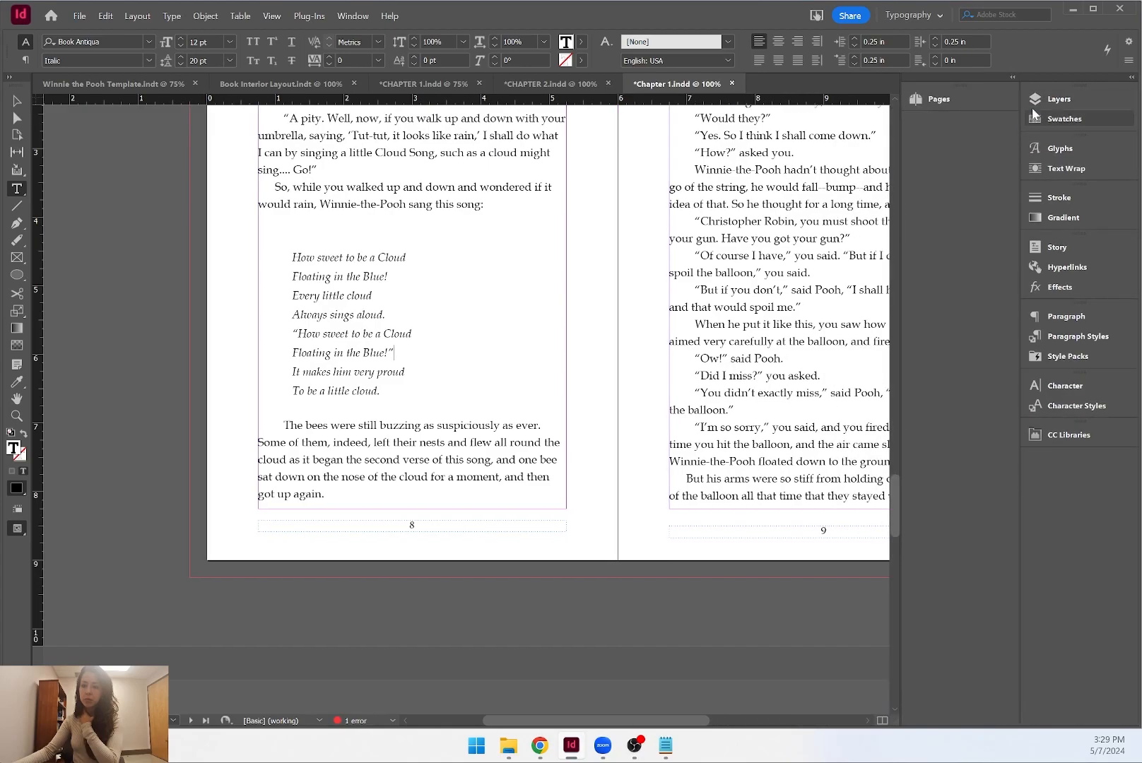
click(976, 98)
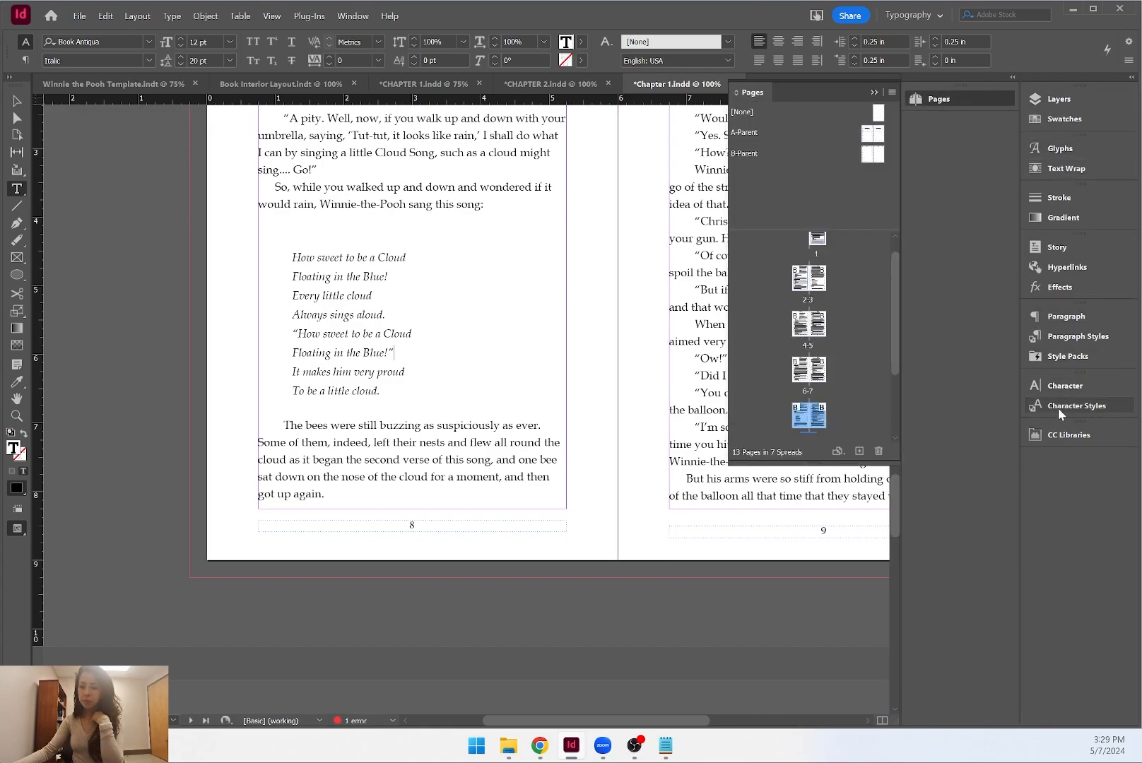
drag(928, 100, 1075, 99)
Dock CC Libraries in its own column beside the other panels and expand both panel columns.
drag(1065, 453, 1016, 86)
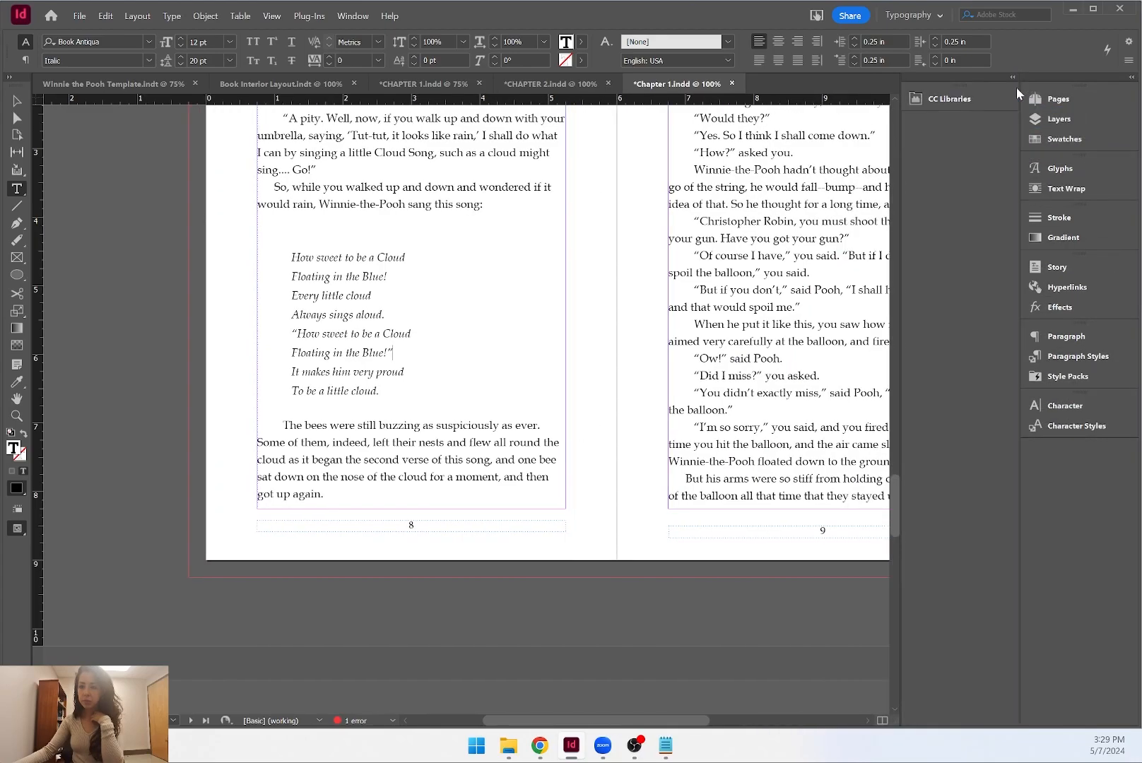
click(970, 97)
click(1075, 103)
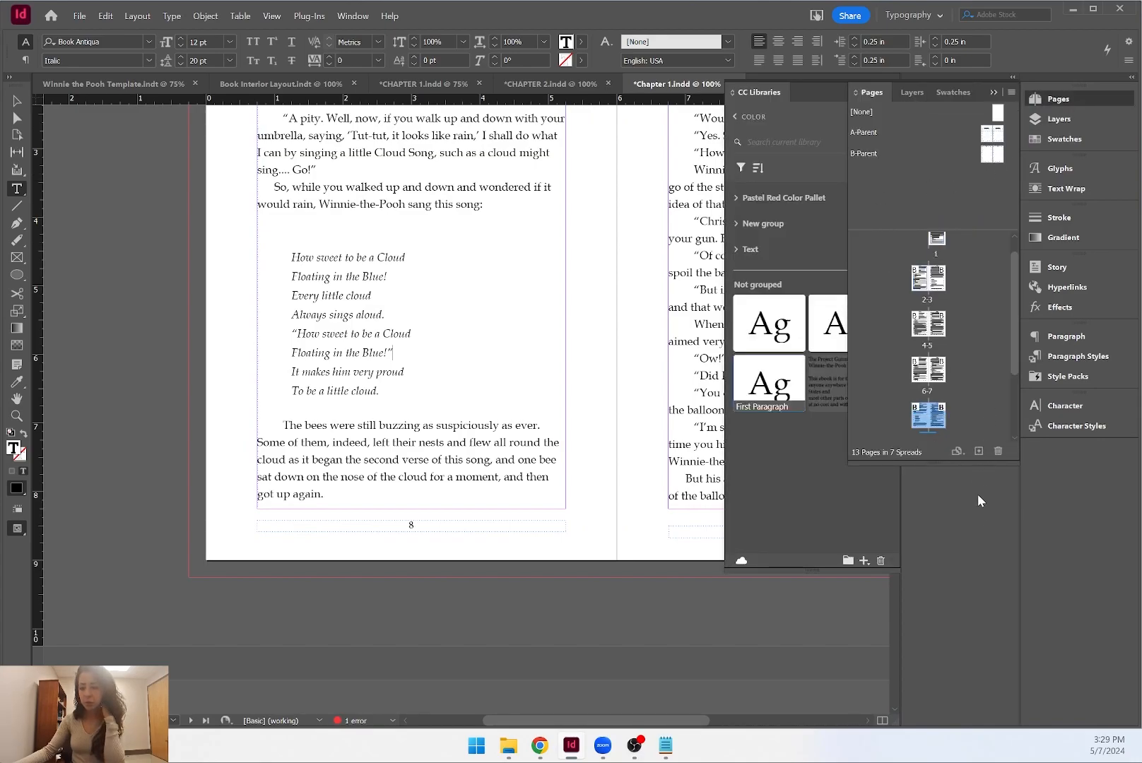
click(1014, 80)
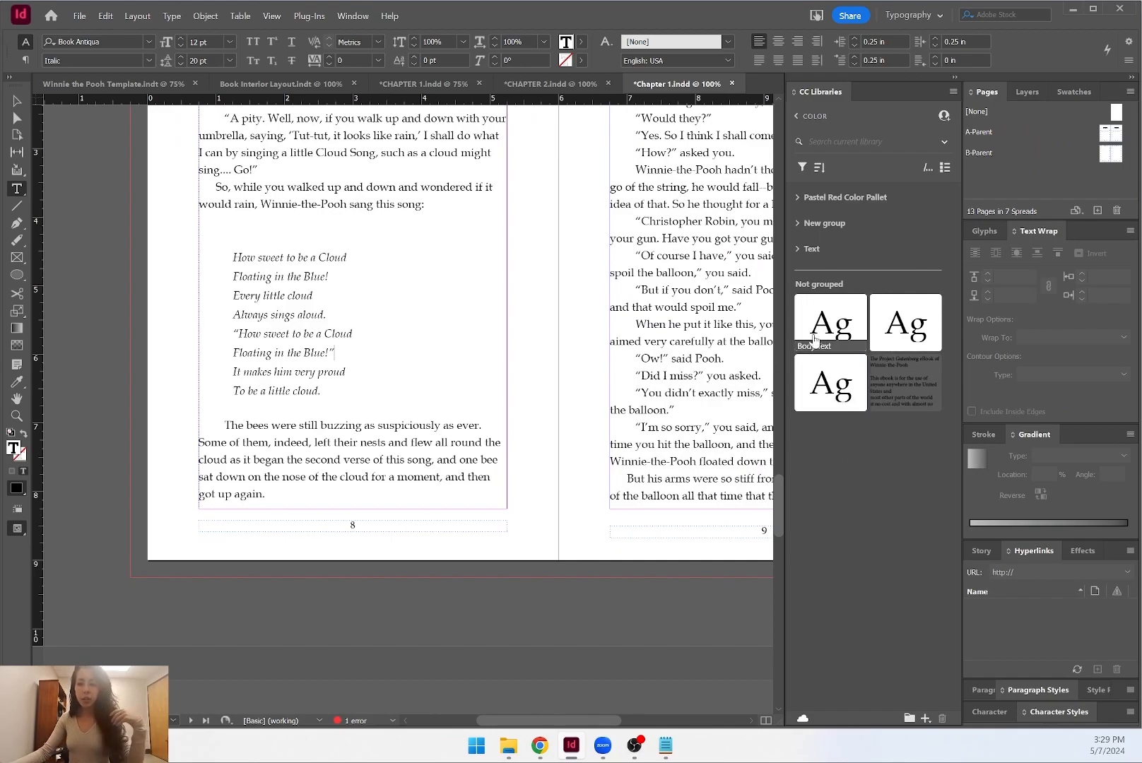
Create a new group named Winnie the Pooh in the COLOR library.
click(909, 719)
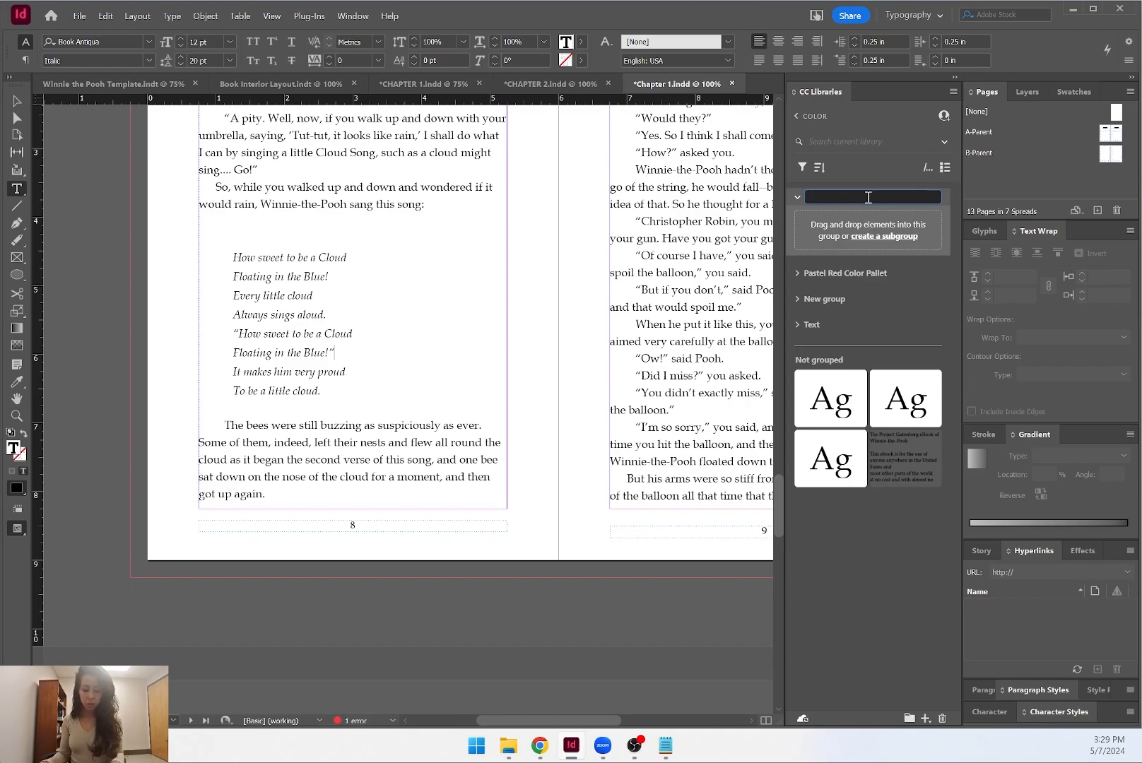
text(Winnie the Pooh)
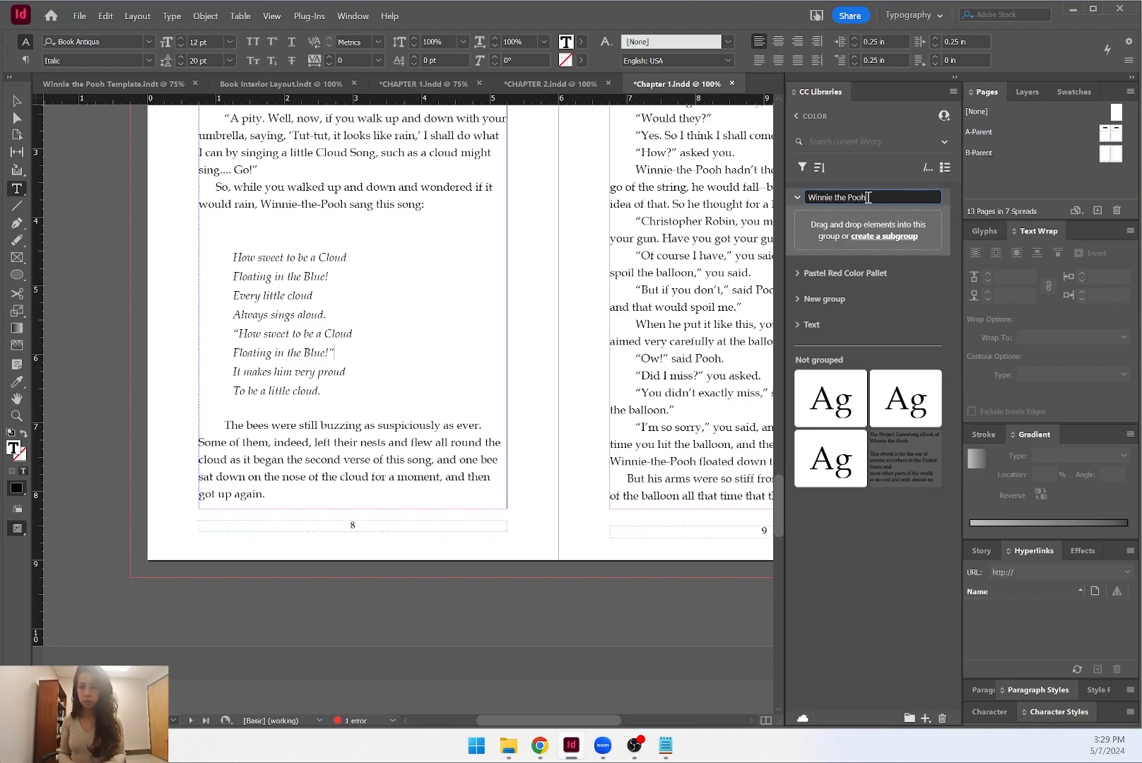
key(Return)
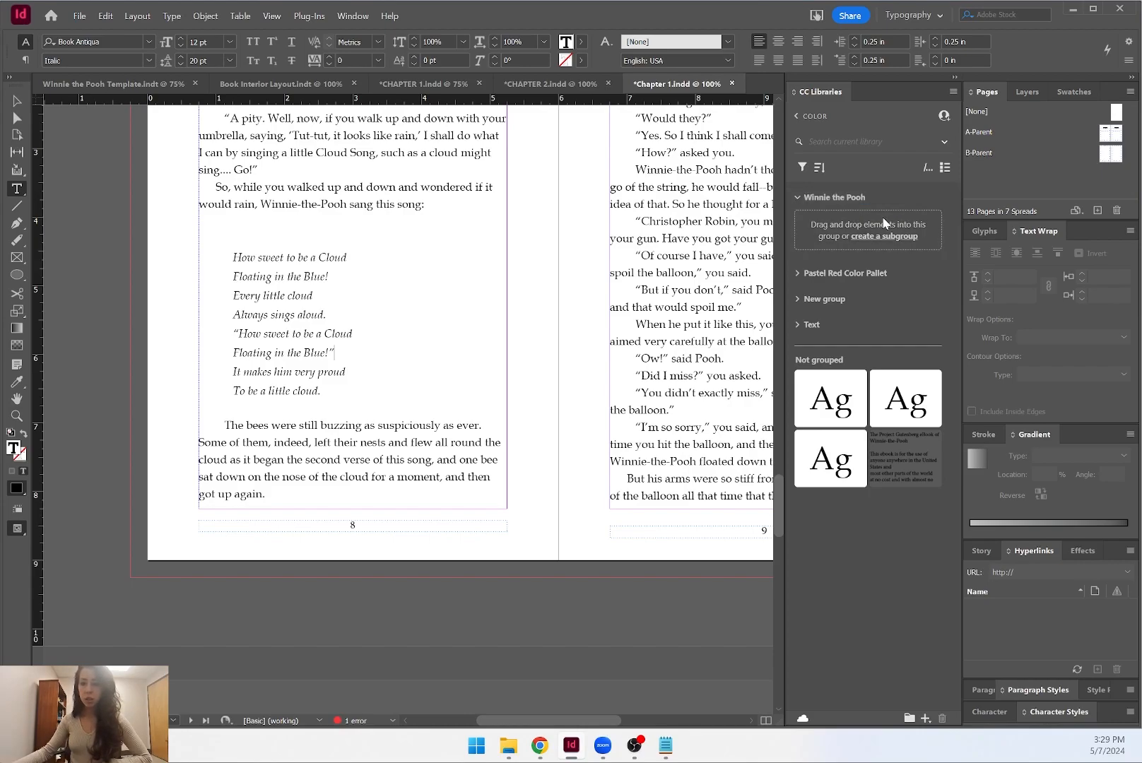
Add the poem's paragraph style Poems to the library and move it into the Winnie the Pooh group.
click(254, 311)
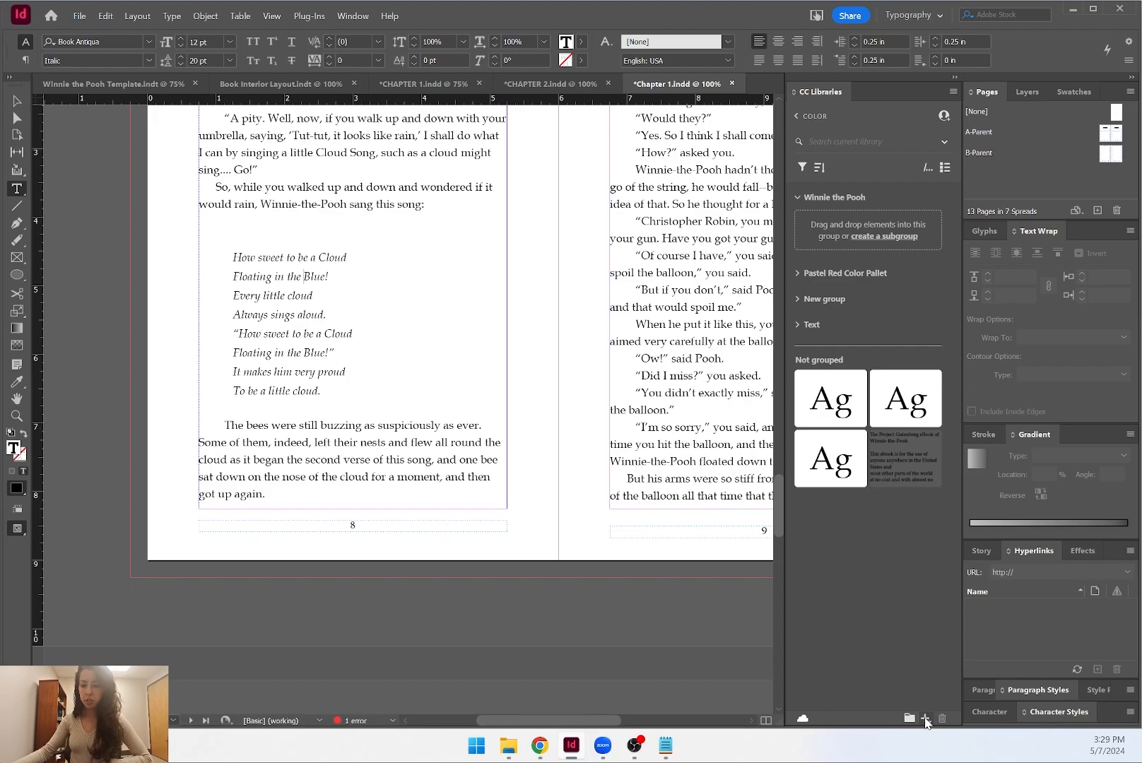
click(925, 719)
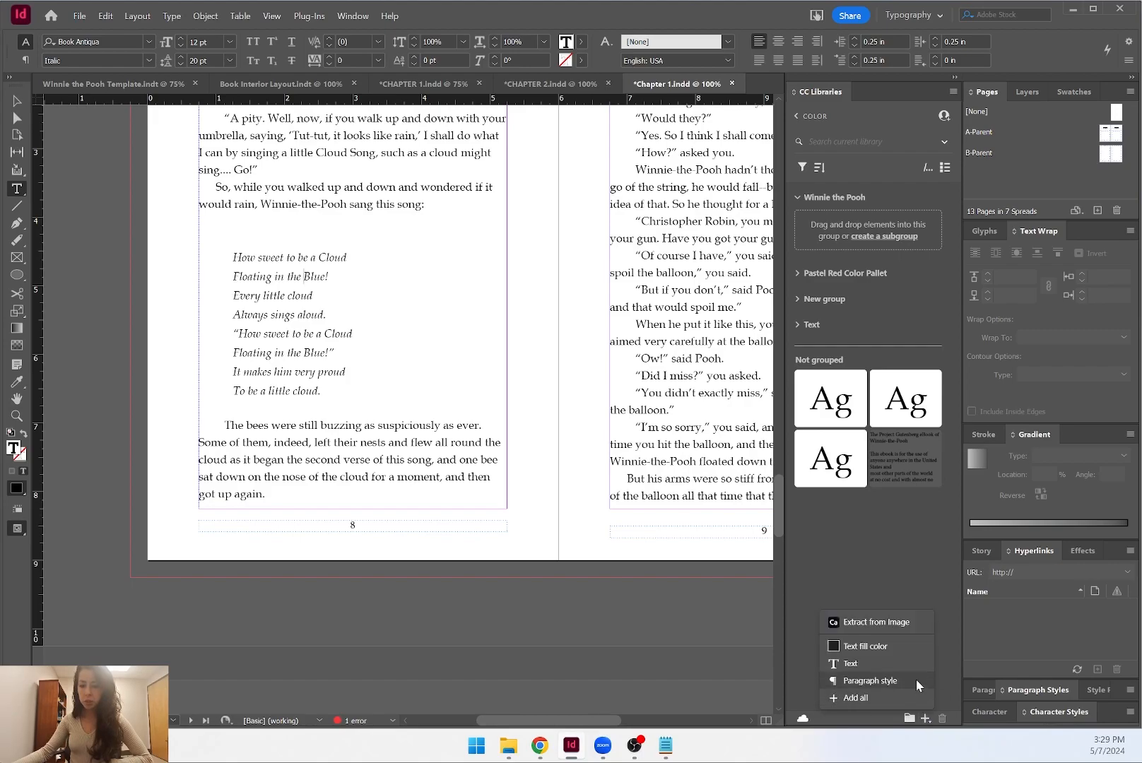
click(916, 680)
drag(905, 459, 837, 226)
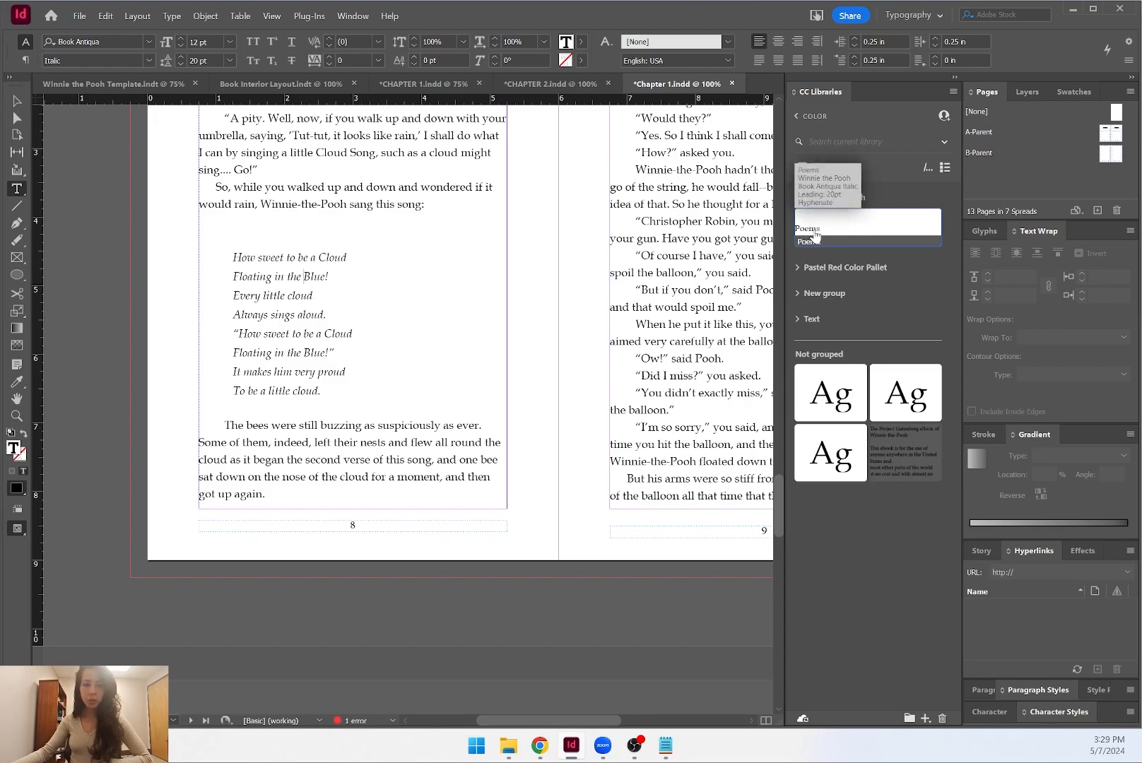
Add the Dialog paragraph style from the "No." line to the library and file it in the Winnie the Pooh group.
click(326, 204)
scroll(235, 216, up, 2)
click(239, 199)
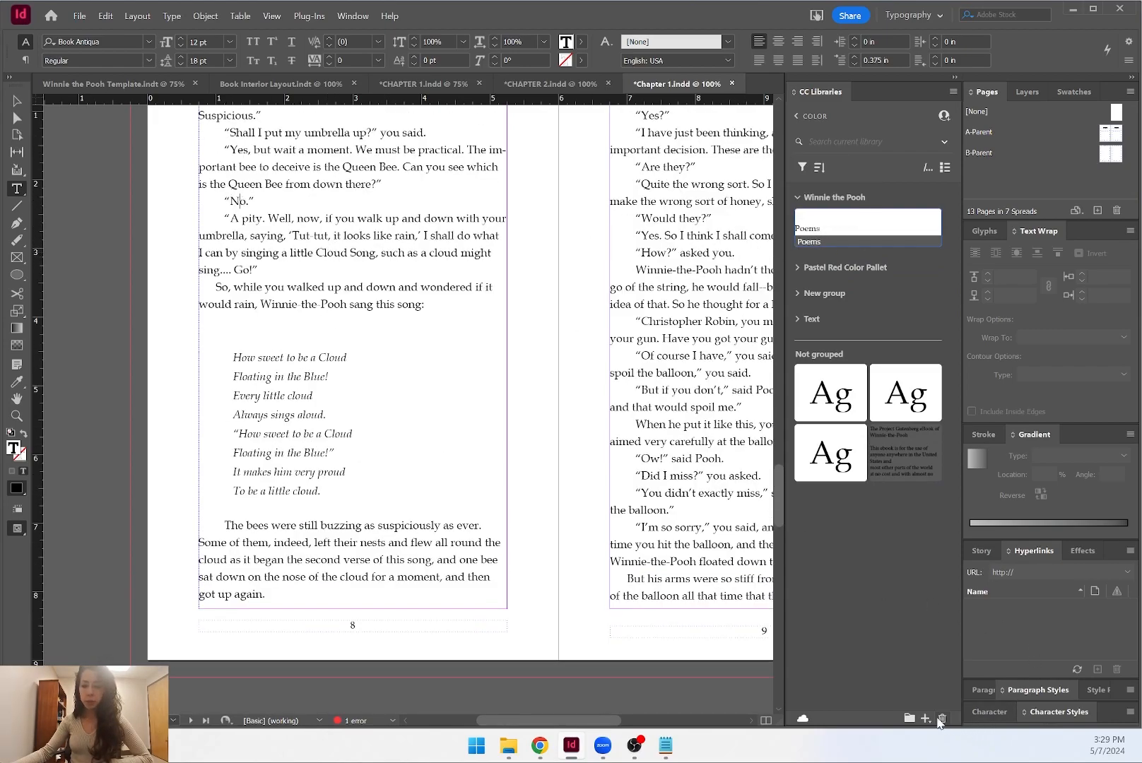
click(925, 718)
click(885, 681)
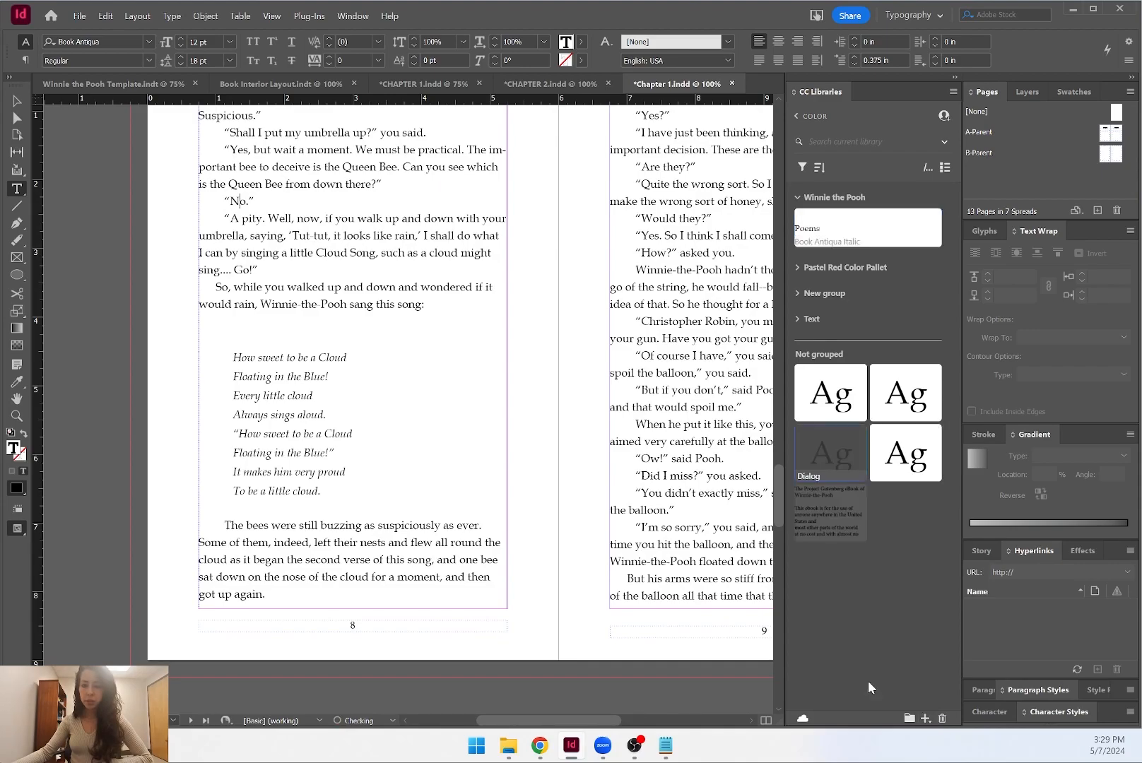
drag(830, 456, 848, 255)
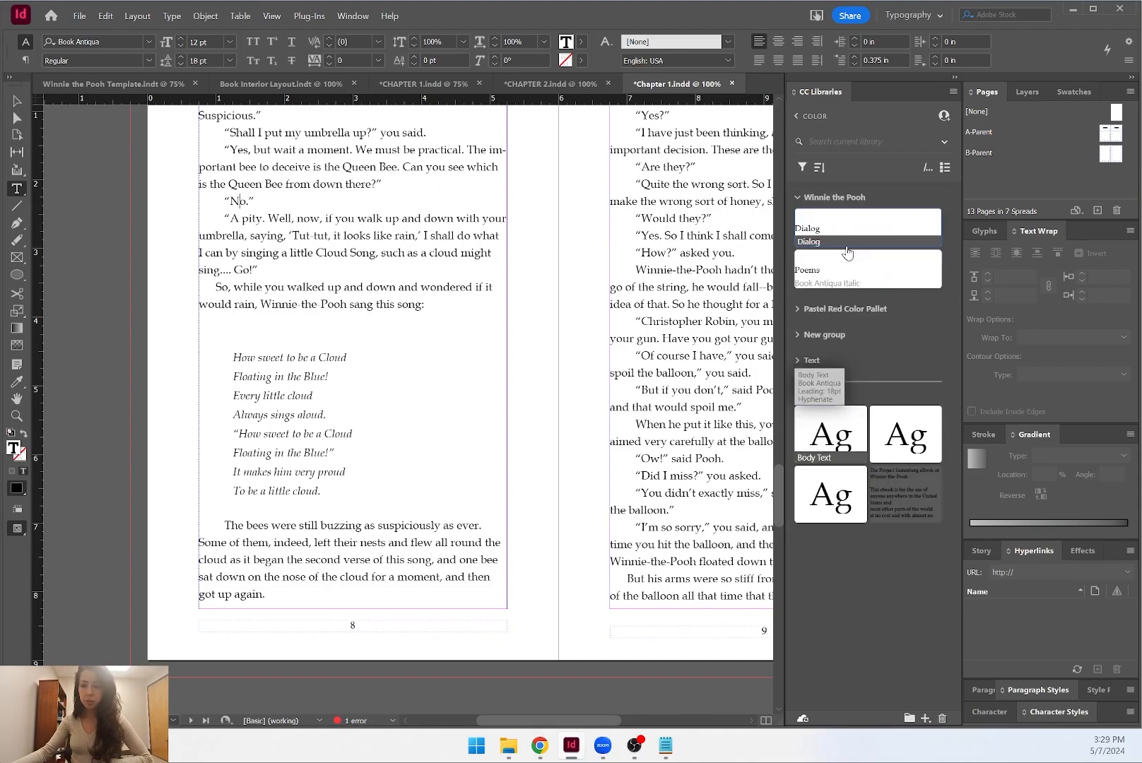
Add the Body Text paragraph style from the paragraph after the poem to the library's Winnie the Pooh group.
click(273, 333)
scroll(292, 567, up, 1)
click(282, 590)
click(925, 718)
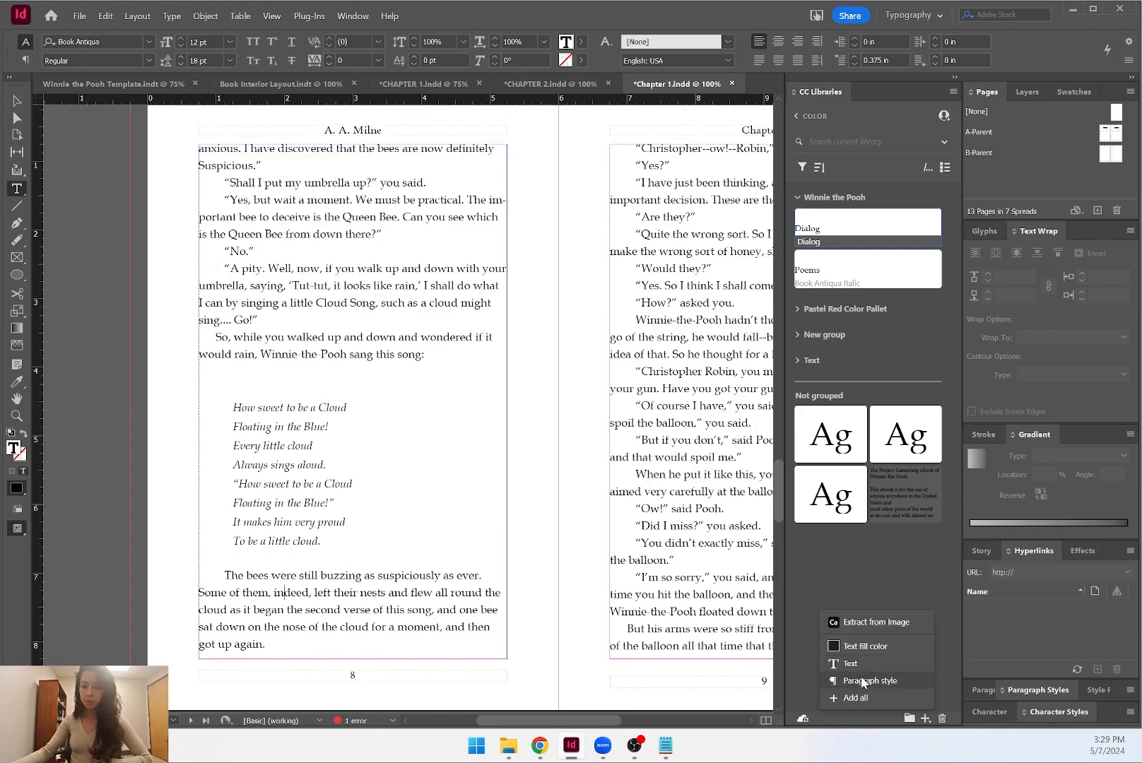
click(862, 681)
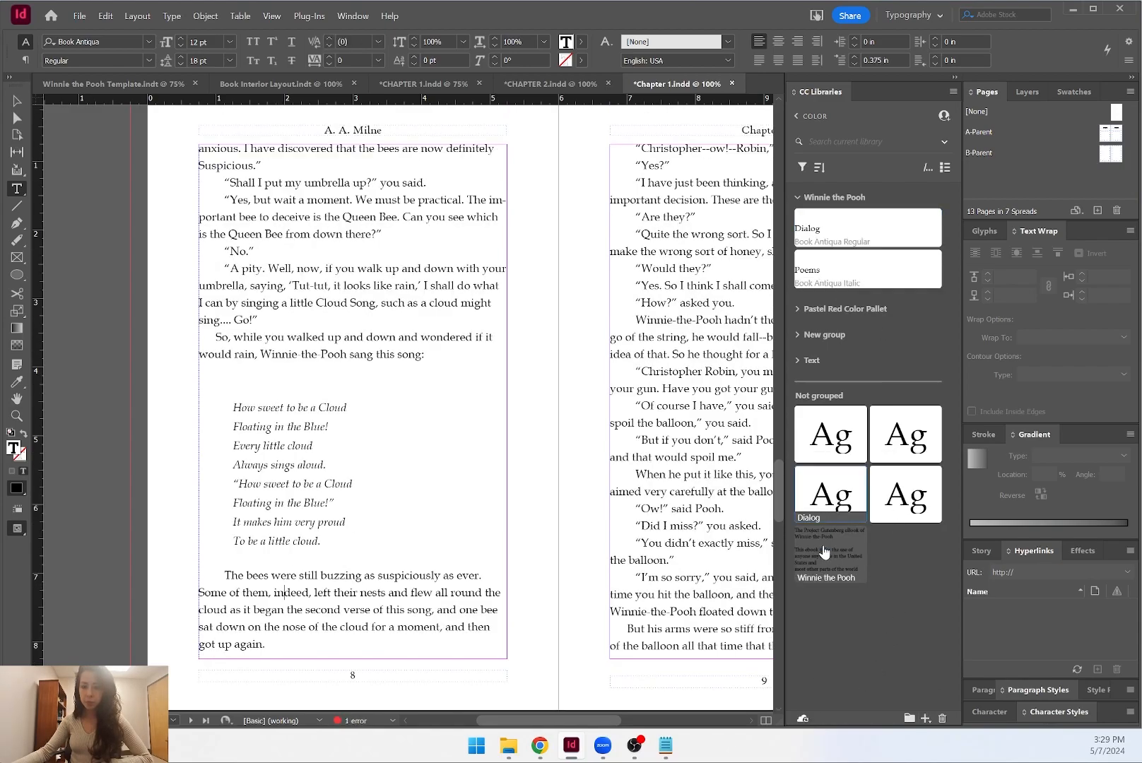
drag(834, 447, 858, 233)
Add the First Paragraph style from the drop-cap paragraph on page 1 to the library's Winnie the Pooh group.
scroll(531, 473, up, 10)
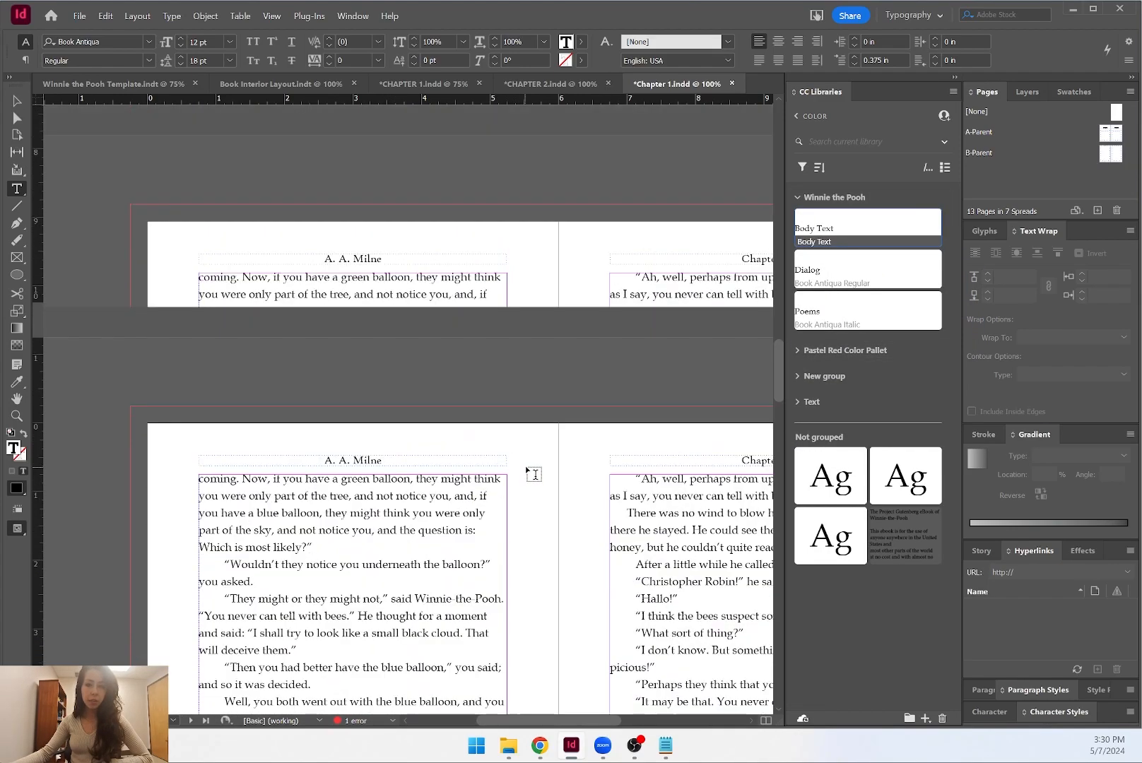
scroll(527, 470, up, 1)
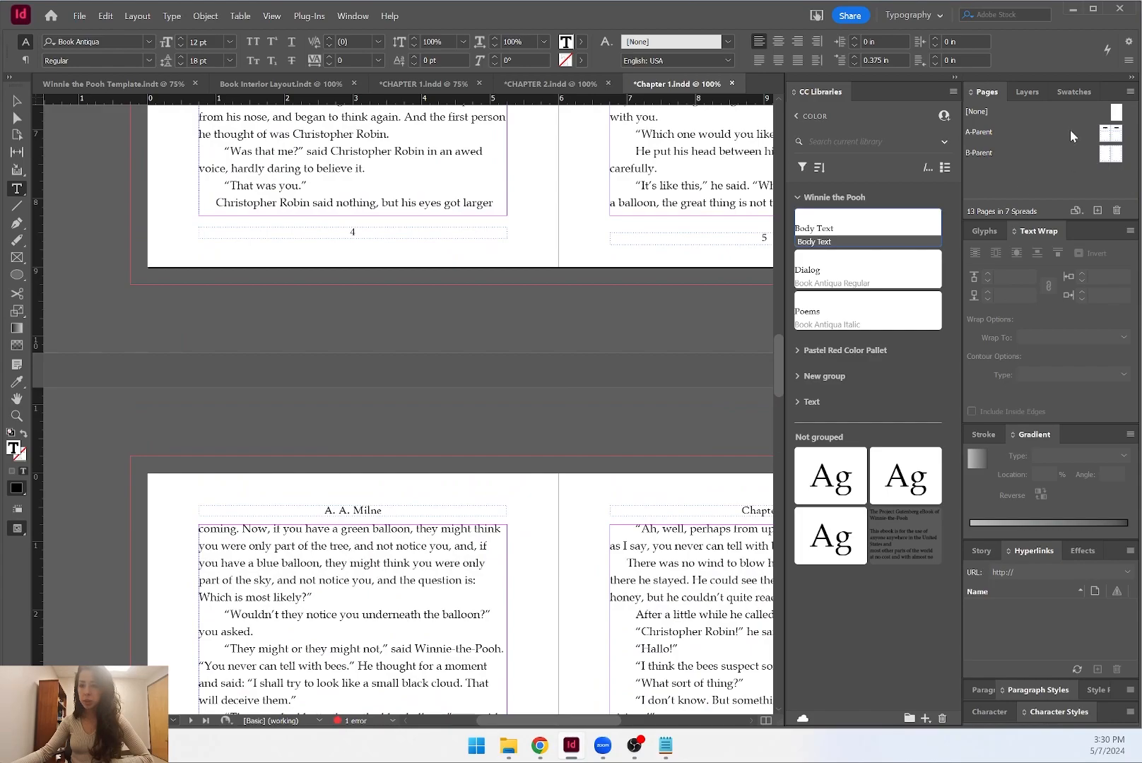
drag(1049, 220, 1057, 252)
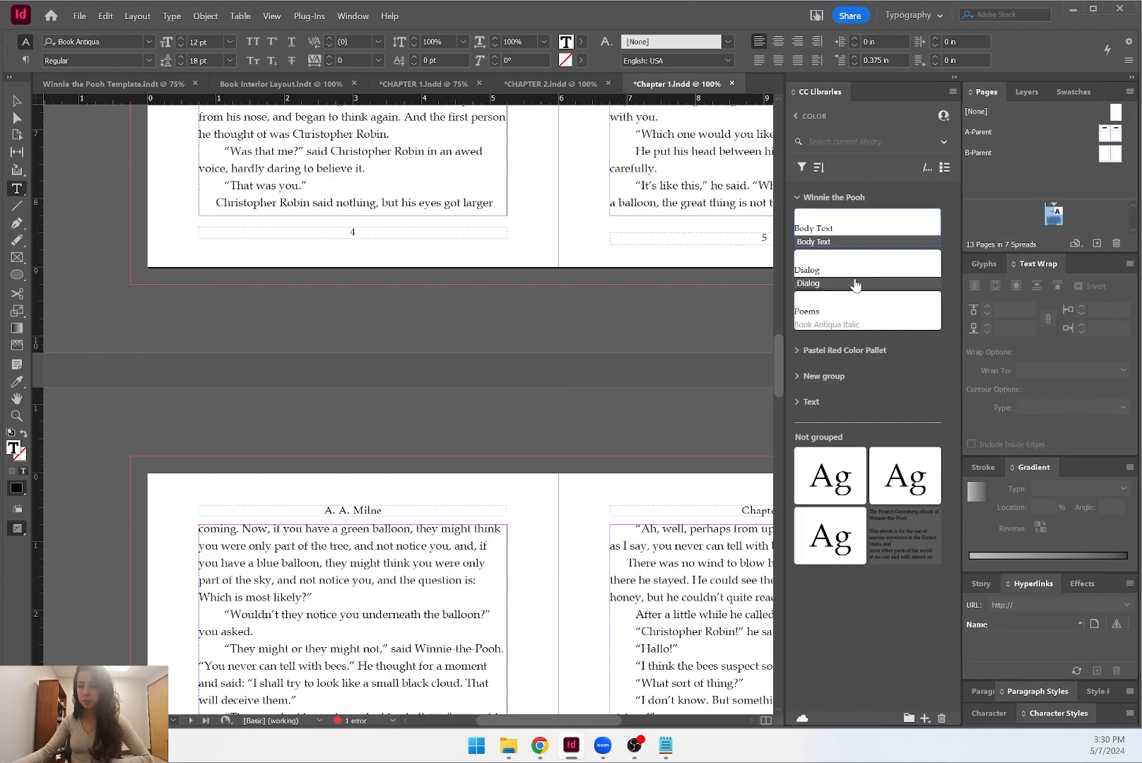
double_click(1060, 218)
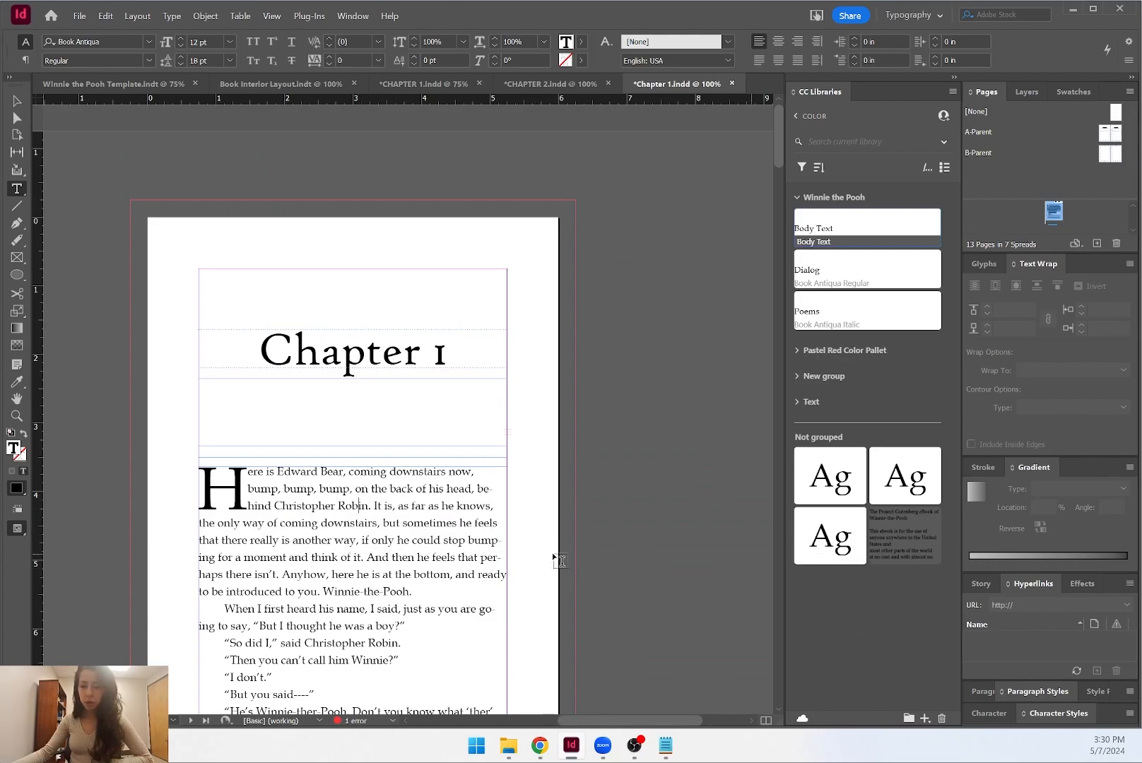
click(246, 475)
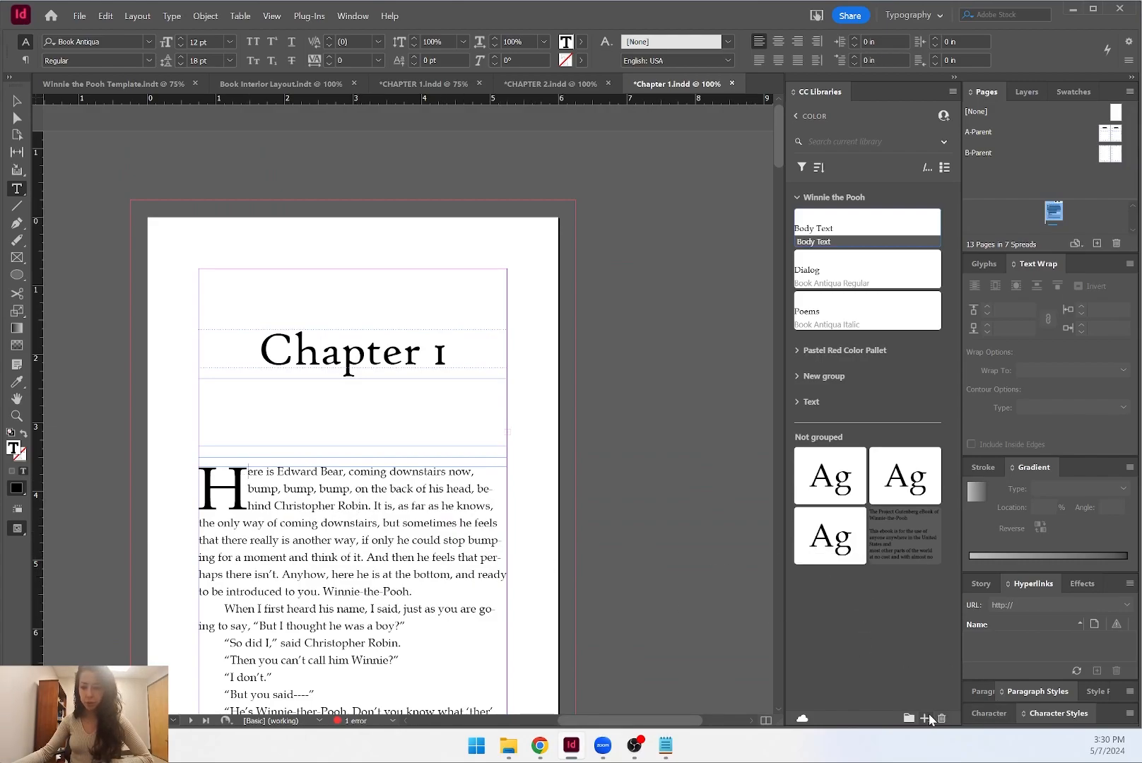
click(930, 718)
click(890, 683)
drag(908, 544, 869, 335)
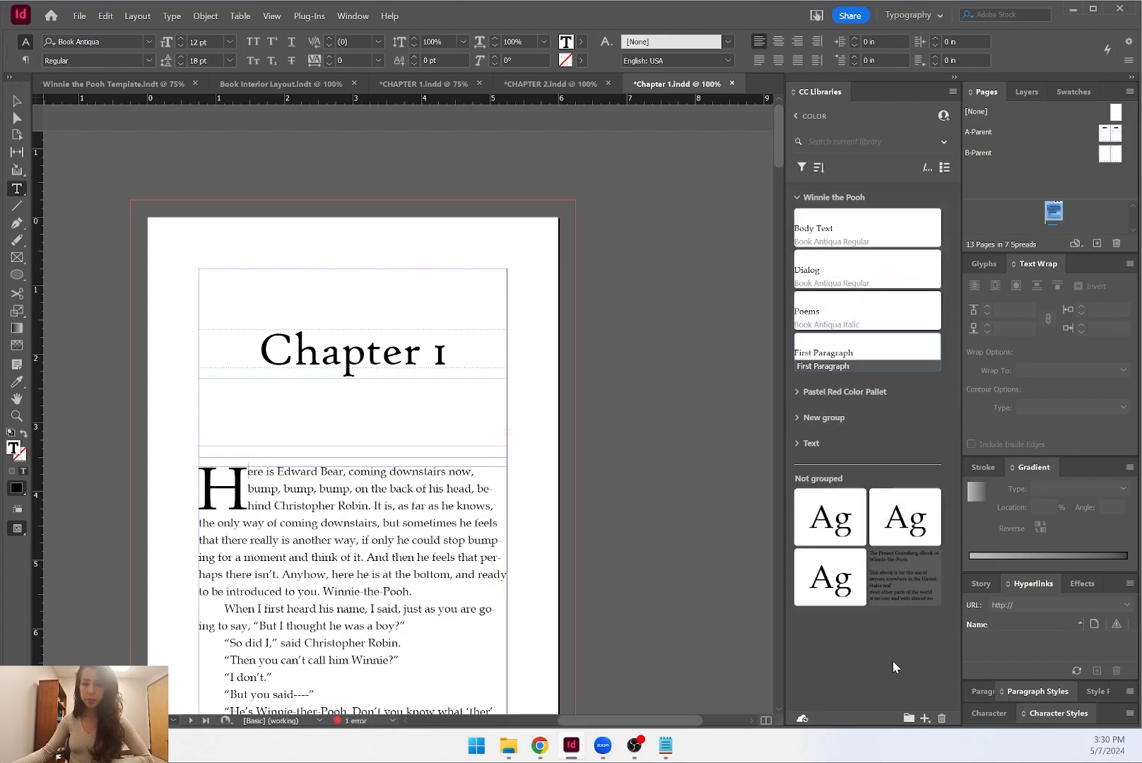
Add "IN WHICH WE ARE INTRODUCED TO WINNIE-THE-POOH AND SOME BEES, AND THE STORIES BEGIN" below the Chapter 1 heading, without blank lines above it.
click(366, 417)
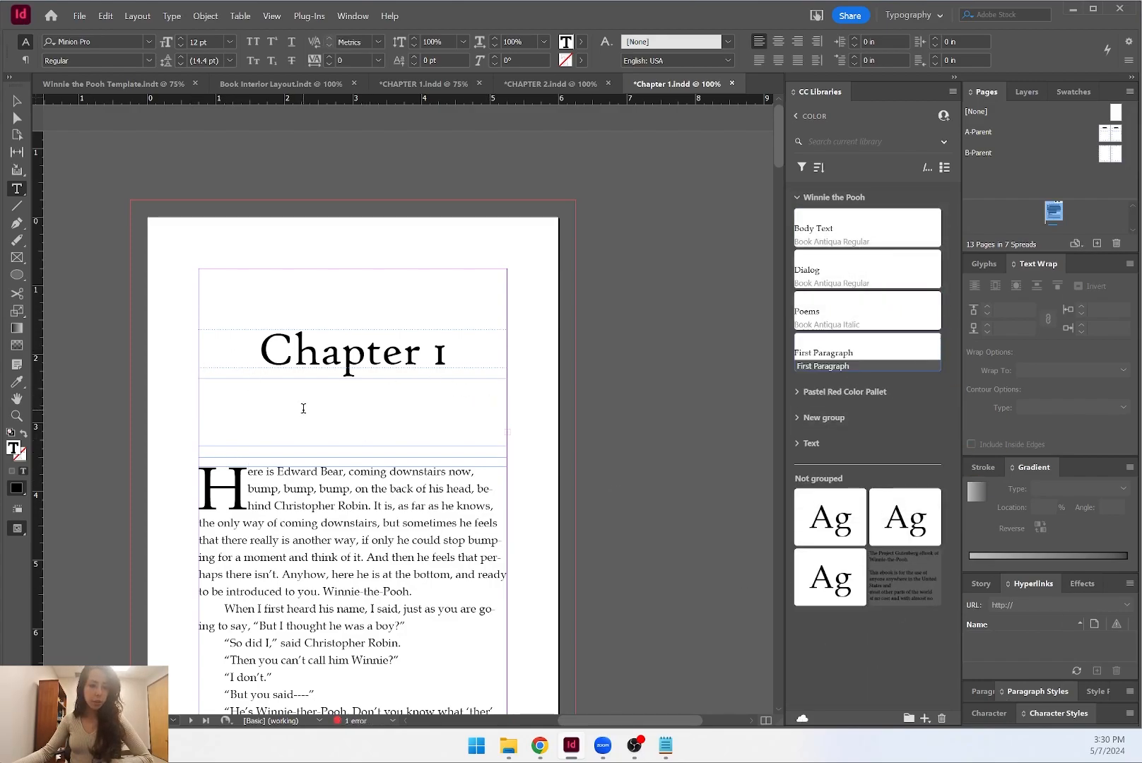
text(IN WHICH WE ARE INTRODUCED TO WINNIE-THE-POOH AND SOME BEES, AND THE STORIES BEGIN)
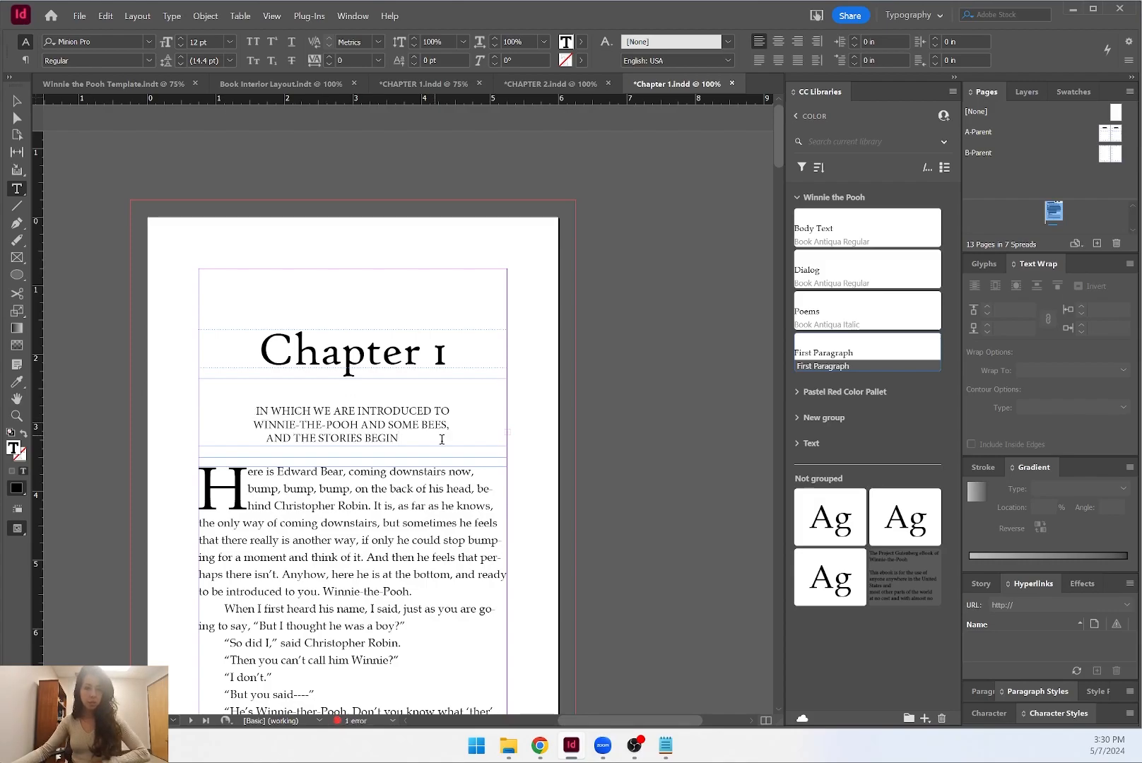
key(ctrl+a)
click(354, 393)
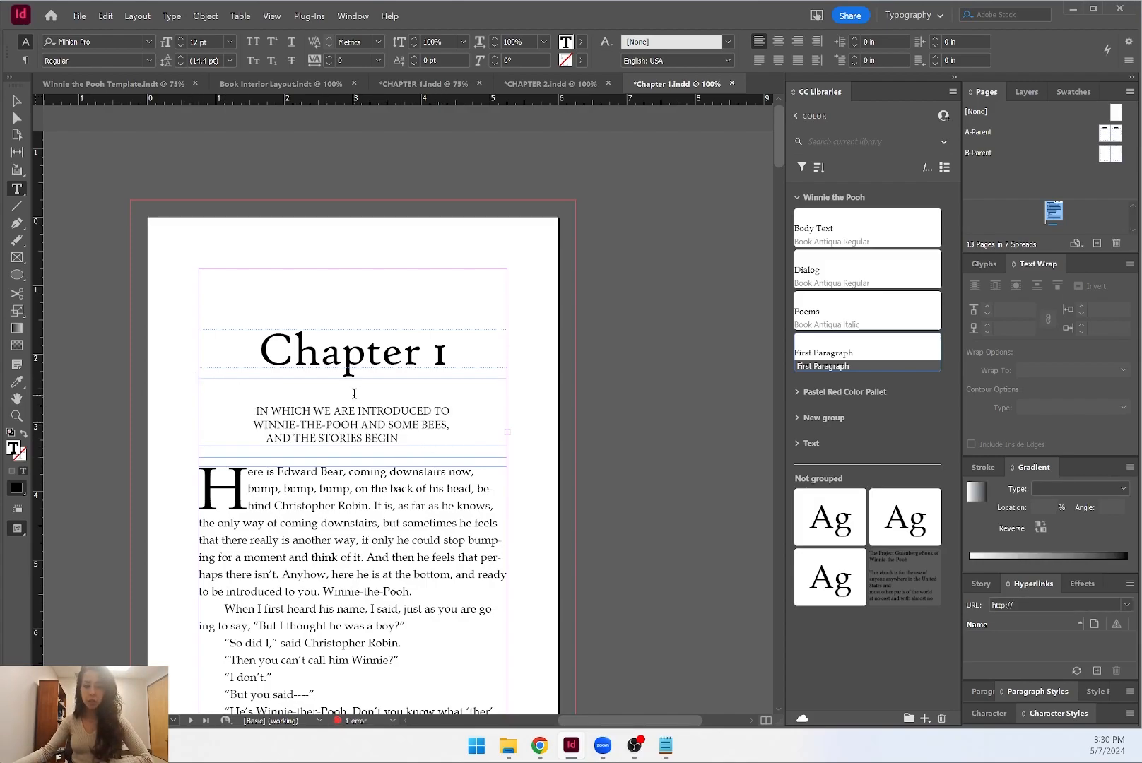
key(BackSpace)
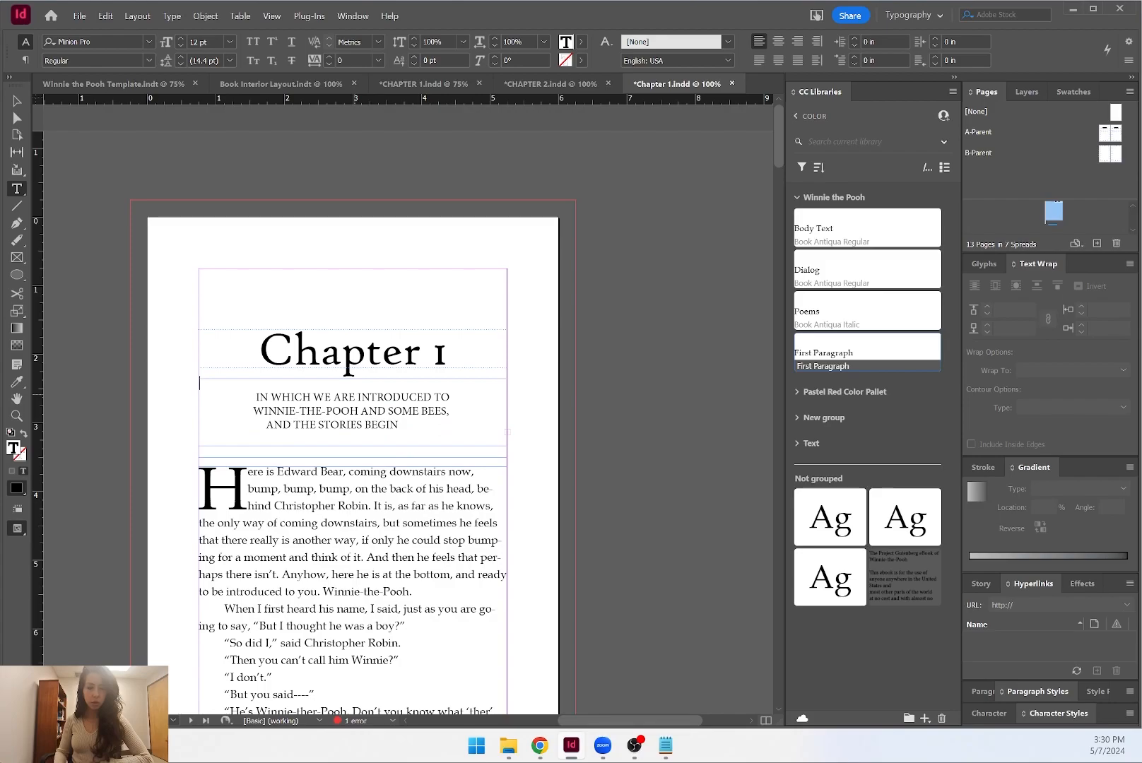
key(BackSpace)
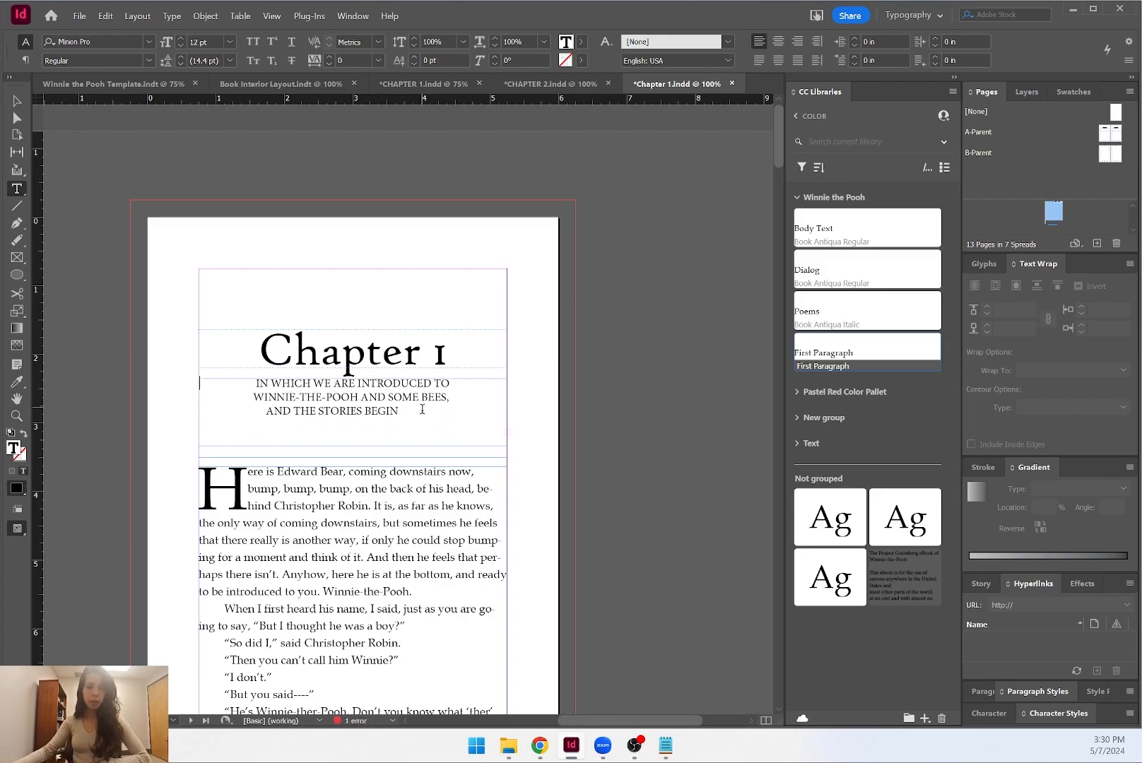
Remove the leading spaces that indent the three subtitle lines under the Chapter 1 heading.
click(249, 384)
drag(248, 384, 164, 400)
key(BackSpace)
key(BackSpace)
drag(266, 408, 197, 412)
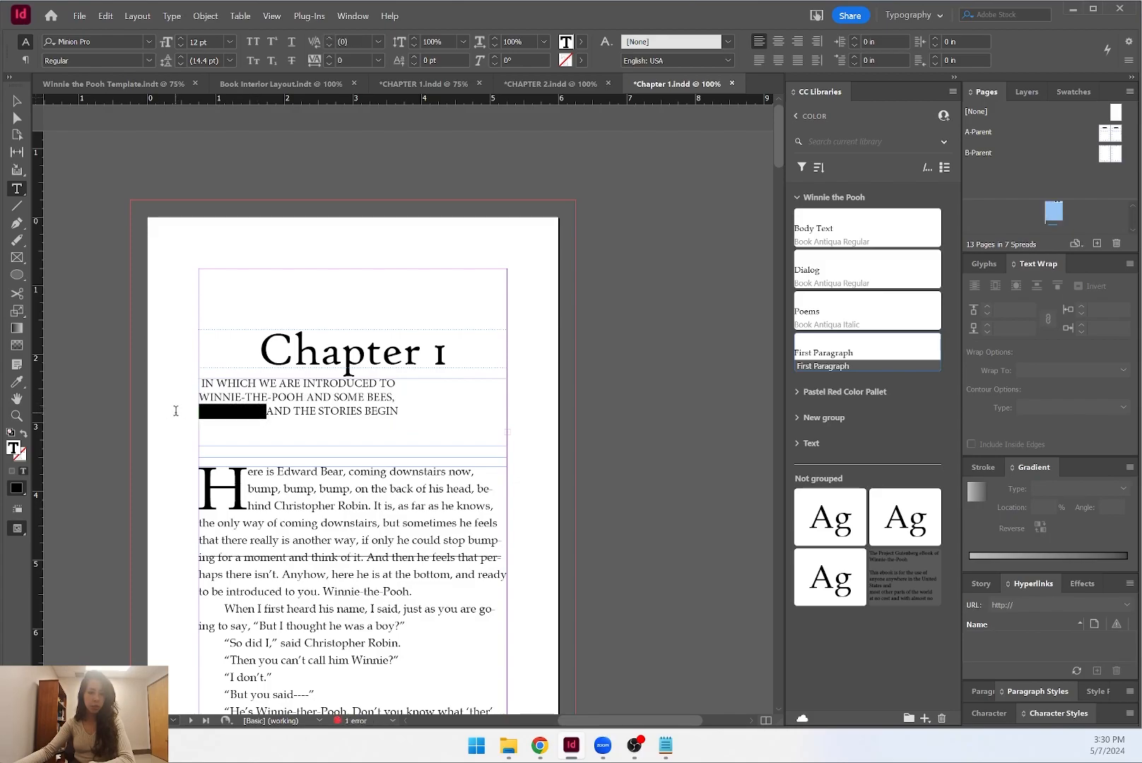
key(BackSpace)
Join the three subtitle lines into one continuous paragraph by removing the line breaks between them.
click(403, 384)
key(Delete)
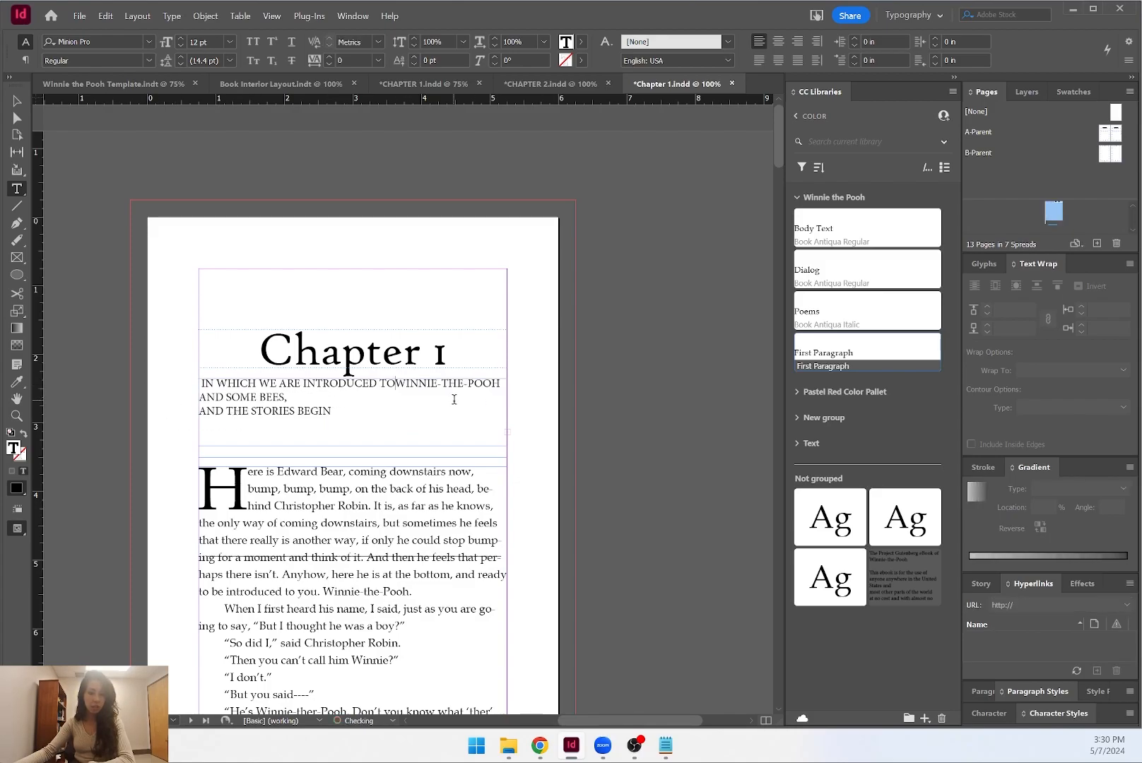
click(373, 398)
key(Delete)
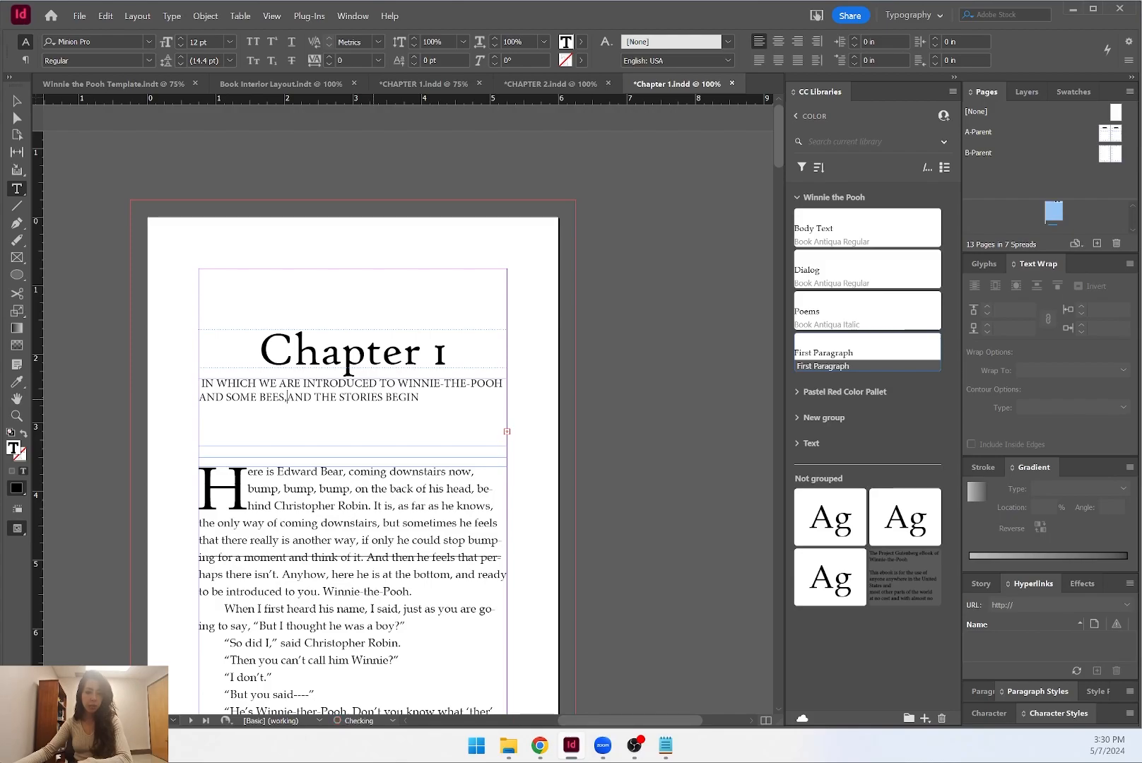
Center the subtitle paragraph under the Chapter 1 heading, with no left indent.
click(437, 397)
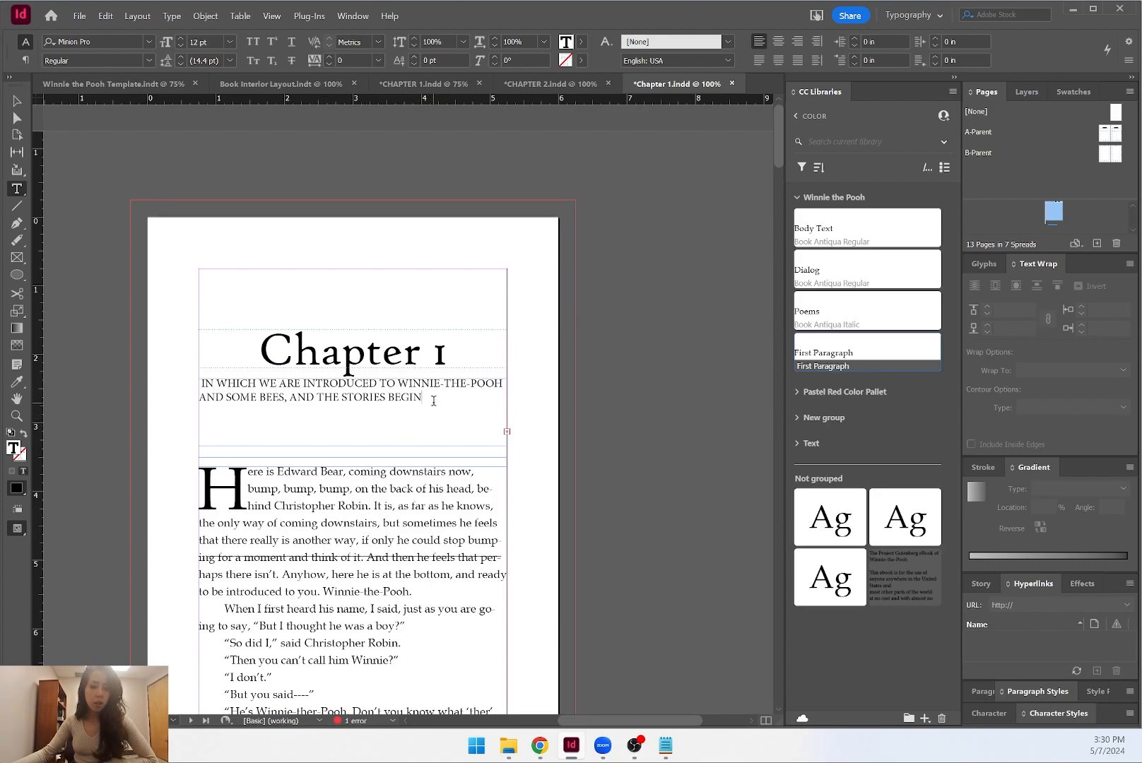
triple_click(433, 401)
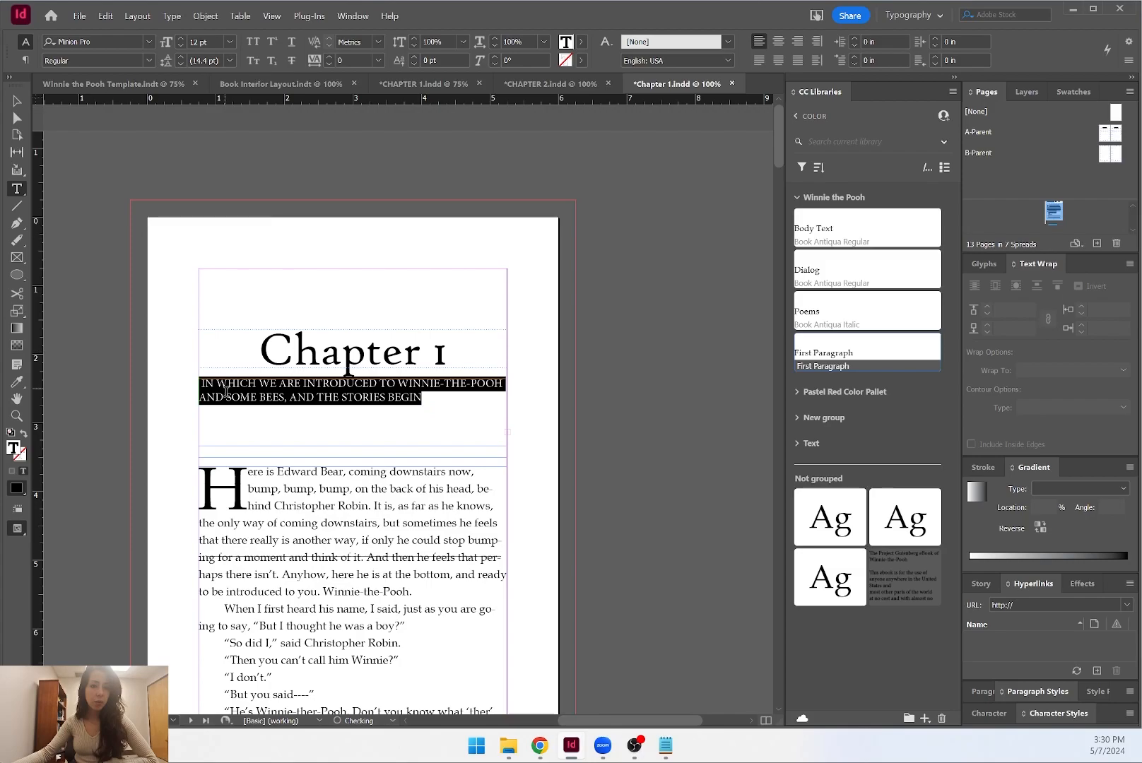
drag(445, 403, 197, 378)
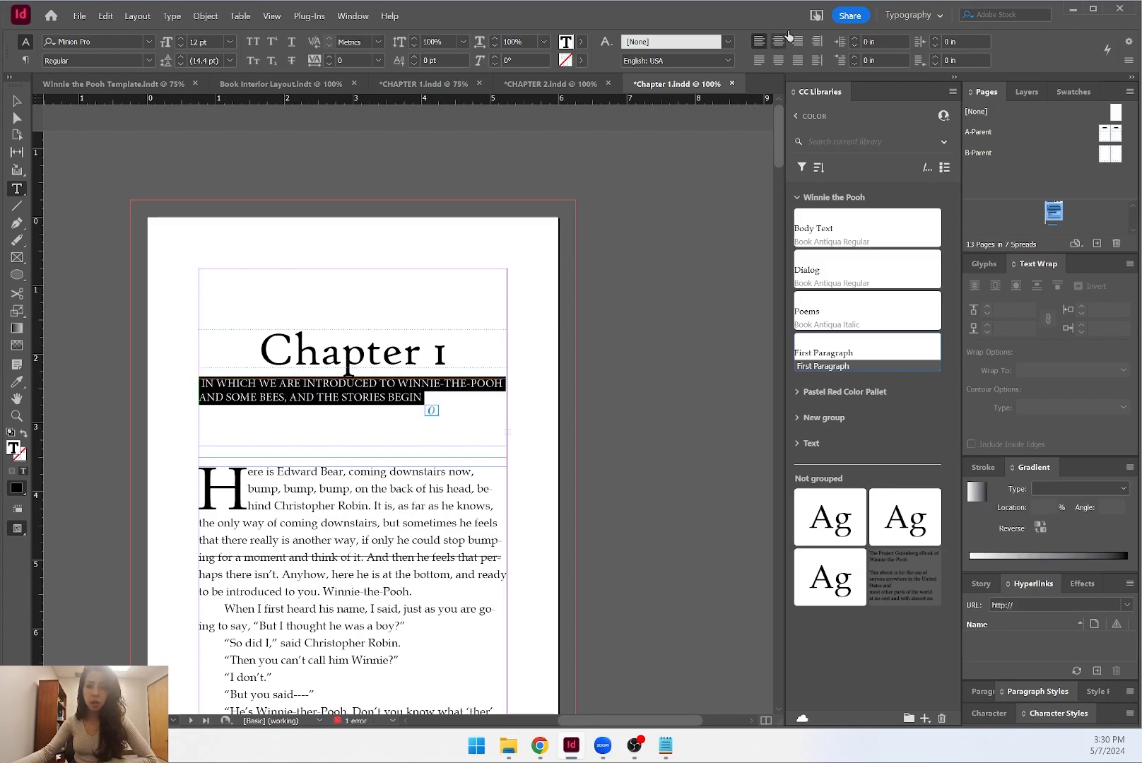
click(855, 46)
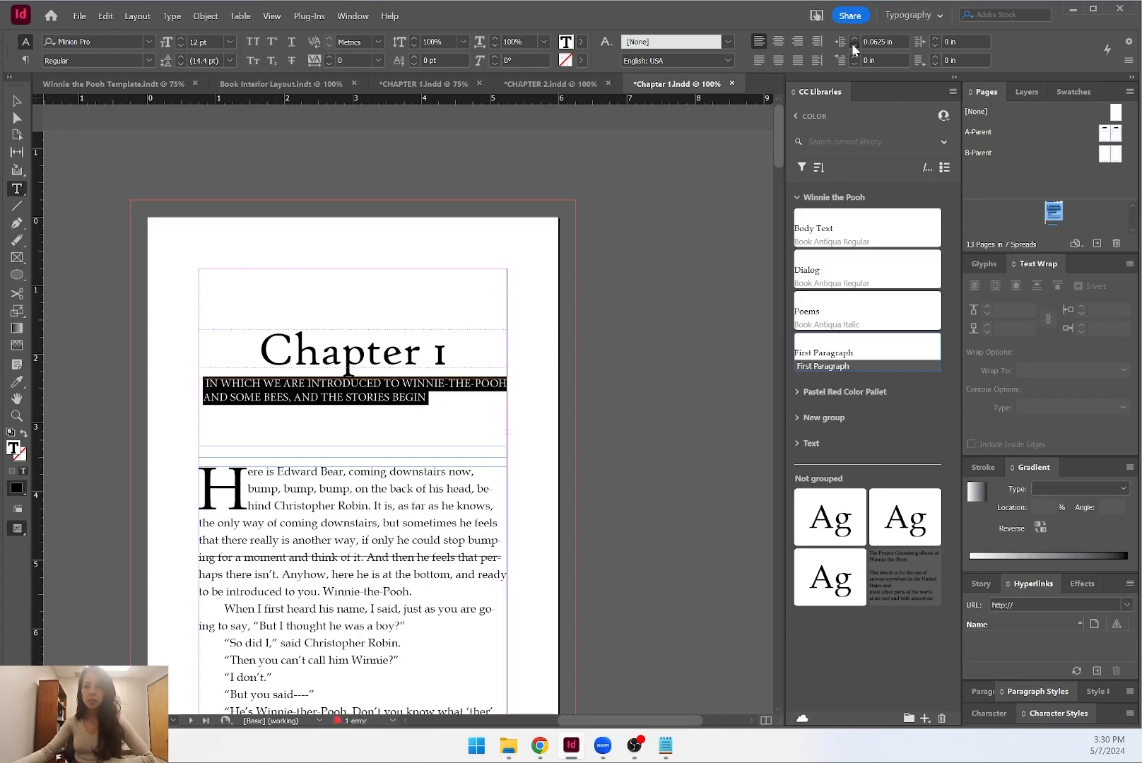
click(777, 41)
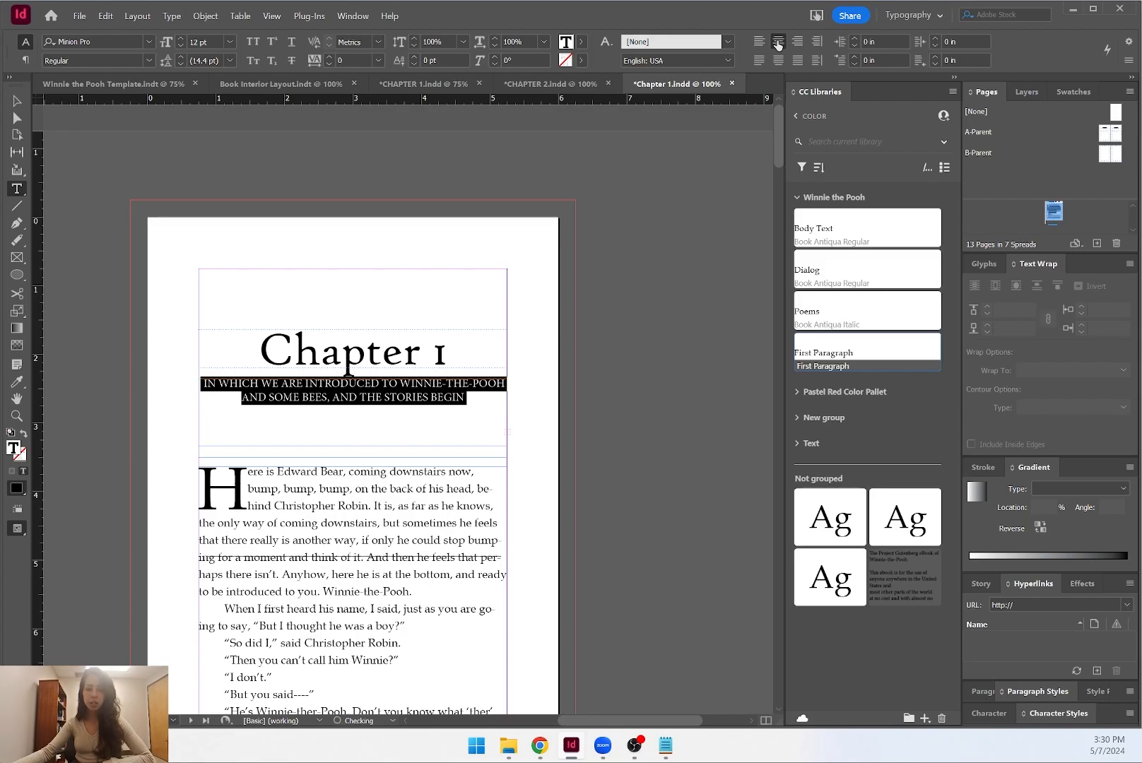
Set both the left and right indents of the subtitle paragraph to 0.5 in.
click(855, 38)
click(855, 38)
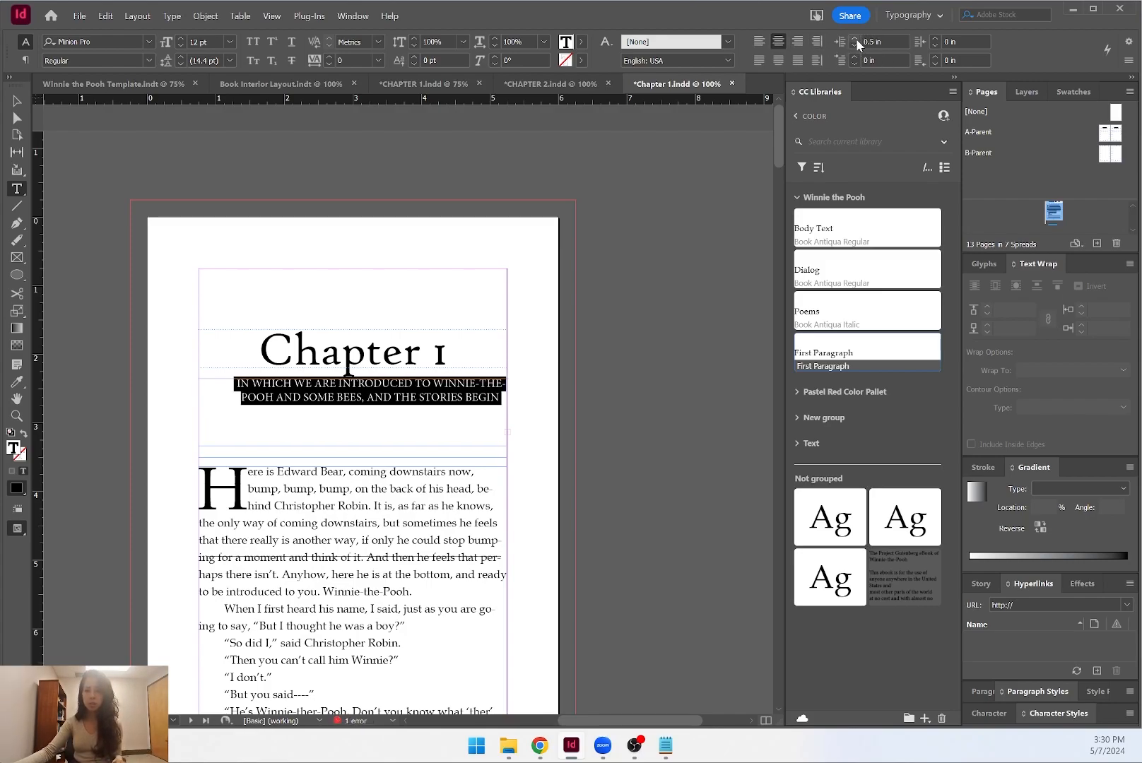
click(937, 39)
click(937, 38)
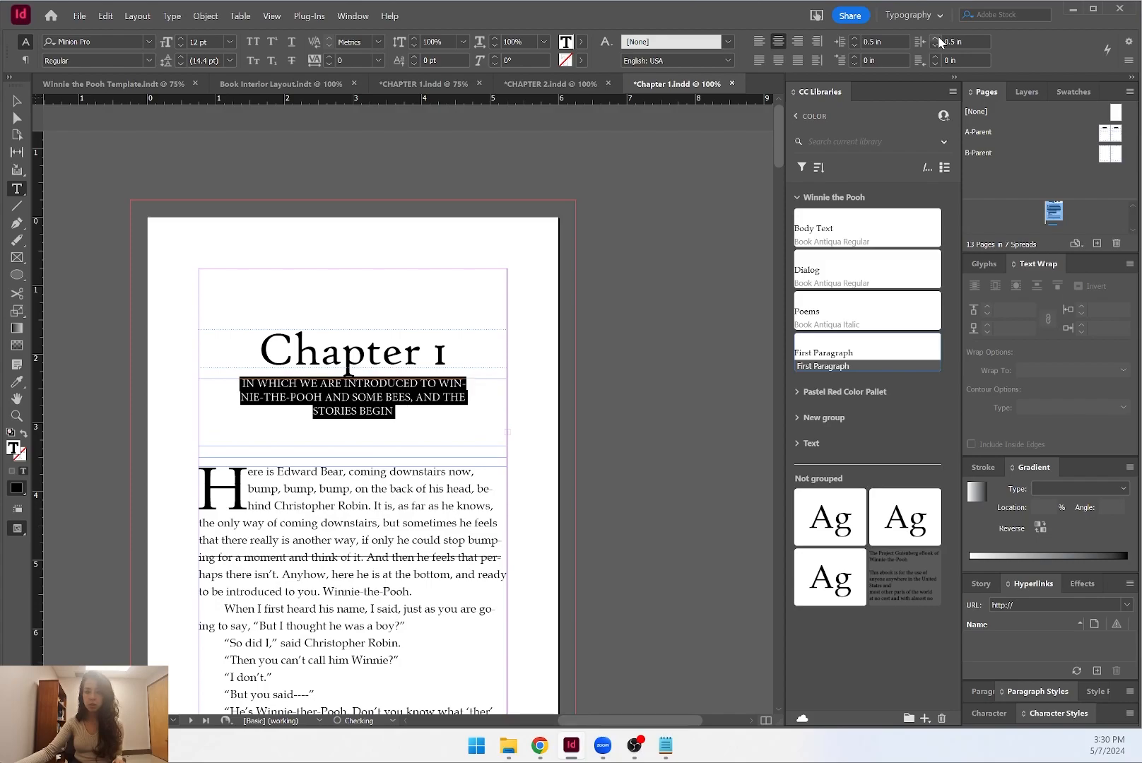
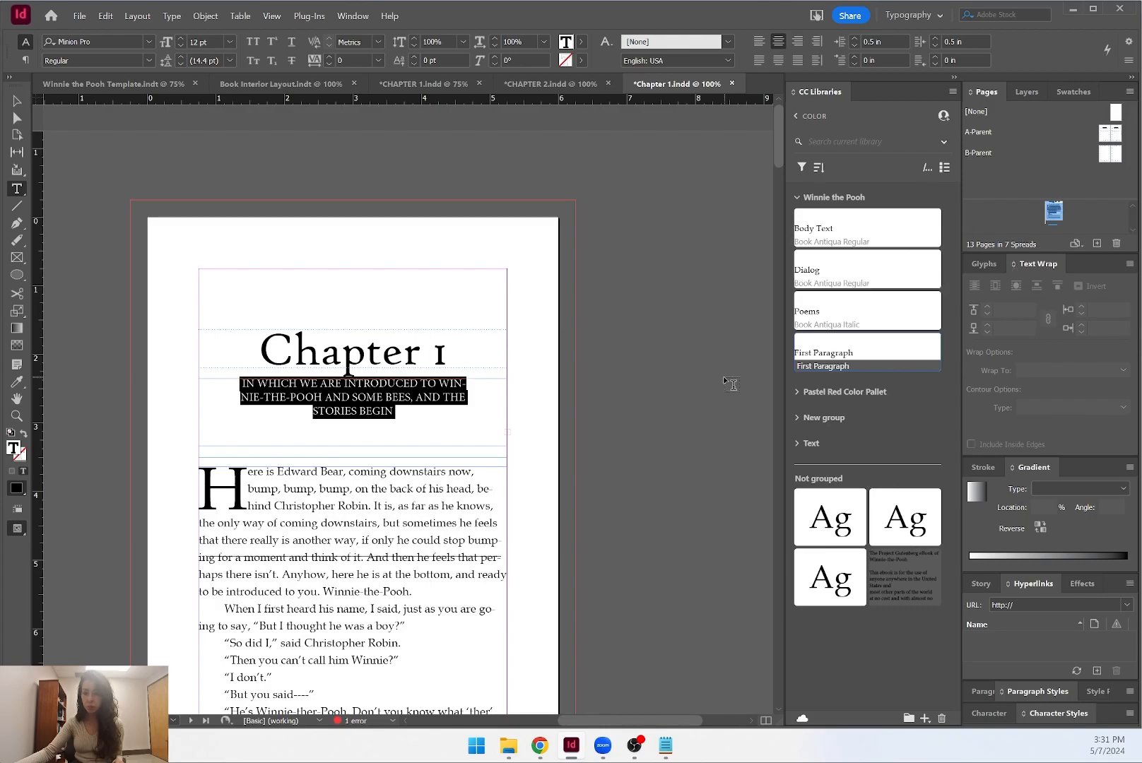
Collapse the docked panels to icons and turn off hyphenation for the subtitle paragraph.
click(1131, 78)
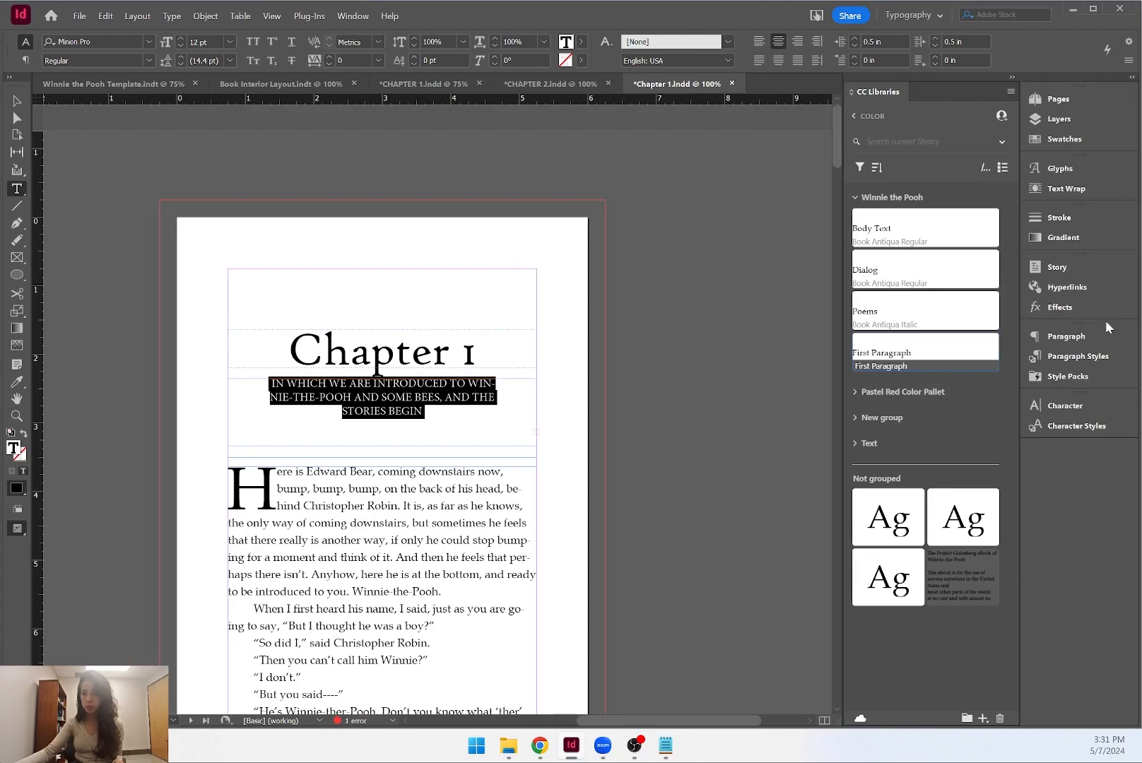
click(1013, 80)
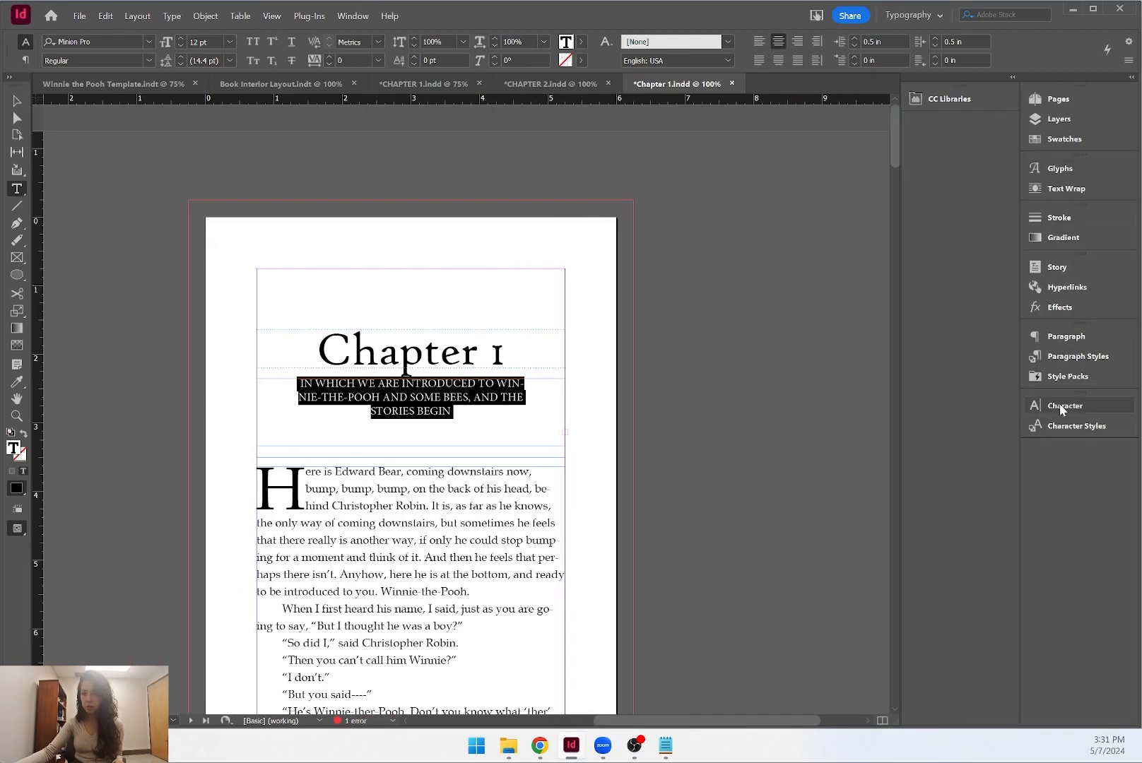
click(1072, 340)
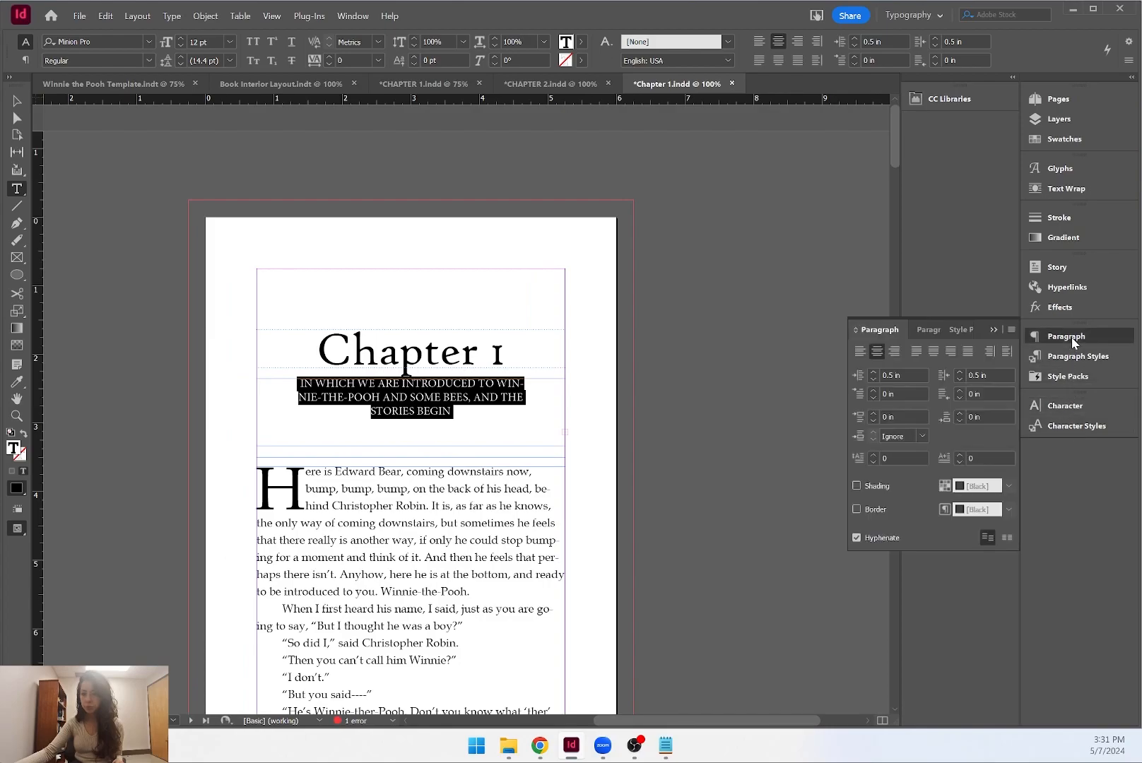
click(857, 538)
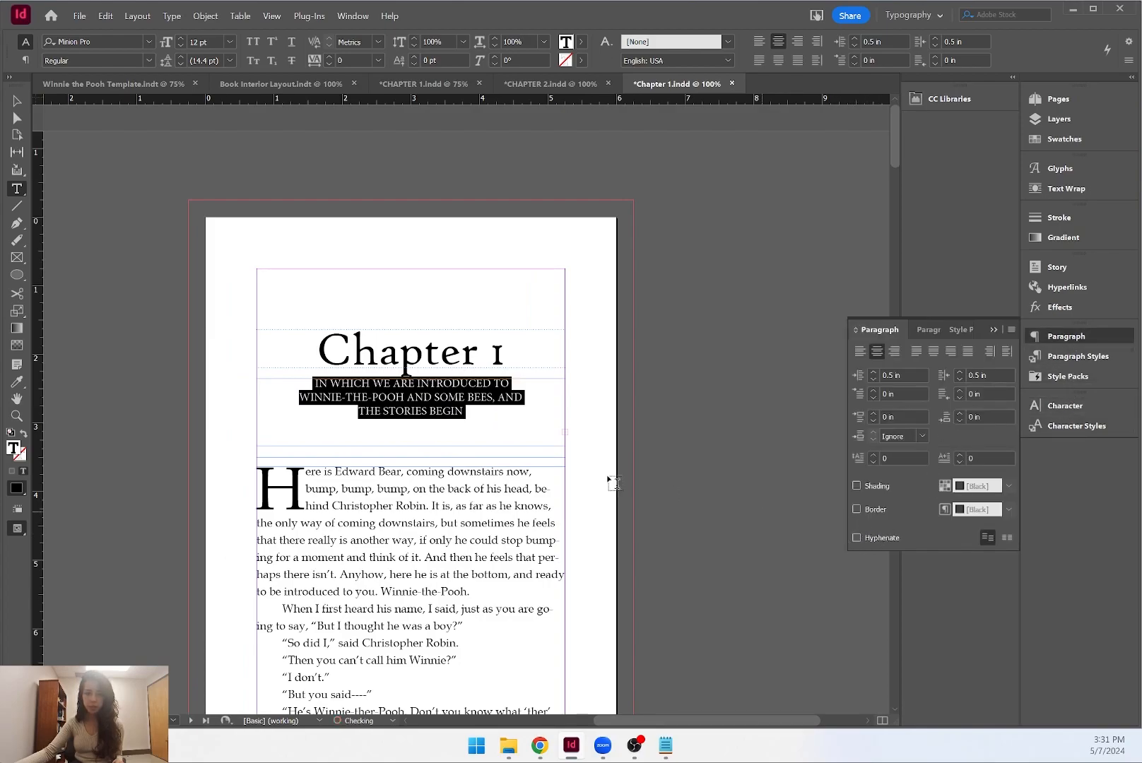
click(456, 415)
Turn off hyphenation in the drop-cap paragraph and redefine the First Paragraph style to match, keeping that style applied.
click(480, 507)
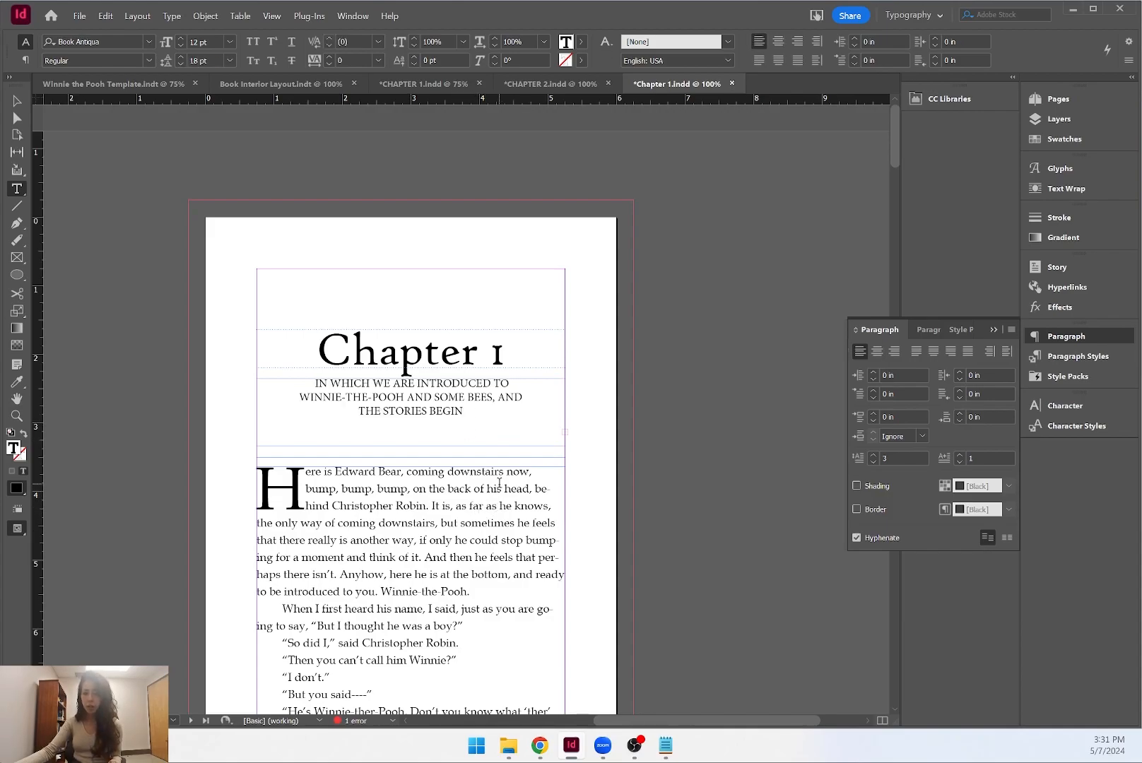
click(928, 332)
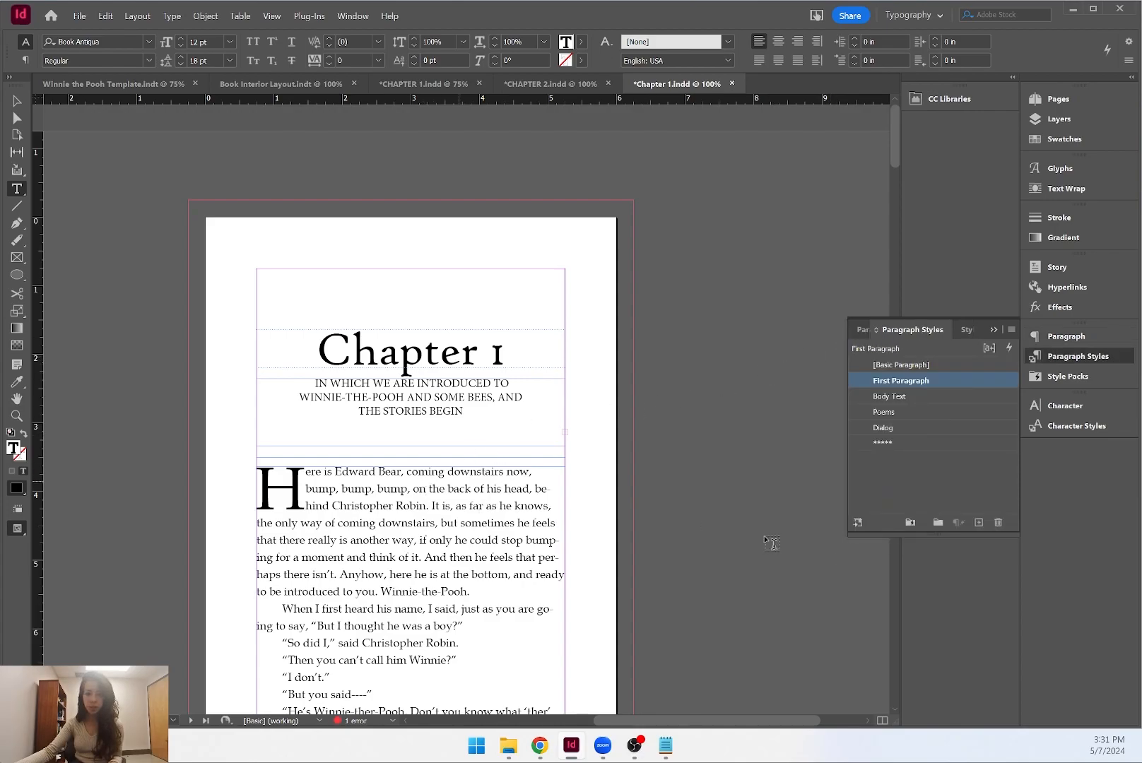
click(1081, 336)
click(880, 540)
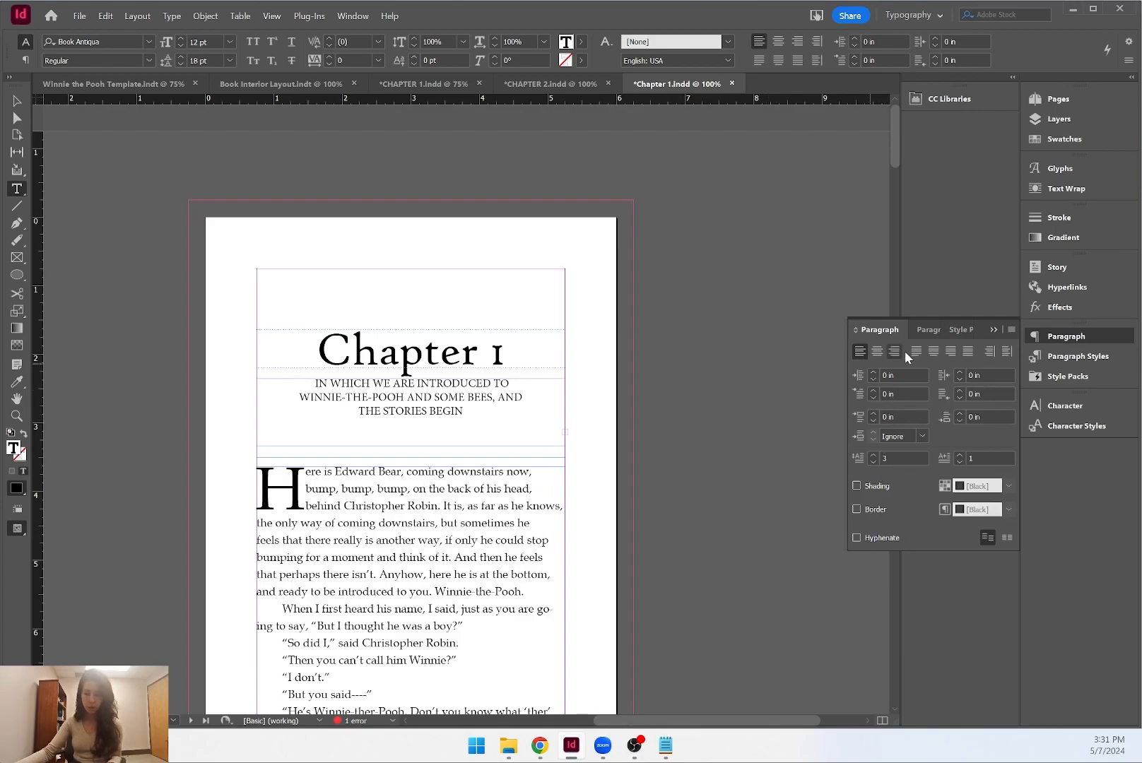
click(927, 332)
right_click(910, 382)
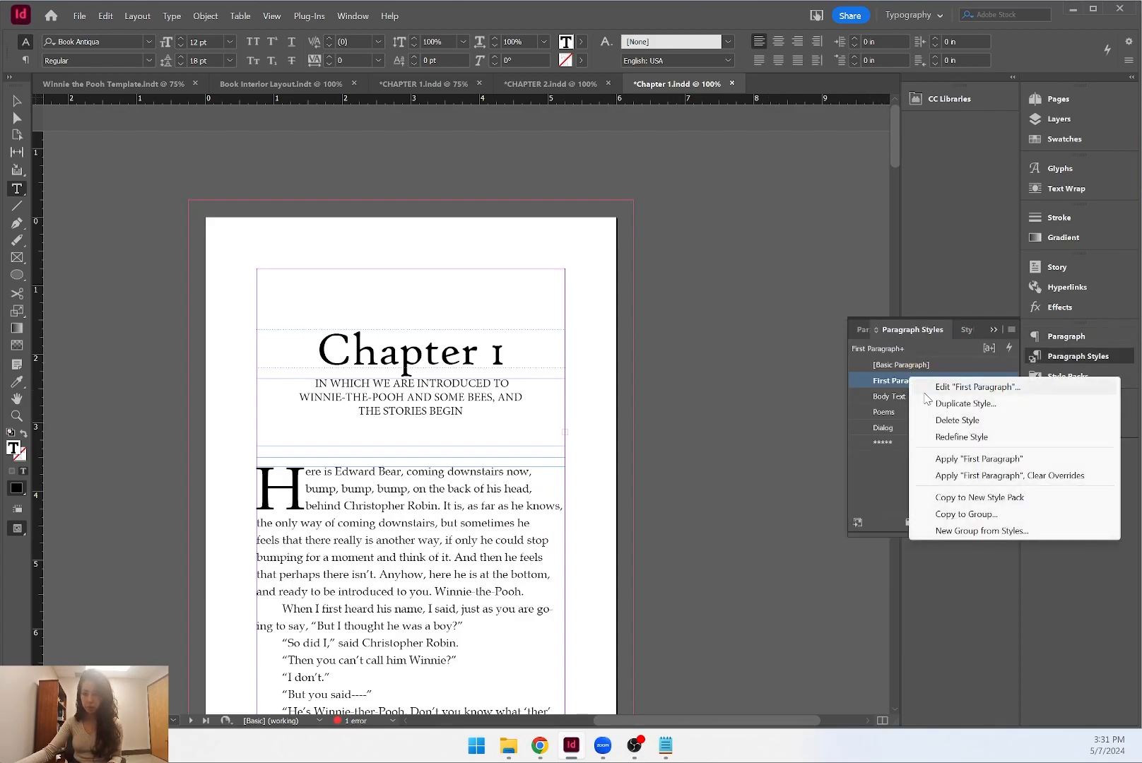
click(981, 436)
click(904, 398)
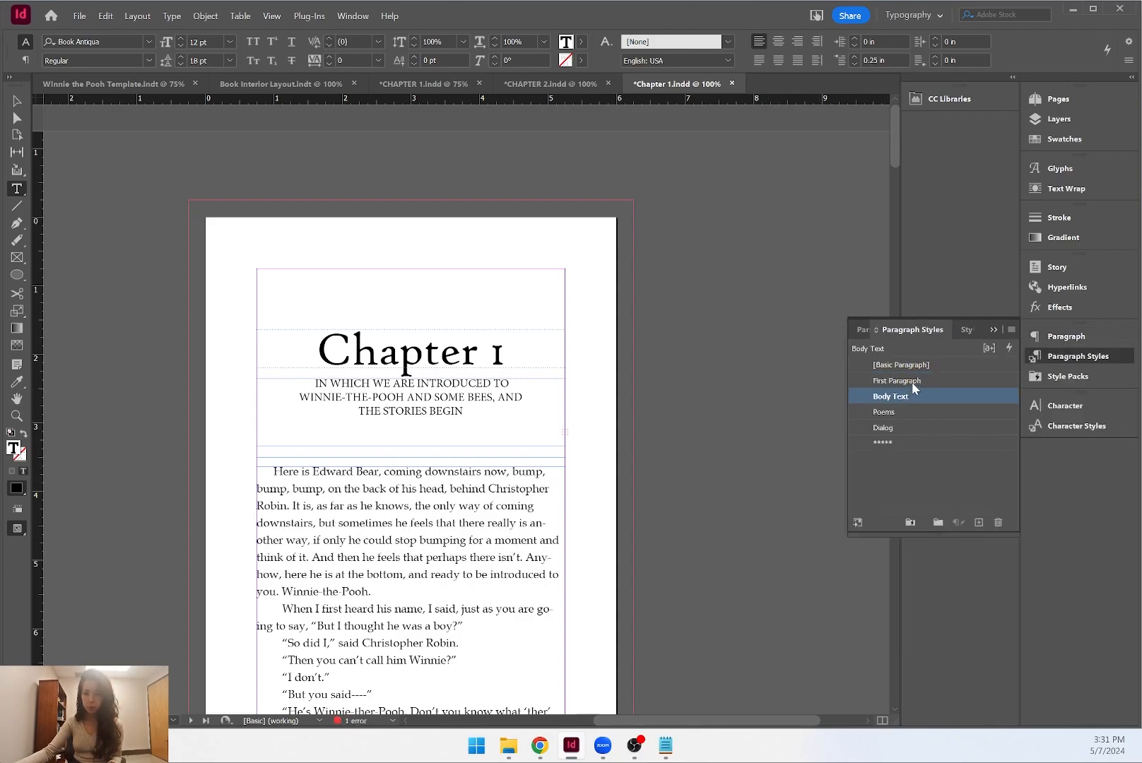
click(912, 381)
Edit the Dialog paragraph style to turn off hyphenation.
scroll(409, 460, down, 2)
click(360, 509)
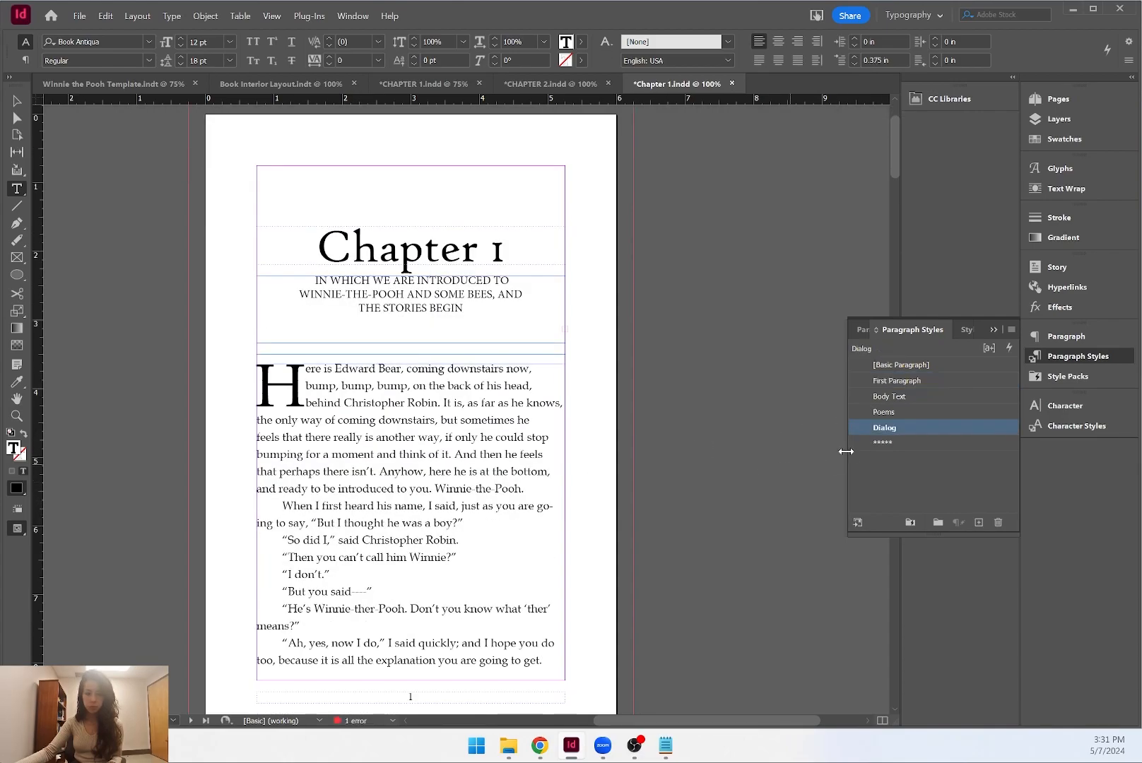
right_click(892, 434)
click(953, 442)
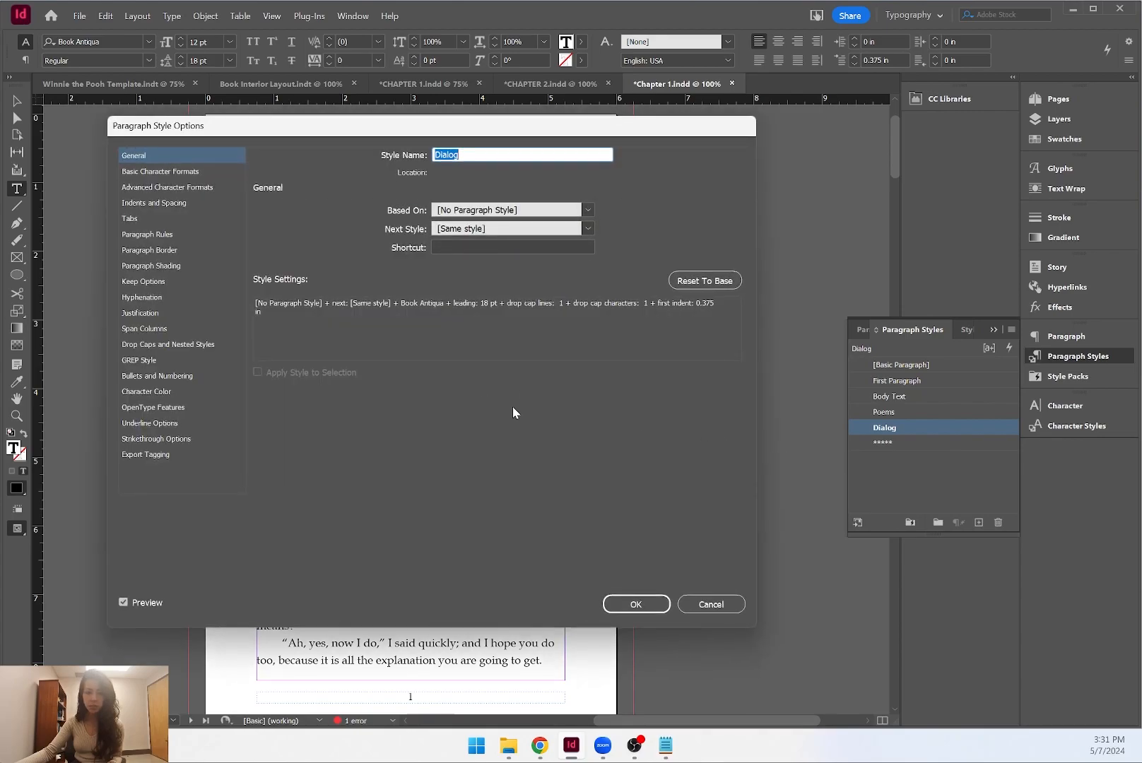
click(138, 236)
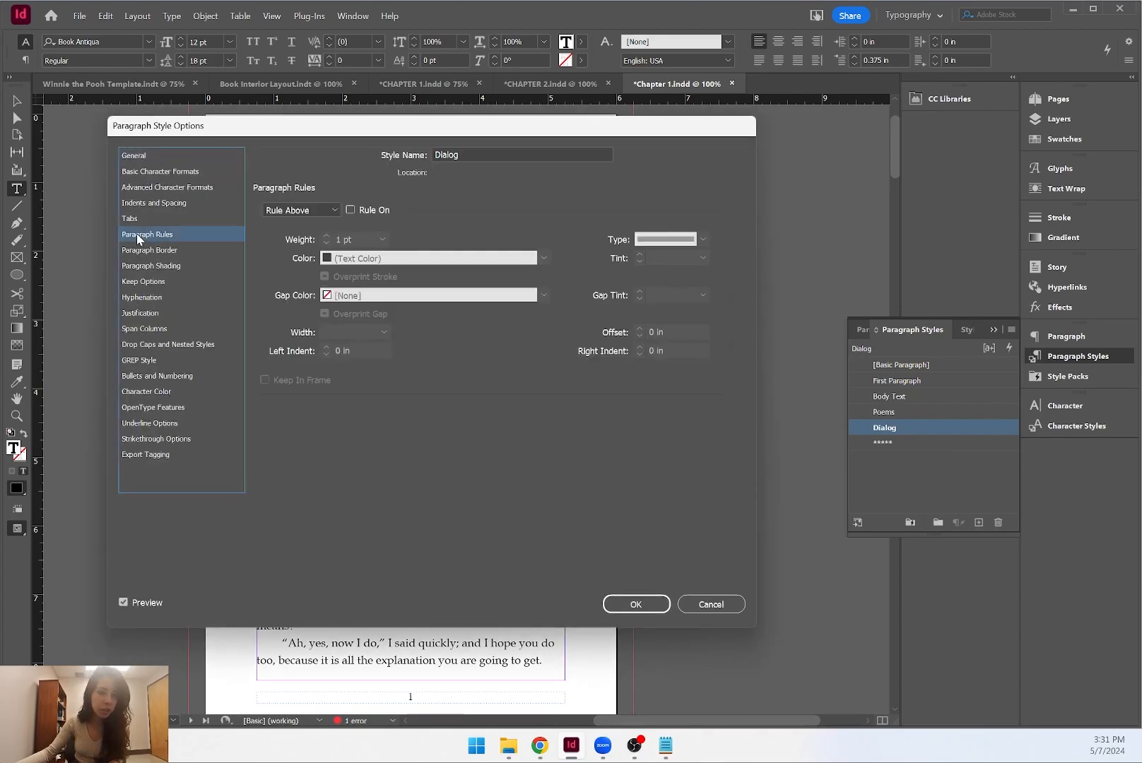
click(148, 173)
click(144, 190)
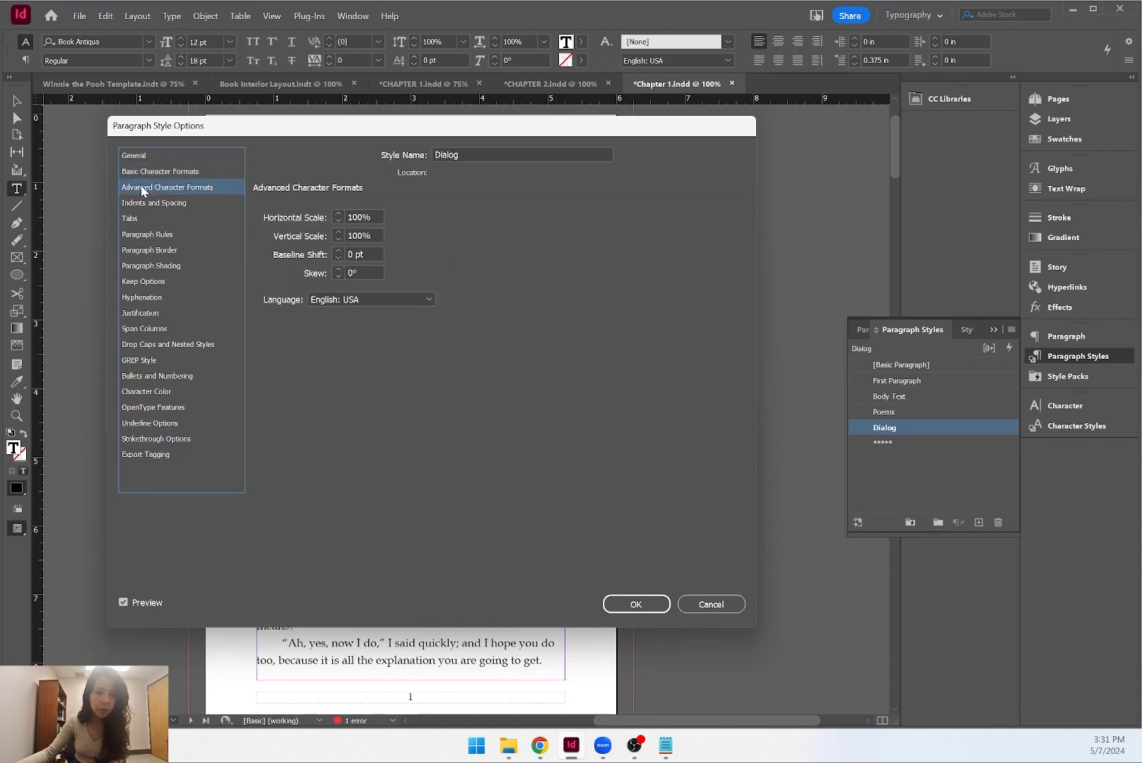
click(147, 205)
click(142, 220)
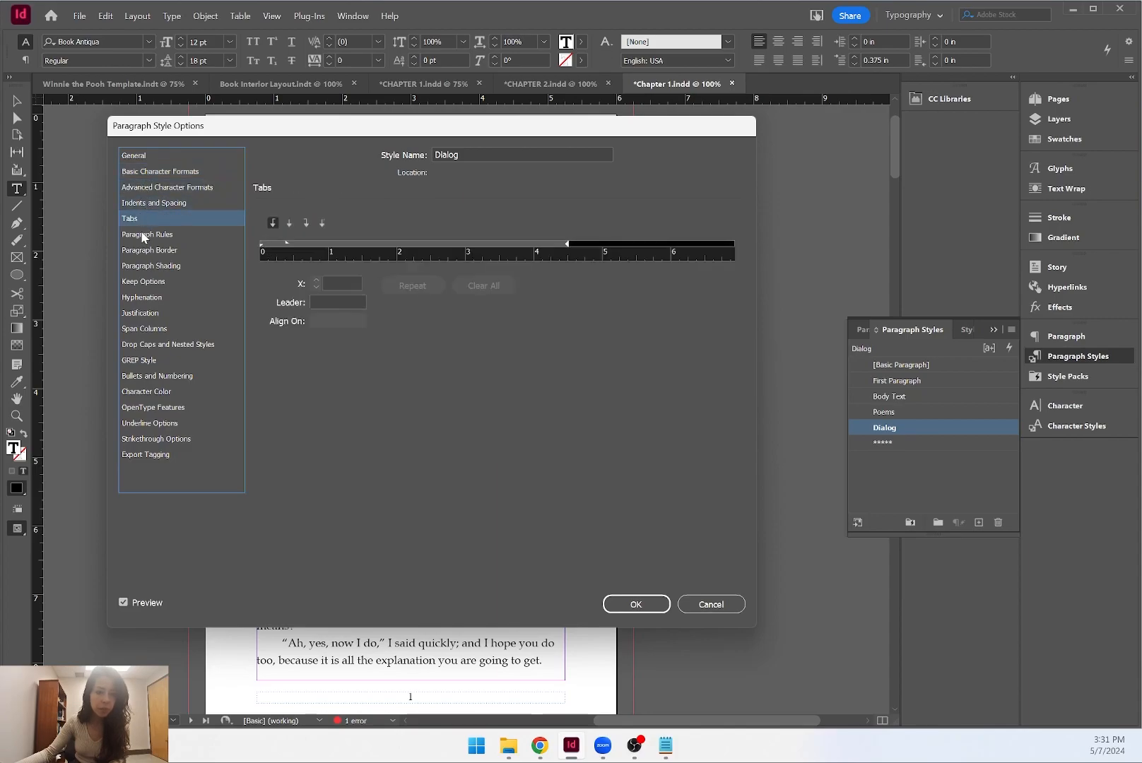
click(145, 235)
click(150, 300)
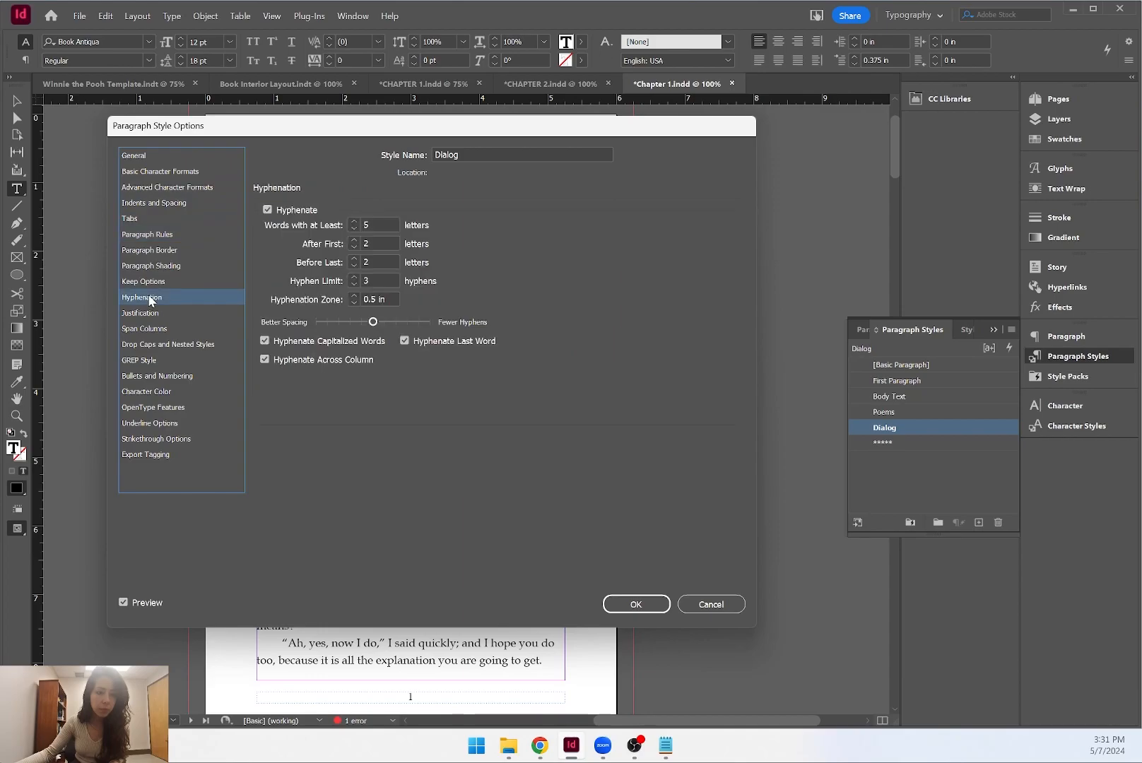
click(267, 209)
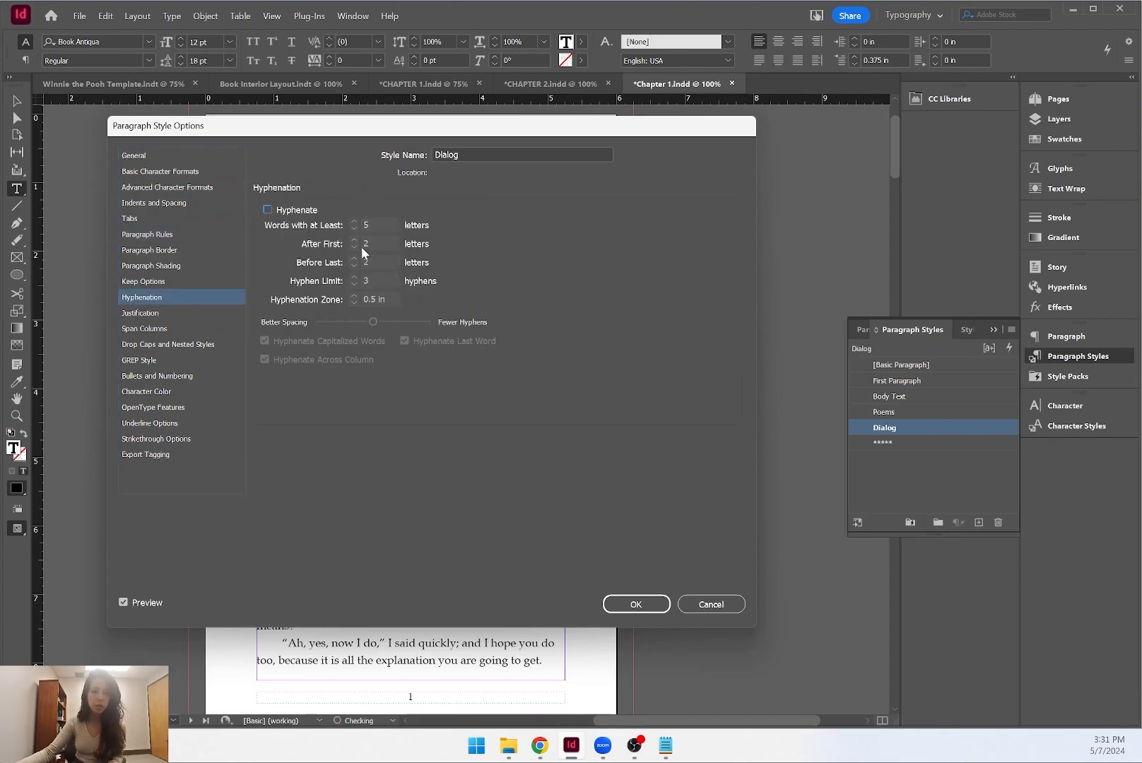
click(637, 604)
click(907, 411)
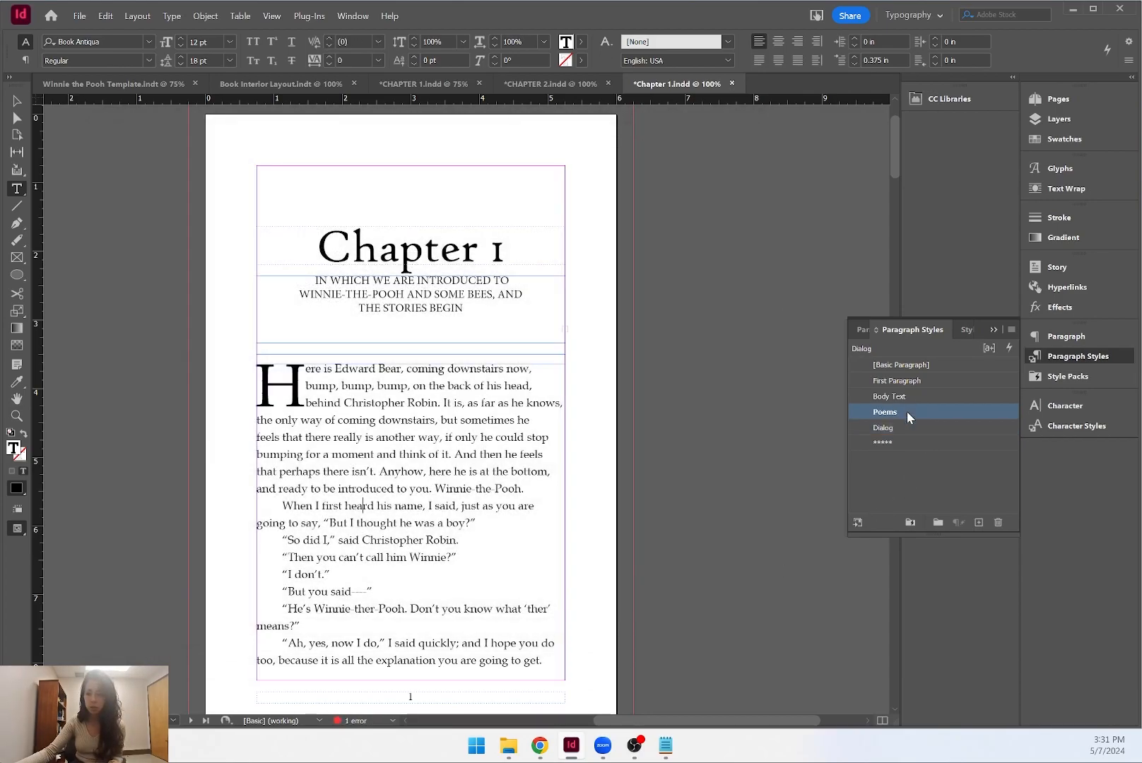
right_click(904, 412)
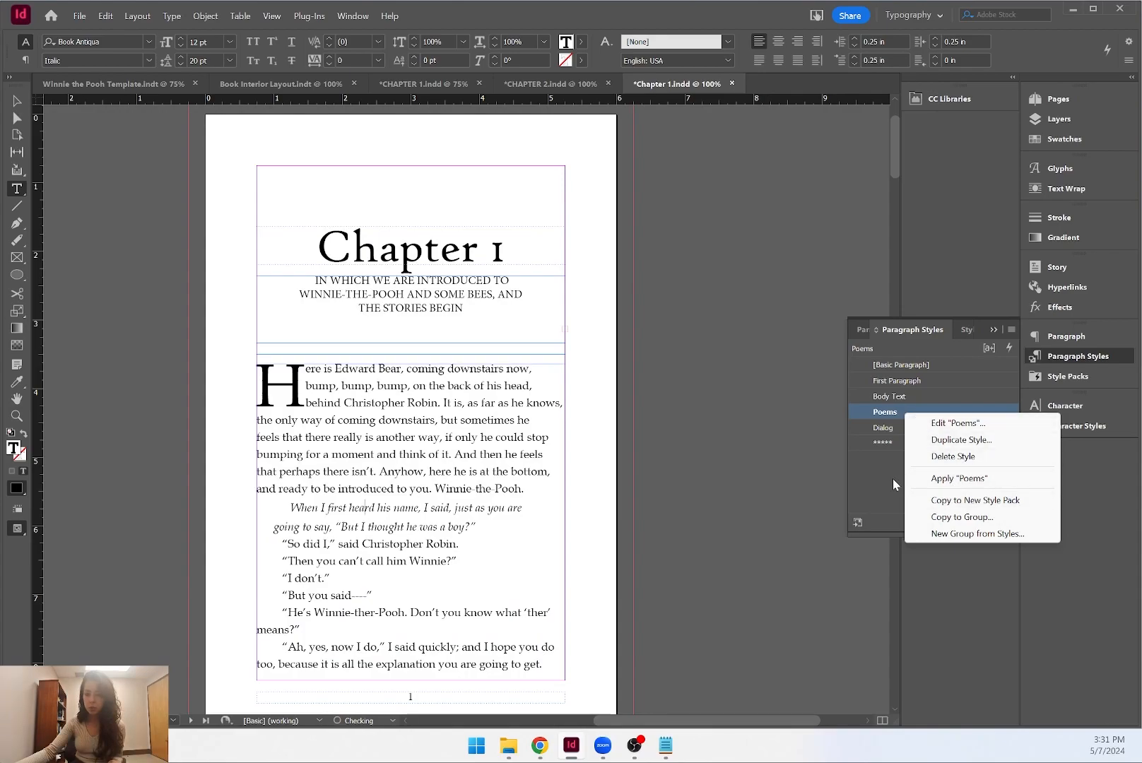
click(892, 478)
click(889, 426)
Edit the Poems paragraph style to turn off hyphenation, without applying it to the current paragraph.
right_click(892, 410)
click(906, 419)
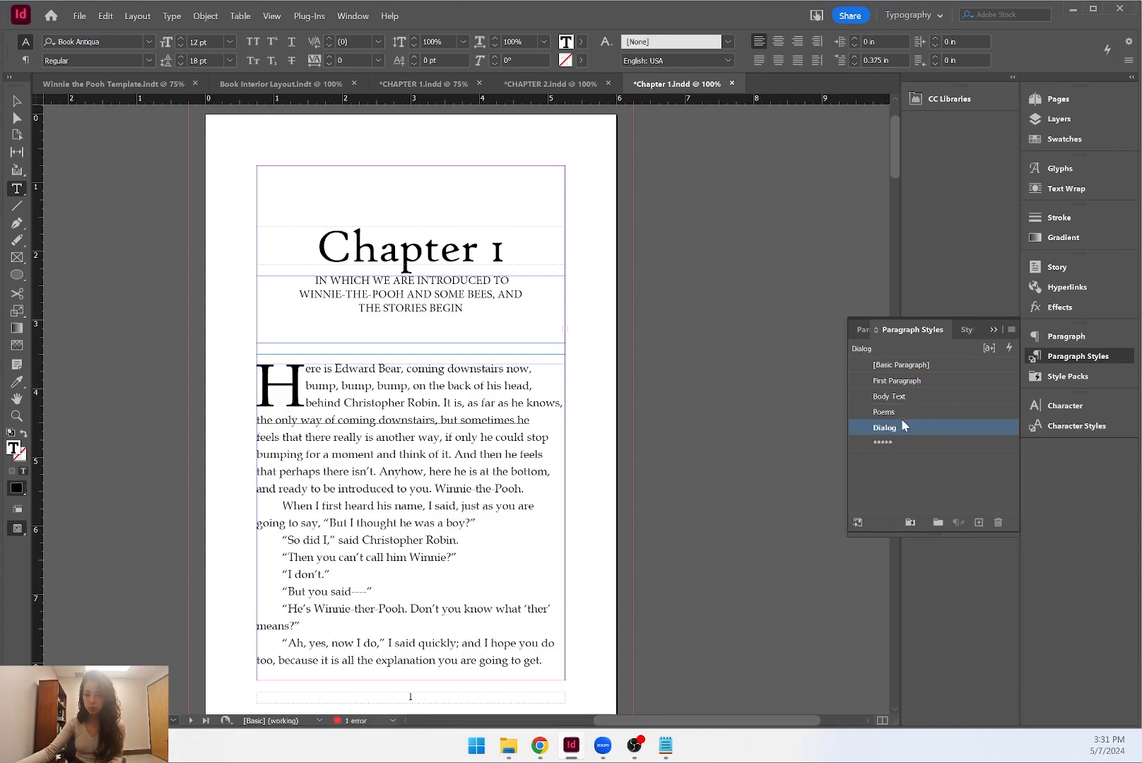
click(142, 297)
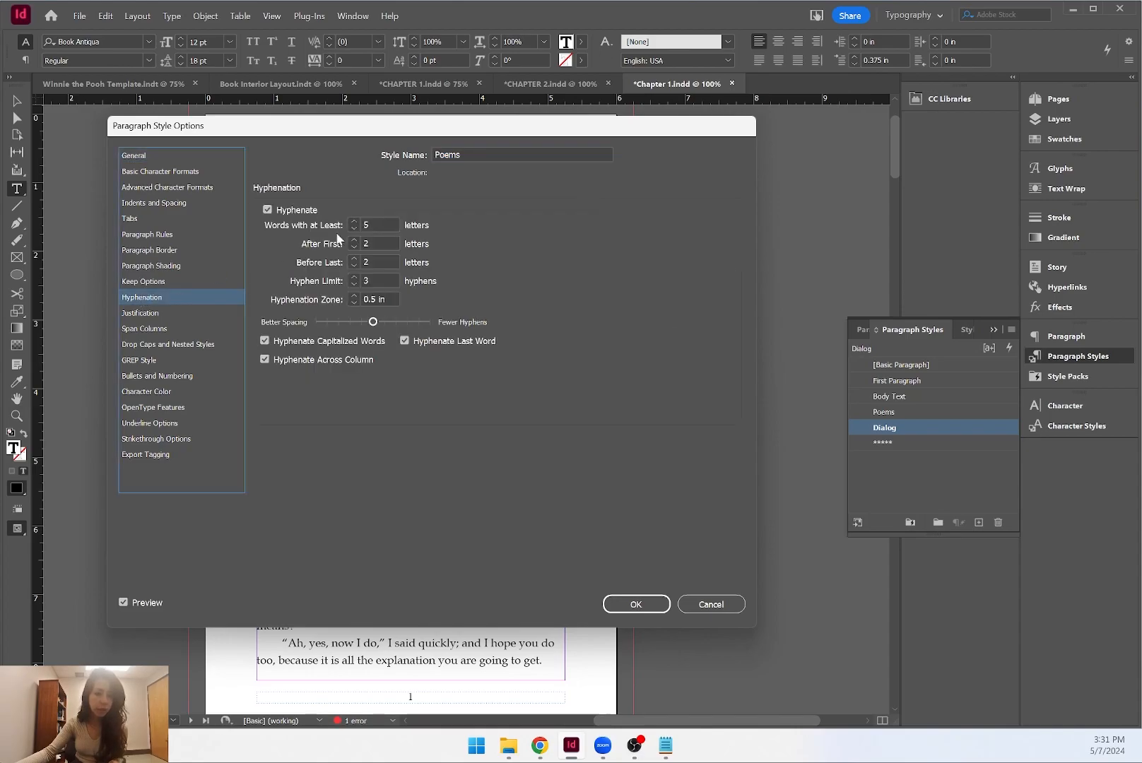
click(285, 212)
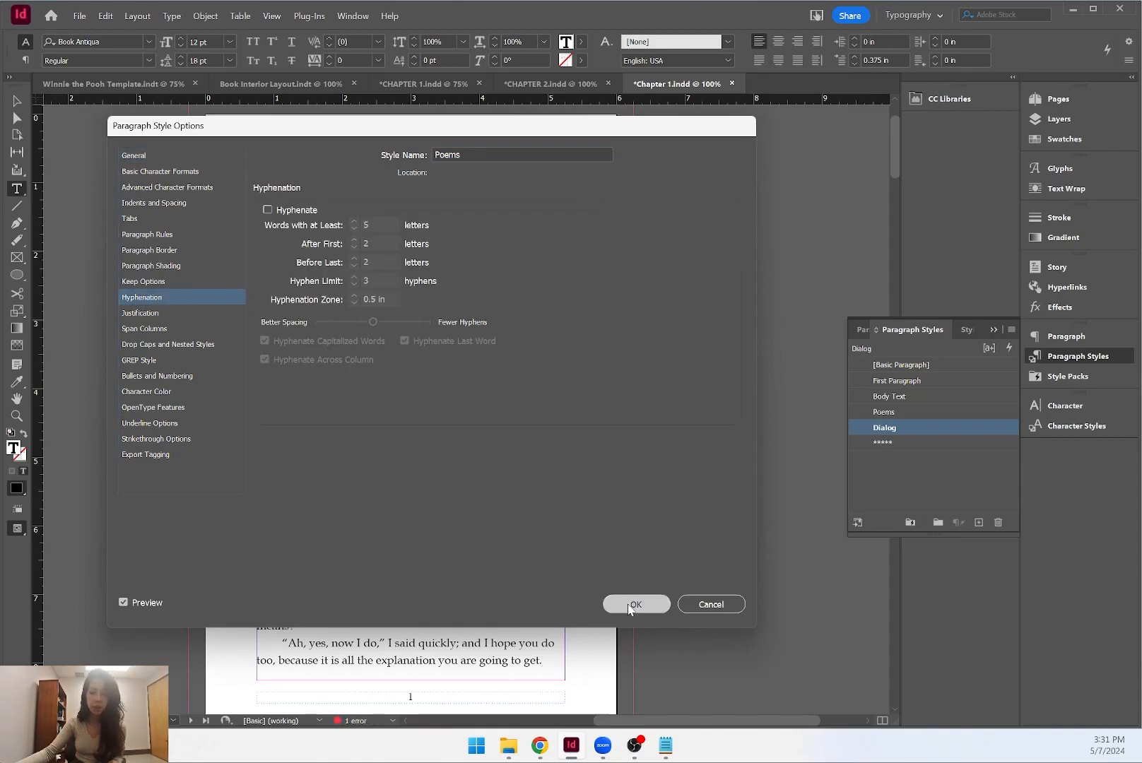
click(621, 604)
Edit the Body Text paragraph style to turn off hyphenation.
right_click(903, 415)
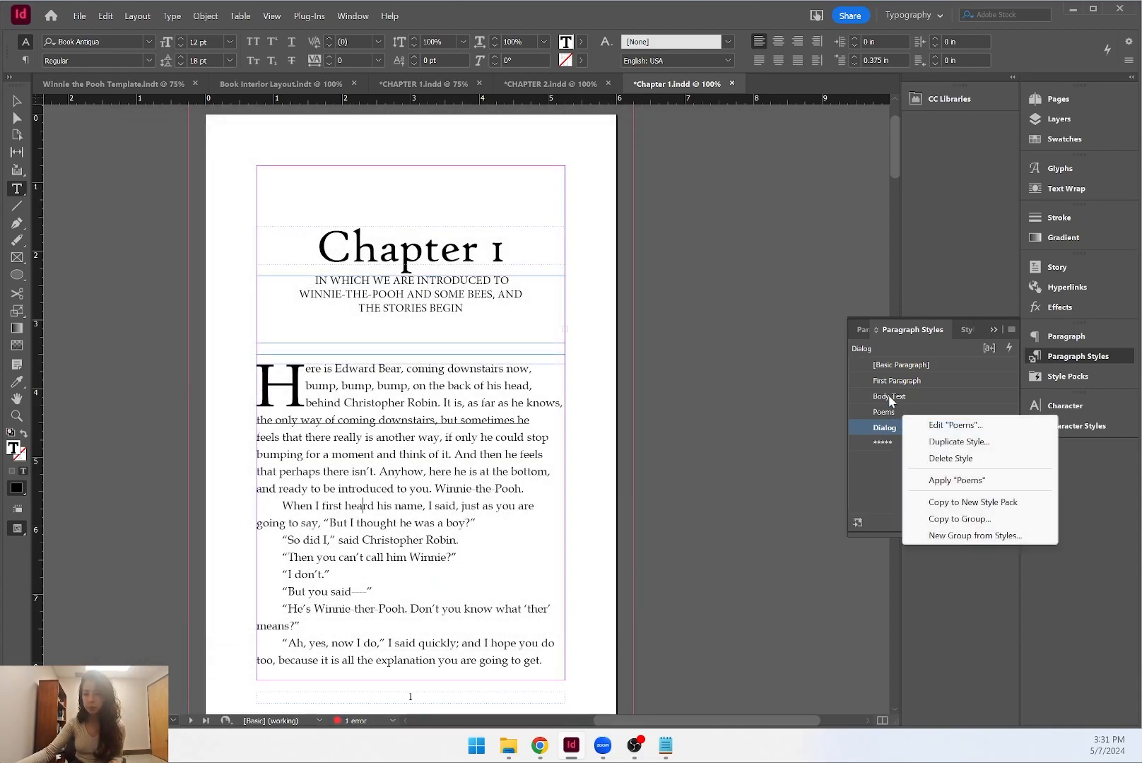
click(889, 399)
right_click(890, 397)
click(915, 405)
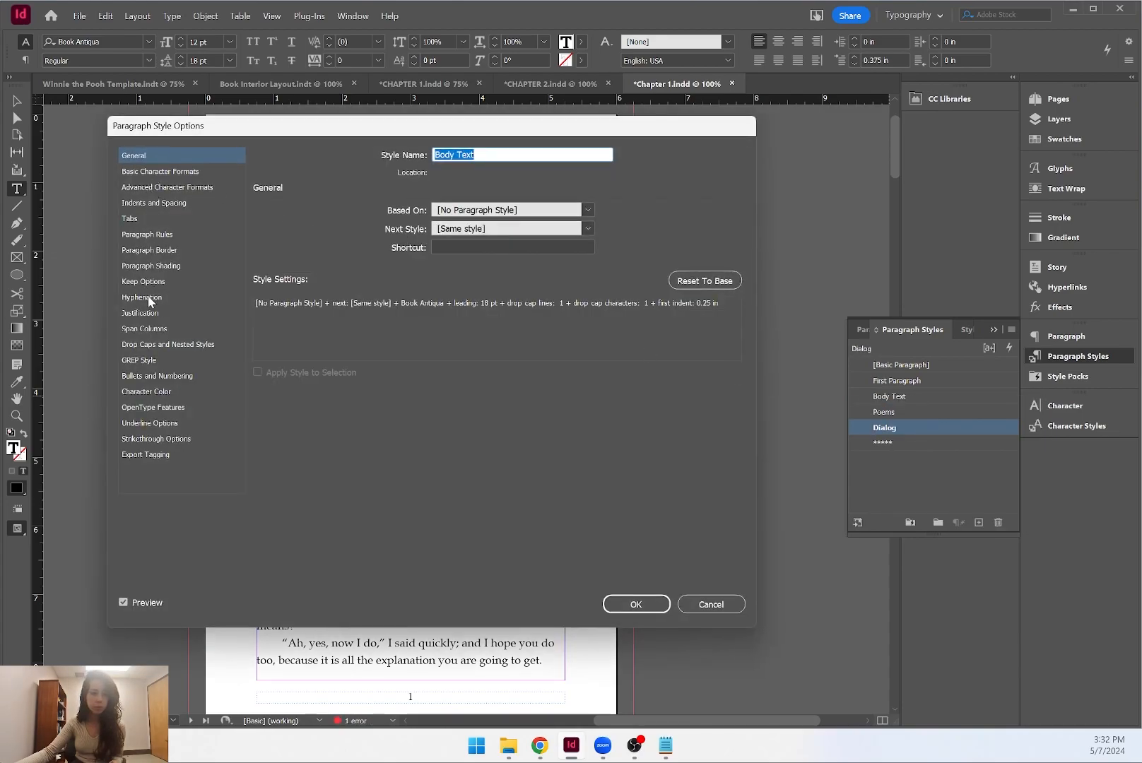
click(149, 300)
click(267, 210)
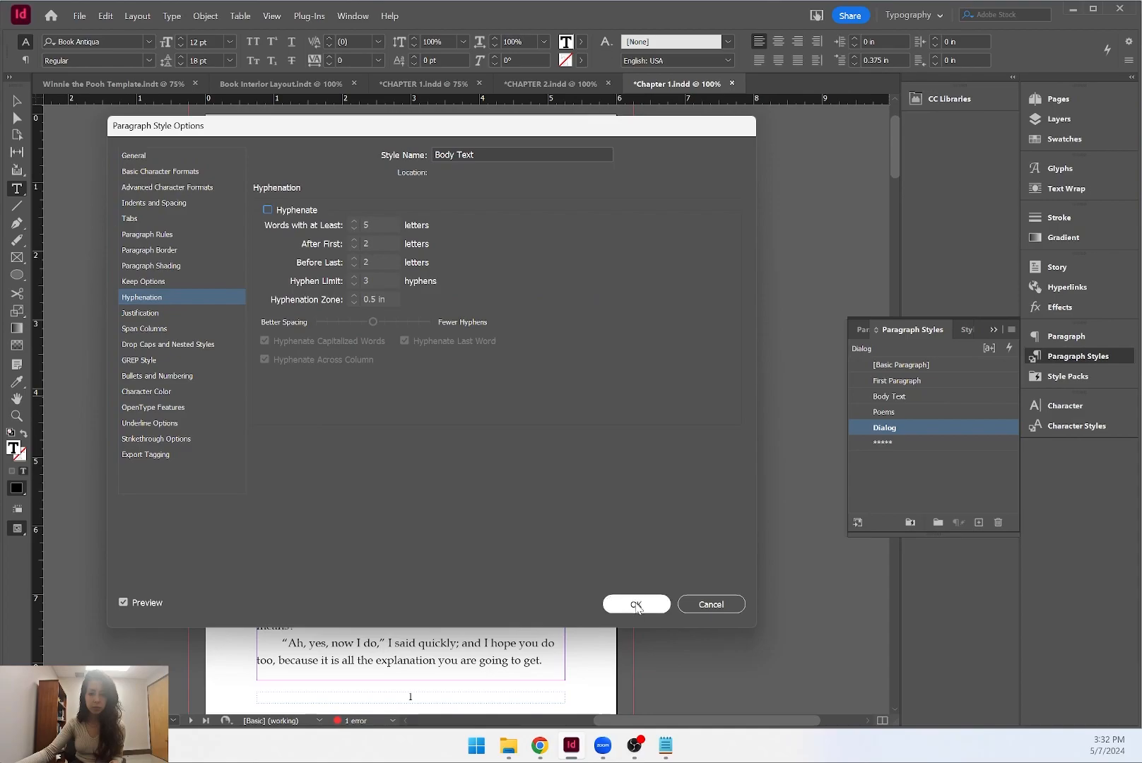
click(636, 604)
right_click(906, 384)
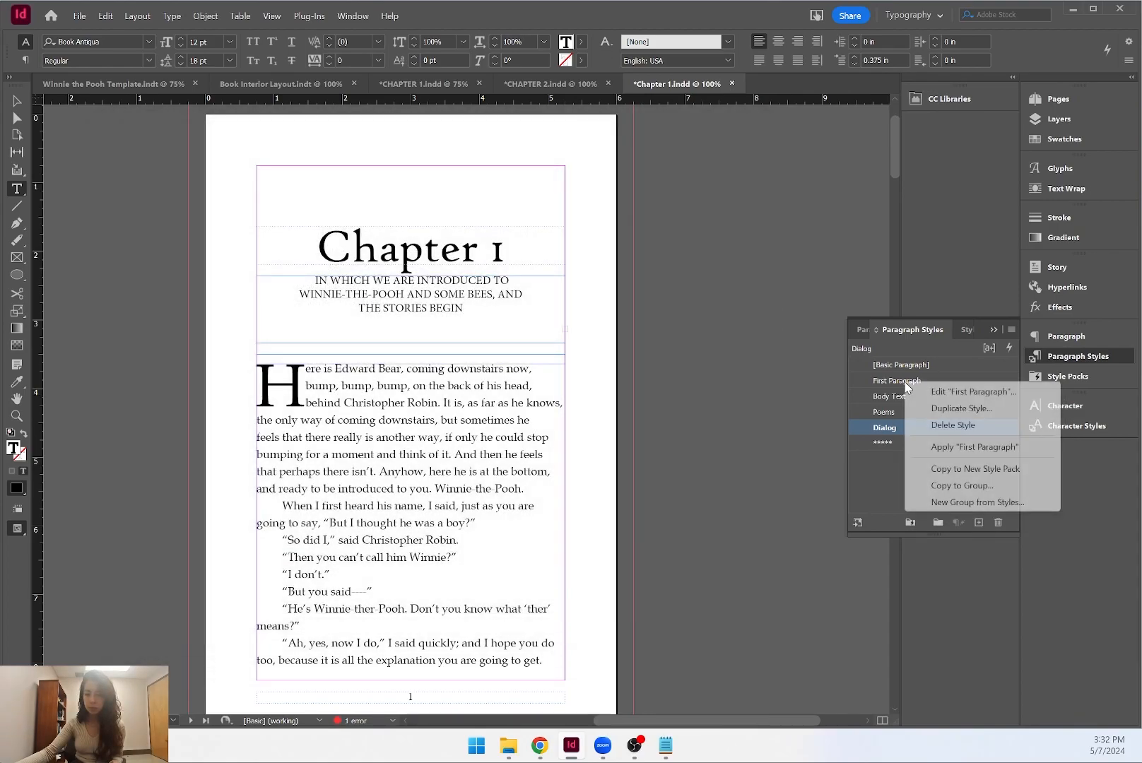
right_click(887, 446)
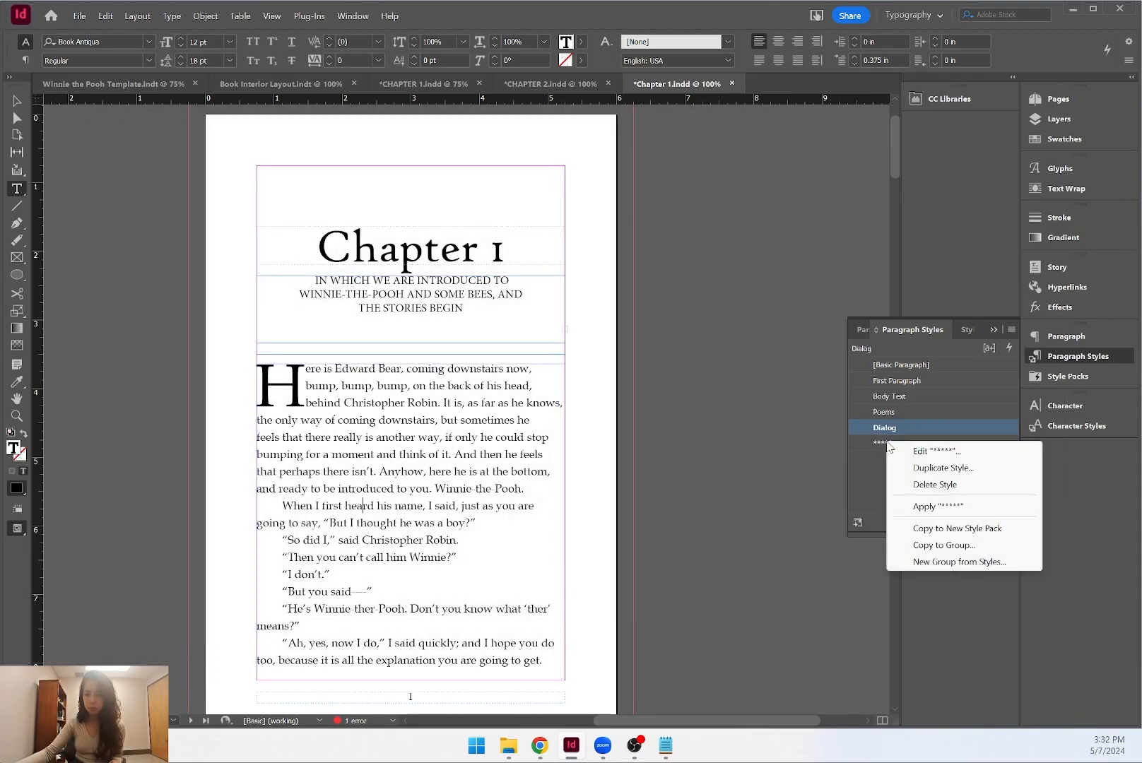
click(864, 465)
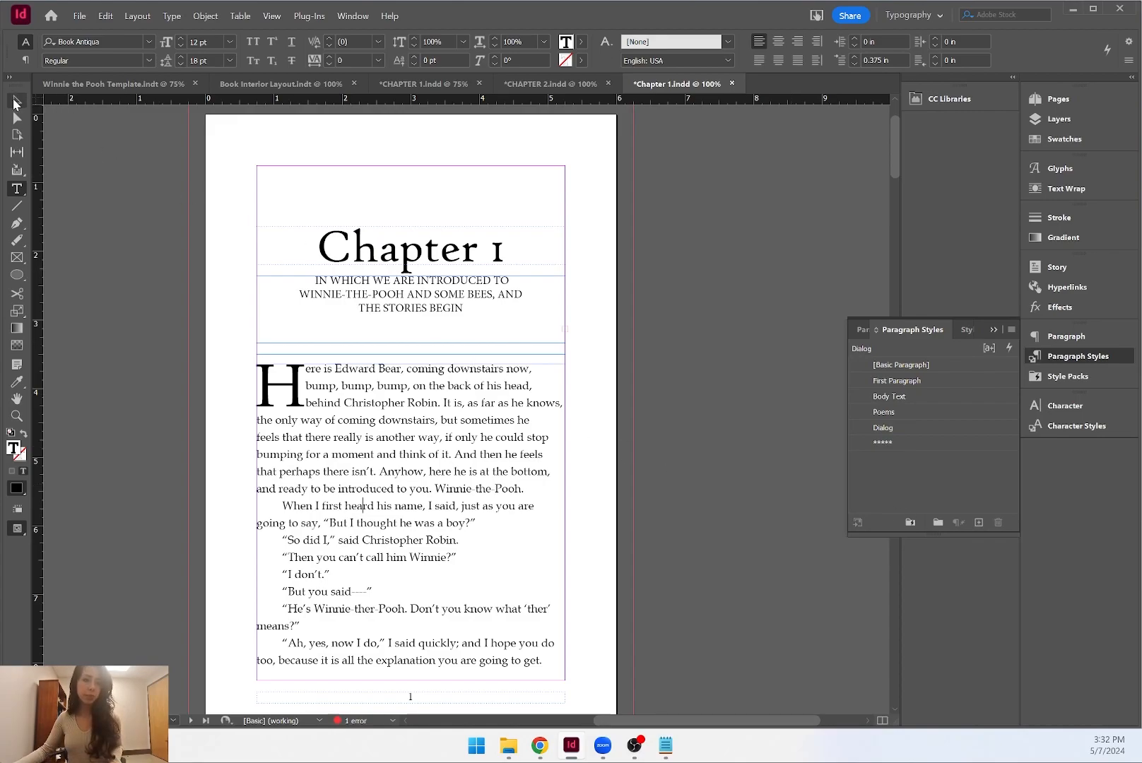
Apply the Poems paragraph style to the first three lines of the "Isn't it funny" poem on page 3.
click(13, 104)
click(542, 349)
scroll(665, 405, down, 5)
scroll(665, 397, down, 8)
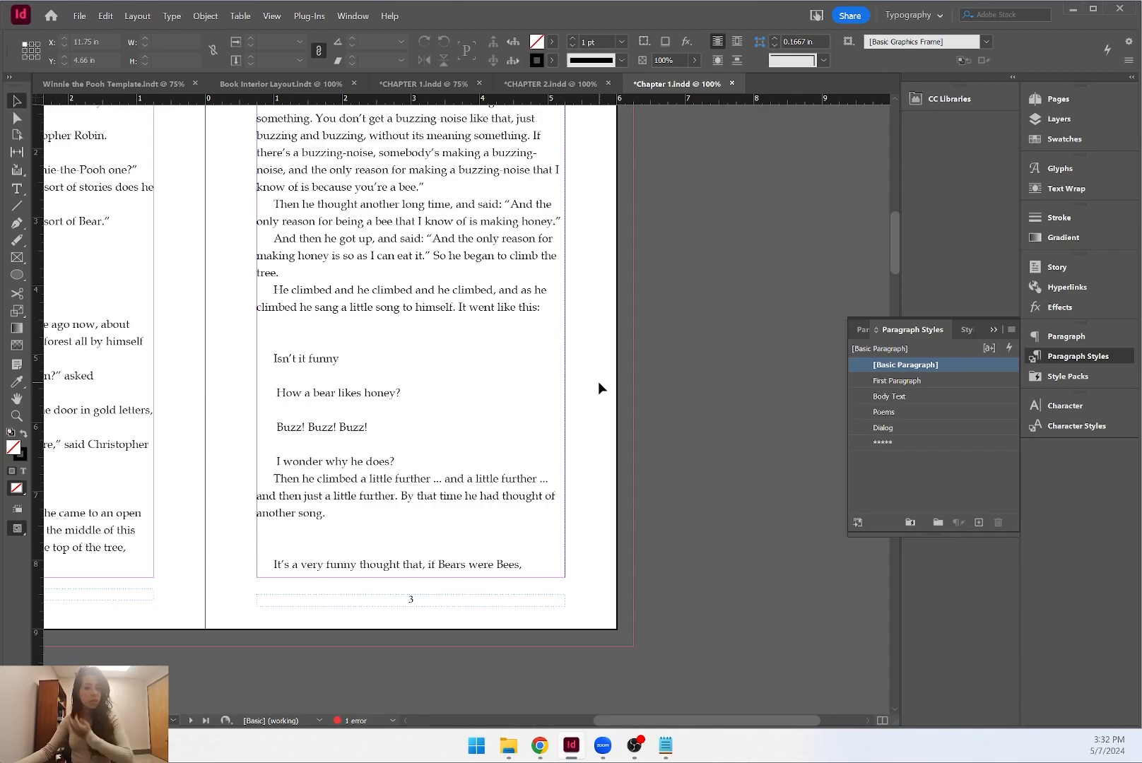
scroll(594, 382, down, 3)
scroll(495, 359, up, 1)
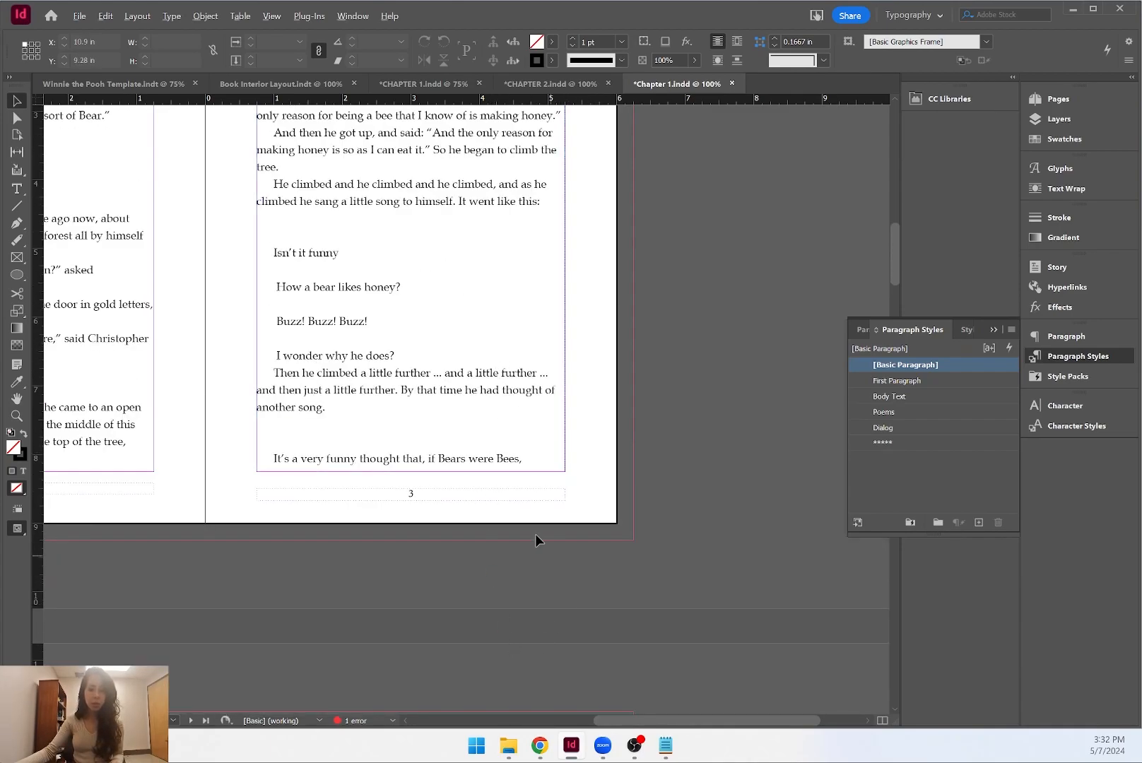
key(ctrl+minus)
scroll(414, 322, down, 1)
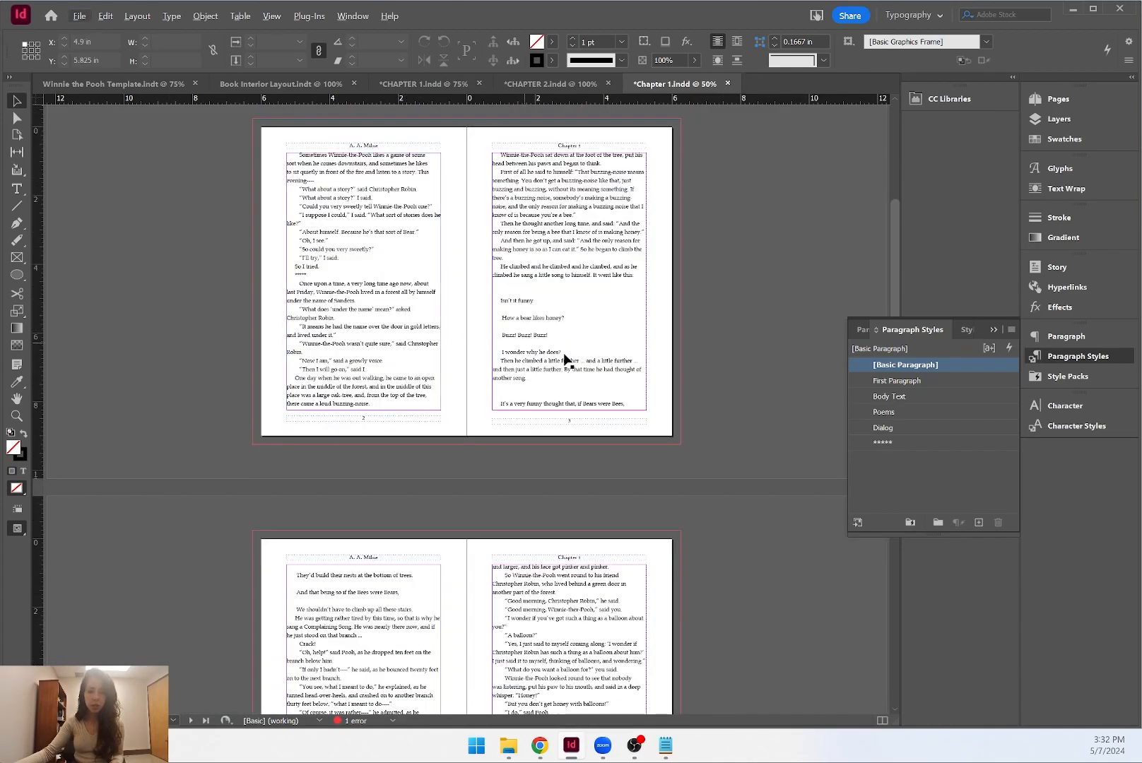
scroll(551, 345, up, 2)
double_click(476, 257)
drag(458, 254, 556, 324)
click(884, 412)
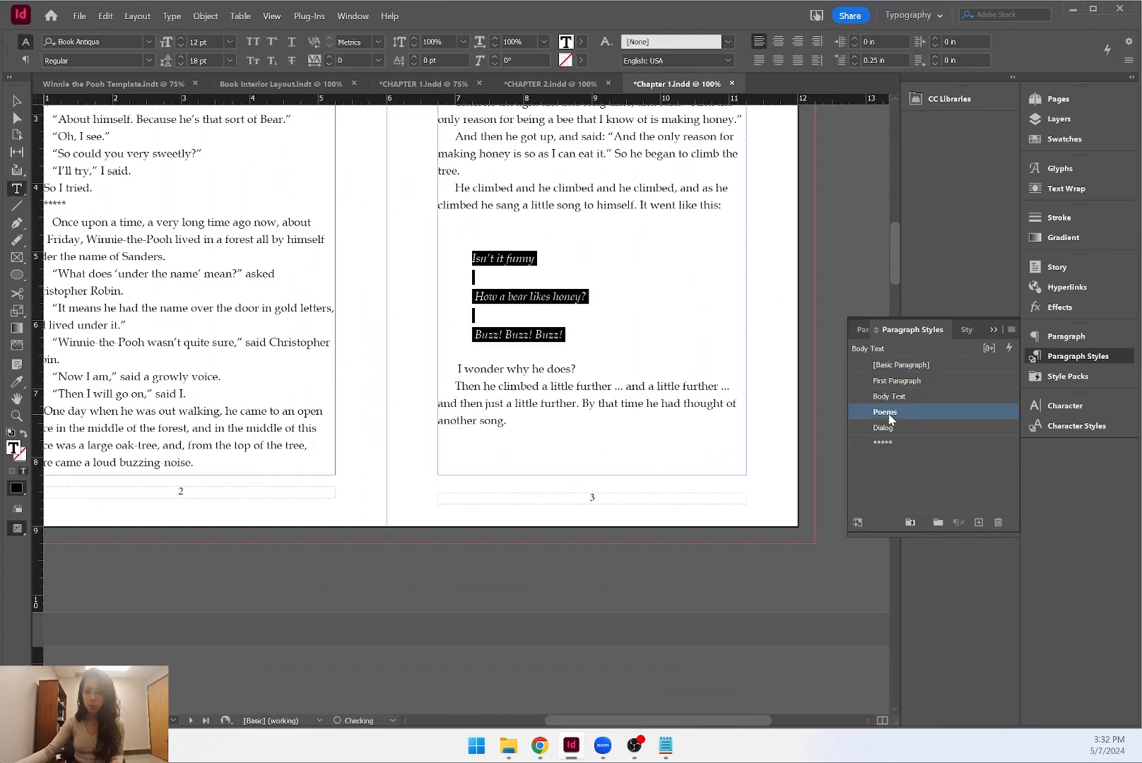
Delete the blank lines between the lines of the "Isn't it funny" poem.
click(554, 274)
key(Delete)
key(Down)
key(Down)
key(Delete)
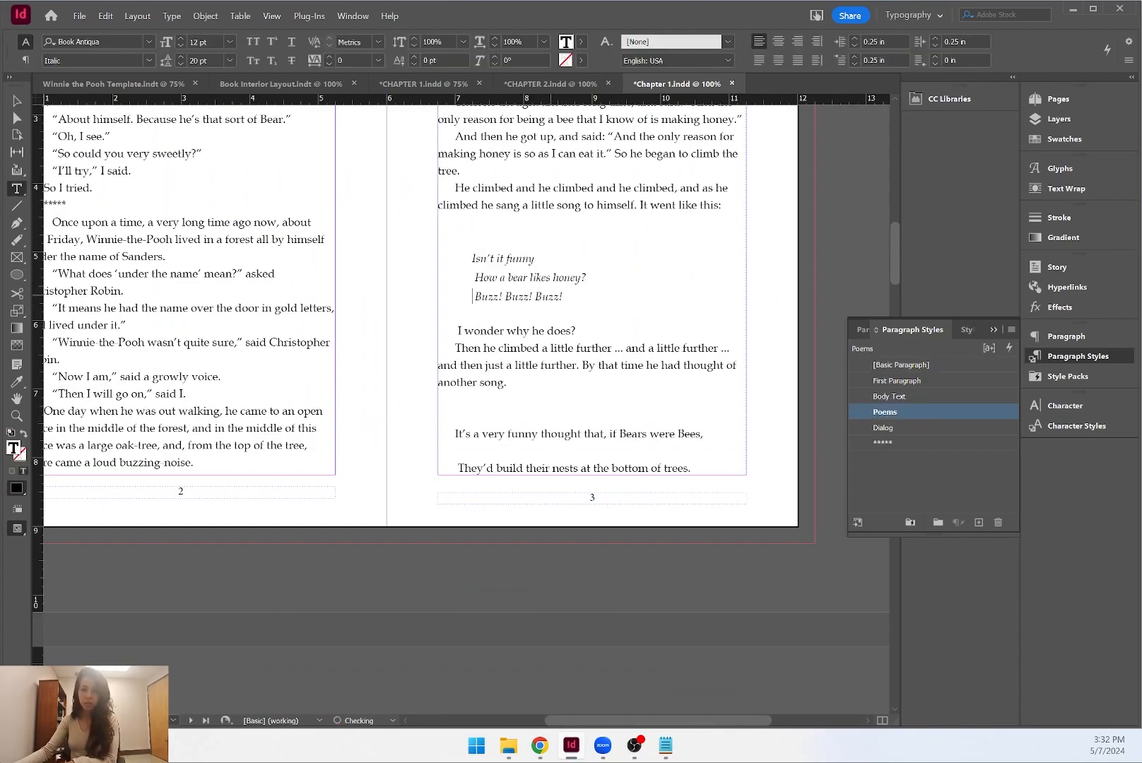
key(Down)
key(Delete)
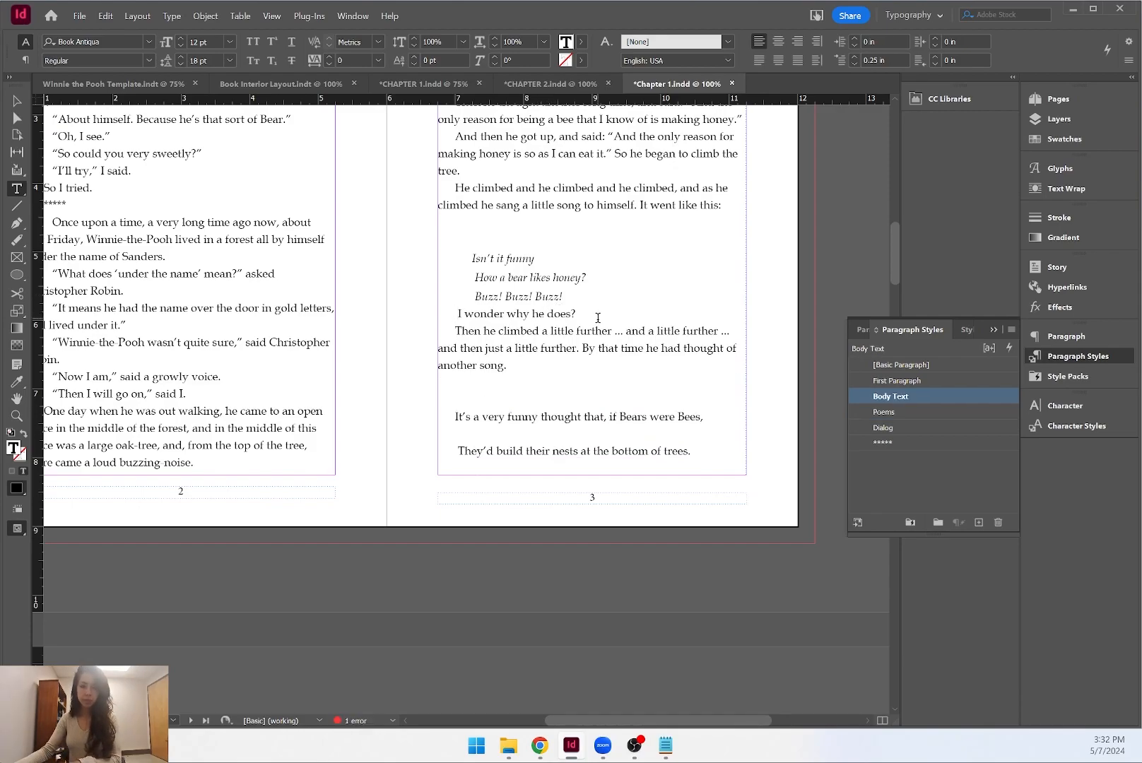
Insert a blank line after the "Isn't it funny" poem and remove the leading spaces from its lines.
key(Return)
key(Up)
key(Up)
key(Delete)
key(BackSpace)
key(Return)
key(Up)
key(Delete)
key(BackSpace)
key(Return)
key(Up)
key(Delete)
Apply the Poems style to the line "I wonder why he does?" and reduce the gap above the poem to one blank line.
drag(597, 318, 575, 316)
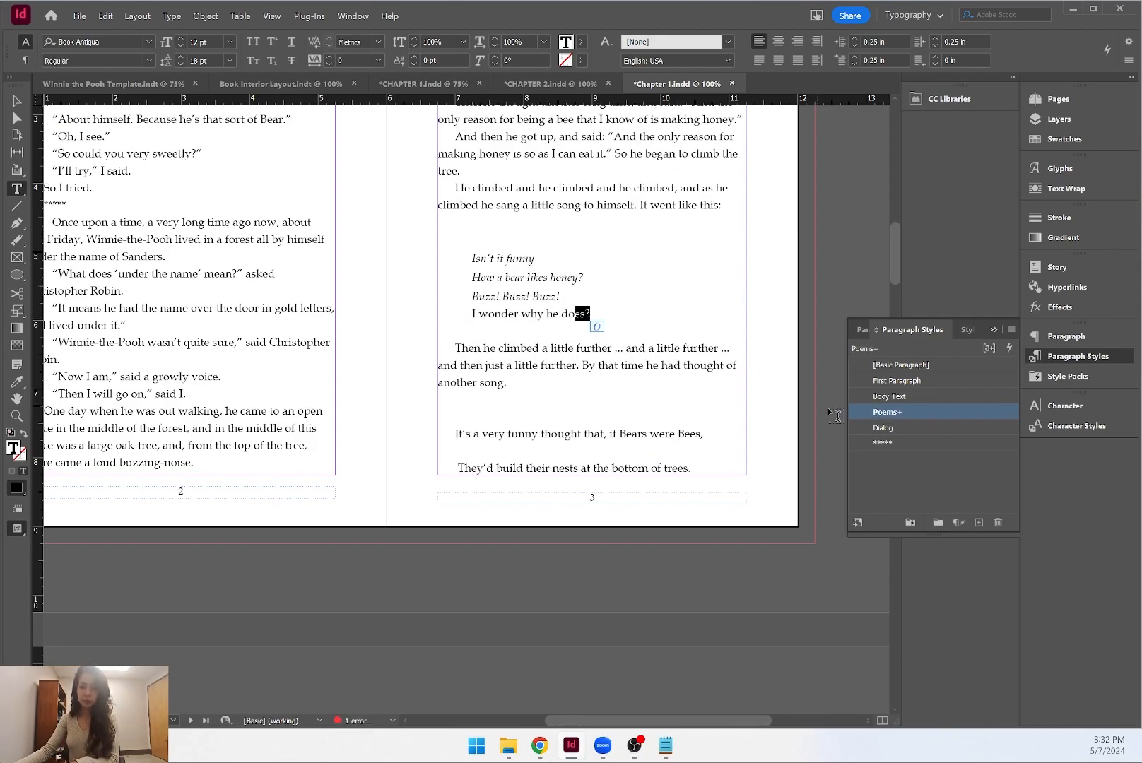
click(884, 412)
click(564, 361)
click(511, 227)
key(Delete)
key(Delete)
key(Return)
click(540, 355)
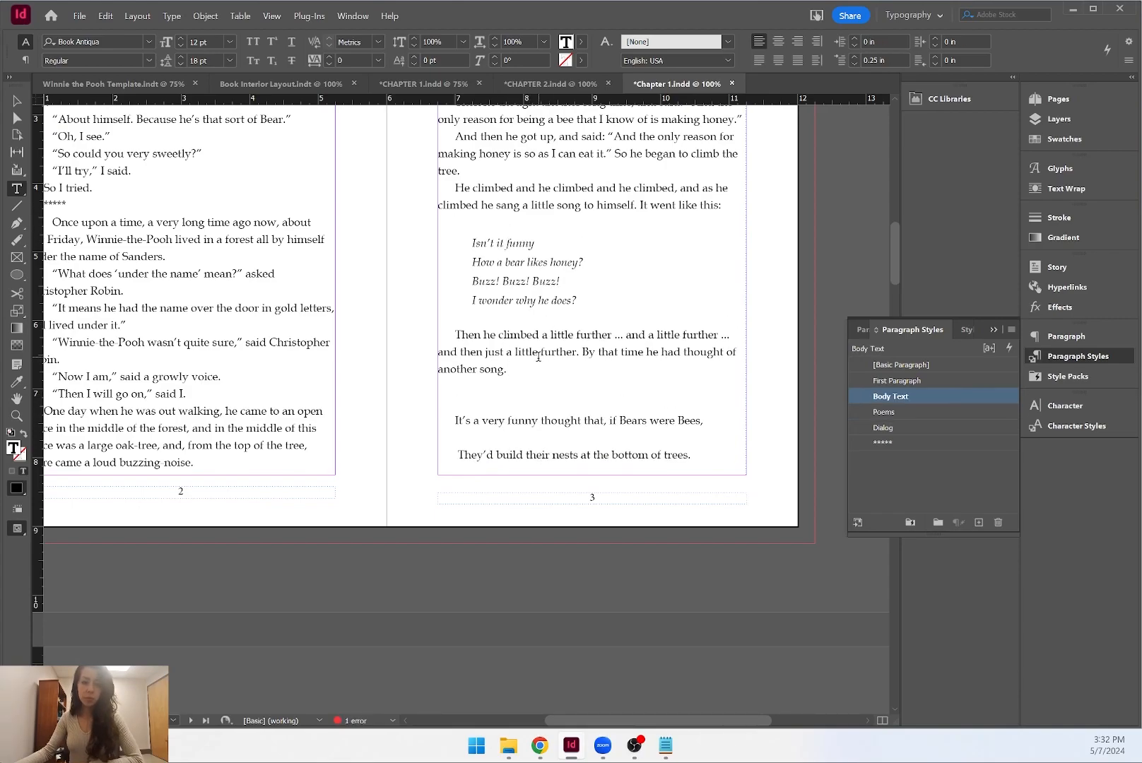
Delete the blank lines between the lines of the "It's a very funny thought" poem.
scroll(540, 357, up, 5)
scroll(557, 371, down, 6)
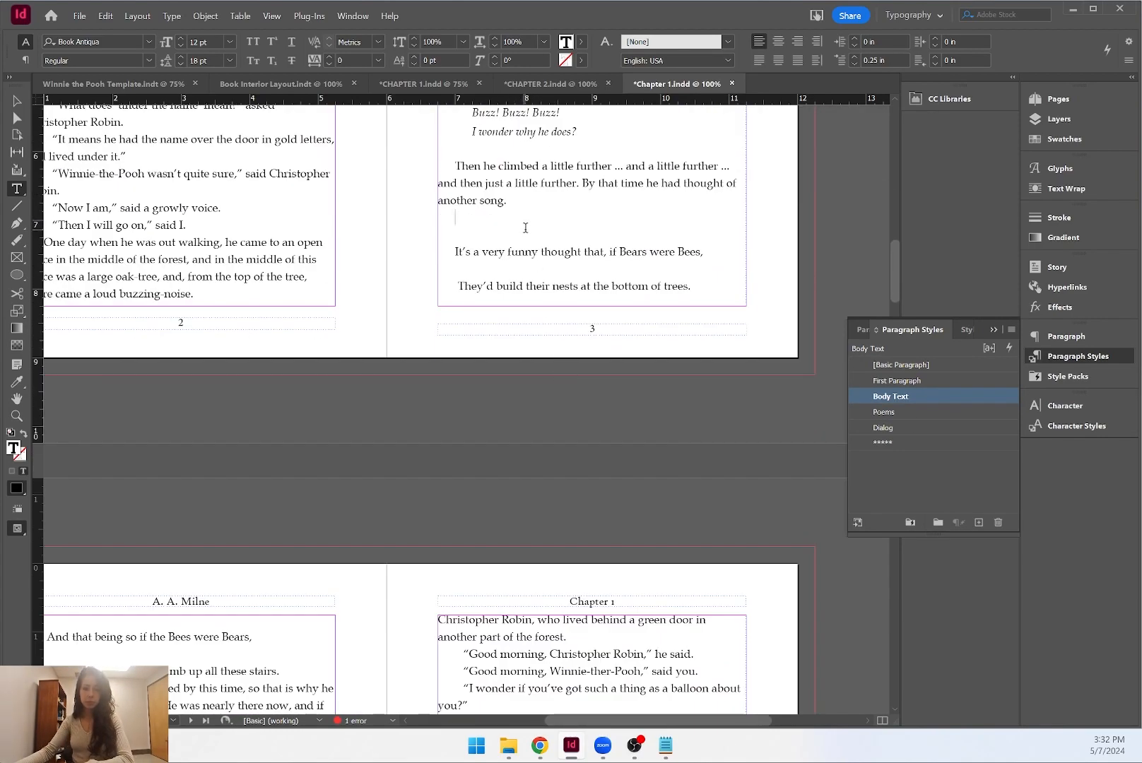
scroll(522, 244, down, 5)
scroll(501, 299, down, 1)
scroll(487, 307, up, 2)
click(492, 186)
key(Delete)
click(656, 186)
key(Delete)
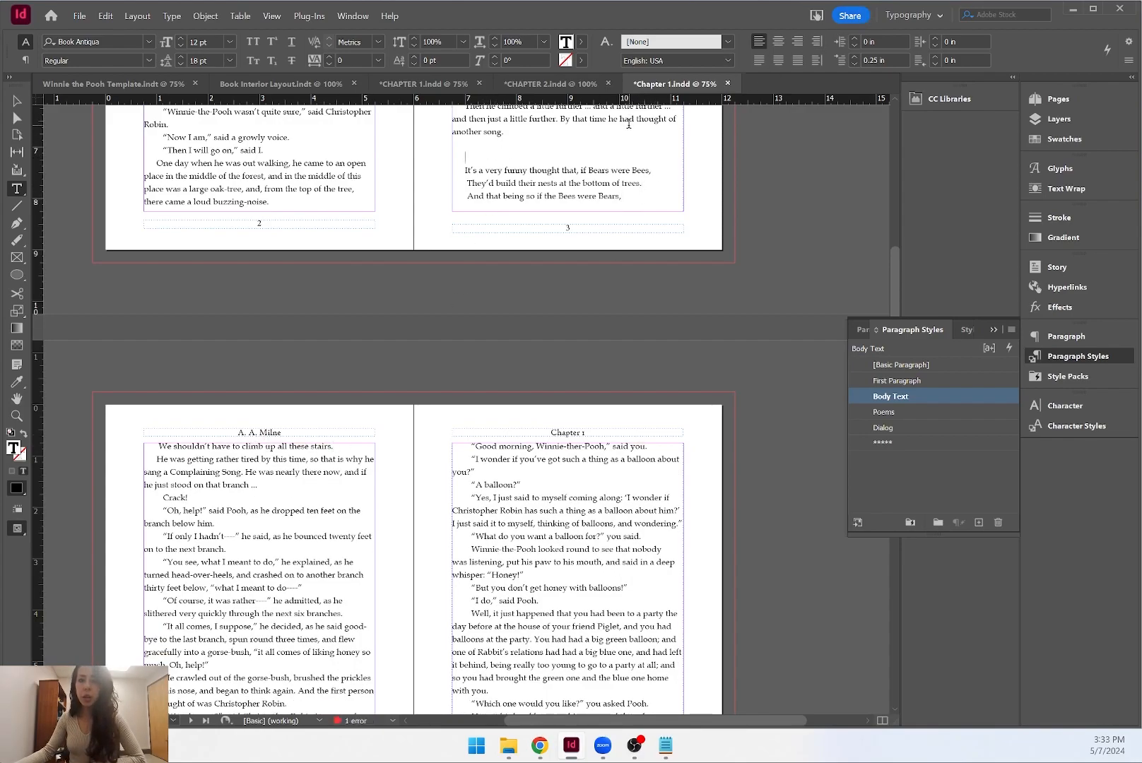
Push the "It's a very funny thought" poem to the start of page 4 with blank lines and add one blank line after it.
key(Return)
key(Return)
key(Return)
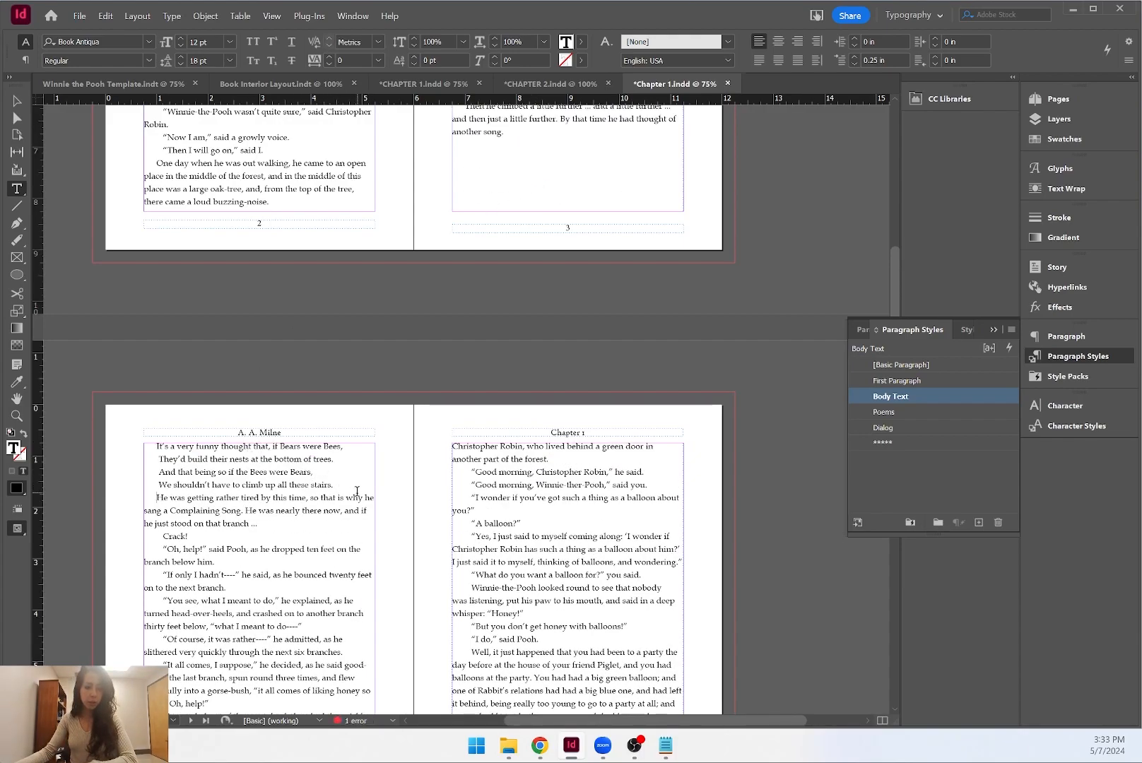
key(Return)
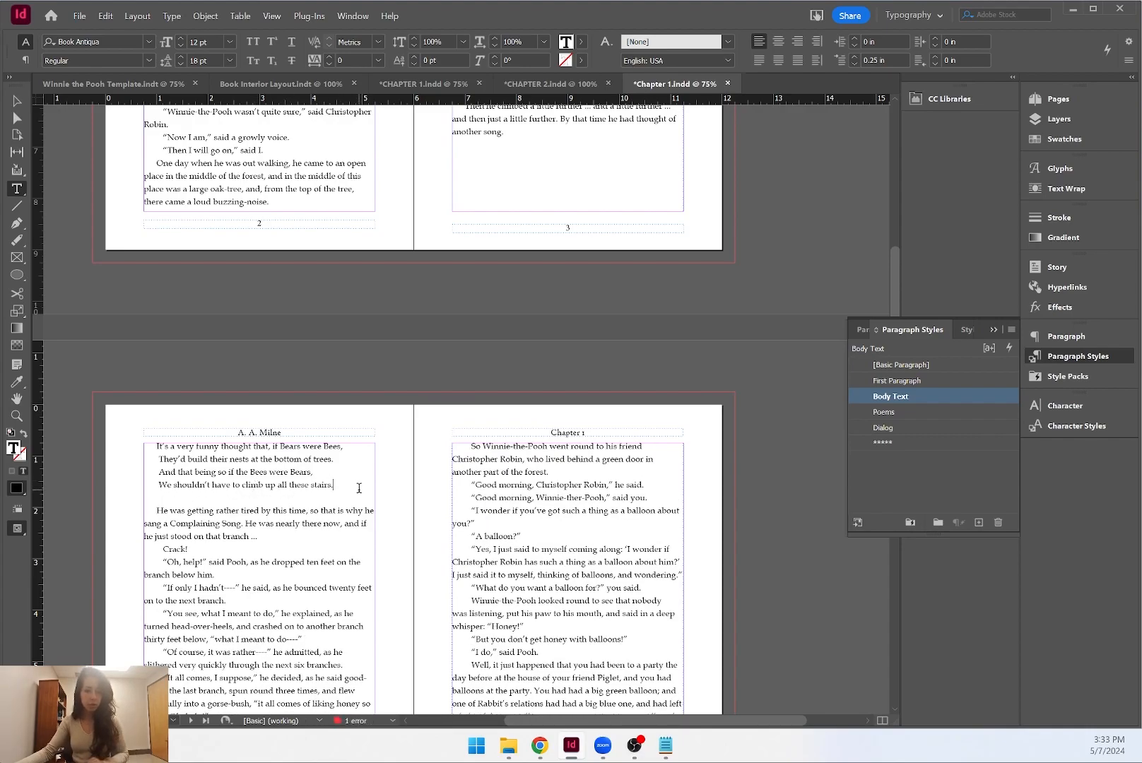
Apply the Poems paragraph style to the four poem lines on page 4.
drag(359, 487, 156, 445)
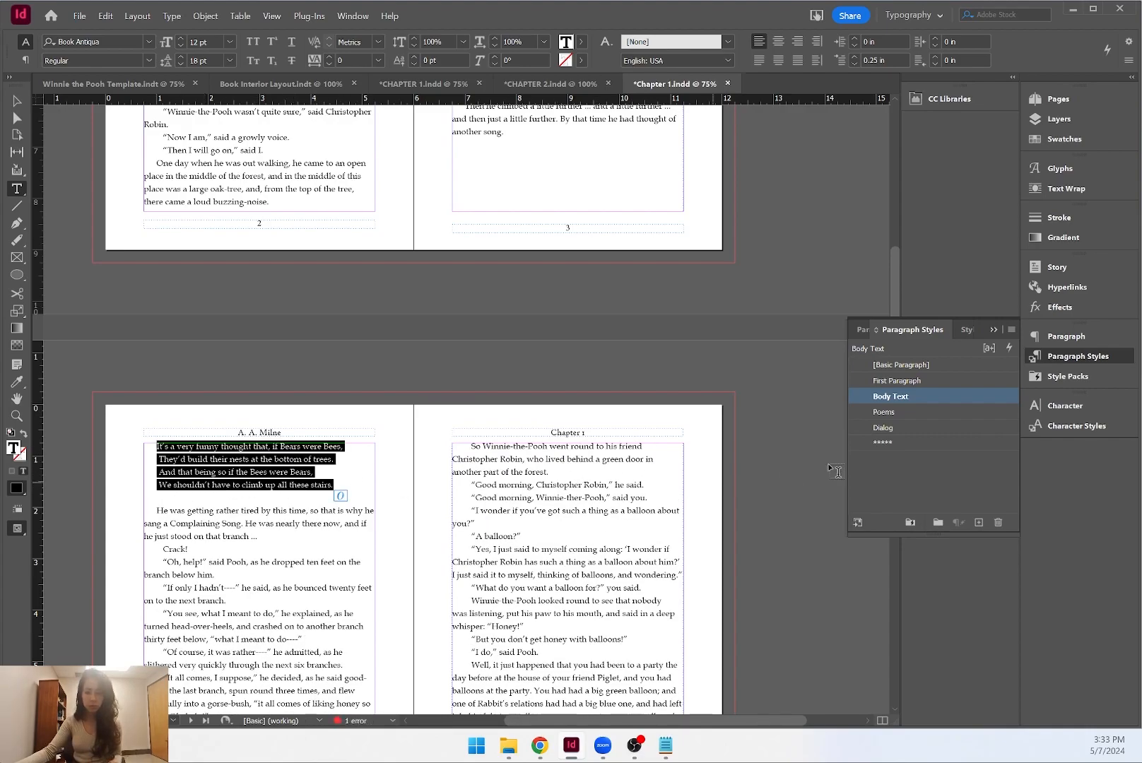
click(956, 413)
click(340, 491)
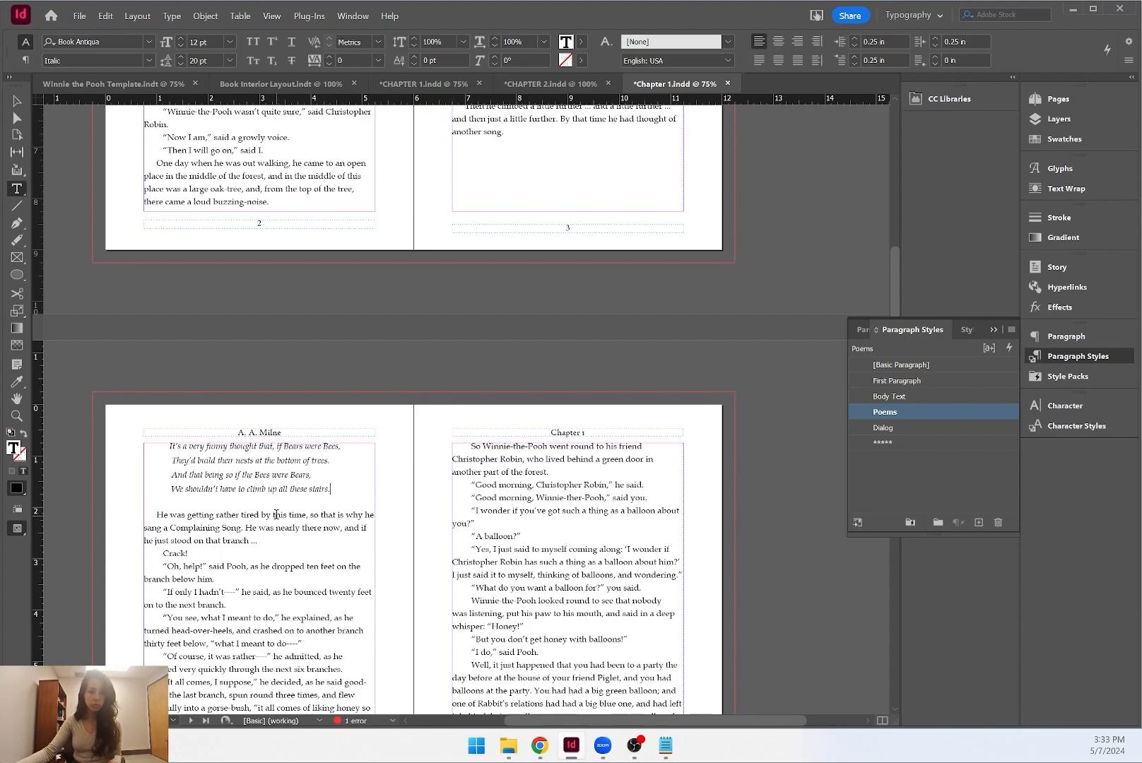
Remove the blank lines above the asterisk scene break on page 10 and apply the ***** paragraph style to it.
scroll(277, 514, down, 8)
scroll(543, 417, down, 12)
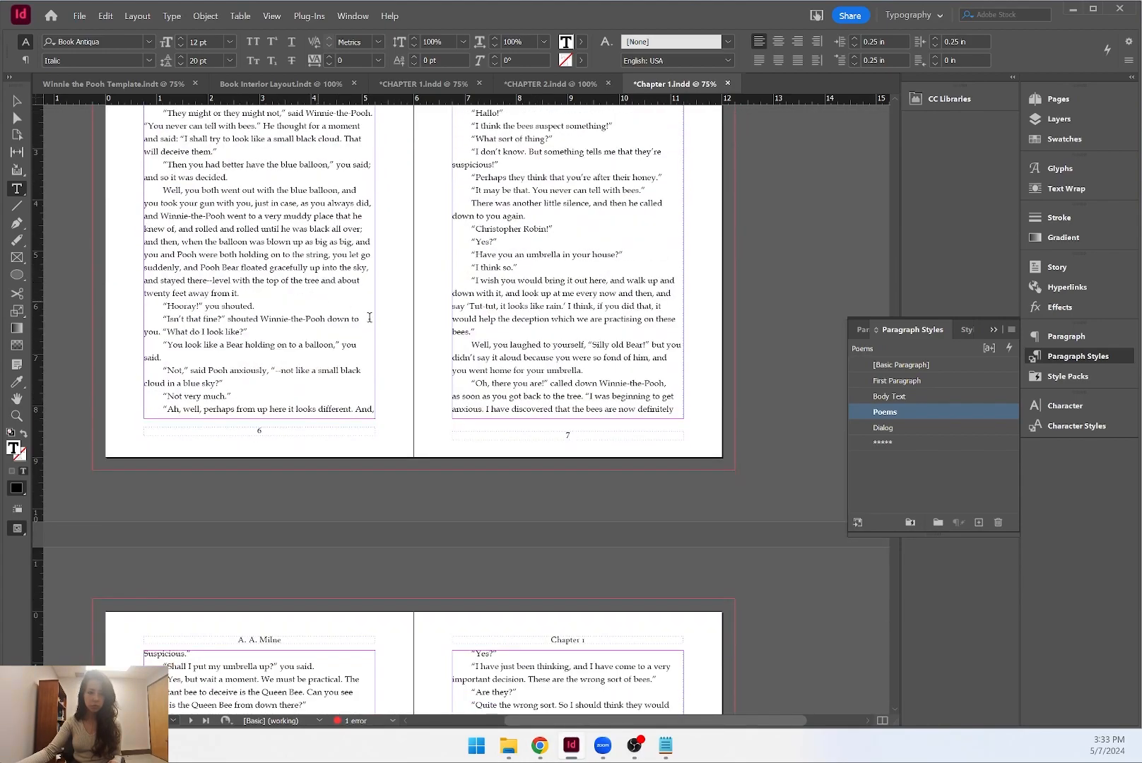
scroll(355, 311, down, 15)
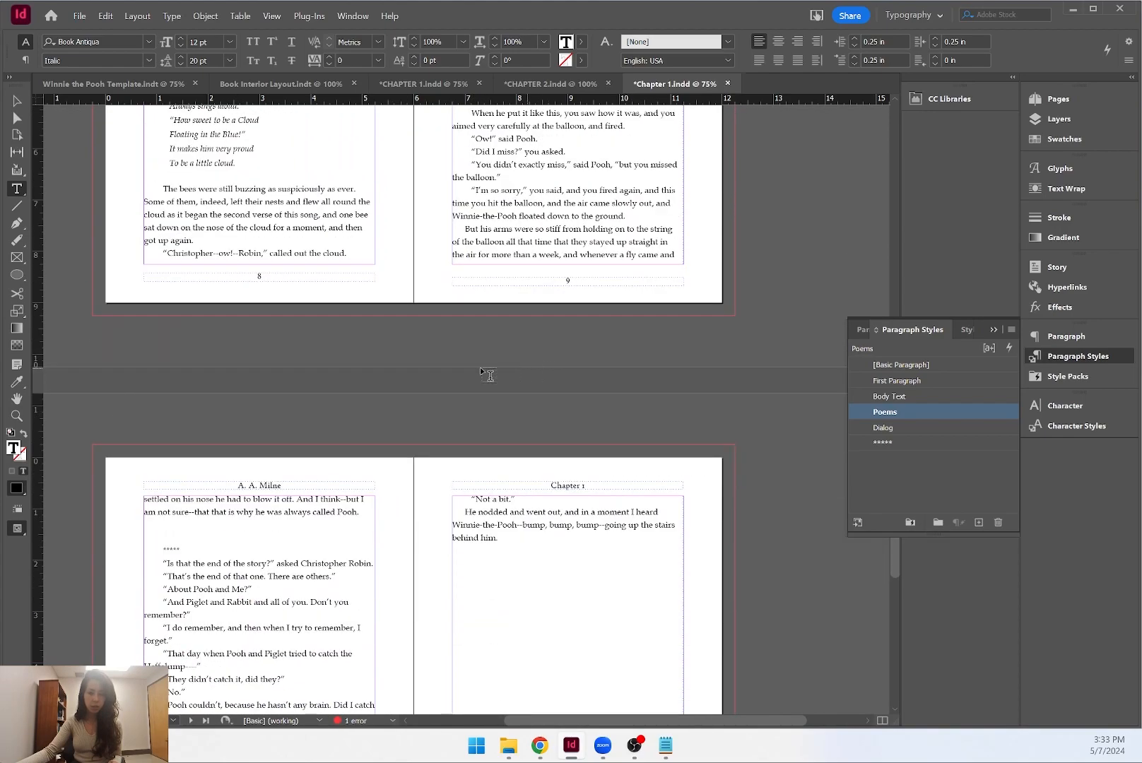
scroll(499, 369, down, 5)
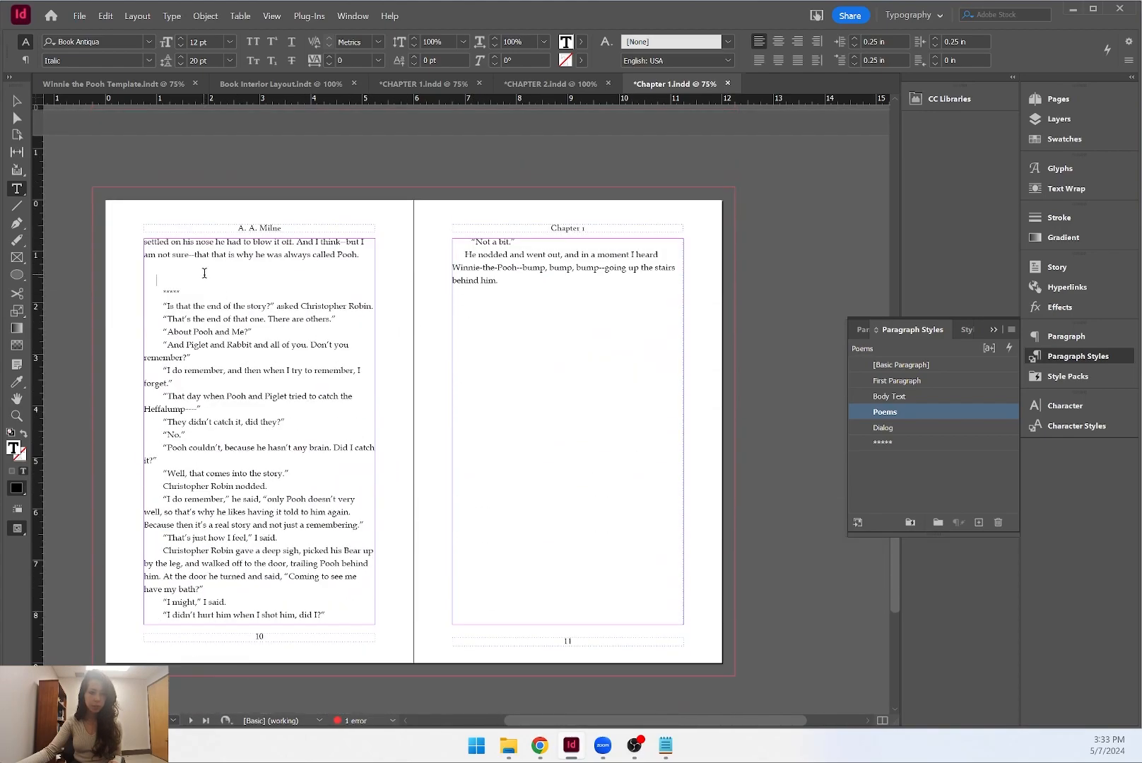
key(BackSpace)
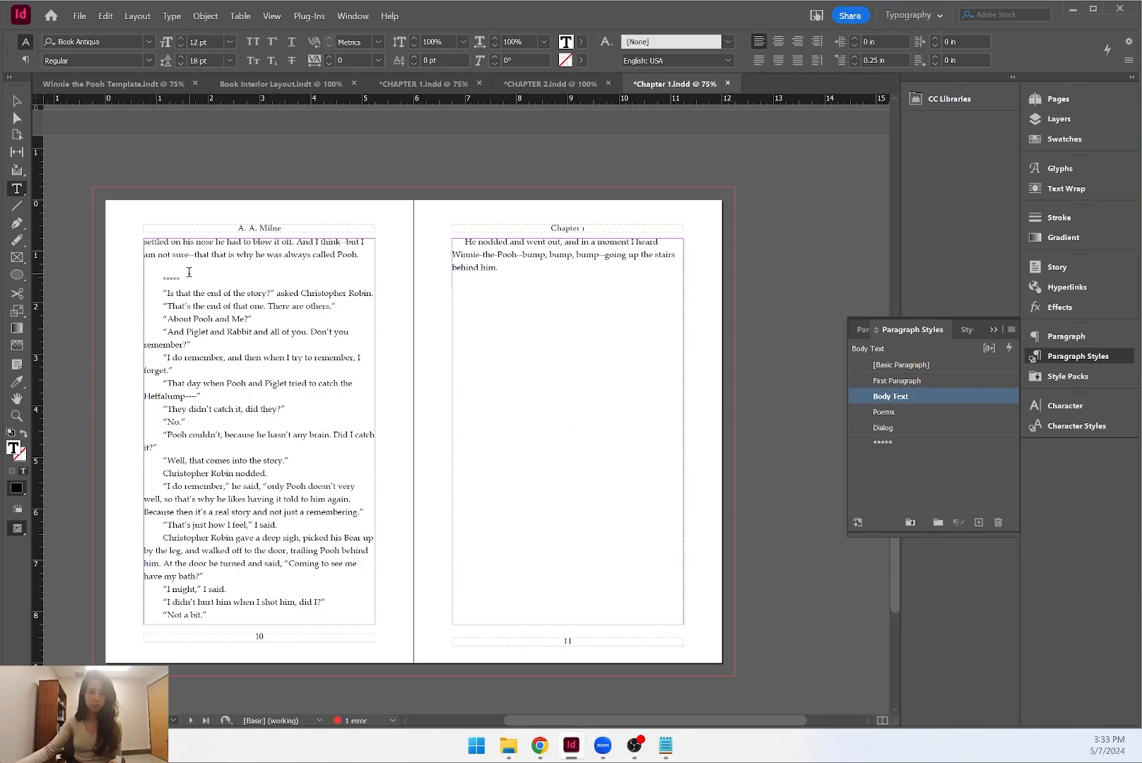
key(BackSpace)
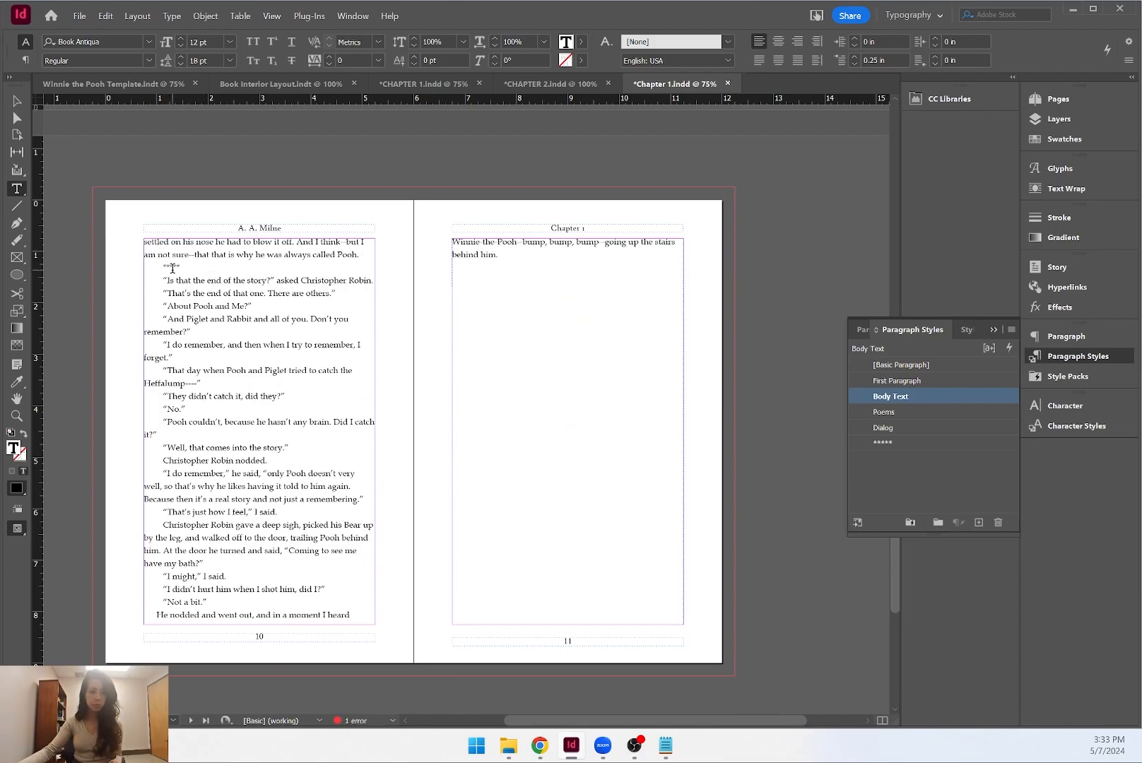
click(900, 444)
click(450, 269)
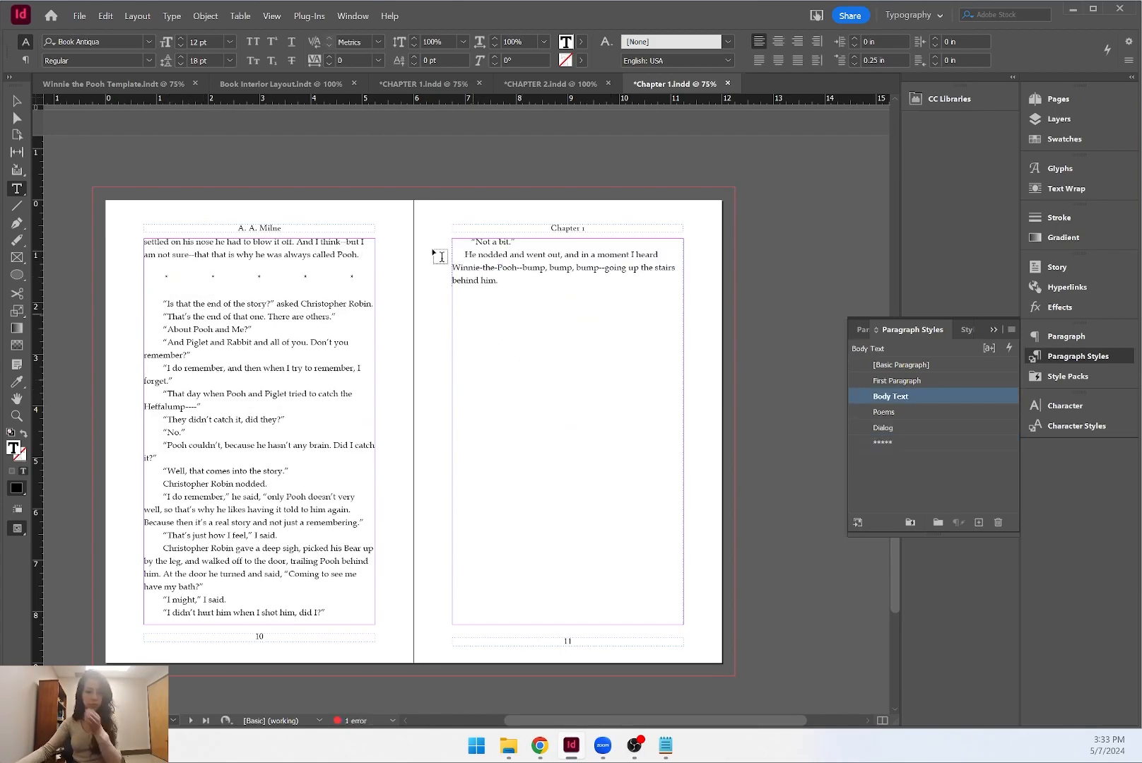
Delete all pages after page 9 from the document.
scroll(359, 428, down, 5)
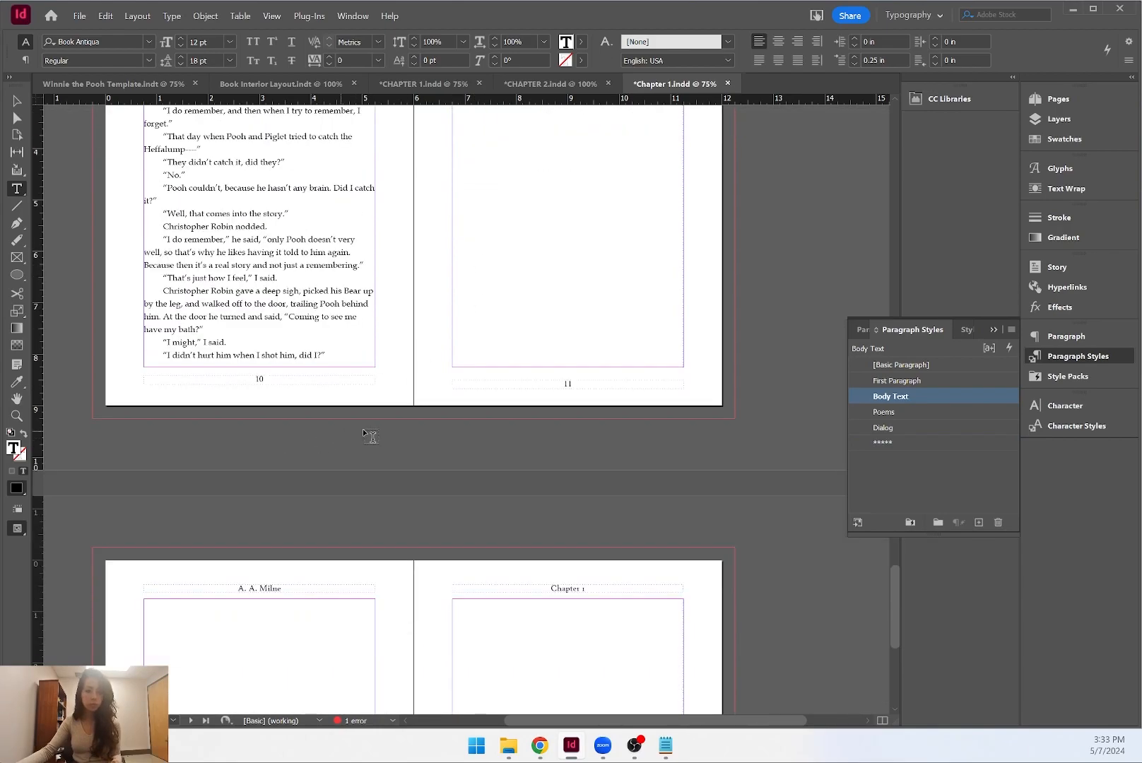
scroll(364, 433, down, 8)
click(1067, 99)
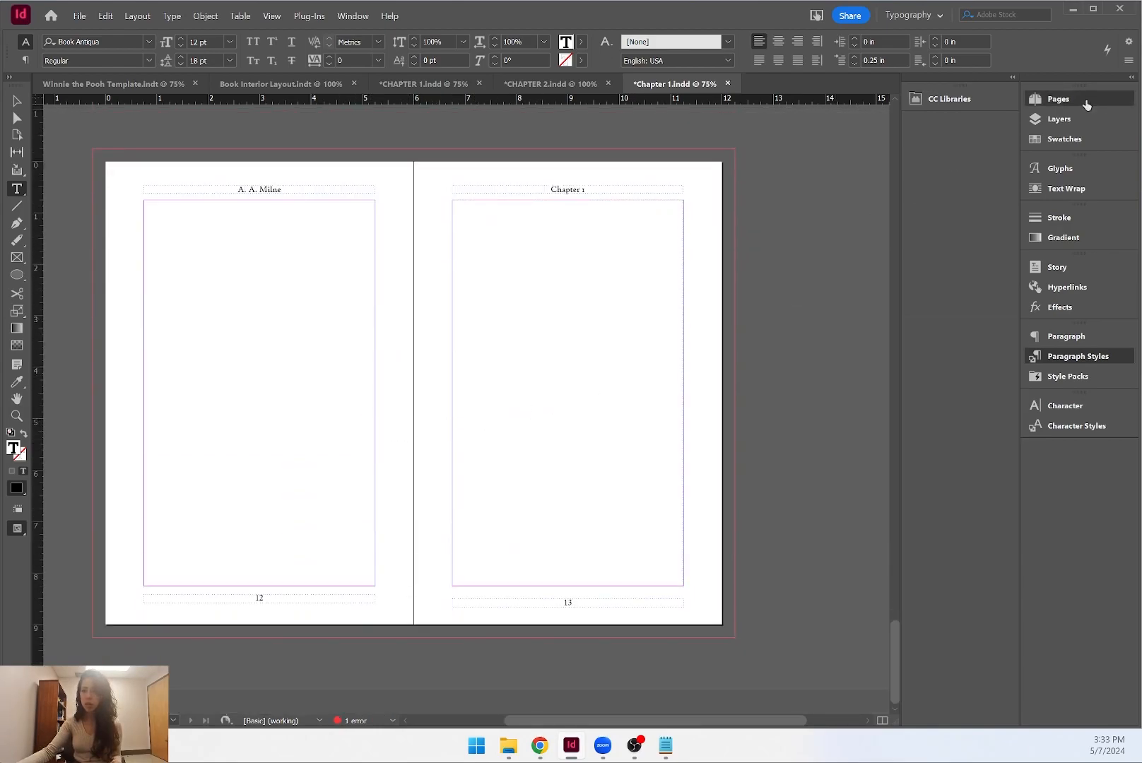
drag(940, 253, 951, 631)
click(941, 506)
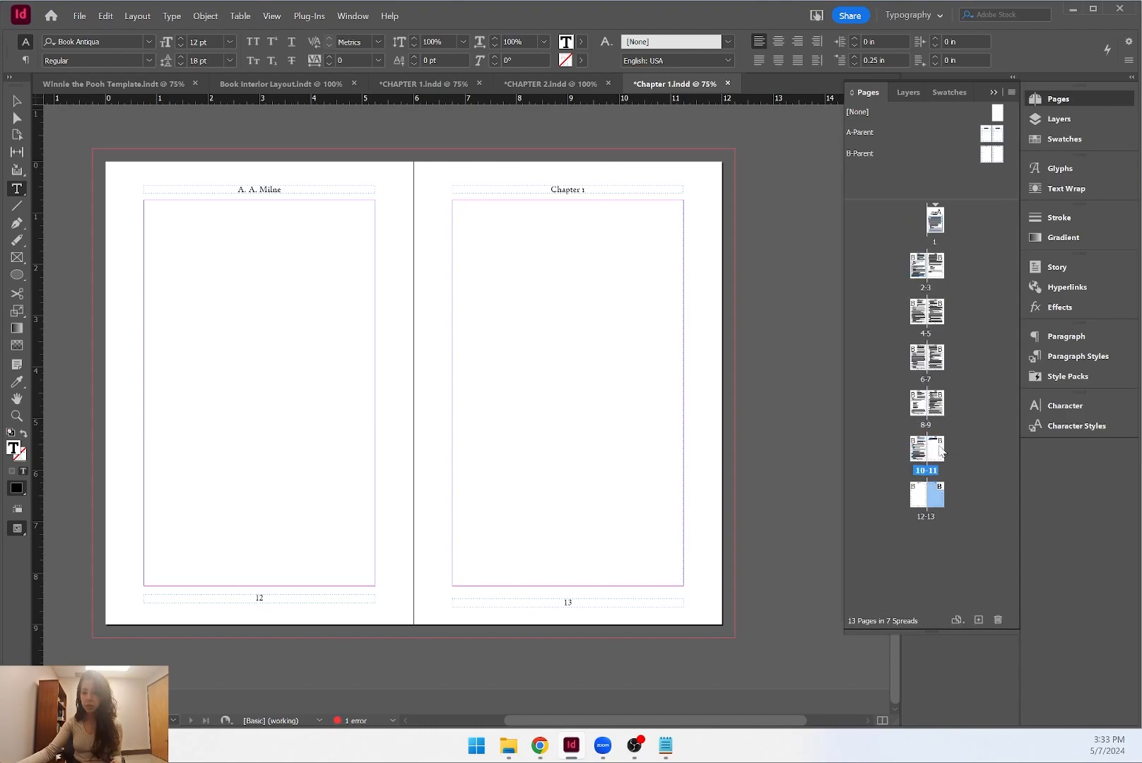
click(940, 449)
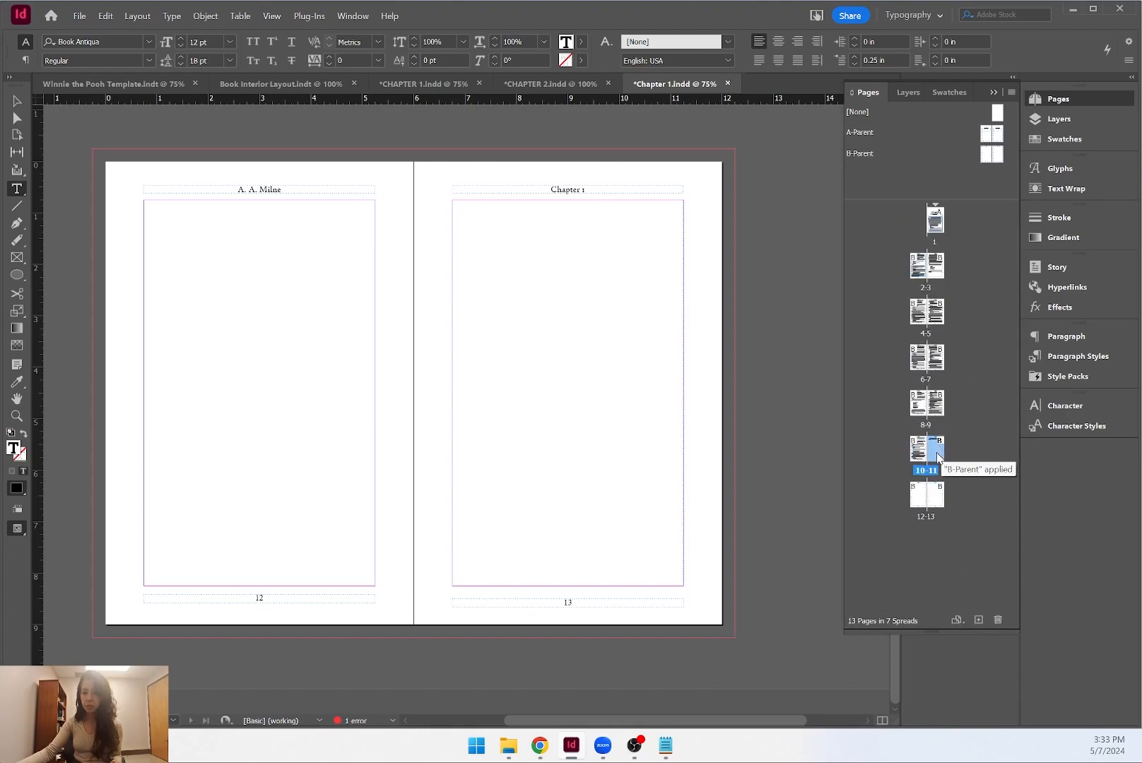
click(997, 620)
click(619, 392)
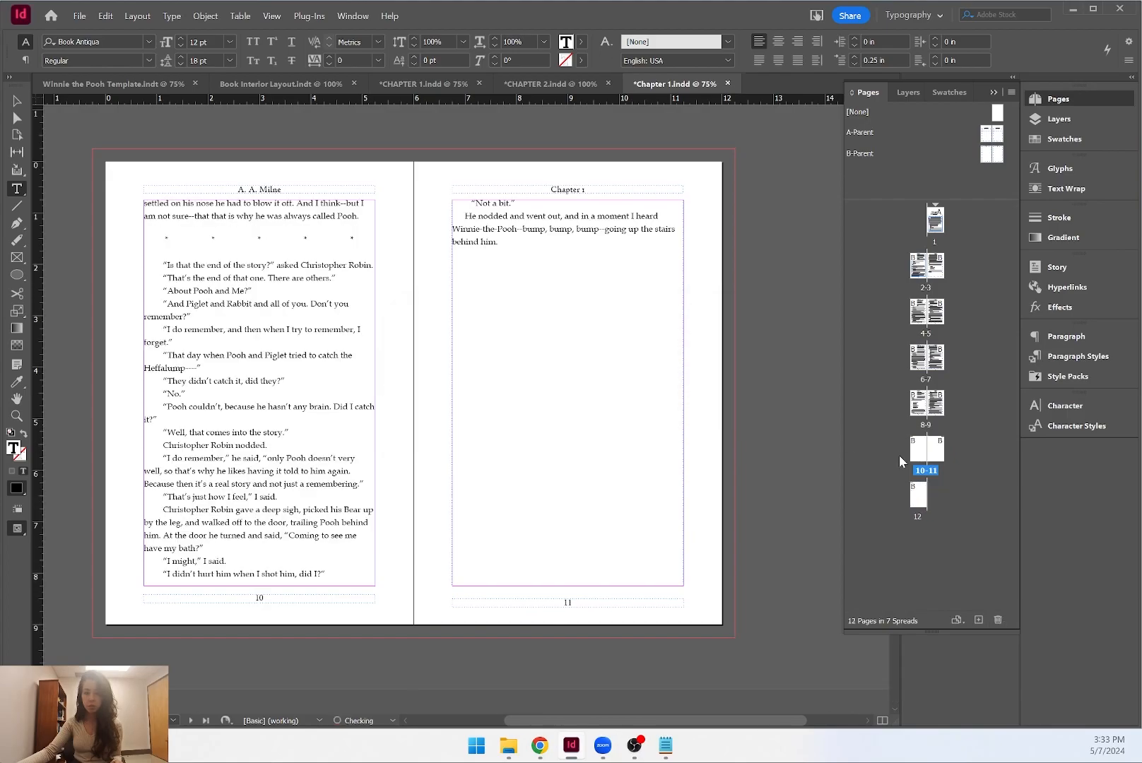
click(998, 619)
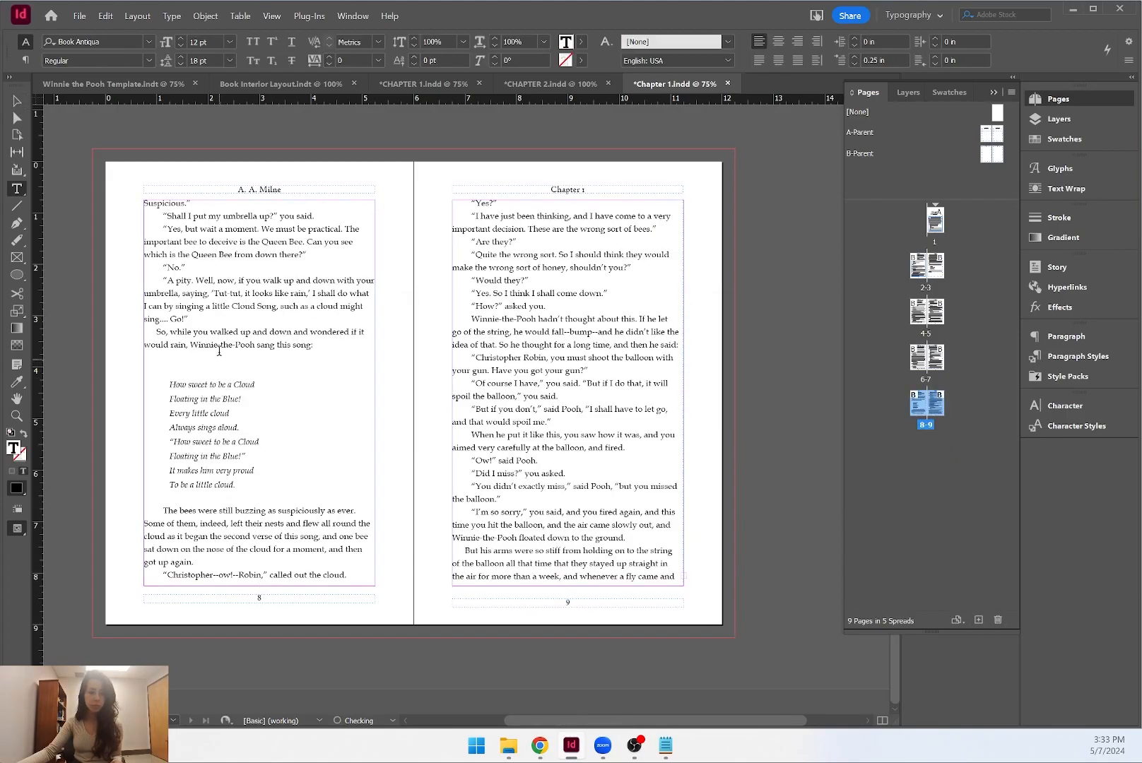
Return to page 1, turn on Preview mode and review the chapter's formatted pages.
scroll(509, 365, up, 15)
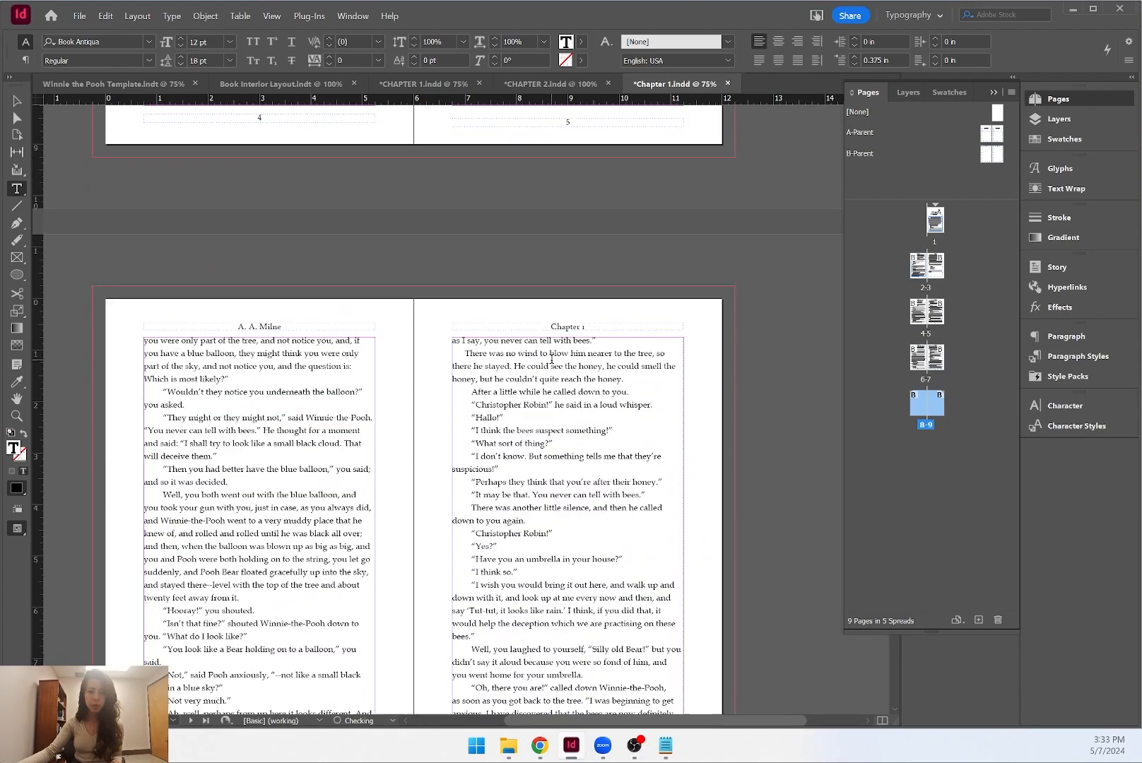
scroll(564, 384, up, 10)
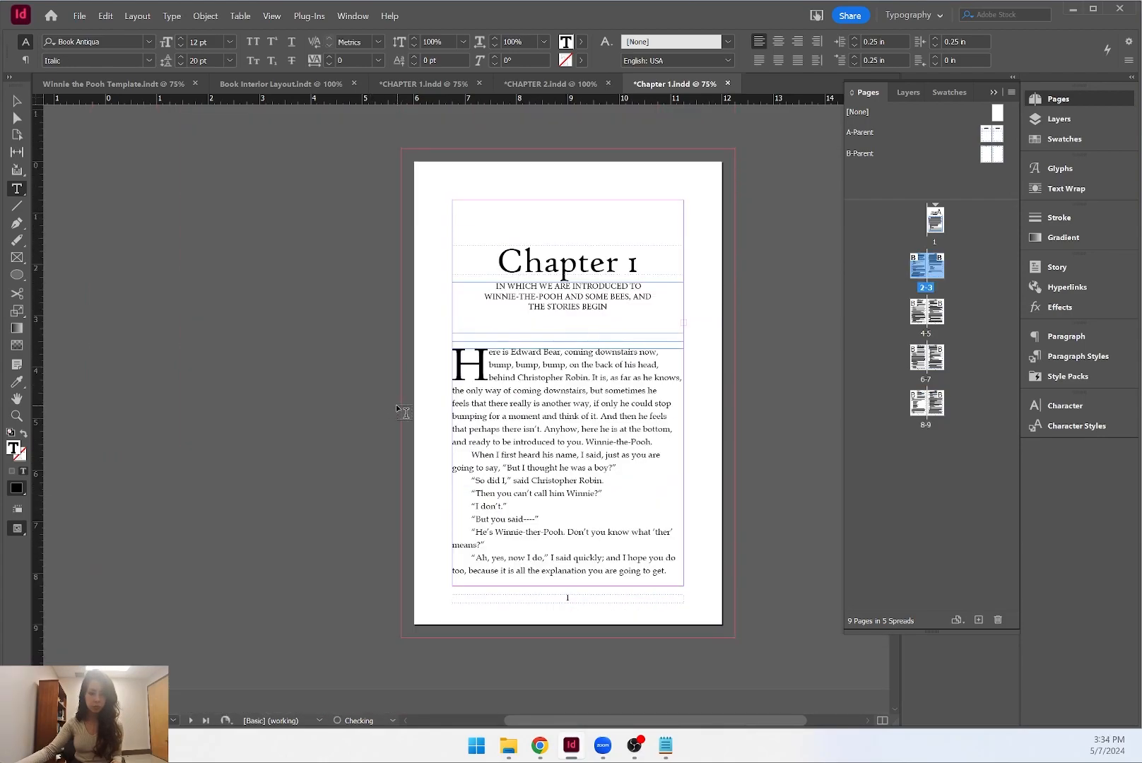
click(17, 101)
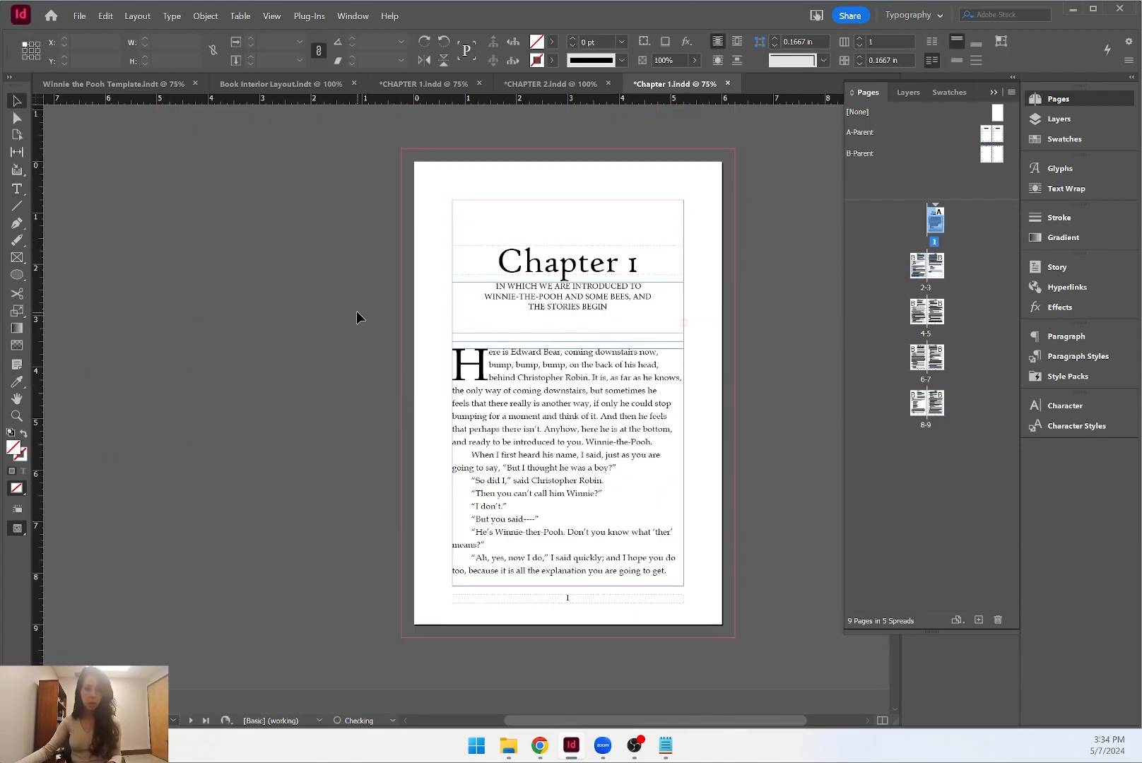
key(w)
scroll(551, 396, down, 5)
scroll(573, 382, down, 8)
scroll(566, 387, up, 10)
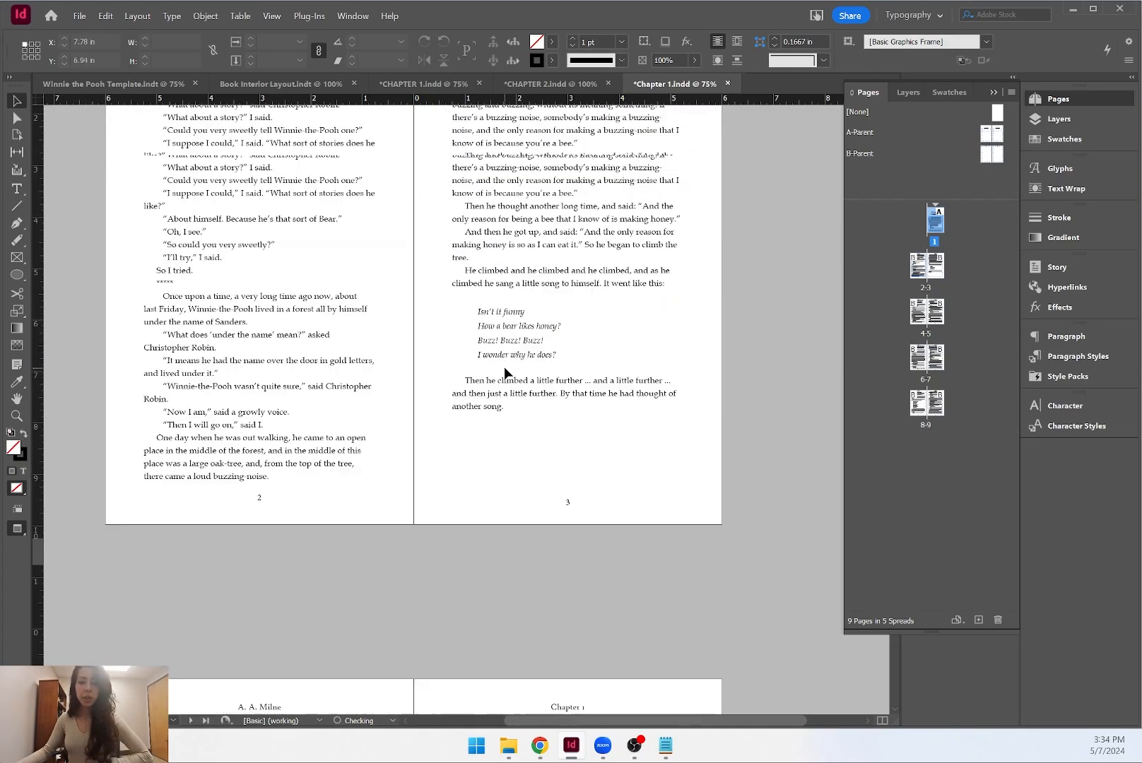
scroll(586, 400, down, 10)
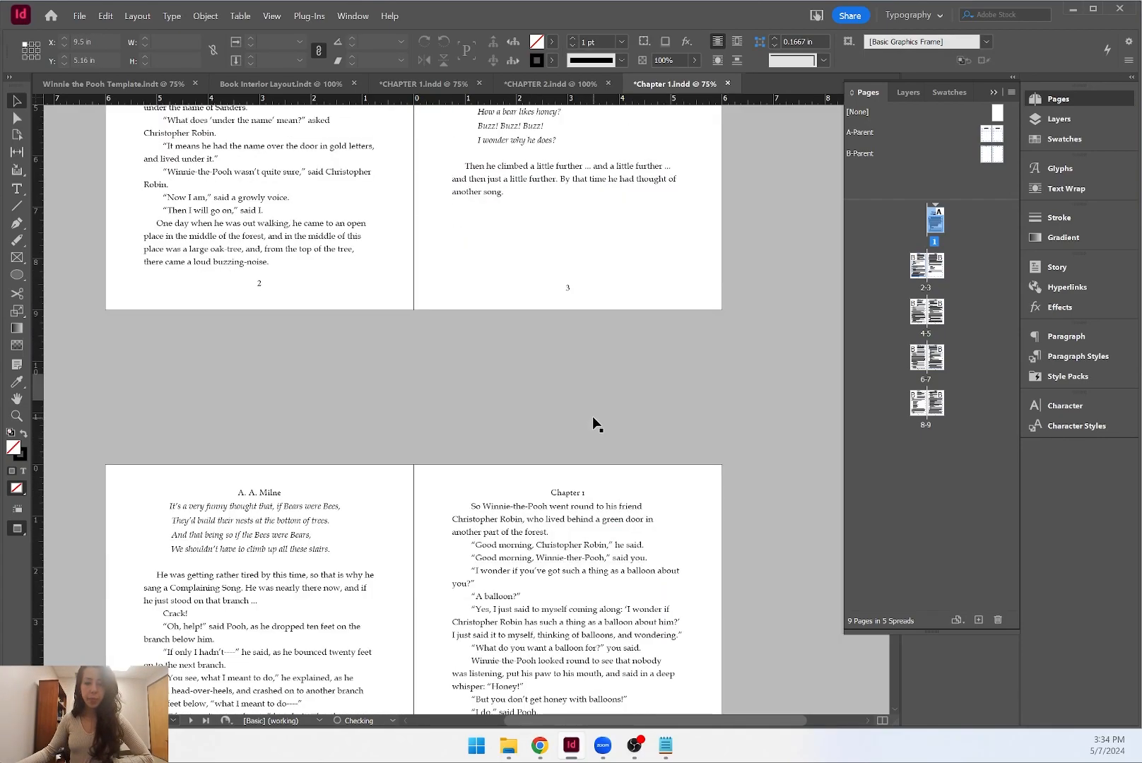
scroll(595, 421, down, 3)
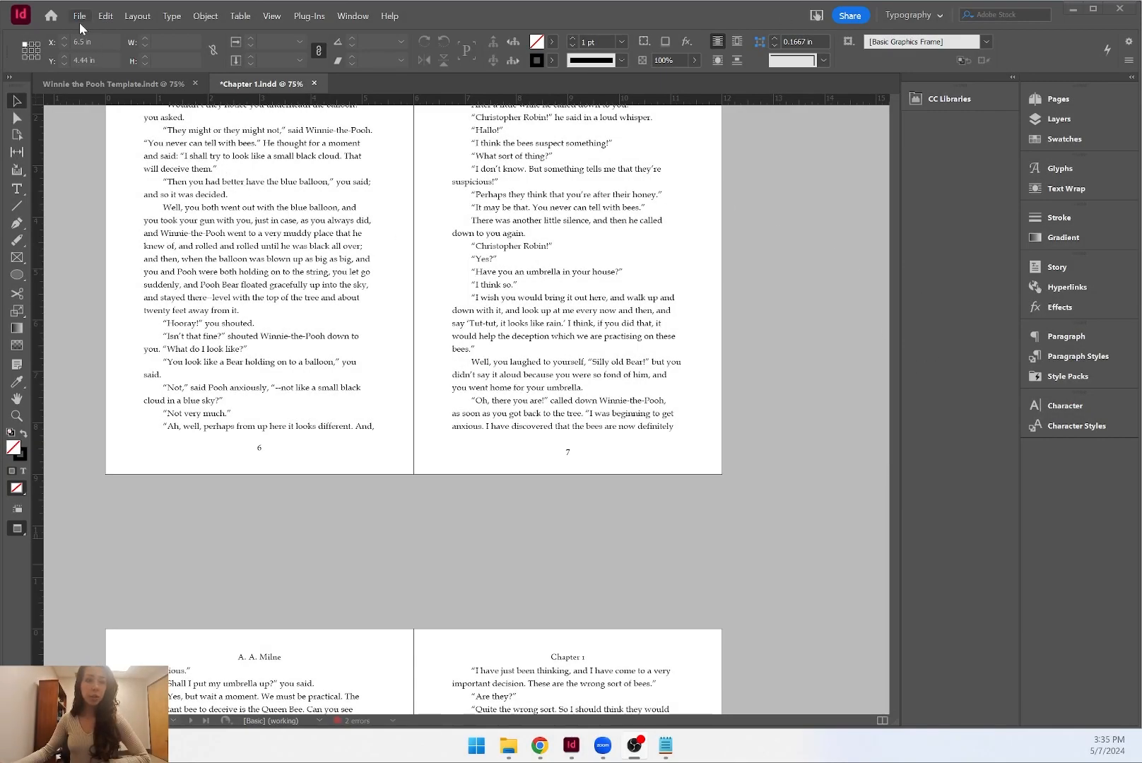
Open a new document from the Winnie the Pooh Template in the 5 - Book Interior Layout folder.
click(80, 21)
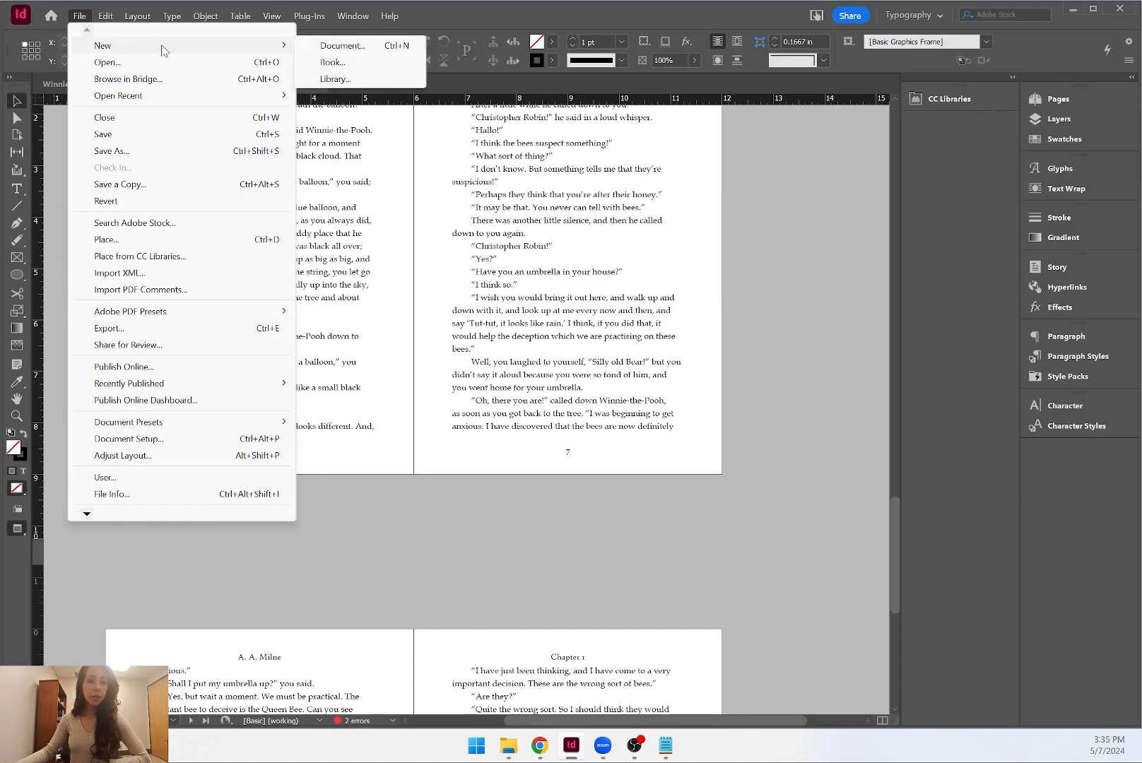
click(118, 64)
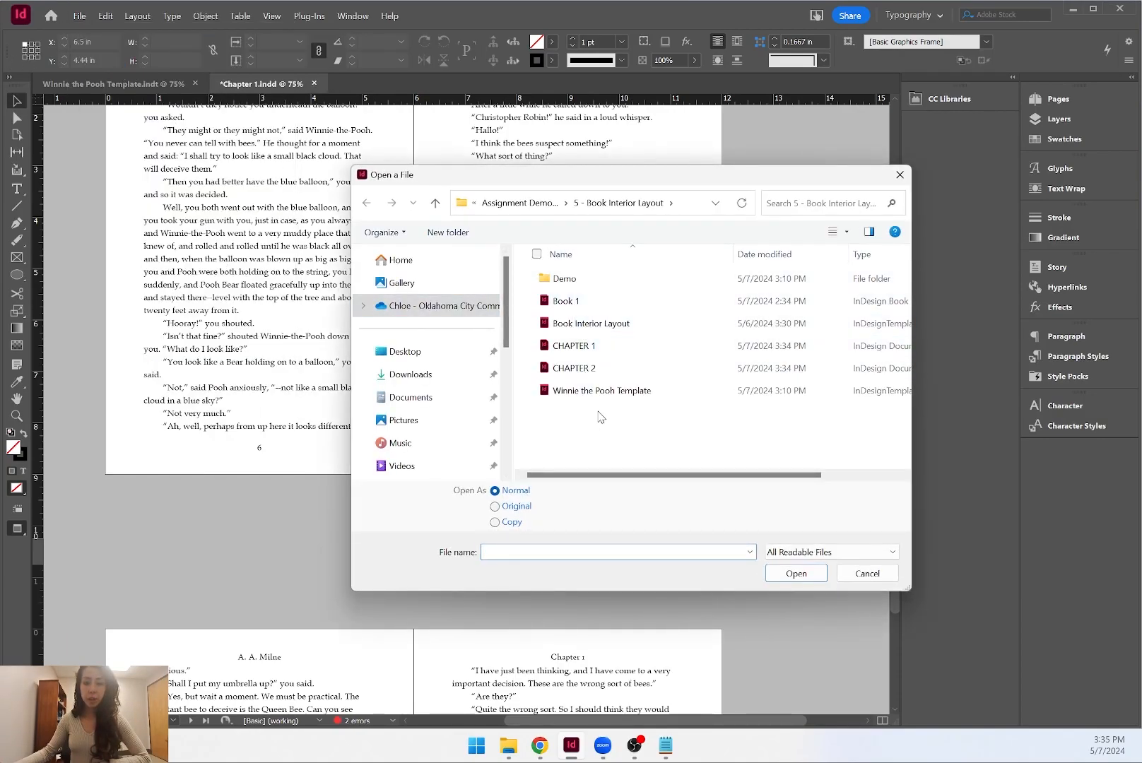
double_click(590, 282)
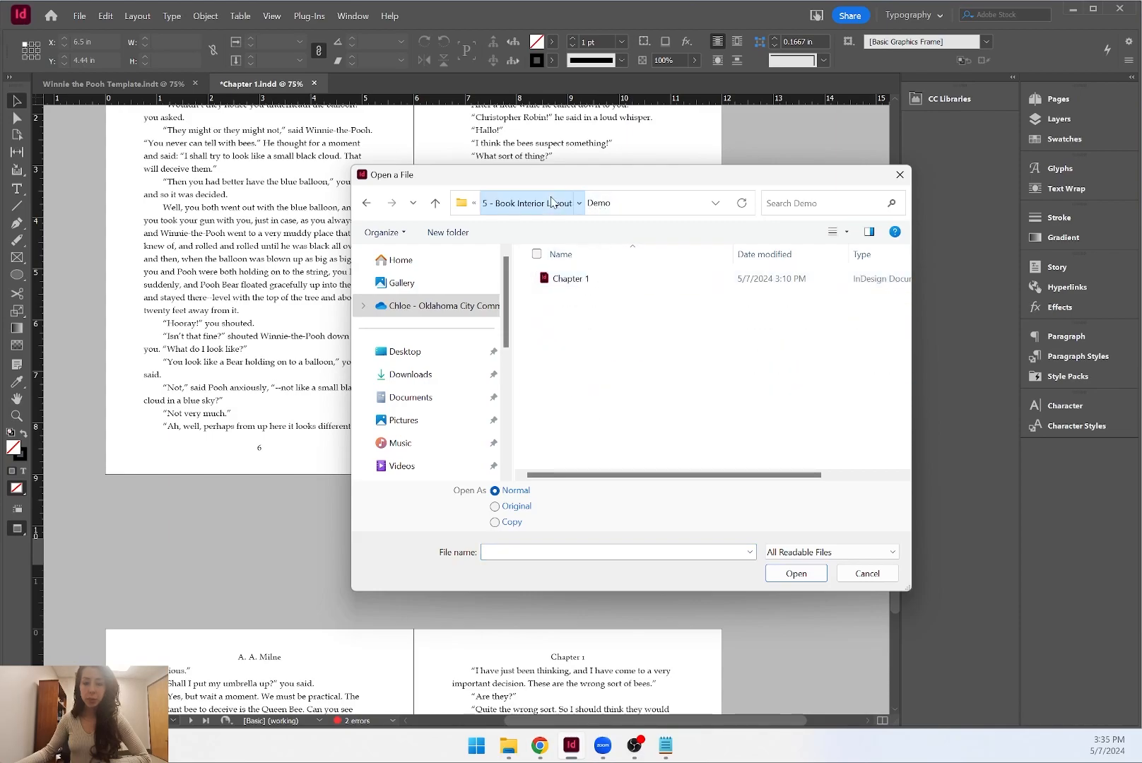
click(552, 202)
click(594, 393)
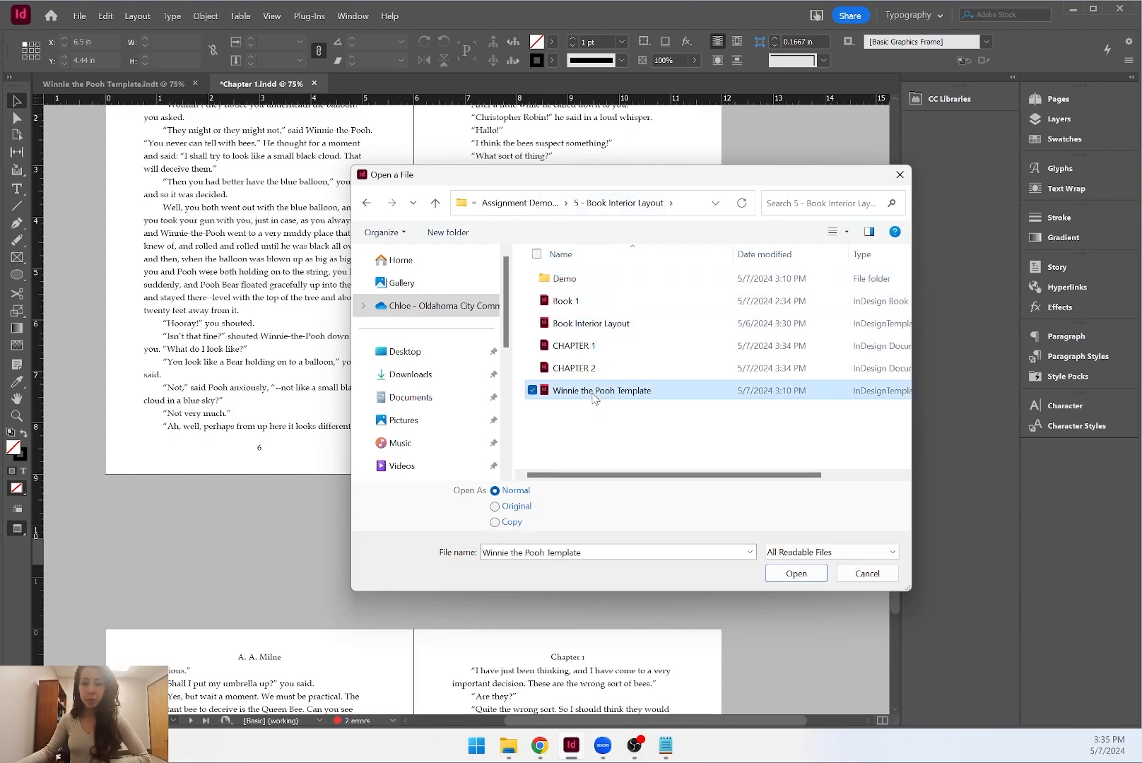
click(797, 573)
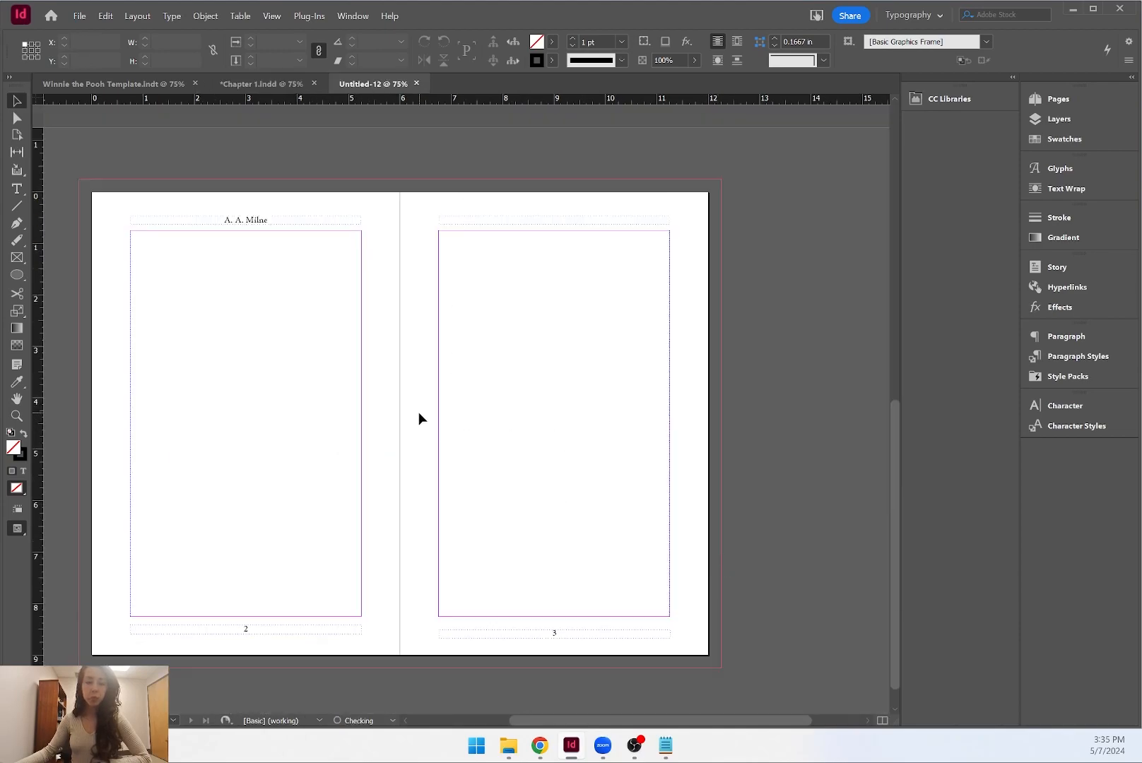
Set the section marker of the section starting on page 1 to "Chapter 2".
click(1068, 102)
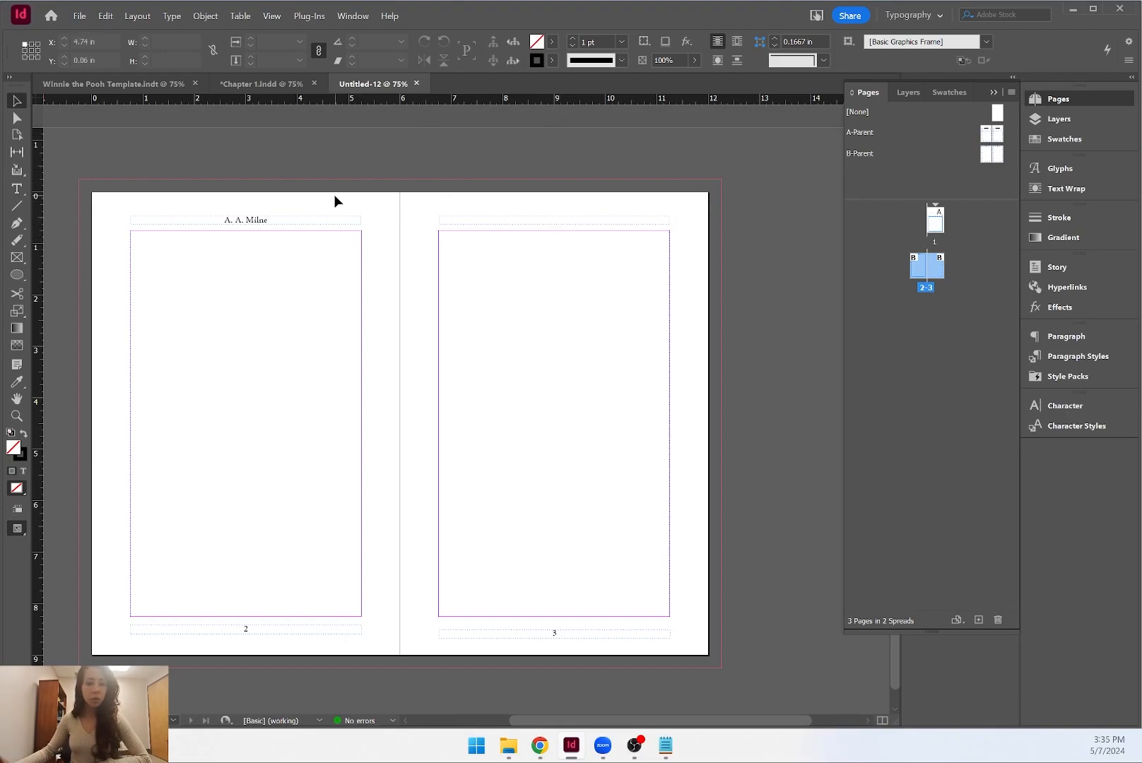
double_click(930, 219)
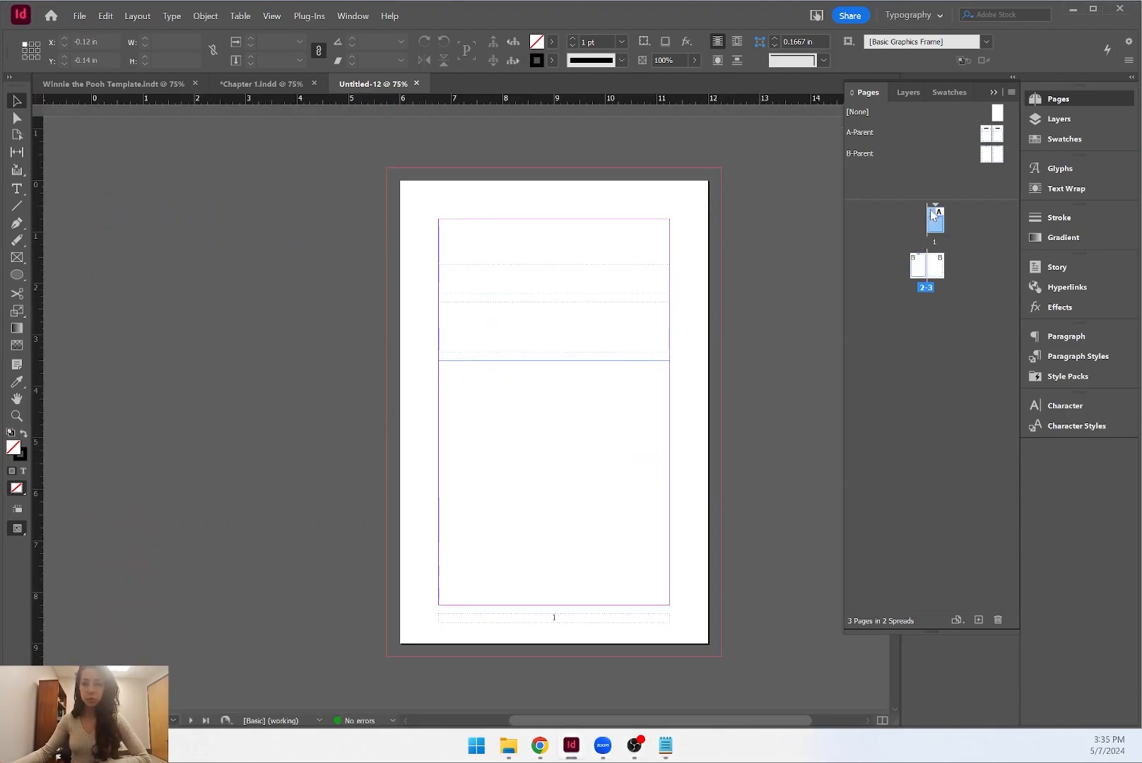
double_click(934, 205)
click(203, 317)
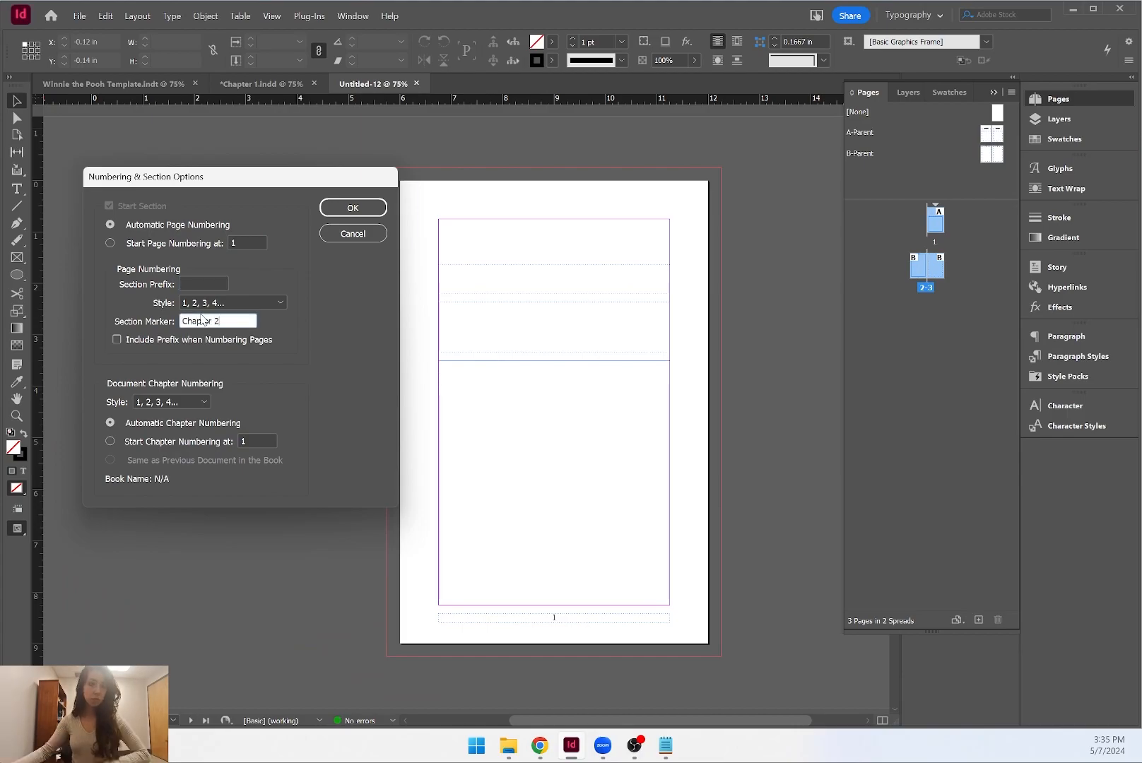
drag(240, 243, 200, 242)
click(353, 208)
Place the Chapter 2 manuscript text in the page 1 body text frame and let it flow onto the following pages.
click(556, 394)
click(79, 15)
click(91, 272)
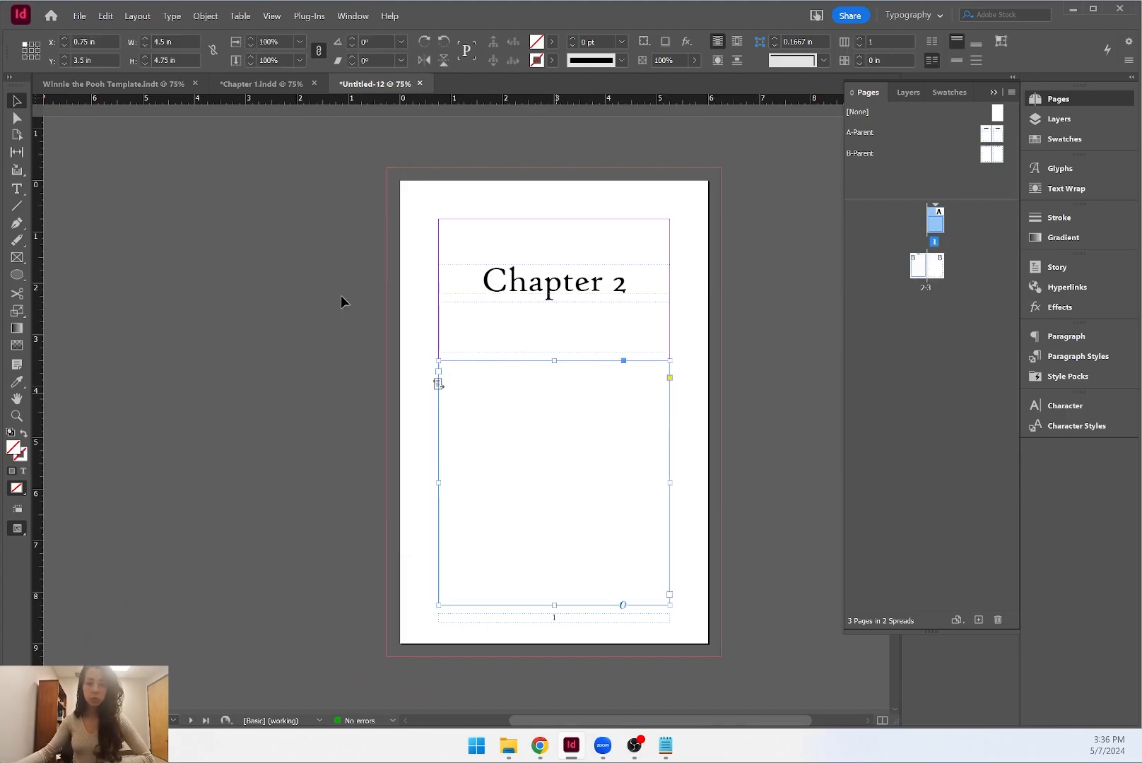
double_click(575, 300)
key(ctrl+z)
shift+click(523, 383)
Move the subtitle "IN WHICH POOH GOES VISITING AND GETS INTO A TIGHT PLACE" into the frame below the Chapter 2 heading.
double_click(508, 422)
drag(598, 419, 583, 366)
key(Escape)
double_click(484, 432)
drag(484, 417, 440, 386)
key(ctrl+x)
click(17, 100)
click(44, 178)
ctrl+shift+click(636, 333)
double_click(636, 334)
key(ctrl+v)
Set the subtitle in the Chapter 1 document to 15 pt with 24 pt leading.
click(17, 101)
click(261, 84)
scroll(644, 322, up, 15)
double_click(605, 335)
key(ctrl+a)
click(181, 39)
click(181, 45)
click(181, 39)
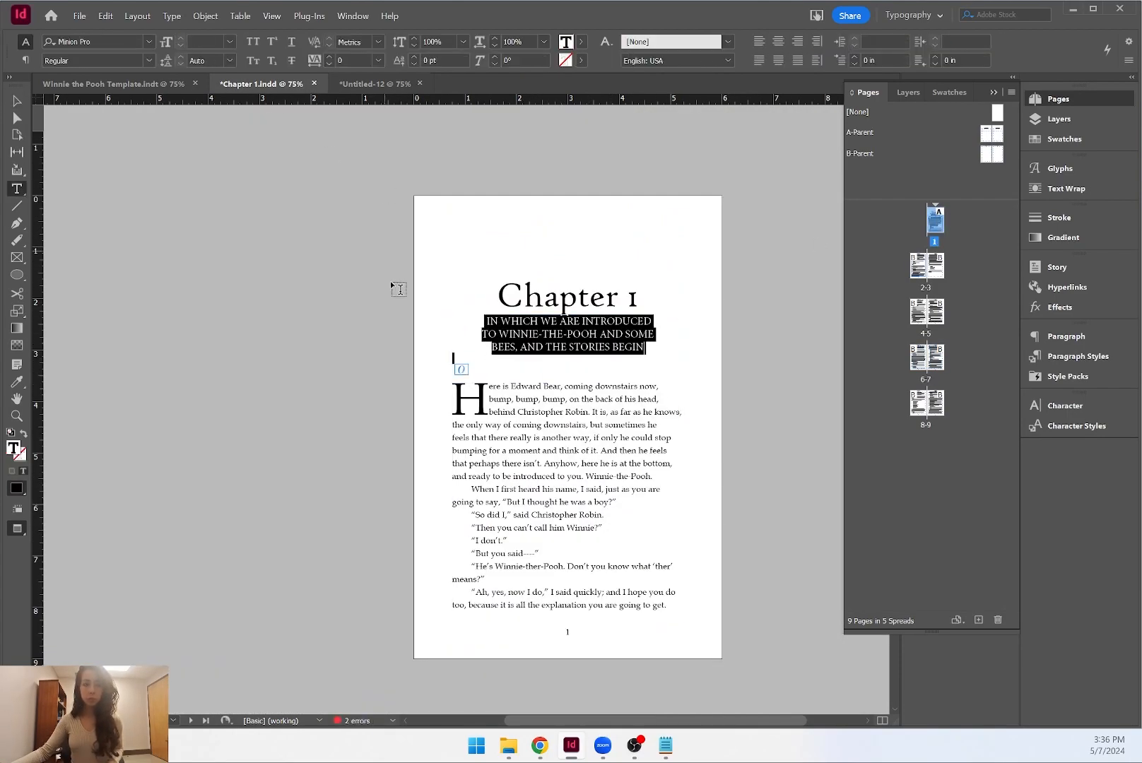
click(230, 61)
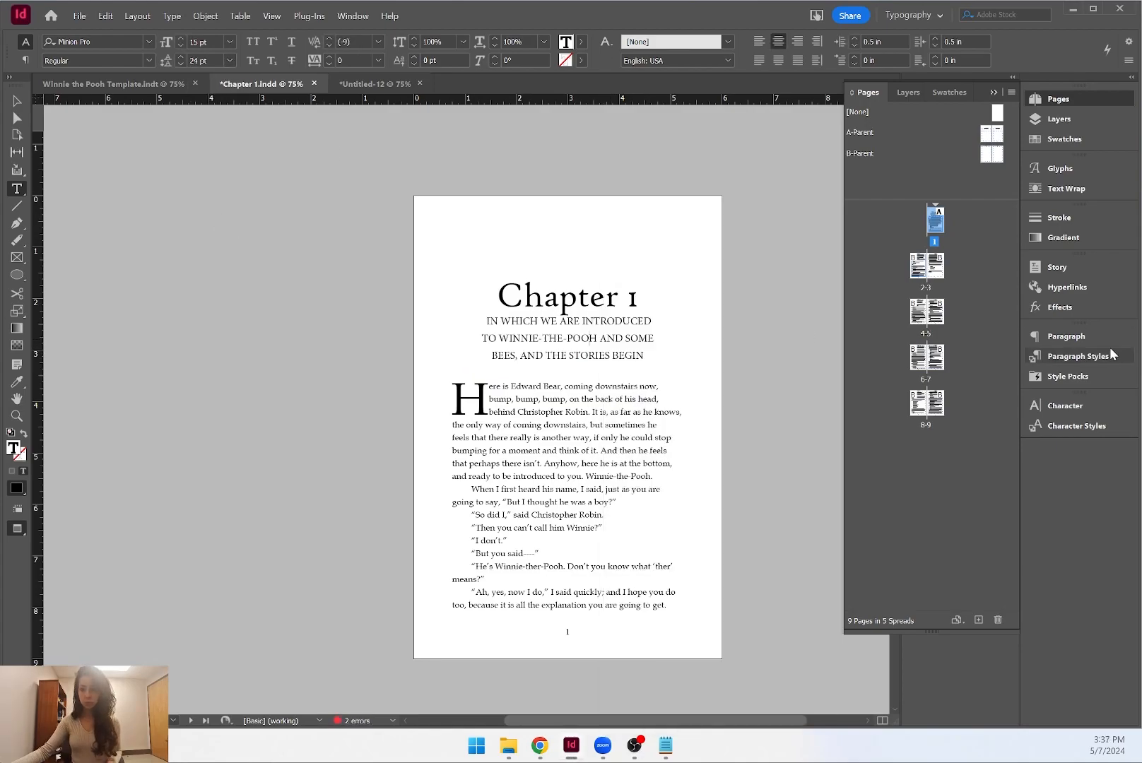
Save the Chapter 1 subtitle's formatting as the Intro paragraph style and add it to the CC library.
click(1081, 357)
double_click(910, 381)
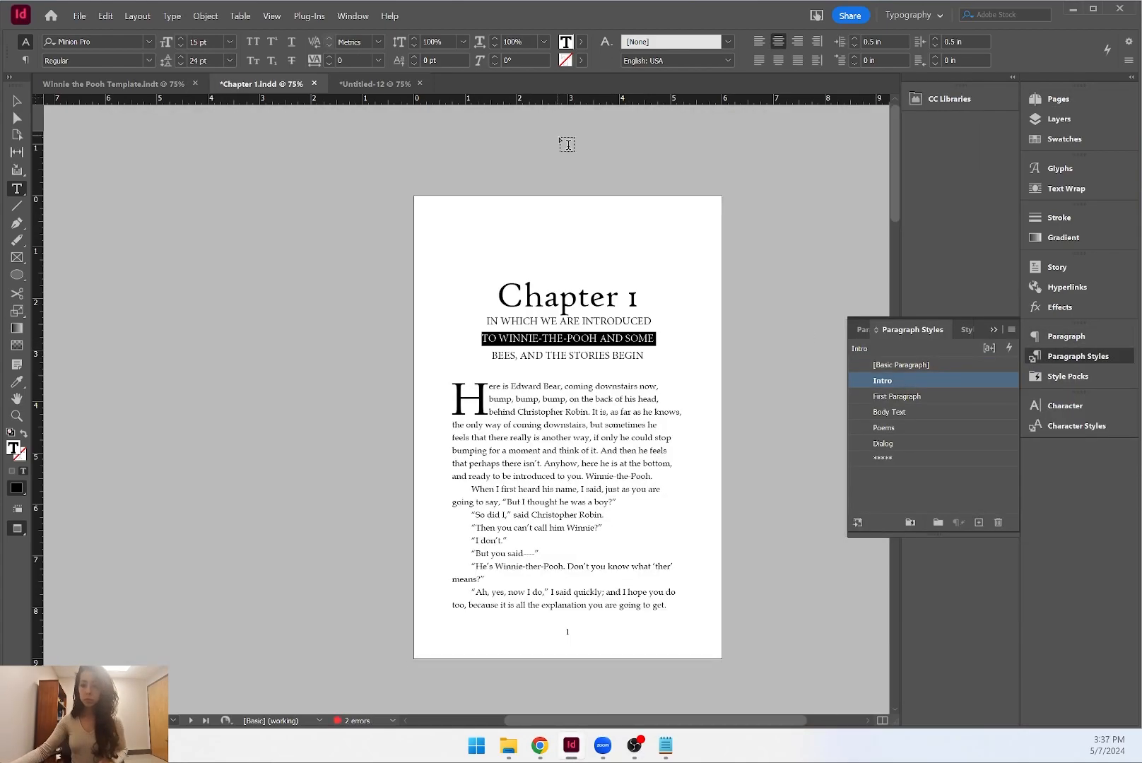
click(915, 98)
click(864, 707)
Remove the surplus breaks from the subtitle in the Chapter 2 document and apply the Intro paragraph style to it.
click(374, 84)
drag(599, 316, 437, 306)
key(BackSpace)
key(BackSpace)
click(588, 305)
key(Delete)
click(912, 412)
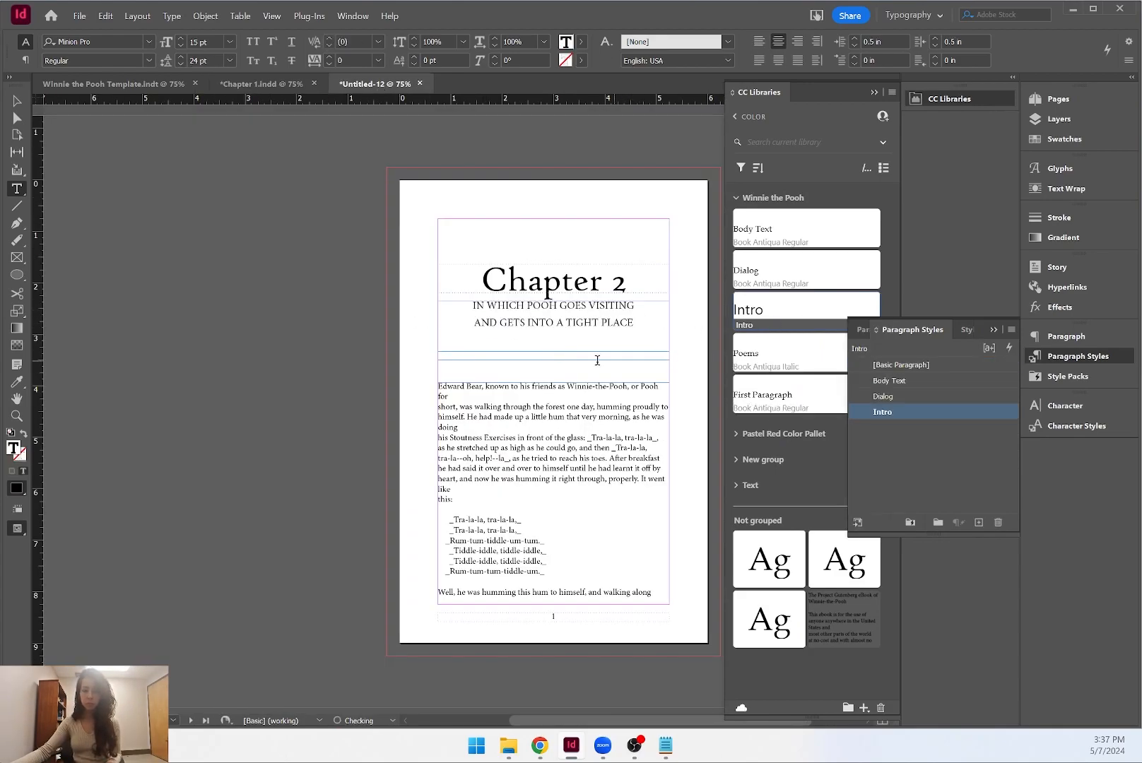
Extend the page 1 body text frame upward so that it starts at 3.5 in and is 4.75 in high.
key(Escape)
click(566, 413)
click(557, 393)
key(Delete)
double_click(553, 382)
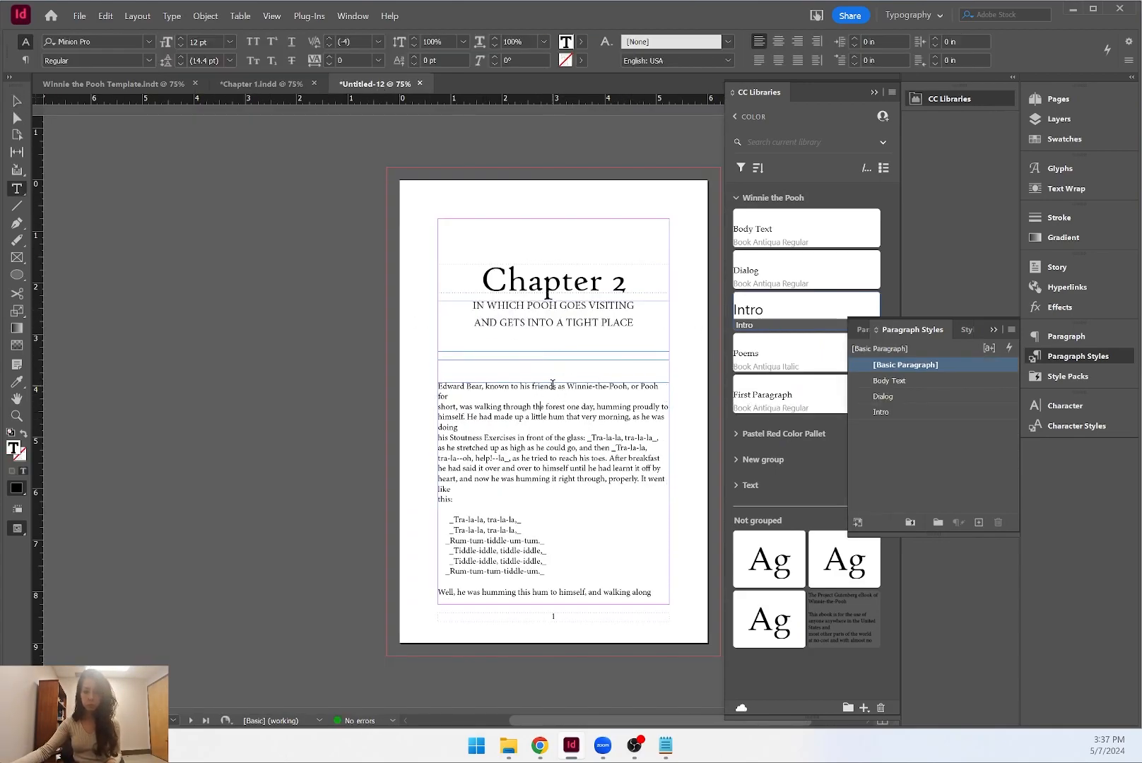
key(Escape)
drag(553, 382, 554, 361)
click(456, 382)
Search the whole document for paragraph breaks (^p) with Find/Change and replace all of them.
key(ctrl+f)
text(^p^p)
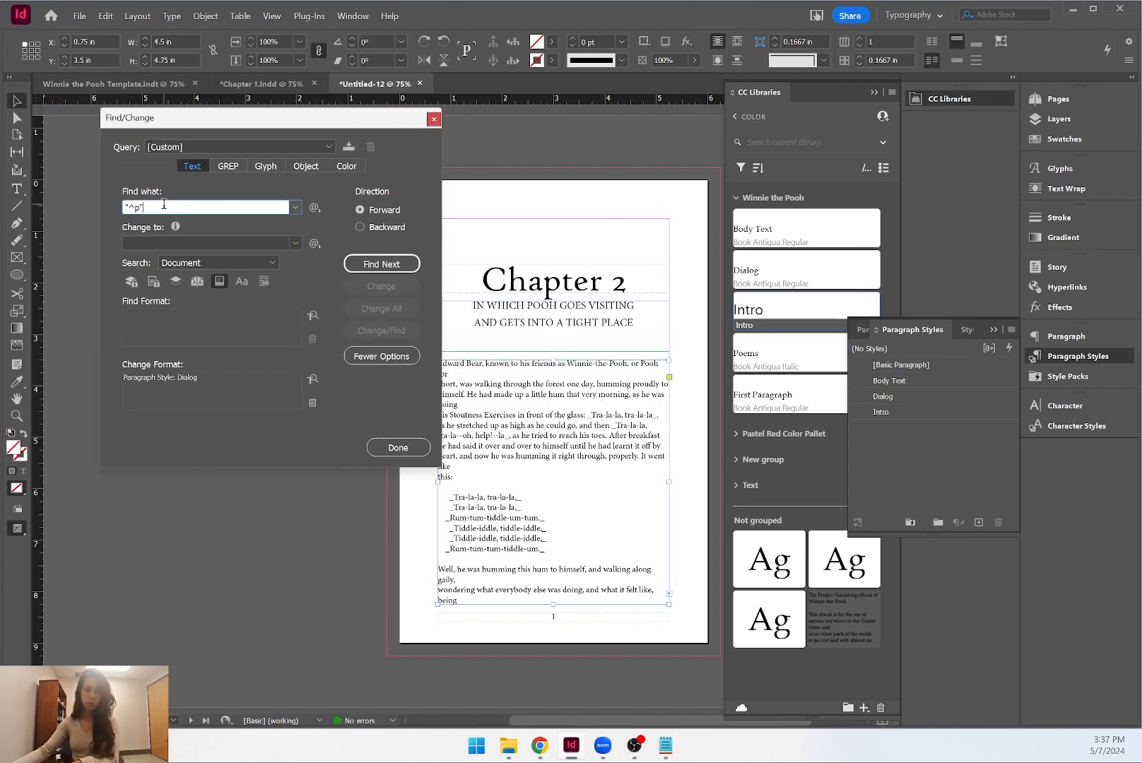
click(314, 207)
click(357, 245)
triple_click(255, 243)
click(381, 308)
click(660, 390)
Choose a special character as the replacement, clear the Dialog style from the change format, and replace all matches.
click(314, 244)
click(357, 280)
click(313, 403)
click(382, 309)
Remove every underscore from the document with Find/Change.
double_click(223, 207)
text(_)
double_click(224, 243)
key(BackSpace)
click(389, 309)
click(658, 390)
Find all occurrences of "()" in the document and replace them with nothing.
double_click(220, 208)
text(()
text())
click(396, 308)
click(659, 390)
Replace all occurrences of ^b" with ^b" throughout the document to refresh the quotation marks.
drag(226, 205, 34, 185)
key(BackSpace)
text(^b")
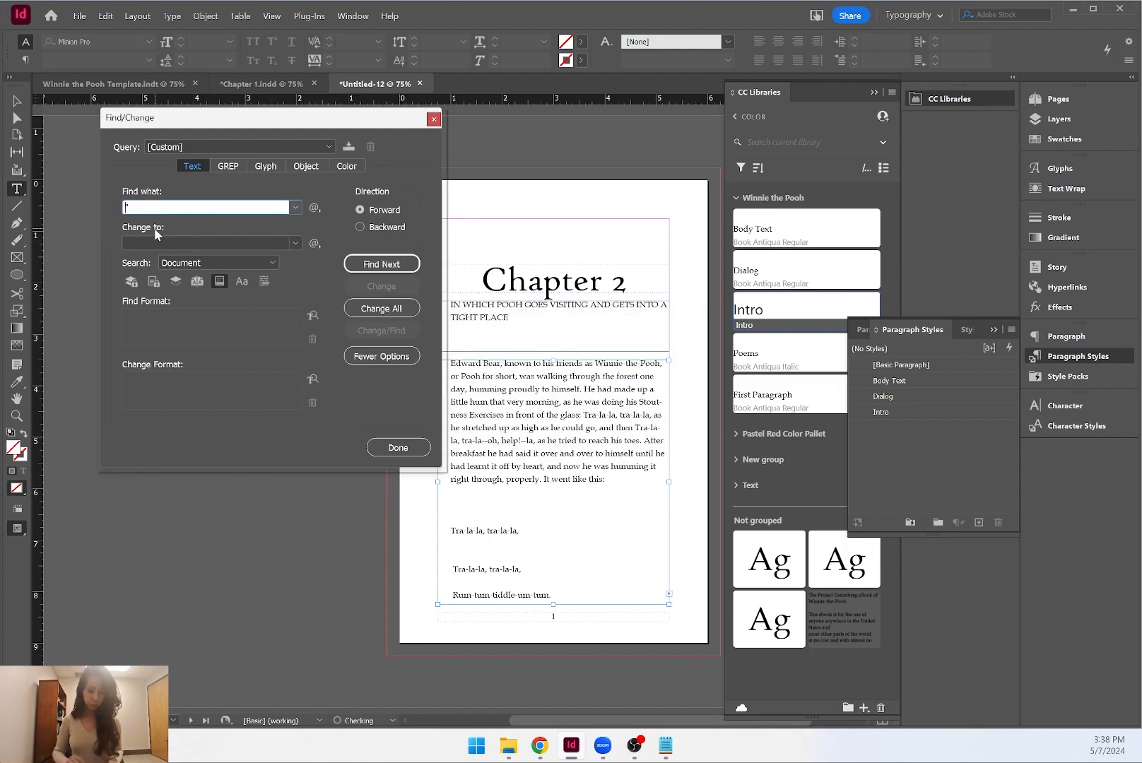
click(150, 243)
text(^b")
click(382, 308)
click(659, 391)
Set the change format to the Dialog paragraph style and apply it to all ^b" matches.
click(286, 390)
click(765, 492)
click(381, 309)
click(658, 390)
click(398, 448)
Apply the First Paragraph style from the CC library to the paragraph beginning "Edward Bear".
click(460, 367)
double_click(506, 362)
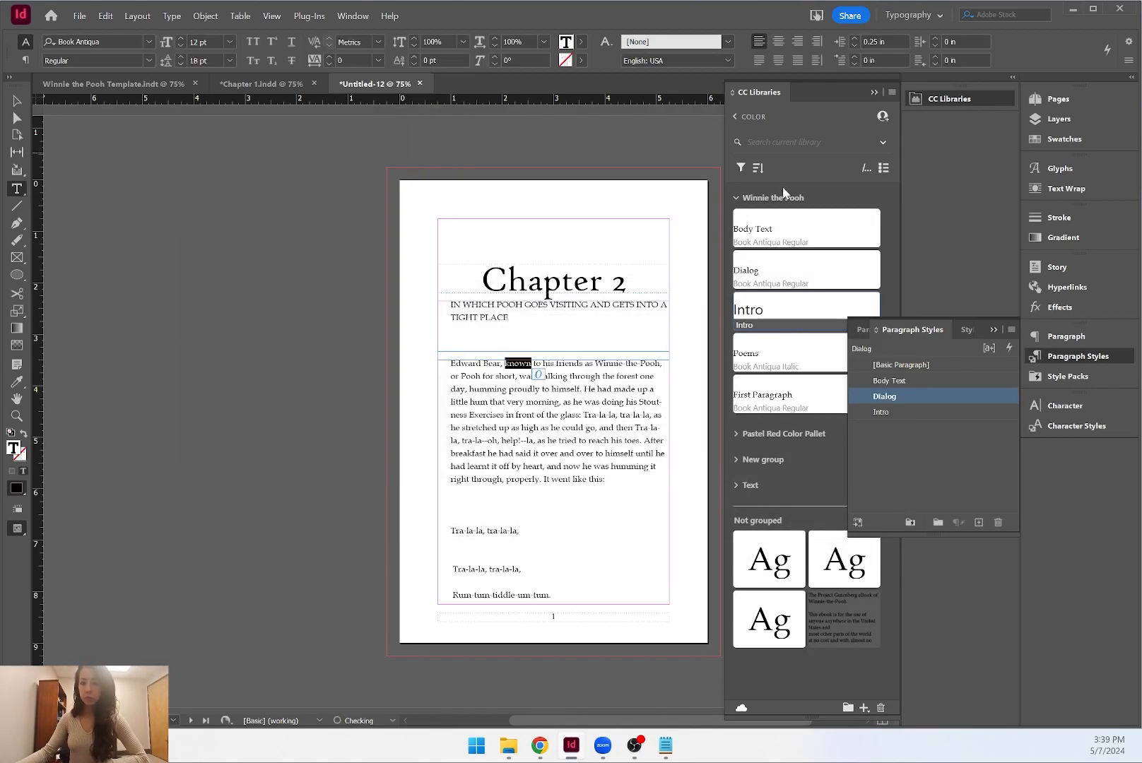
click(777, 396)
Delete the surplus blank lines around and between the lines of the Tra-la-la poem on page 1.
click(485, 544)
key(BackSpace)
click(495, 556)
key(BackSpace)
click(489, 517)
key(BackSpace)
key(BackSpace)
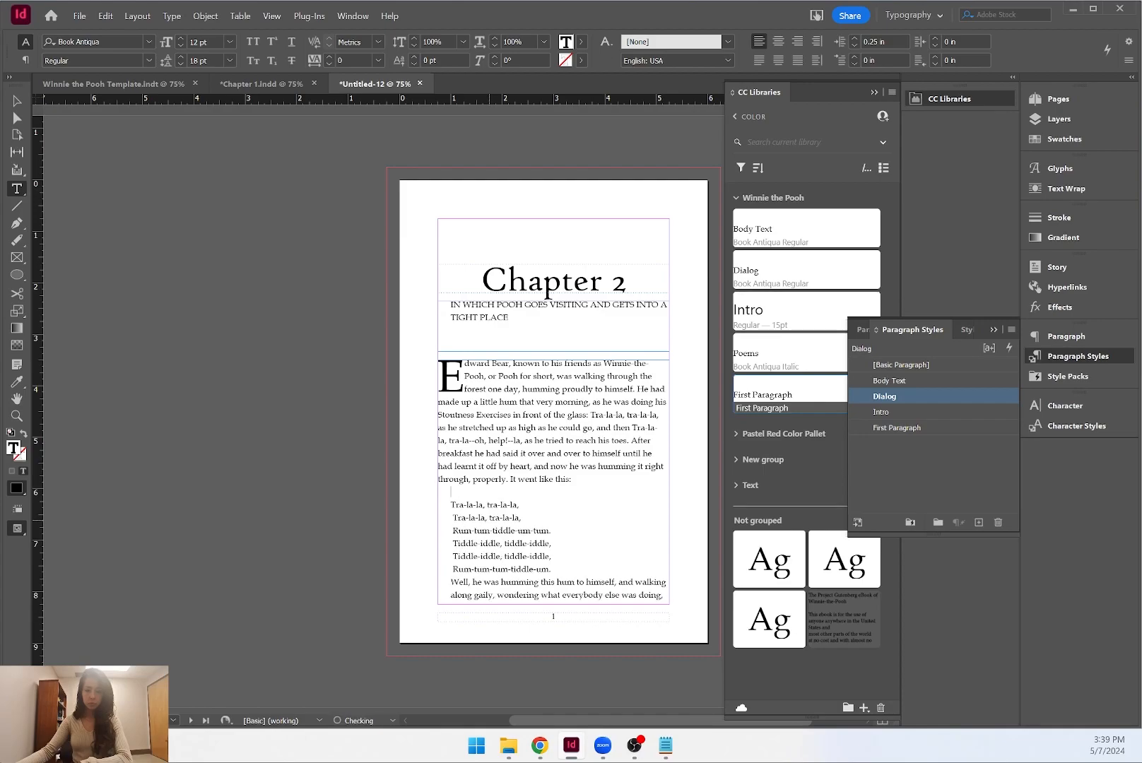
Apply the Poems style from the CC library to the six lines of the Tra-la-la poem.
drag(451, 501, 551, 569)
click(770, 350)
click(583, 465)
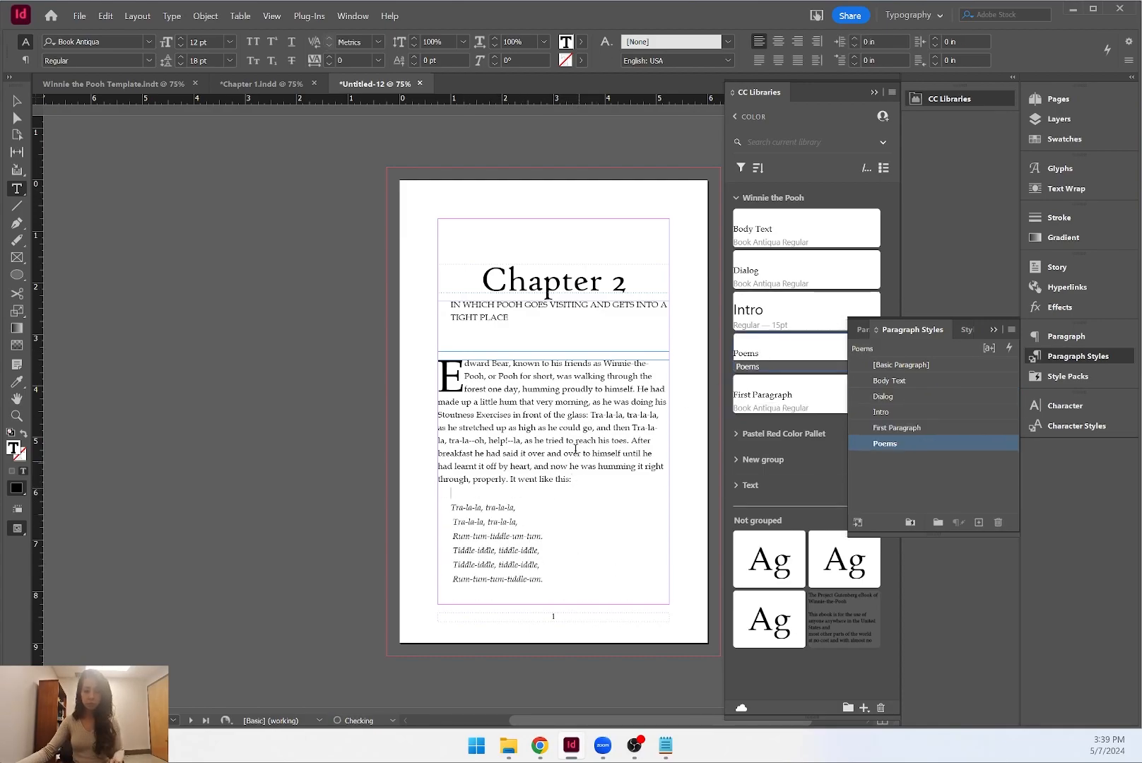
Apply the Body Text paragraph style to the entire Chapter 2 story.
scroll(583, 465, down, 11)
click(583, 453)
key(ctrl+a)
click(951, 380)
Reapply First Paragraph to the opening paragraph and Poems to the six poem lines on page 1.
scroll(537, 354, up, 9)
double_click(502, 278)
click(897, 428)
click(484, 406)
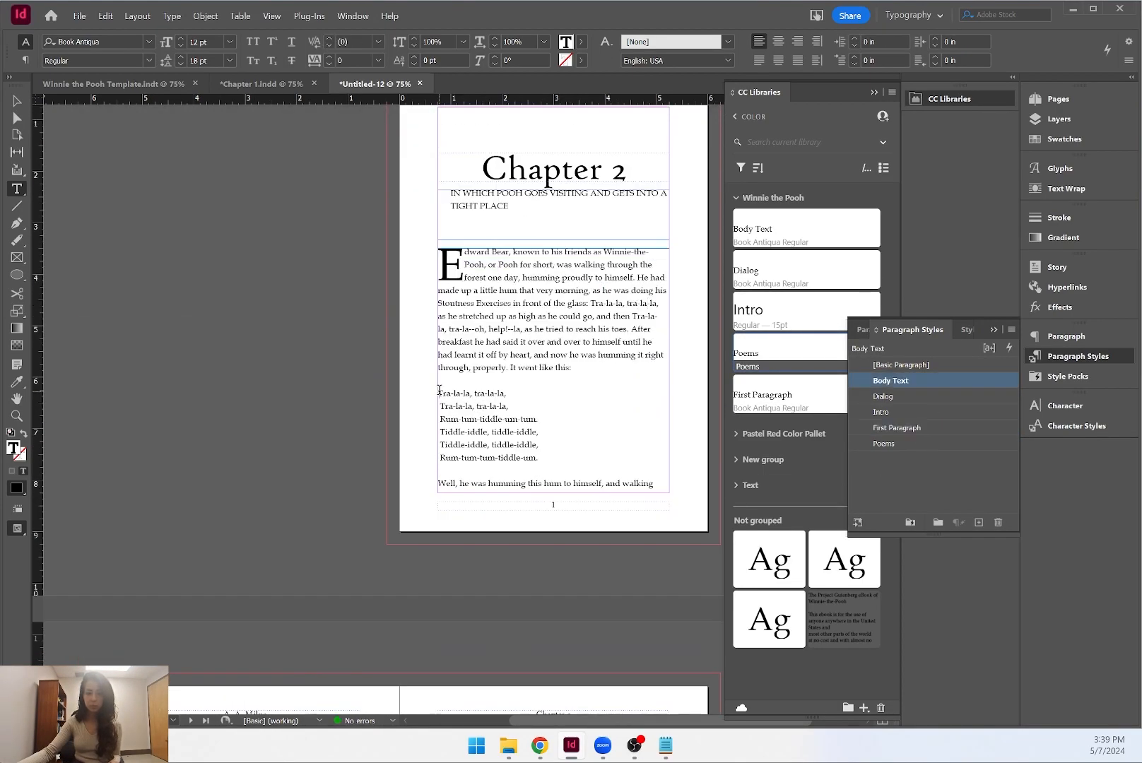
drag(439, 390, 547, 461)
click(885, 444)
click(579, 387)
Rerun the ^b" replacement across the document with the Dialog paragraph style as the change format.
scroll(578, 387, down, 10)
scroll(448, 402, down, 3)
key(ctrl+f)
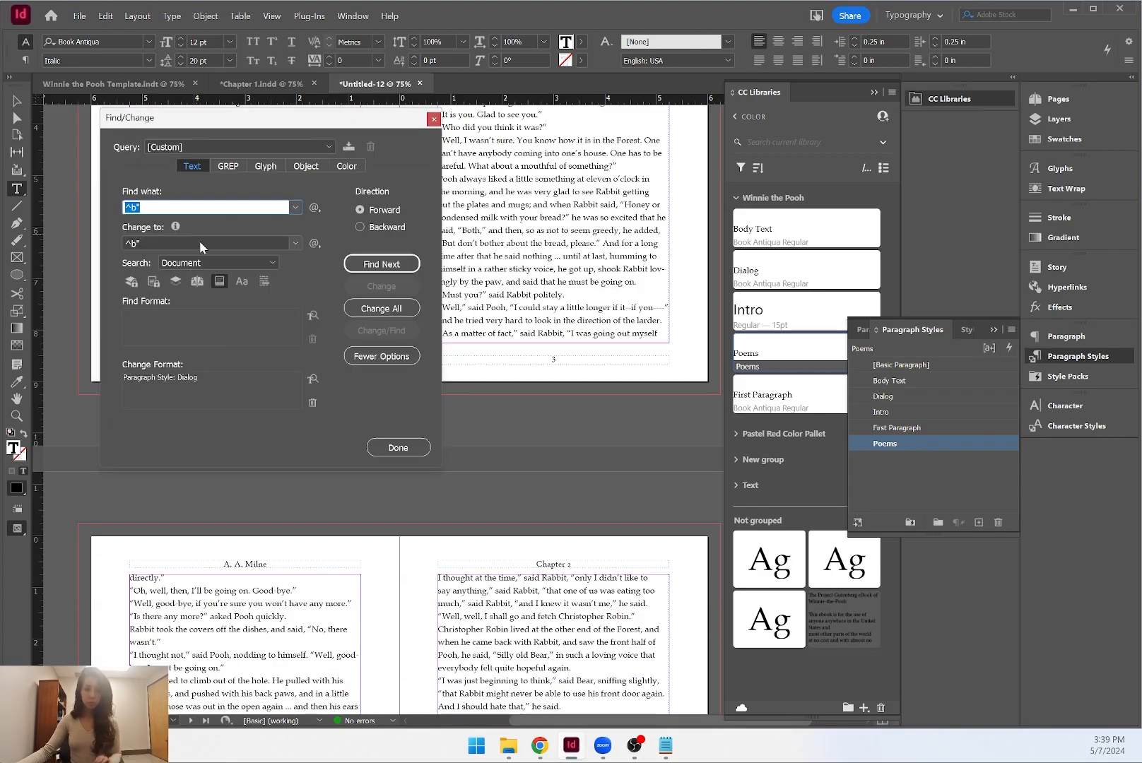
click(382, 308)
click(665, 418)
click(399, 449)
Check the paragraph indents and the end of the story across the Chapter 2 pages.
scroll(425, 457, up, 12)
scroll(452, 453, down, 20)
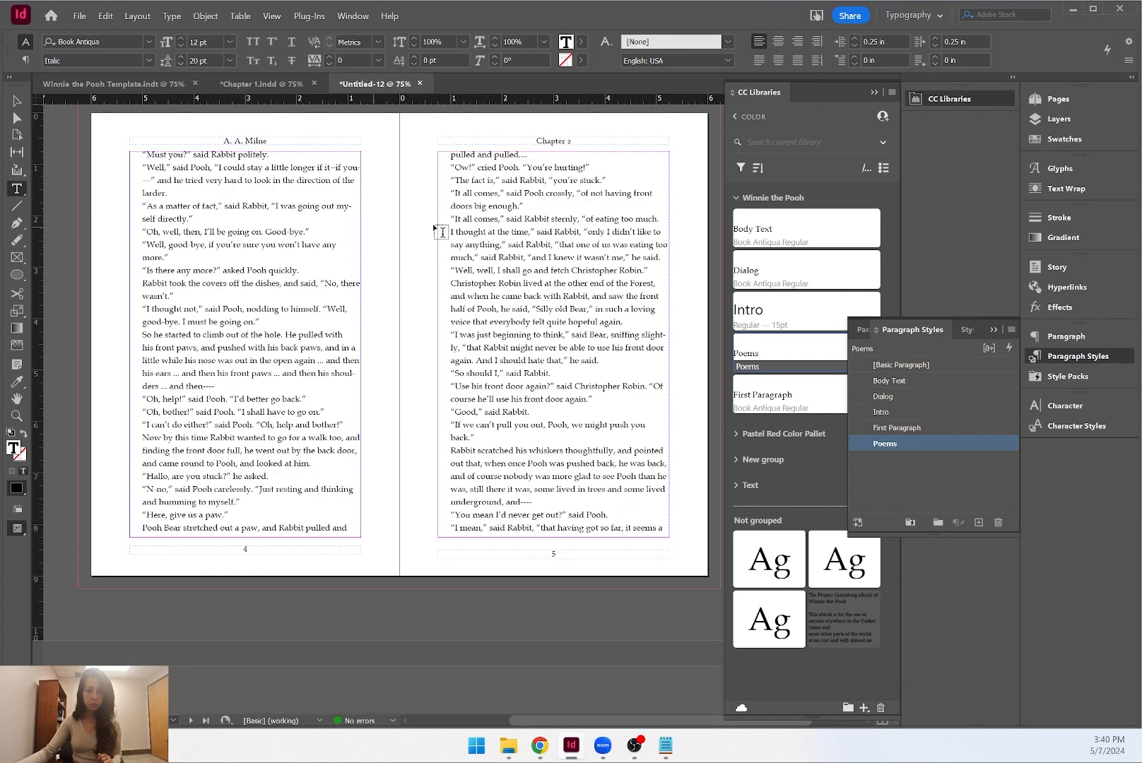
scroll(454, 351, down, 2)
click(453, 351)
click(1058, 99)
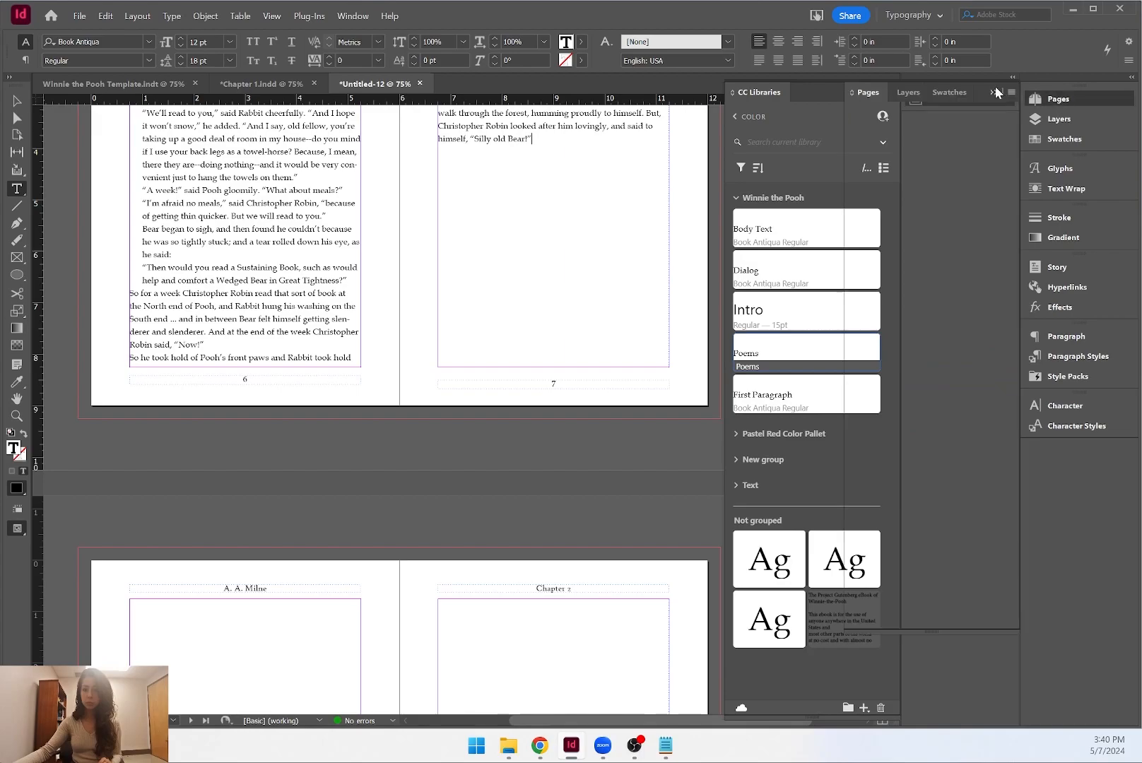
scroll(397, 336, up, 11)
key(Escape)
Review the options of the Body Text and First Paragraph paragraph styles.
click(1078, 357)
right_click(892, 380)
click(960, 393)
key(Escape)
right_click(896, 427)
click(957, 437)
click(636, 605)
Go through the options of the Intro and Dialog paragraph styles.
right_click(908, 412)
click(955, 423)
click(144, 297)
click(269, 211)
click(633, 603)
right_click(896, 397)
click(950, 406)
click(144, 297)
click(634, 602)
Reapply the Intro paragraph style to the Chapter 2 subtitle on page 1.
click(395, 281)
scroll(395, 281, down, 3)
scroll(408, 329, up, 13)
scroll(409, 334, up, 20)
double_click(523, 246)
key(ctrl+a)
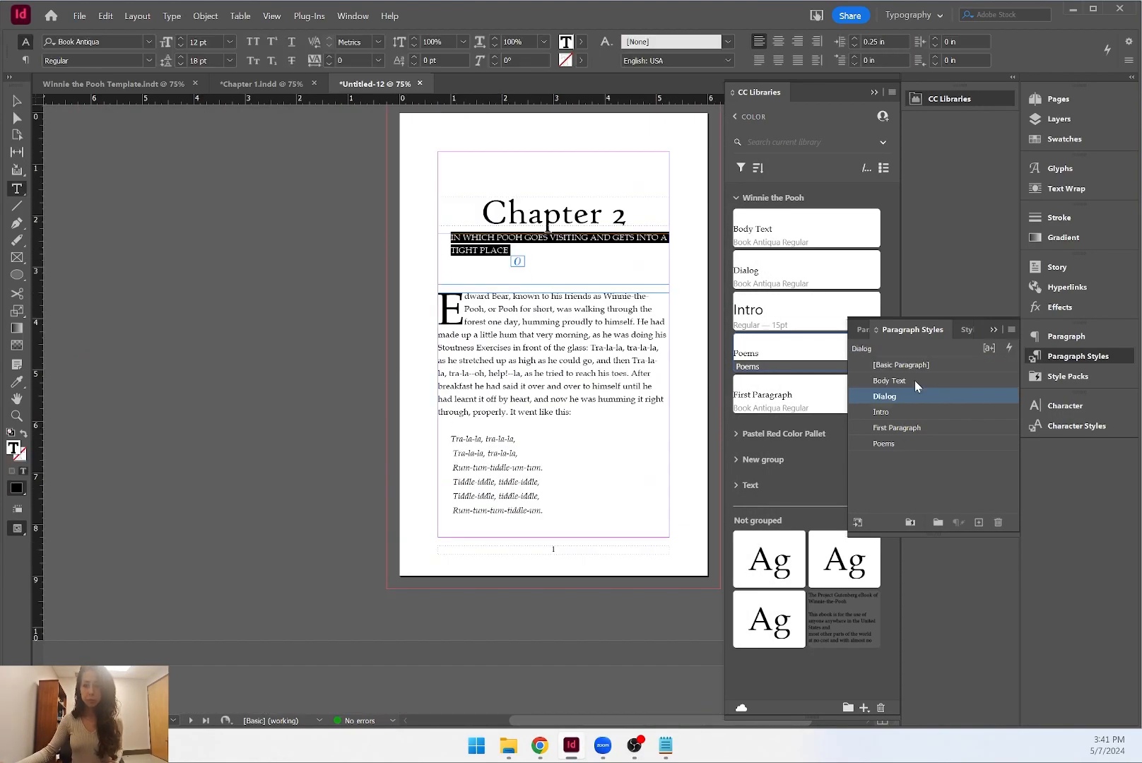
click(892, 412)
Collapse Paragraph Styles, dock CC Libraries below Character Styles, and deselect the subtitle text.
click(994, 329)
drag(969, 98, 1095, 453)
key(Escape)
click(442, 348)
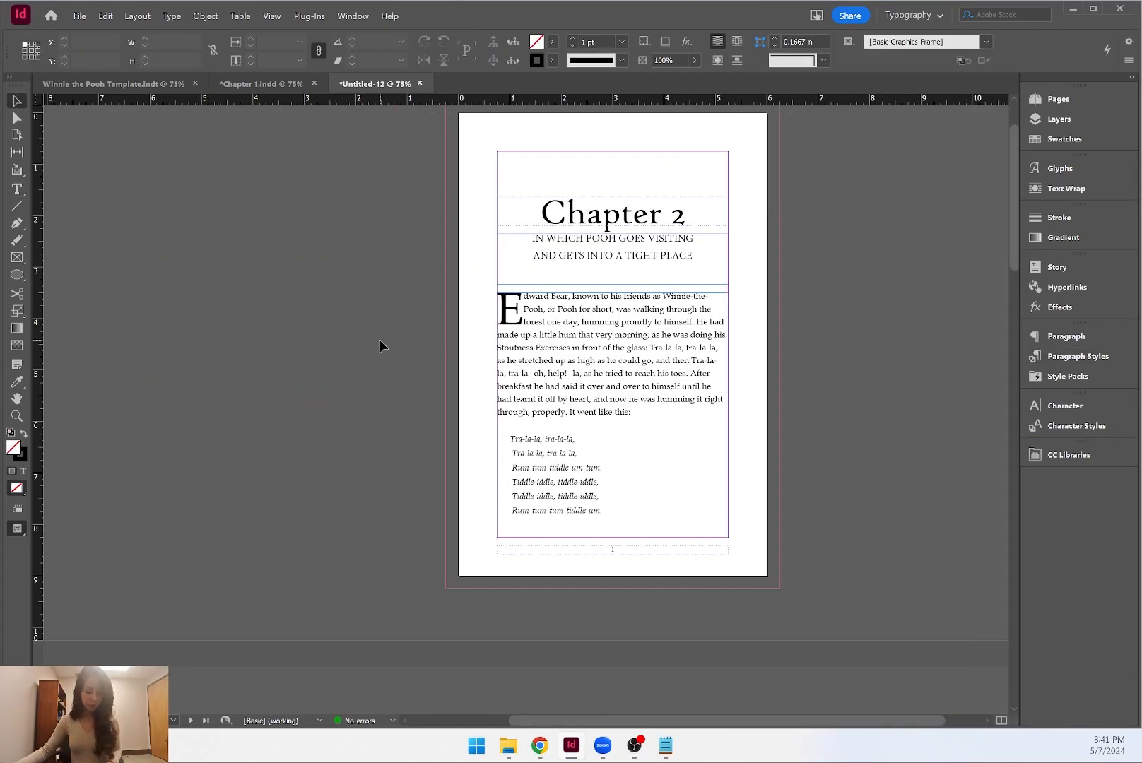
Turn on Preview mode and review the formatted text on pages 1 to 3.
key(w)
drag(789, 285, 611, 331)
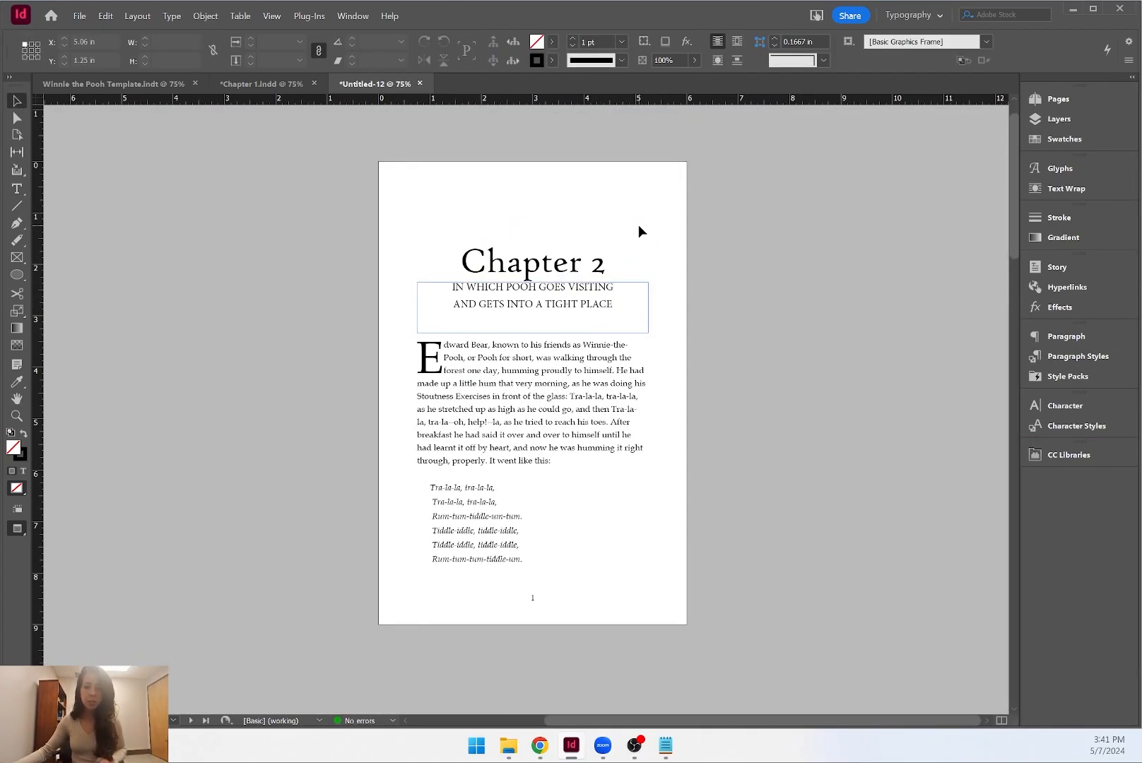
scroll(696, 465, down, 3)
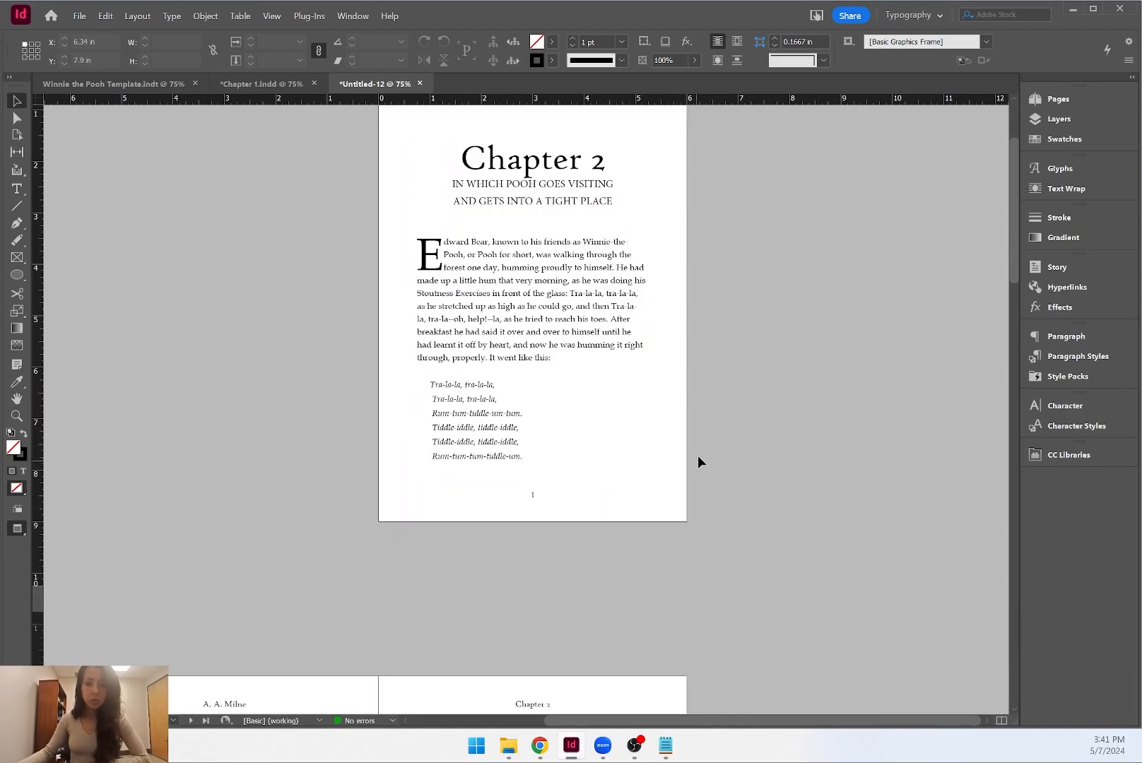
scroll(561, 335, down, 12)
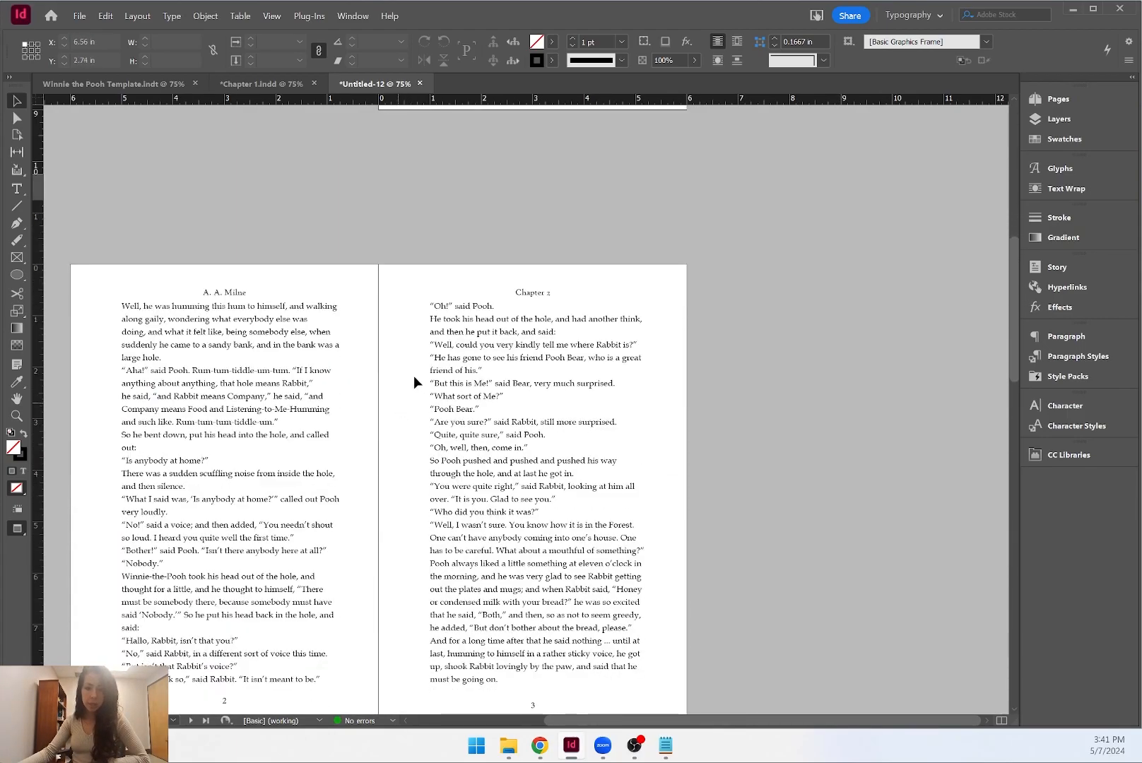
scroll(375, 400, down, 2)
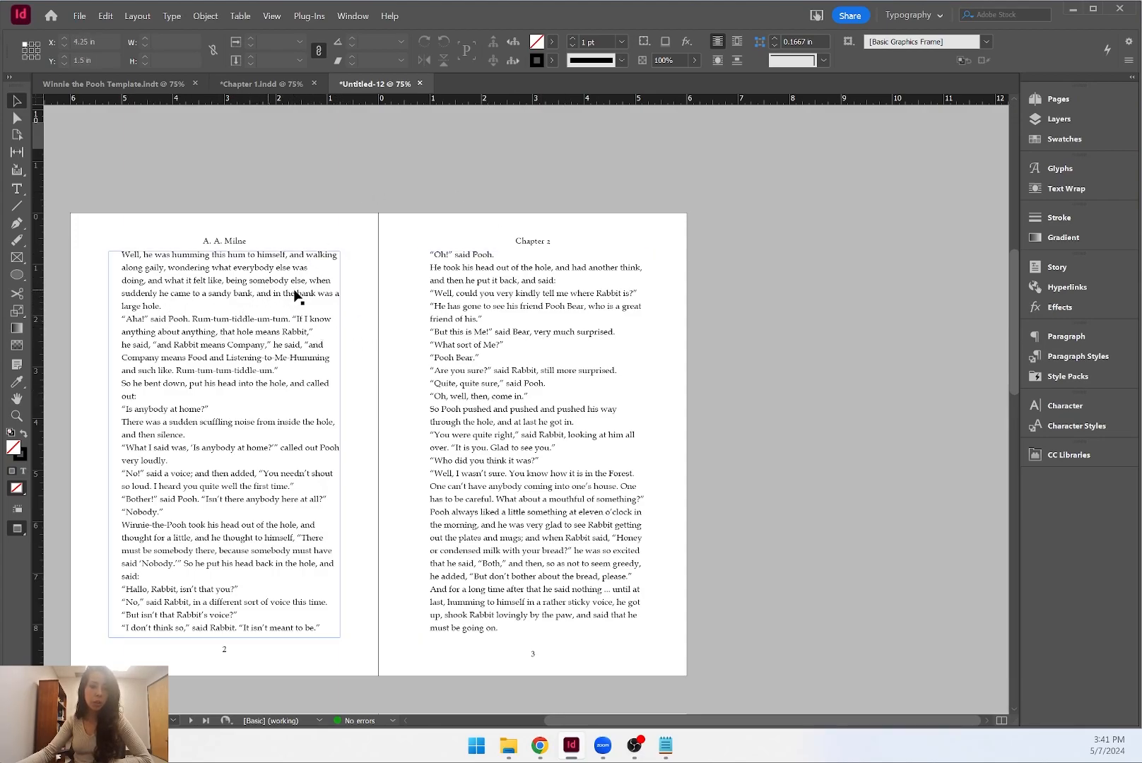
Review the formatted Chapter 2 text on all pages through page 7.
scroll(325, 274, down, 5)
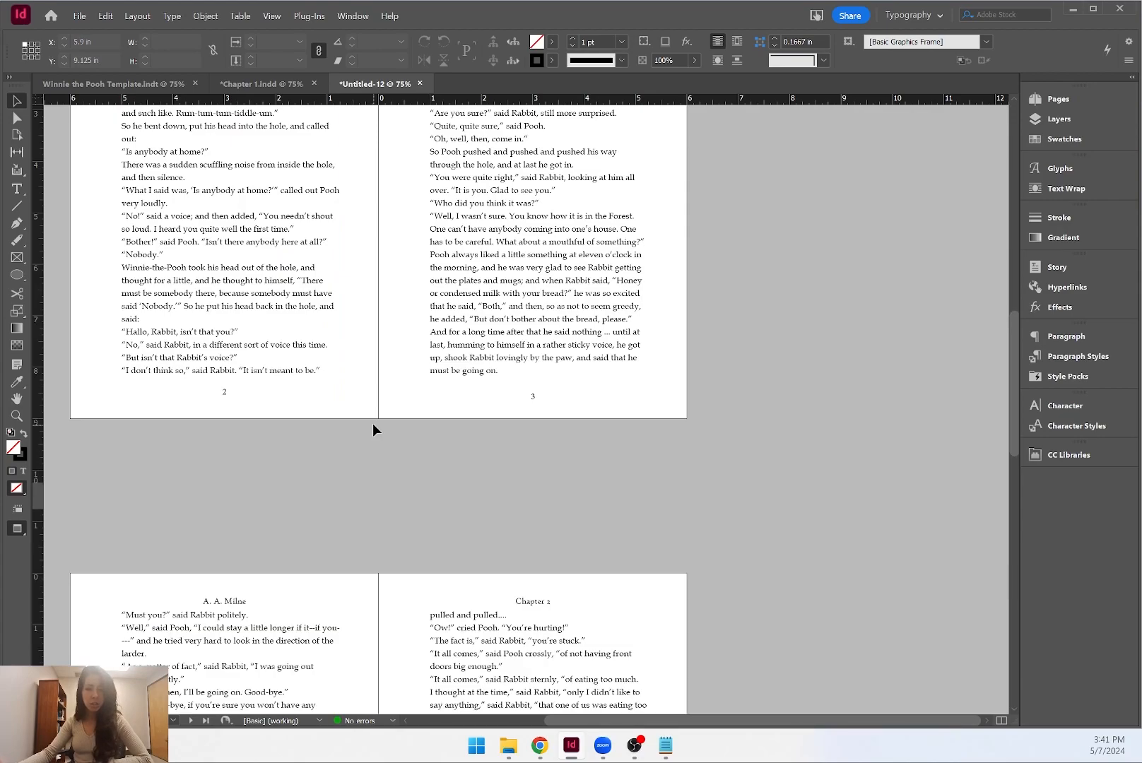
scroll(316, 438, down, 10)
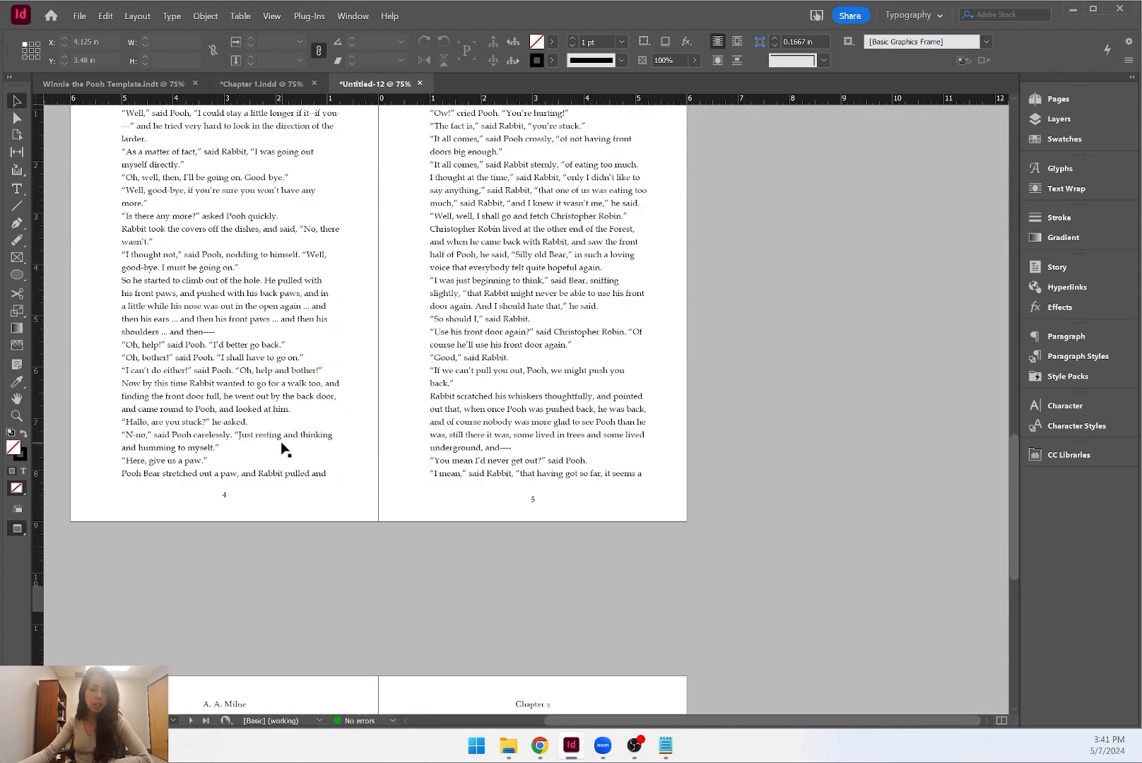
scroll(327, 453, down, 5)
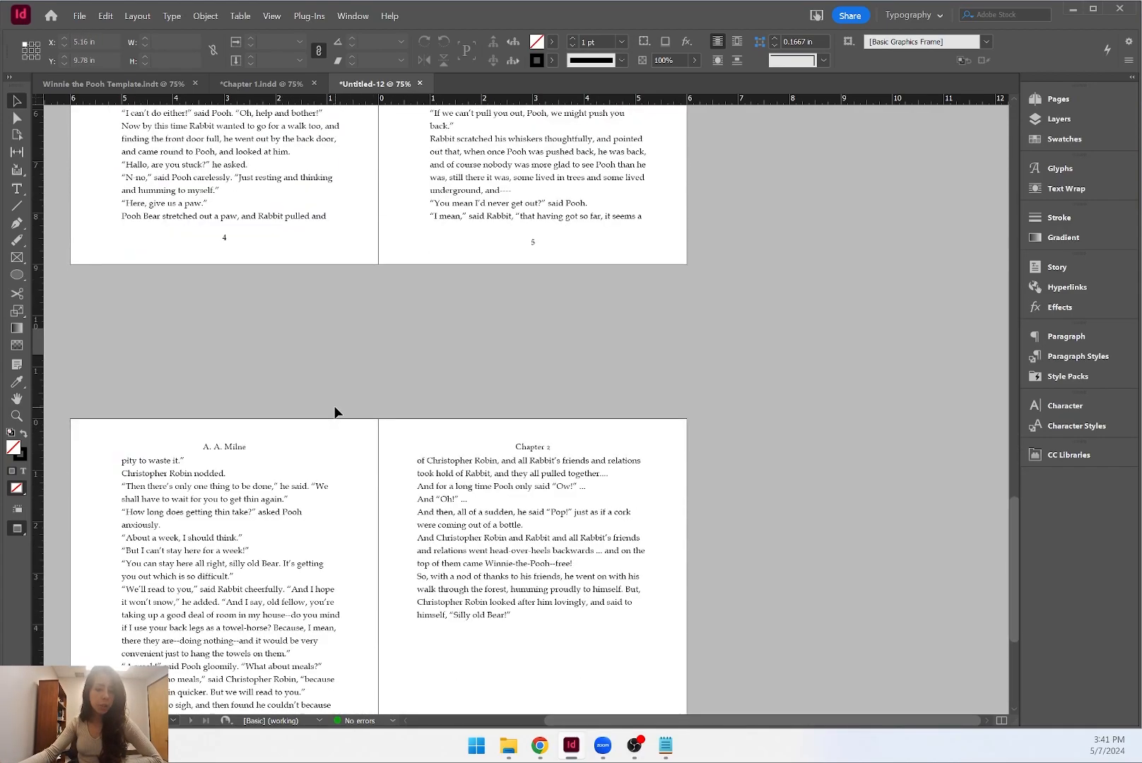
scroll(486, 329, down, 5)
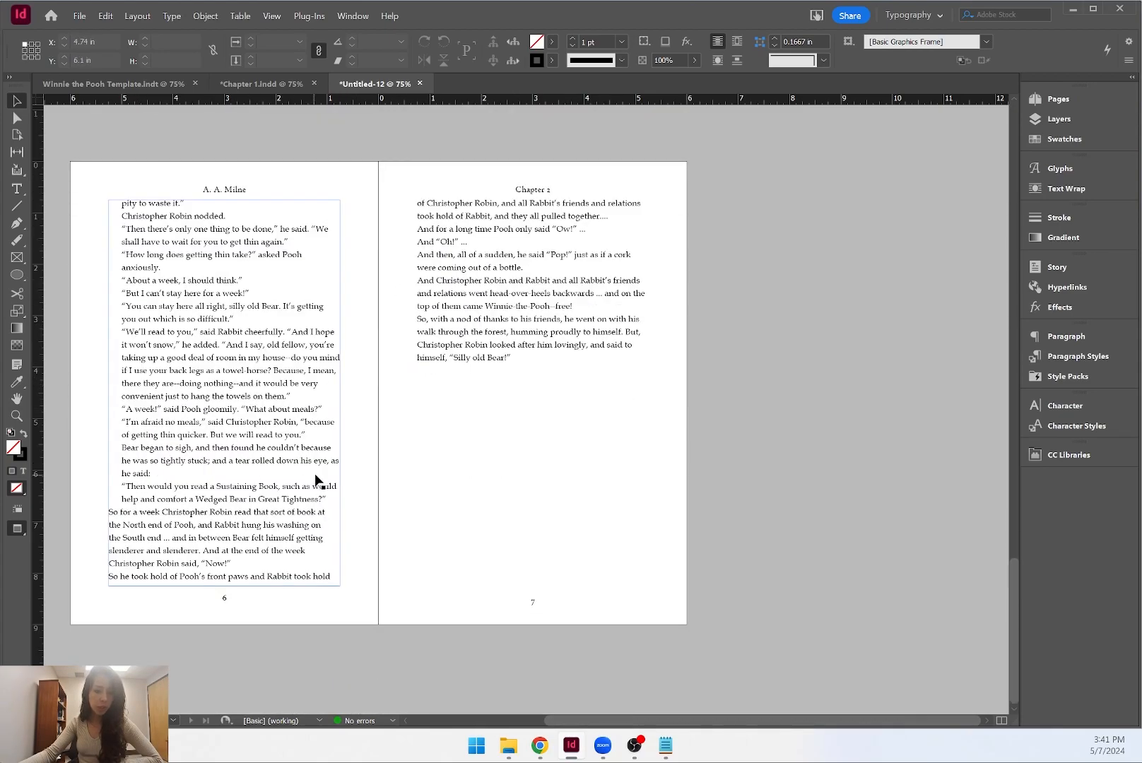
scroll(320, 467, up, 20)
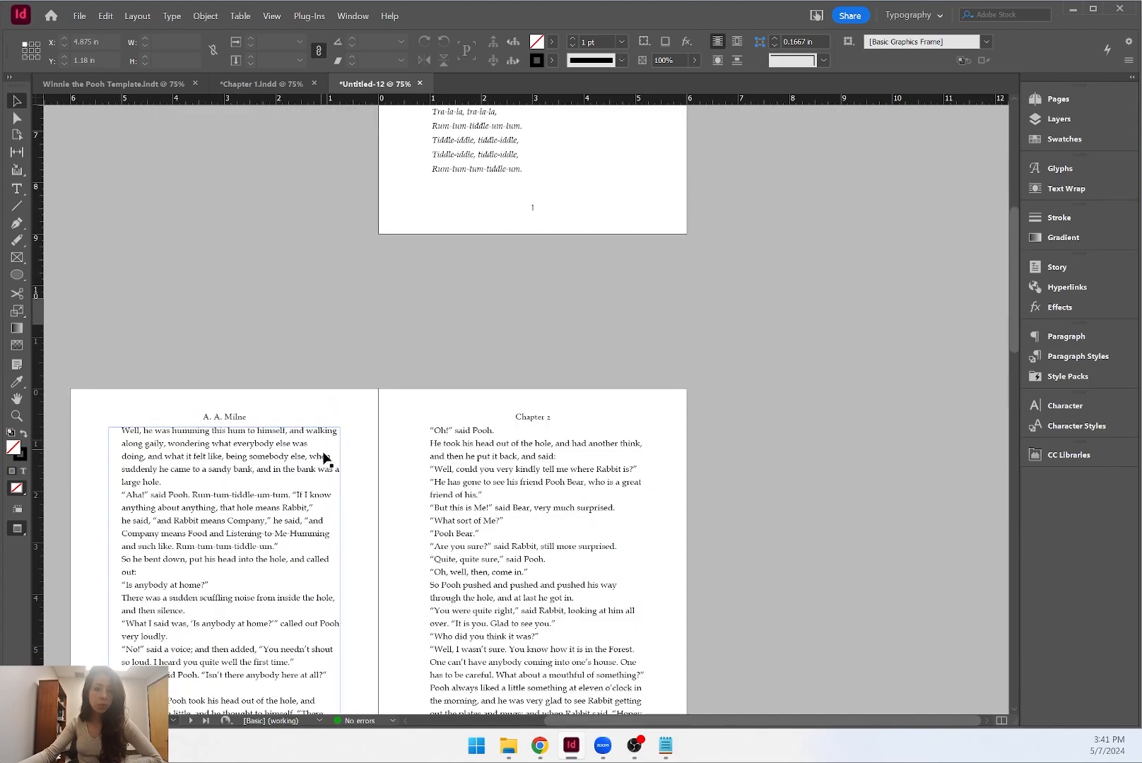
scroll(322, 455, up, 6)
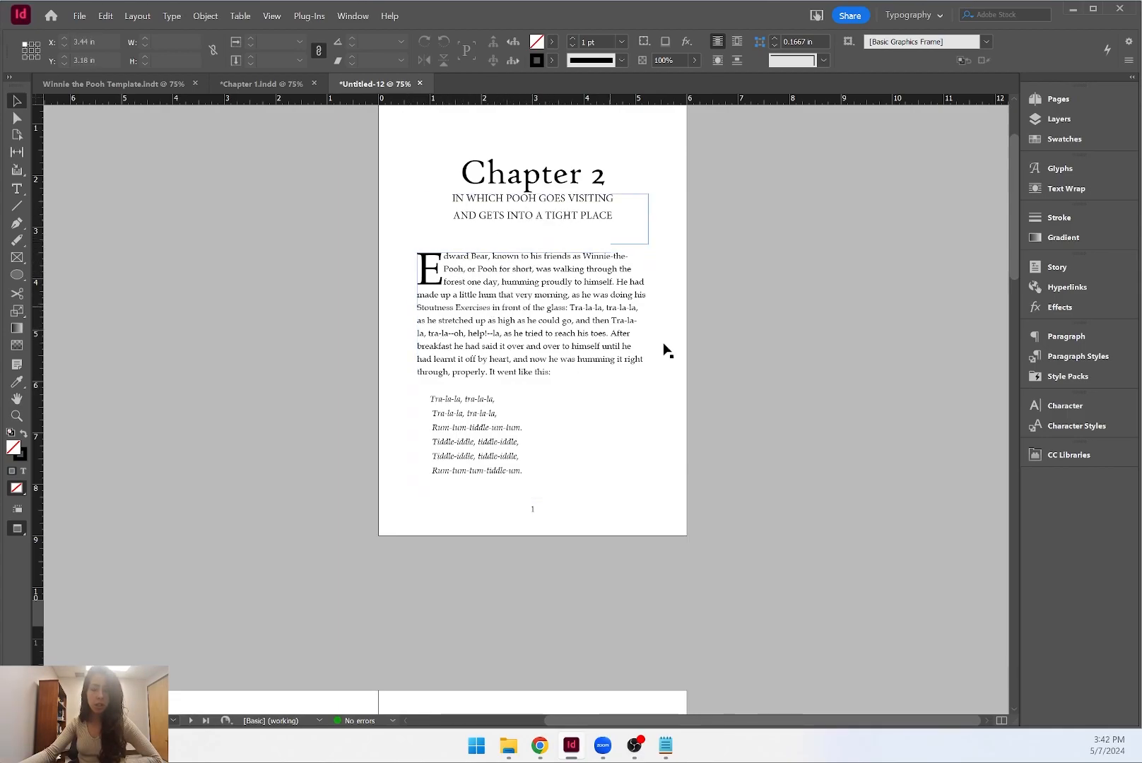
scroll(764, 377, down, 10)
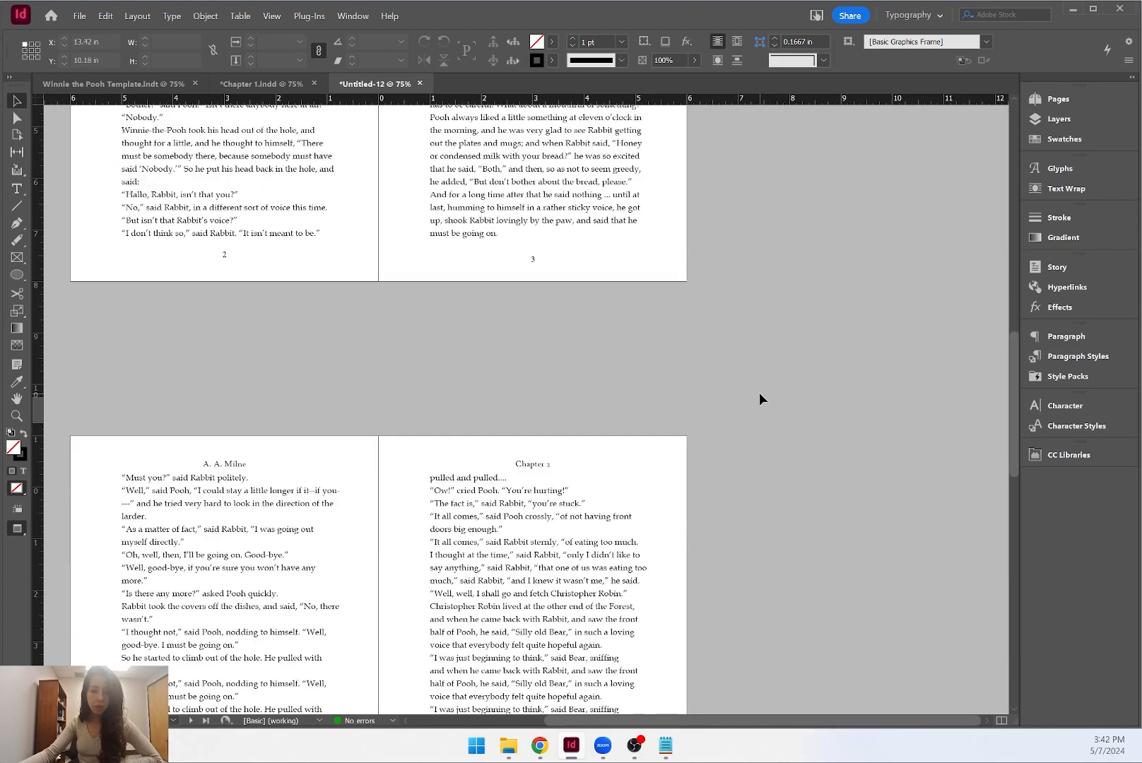
scroll(759, 393, down, 10)
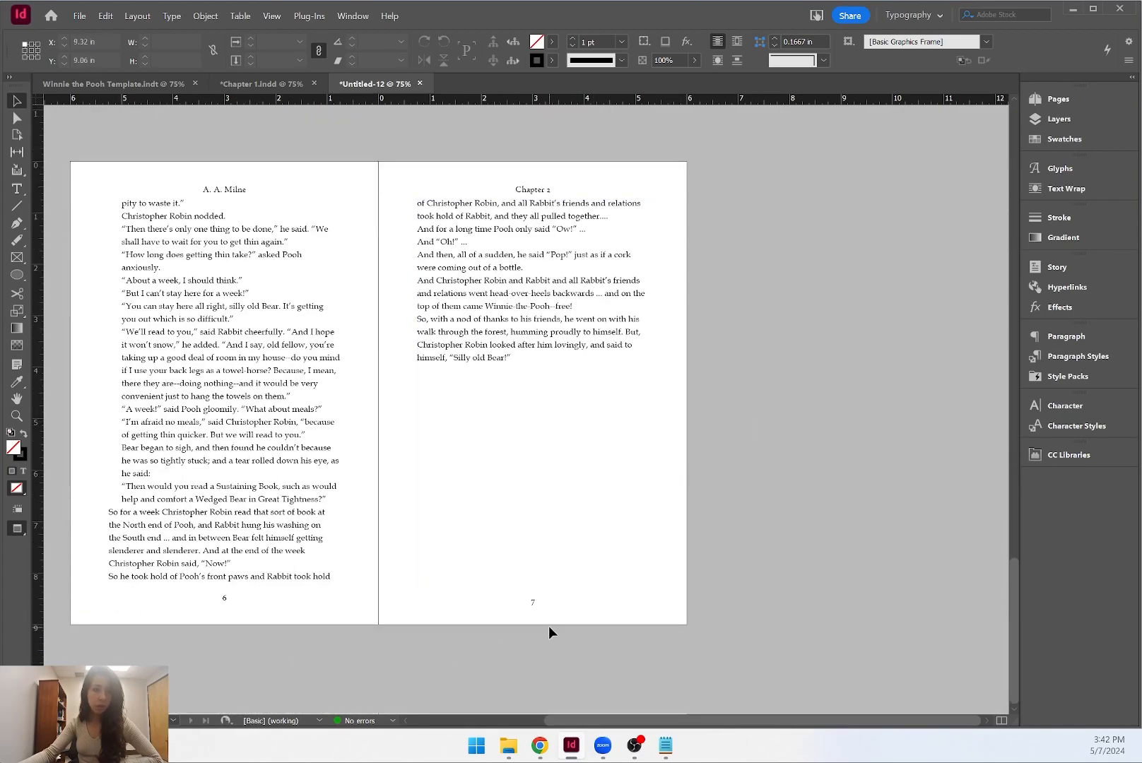
Save the untitled document under the file name Chapter 2.
click(79, 17)
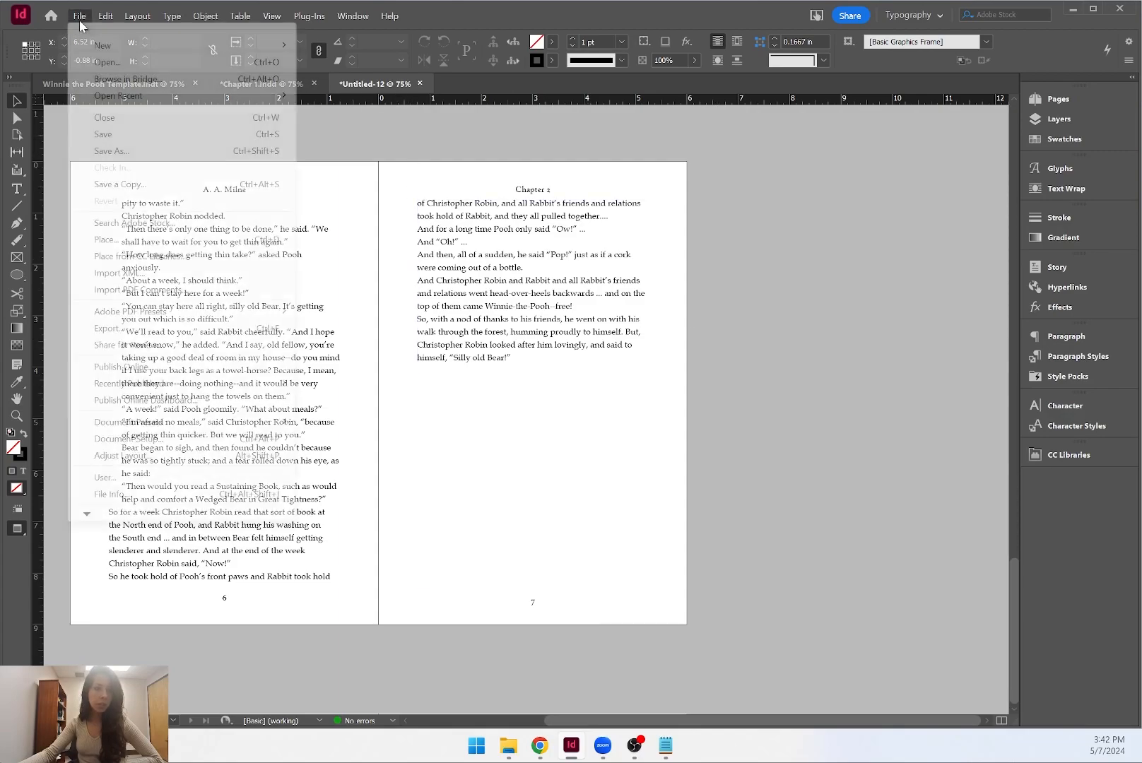
click(106, 151)
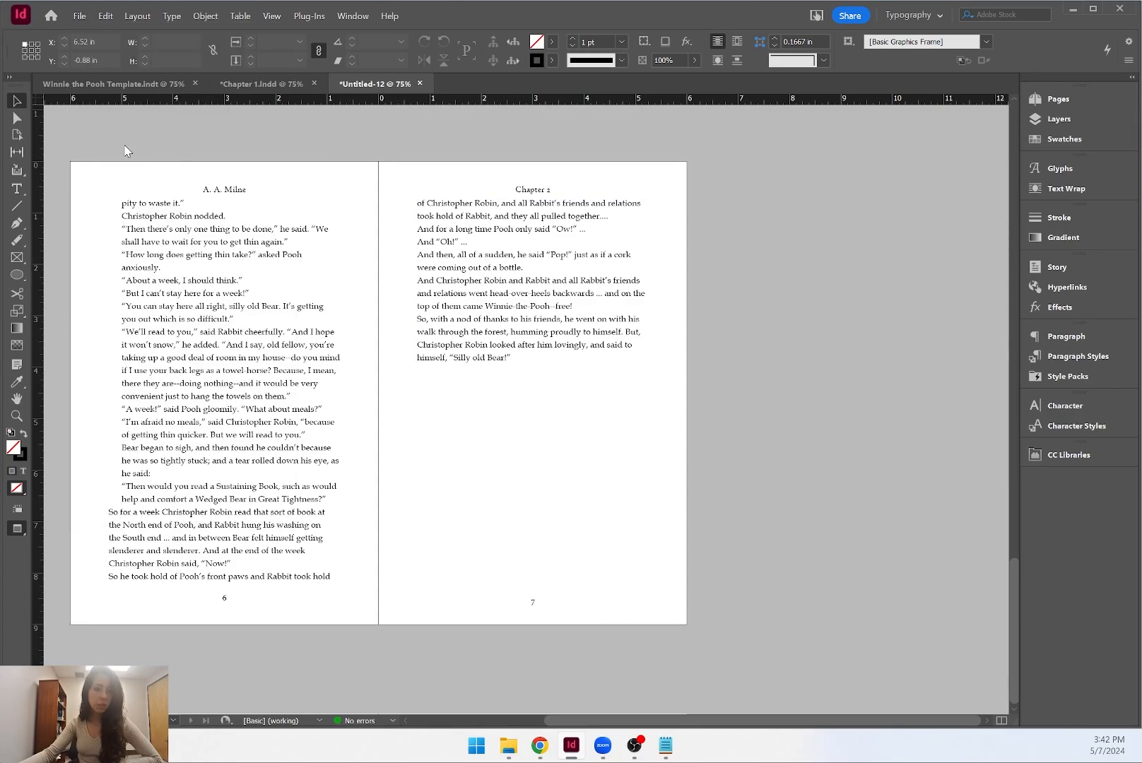
click(546, 280)
click(506, 467)
key(BackSpace)
text(2)
key(Return)
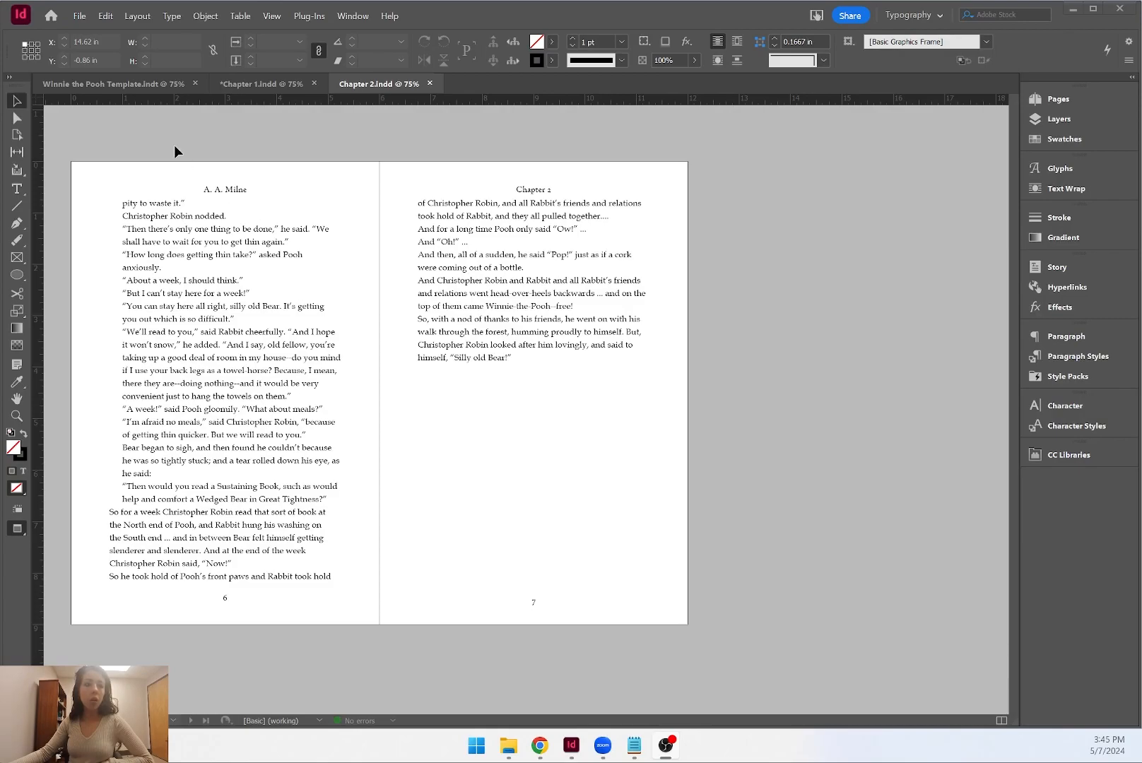
Start a new book file and choose the Demo folder inside 5 - Book Interior Layout as its location.
click(80, 16)
mouse_move(92, 51)
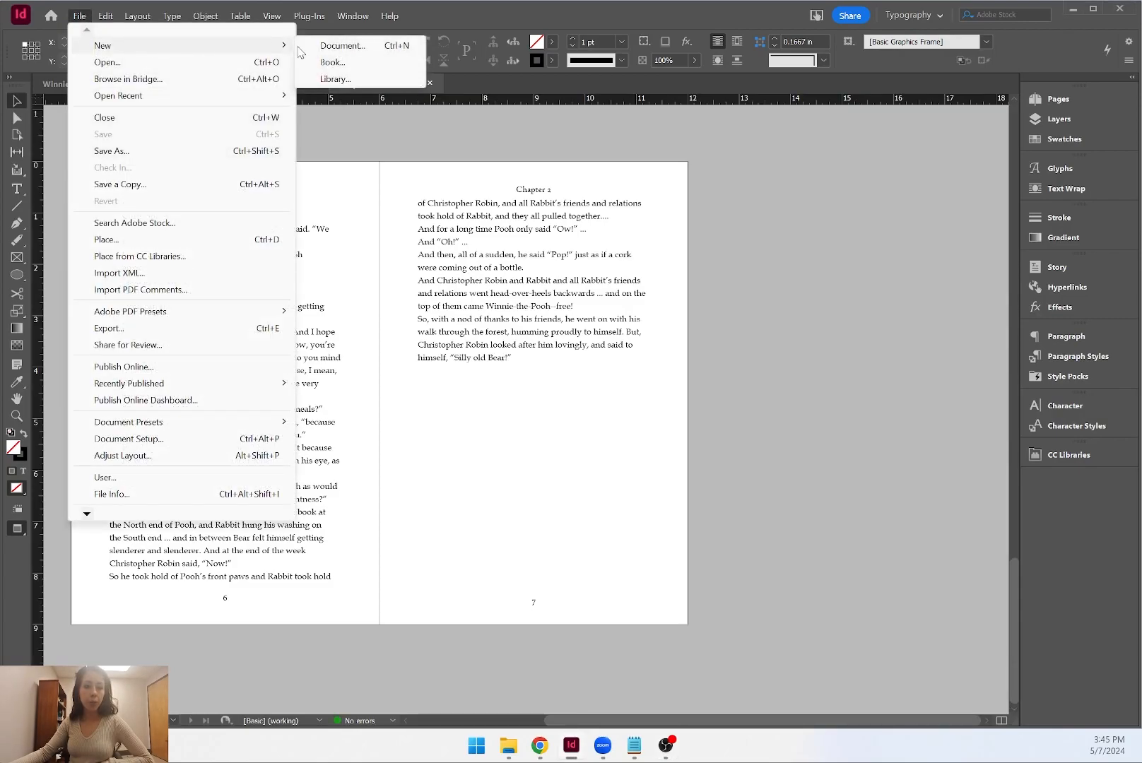
click(339, 64)
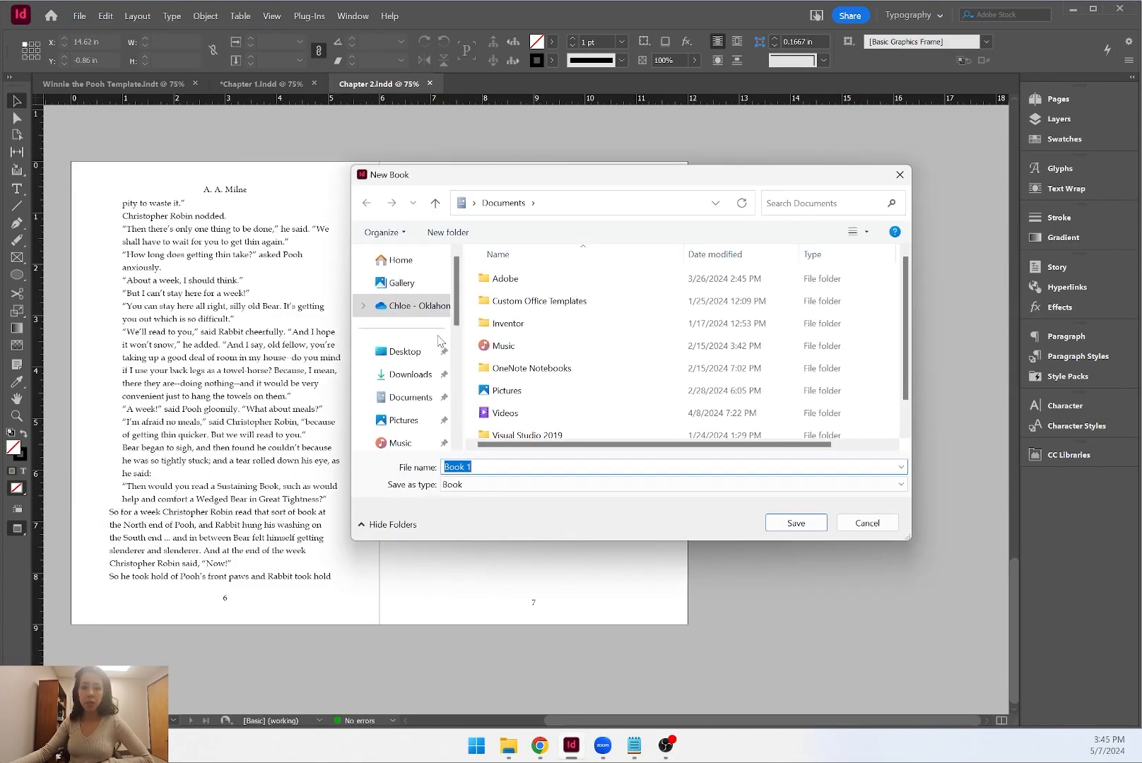
click(418, 351)
click(576, 383)
double_click(541, 411)
double_click(539, 342)
double_click(539, 344)
double_click(539, 281)
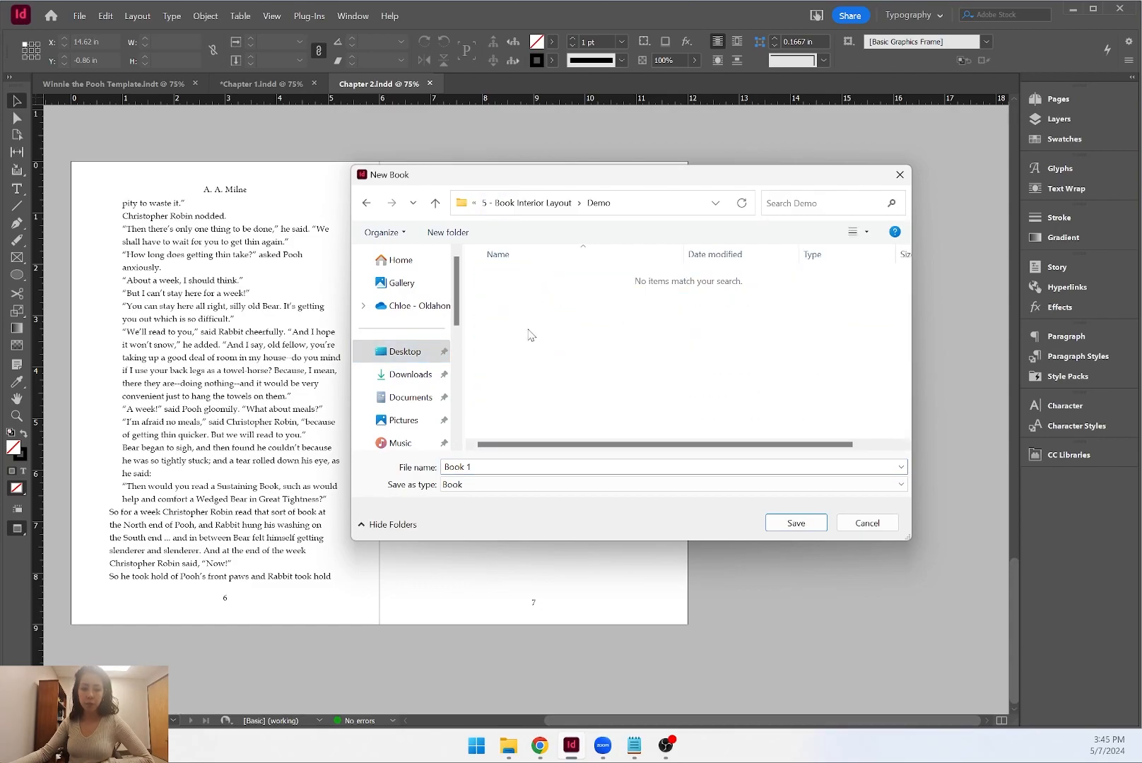
Save the book as Winnie the Pooh Book and place its panel beside the pages.
click(506, 465)
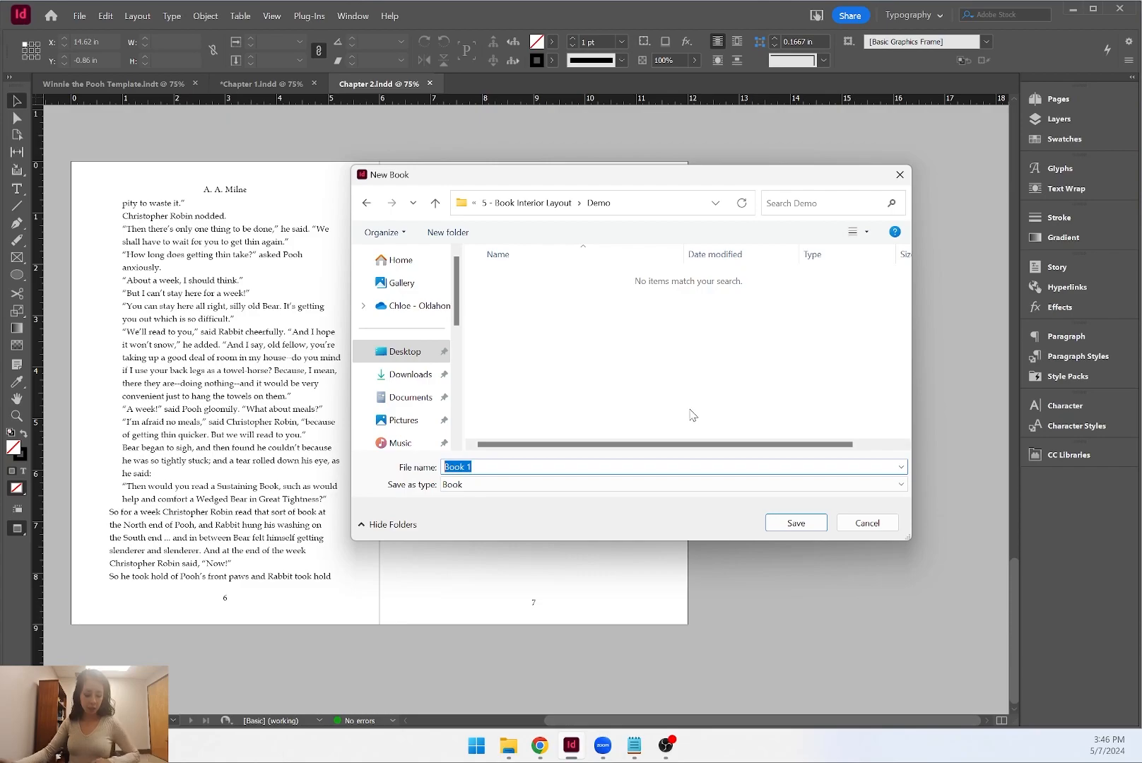
text(Winn)
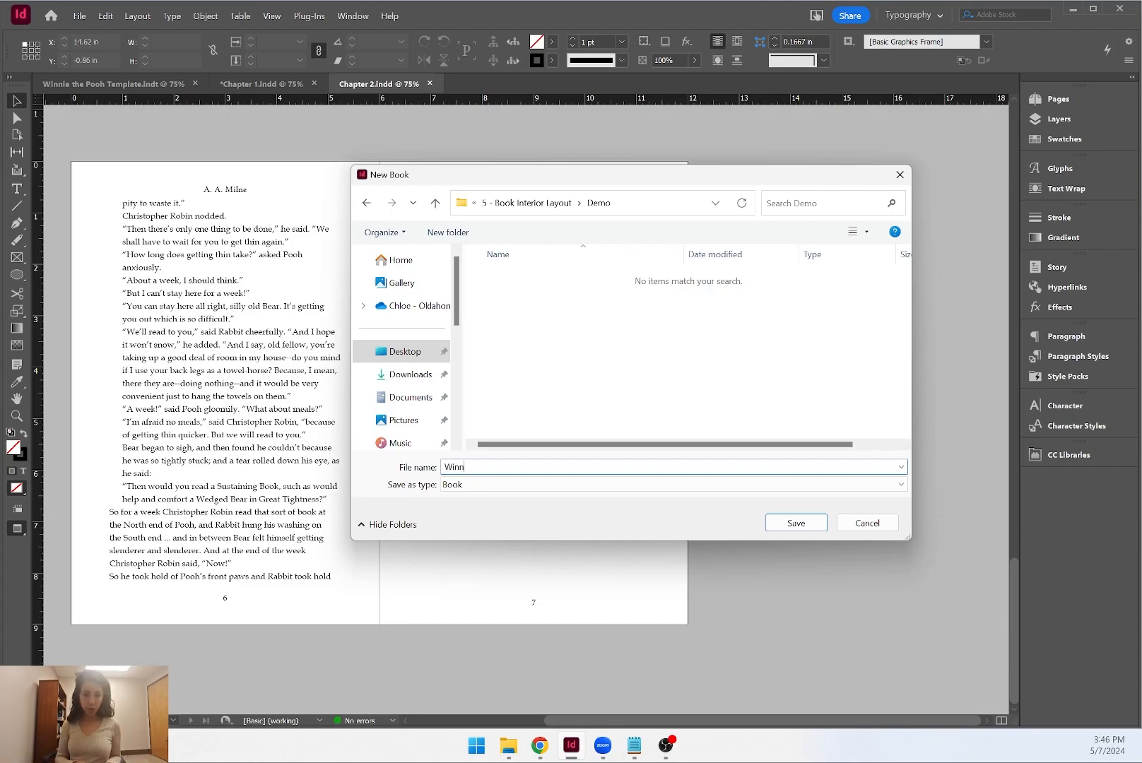
text(ie the Bp)
key(BackSpace)
key(BackSpace)
text(Pooh Book)
key(Return)
drag(977, 84, 851, 134)
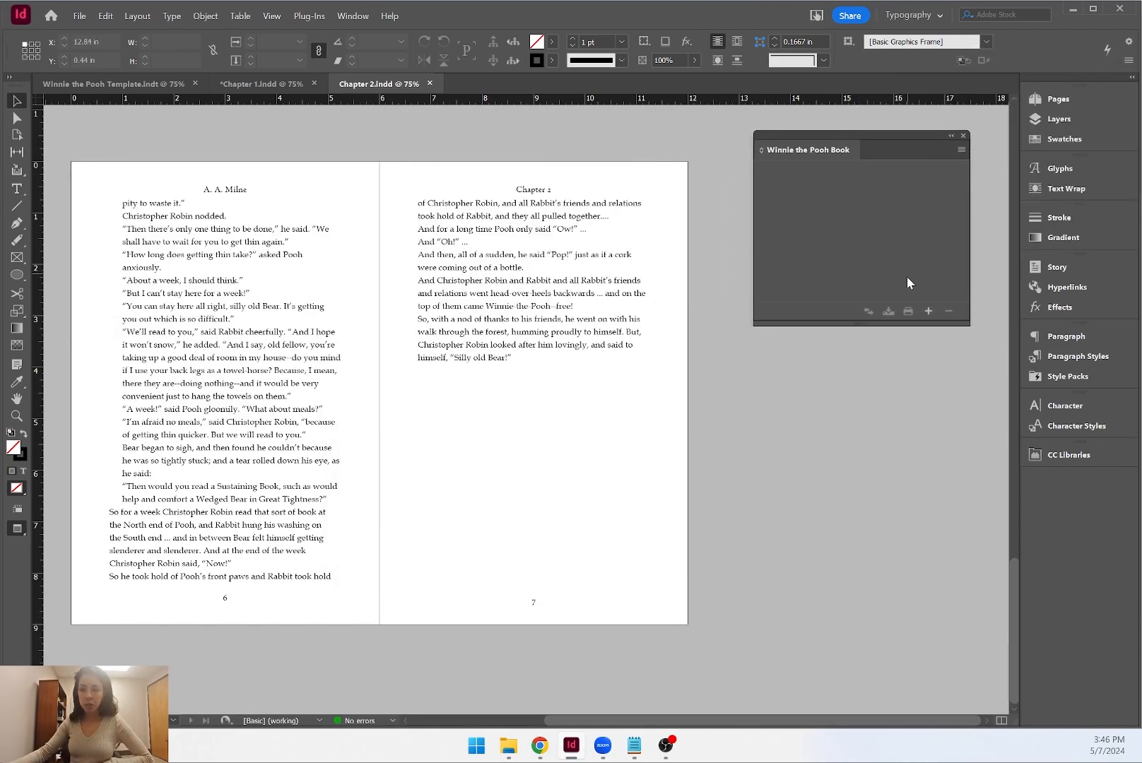
Add the Chapter 1 and Chapter 2 documents from the Demo folder to the book, and move the book panel aside.
click(929, 311)
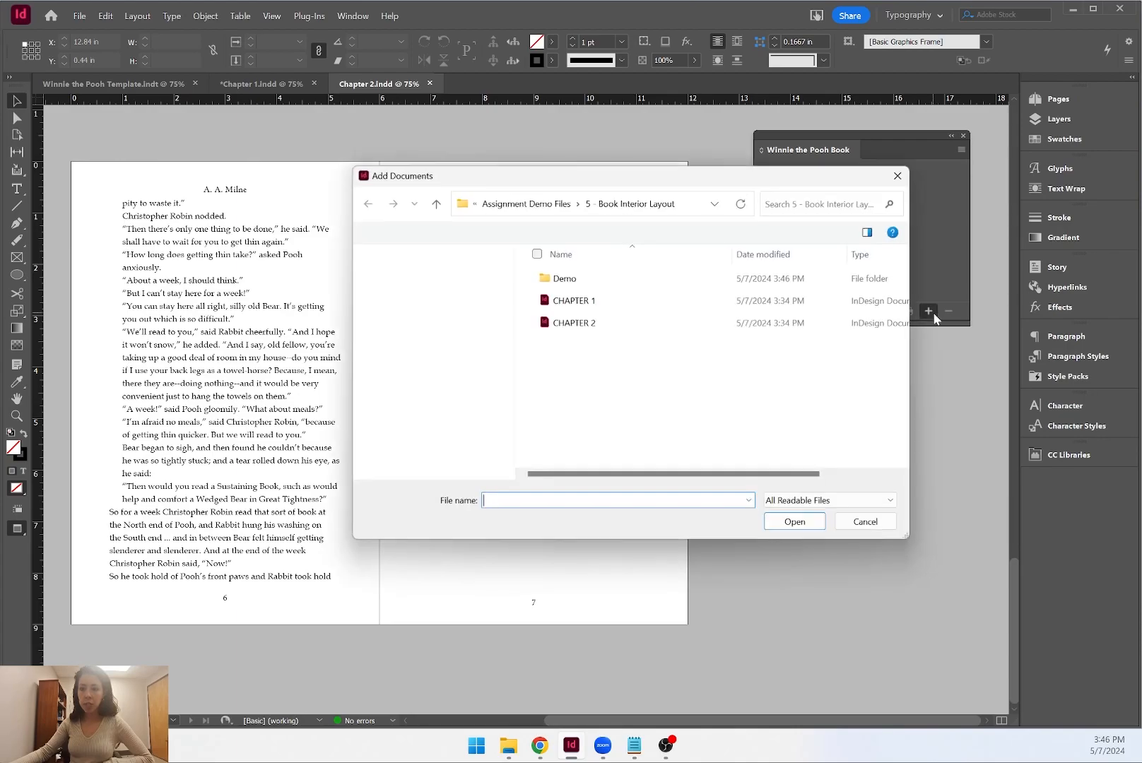
double_click(609, 283)
drag(600, 328, 606, 261)
click(781, 524)
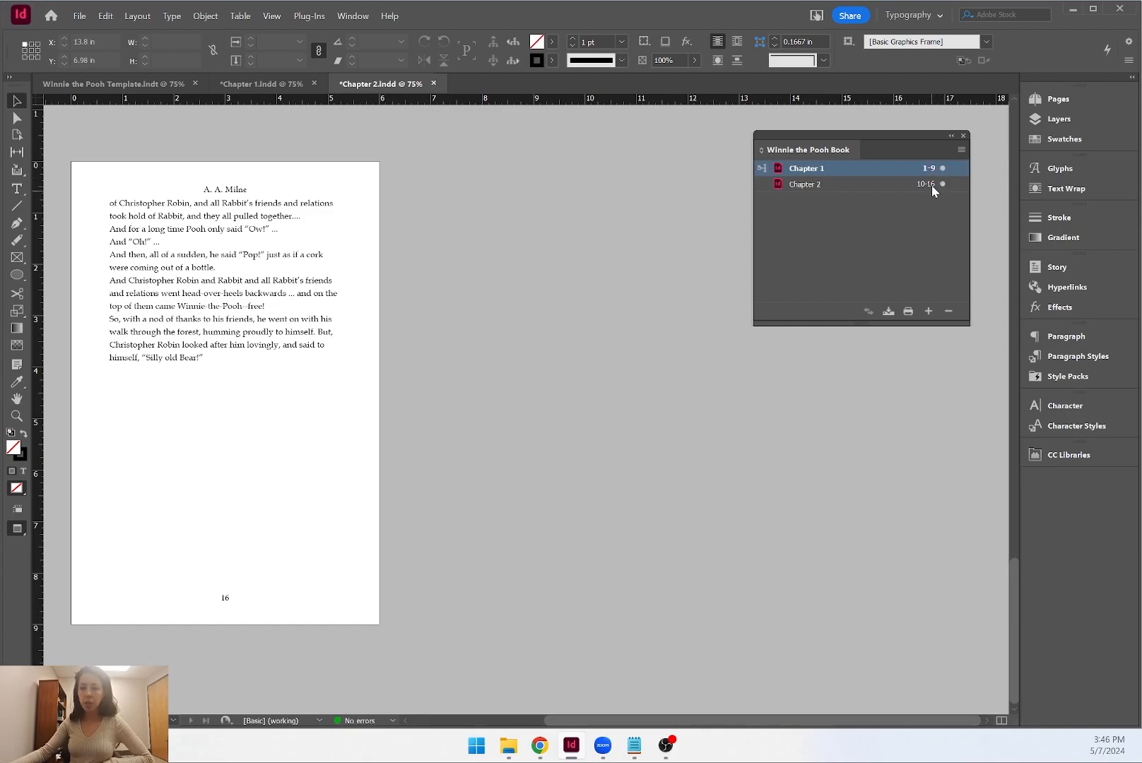
click(876, 251)
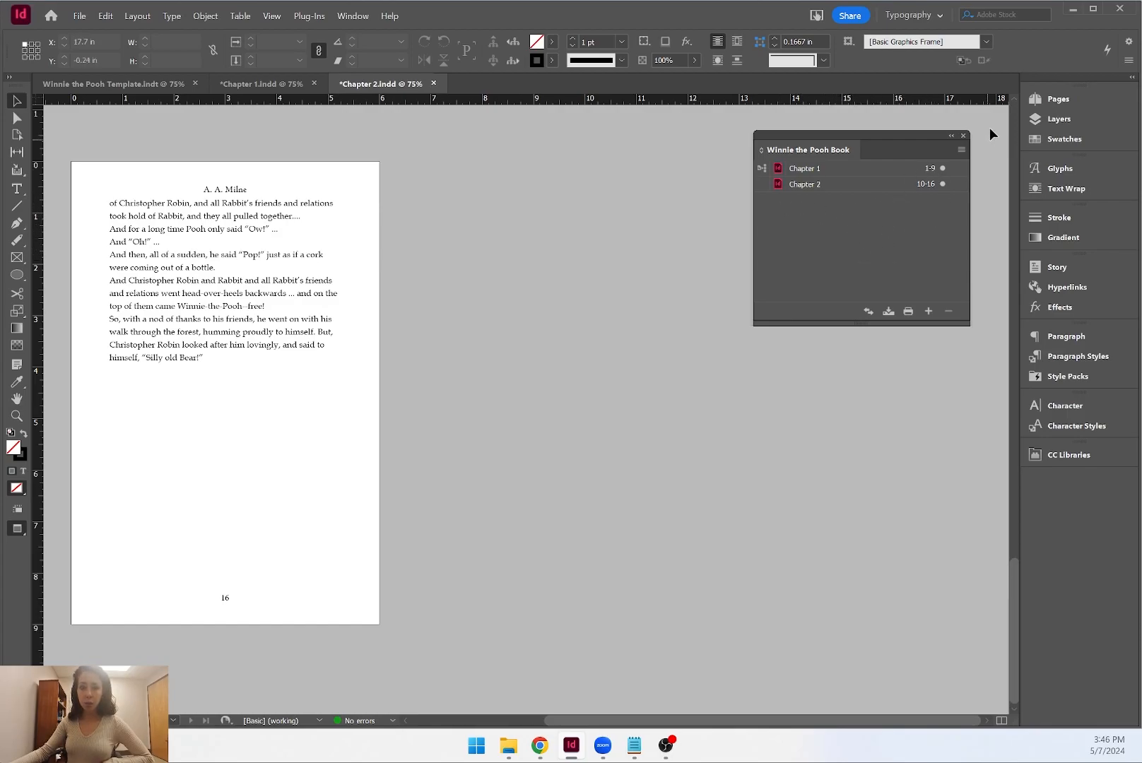
drag(888, 143, 719, 144)
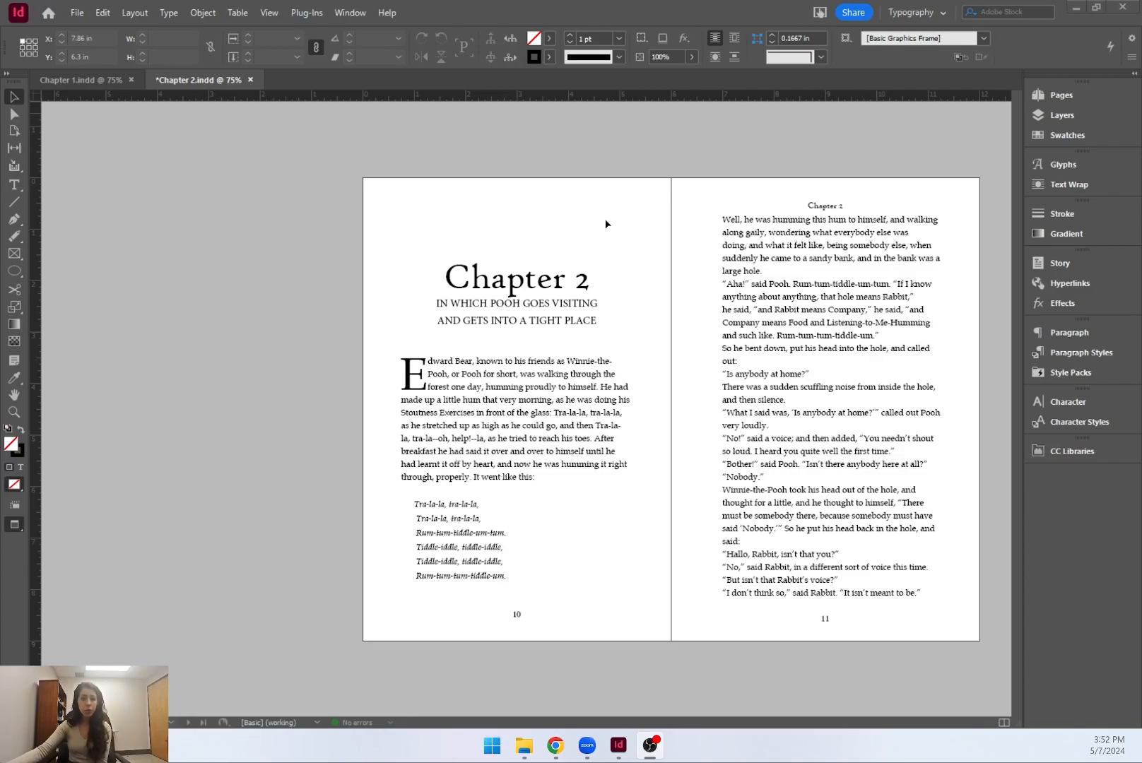
Start a PNG export of Chapter 2 into the Demo folder with the file name Chapter 2 - Page.
click(78, 13)
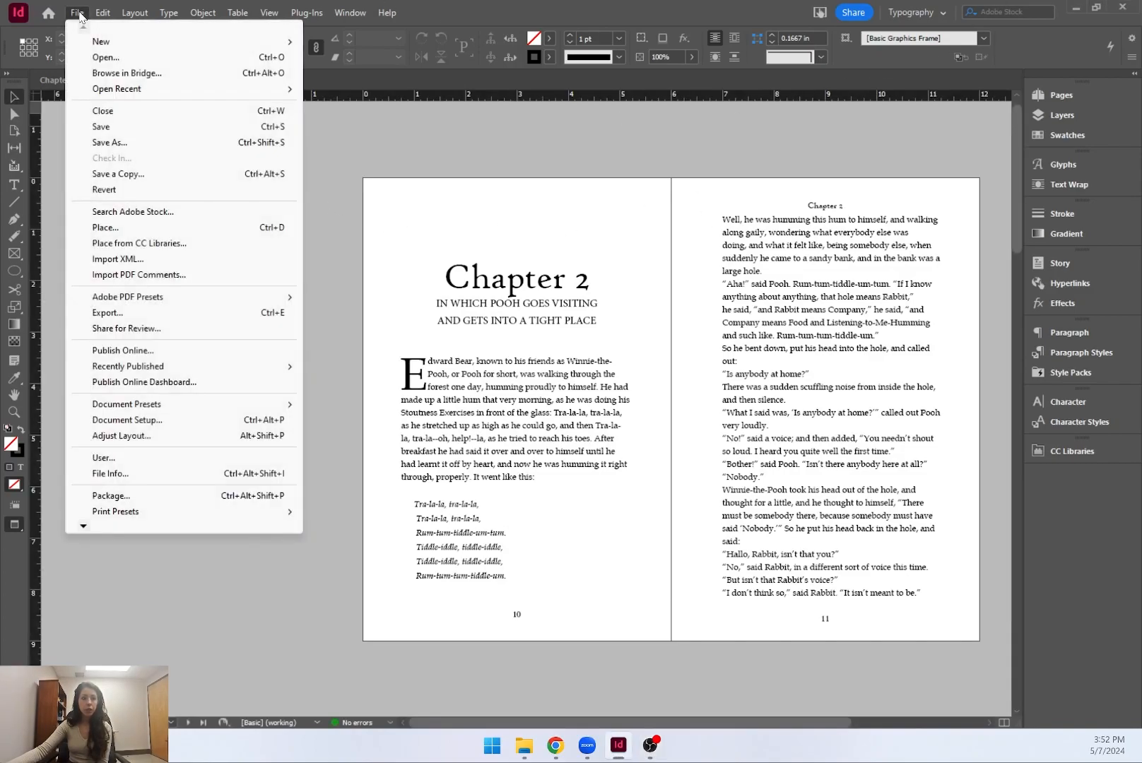
click(136, 316)
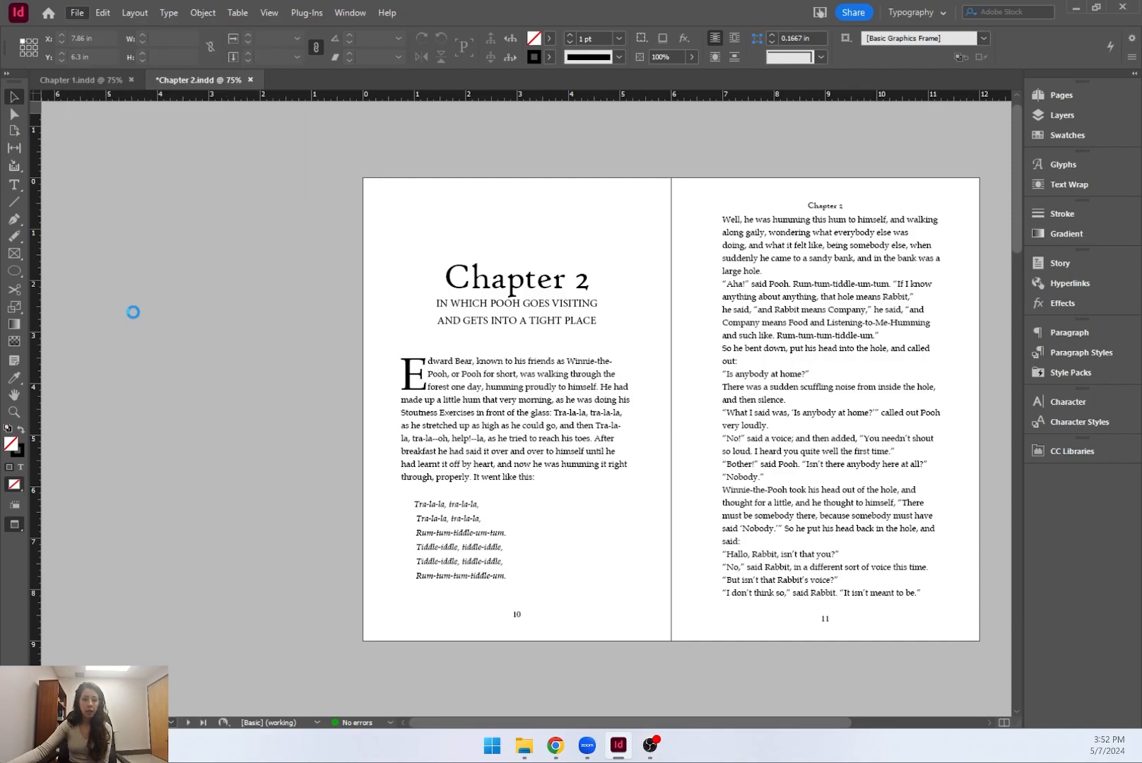
click(498, 489)
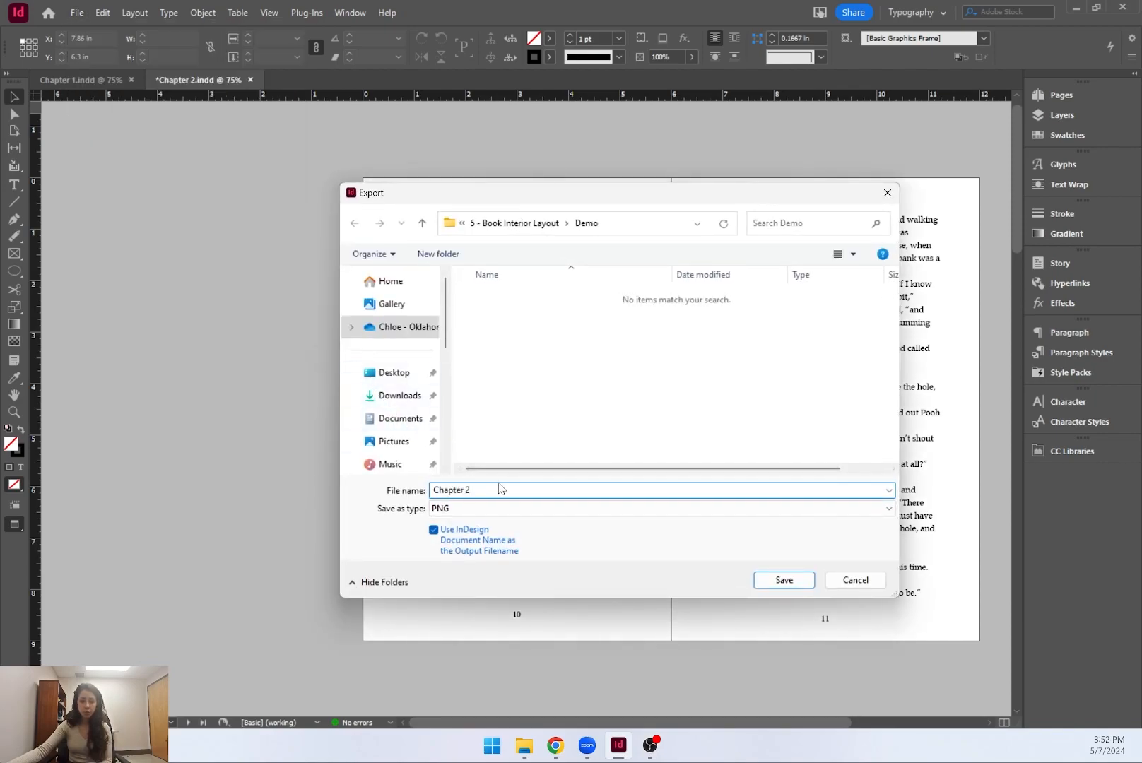
text(- Page)
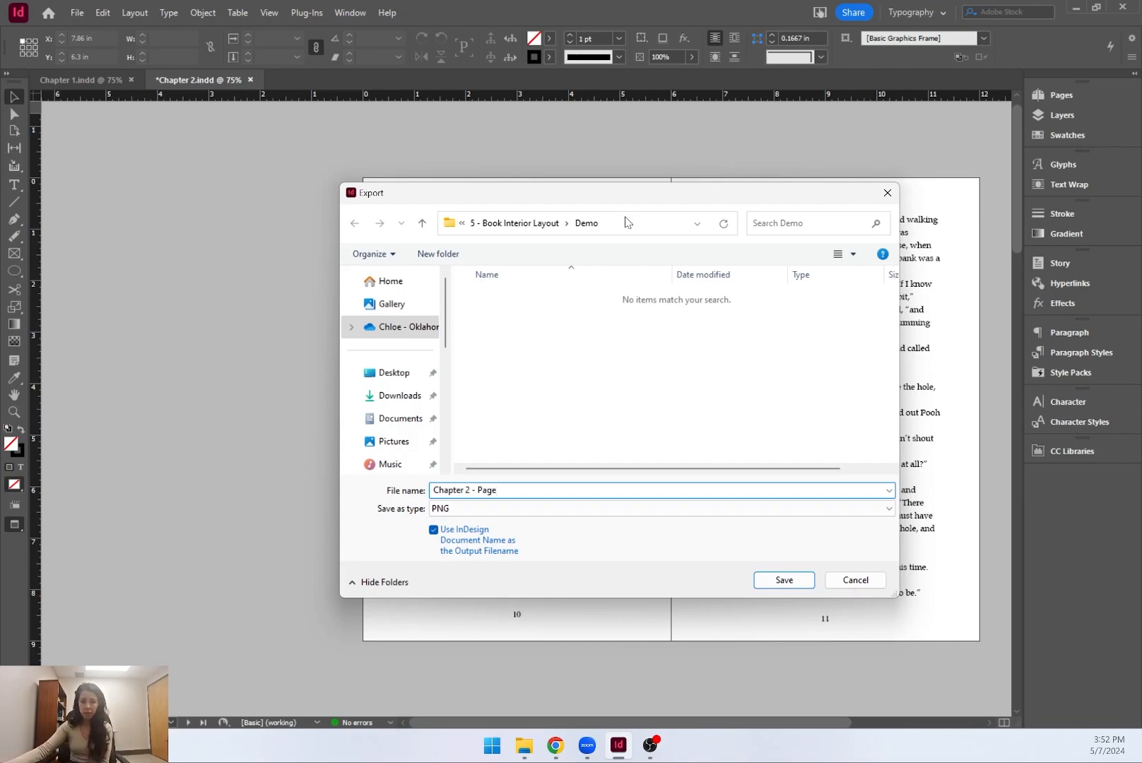
click(784, 580)
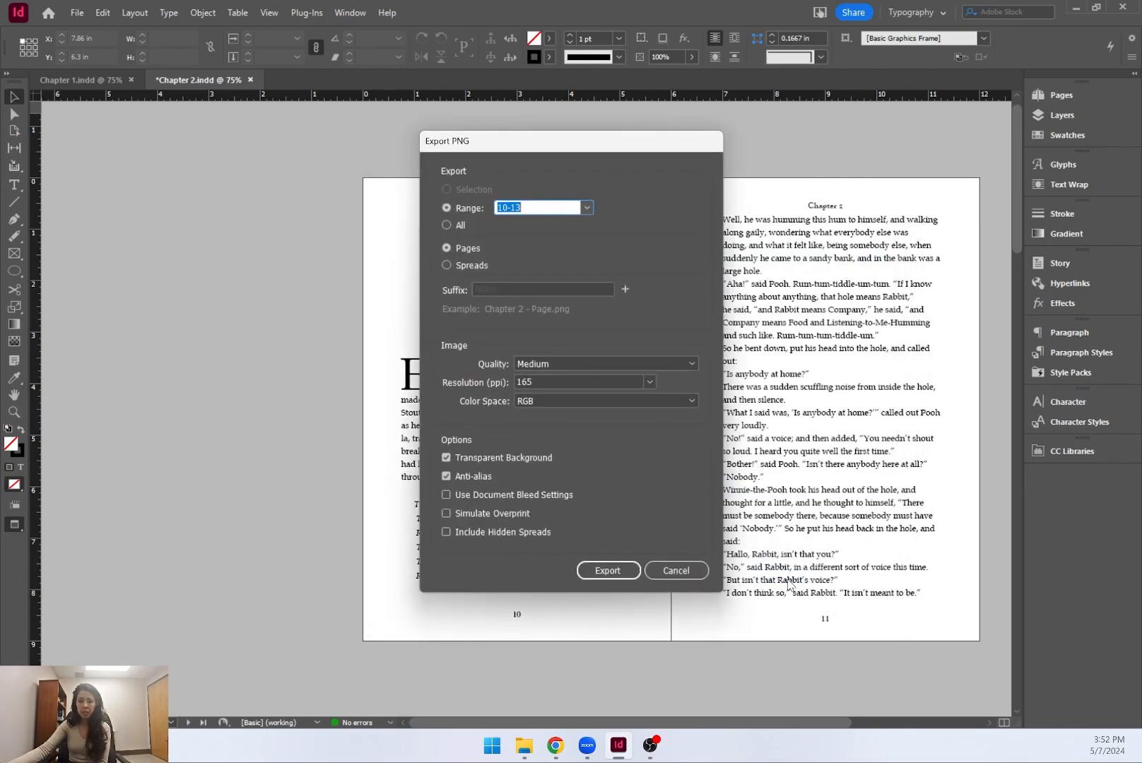
Export pages 10-13 as separate PNG pages with Transparent Background turned off.
click(540, 204)
drag(540, 142, 164, 125)
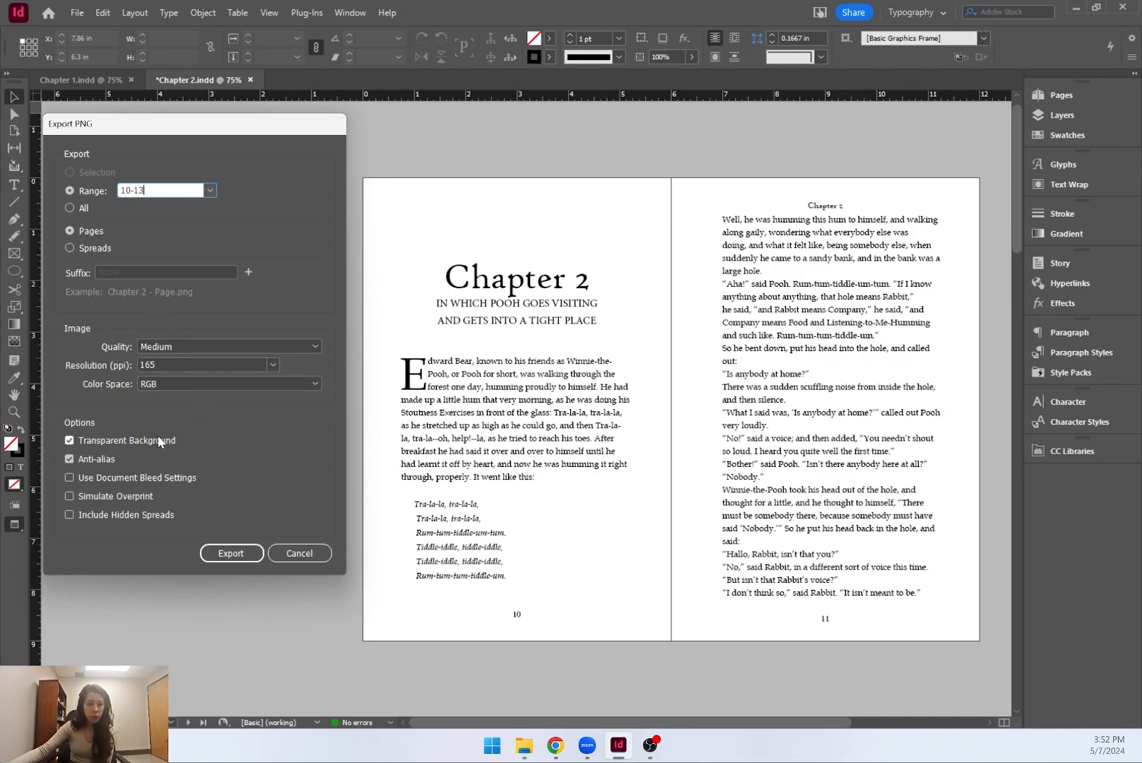
click(143, 438)
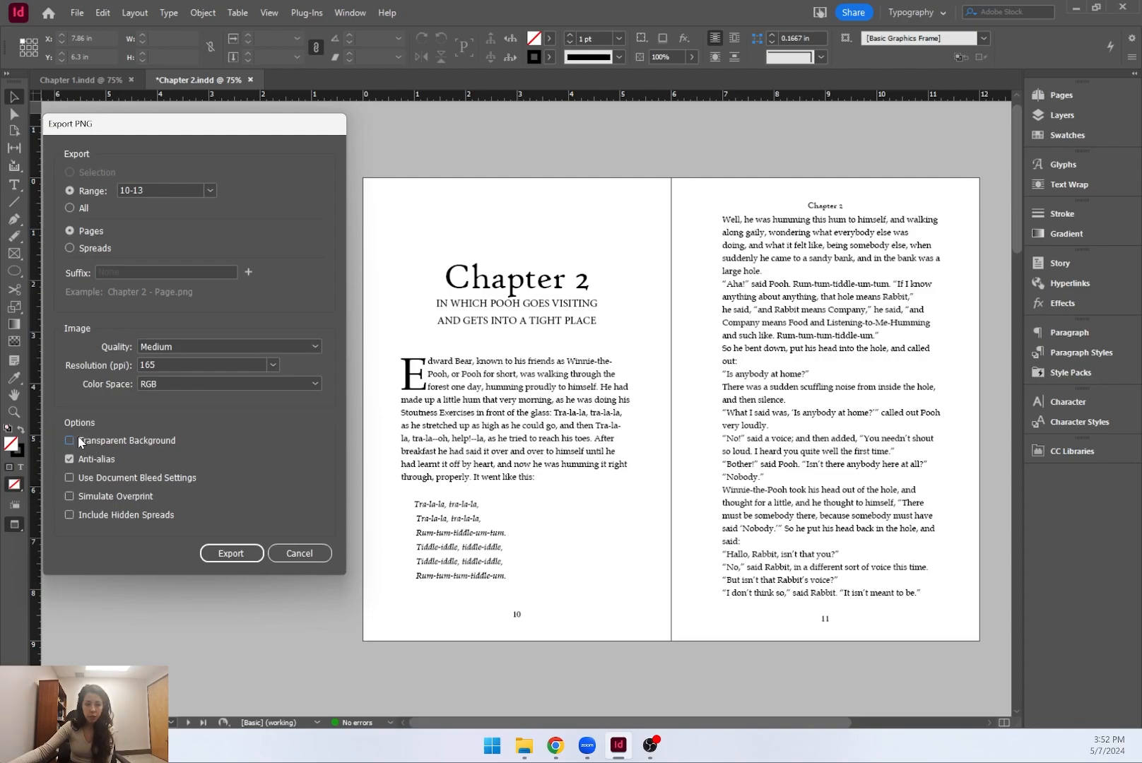
click(233, 553)
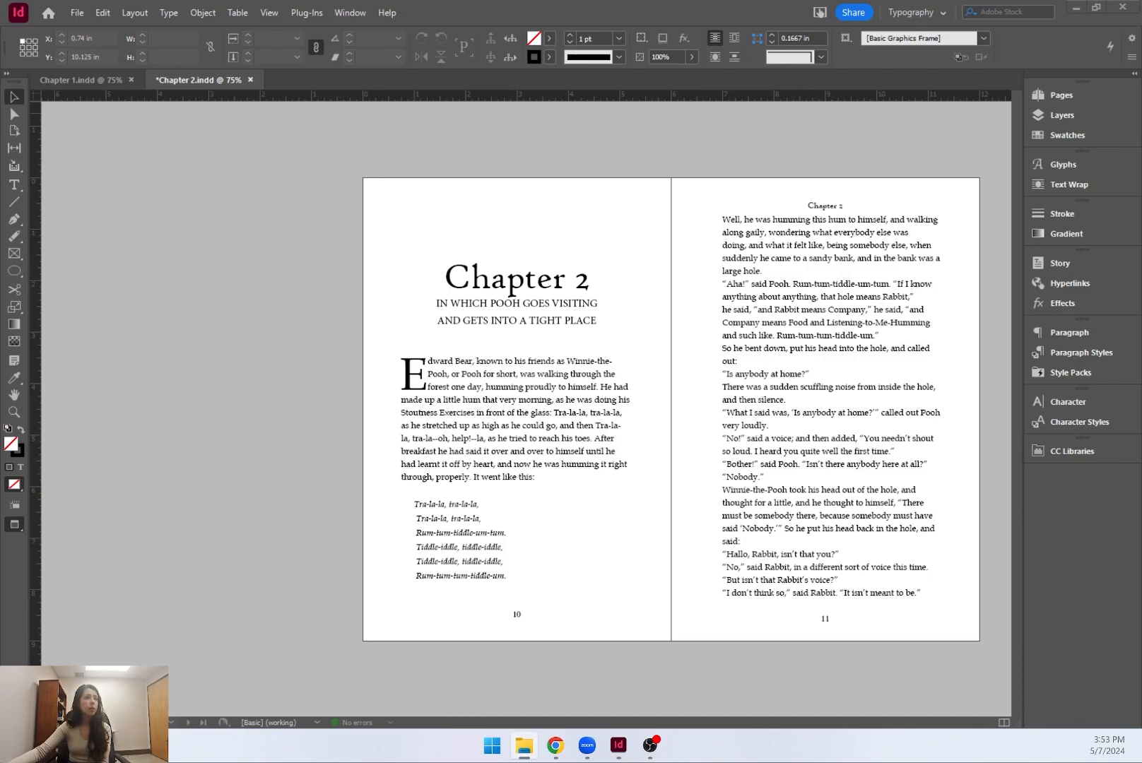
Check the exported Chapter 2 PNG pages from the Demo folder in File Explorer, and close the image viewer and folder window.
drag(884, 0, 961, 215)
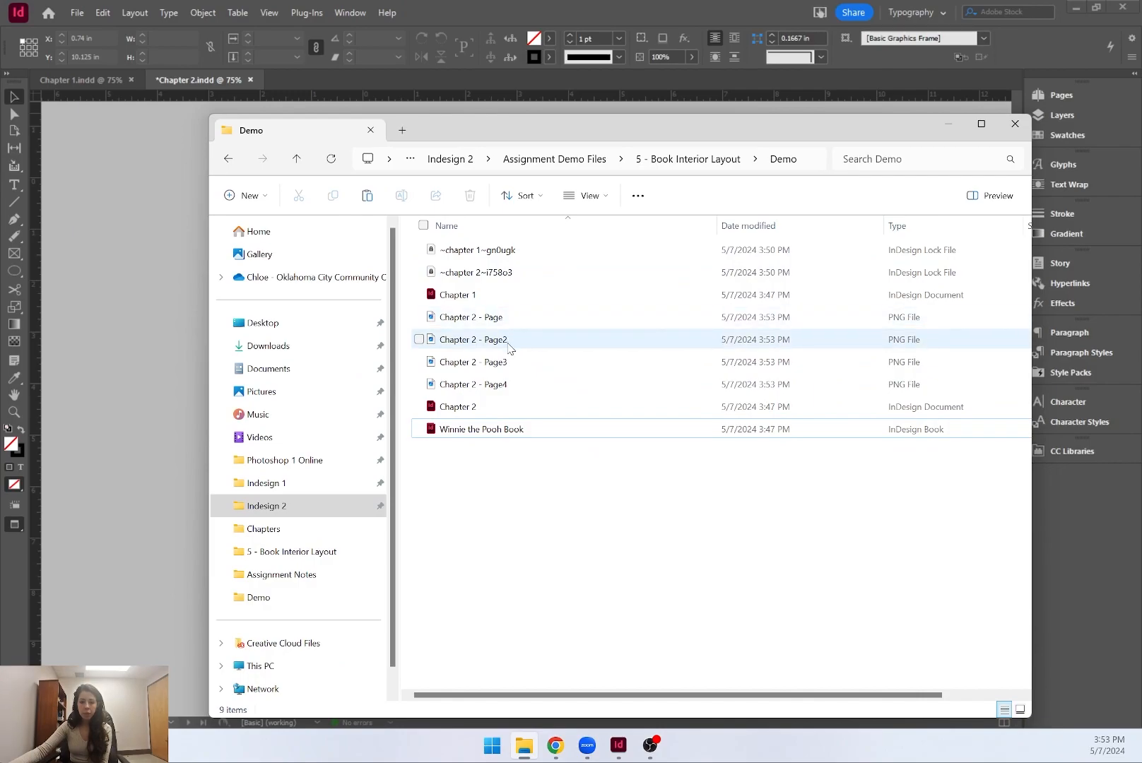
drag(596, 140, 339, 100)
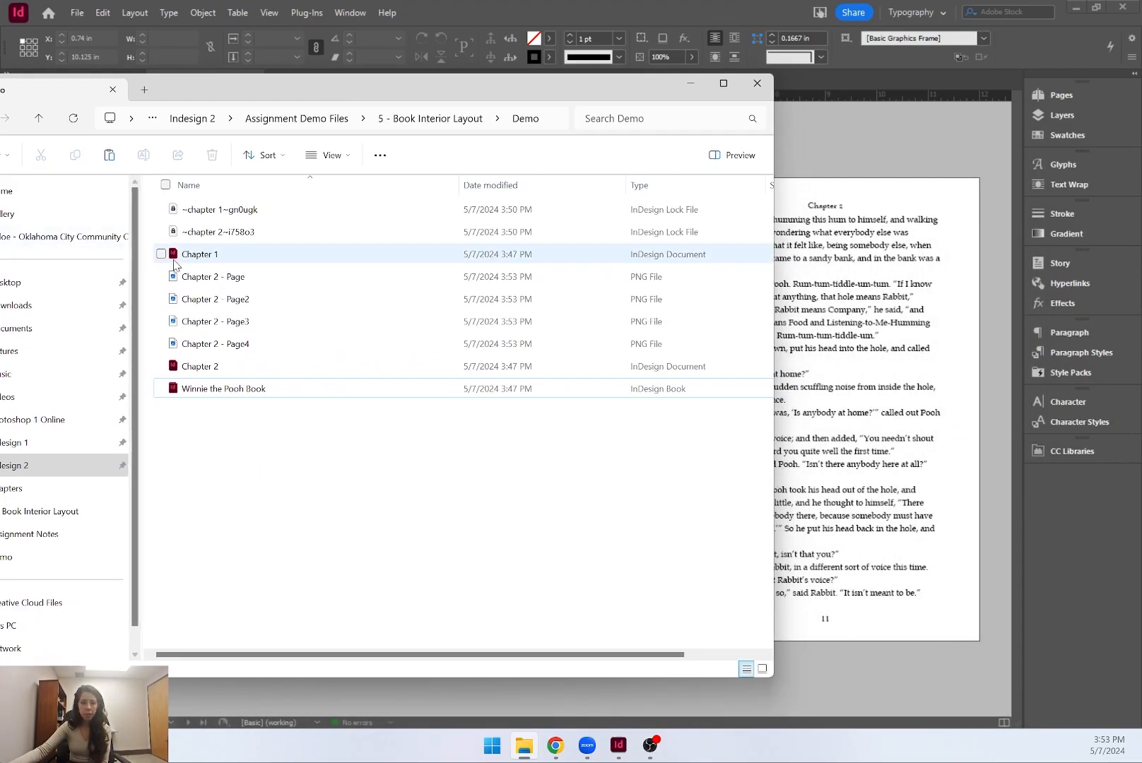
double_click(320, 280)
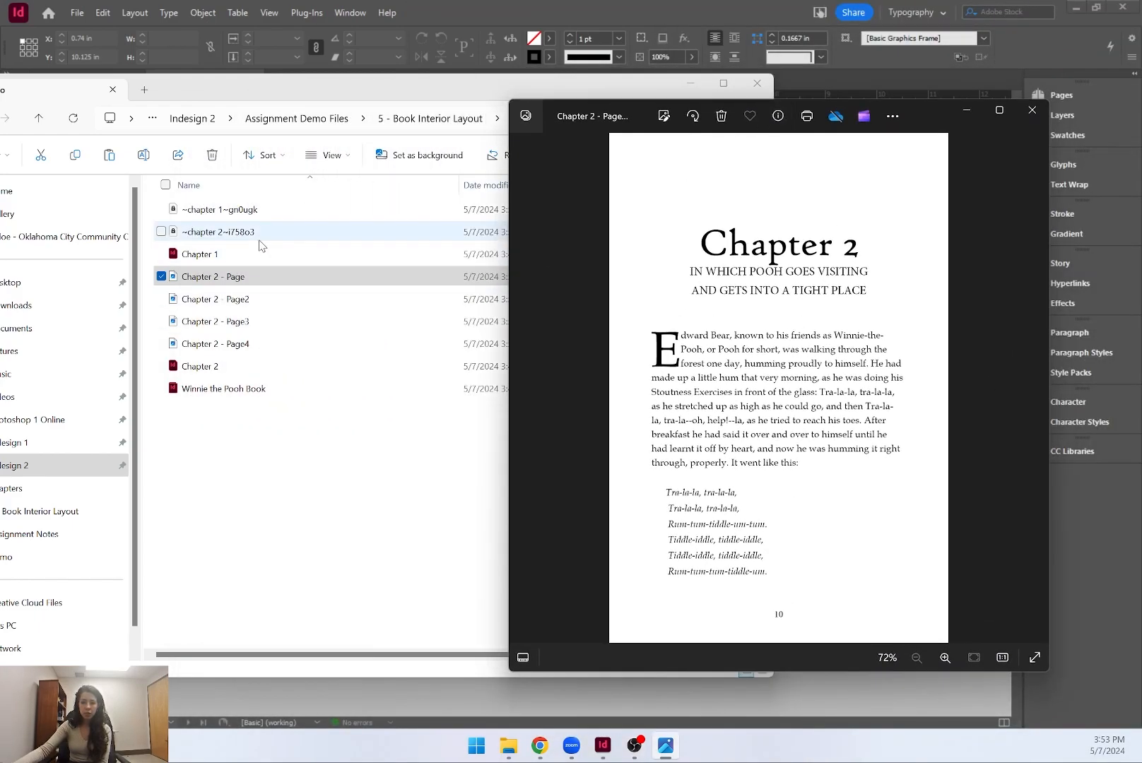
key(Right)
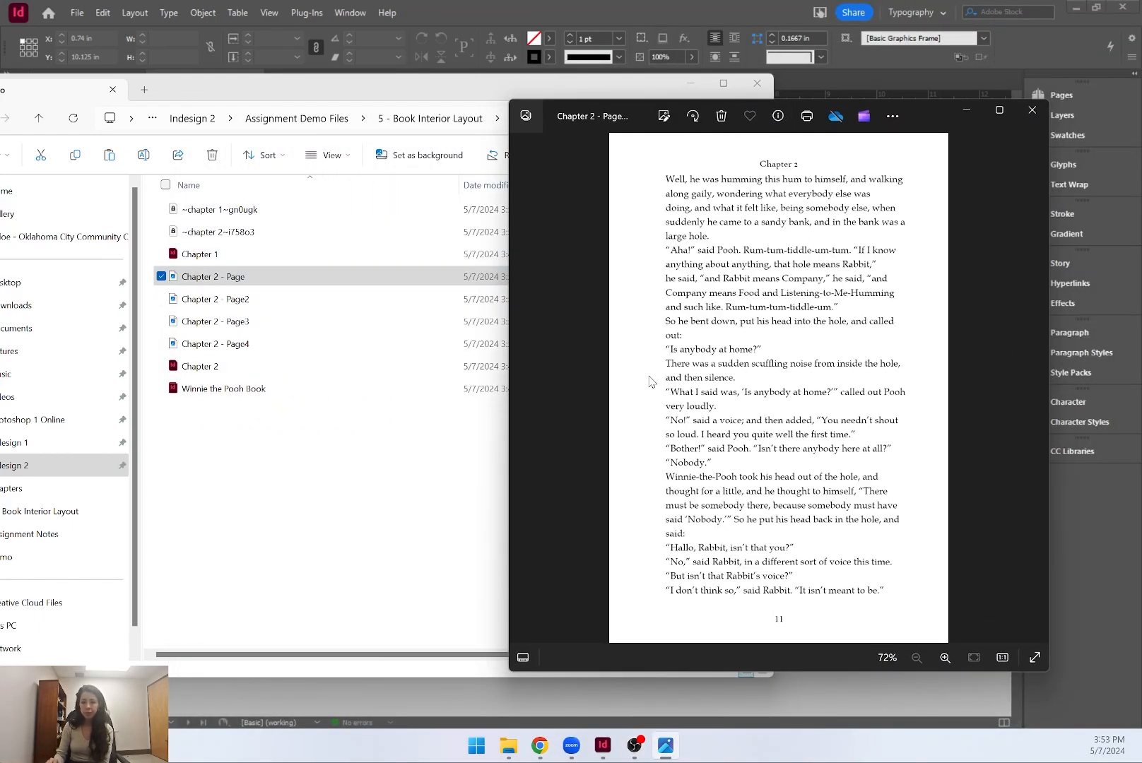
key(Right)
key(Right)
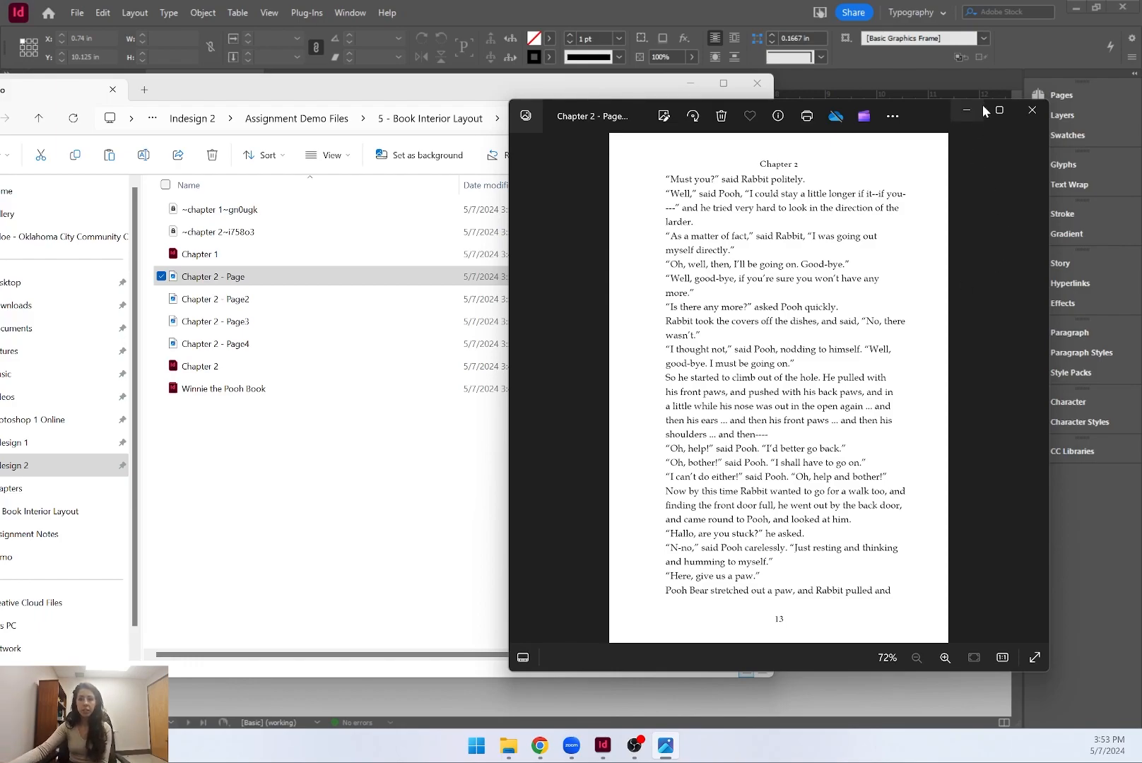
click(1032, 111)
click(659, 216)
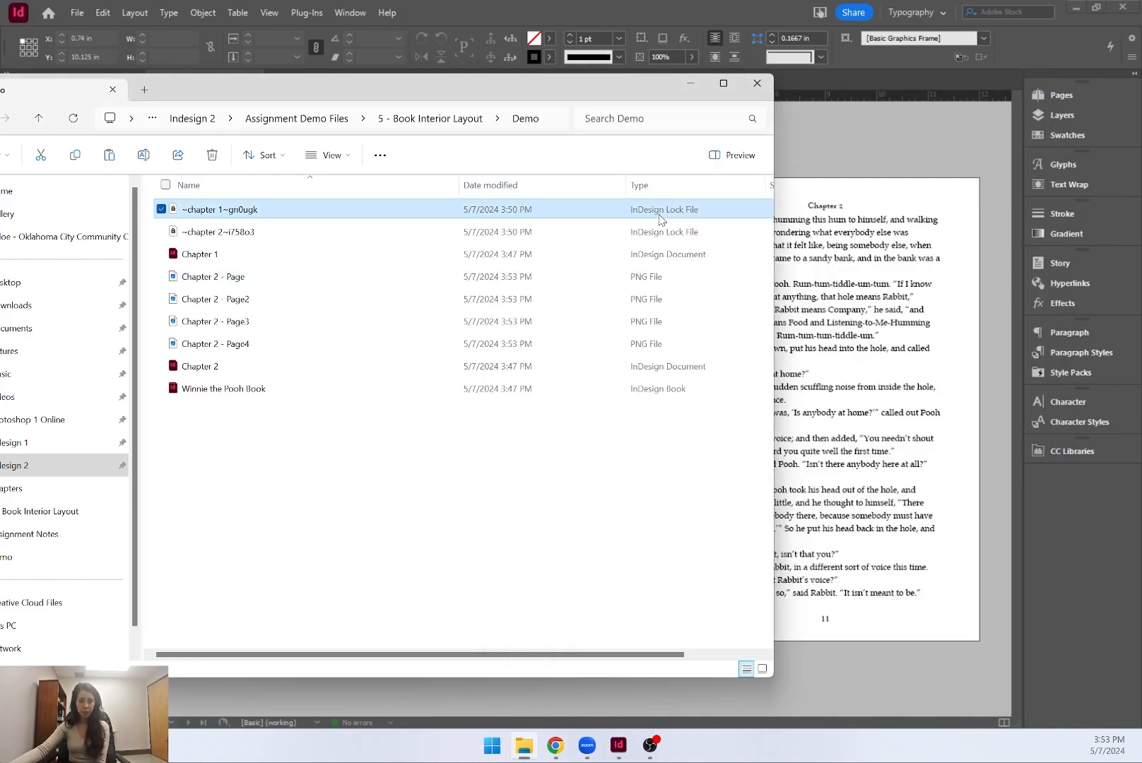
click(757, 84)
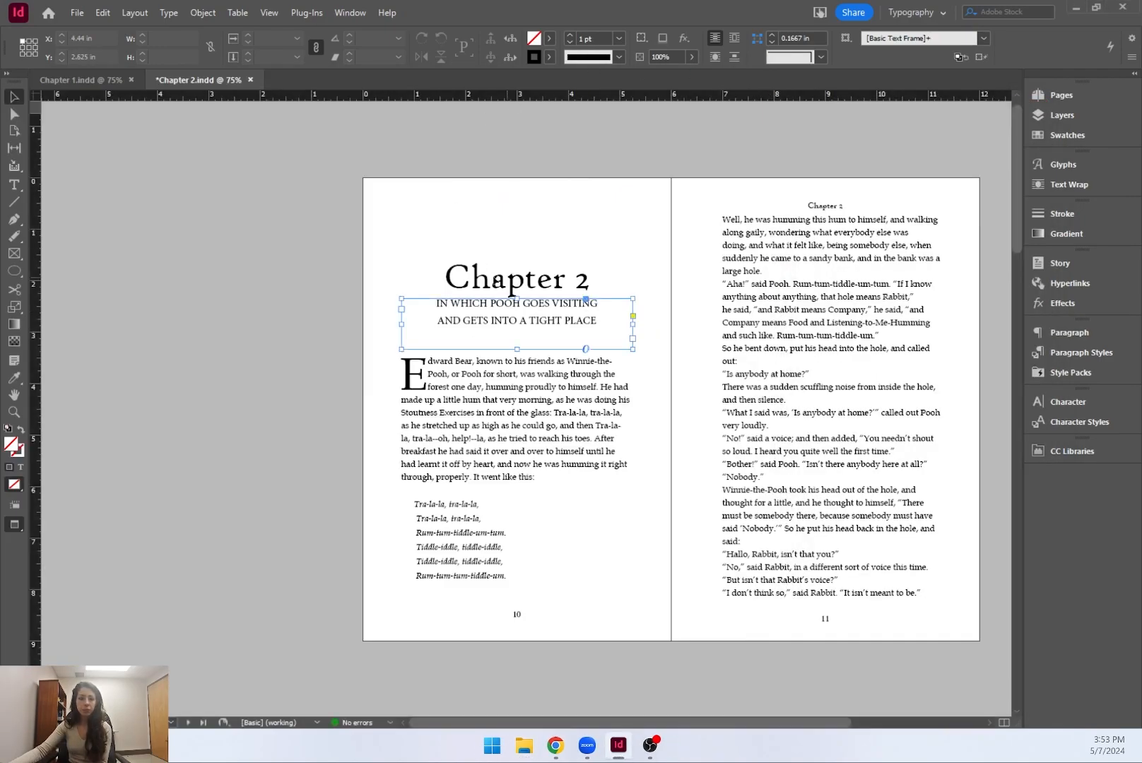